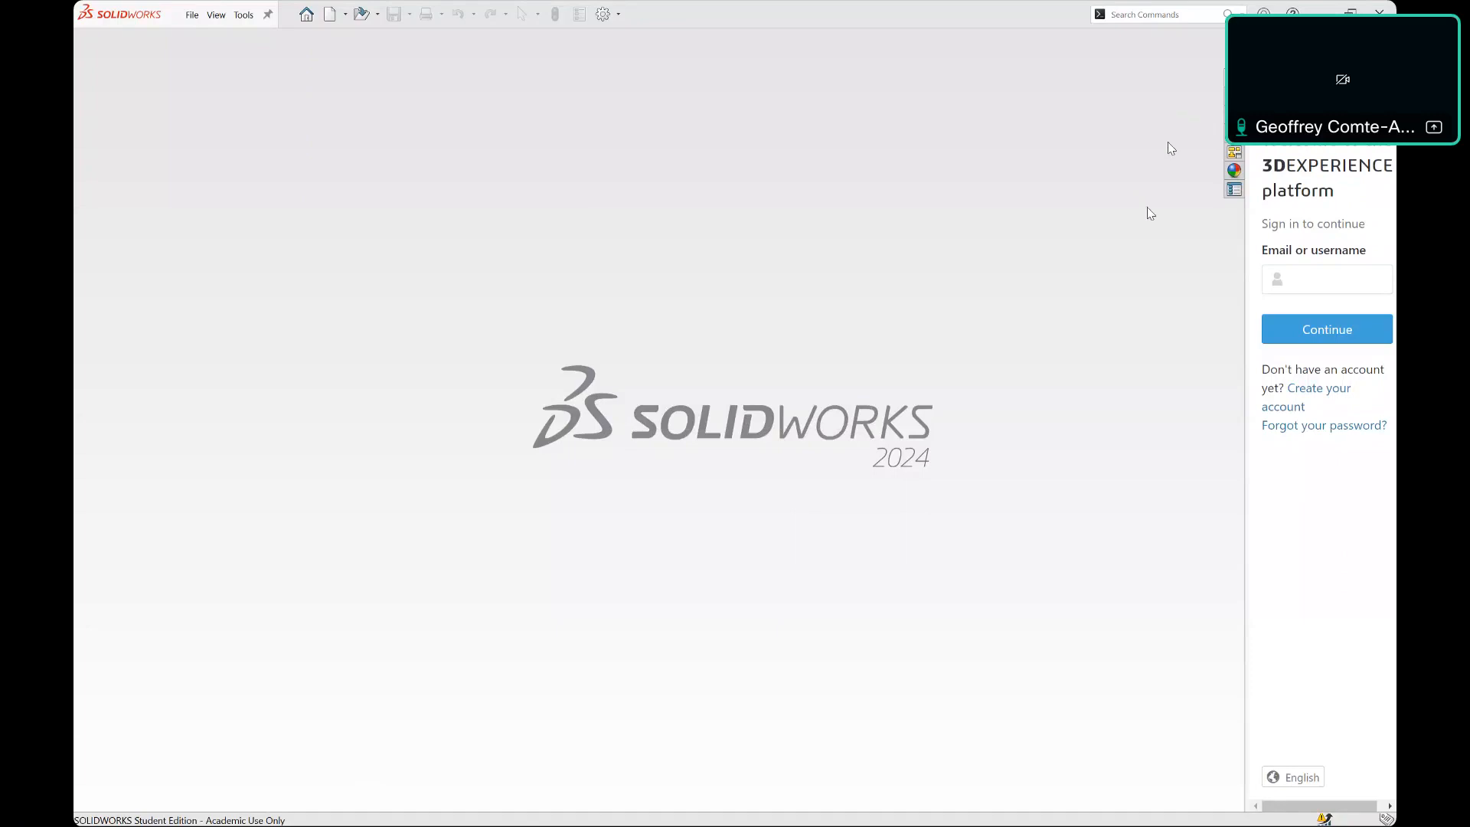
Step: Open the part file Base.SLDPRT from the Fomation SolidWorks - 28-10-2024 folder
key(alt+Tab)
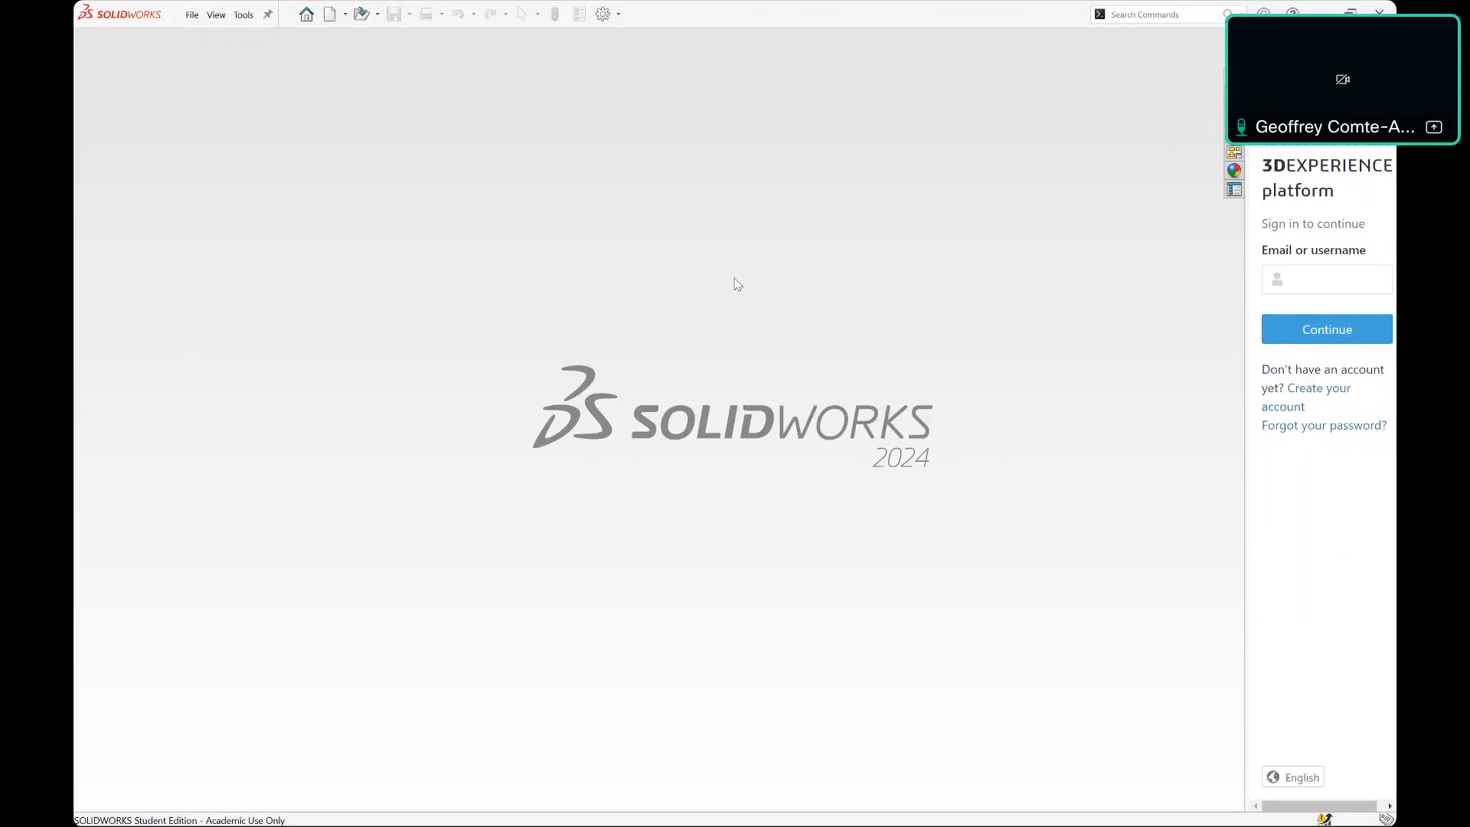
click(361, 14)
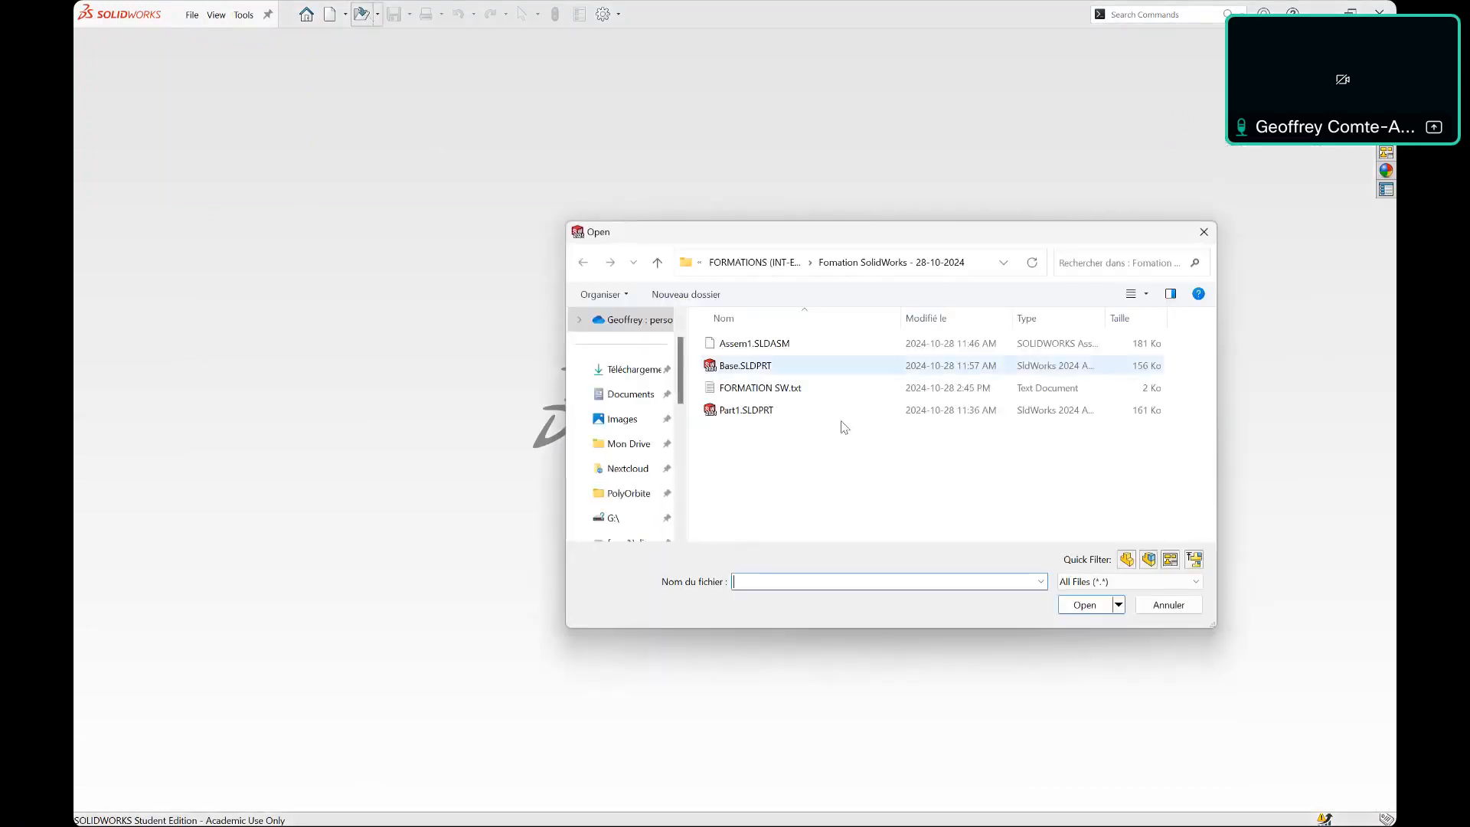
click(783, 373)
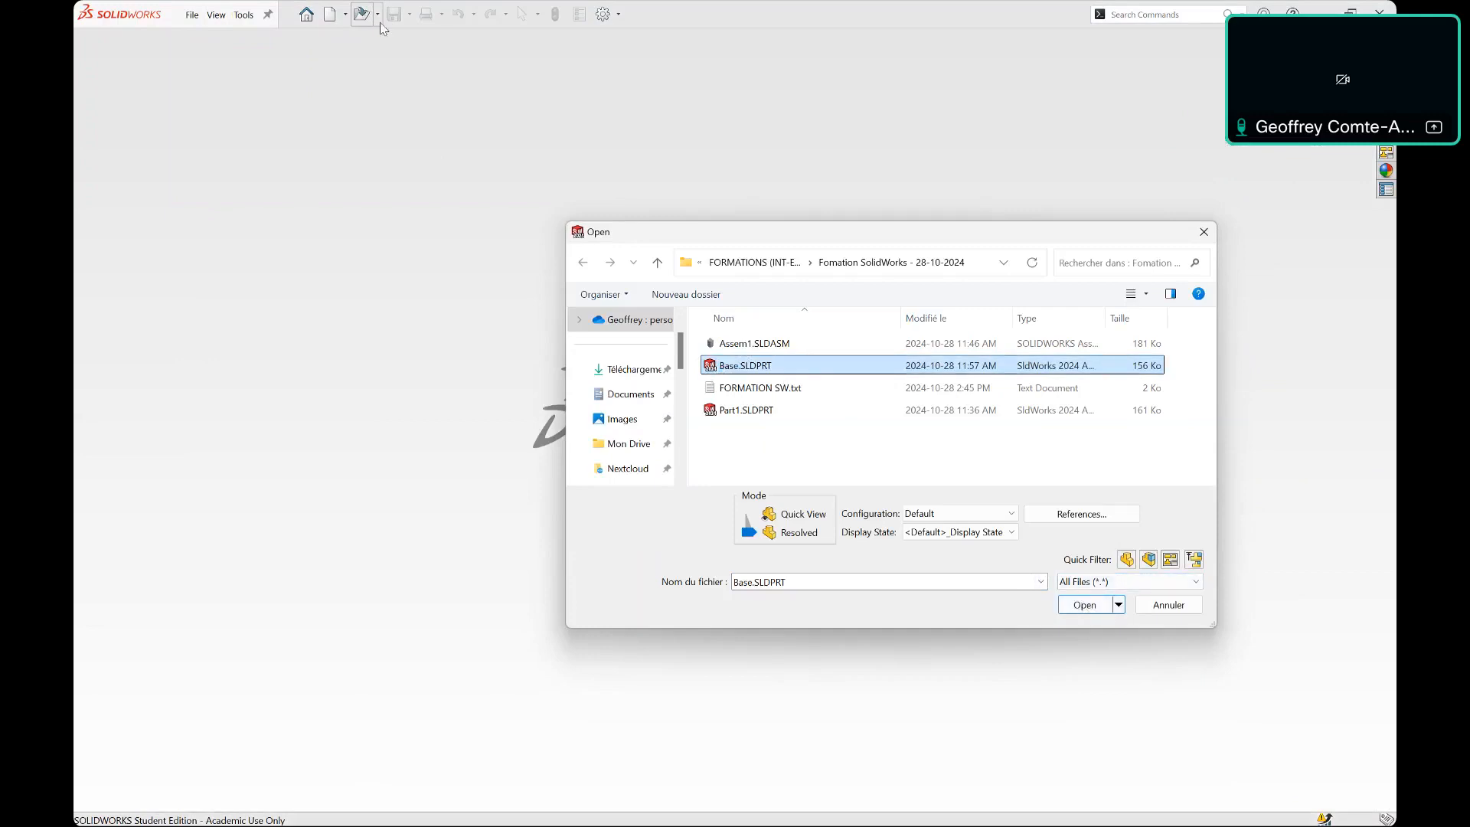
click(1072, 606)
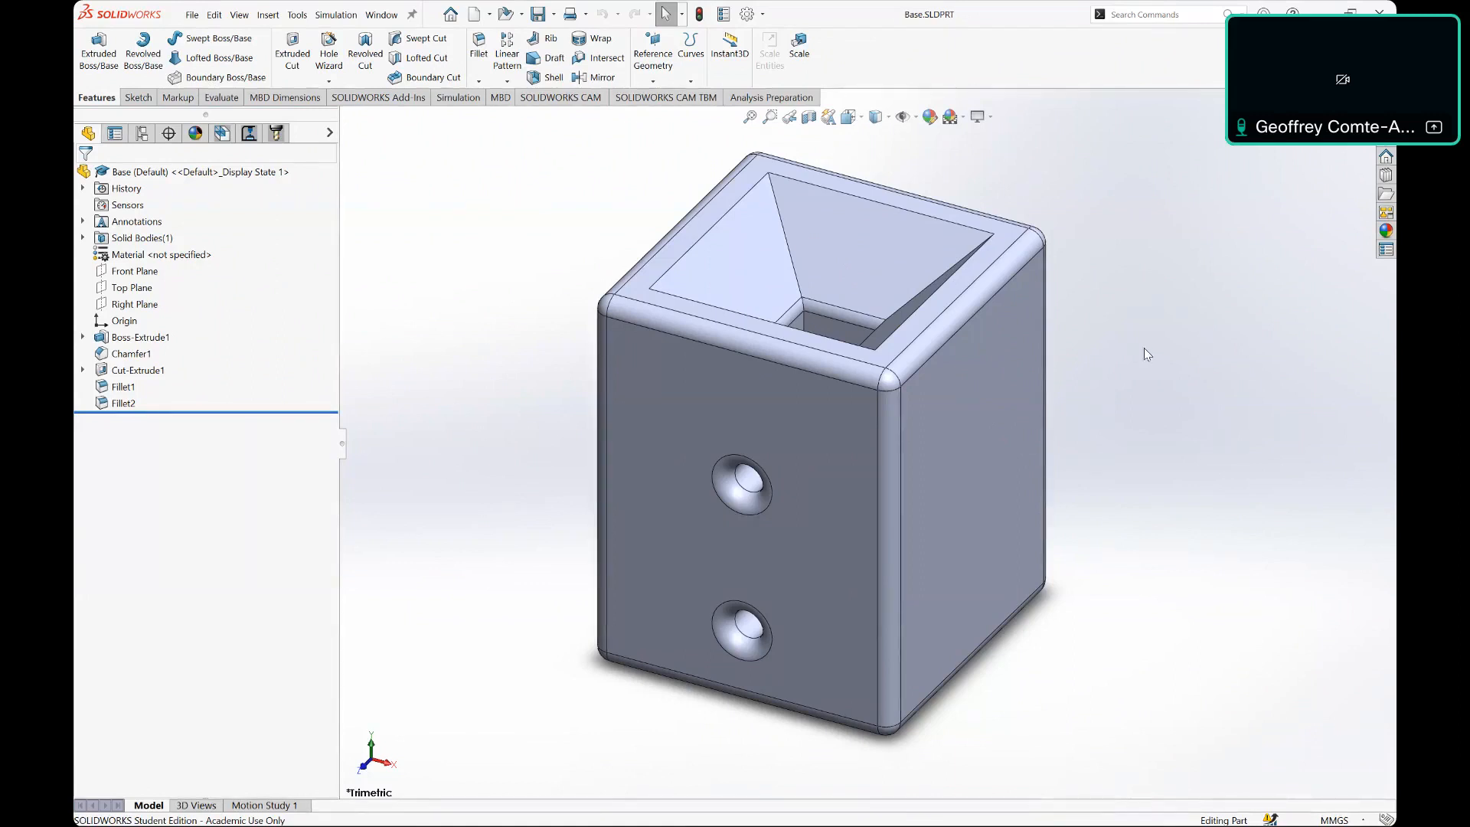
Step: Examine the Base part from several sides by zooming, panning and rotating, and finish in the trimetric view
scroll(1143, 348, up, 3)
scroll(1159, 323, down, 4)
scroll(949, 370, up, 2)
scroll(649, 393, up, 2)
scroll(919, 417, up, 1)
scroll(537, 443, down, 2)
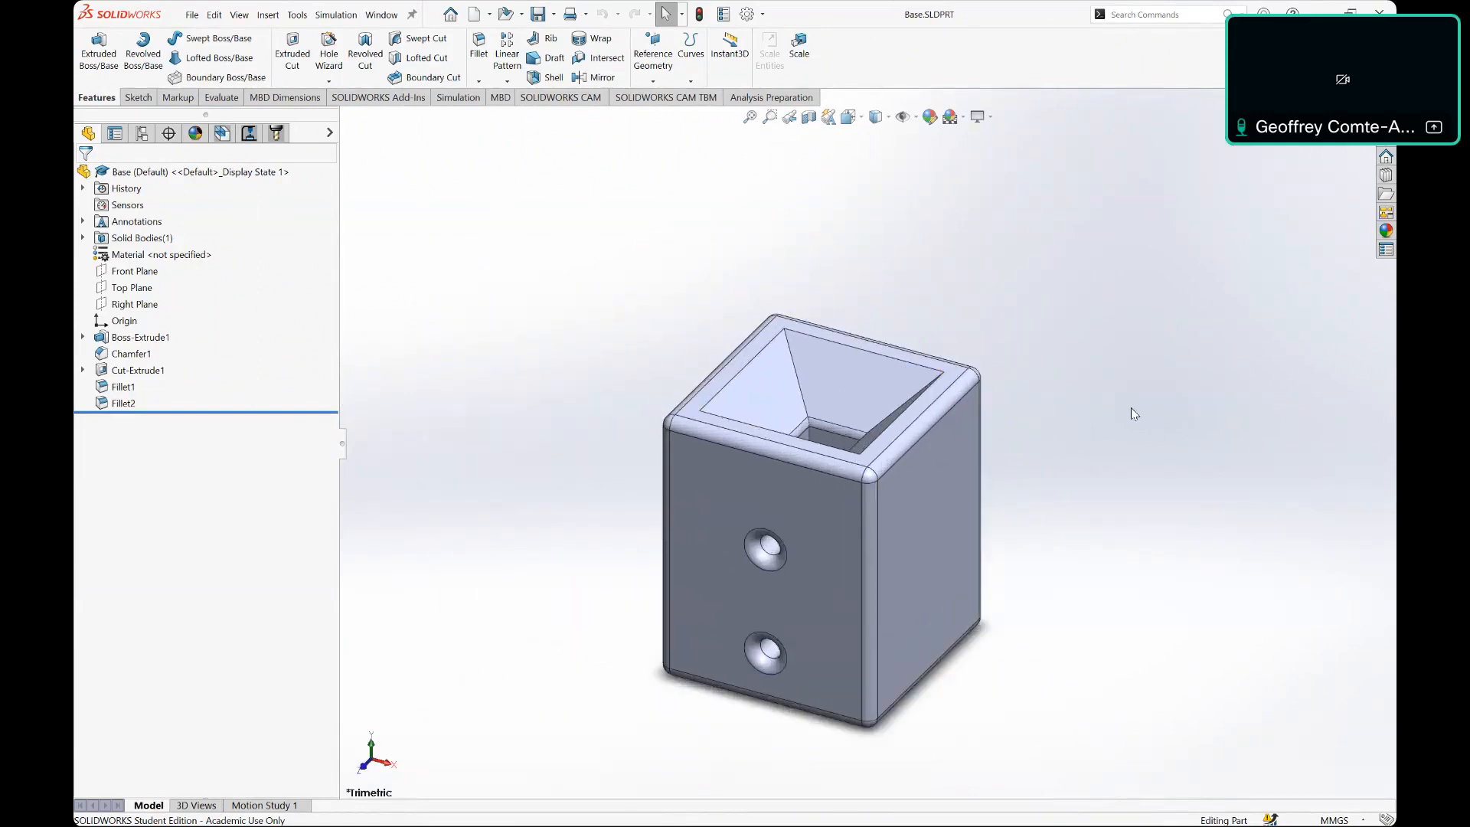
mouse_move(970, 325)
mouse_down()
mouse_move(1103, 362)
mouse_move(1136, 421)
mouse_up()
mouse_move(1136, 422)
ctrl+middle_down()
mouse_move(1072, 416)
mouse_move(1322, 401)
mouse_move(974, 388)
mouse_move(1057, 487)
mouse_move(1069, 420)
mouse_move(1056, 414)
ctrl+middle_up()
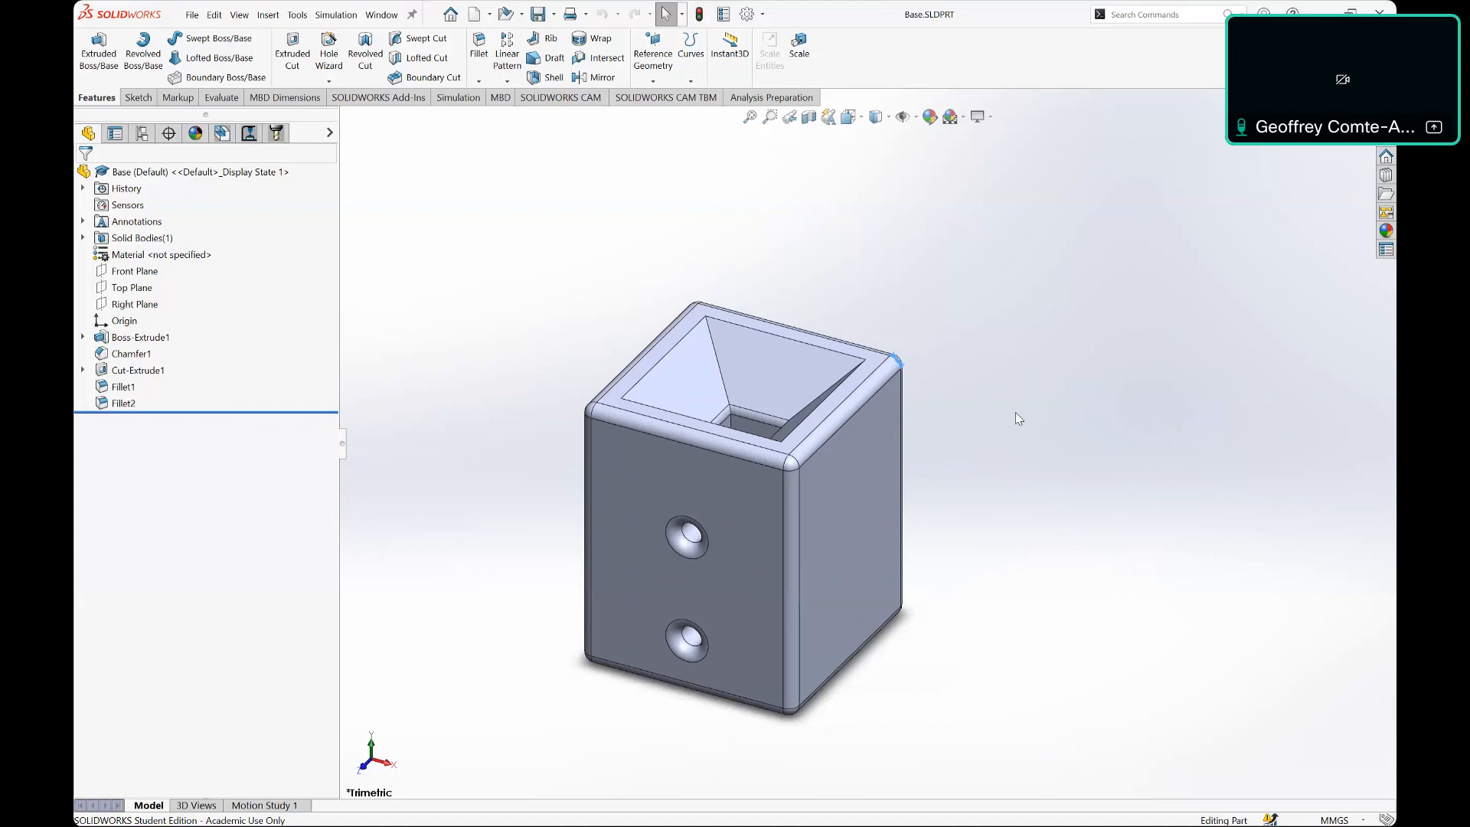
ctrl+middle_drag(1026, 384, 1141, 350)
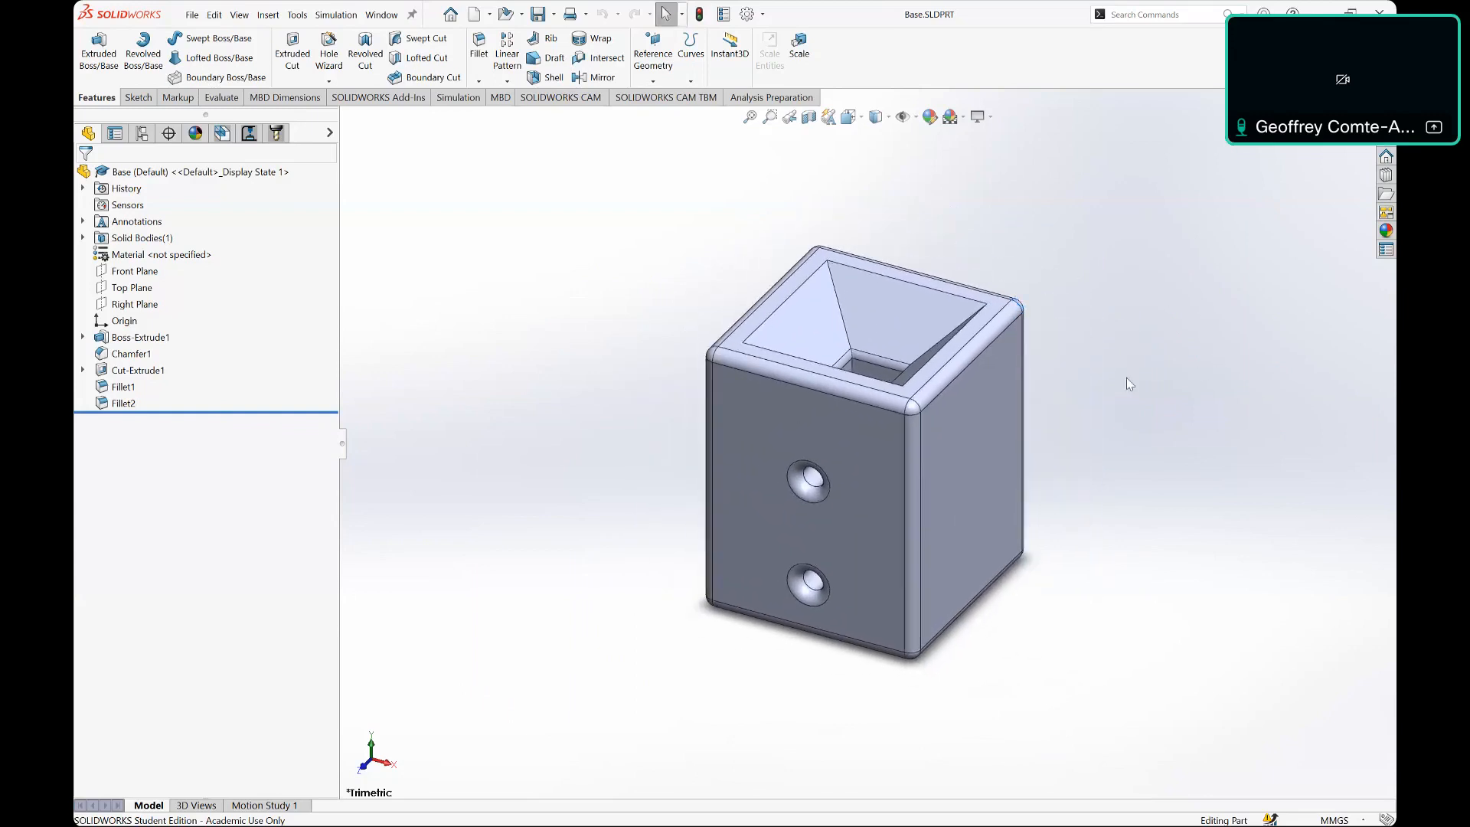
middle_drag(1140, 337, 1215, 360)
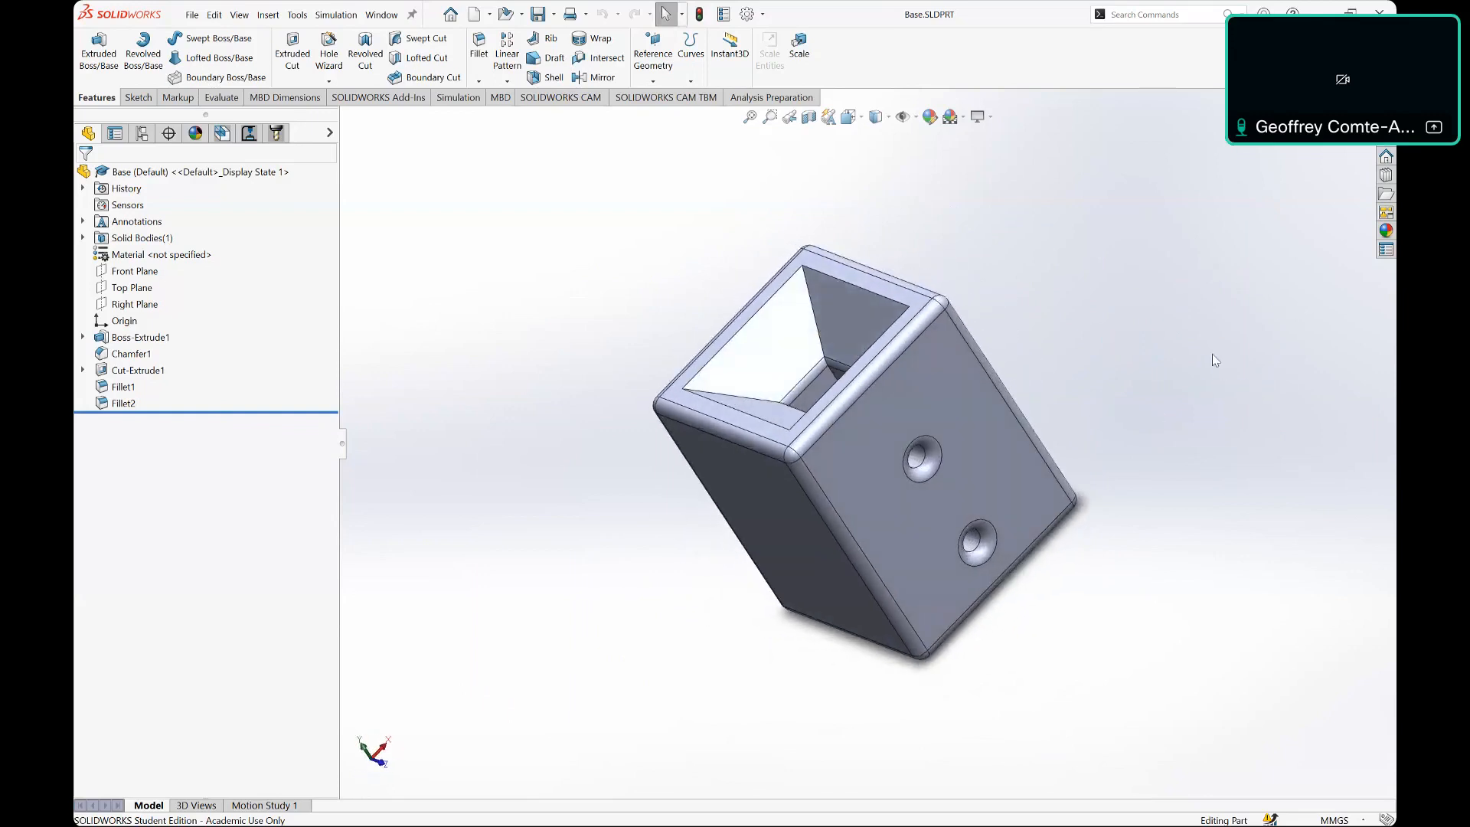
middle_drag(1164, 311, 1159, 410)
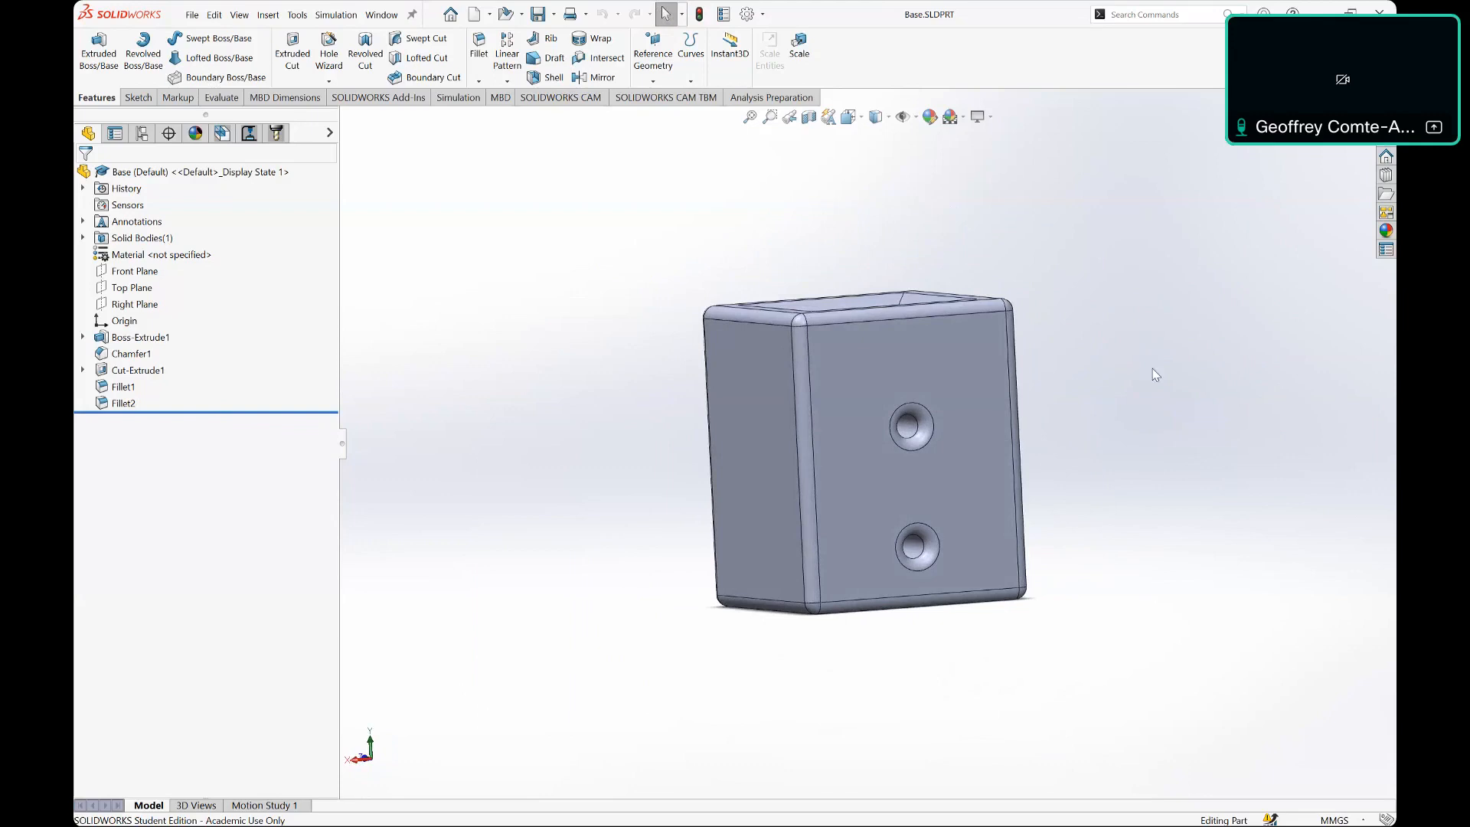
right_drag(1162, 374, 1116, 401)
right_drag(1179, 356, 1204, 304)
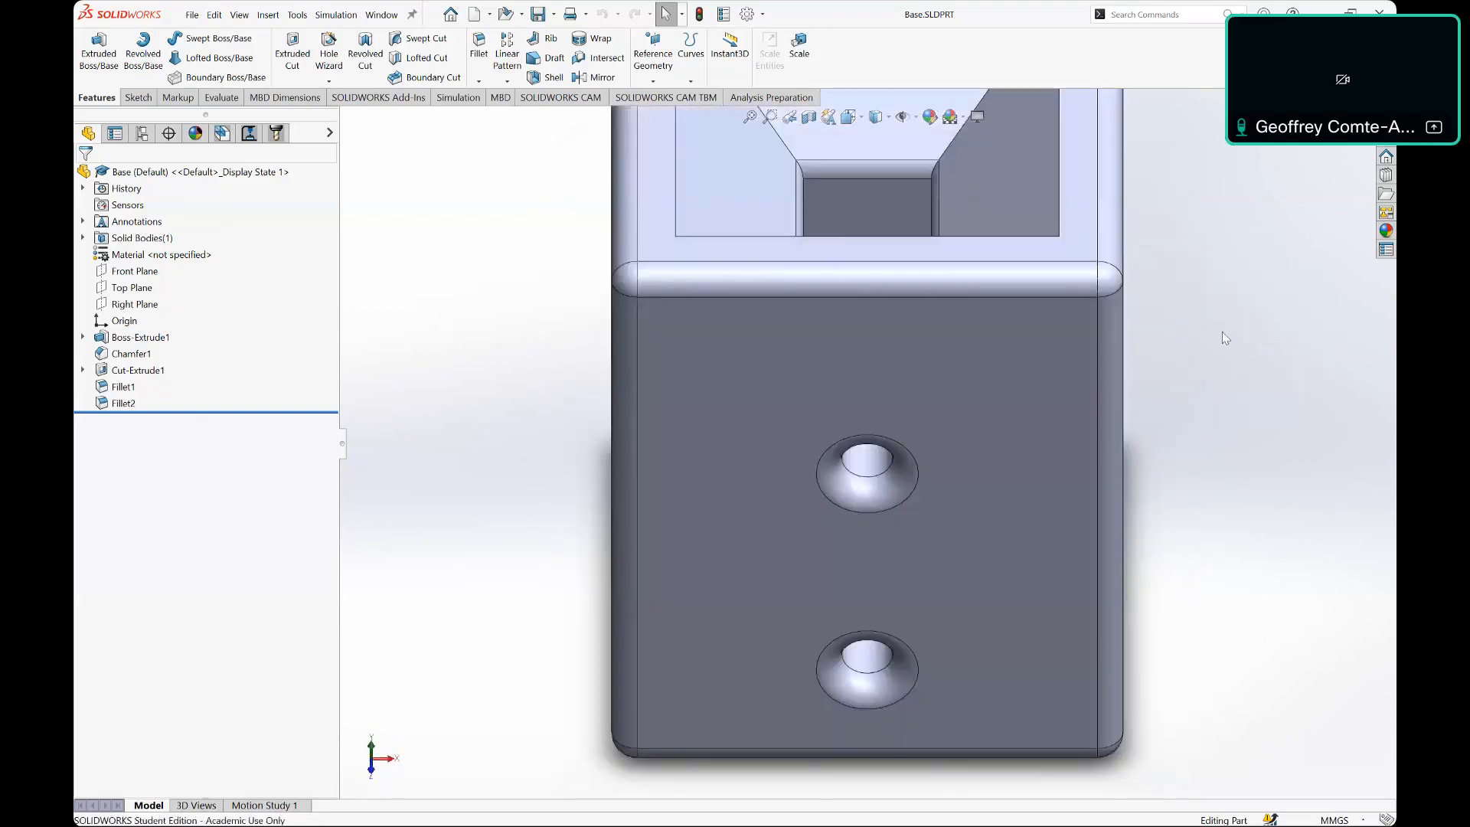
right_drag(1243, 351, 1283, 273)
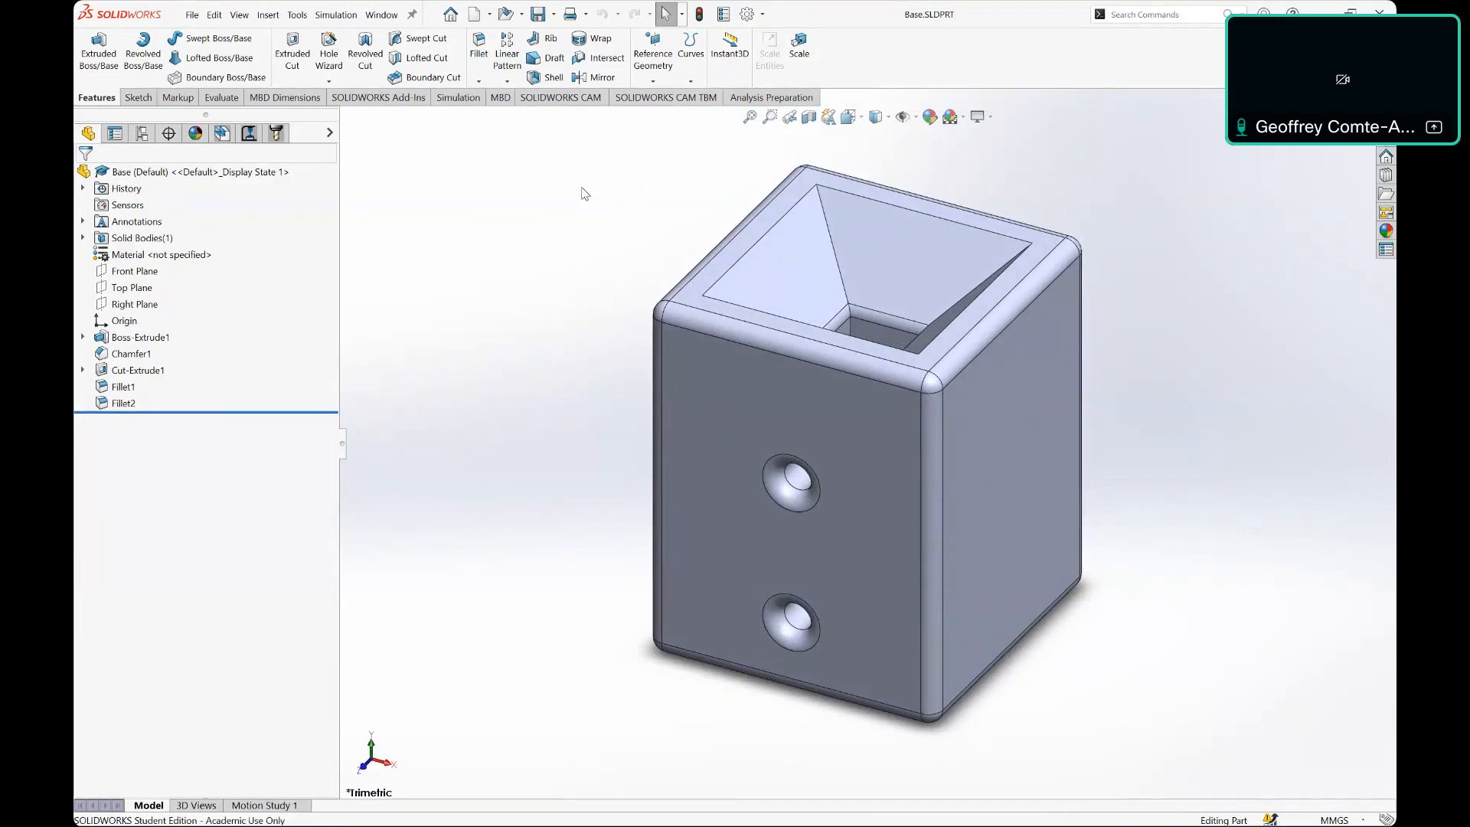
Step: Open the mouse gesture customization and enlarge the gesture guide to show the Part, Sketch, Assembly and Drawing wheels
click(298, 15)
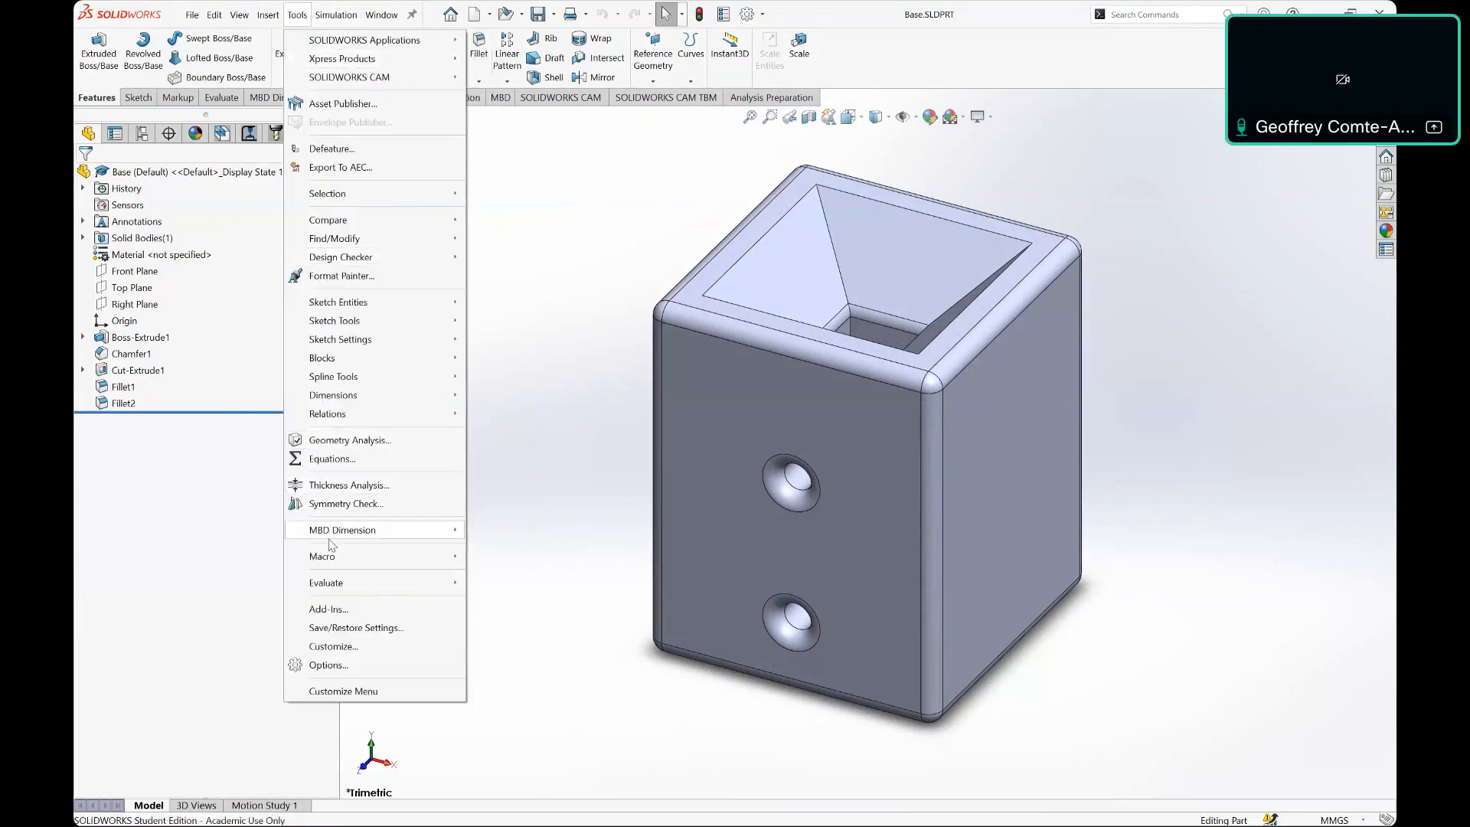
mouse_move(331, 531)
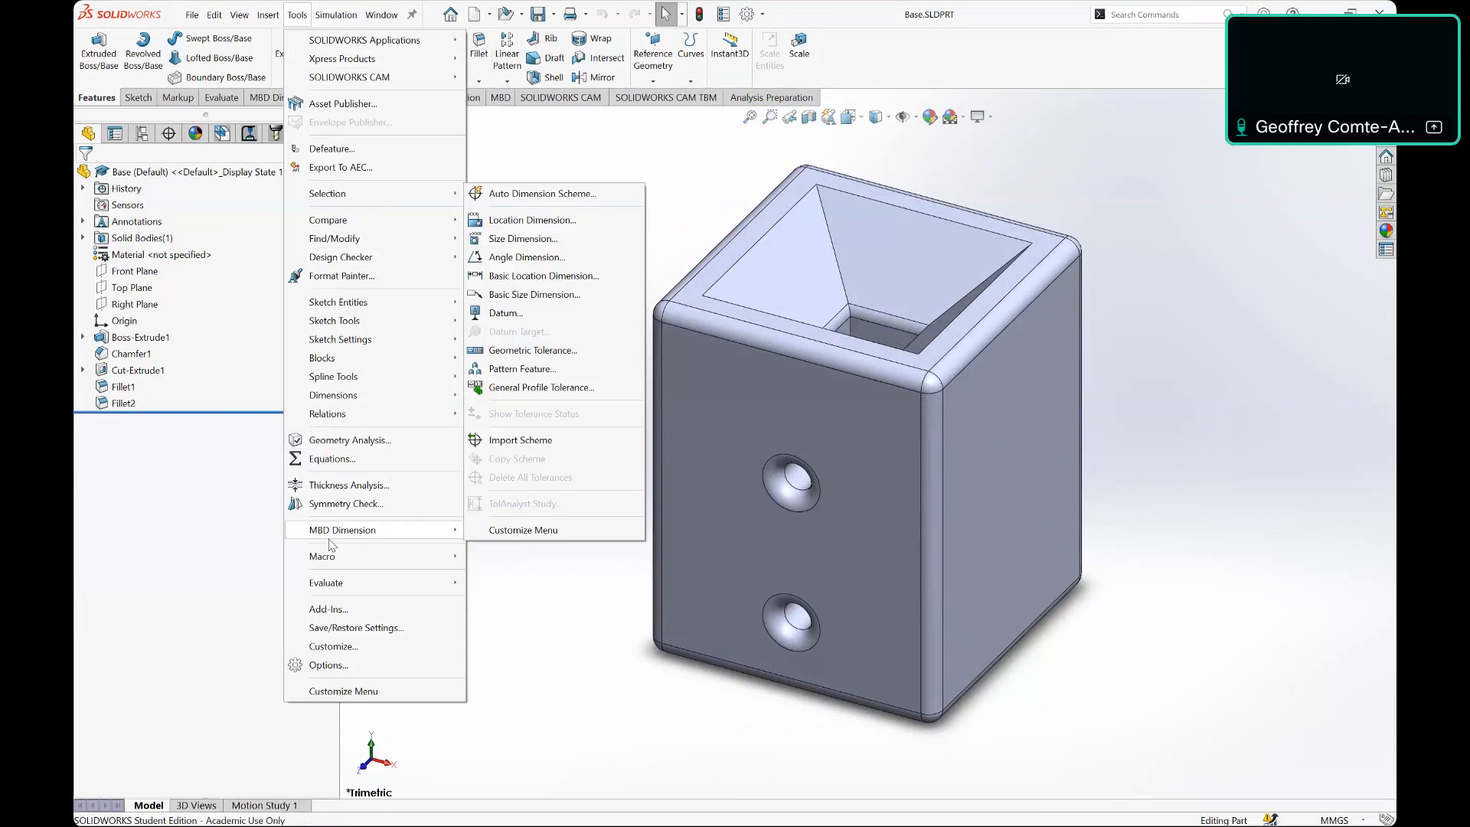
click(360, 653)
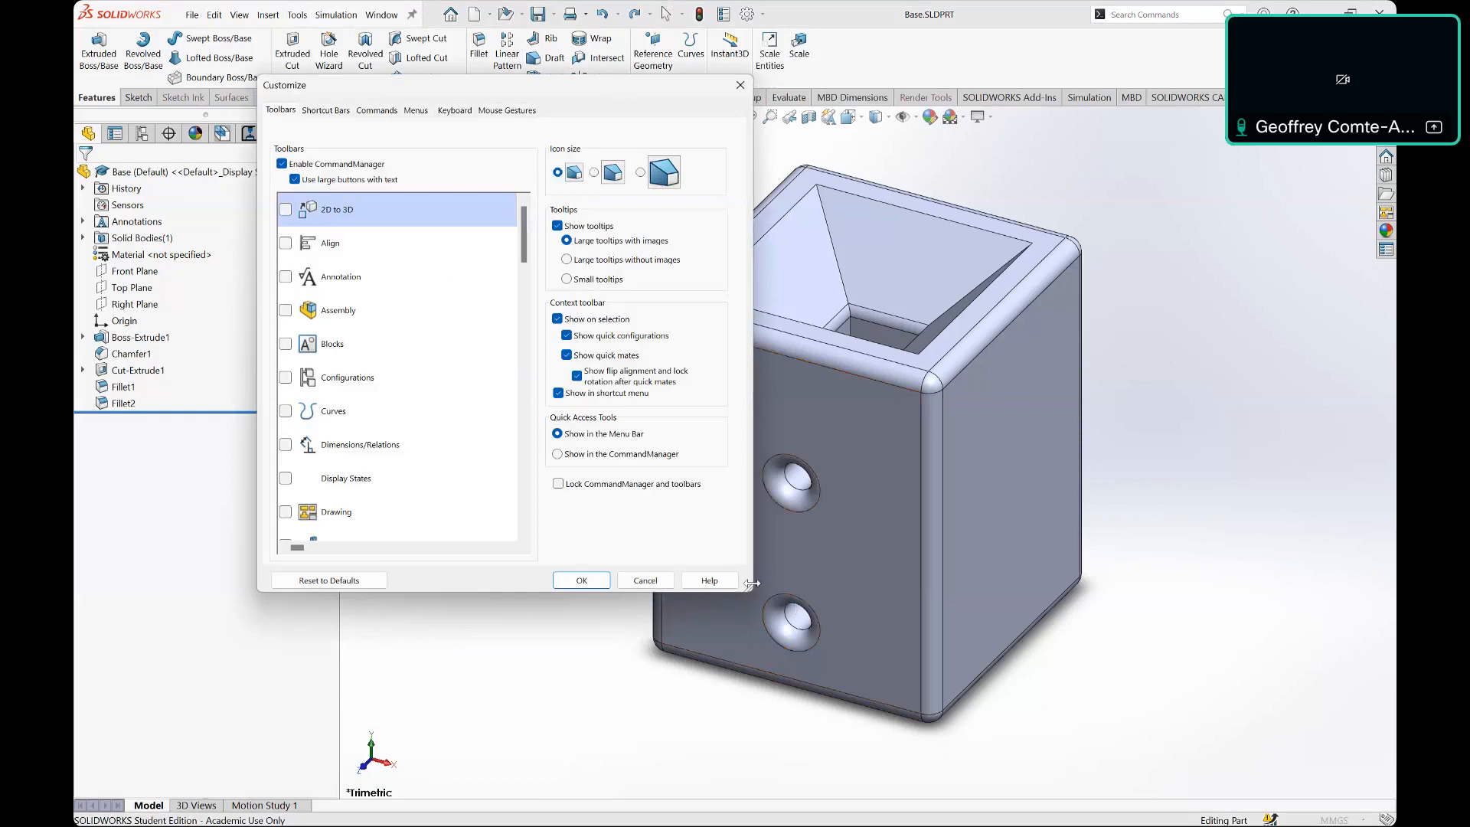
drag(752, 588, 1043, 659)
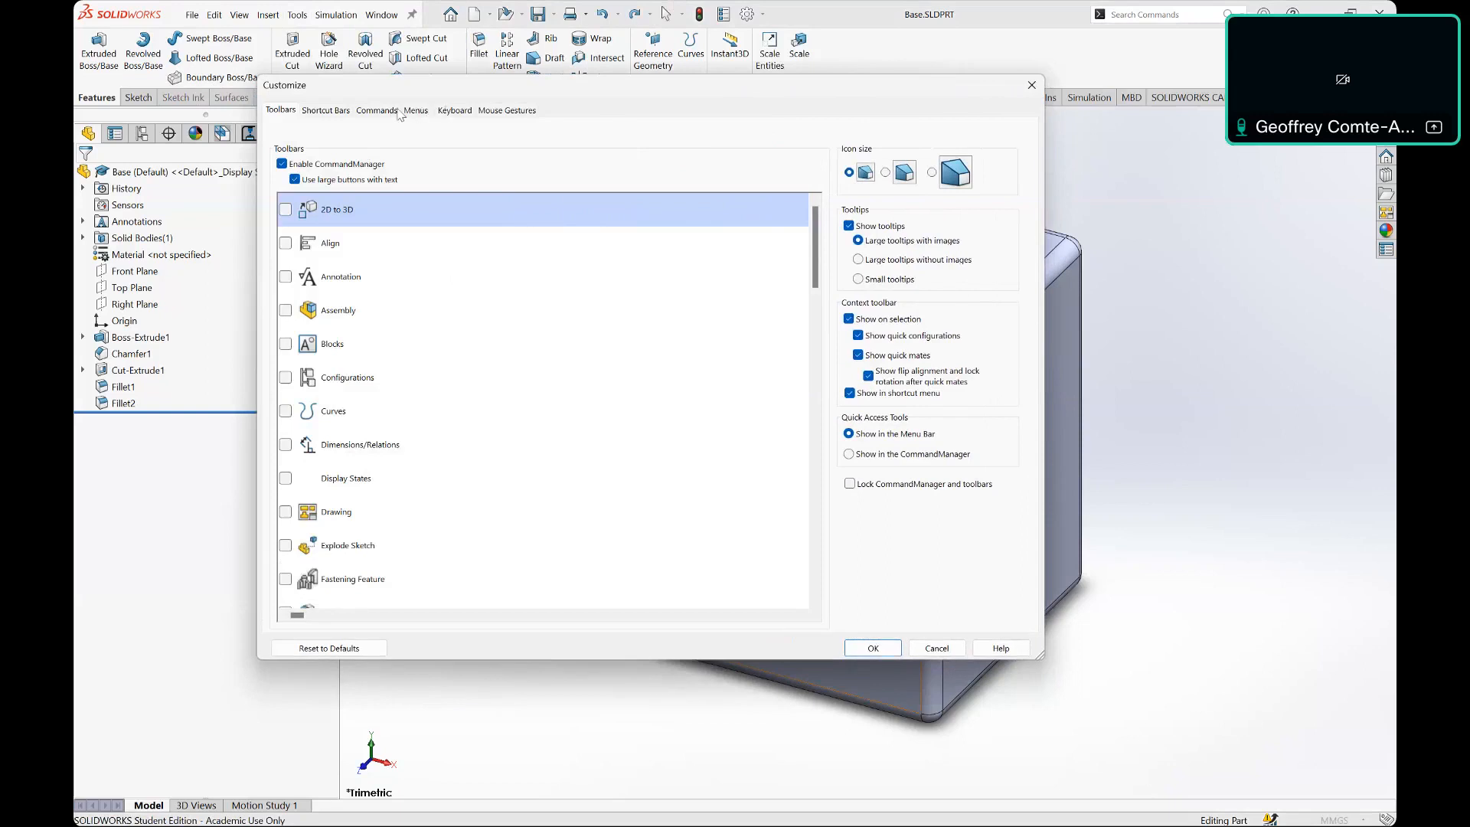
click(510, 112)
drag(903, 132, 1022, 154)
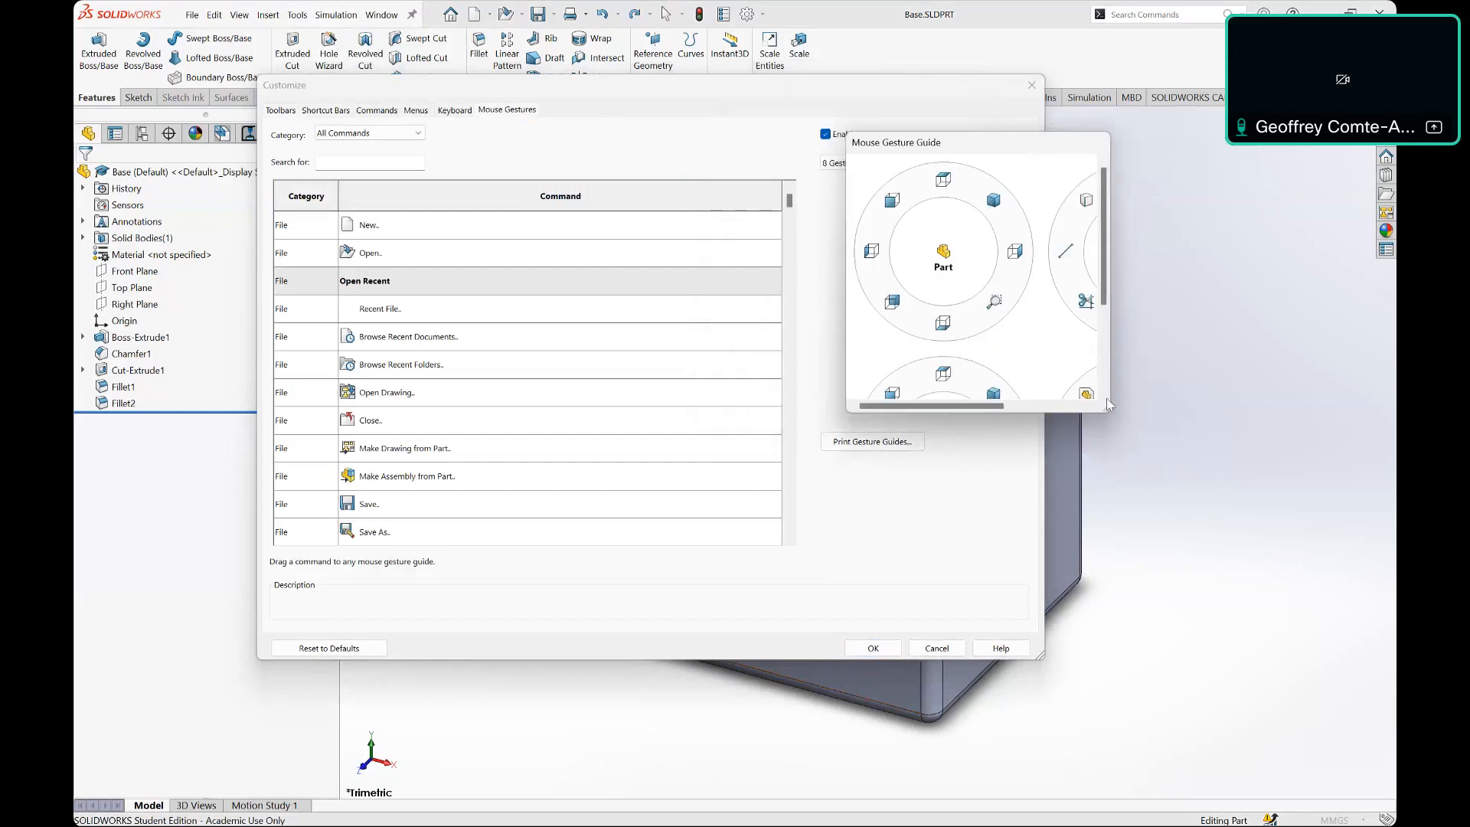
drag(1109, 404, 1352, 614)
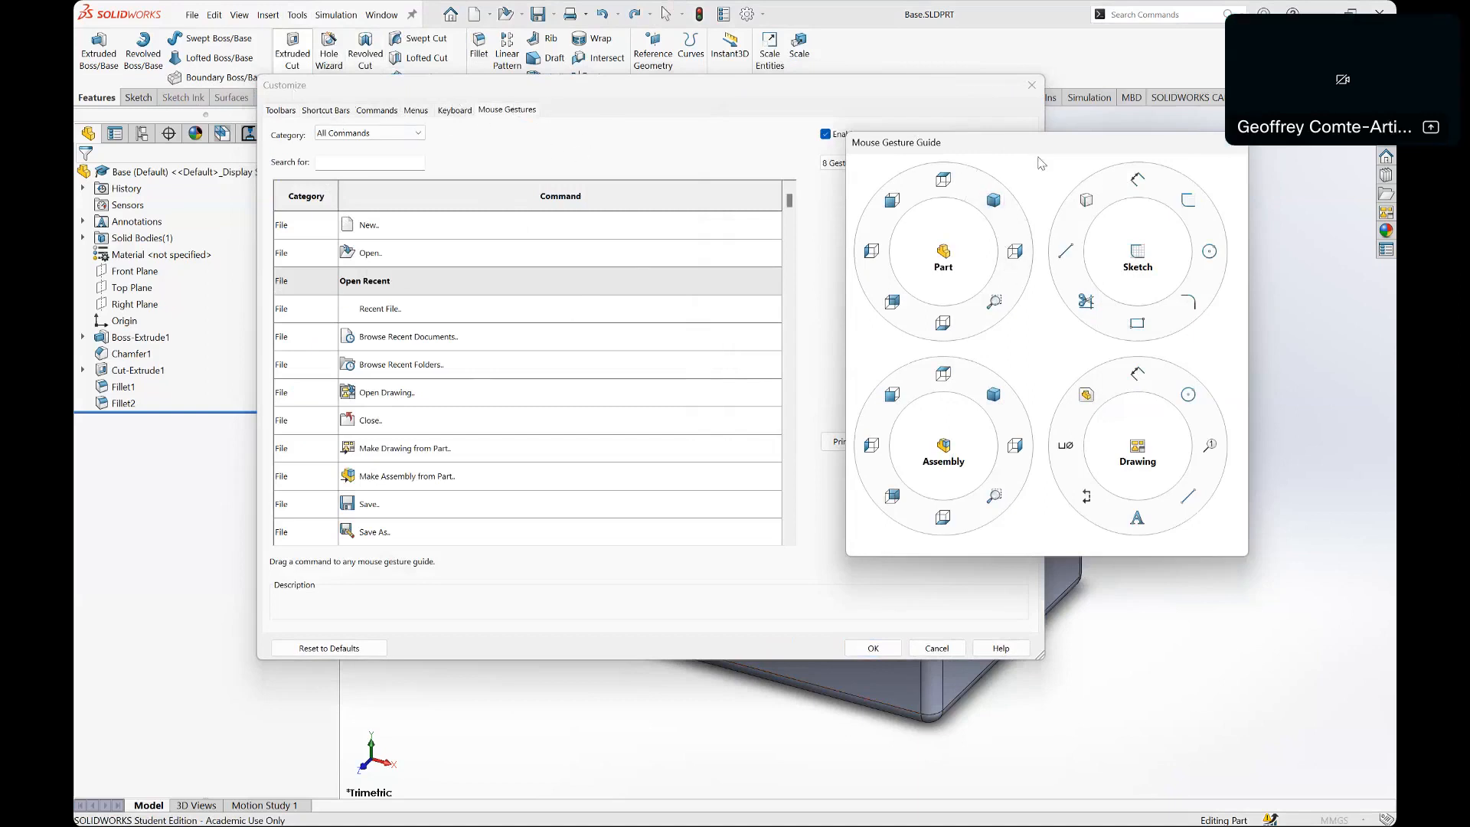
drag(1052, 142, 1125, 279)
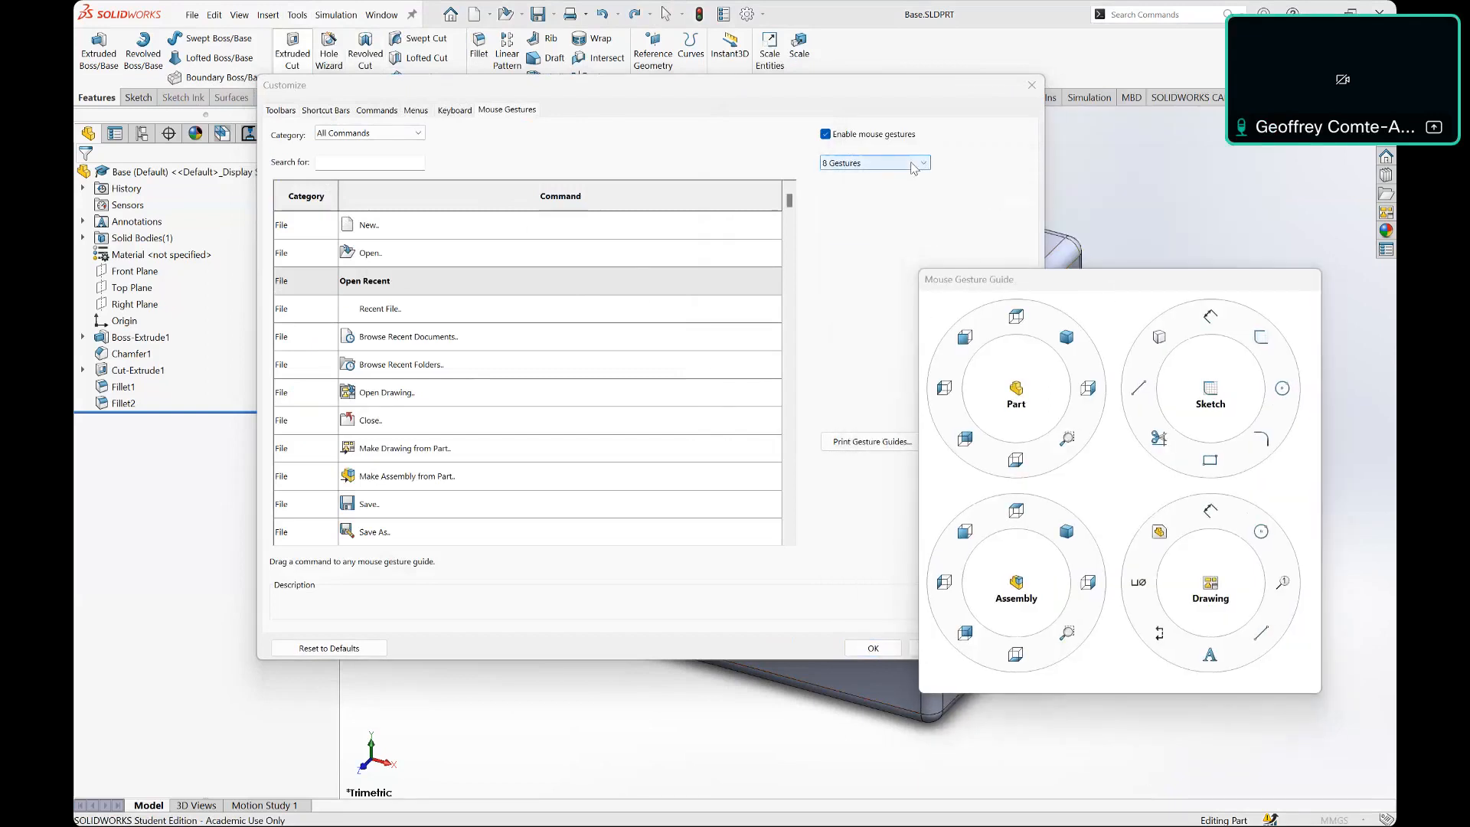
Step: Compare the 2, 3 and 12 gesture layouts of the mouse gesture wheels and return to 8 gestures
click(875, 163)
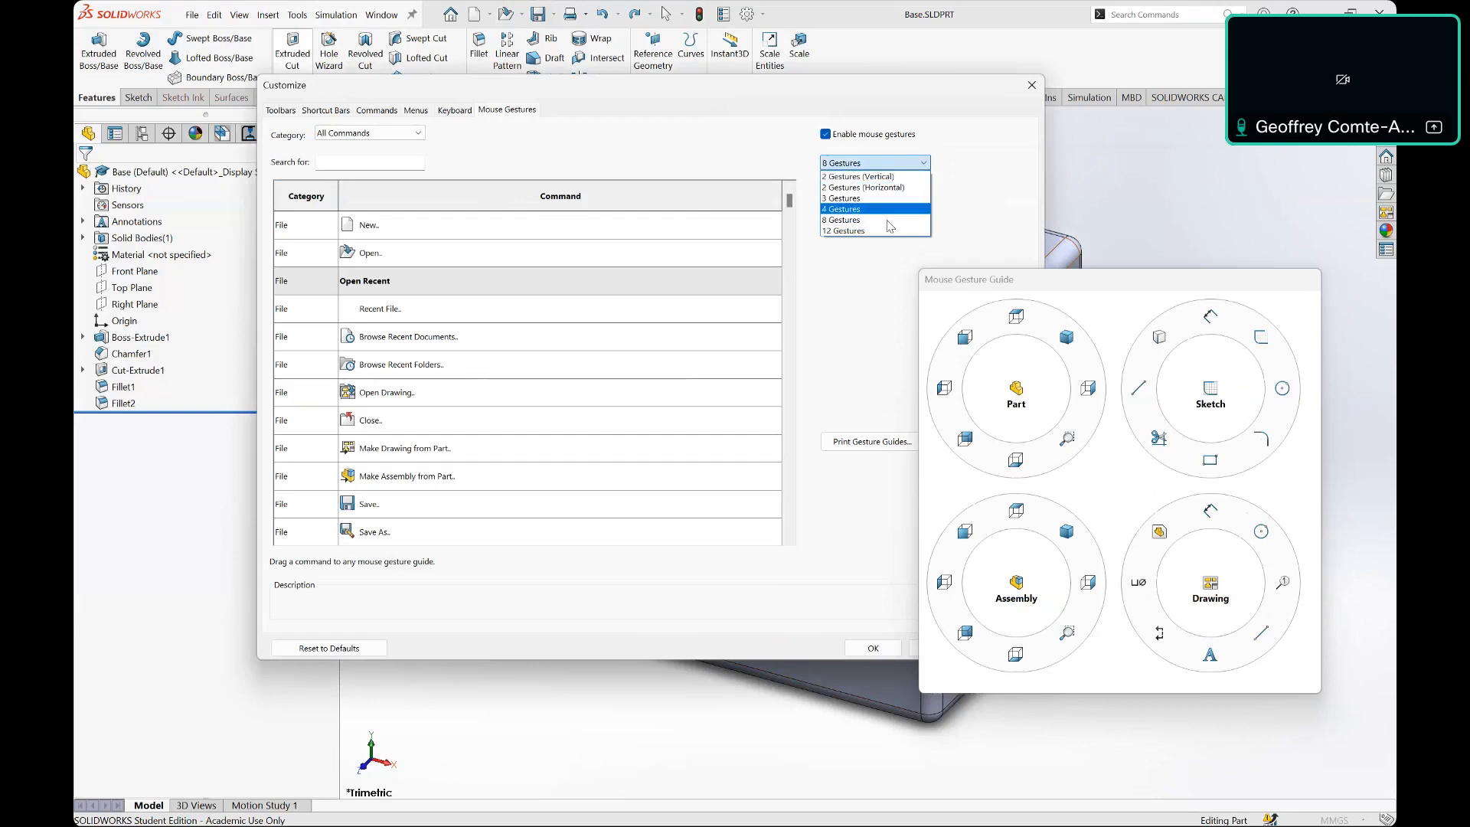
click(889, 178)
click(888, 175)
click(880, 187)
click(886, 164)
click(879, 198)
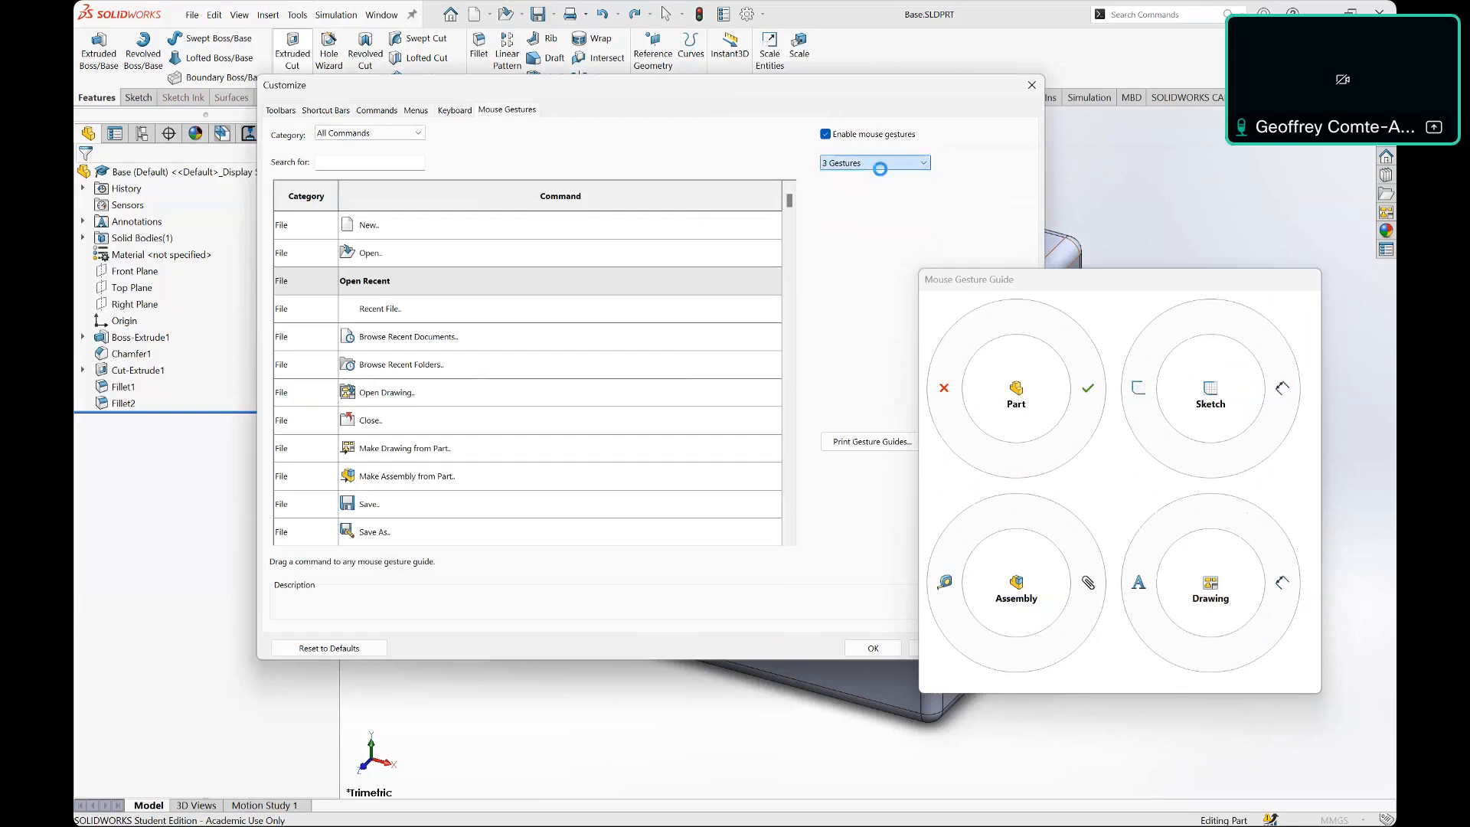
click(881, 163)
click(878, 219)
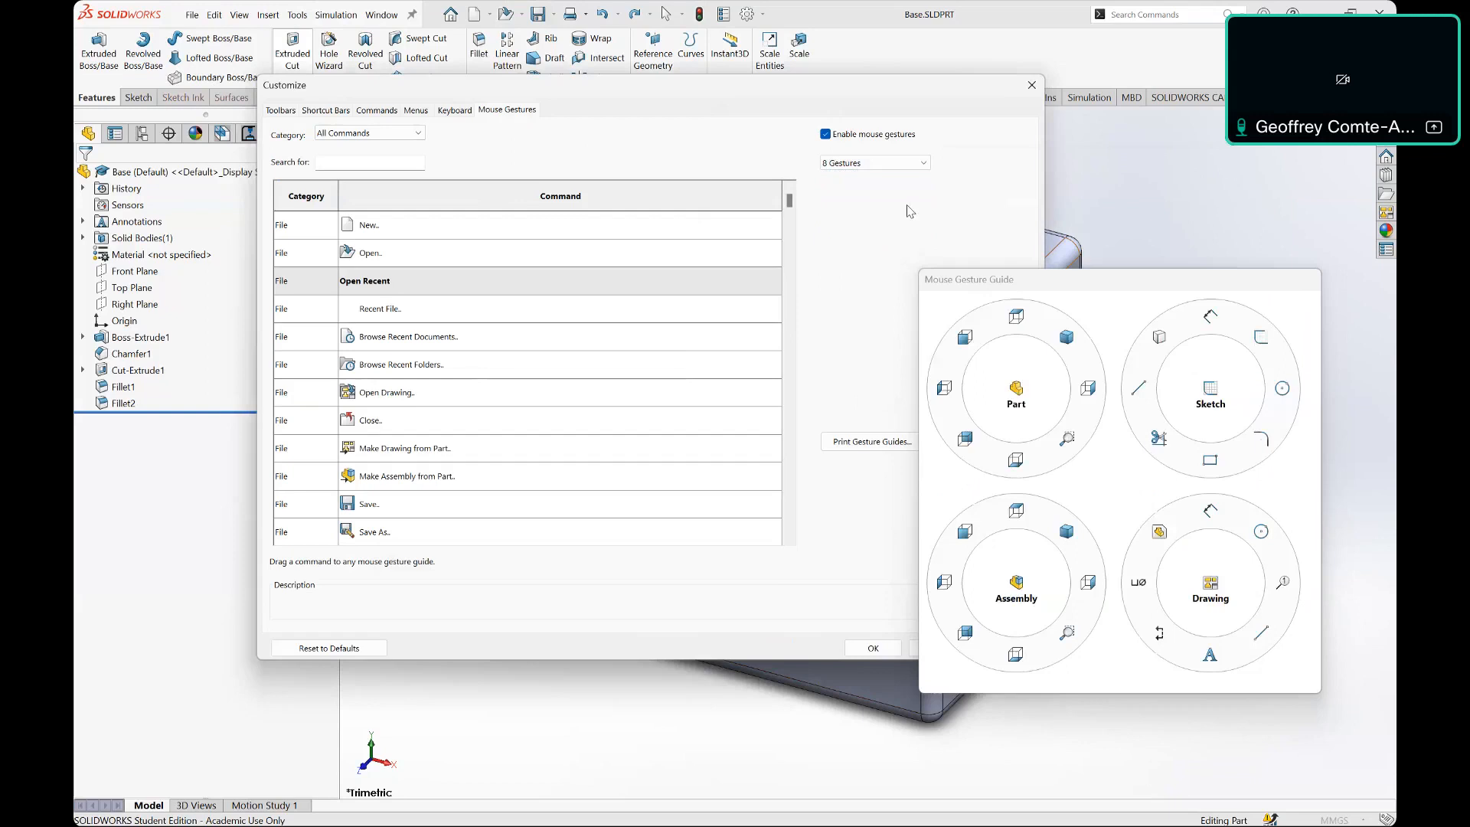
click(920, 167)
click(849, 230)
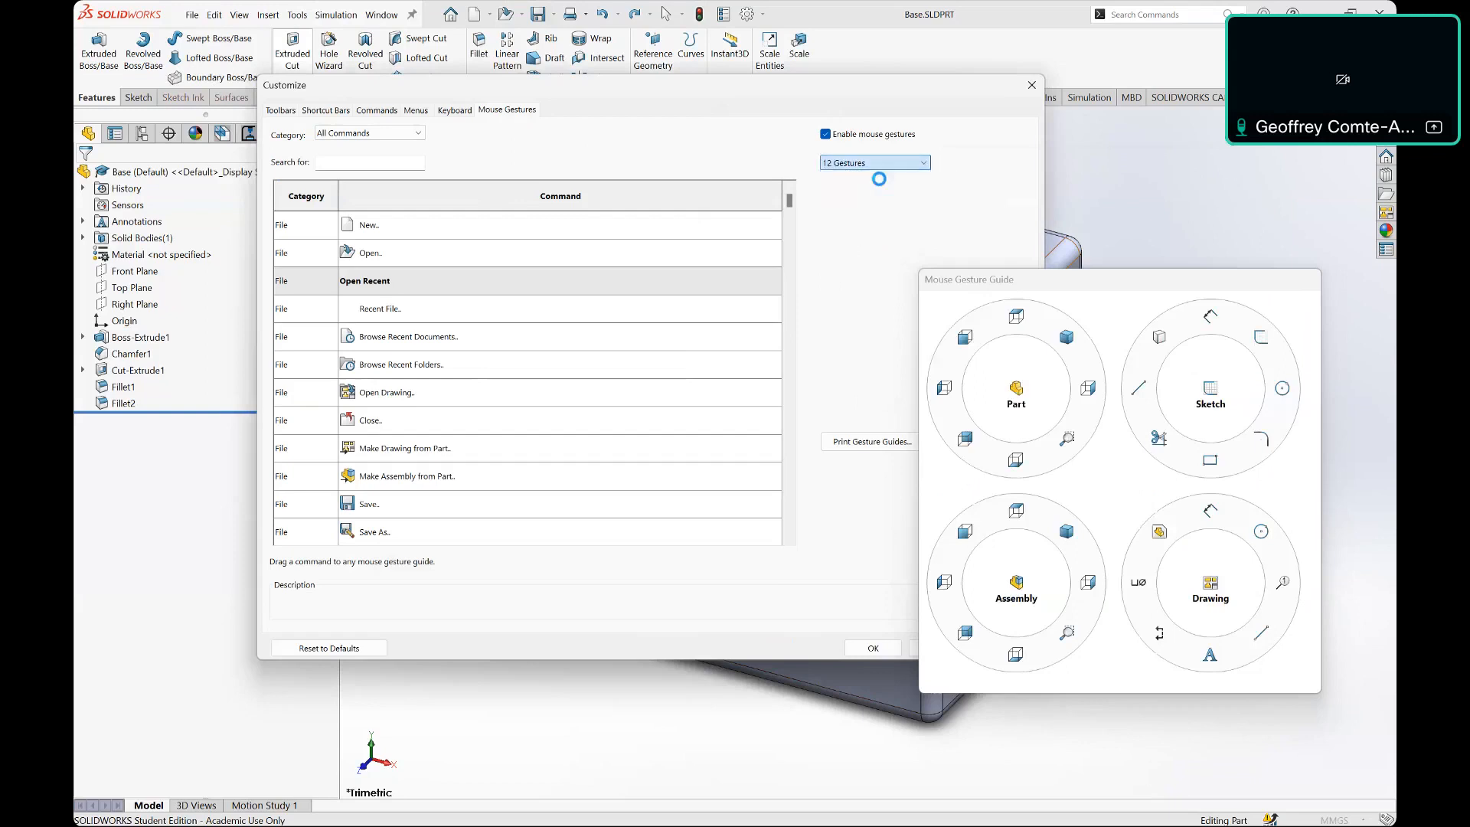
click(872, 164)
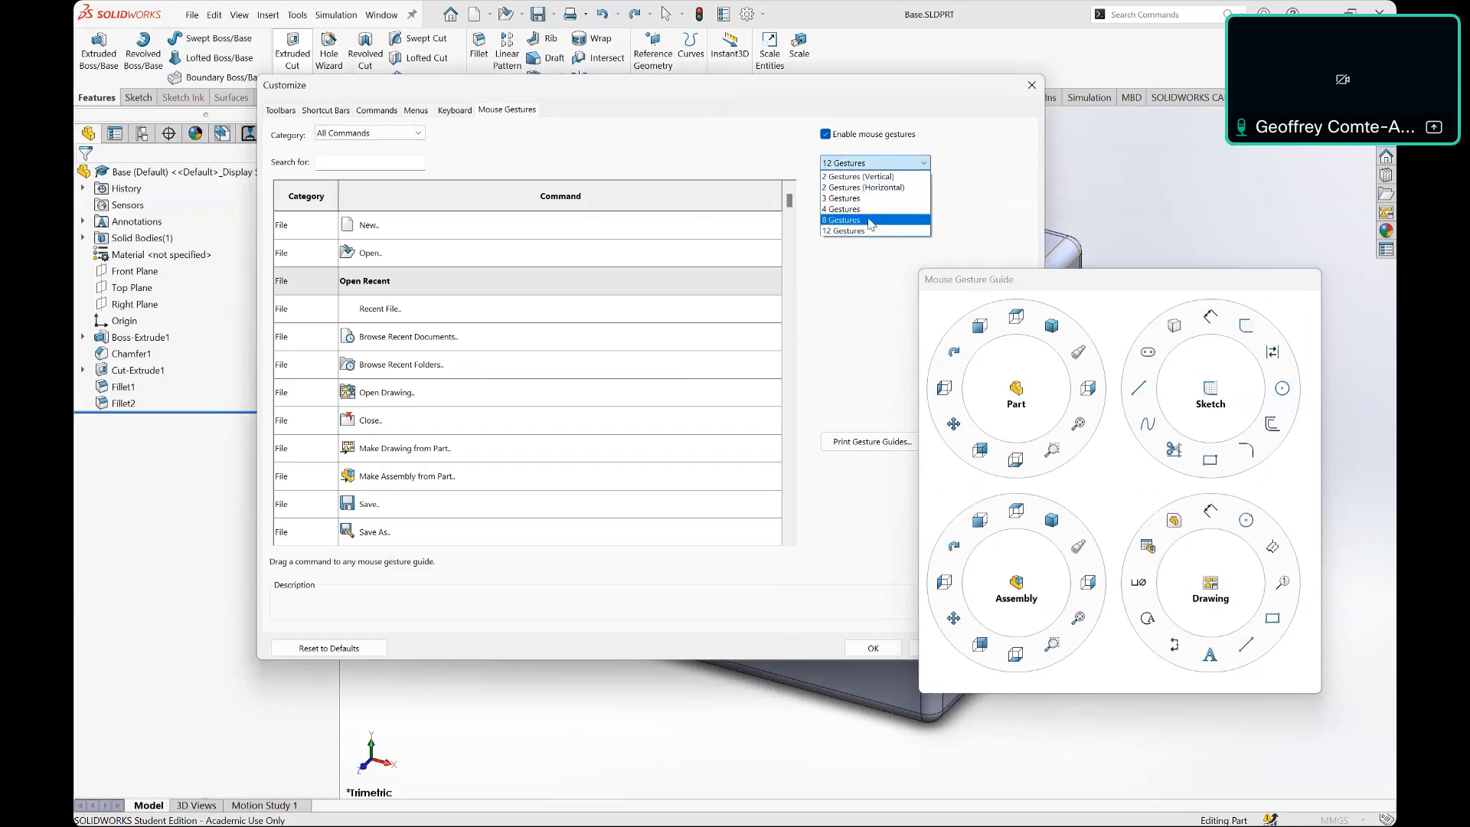
click(873, 220)
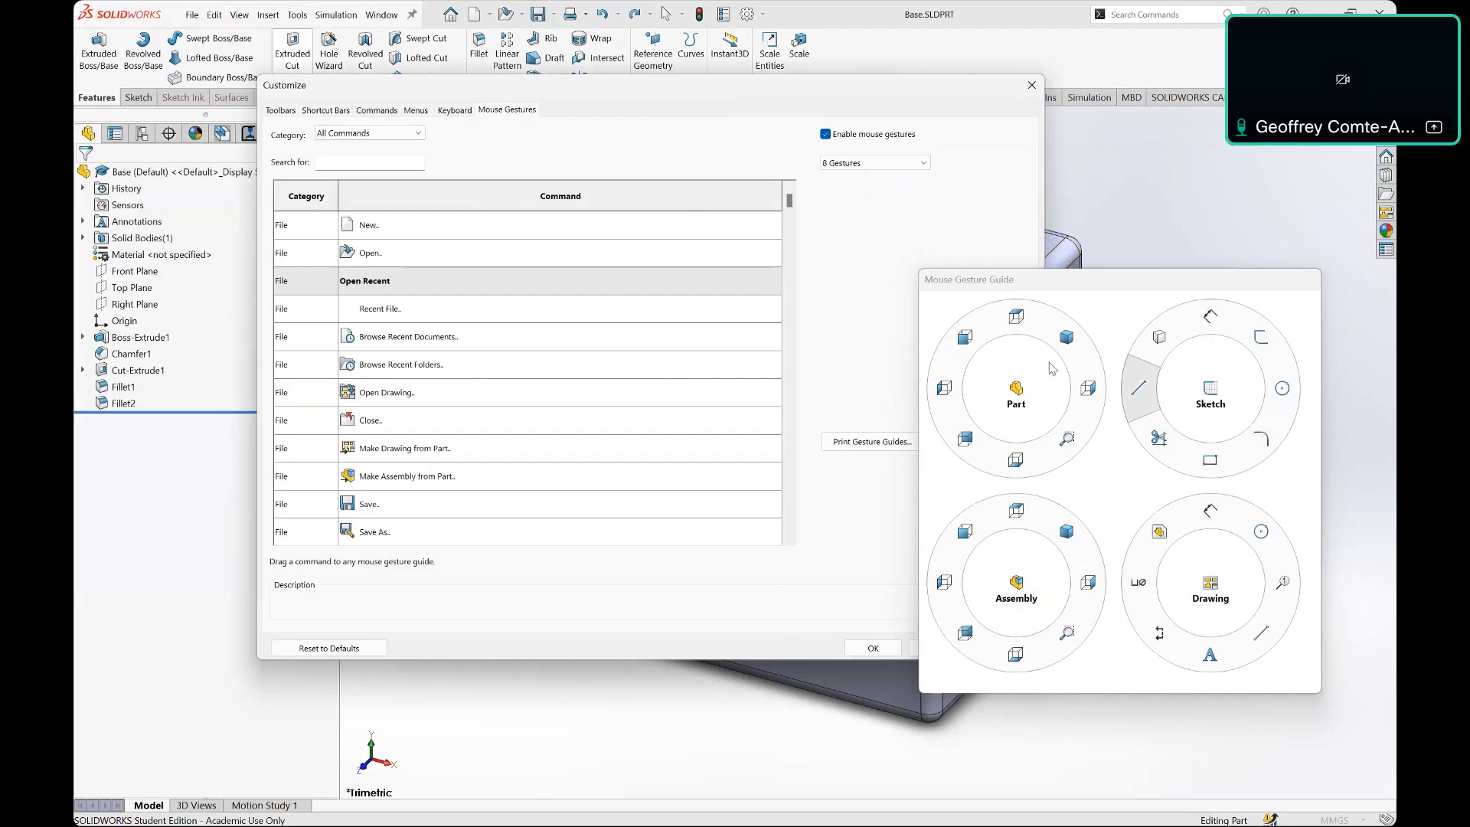
Step: Try removing the zoom command from the Part gesture wheel, browse all commands for a replacement, and discard the customization
mouse_move(1067, 348)
mouse_down()
mouse_move(1086, 396)
mouse_move(1048, 357)
mouse_move(1067, 348)
mouse_up()
drag(1074, 439, 1024, 414)
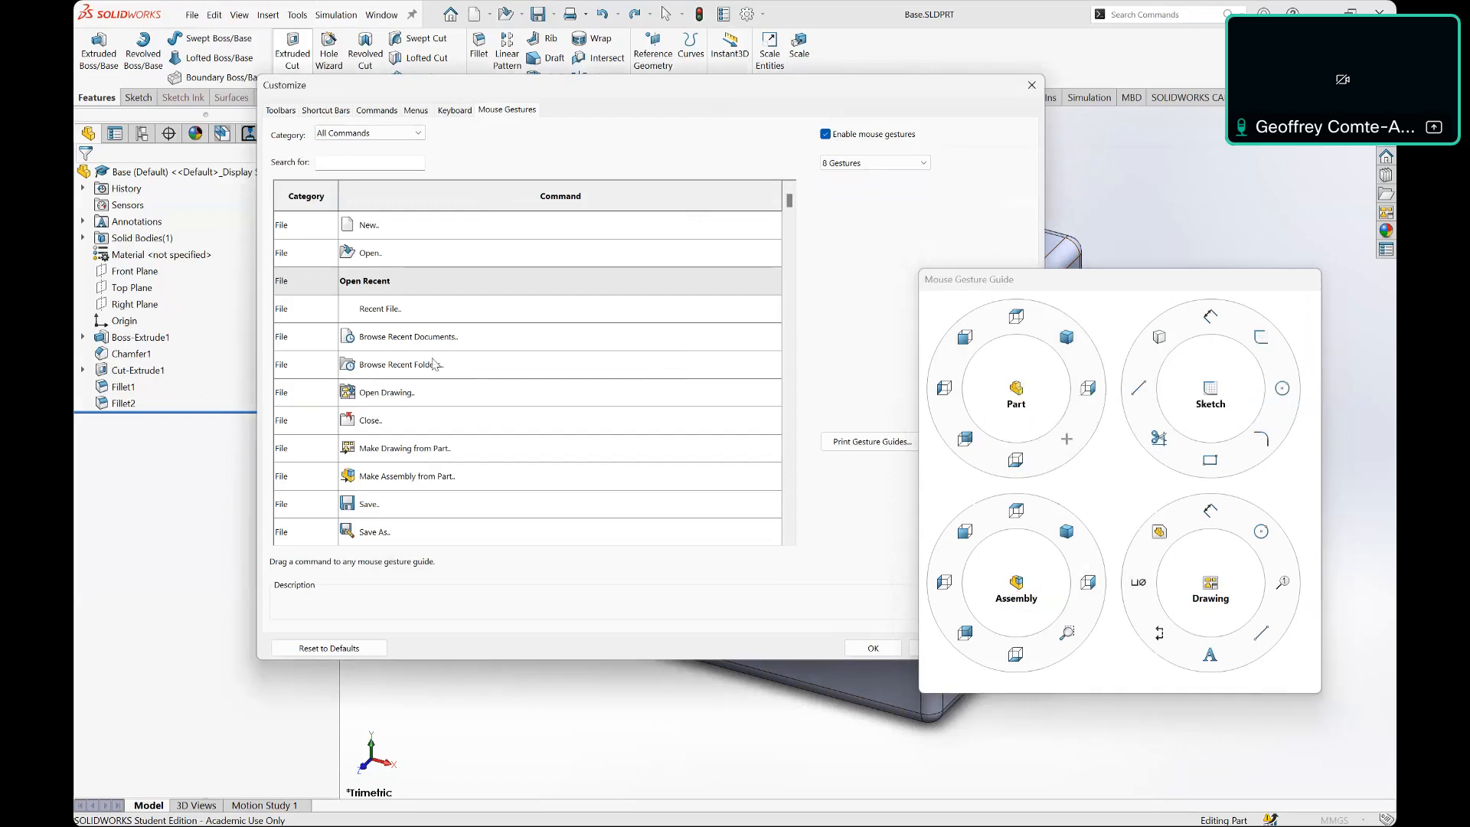
scroll(414, 417, down, 4)
drag(406, 445, 564, 351)
scroll(558, 436, down, 10)
scroll(541, 436, down, 10)
scroll(472, 354, down, 5)
click(375, 133)
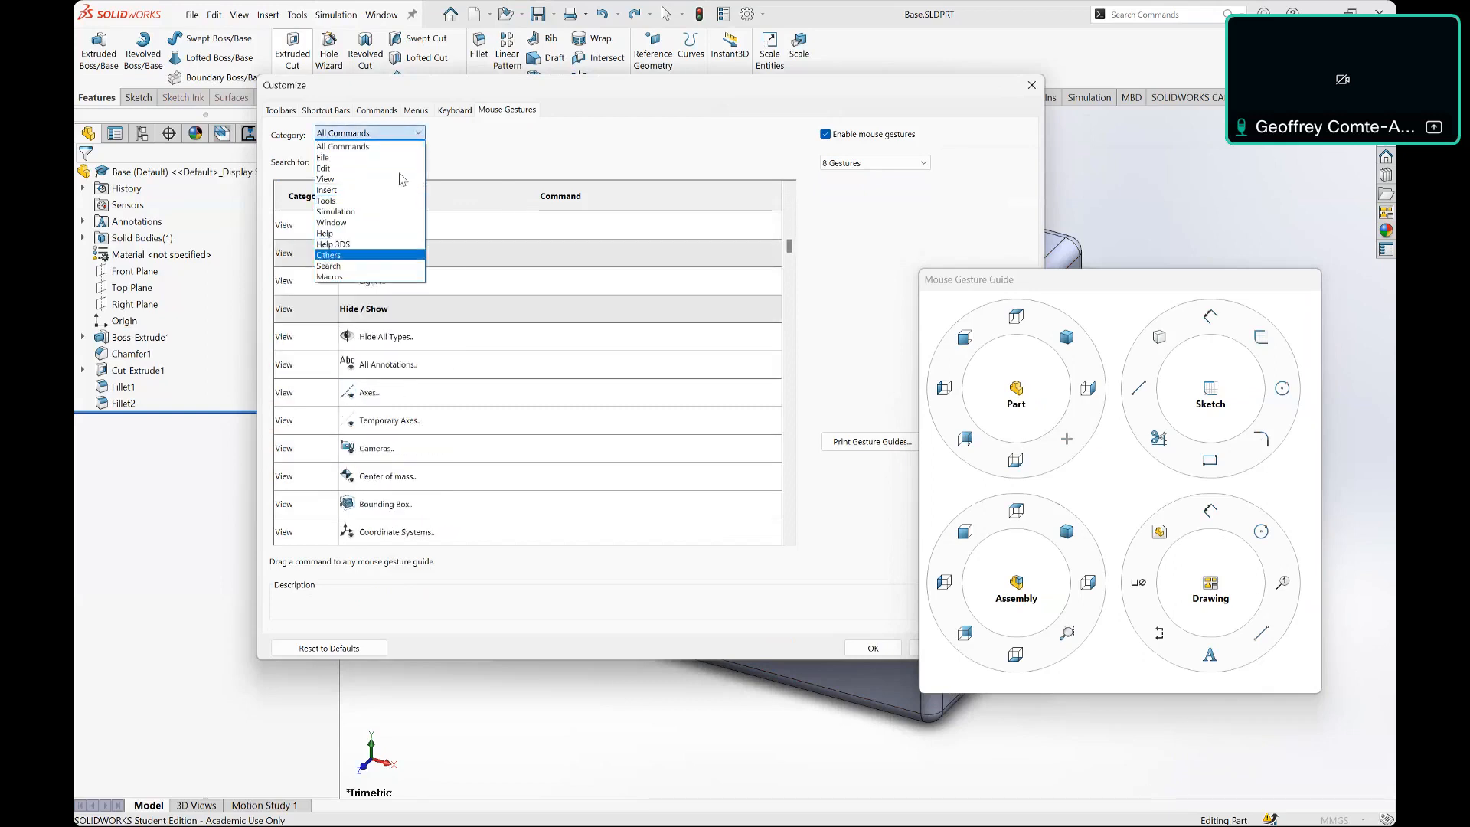
click(344, 146)
scroll(514, 447, down, 6)
scroll(514, 447, down, 5)
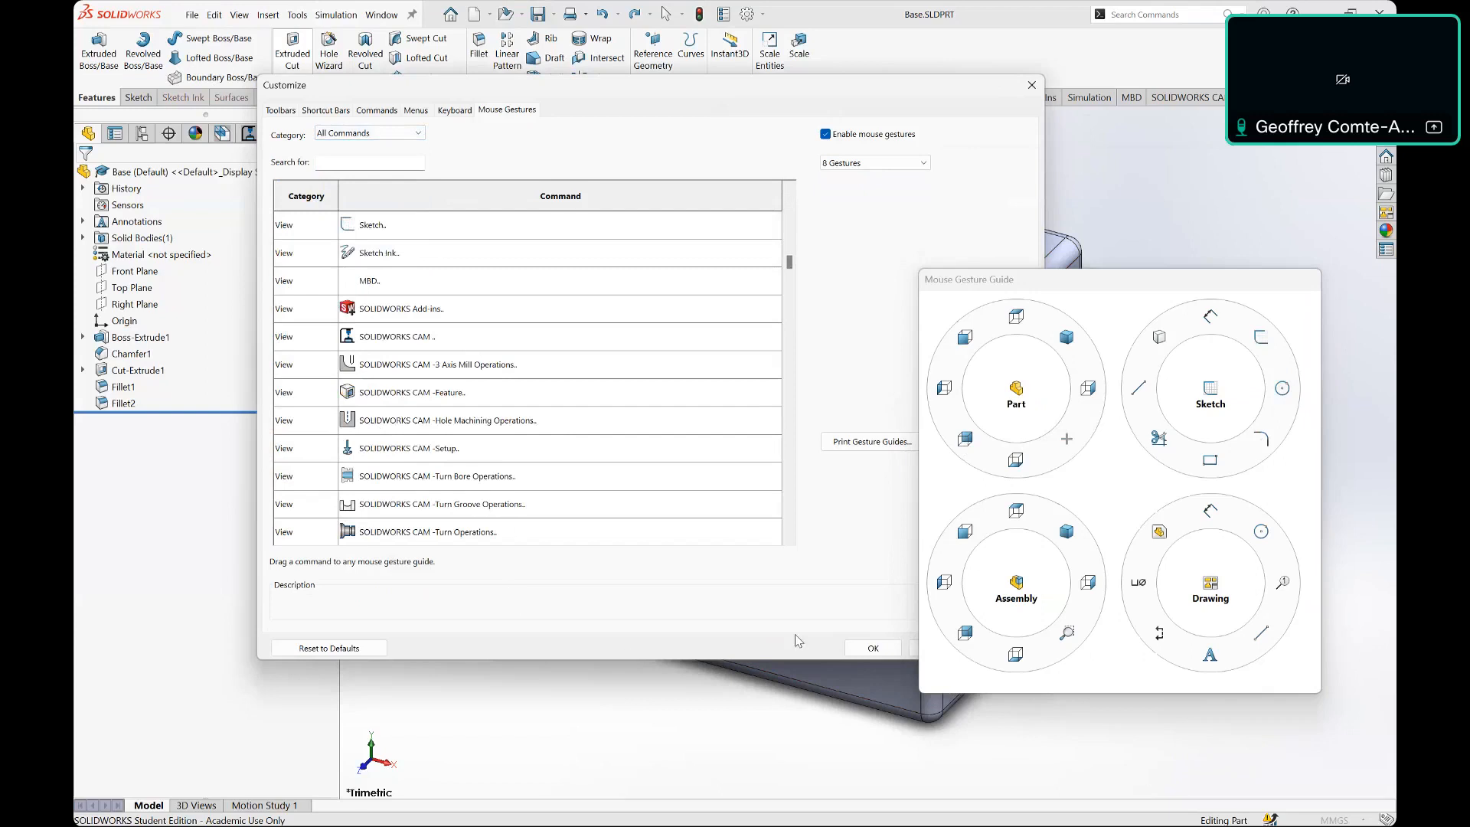
drag(1144, 287, 1172, 146)
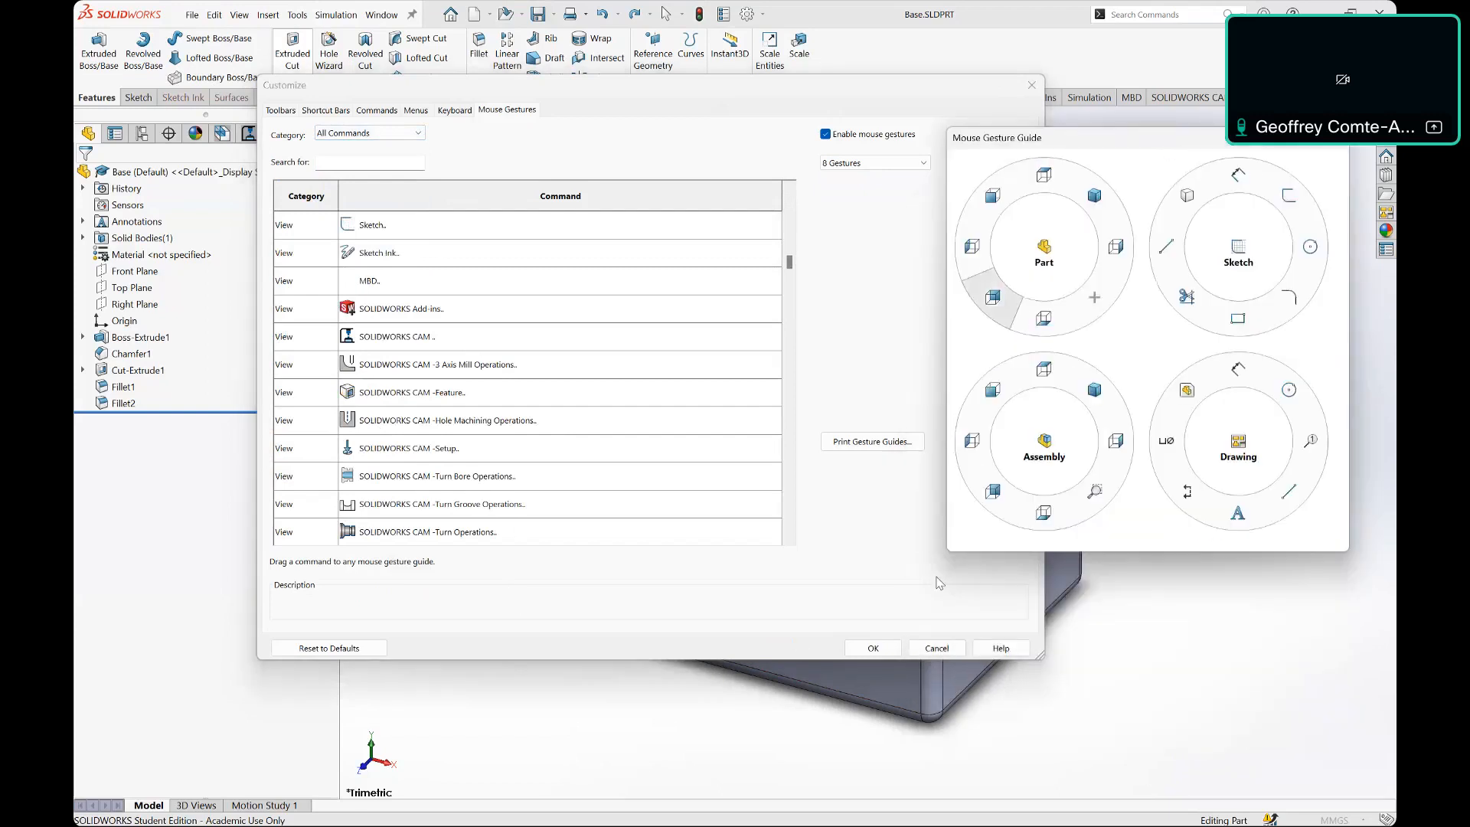
click(936, 648)
Step: Look up the keyboard shortcut of the Measure command by searching the keyboard customization for "measu"
click(297, 15)
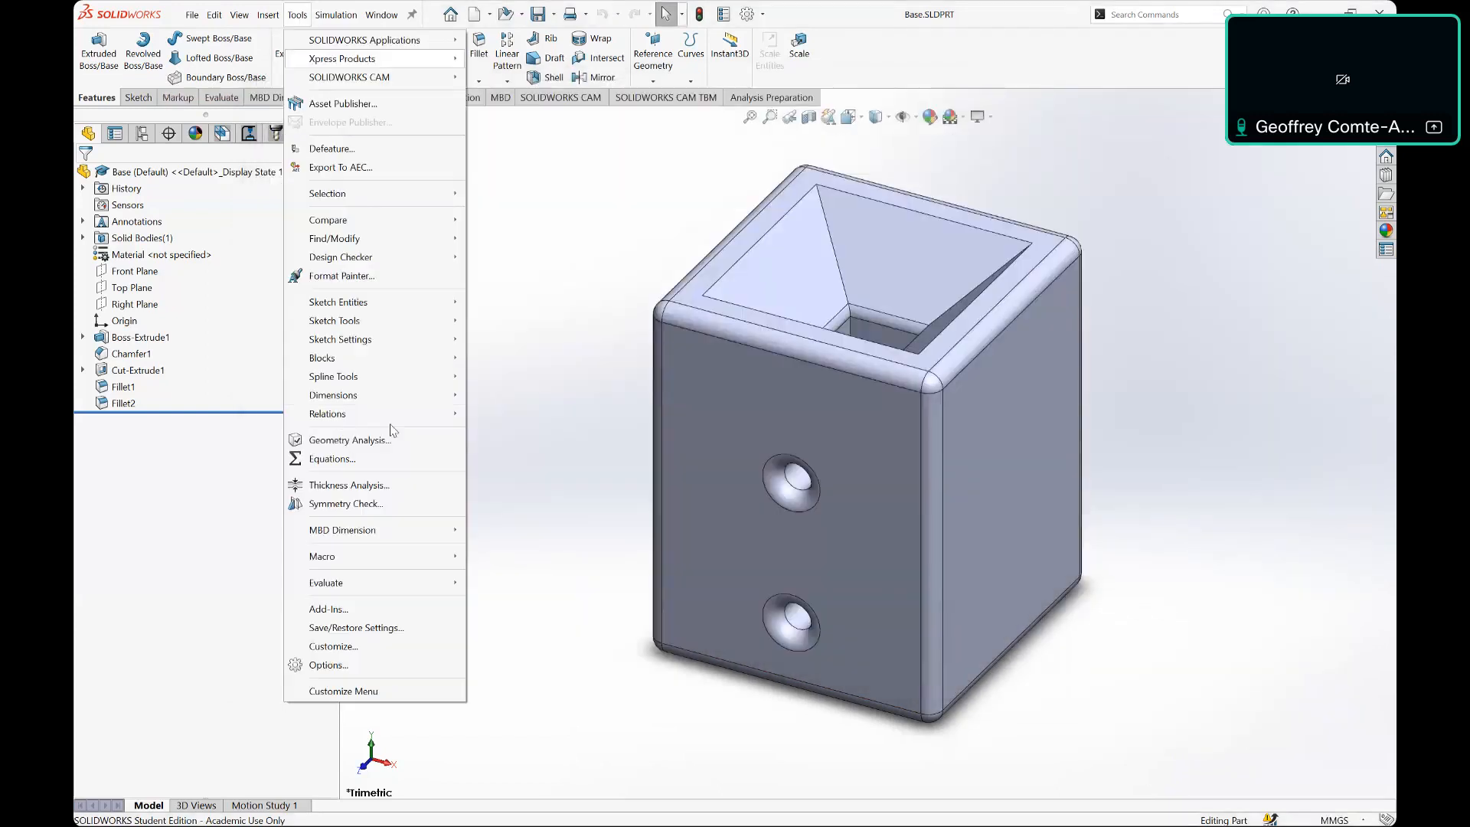
click(366, 647)
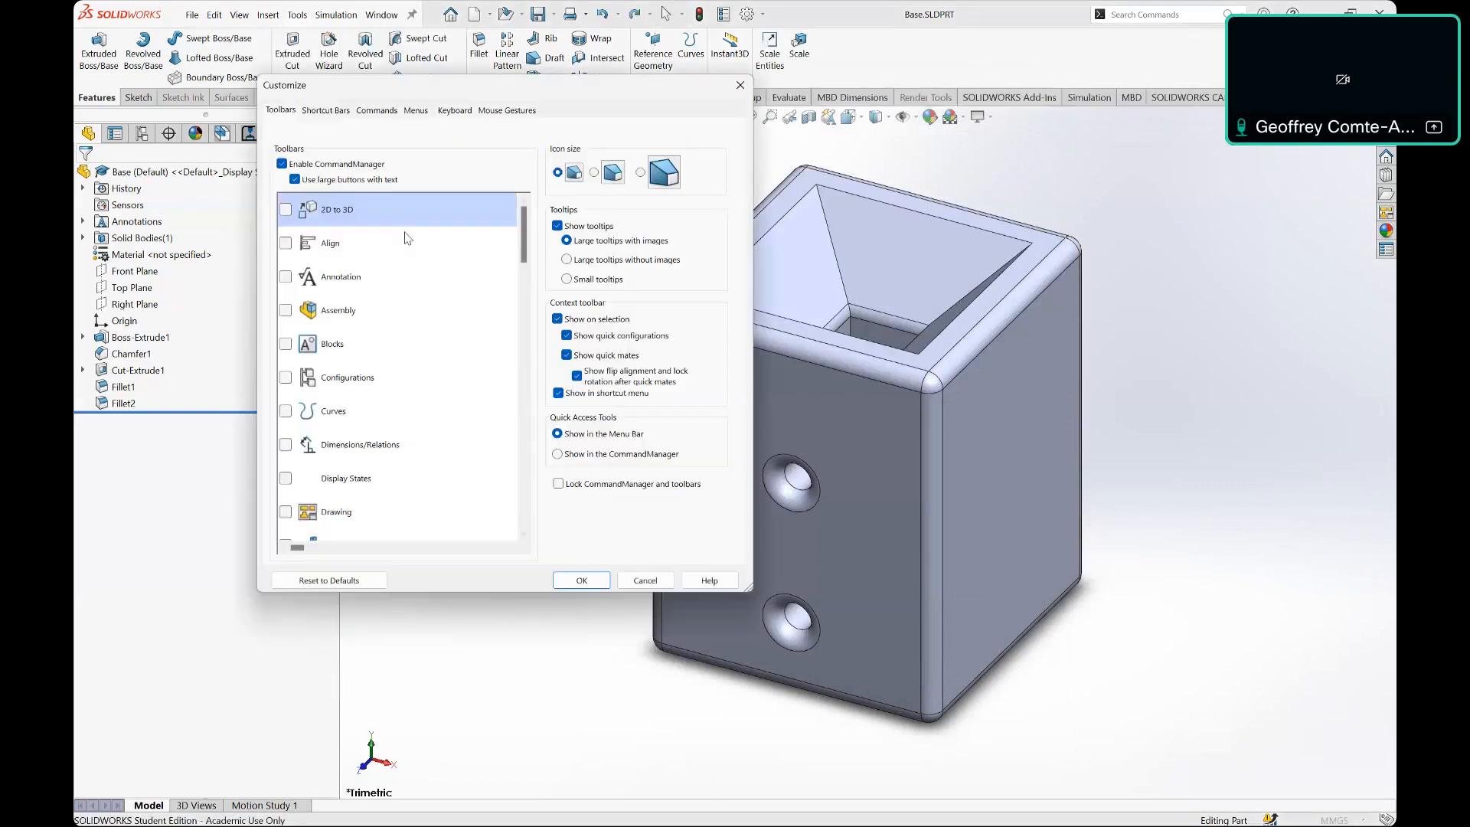
click(453, 110)
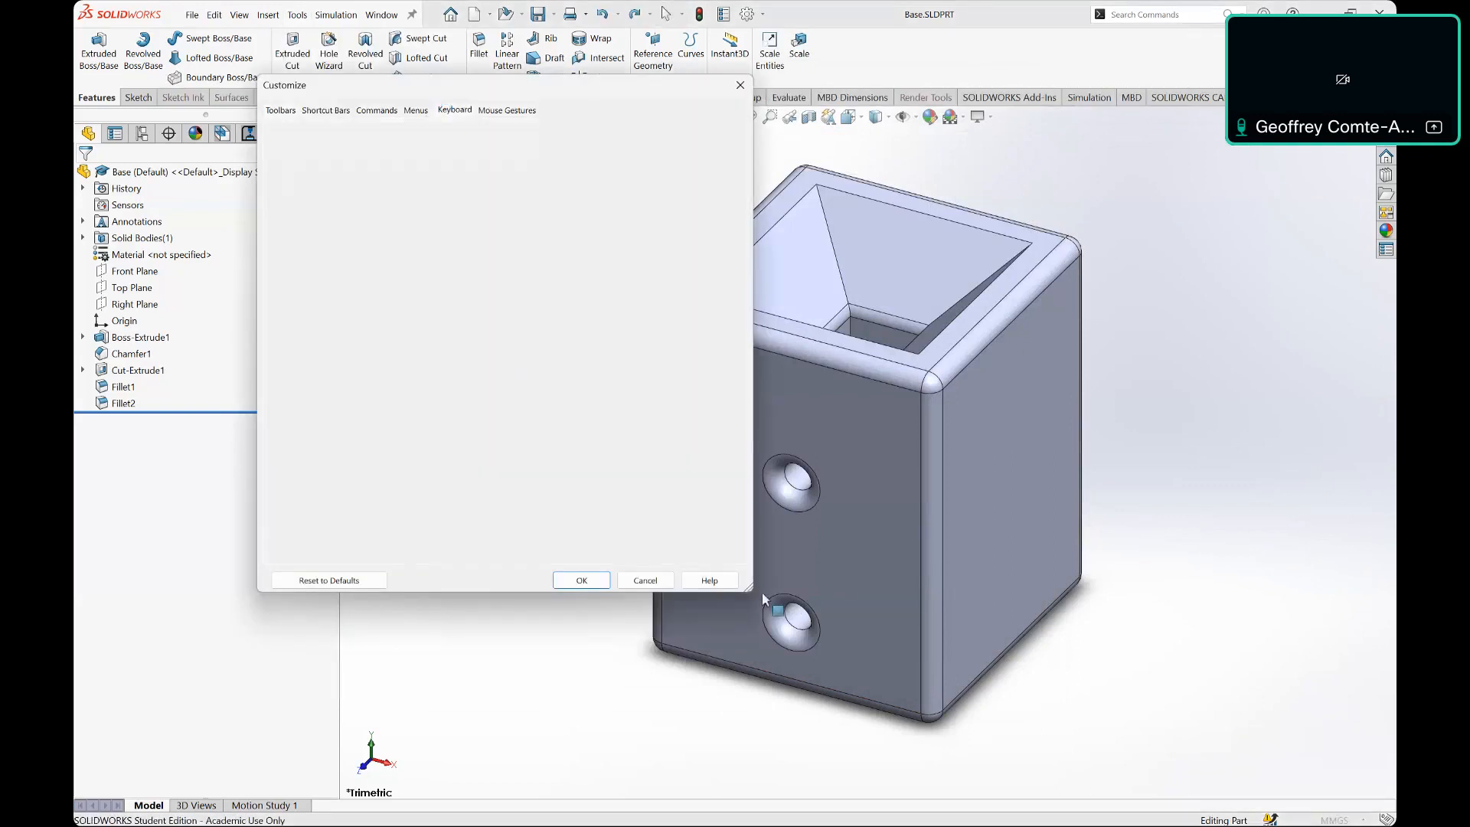
drag(749, 588, 1012, 629)
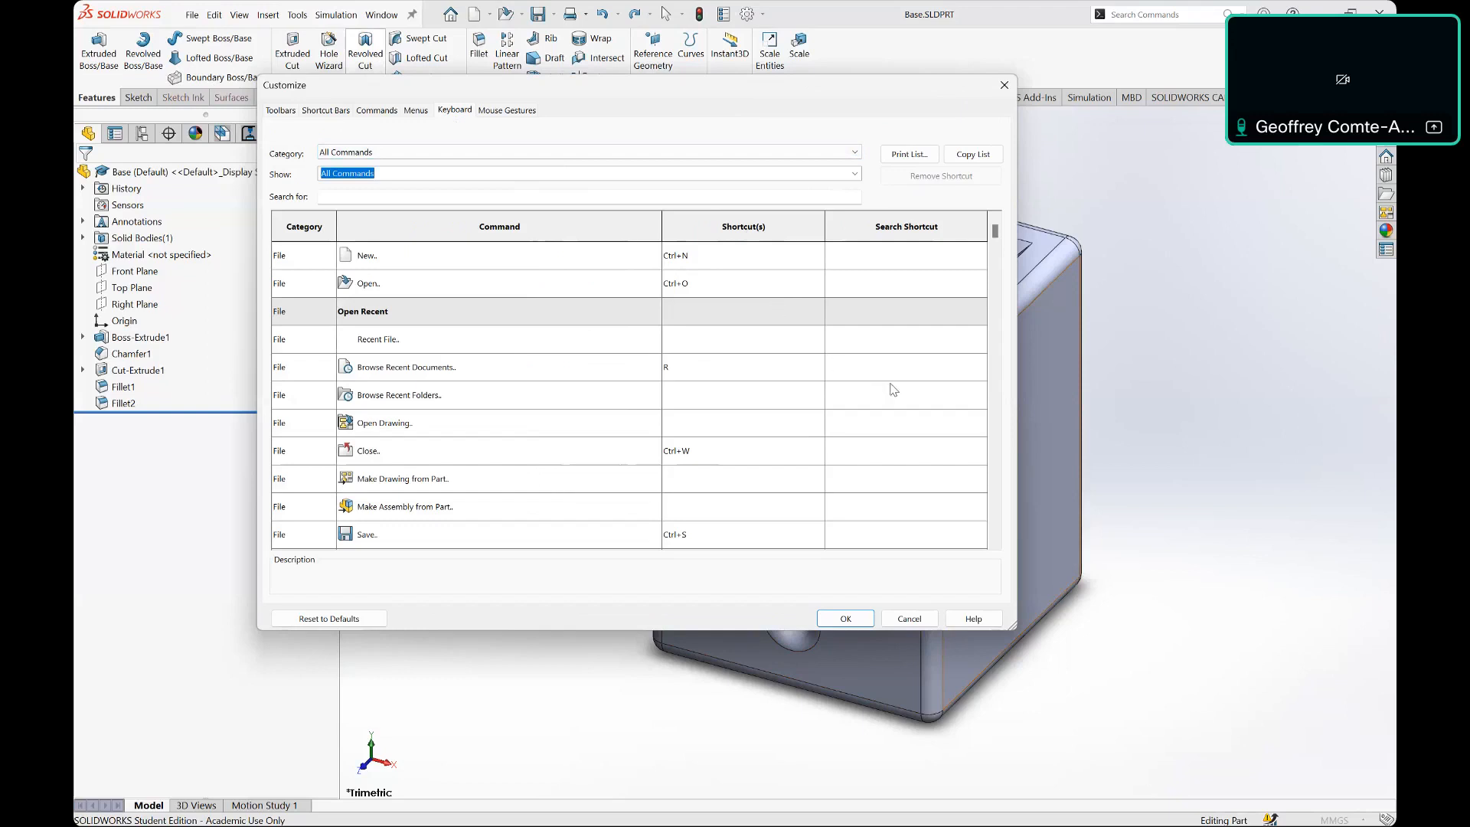
click(526, 197)
text(measu)
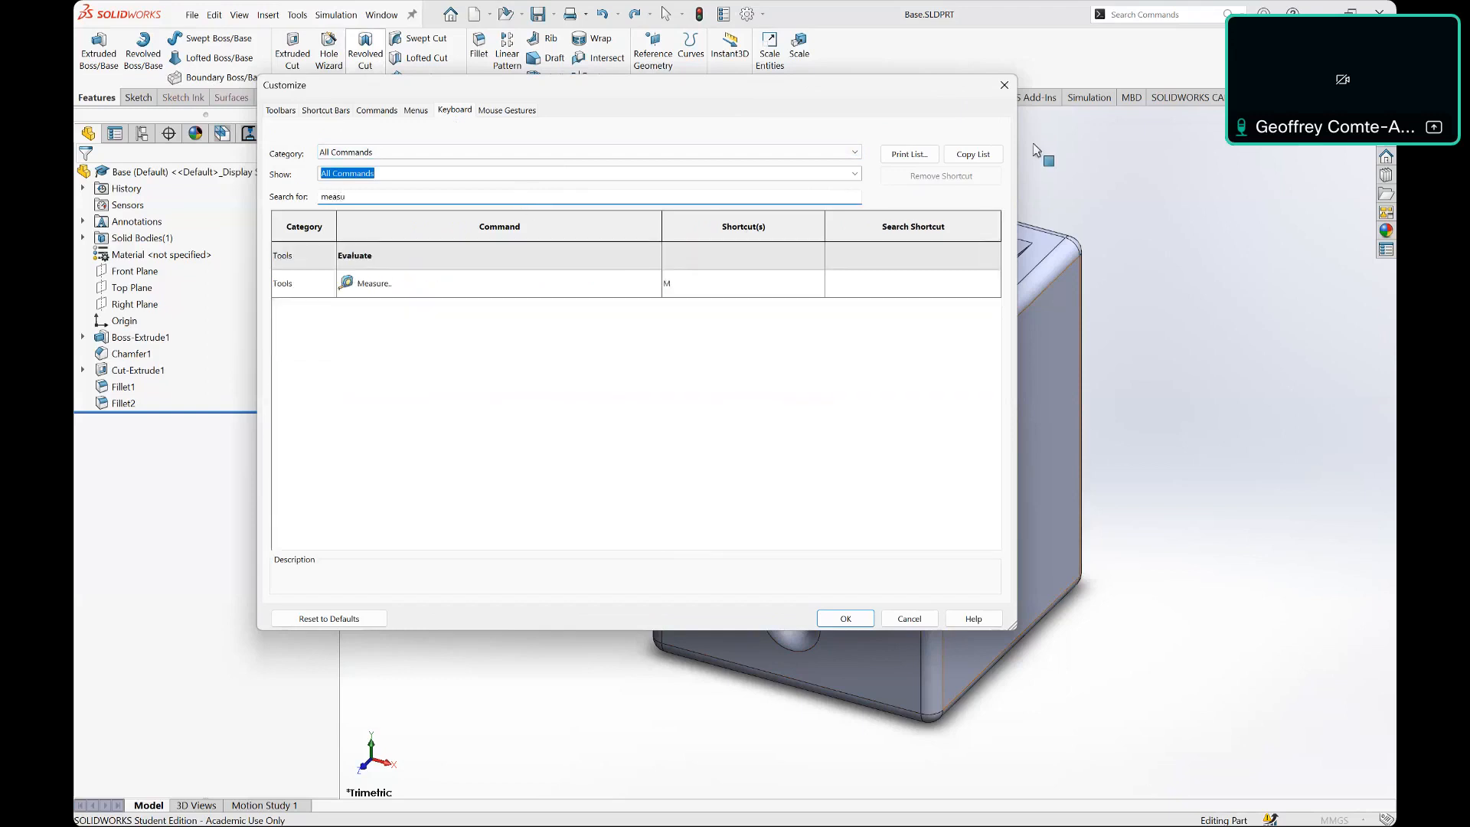
click(704, 284)
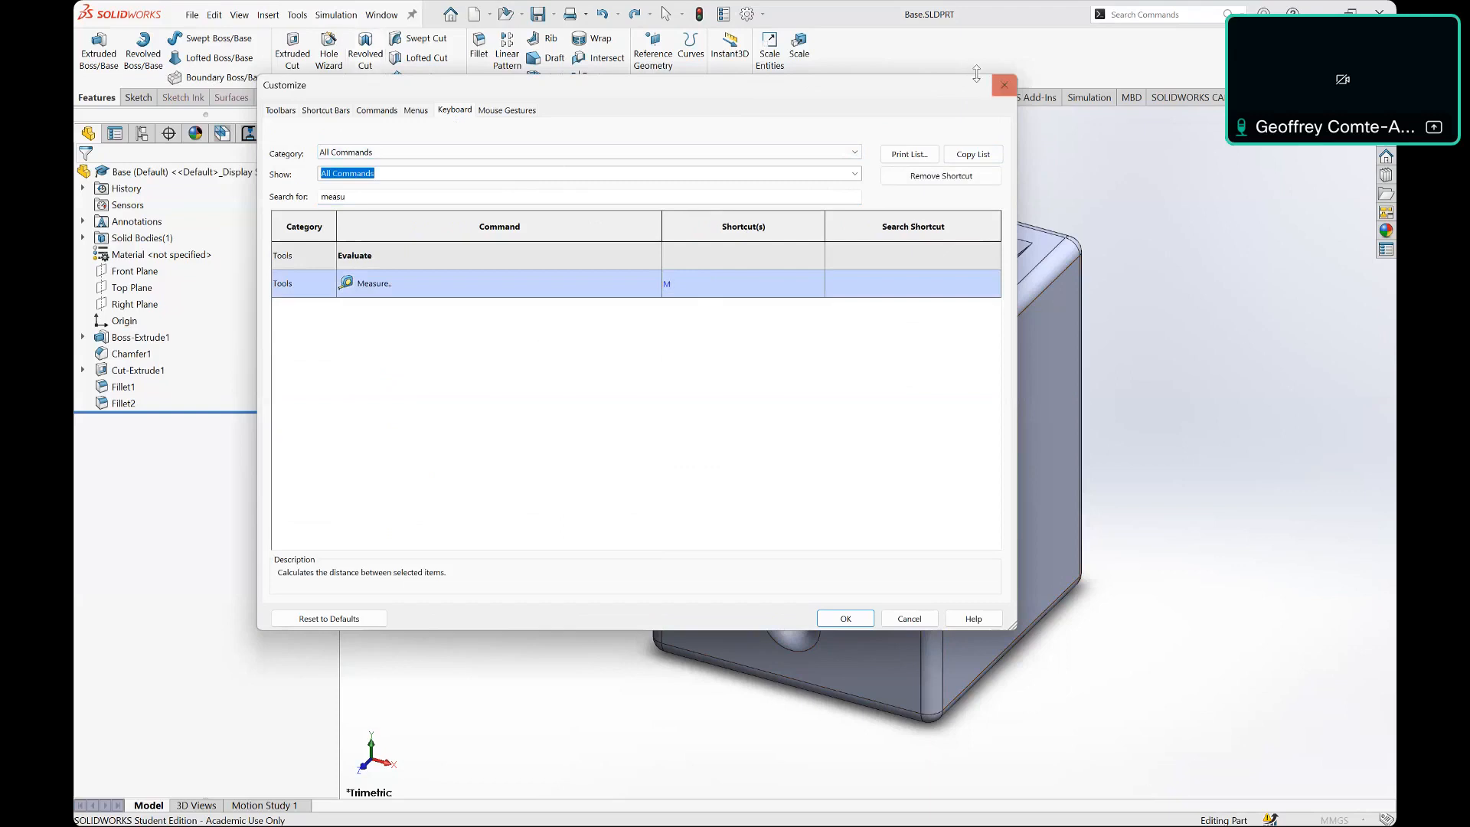
click(1004, 85)
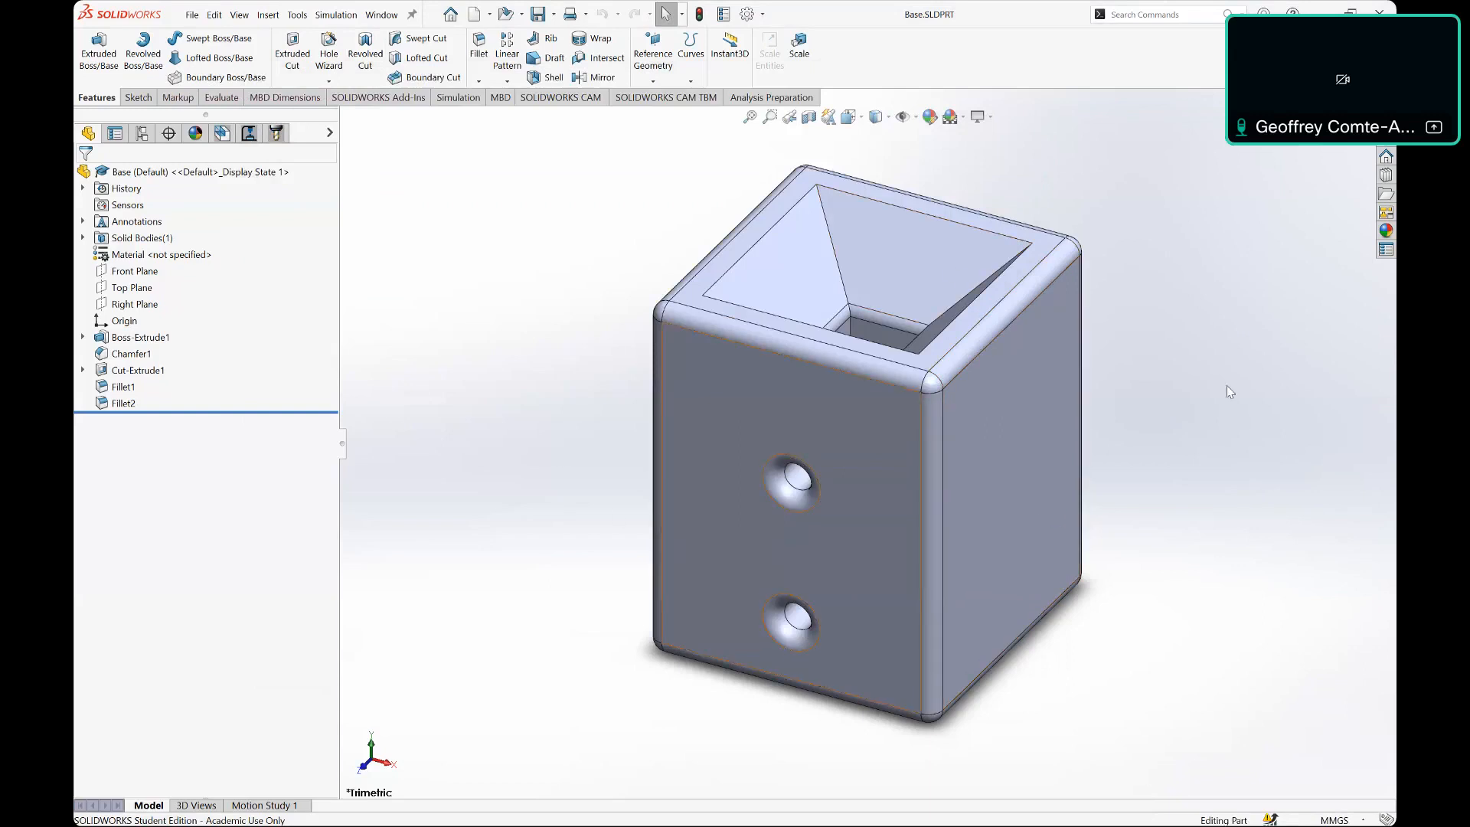
Step: Measure the distance between the two opposite side faces of the Base part and close the measurement
key(m)
click(1024, 448)
middle_drag(1030, 448, 1275, 394)
click(740, 386)
middle_drag(740, 387, 643, 356)
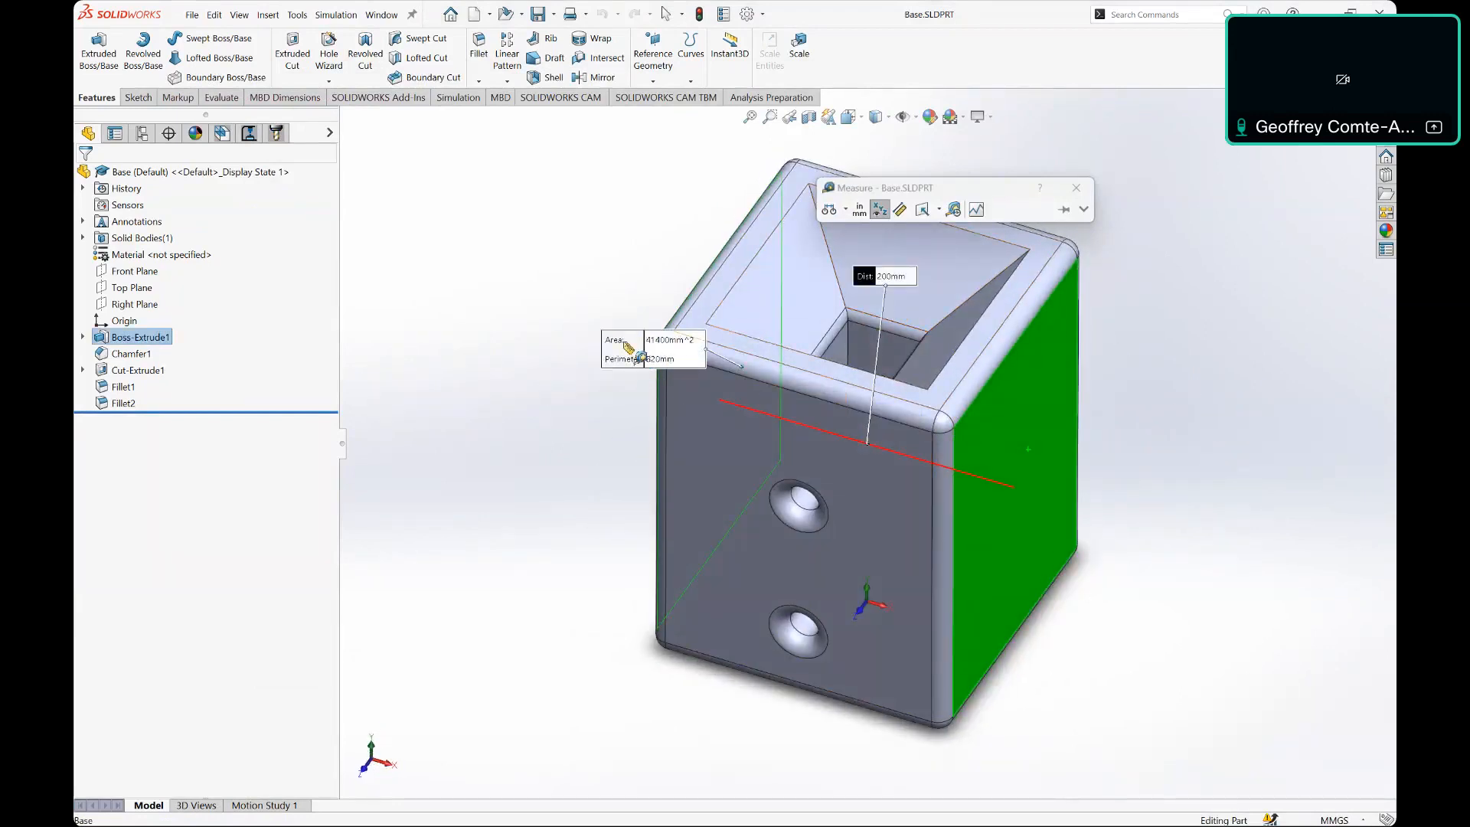
key(Escape)
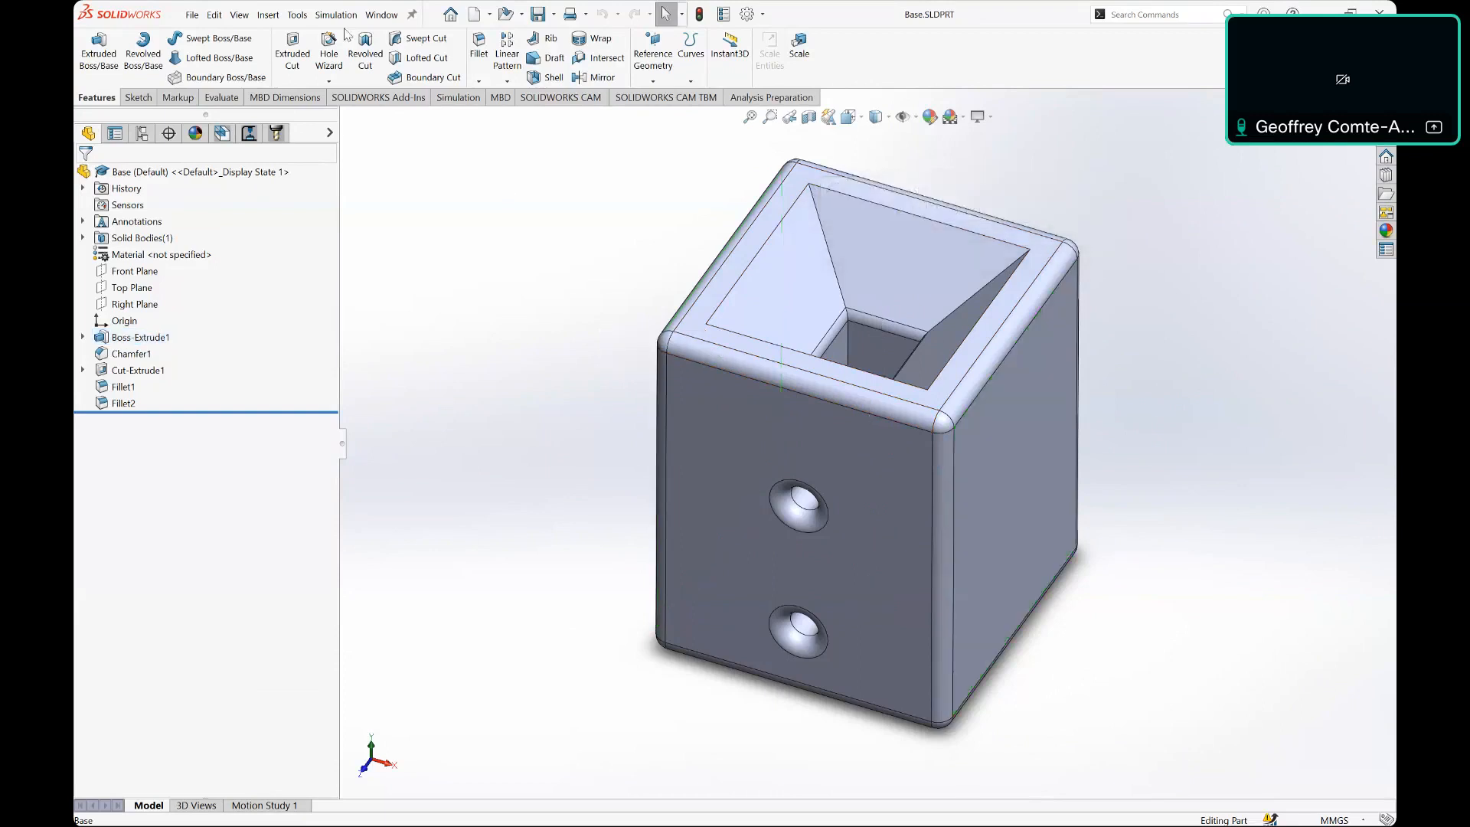
Step: Search the keyboard customization for "measu", select the shortcut assigned to the Measure command, and accept the settings
click(297, 14)
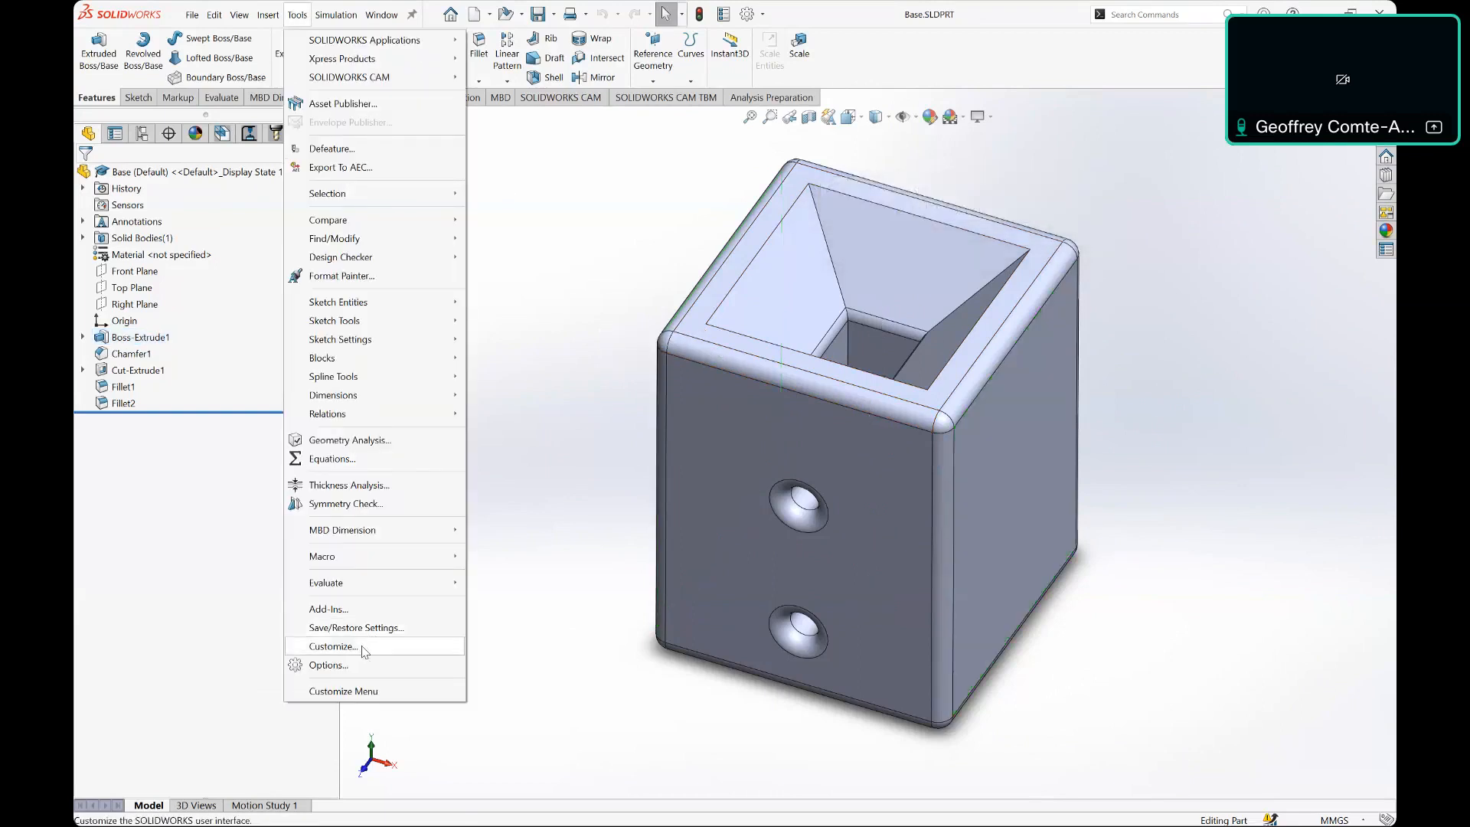
click(333, 647)
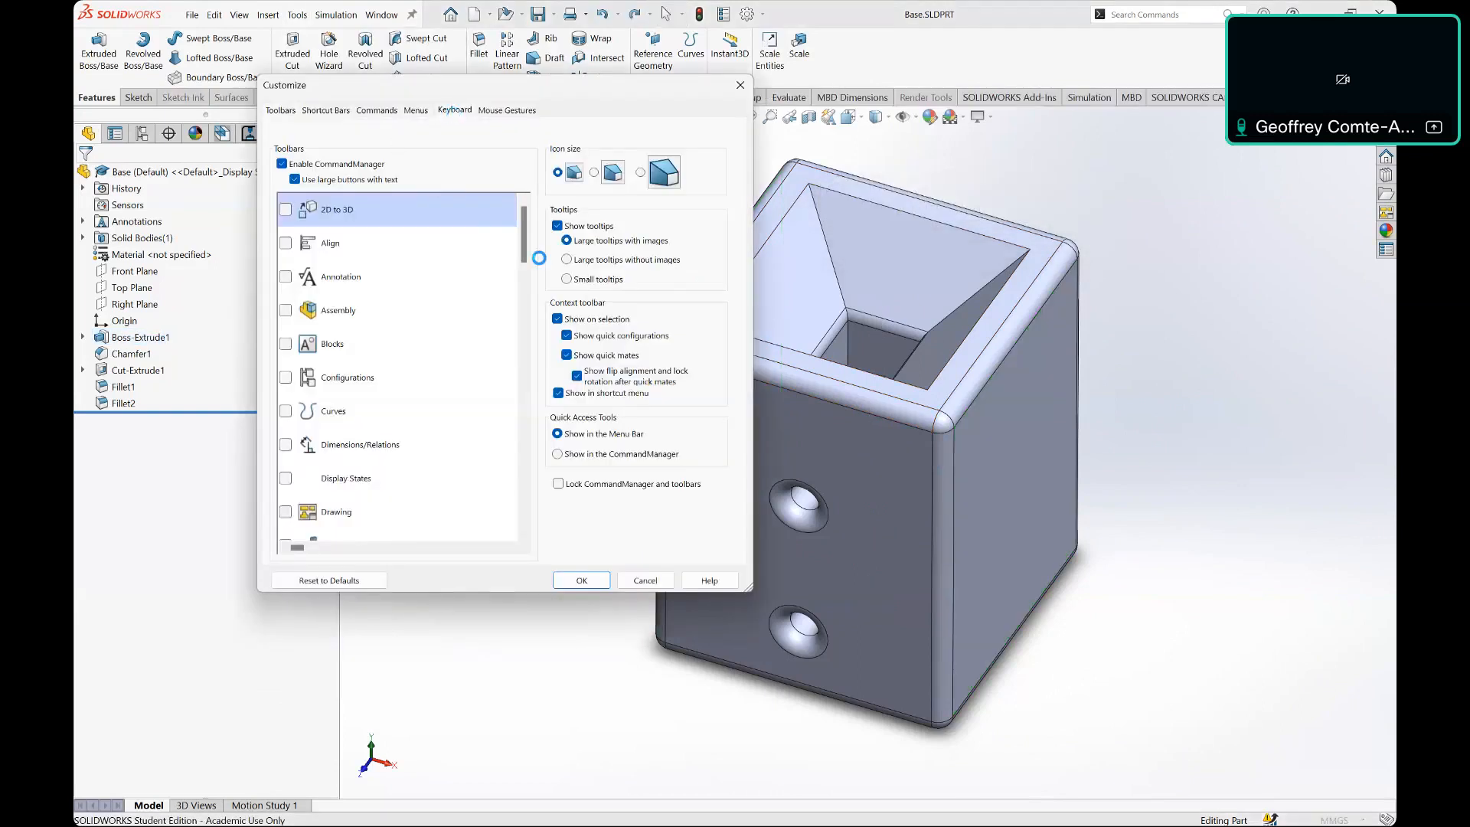
click(423, 177)
scroll(568, 400, down, 6)
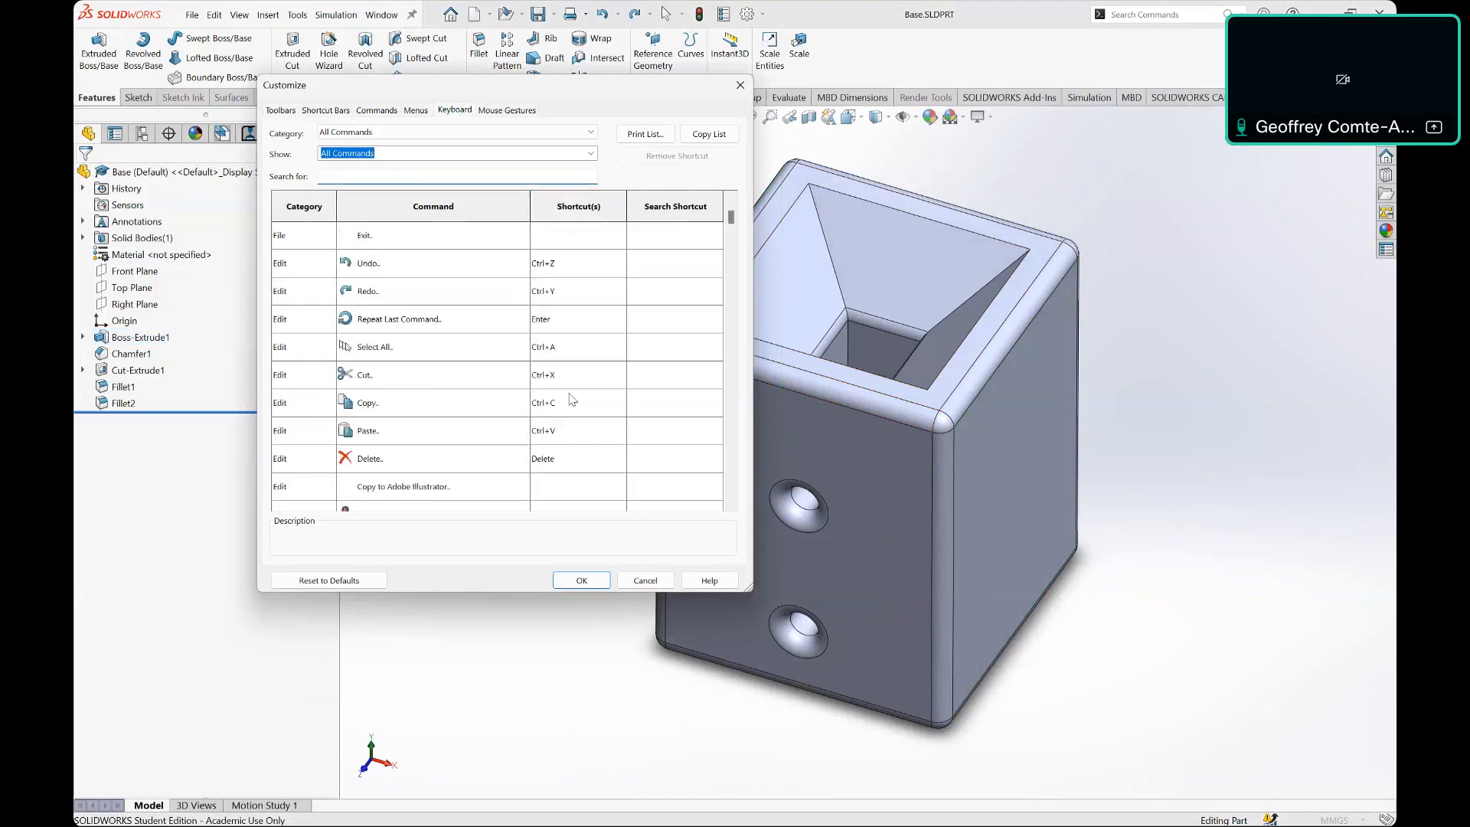
scroll(568, 388, up, 3)
text(measu)
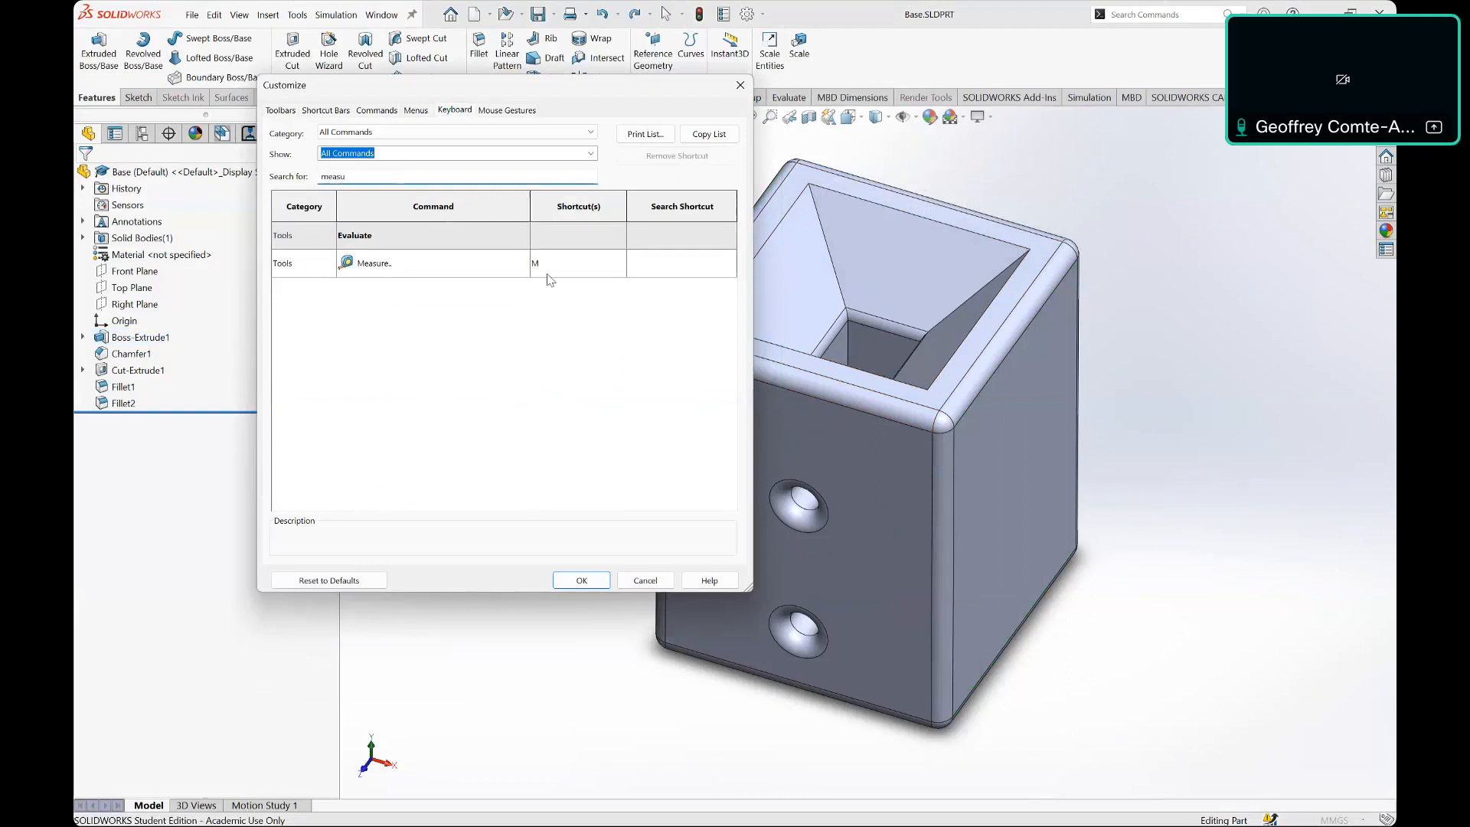
click(550, 265)
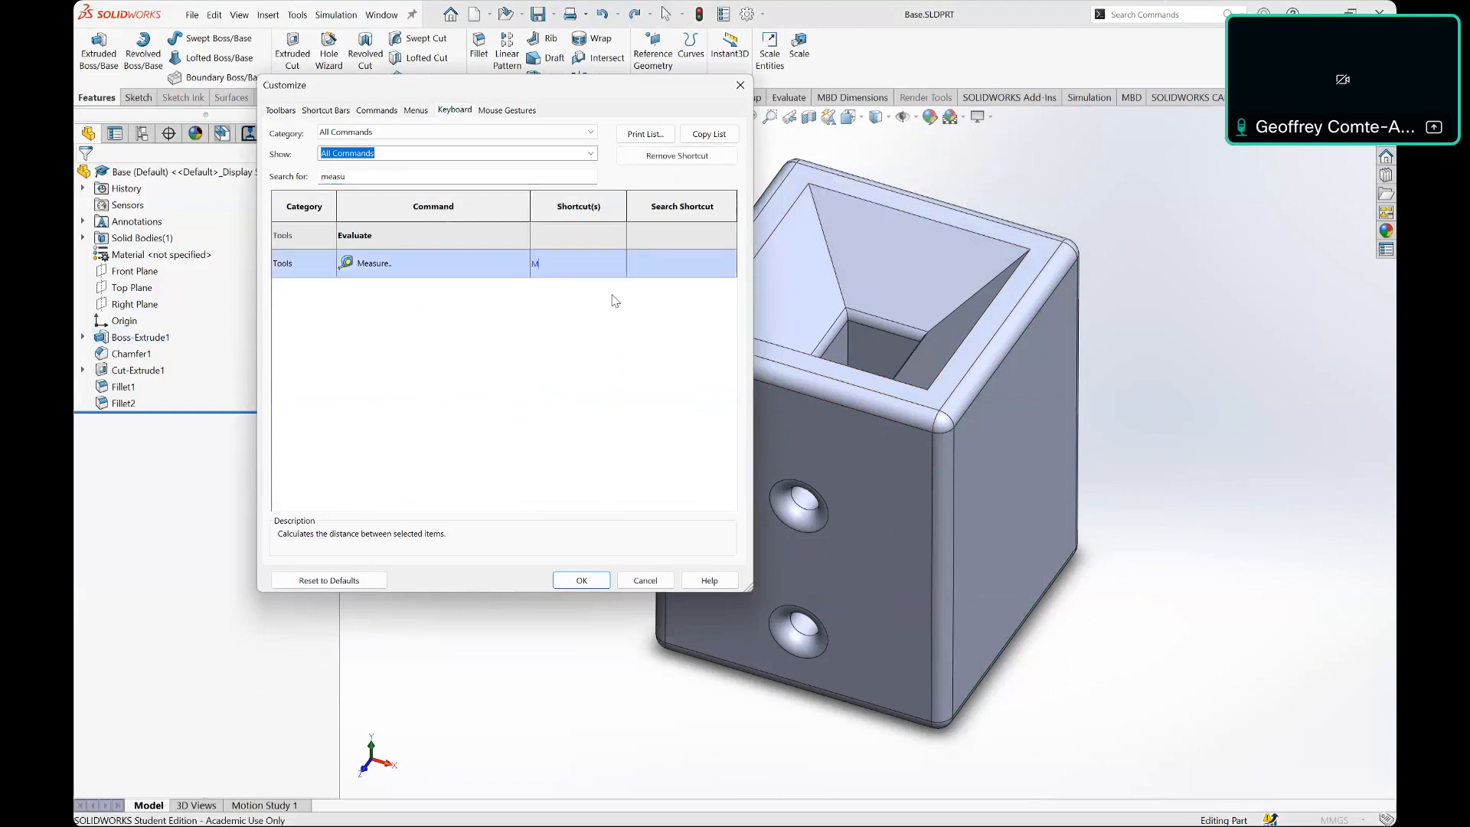
click(579, 582)
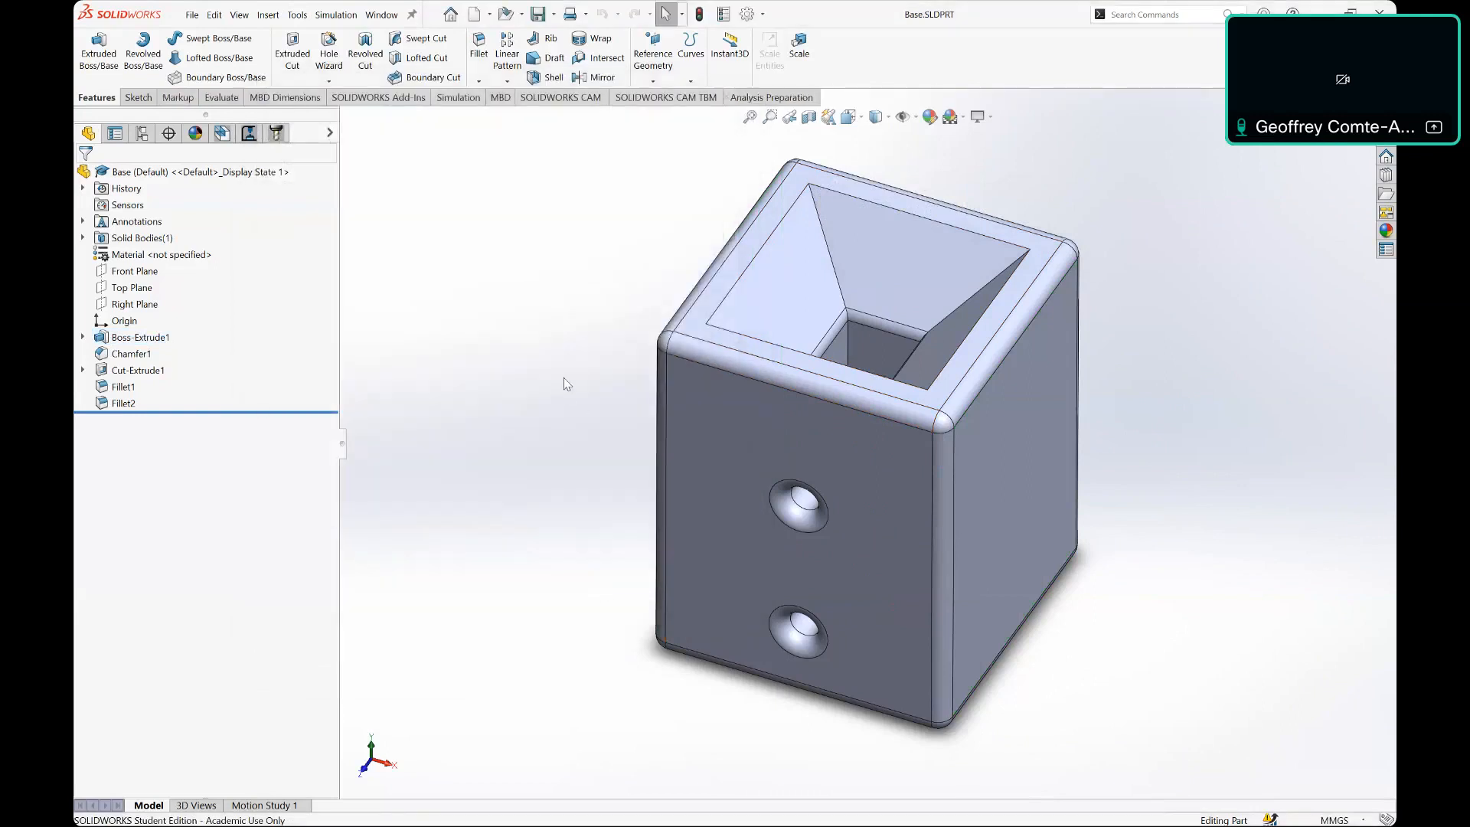
Step: Measure the distance between the part's opposite side faces again, then clear the selection and exit Measure
key(m)
click(1017, 422)
middle_drag(613, 367, 717, 366)
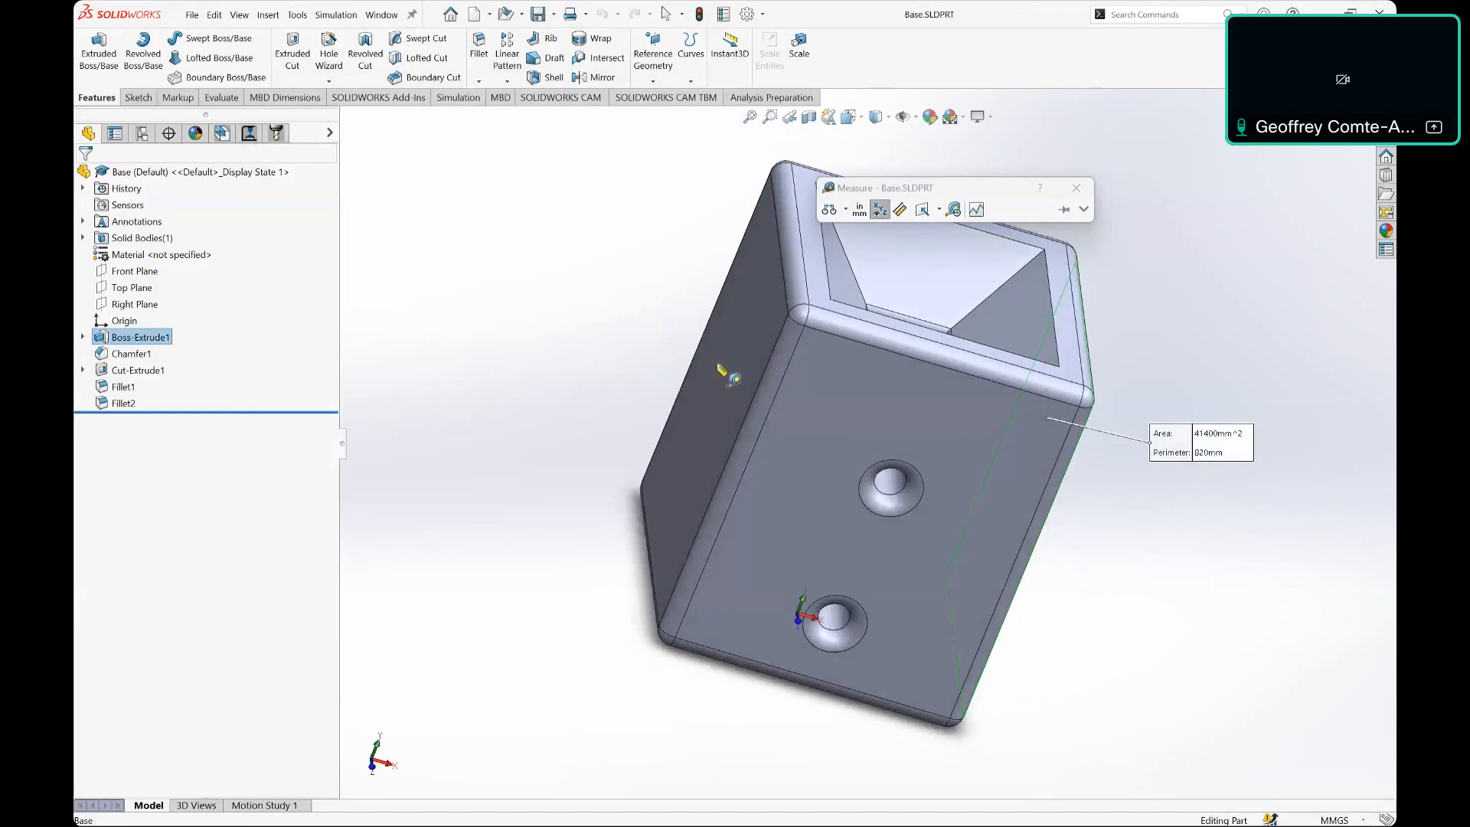
click(716, 369)
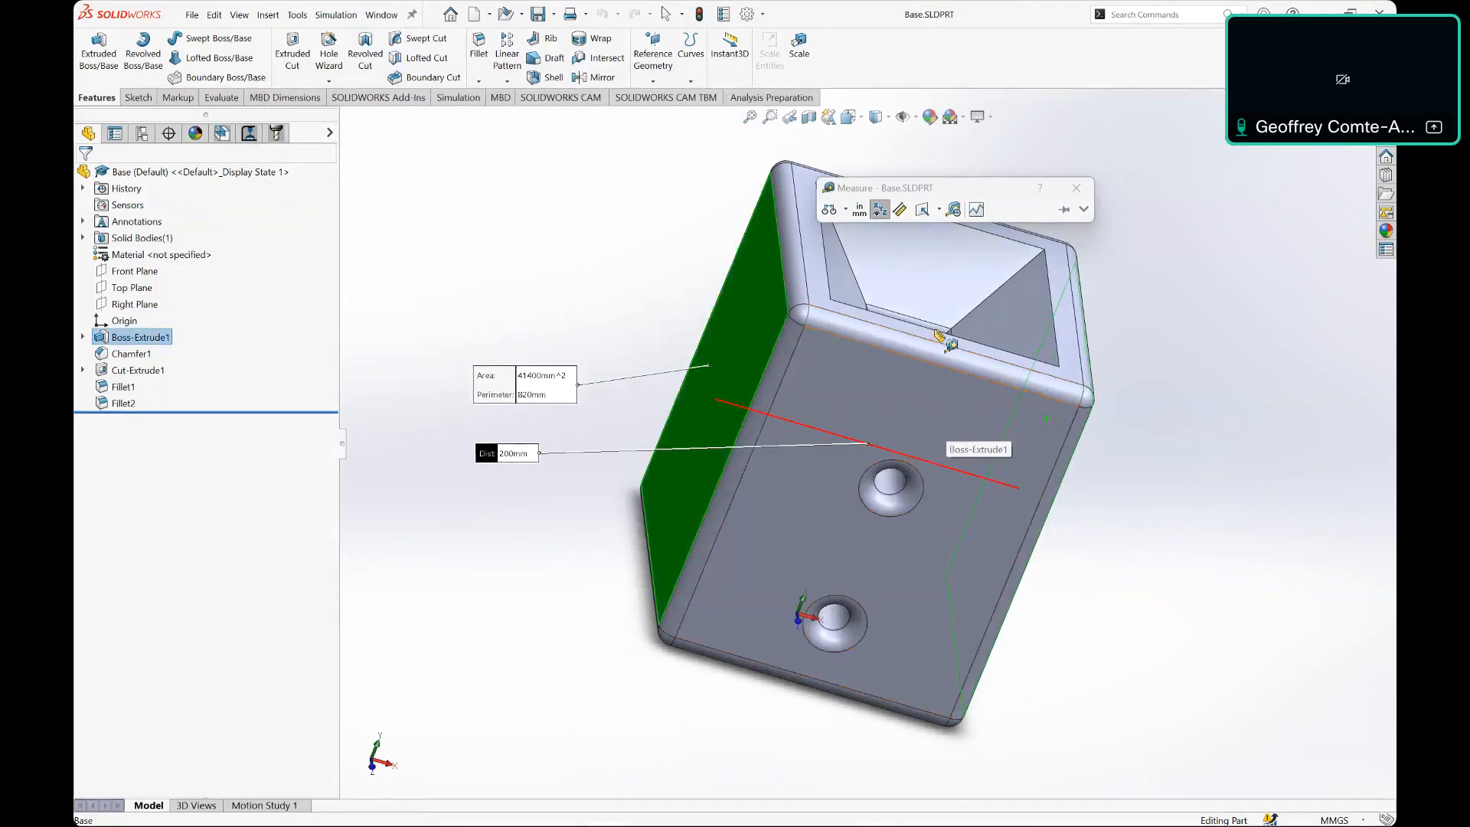
key(Escape)
key(Escape)
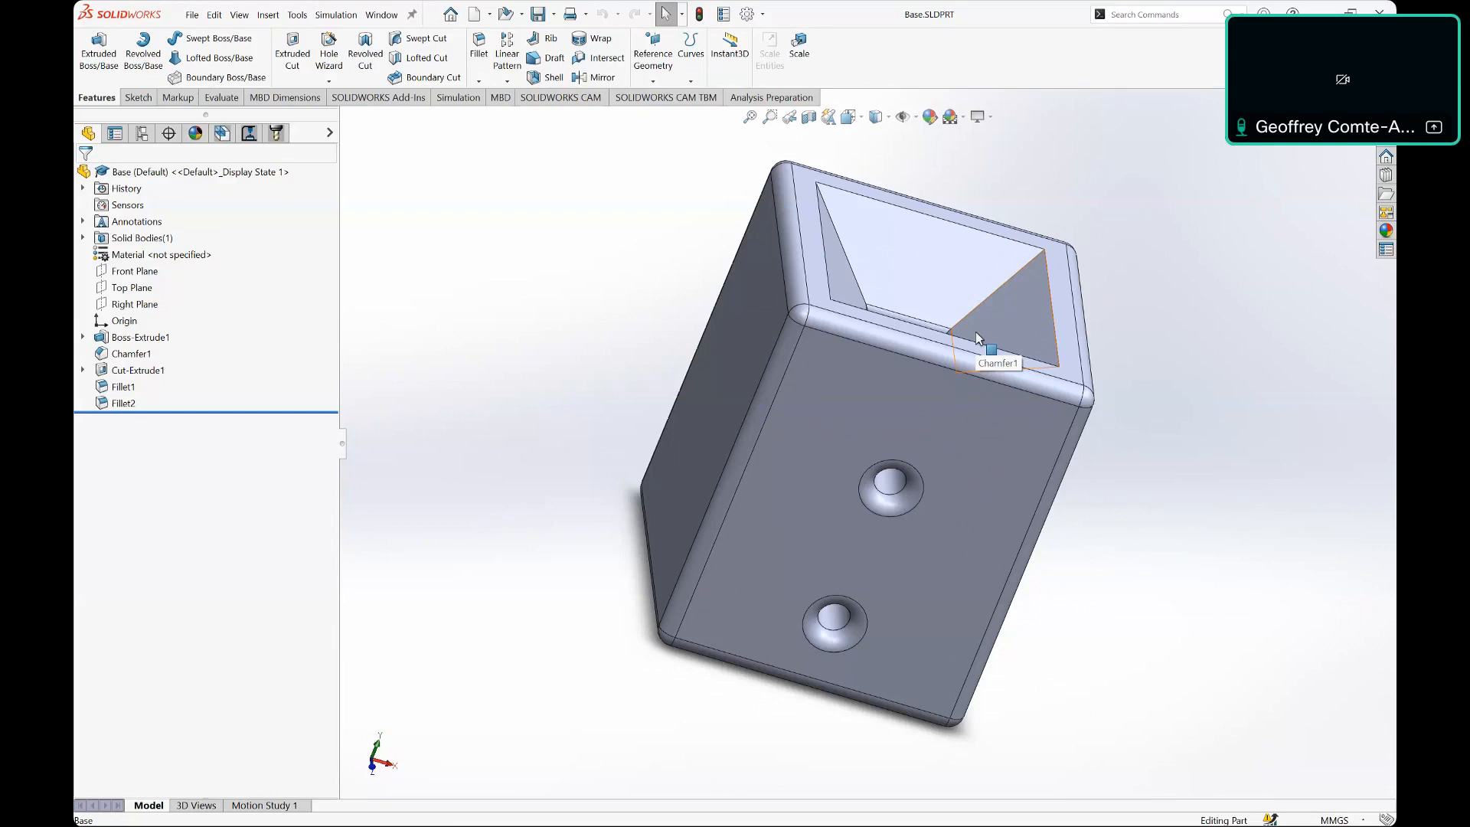
Step: Open the keyboard customization, enlarge its window, browse the list of all commands and their shortcuts, and close it
click(297, 15)
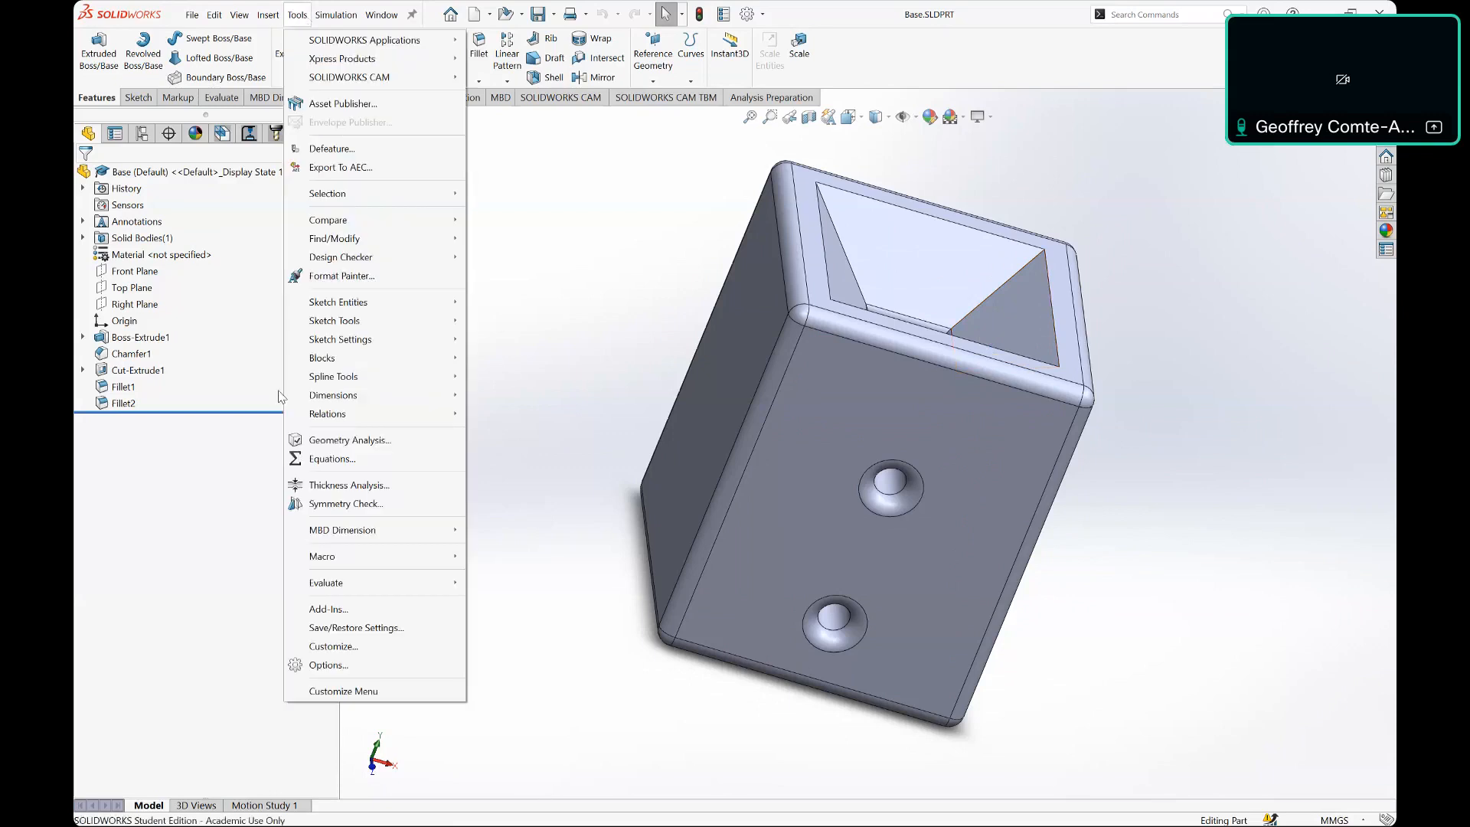
click(333, 647)
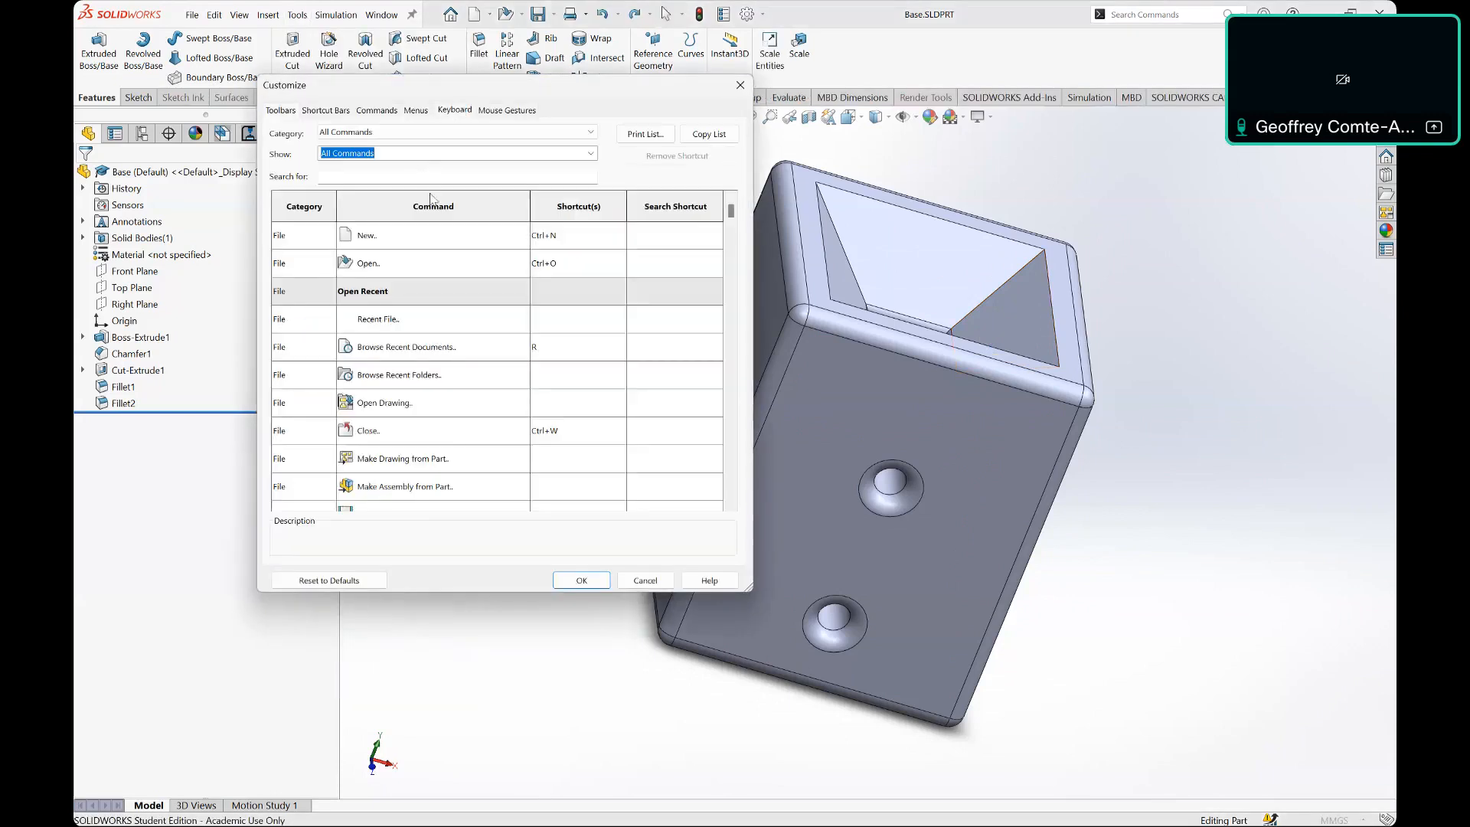
drag(751, 590, 828, 630)
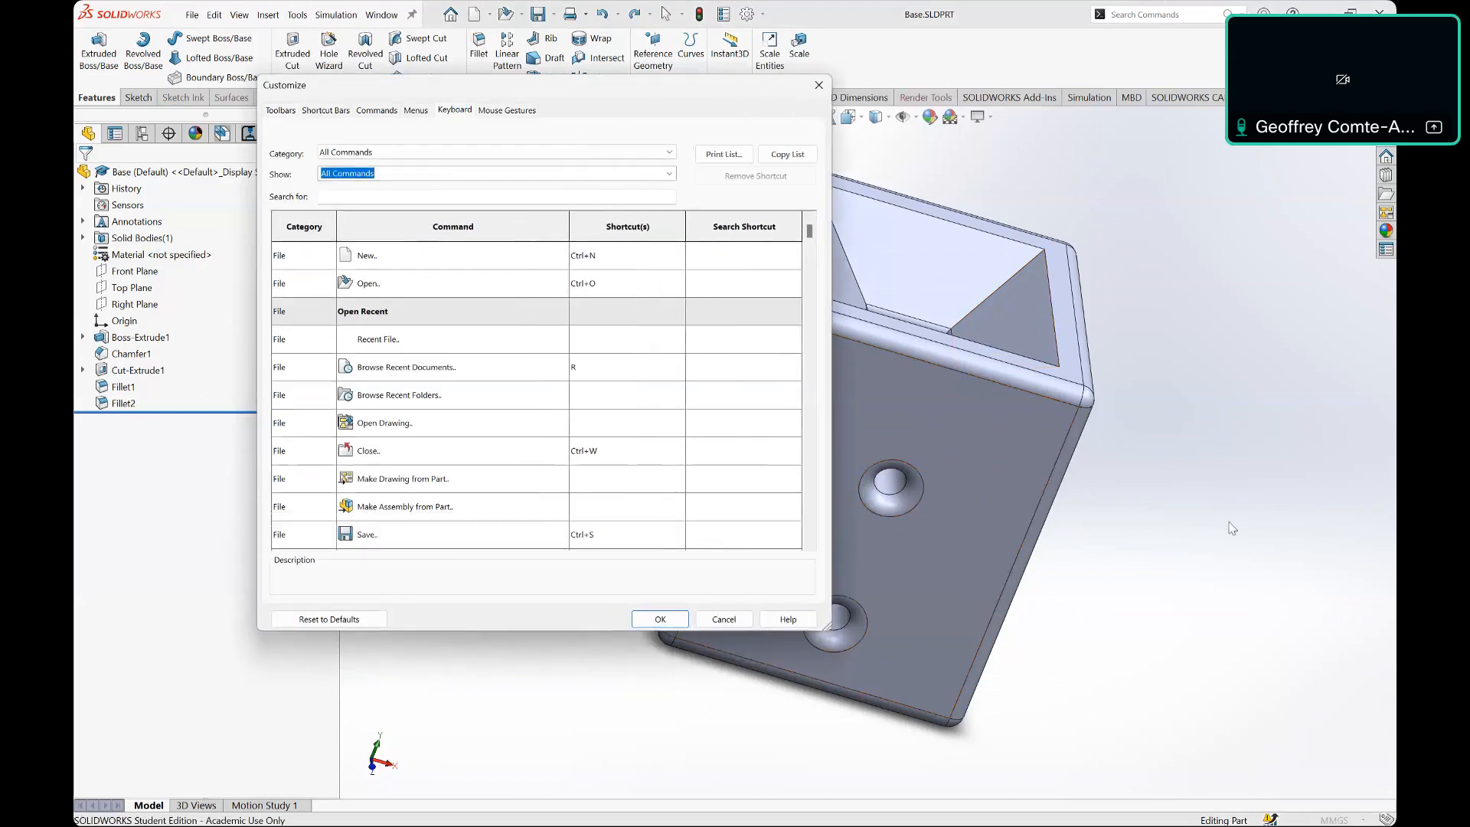
scroll(525, 368, down, 10)
scroll(490, 394, down, 12)
scroll(503, 434, down, 6)
click(824, 90)
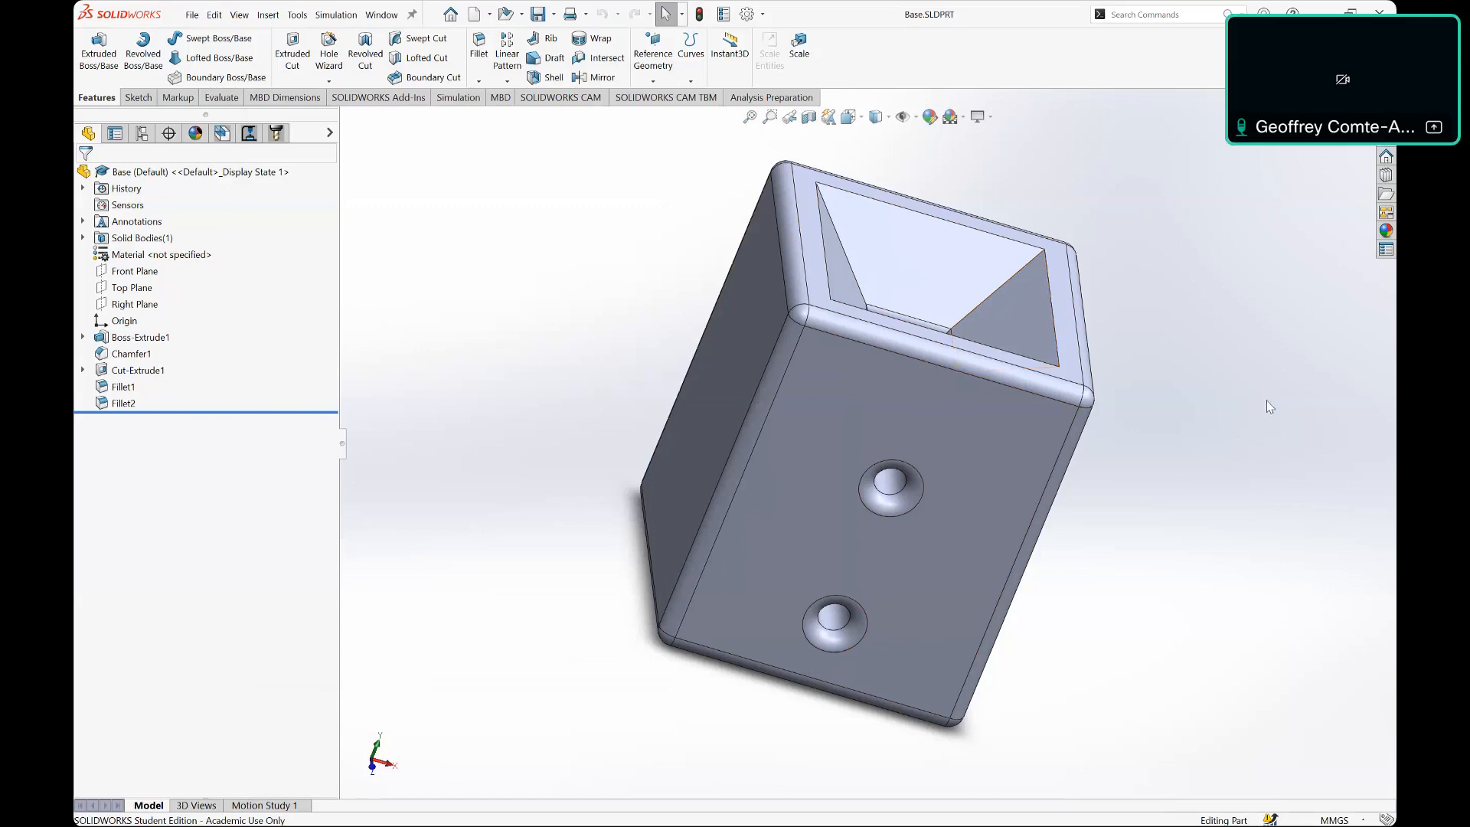
Step: Try out the mouse gestures on the Base part and return it to the trimetric view
right_drag(1302, 428, 1355, 383)
right_drag(1145, 337, 1142, 291)
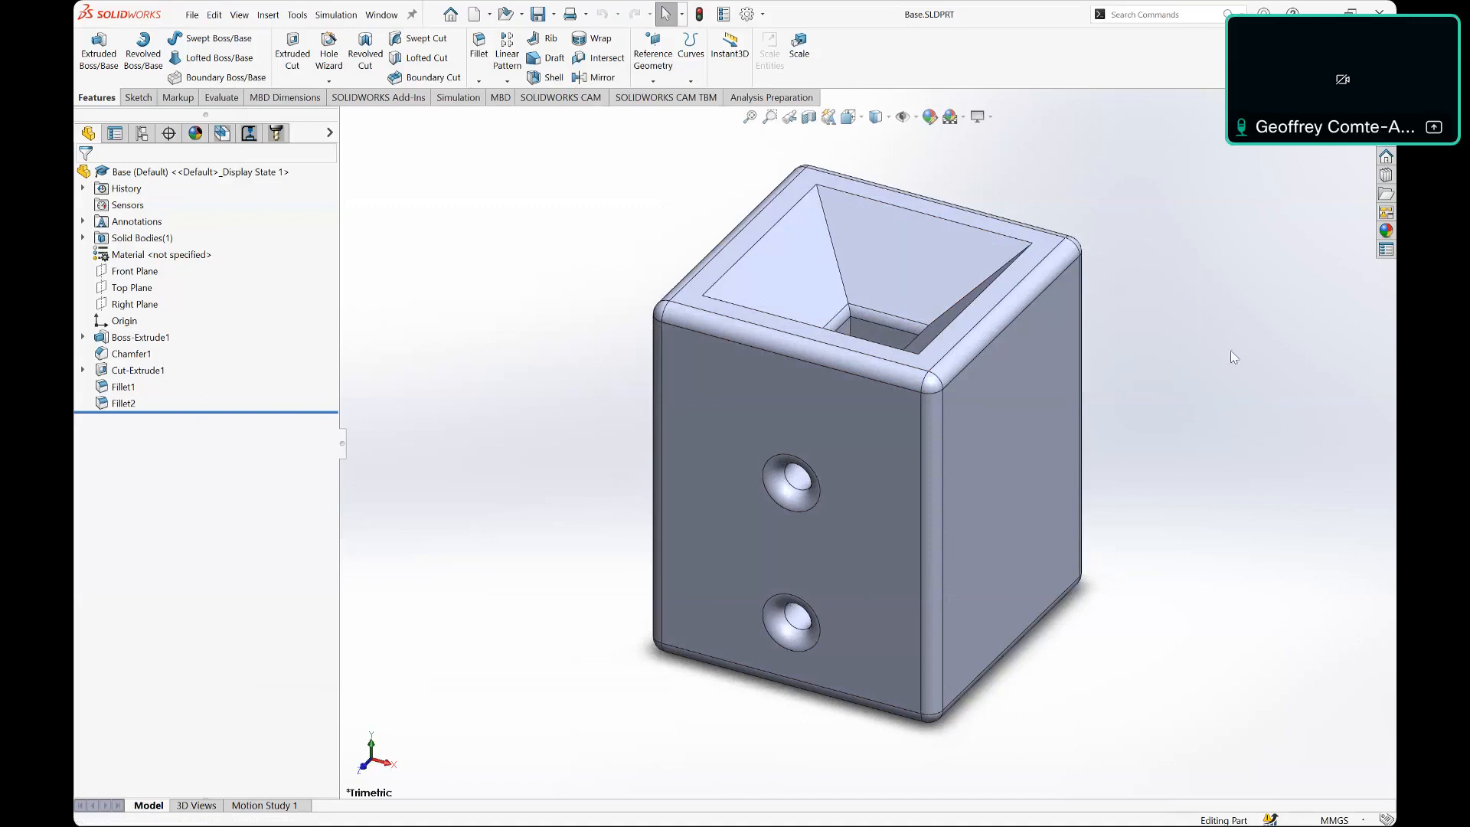
right_drag(1244, 390, 1240, 318)
right_drag(1260, 371, 1309, 367)
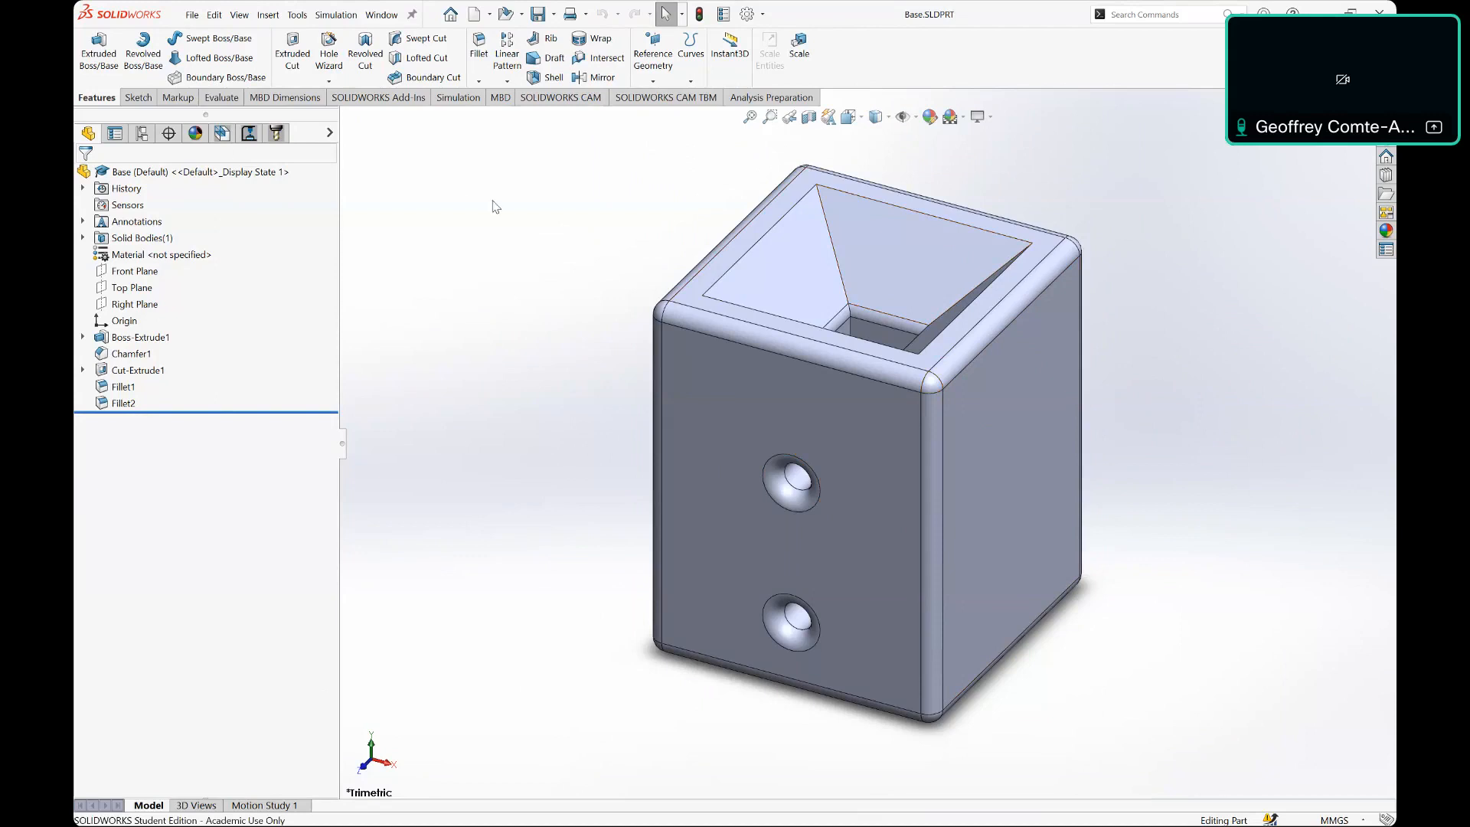
Step: Compare the sketch and feature tools, and inspect the sketches nested under Boss-Extrude1 and Cut-Extrude1 in the feature tree
click(139, 102)
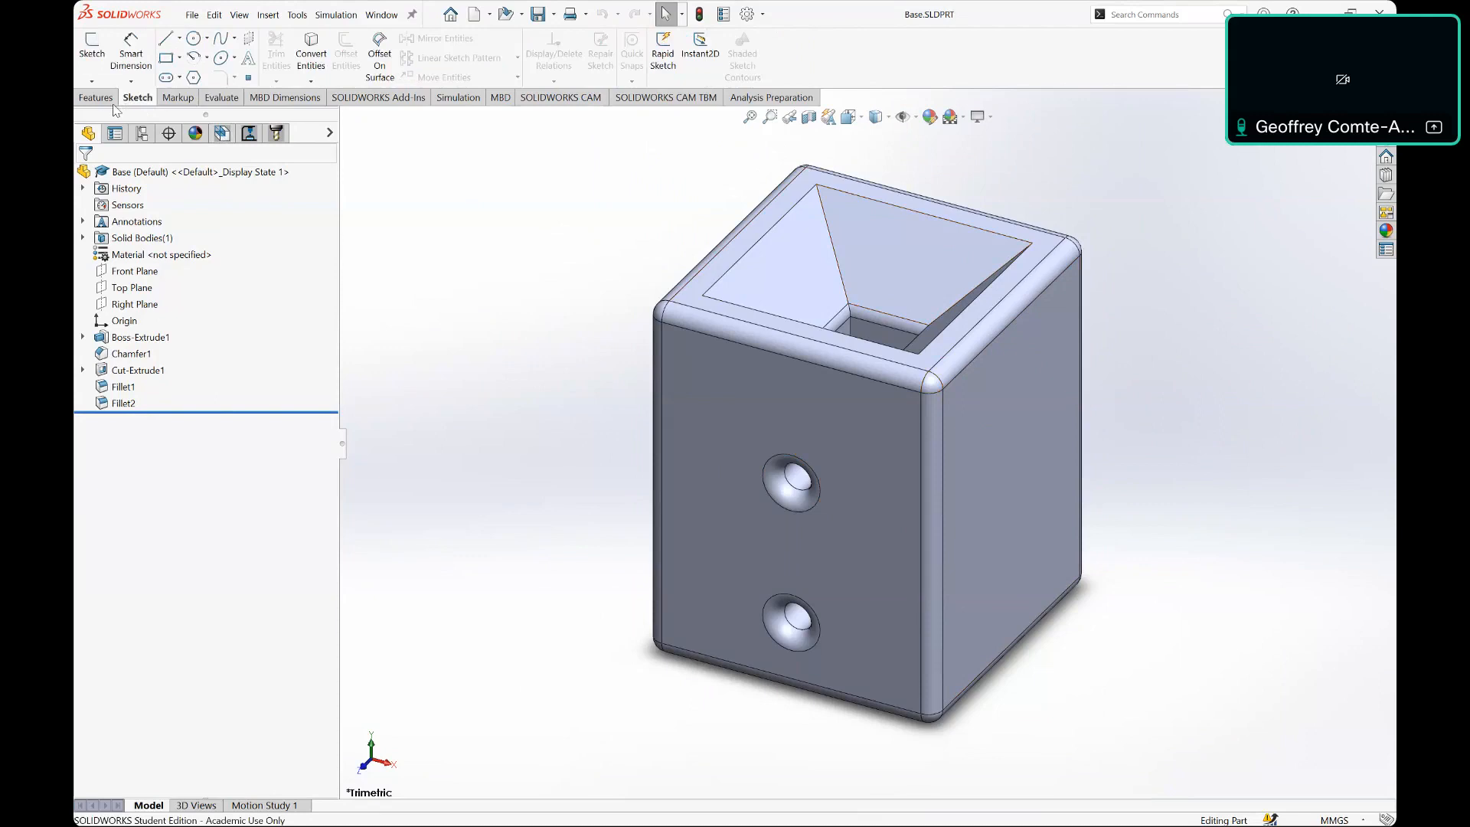
click(115, 103)
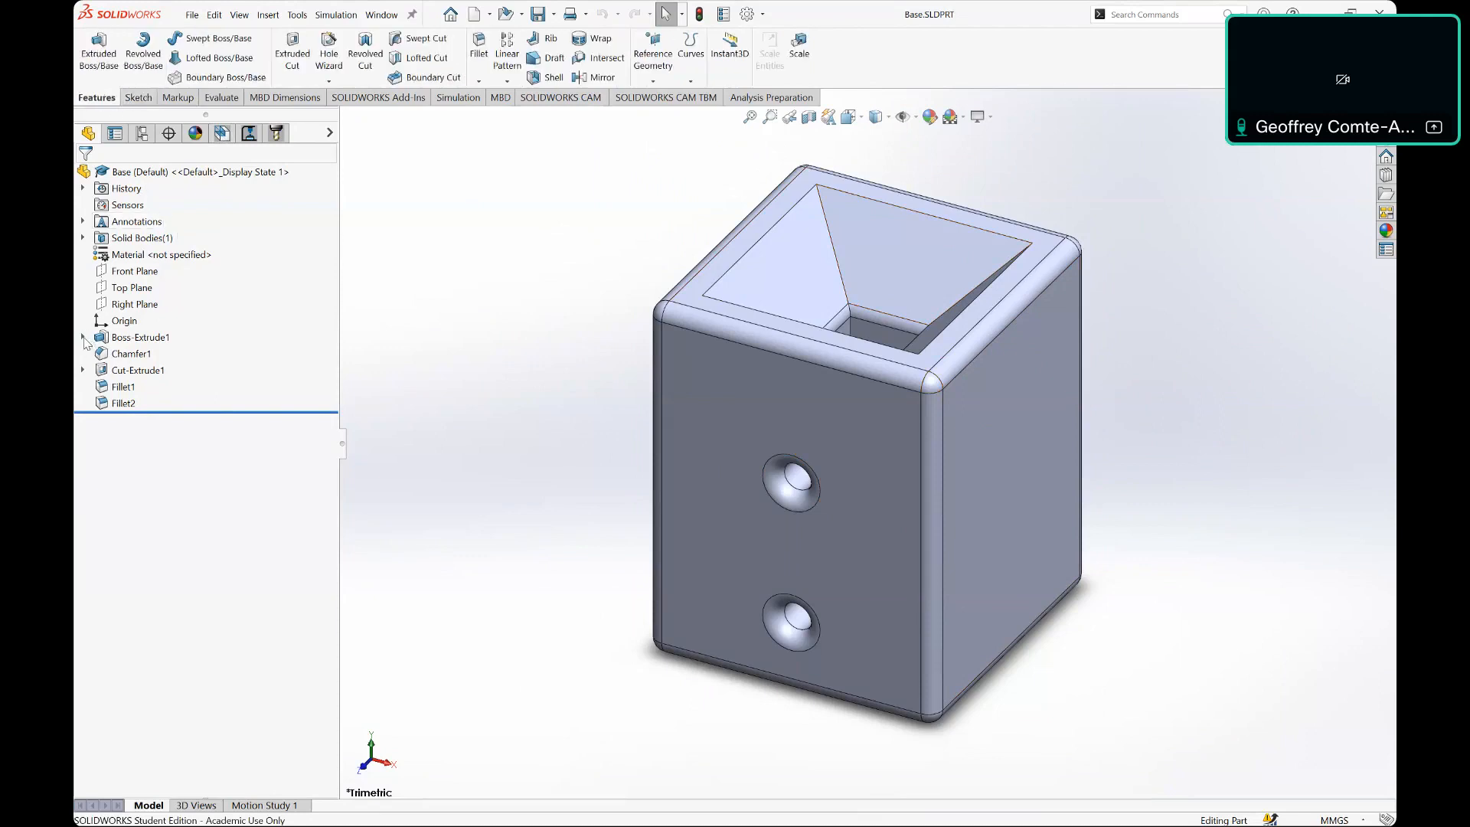
click(83, 336)
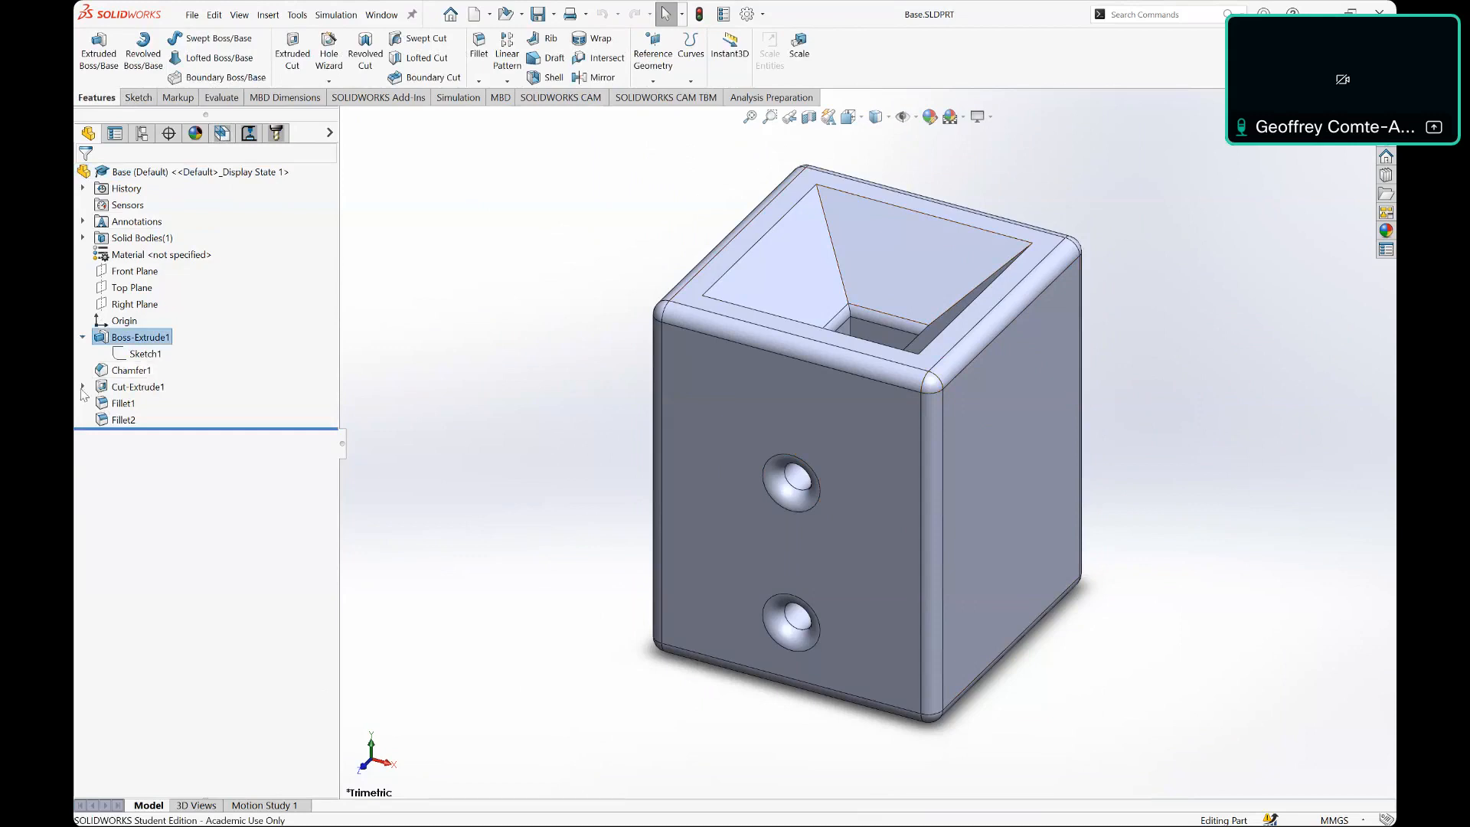
click(82, 388)
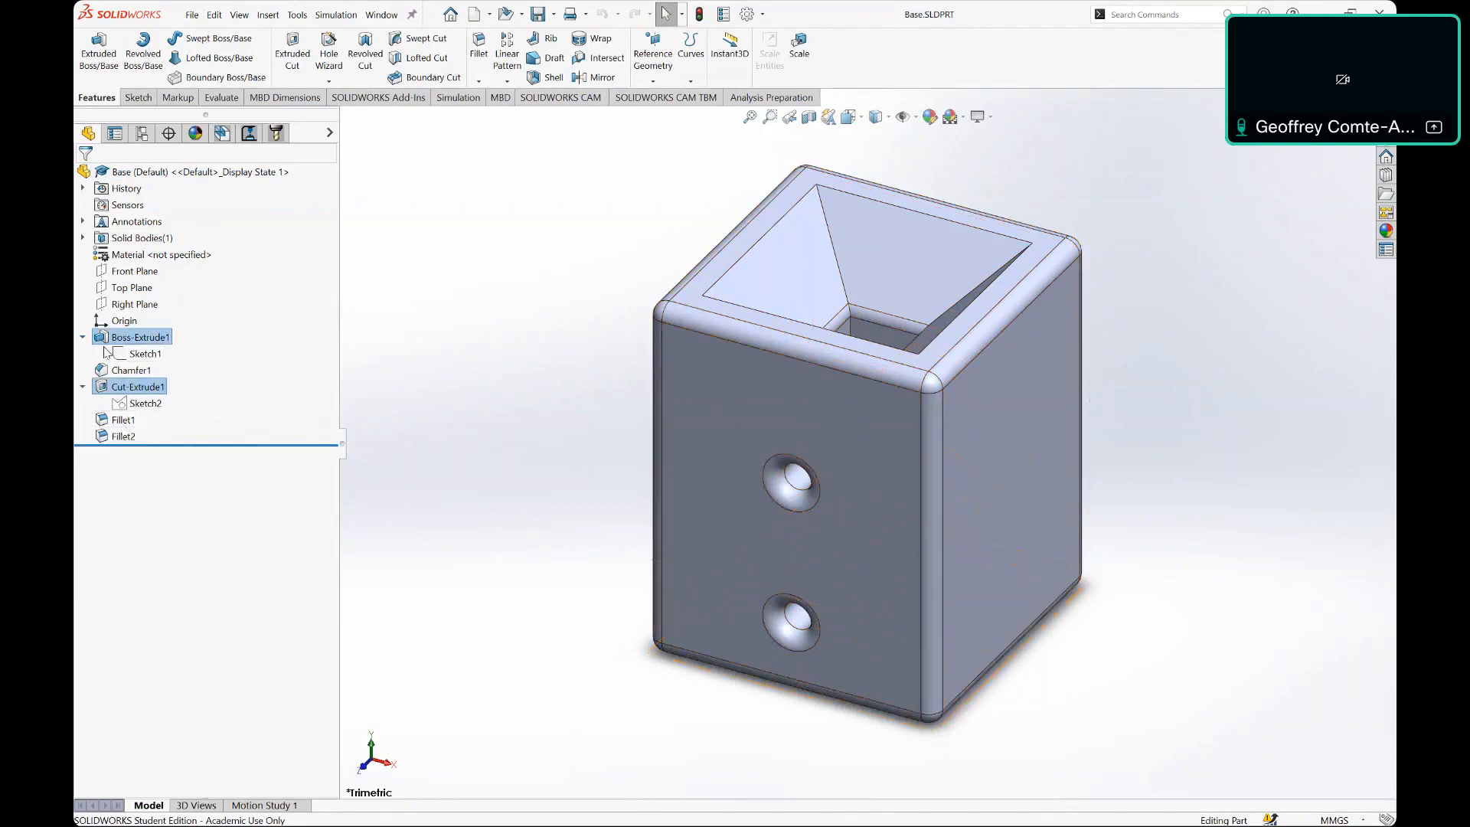
click(82, 337)
click(83, 369)
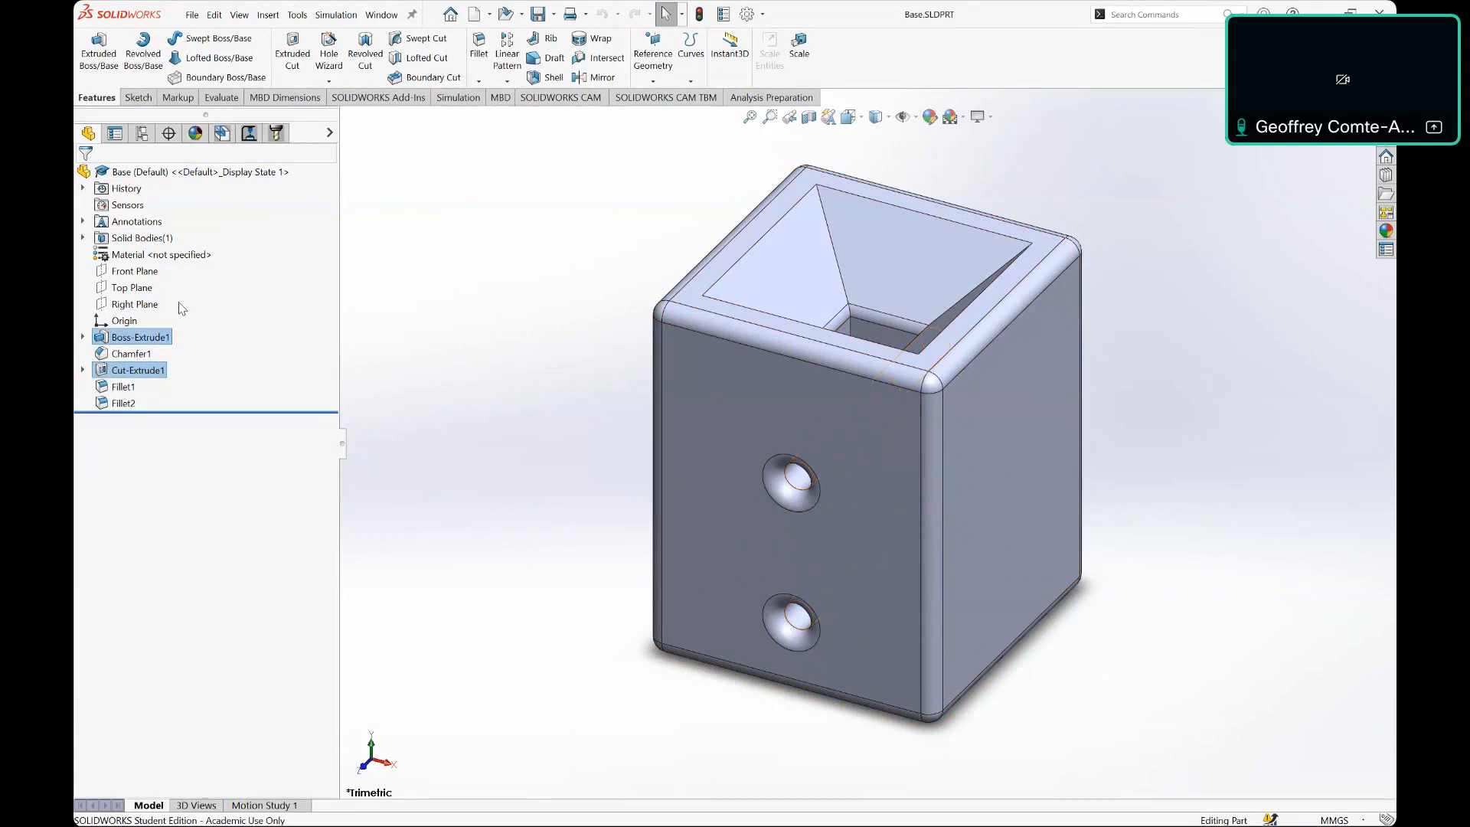
click(138, 100)
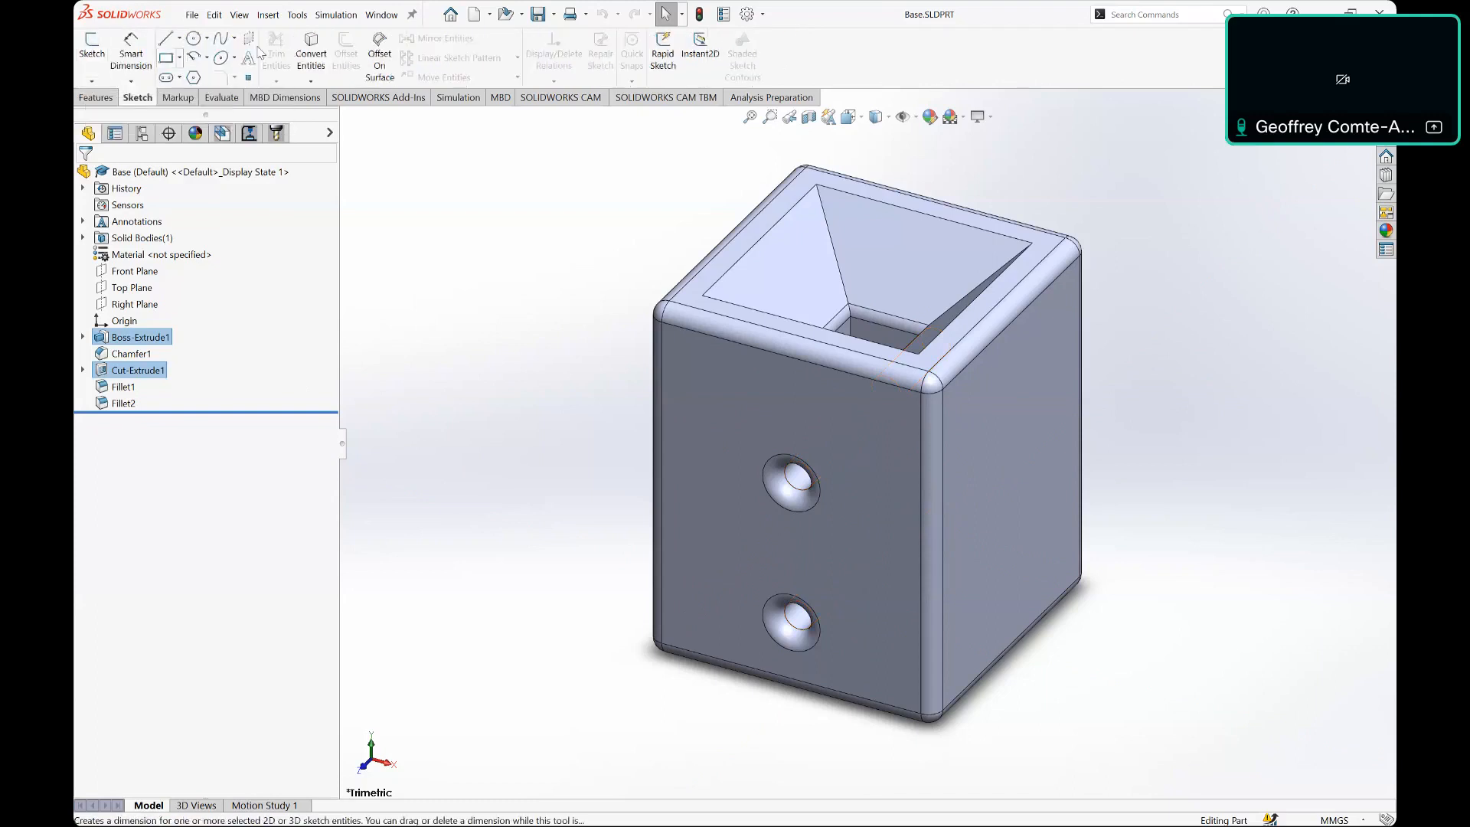
click(112, 99)
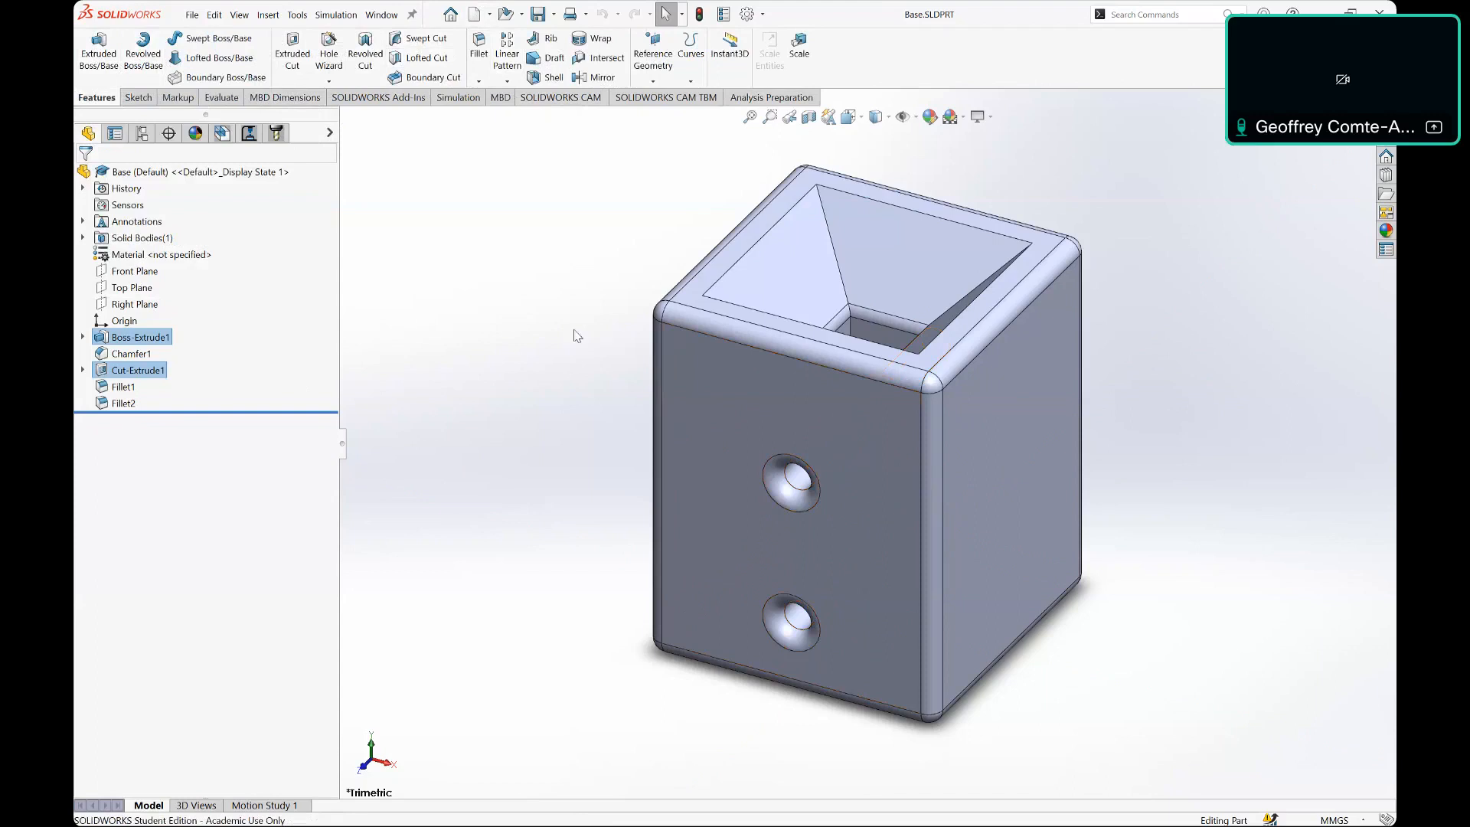
Step: Switch to File Explorer, open Part1.SLDPRT from the training folder, and view the part in SOLIDWORKS
key(alt+Tab)
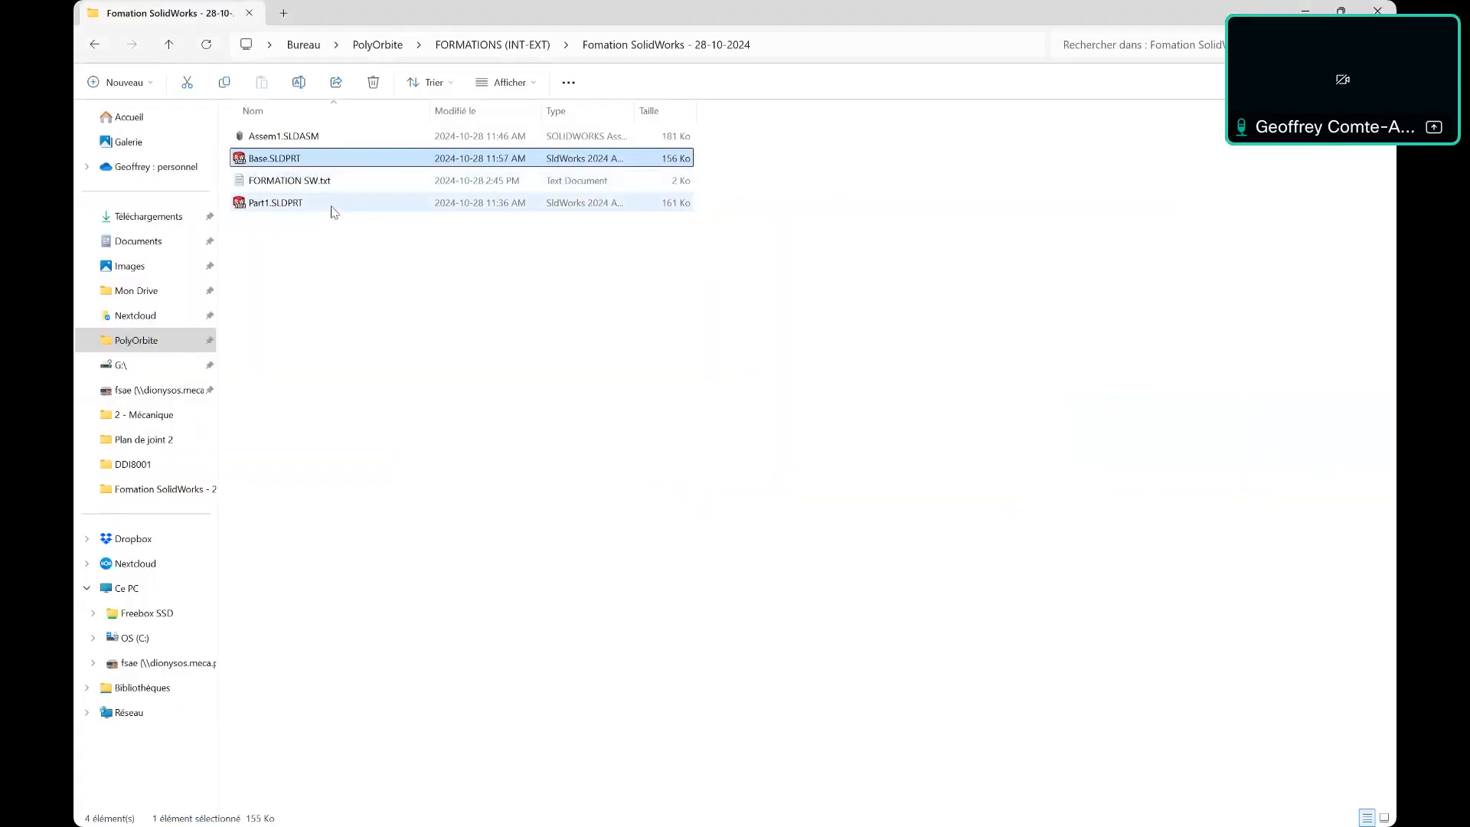
double_click(334, 211)
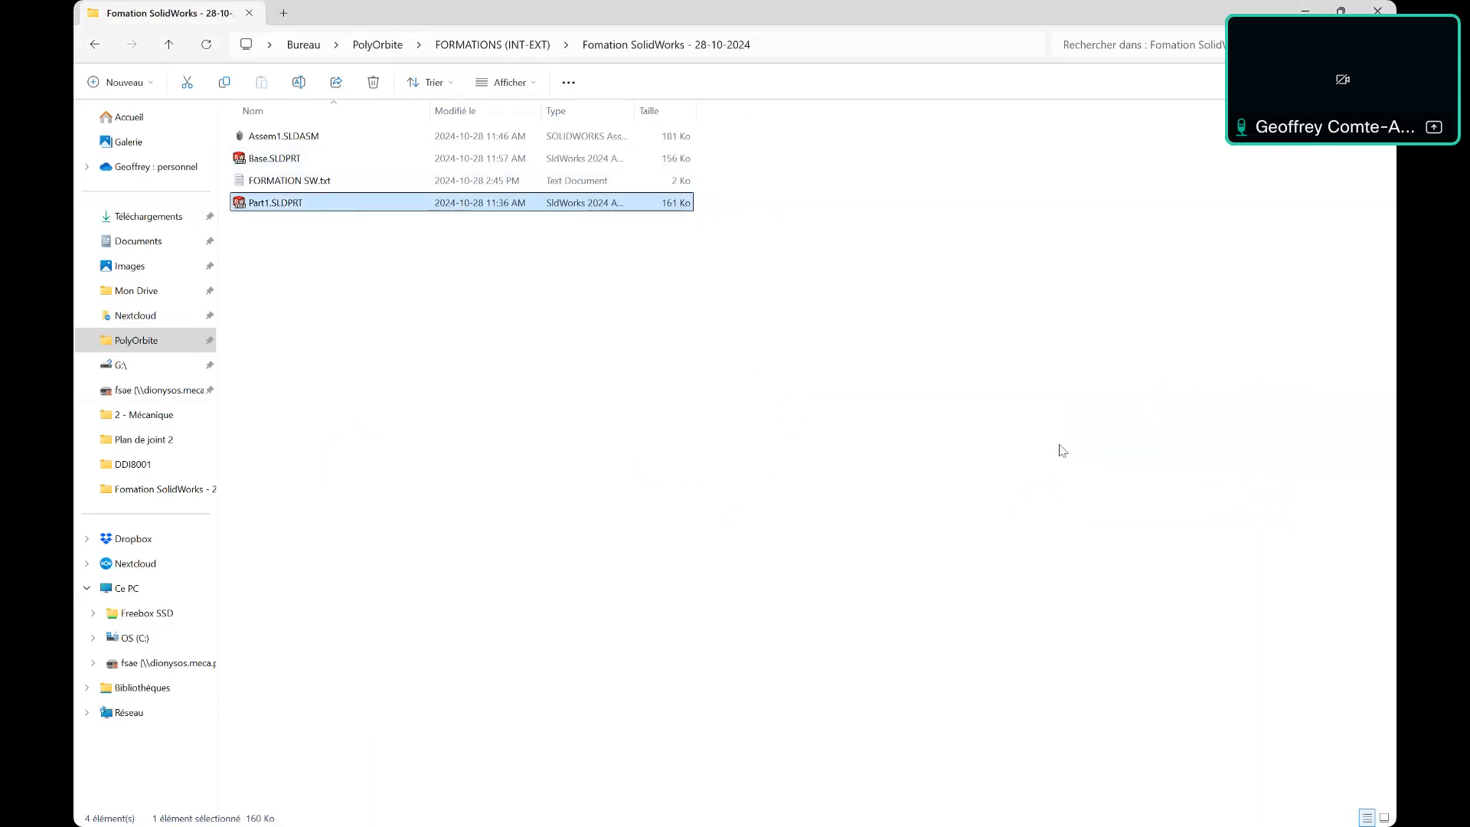
key(alt+Tab)
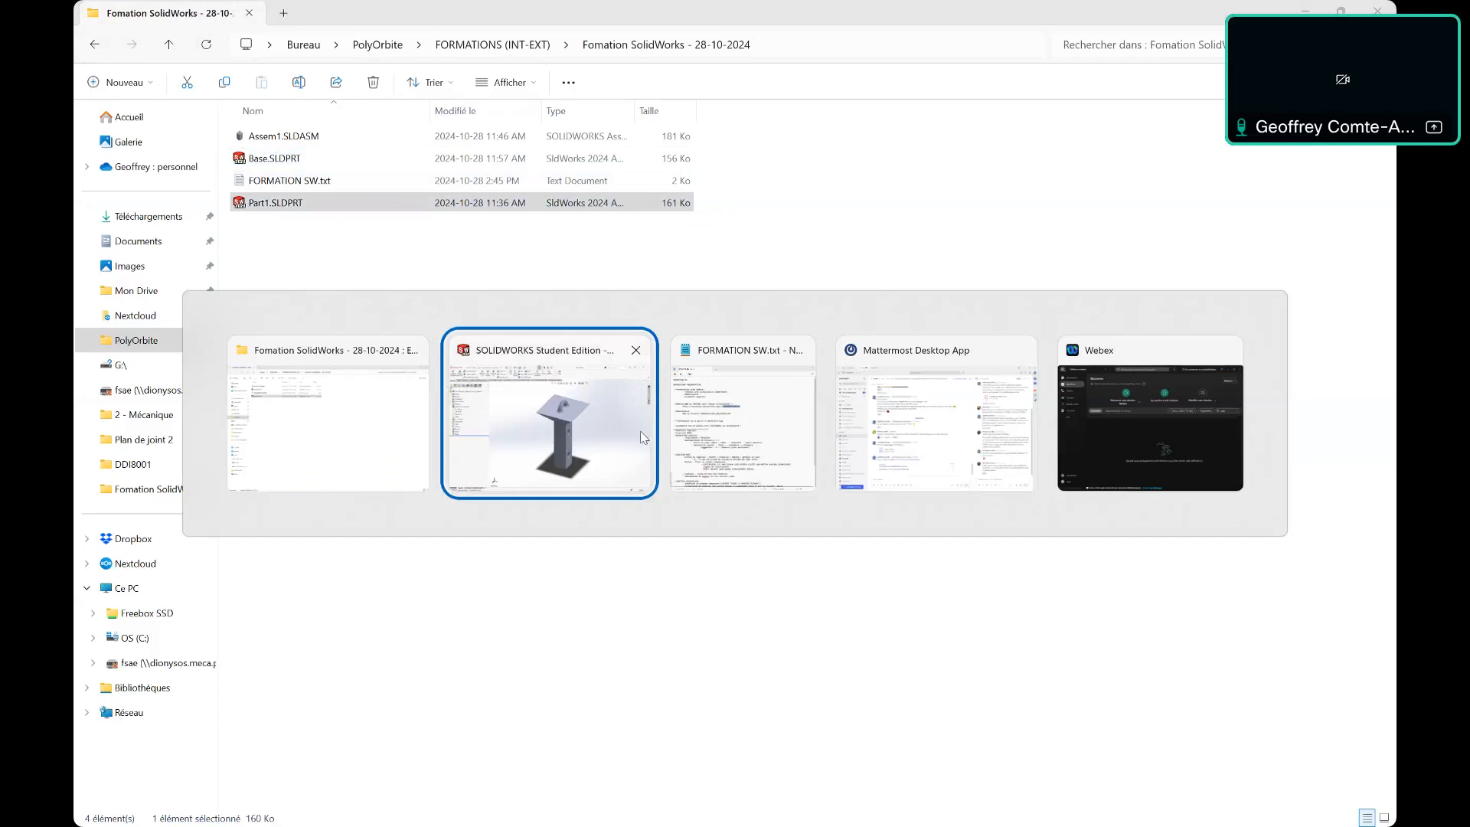
middle_drag(941, 452, 1033, 375)
Step: Open Assem1.SLDASM from the training folder in SOLIDWORKS, expand its mates, and select the top face of Part1
key(alt+Tab)
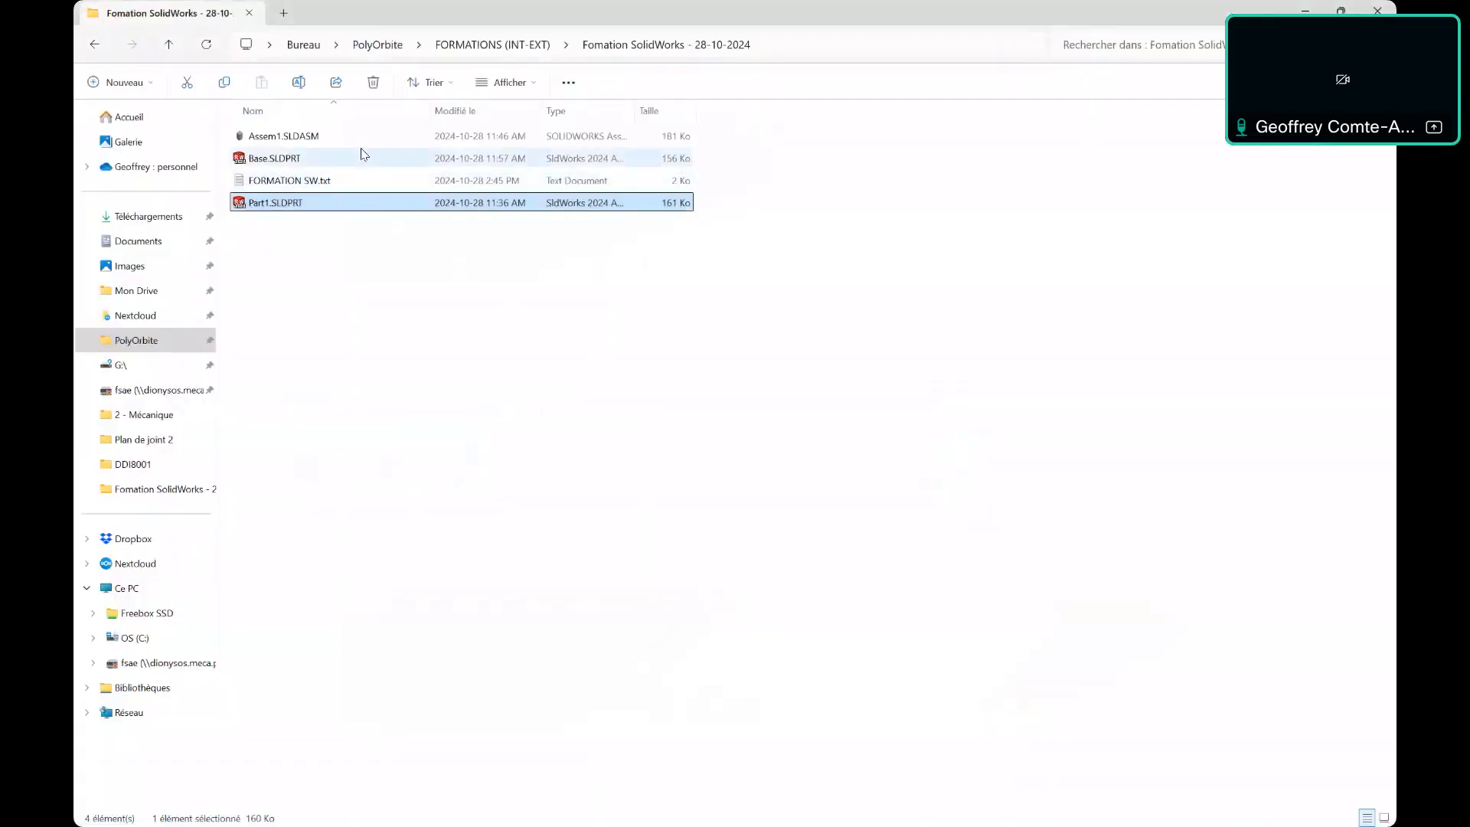
click(361, 138)
key(alt+Tab)
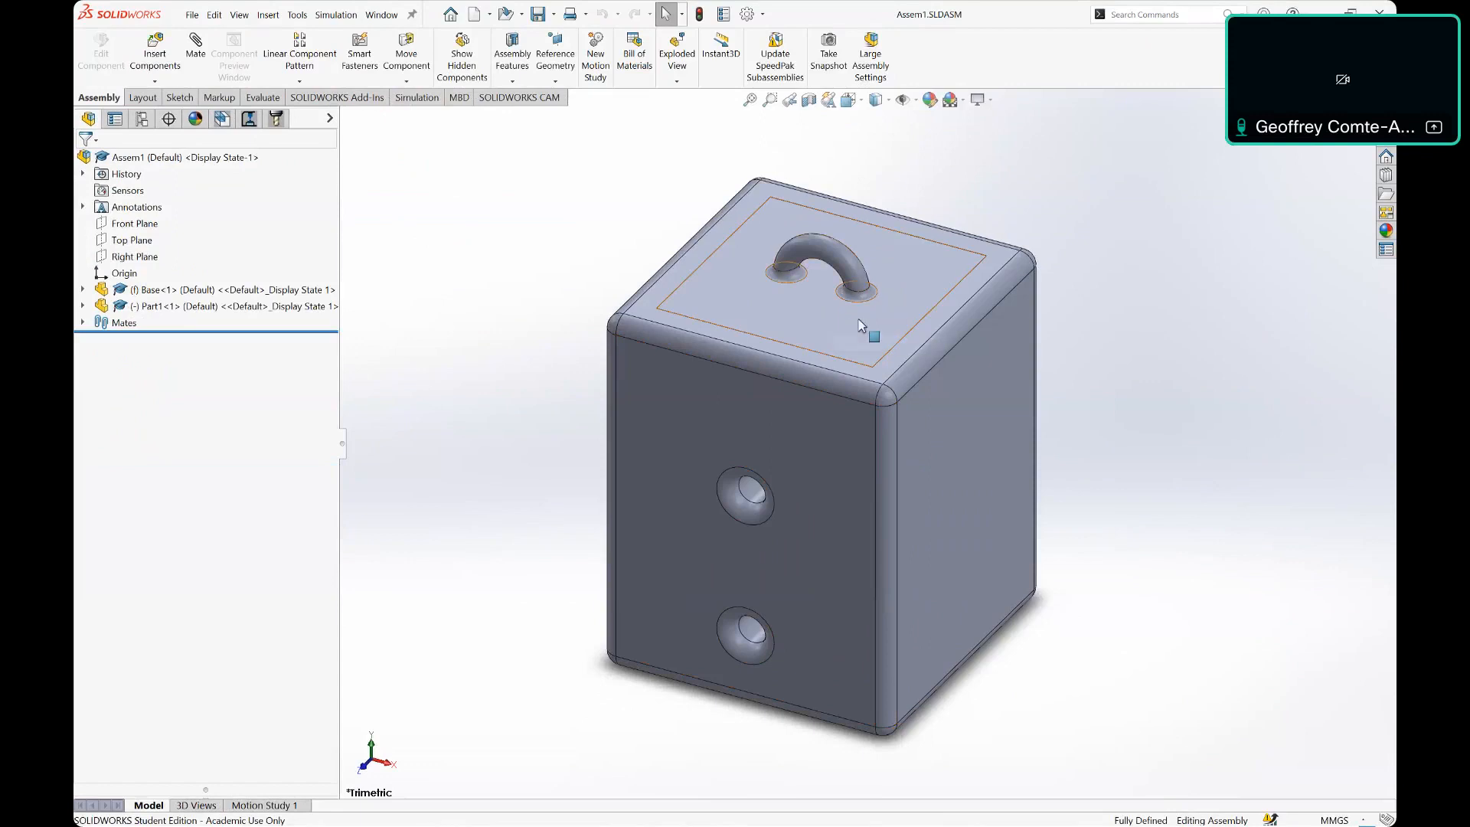
click(82, 322)
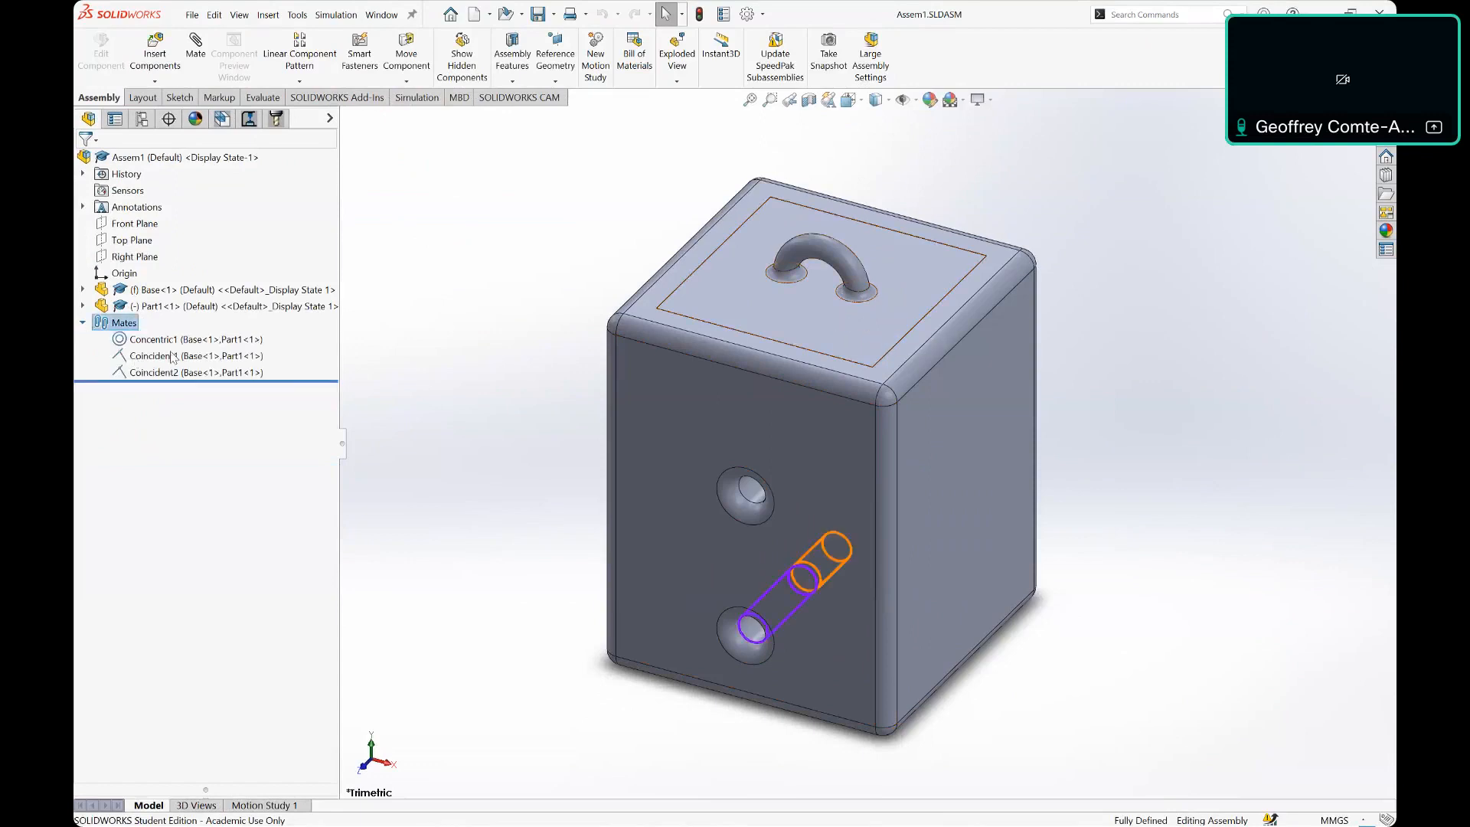
click(821, 254)
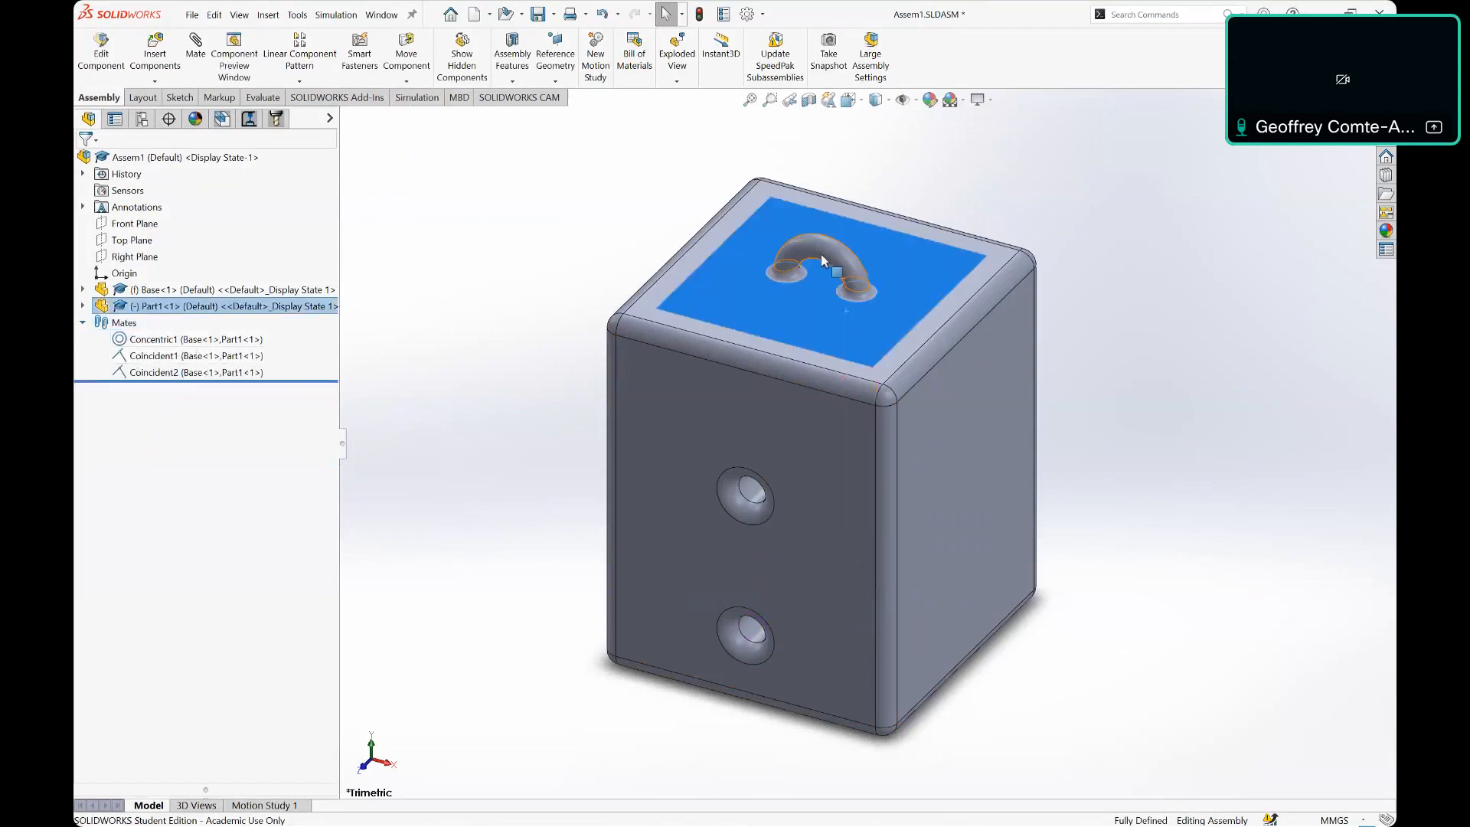
Step: Switch from the assembly back to the open Base.SLDPRT document
key(alt+Tab)
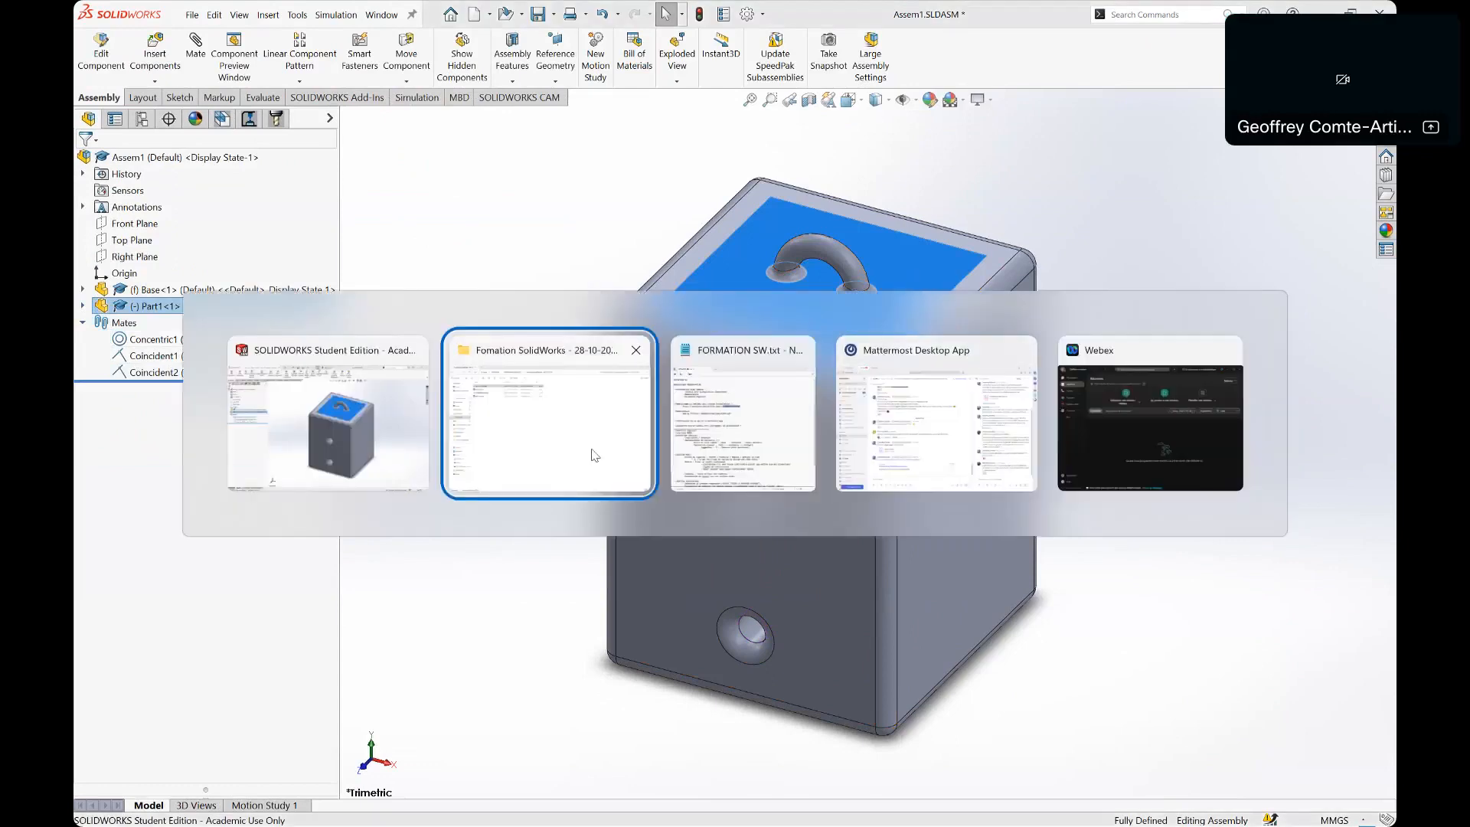
click(373, 450)
key(ctrl+Tab)
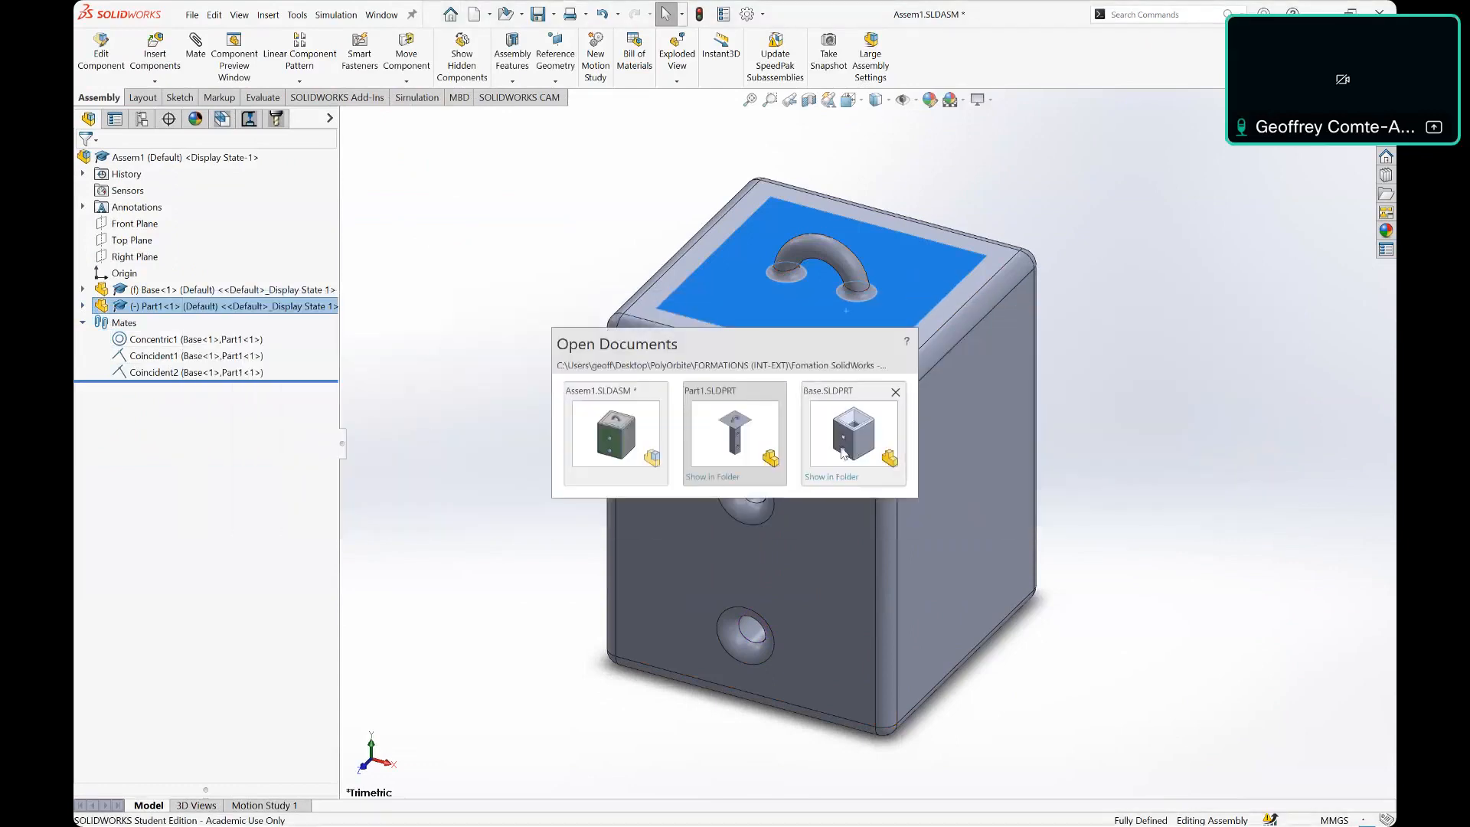
click(893, 452)
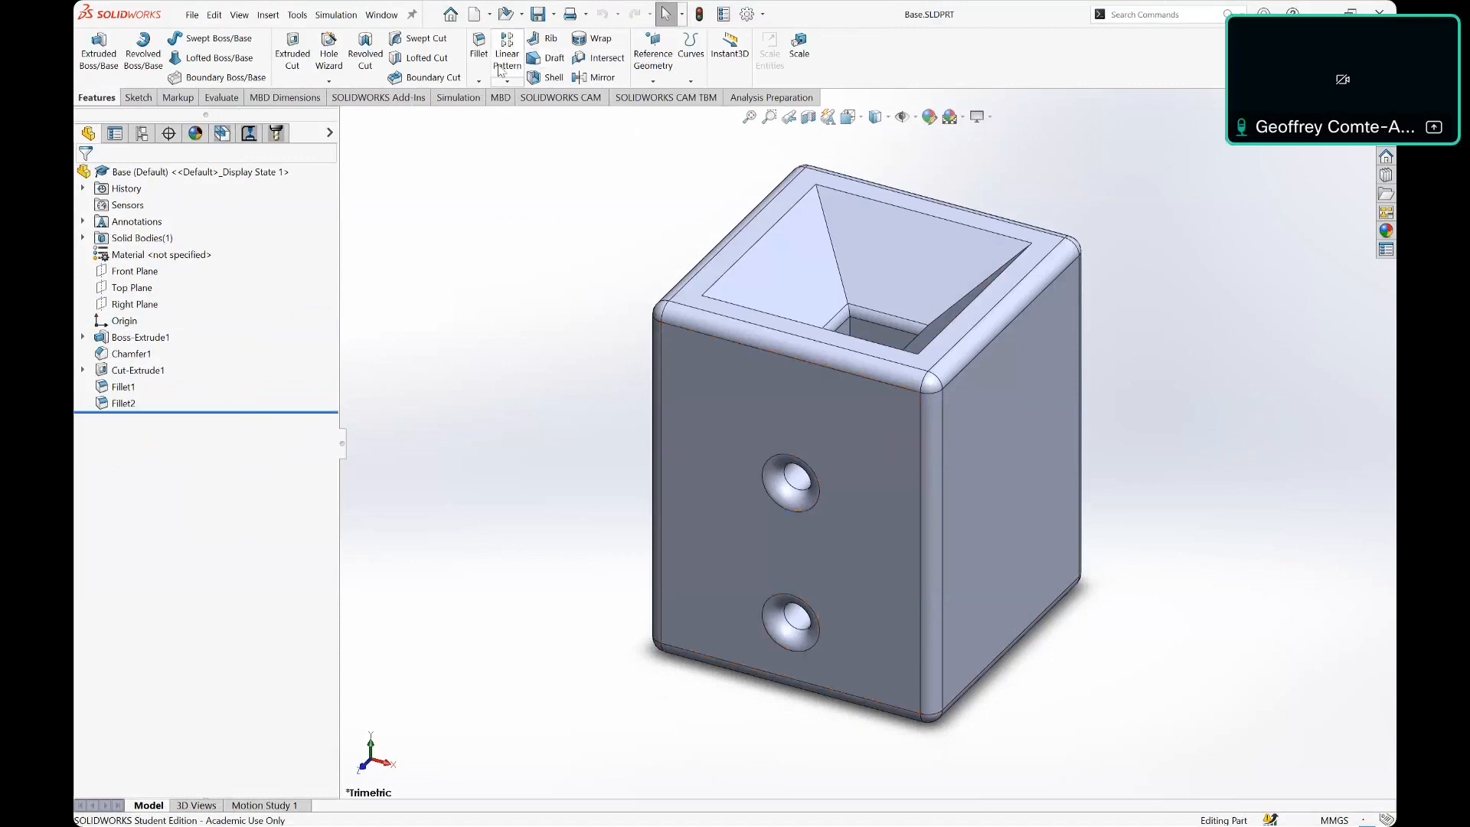
Step: Create a new part document and bring up the sketch tools
click(475, 15)
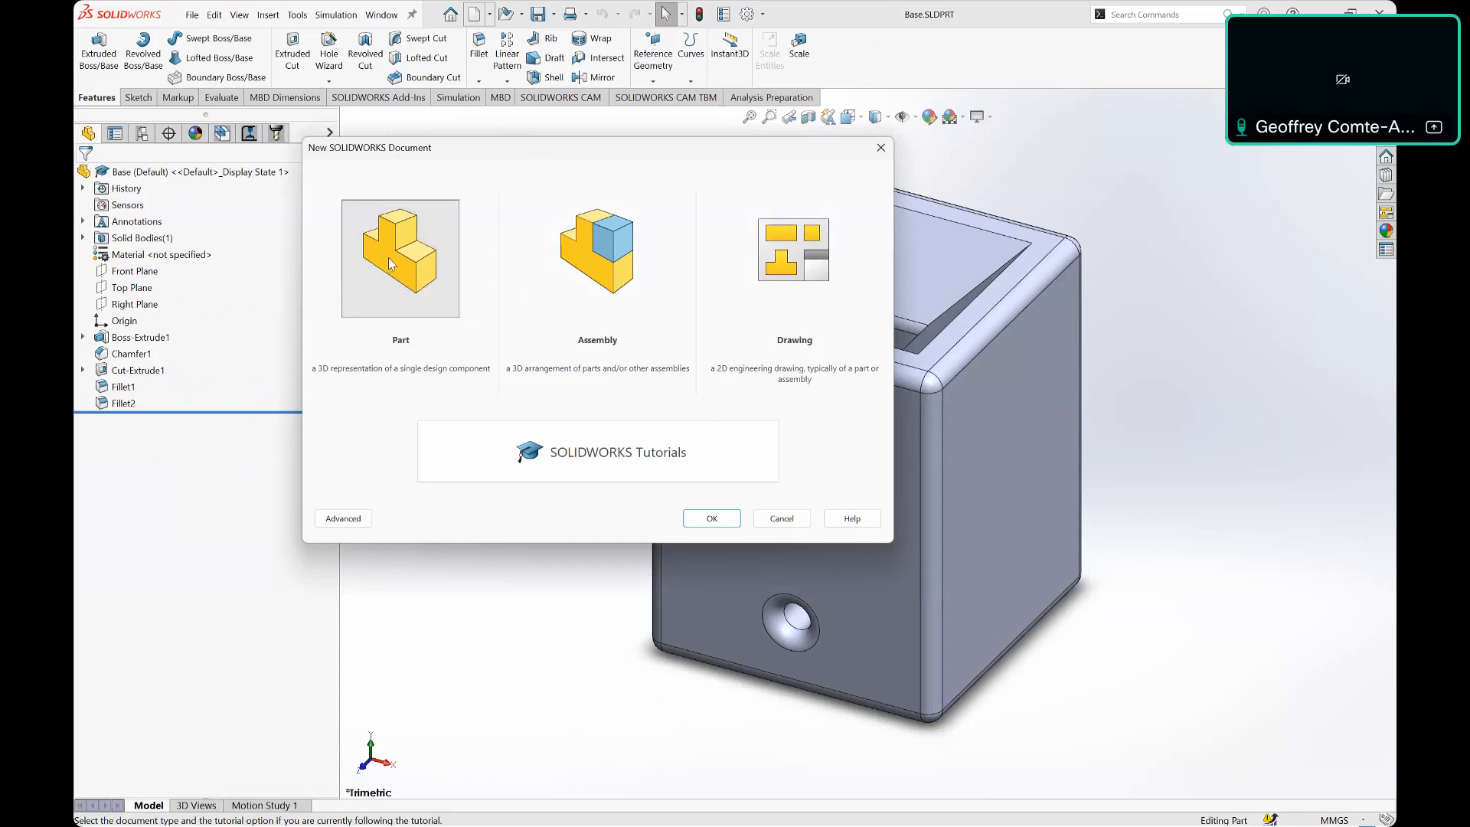
click(731, 519)
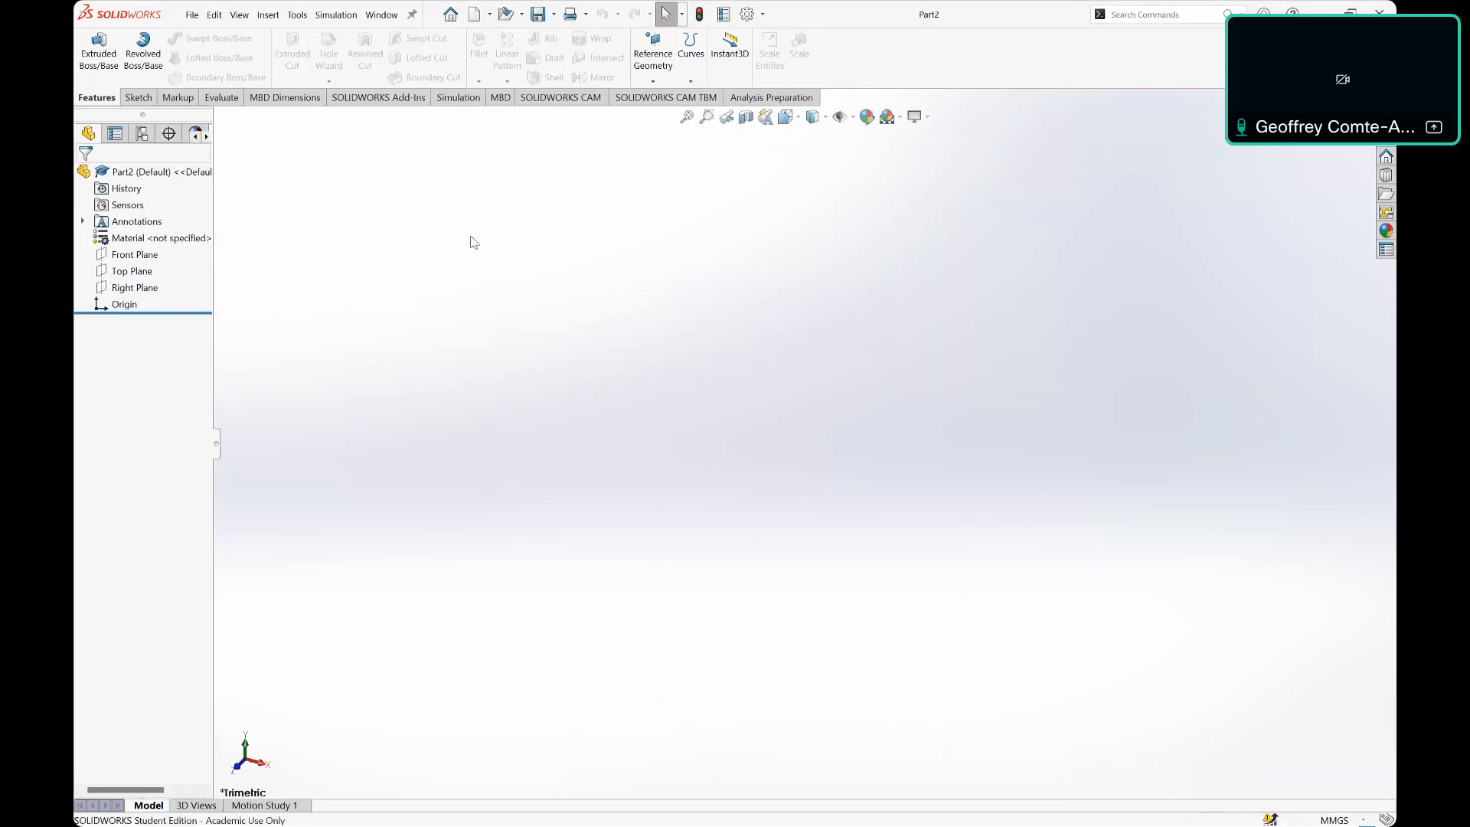
click(140, 98)
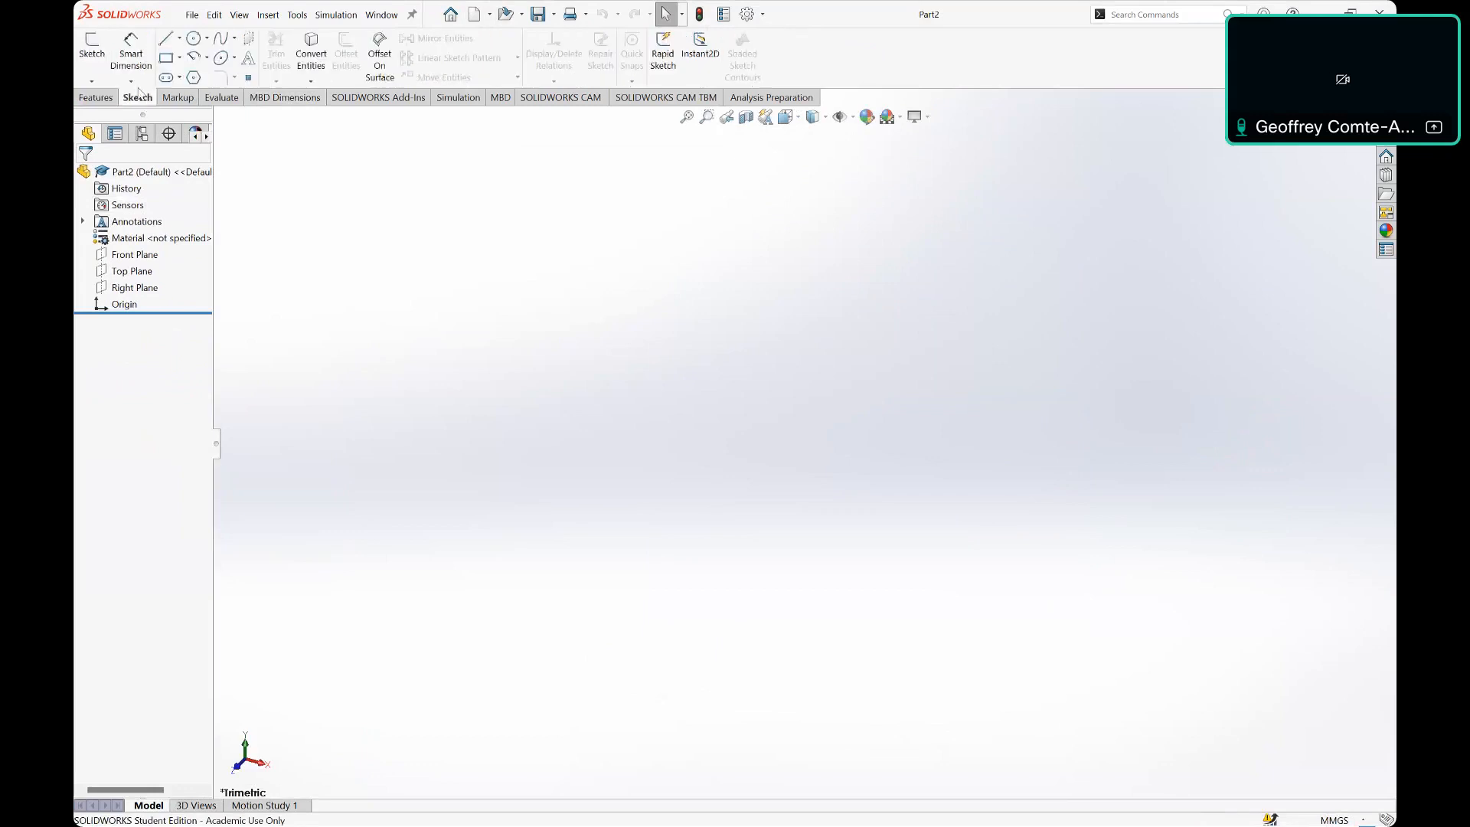
click(97, 58)
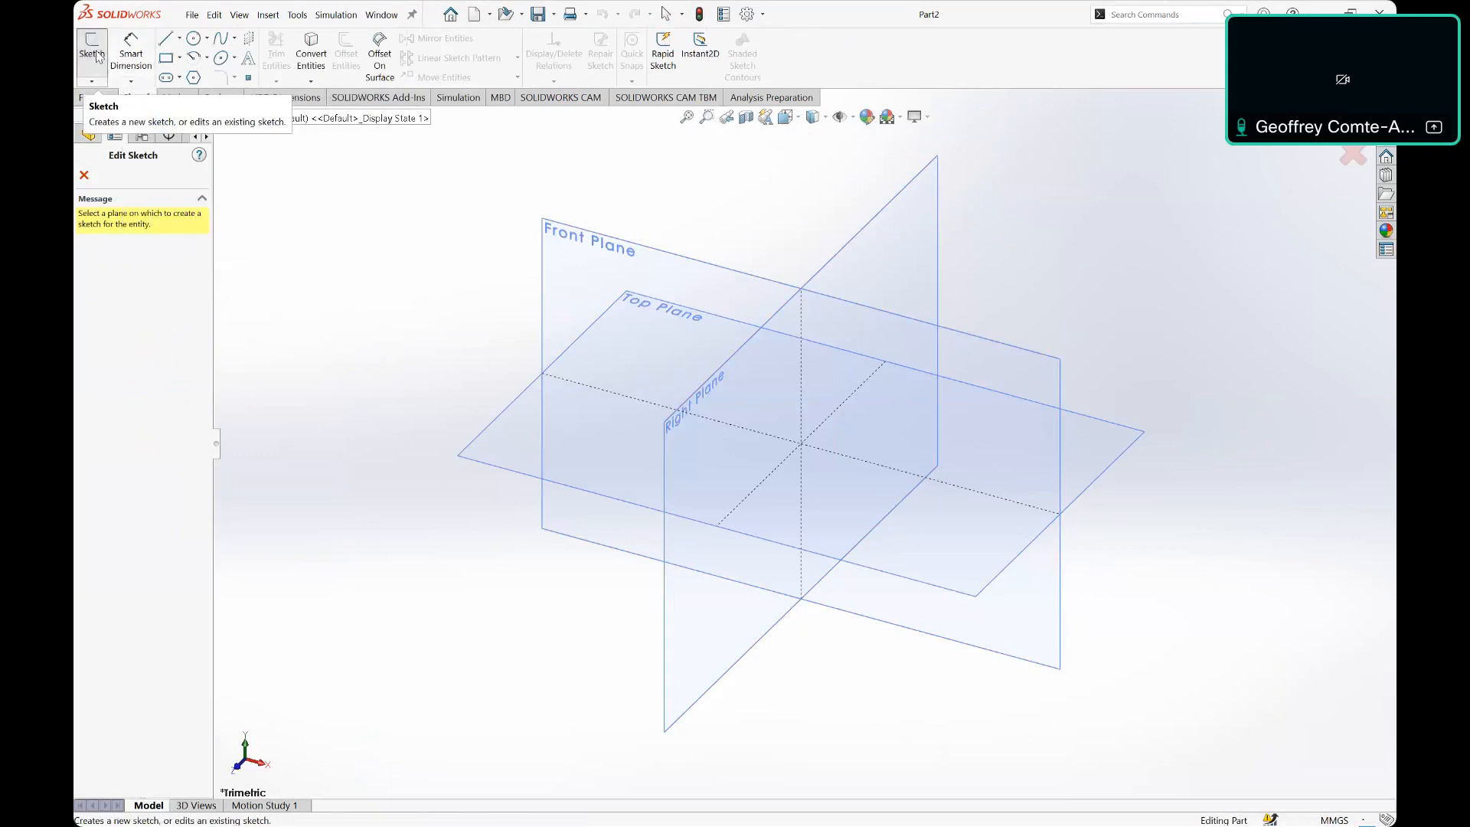
click(849, 497)
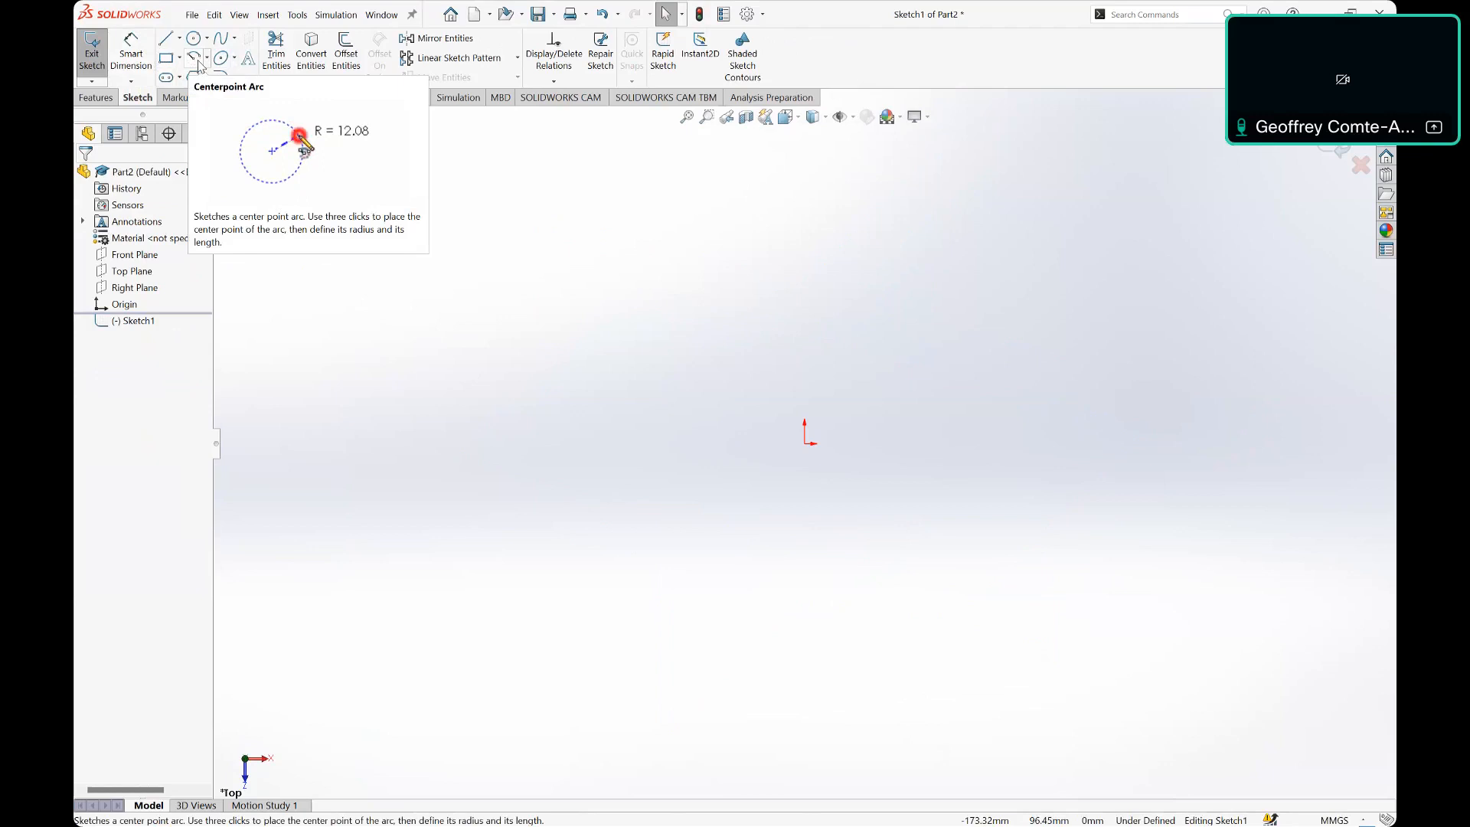
click(92, 50)
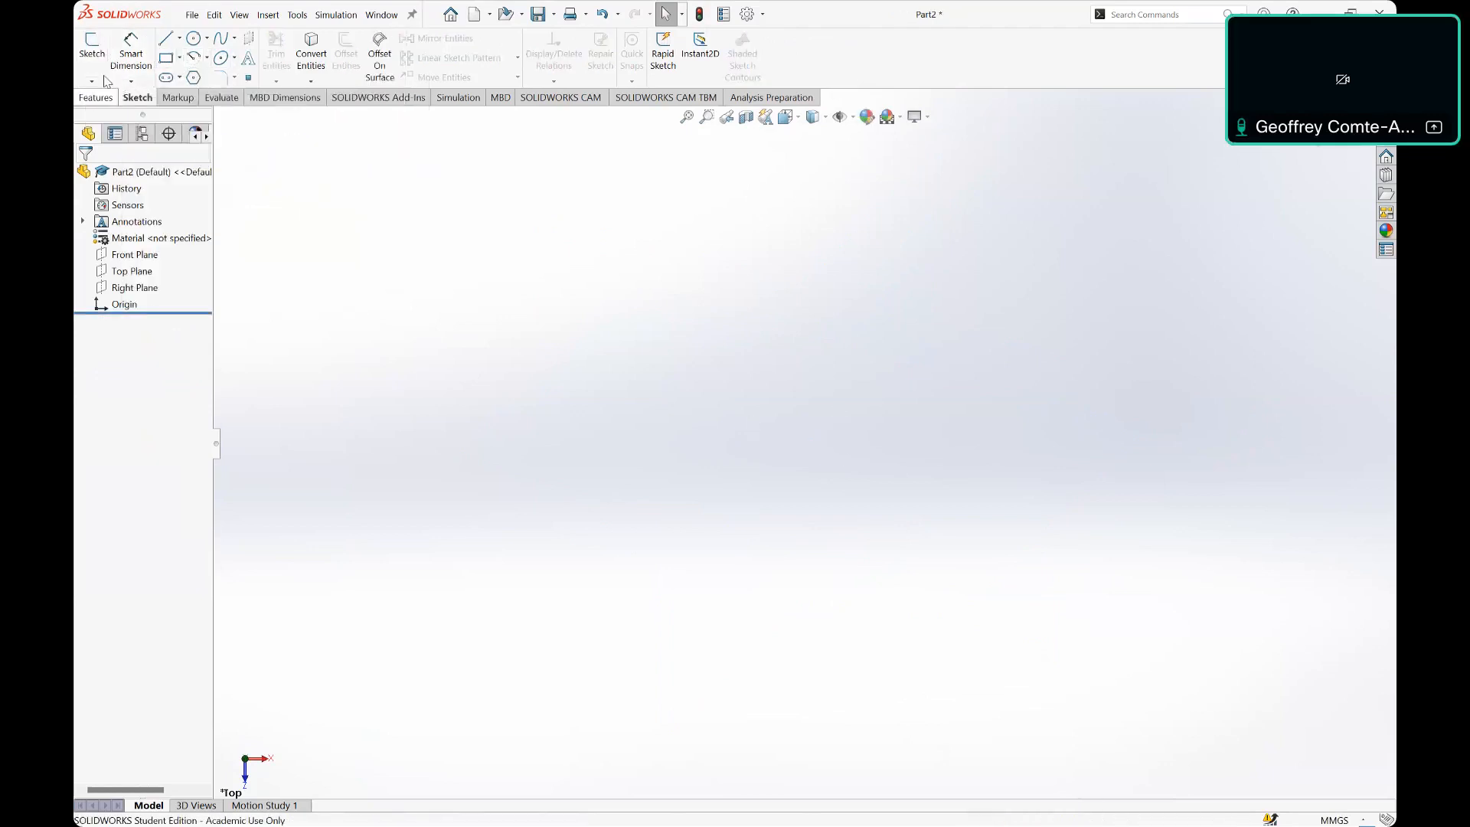
Step: Start a sketch on the Top Plane of the new part
click(92, 48)
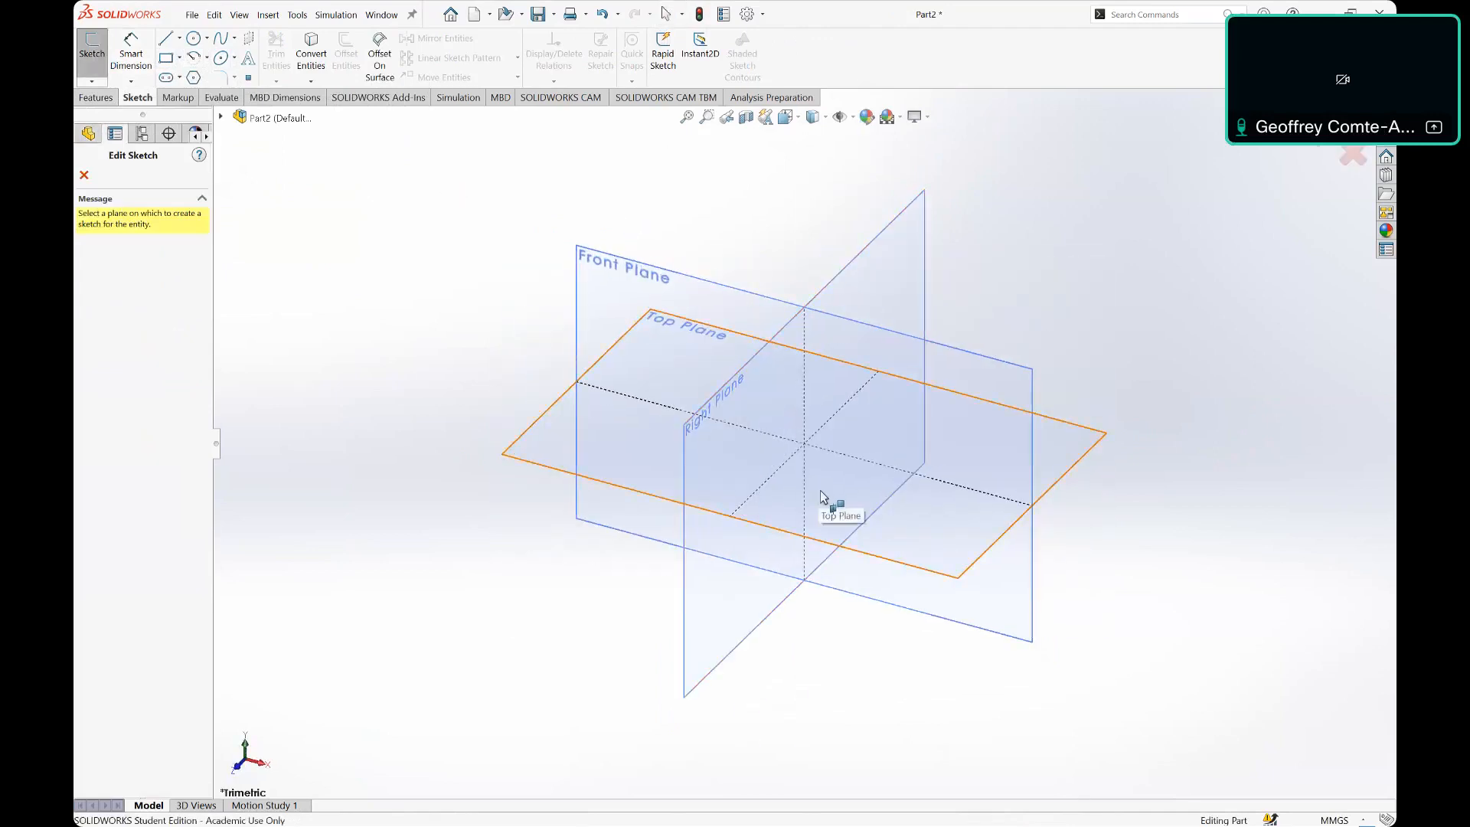
click(820, 490)
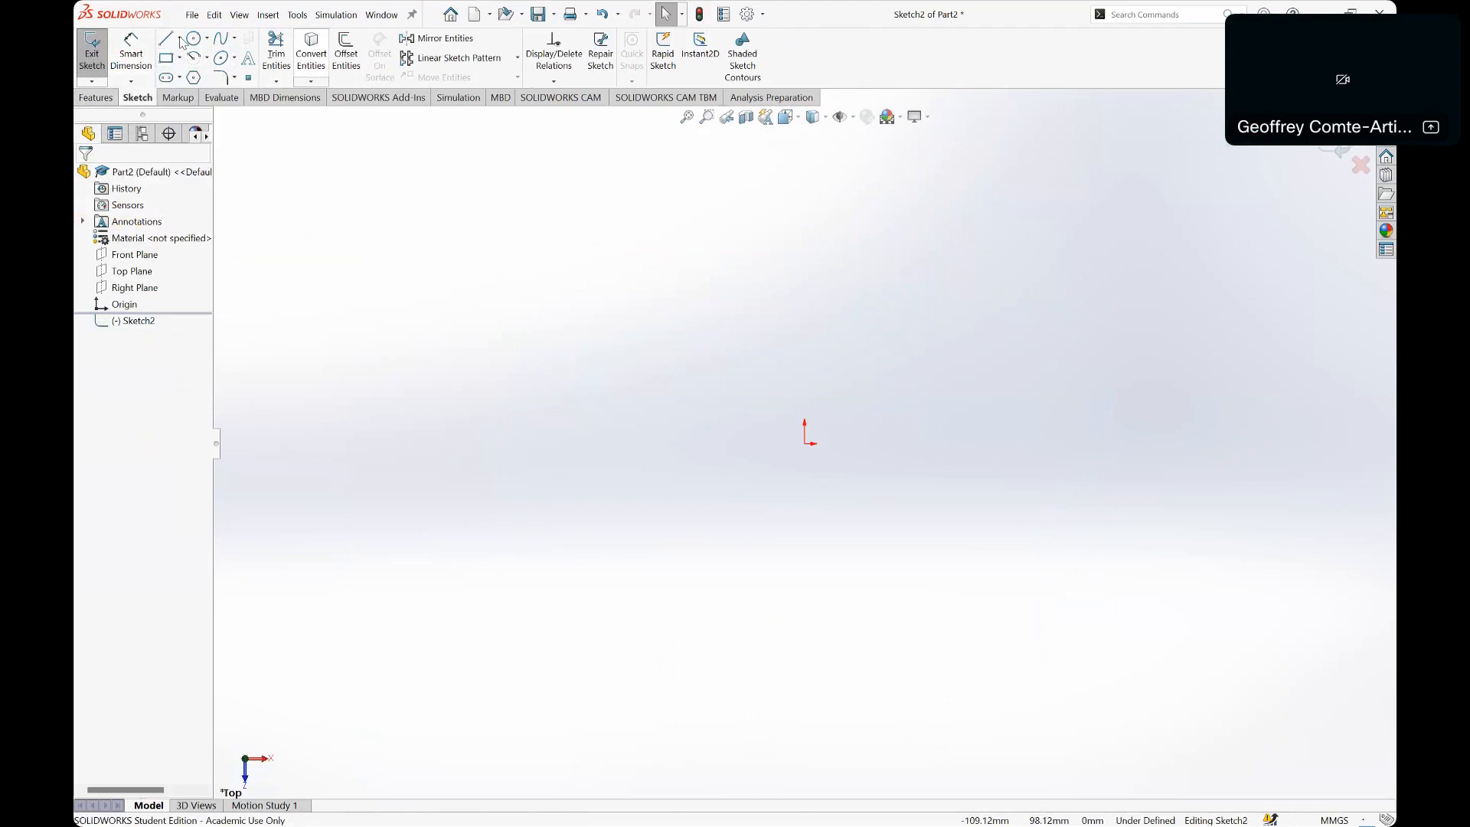
Step: Switch to the open Part1.SLDPRT to view its shape, and return to the new part's sketch
key(ctrl+Tab)
key(ctrl+Tab)
key(ctrl+Tab)
click(911, 431)
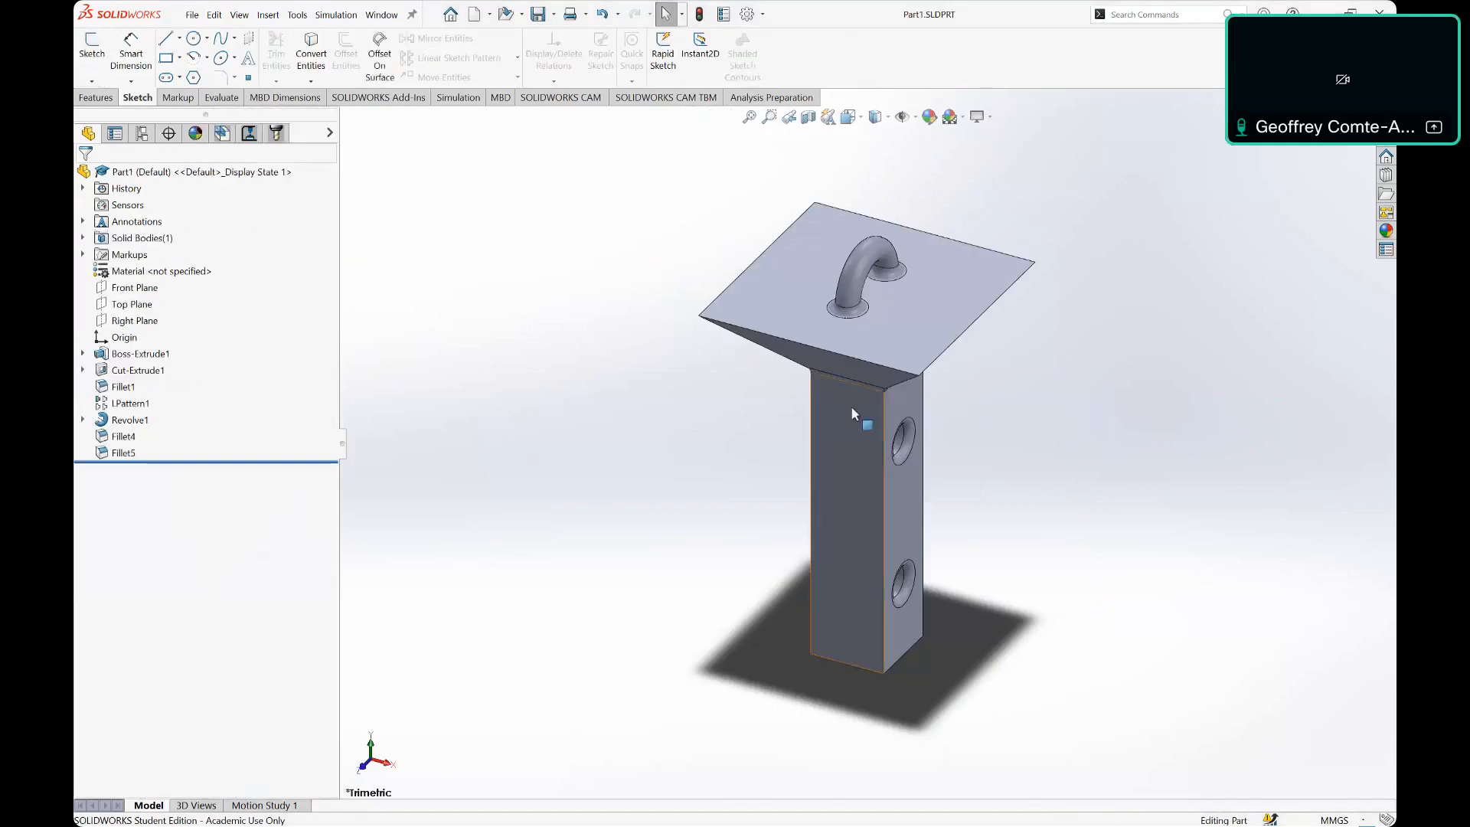
key(ctrl+Tab)
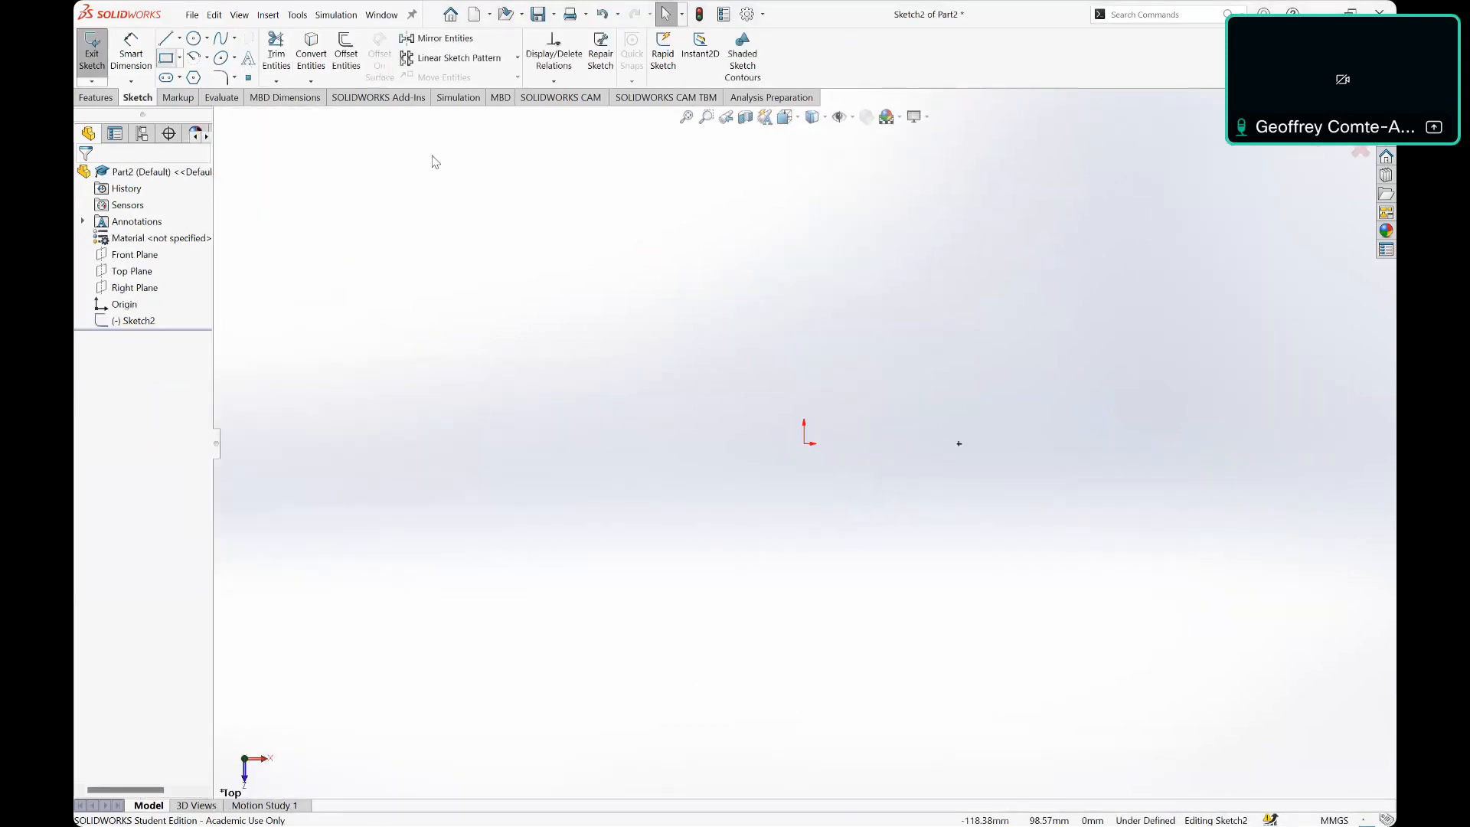
Step: Sketch a corner rectangle about 62 by 54 mm enclosing the origin
click(699, 355)
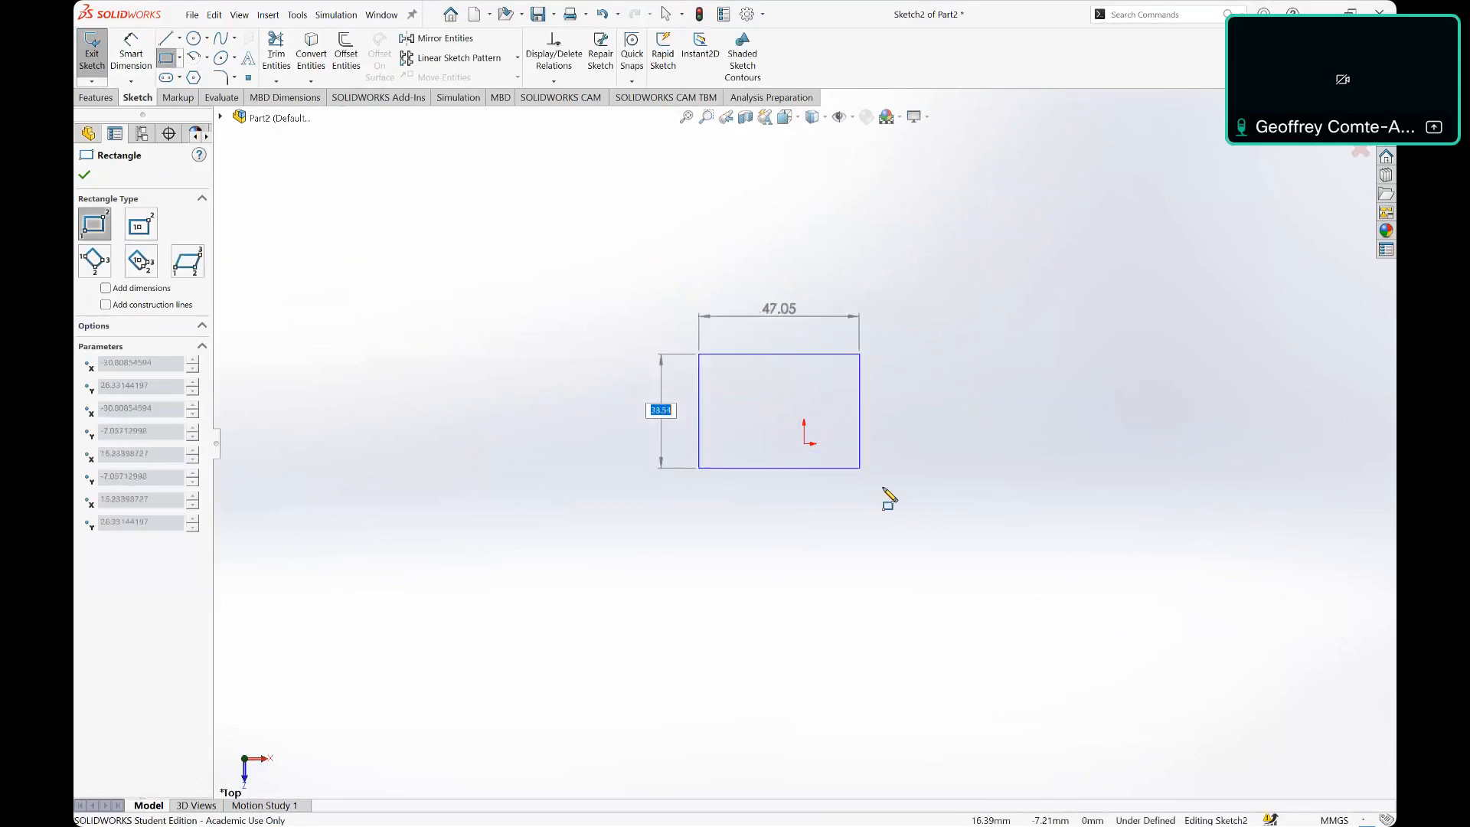
click(911, 536)
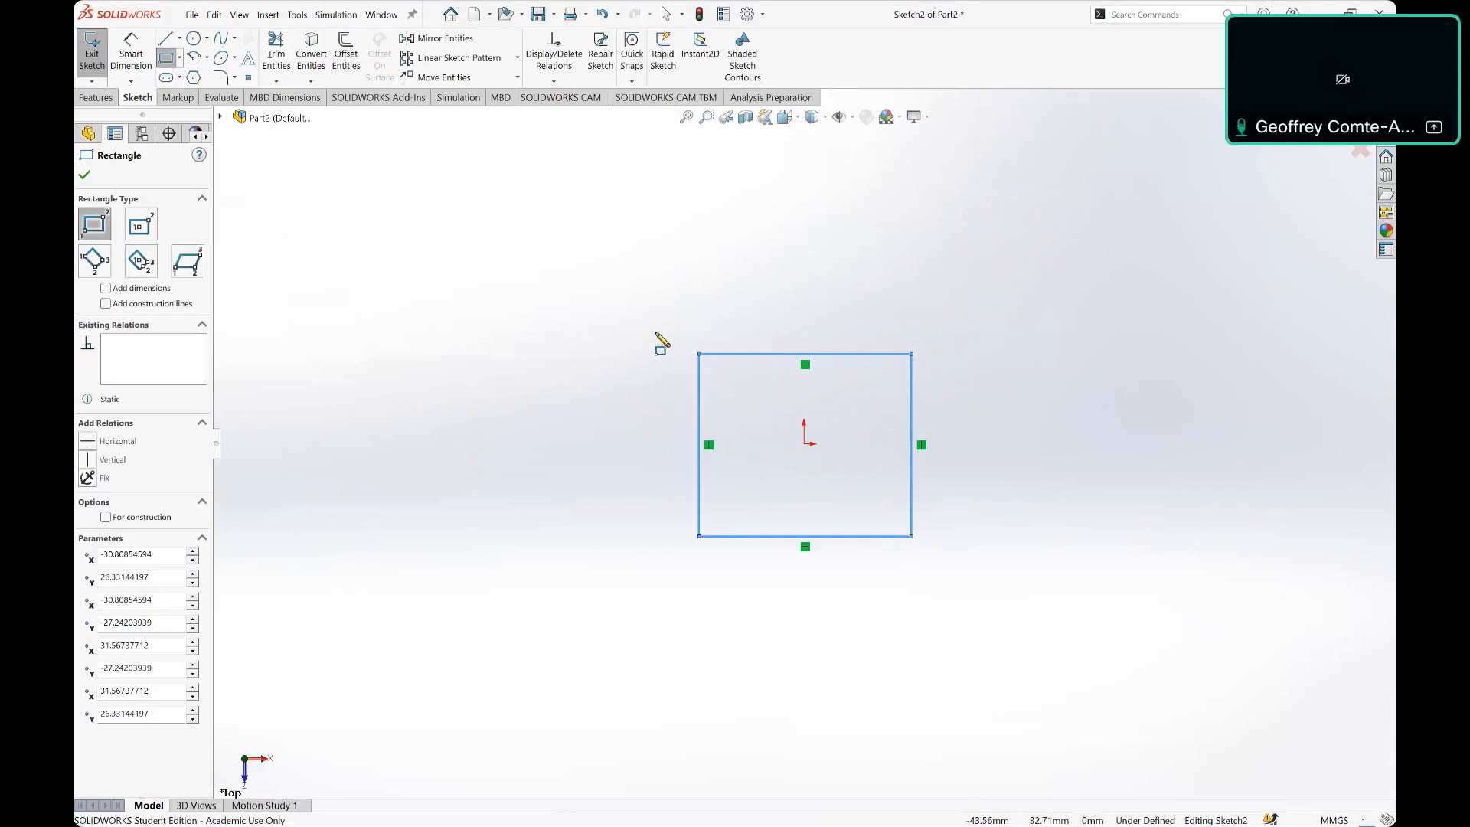
key(Escape)
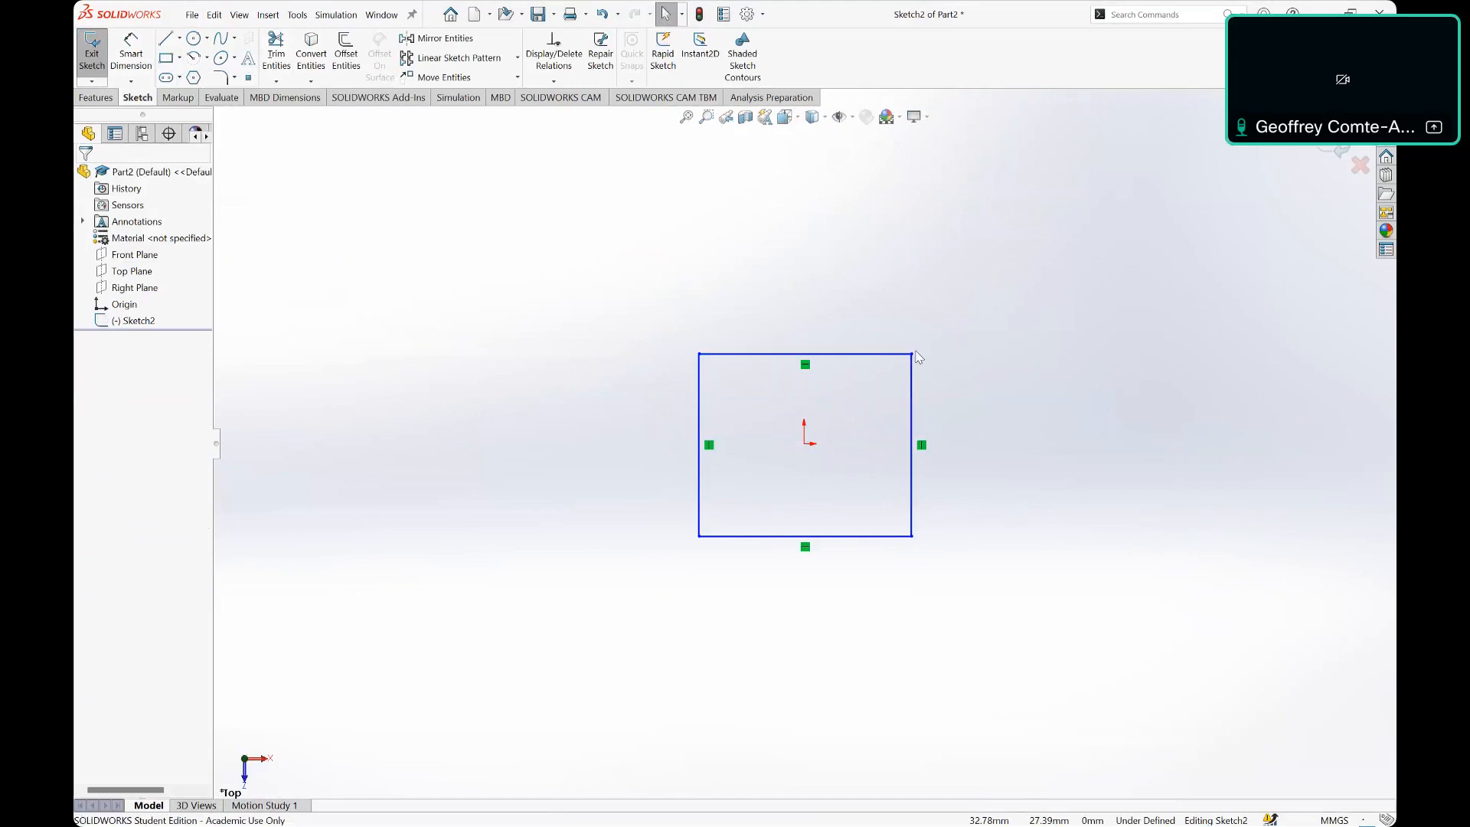
Step: Move the rectangle's top edge slightly upward and clear the selection
click(867, 353)
drag(868, 352, 869, 336)
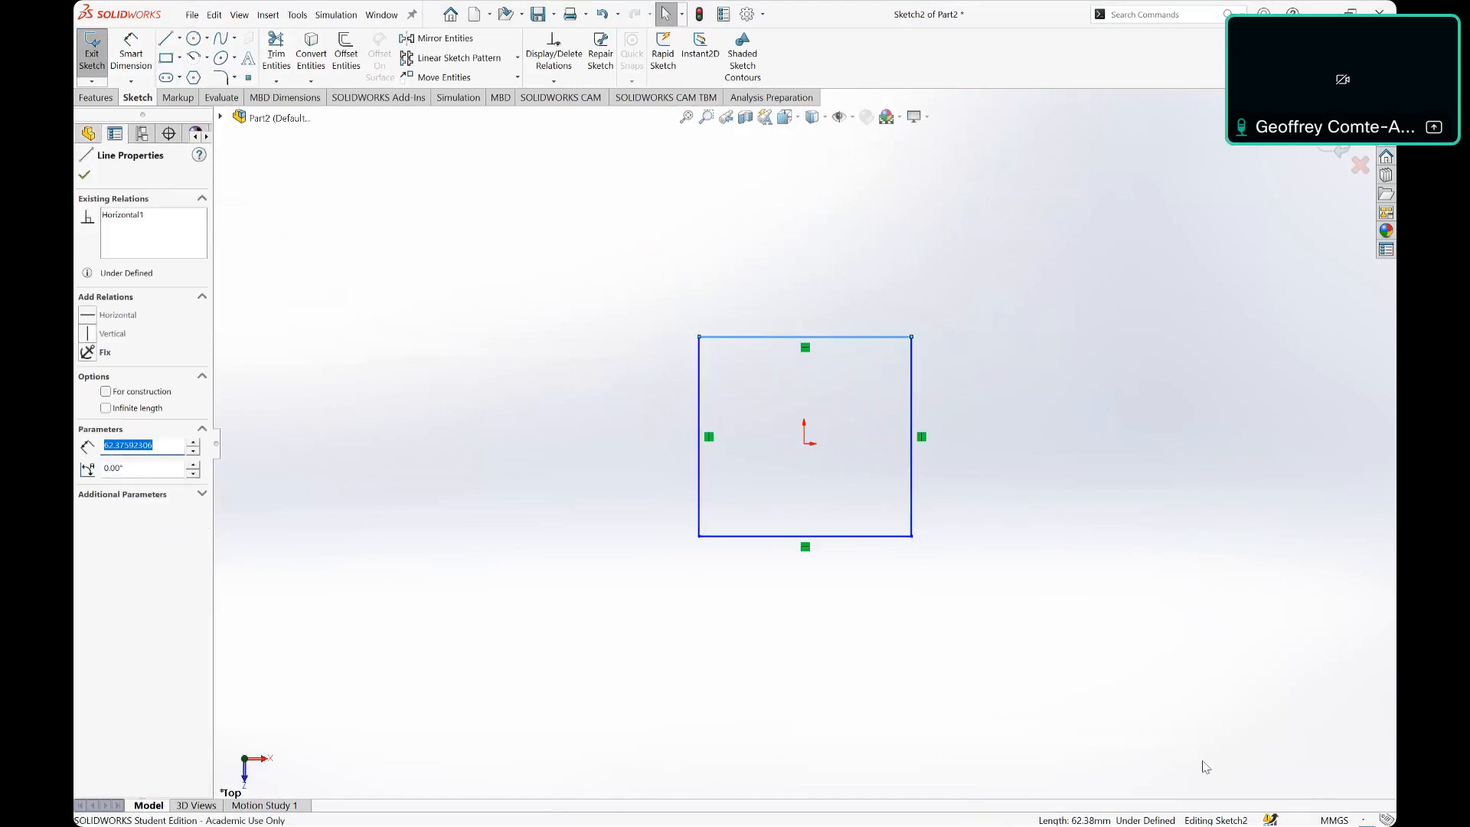
key(super)
key(Escape)
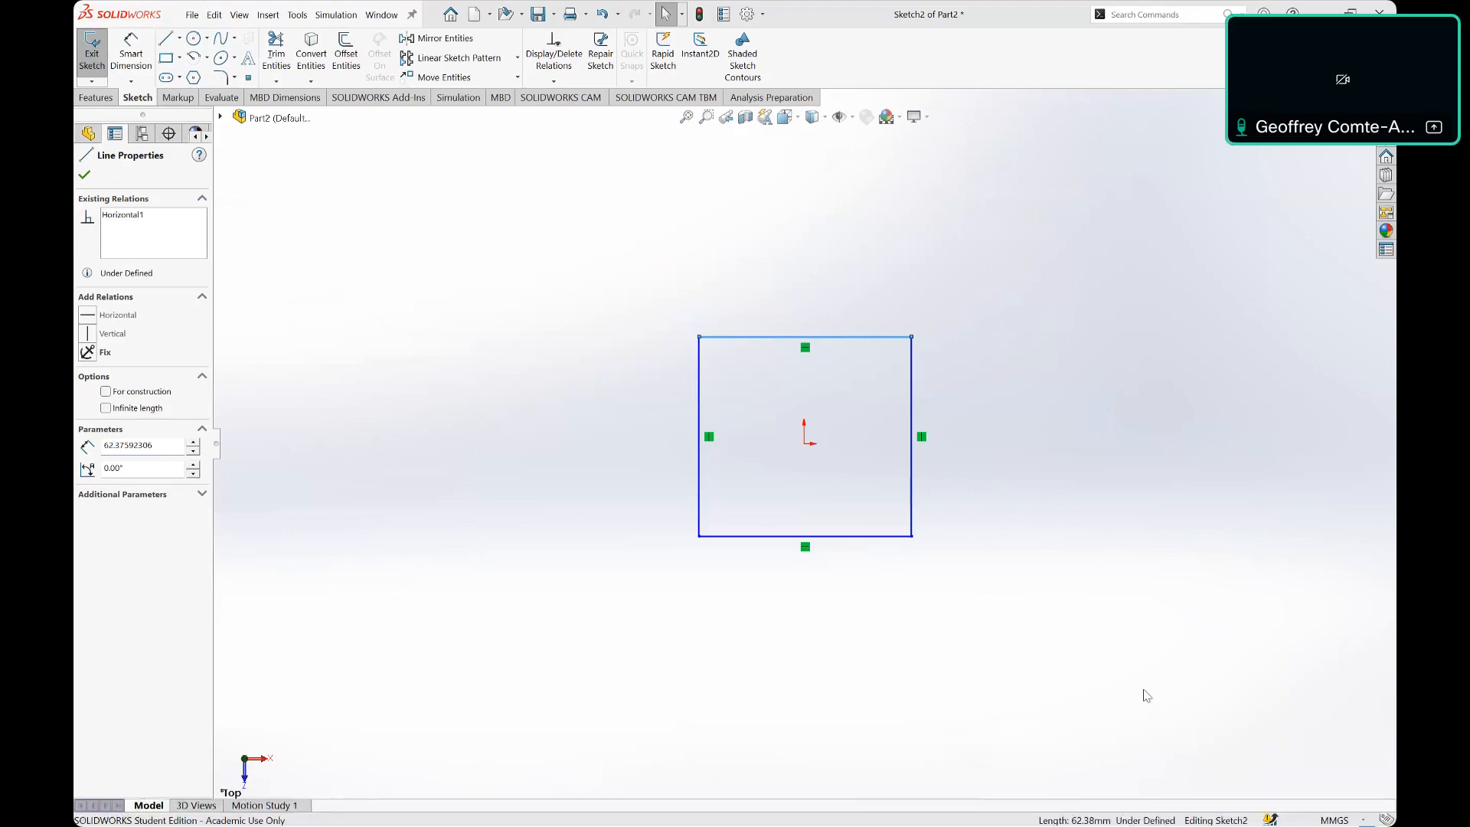
drag(1033, 628, 612, 237)
click(643, 297)
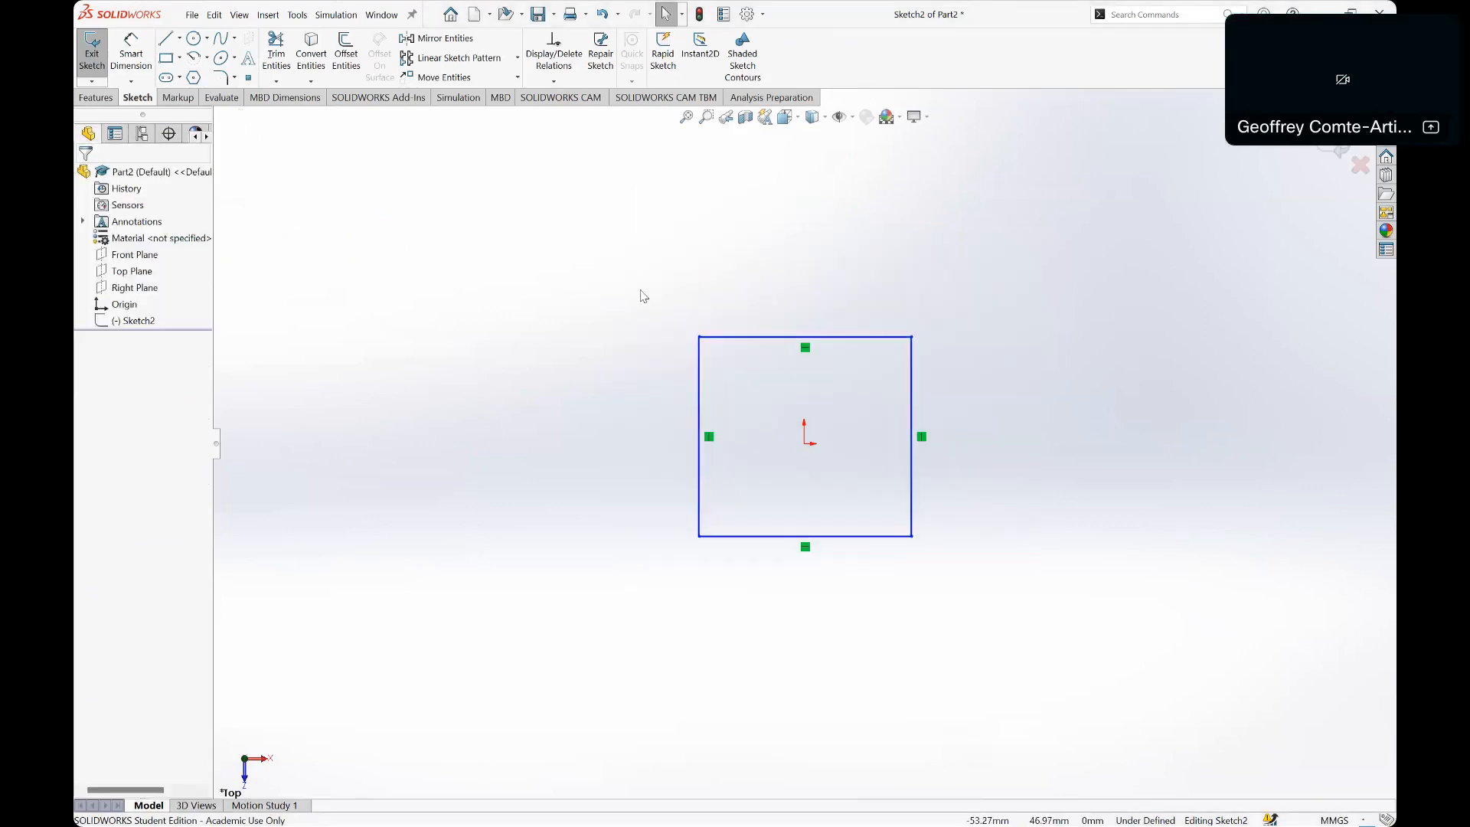
Step: Widen the rectangle to the right by moving its upper-right corner outward and slightly down
click(911, 336)
drag(911, 337, 1010, 354)
click(1111, 379)
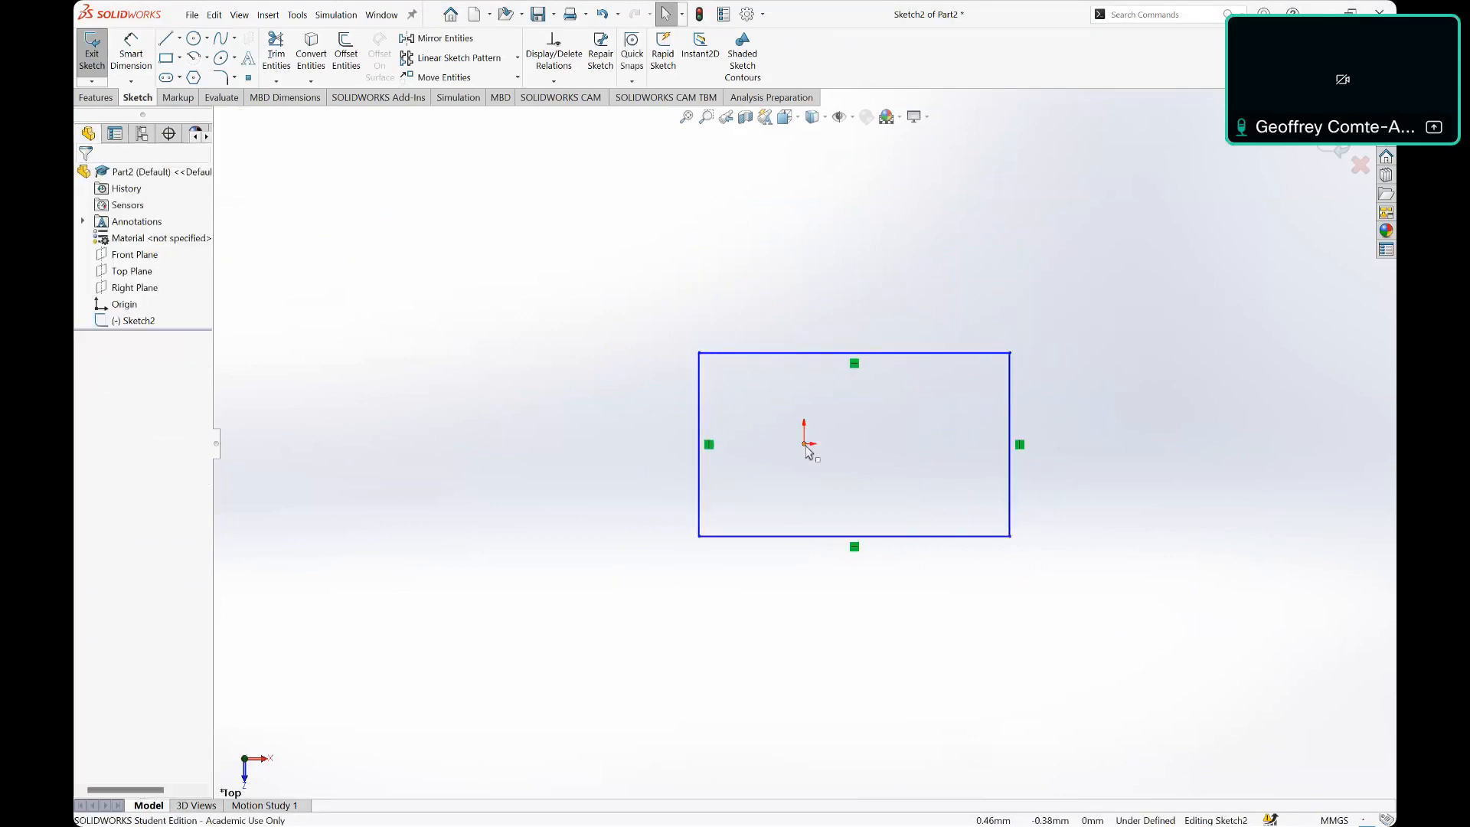
Step: Sketch a nearly vertical line about 110 mm long, crossing the rectangle near the origin
click(166, 42)
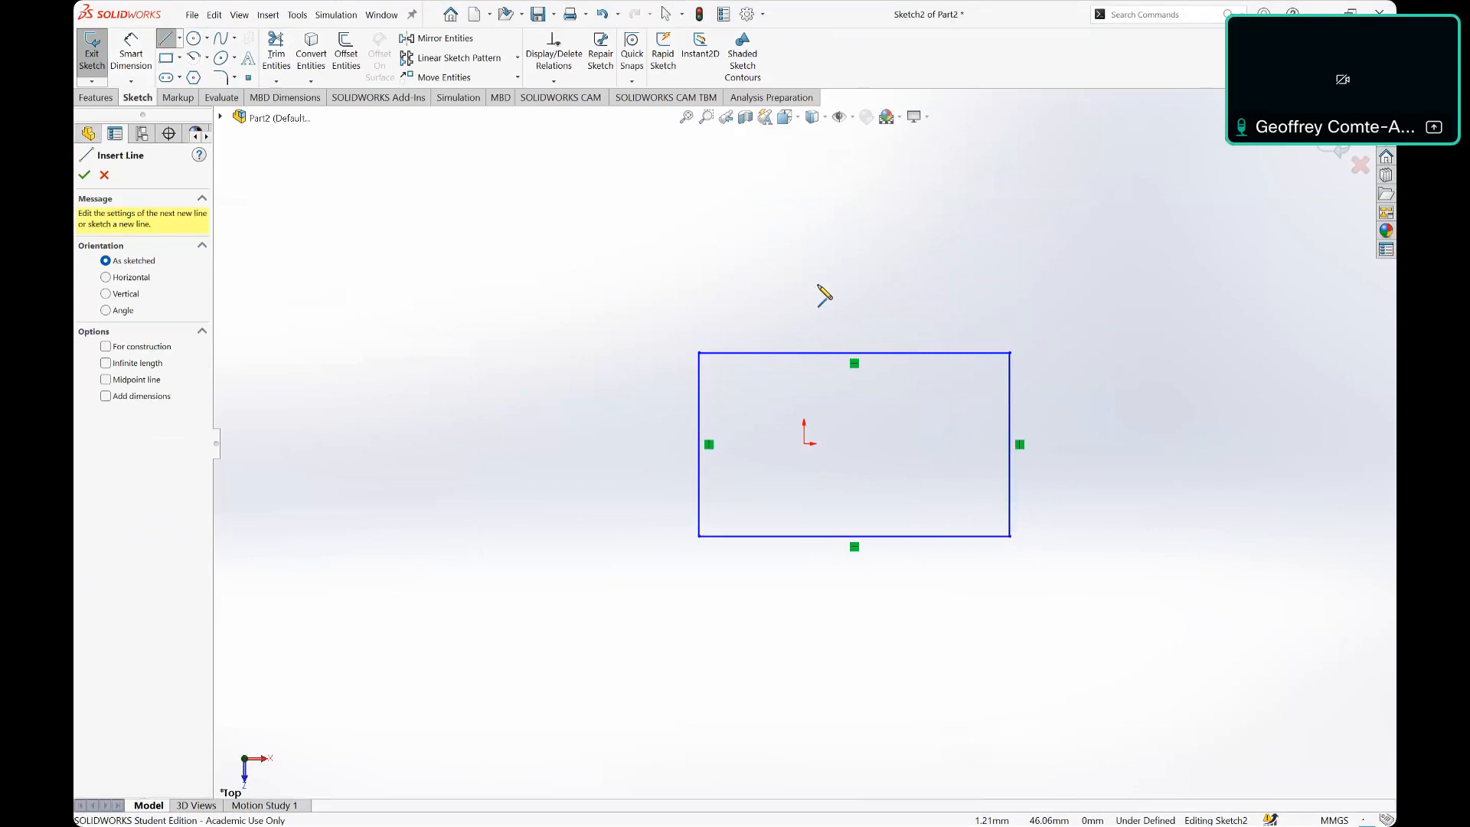
click(813, 659)
key(Escape)
key(Escape)
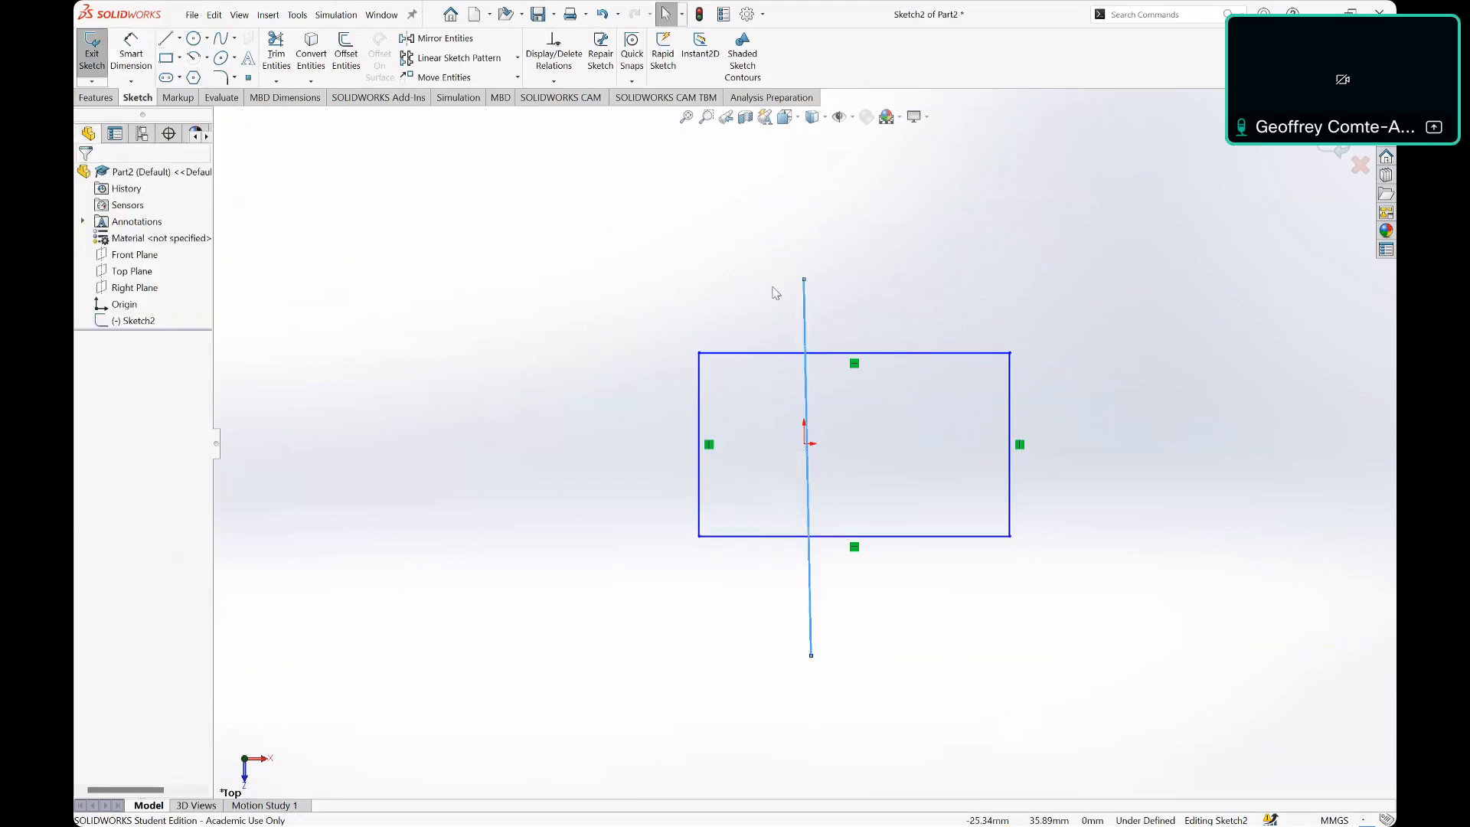
Step: Make the line an infinite-length construction line and add a Vertical relation to it
click(805, 300)
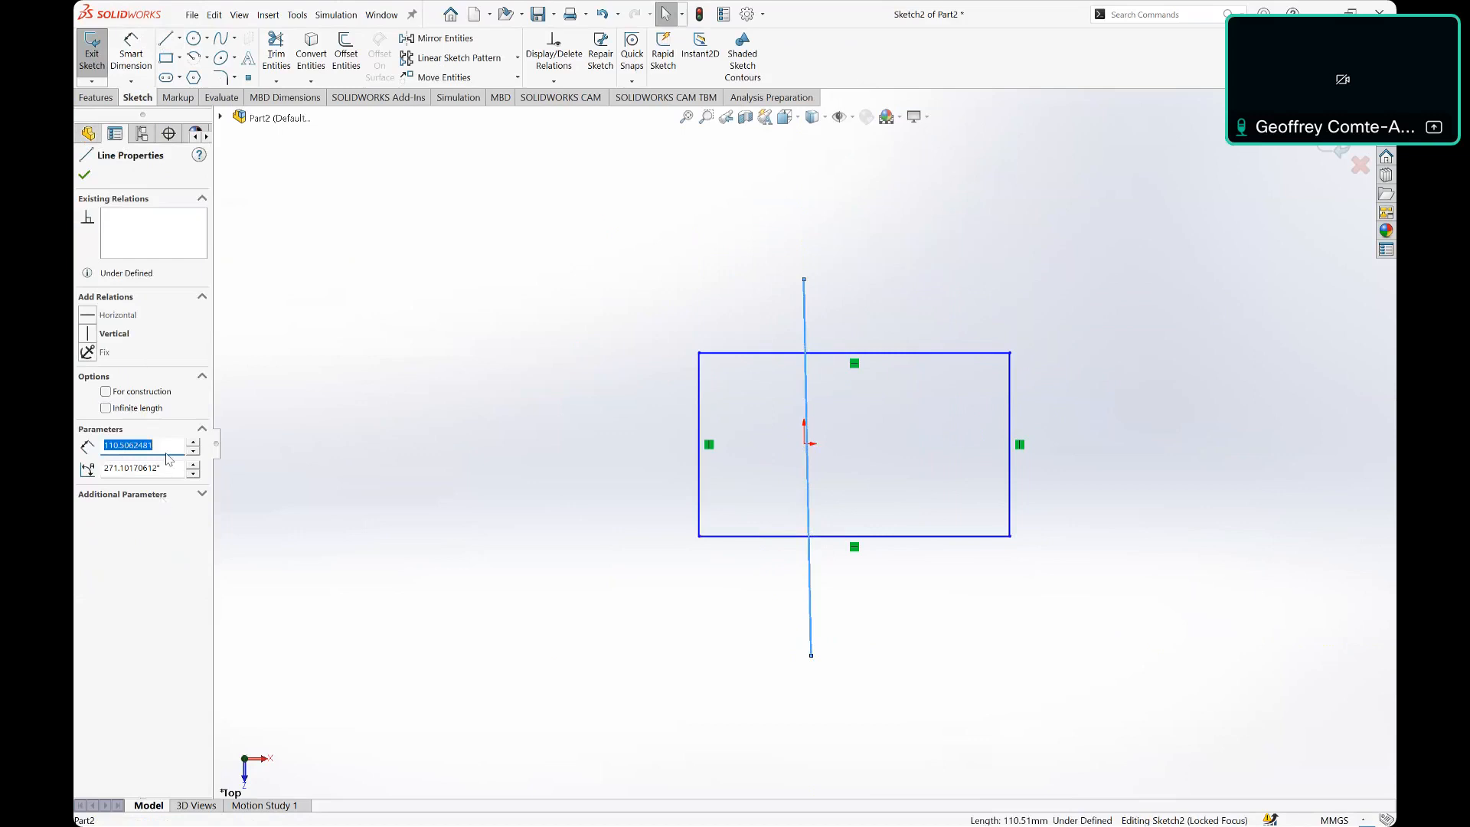
click(146, 390)
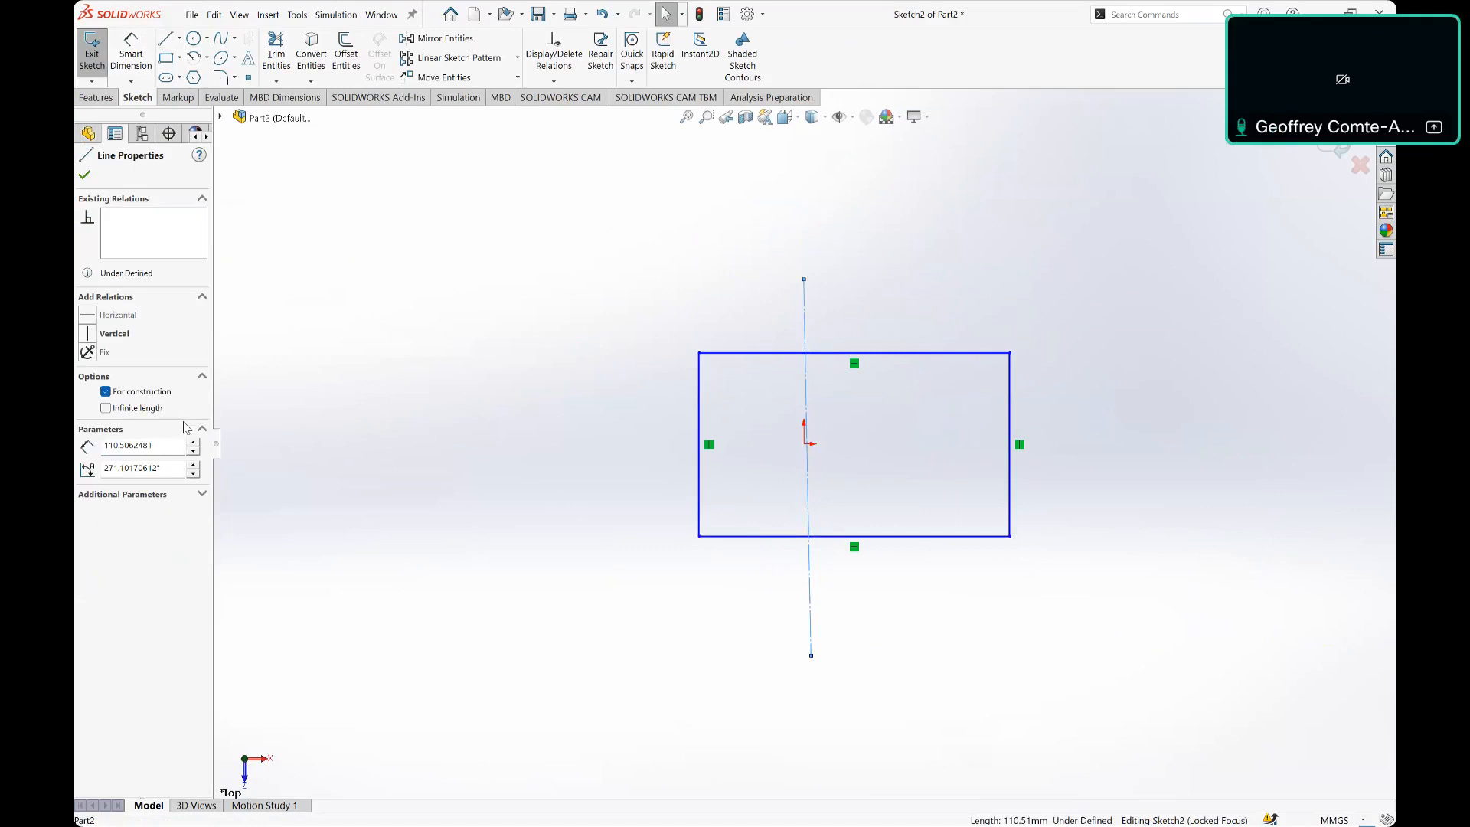
click(128, 412)
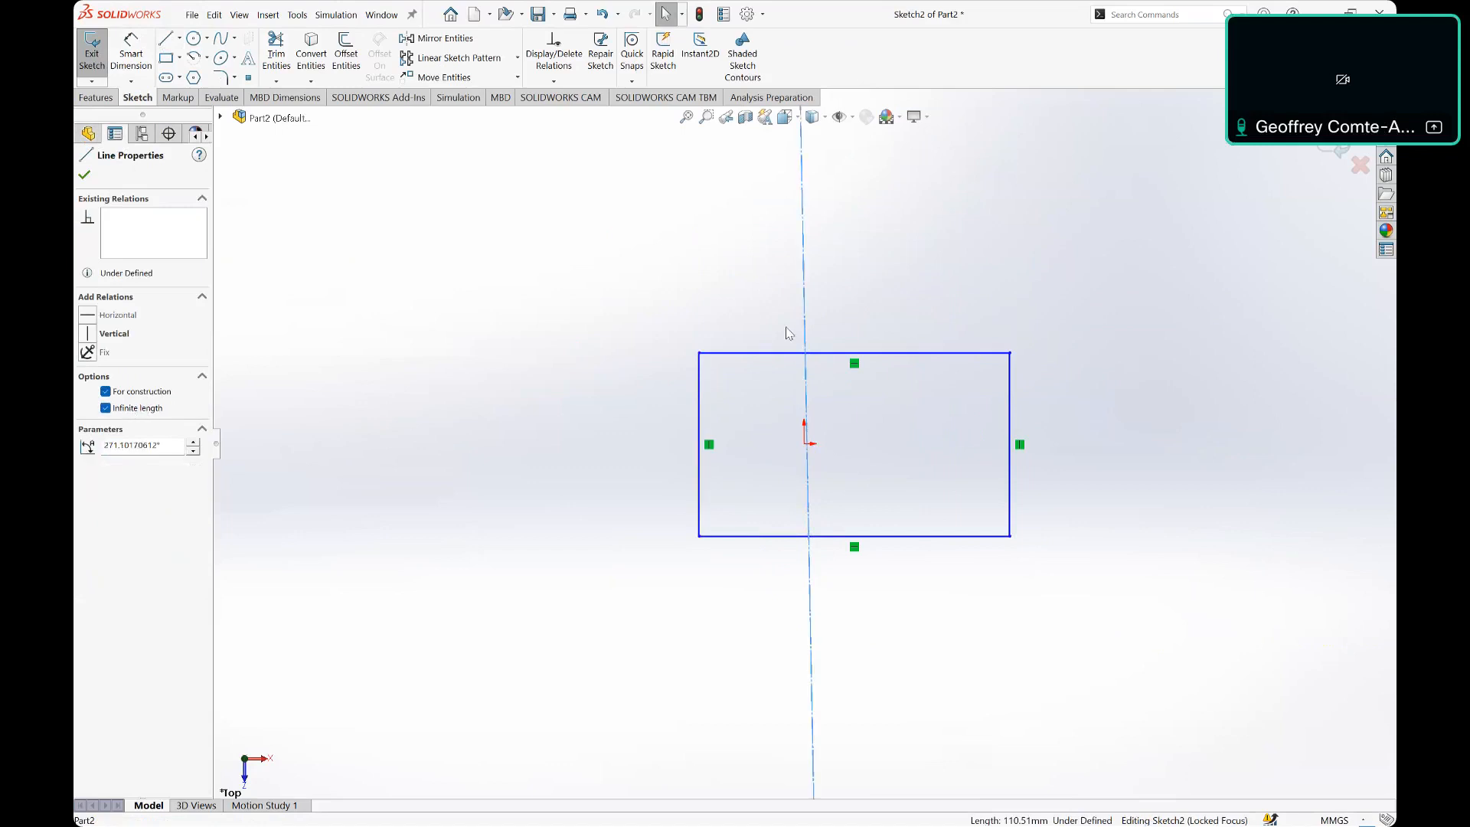
click(115, 334)
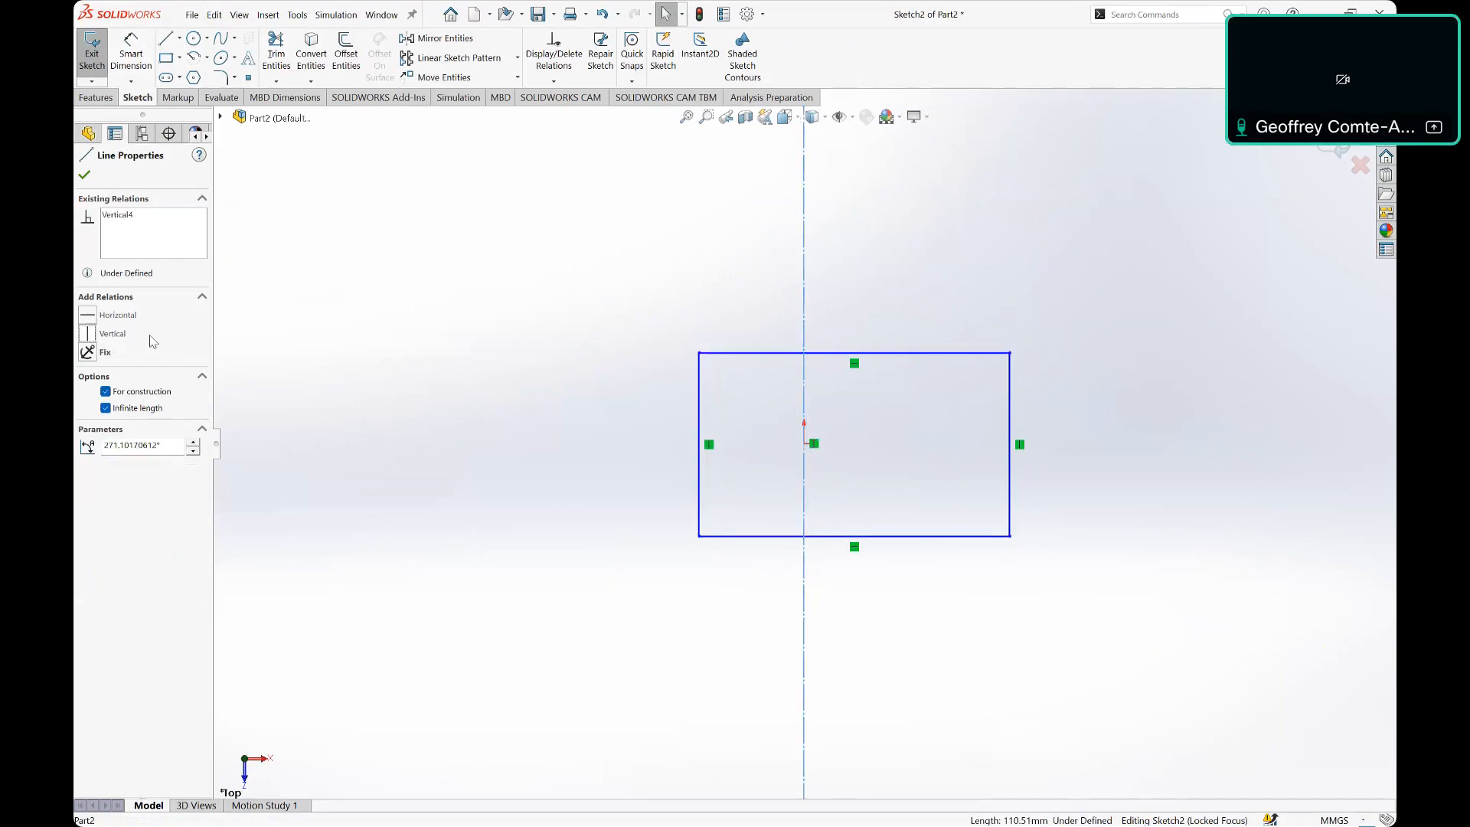
Step: Move the vertical line close to the rectangle's right edge and toggle its construction setting off and on again
drag(805, 277, 995, 253)
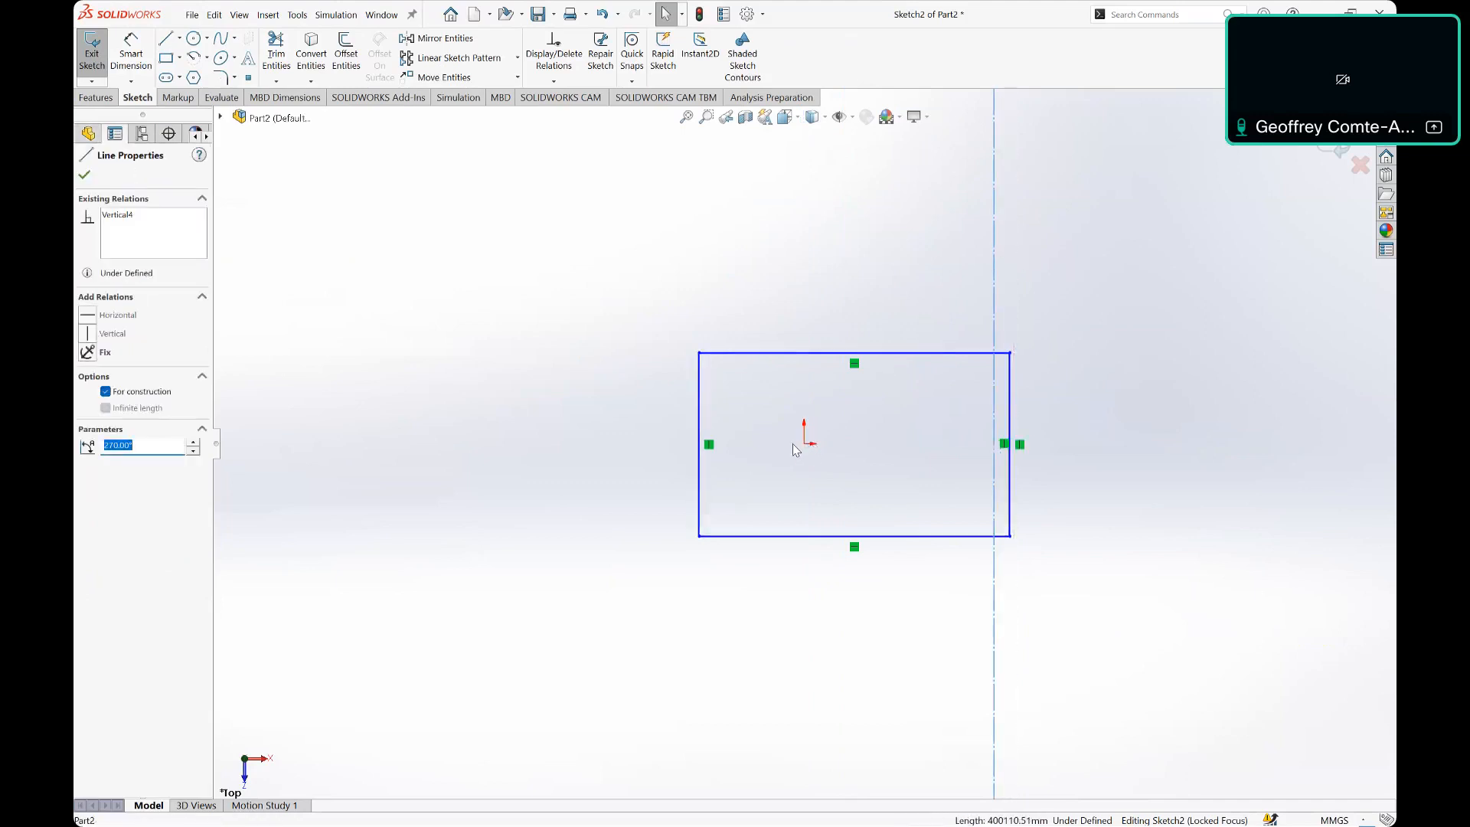
click(989, 234)
click(995, 232)
click(908, 428)
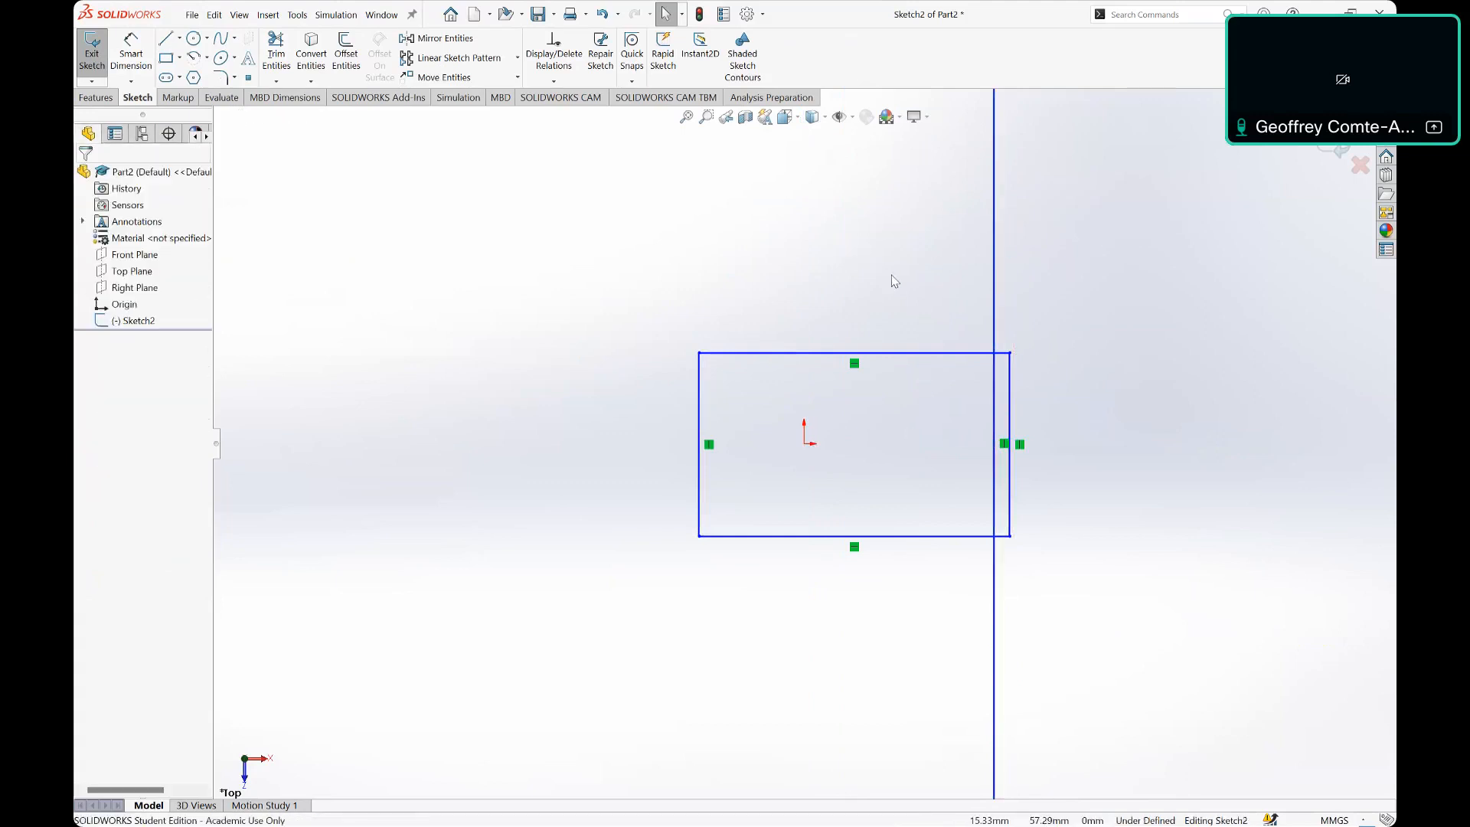
click(992, 195)
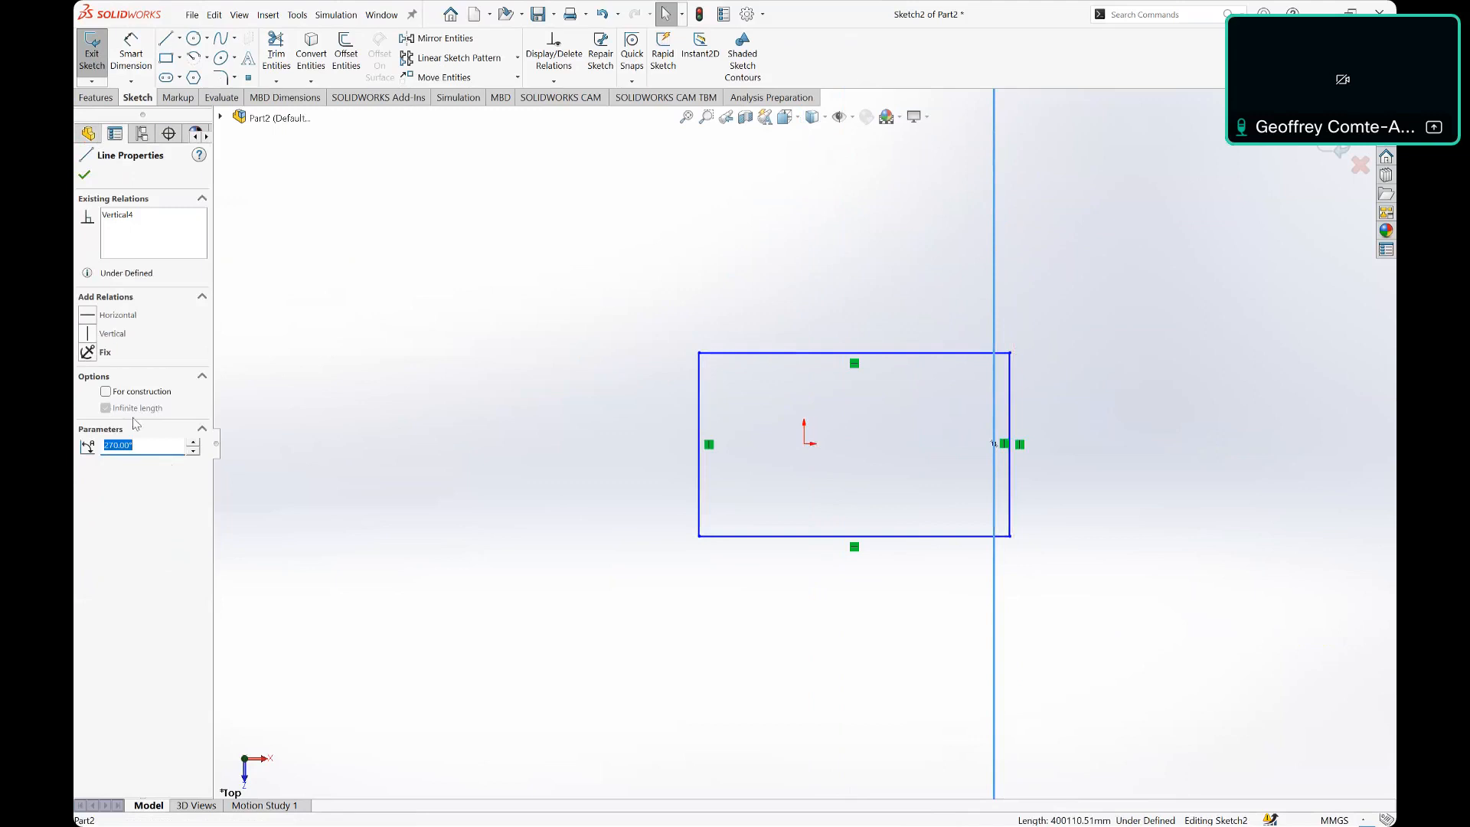
click(153, 391)
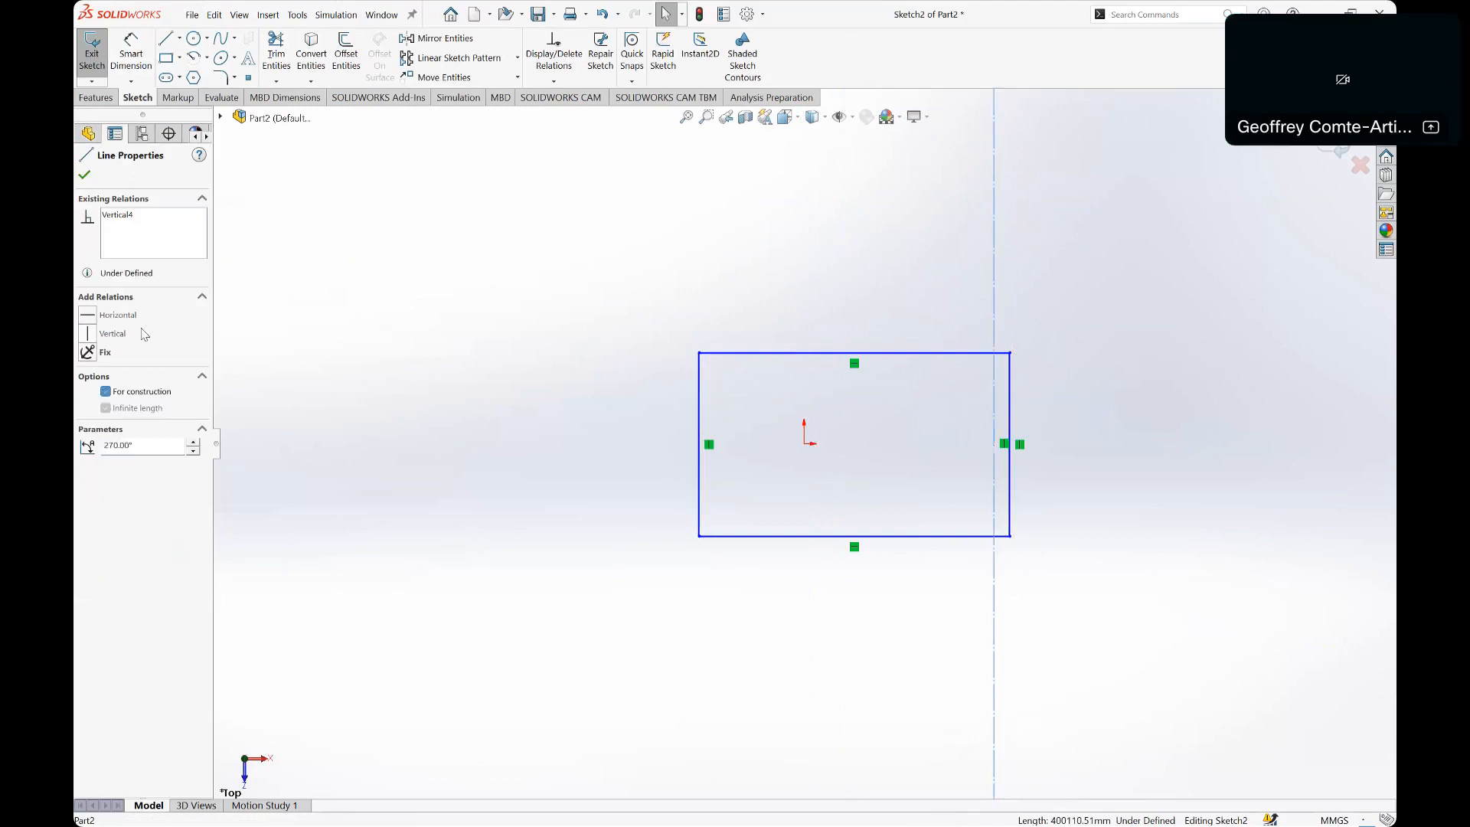
Step: Add a Coincident relation between the vertical construction line and the origin
click(1054, 260)
click(994, 329)
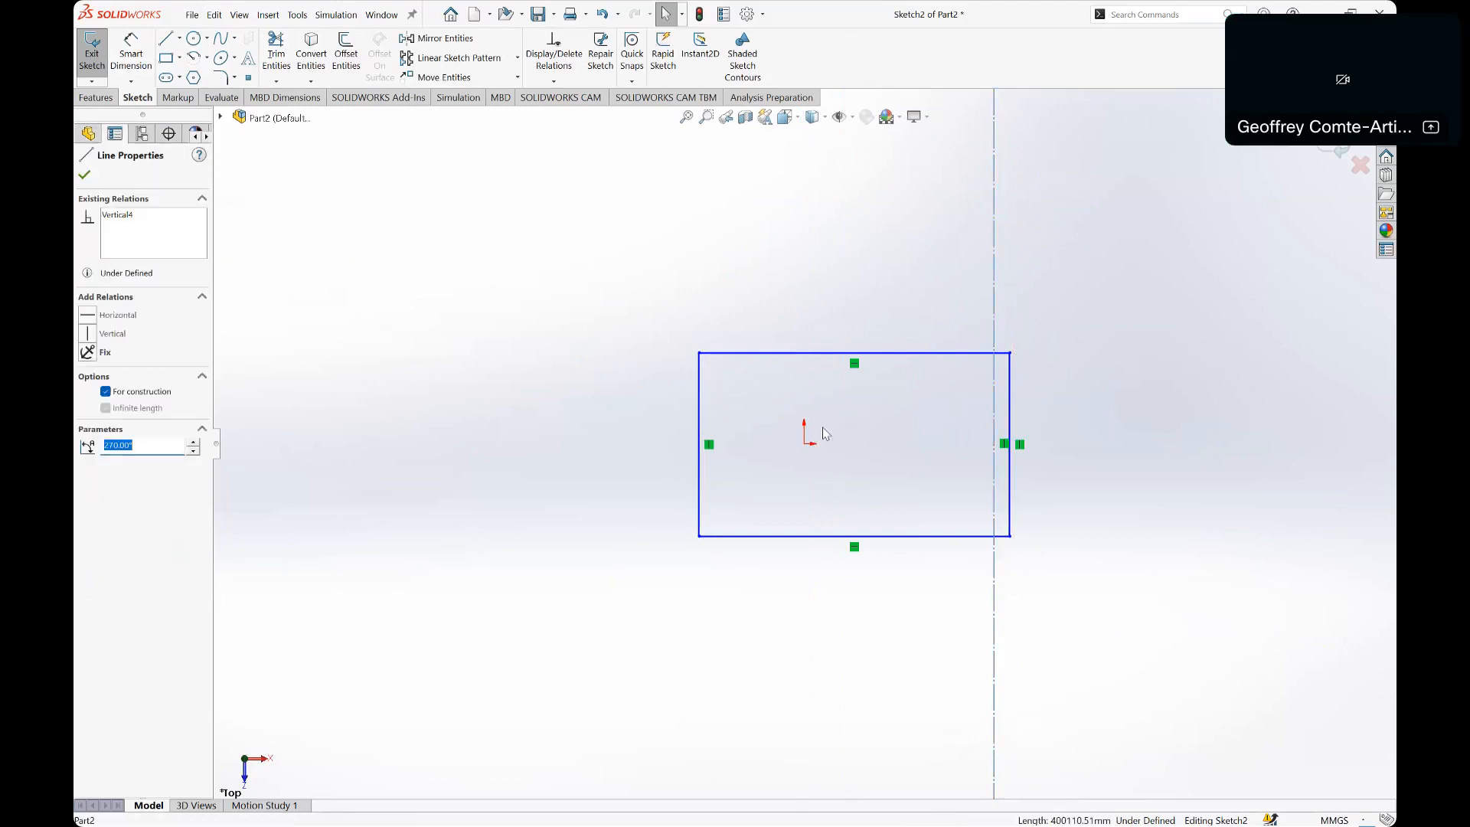
ctrl+click(805, 445)
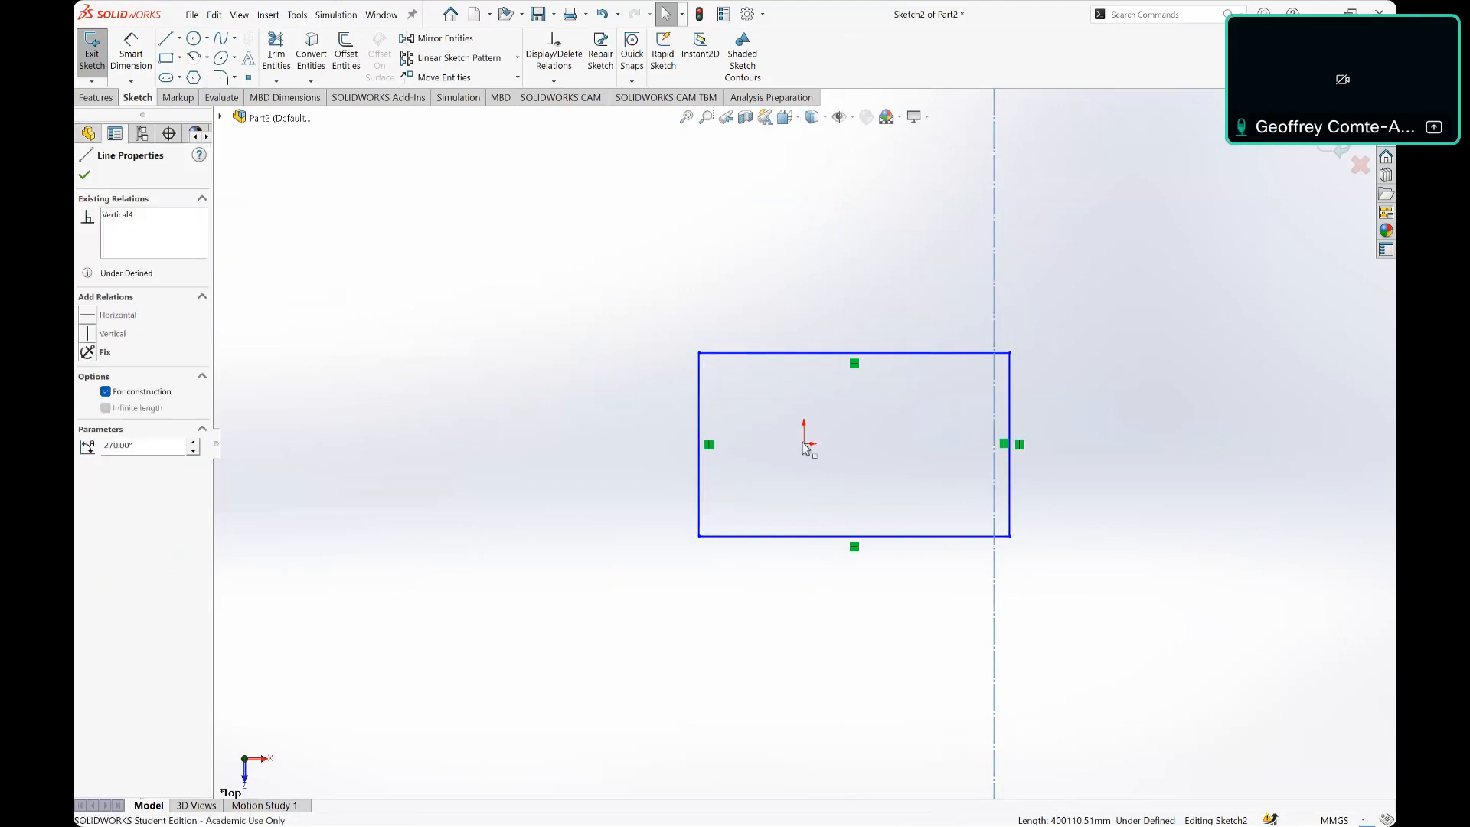
ctrl+click(805, 445)
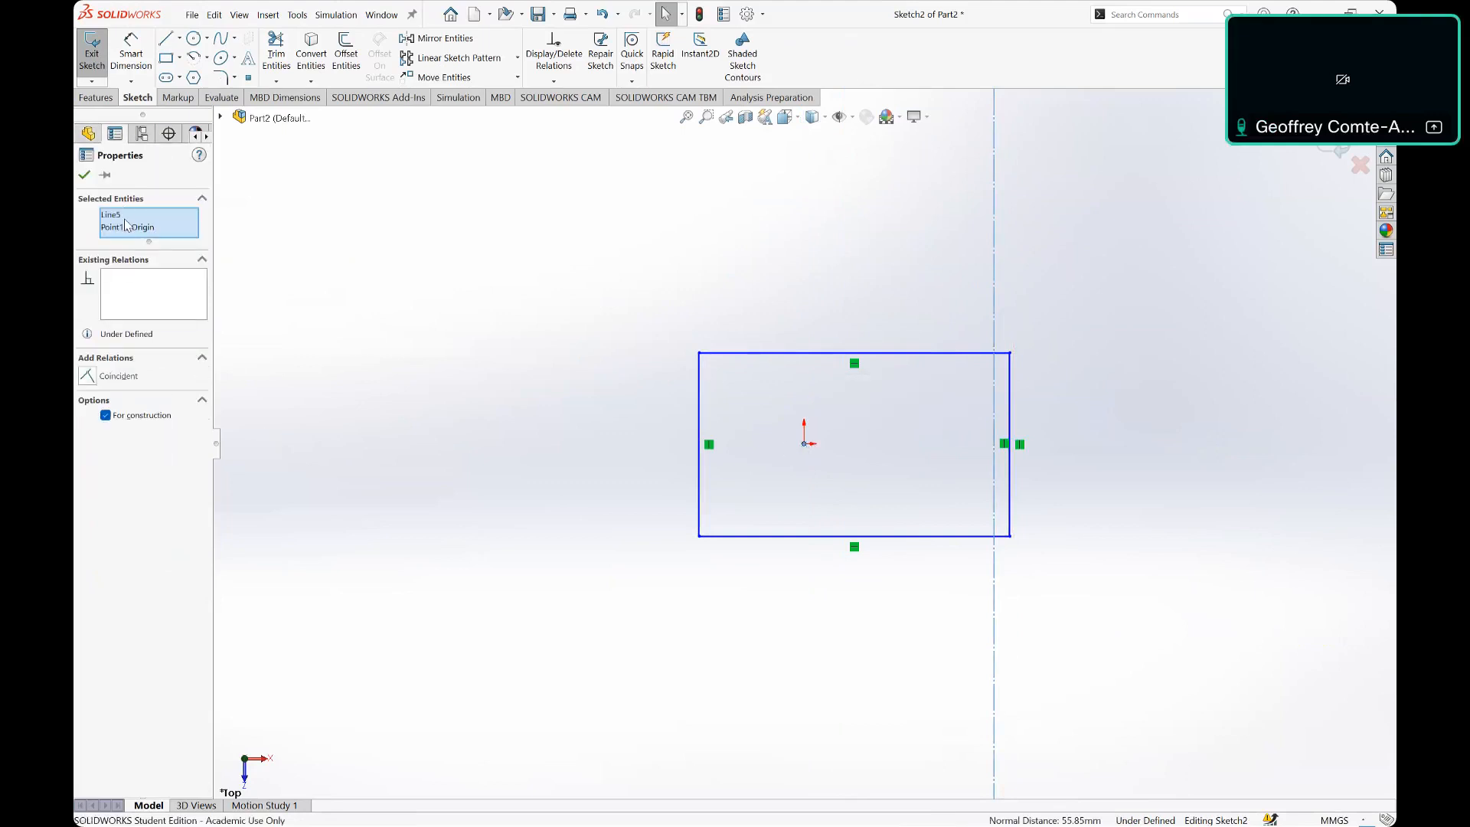
click(127, 383)
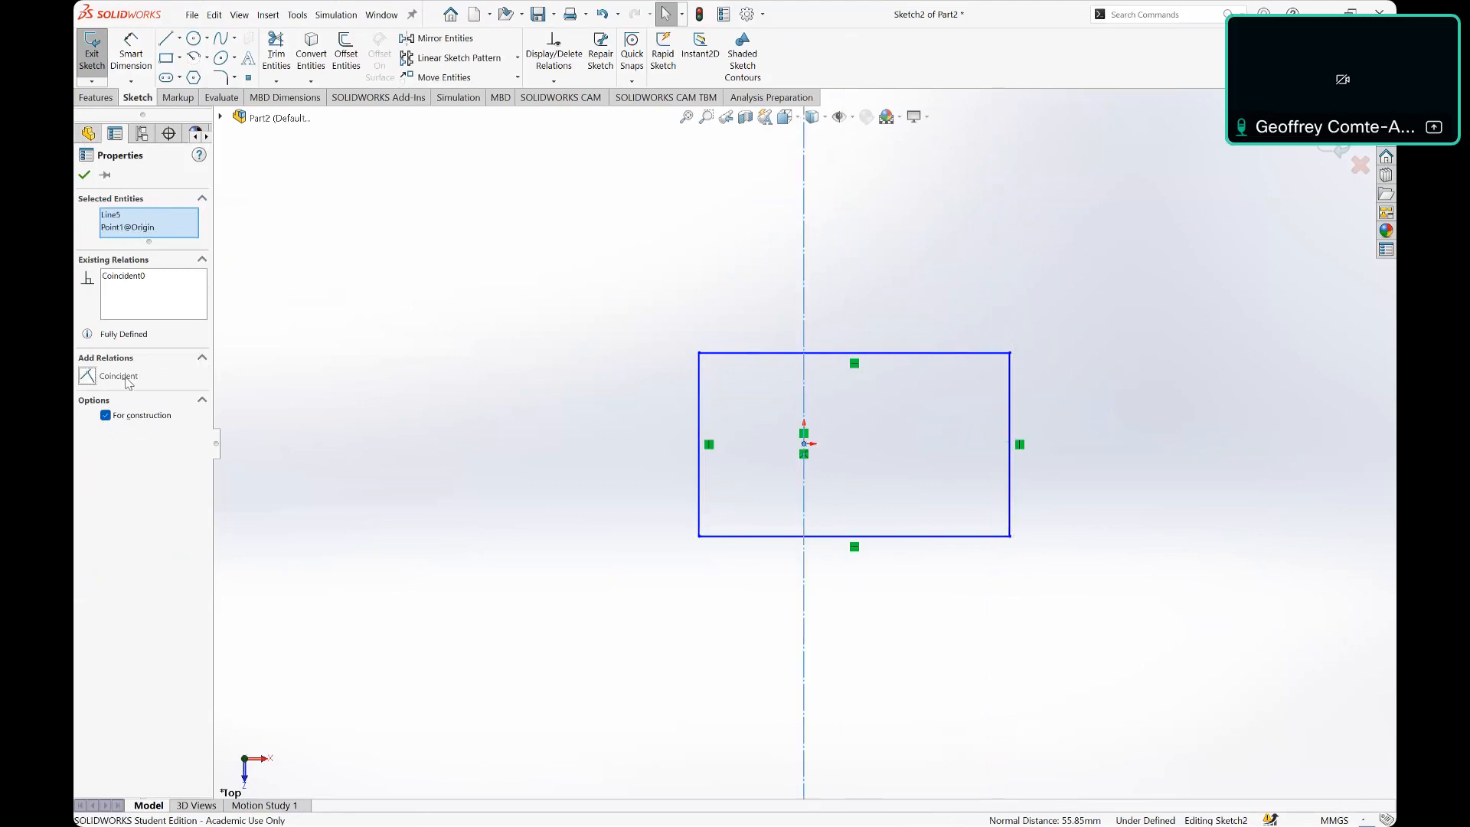
click(545, 453)
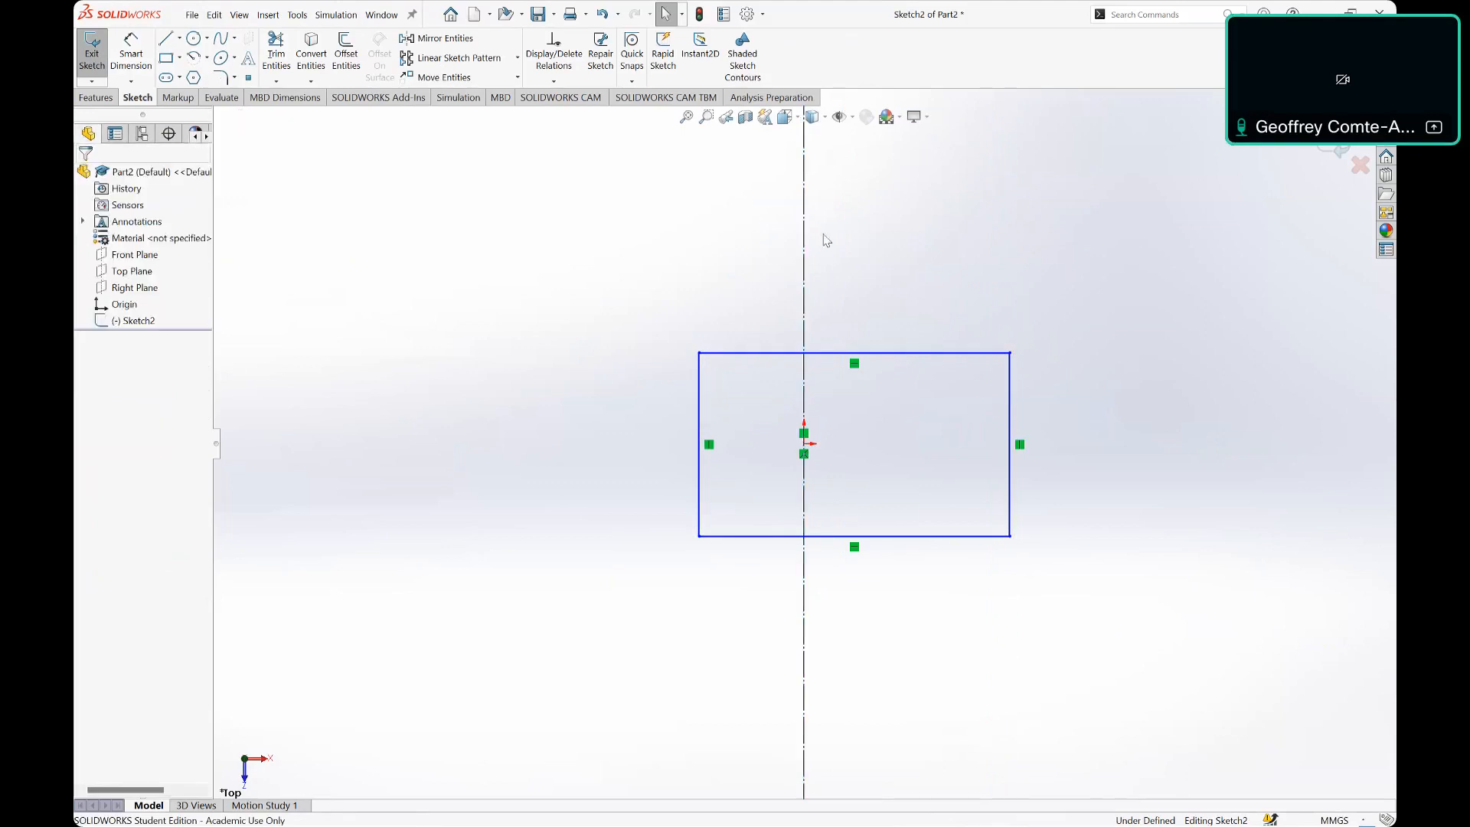
Step: Select the vertical construction line to check its relations and whether it is fully defined
click(804, 214)
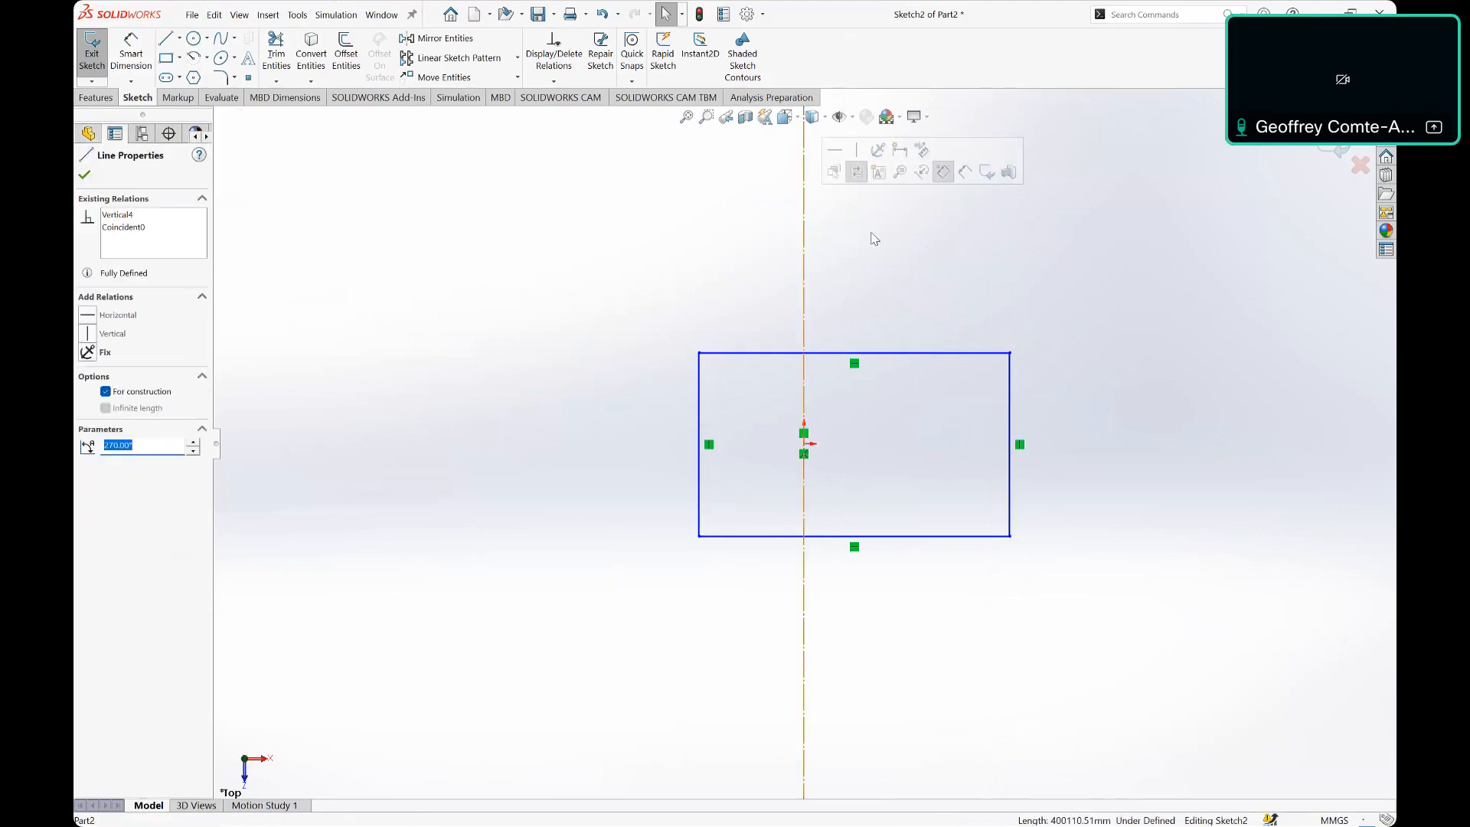
click(838, 241)
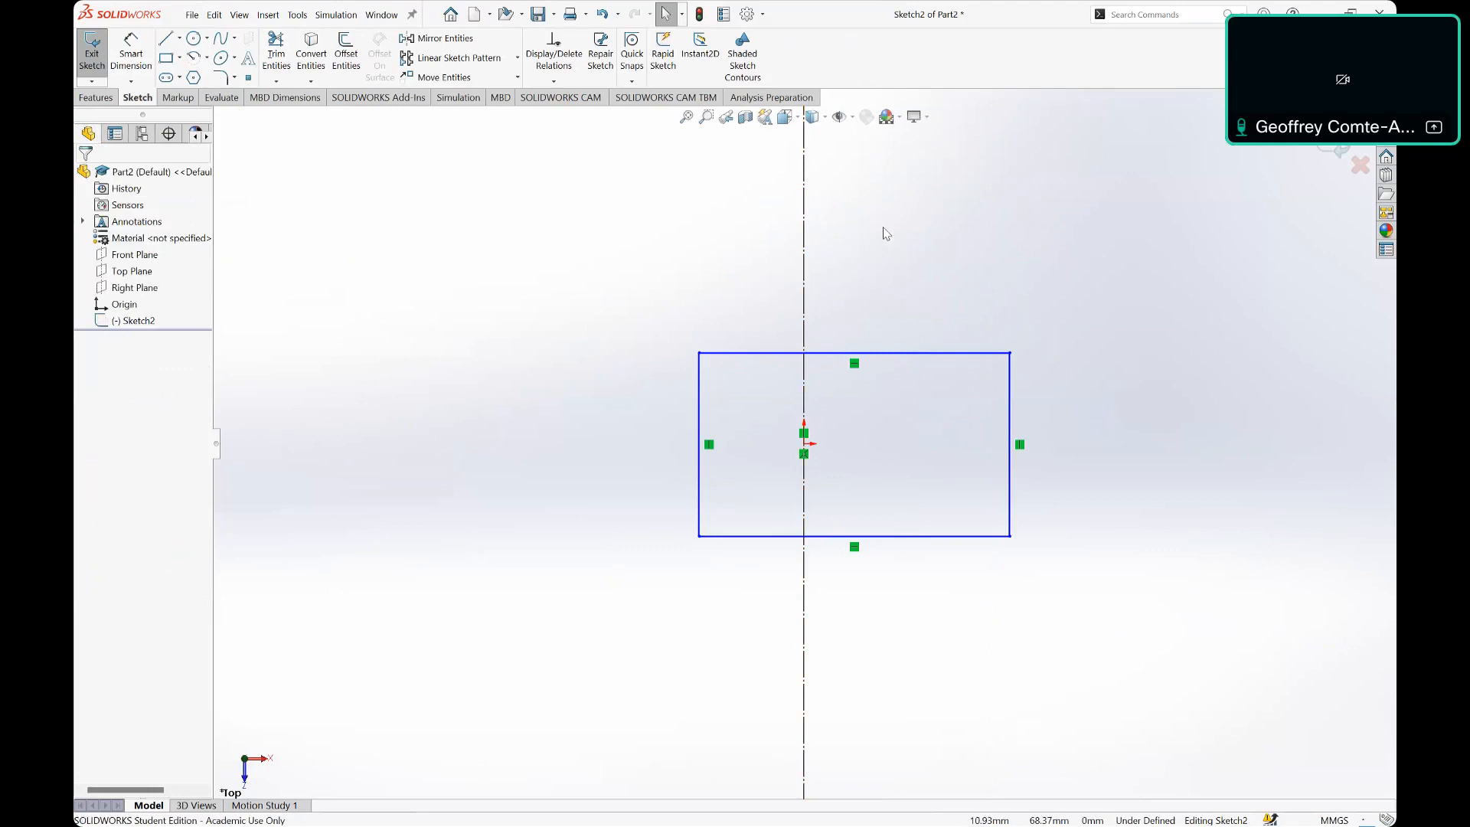
click(805, 223)
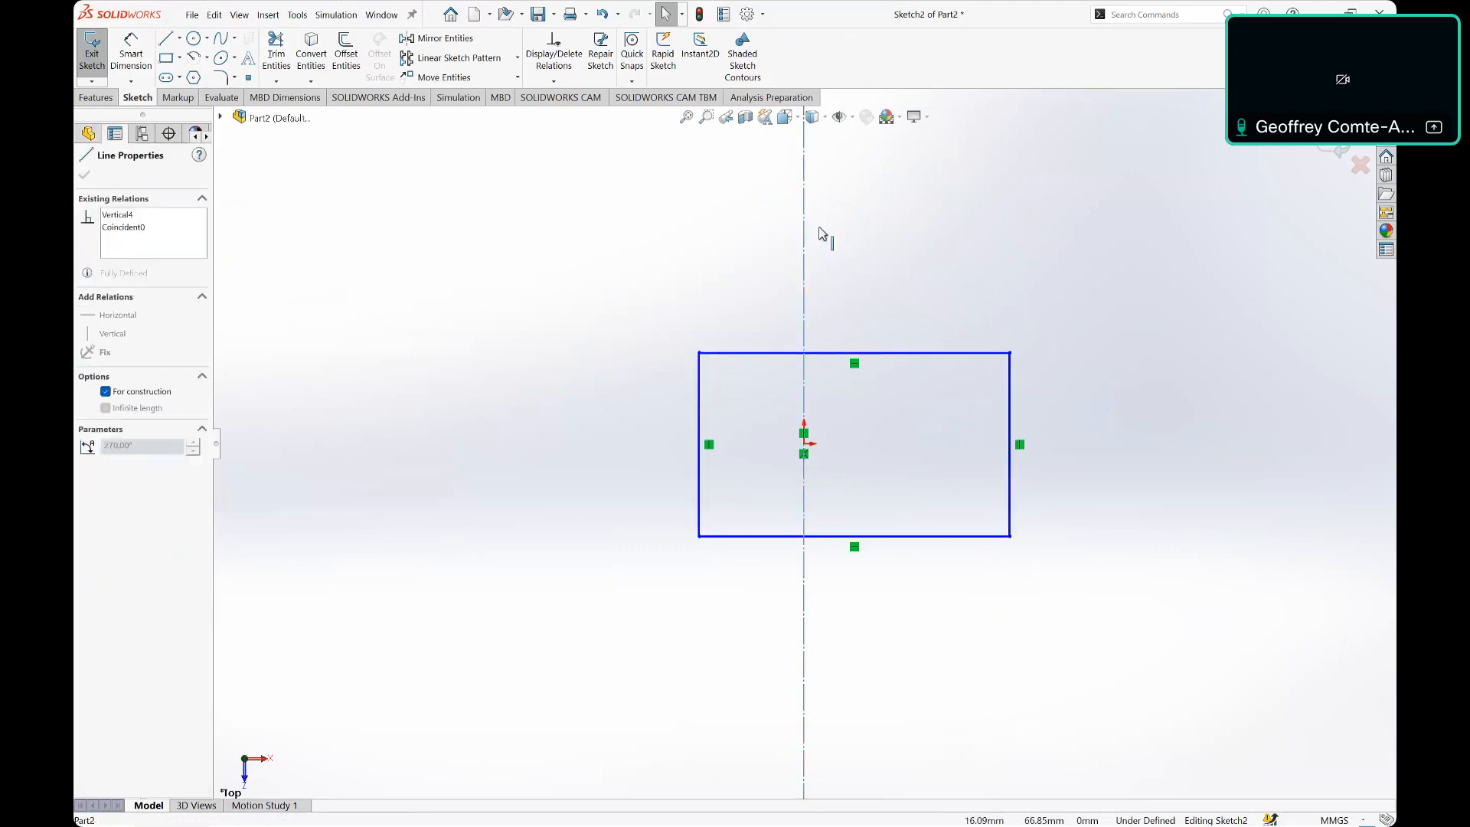
Step: Move the rectangle's top edge slightly down and clear the selection
click(910, 360)
drag(907, 353, 876, 359)
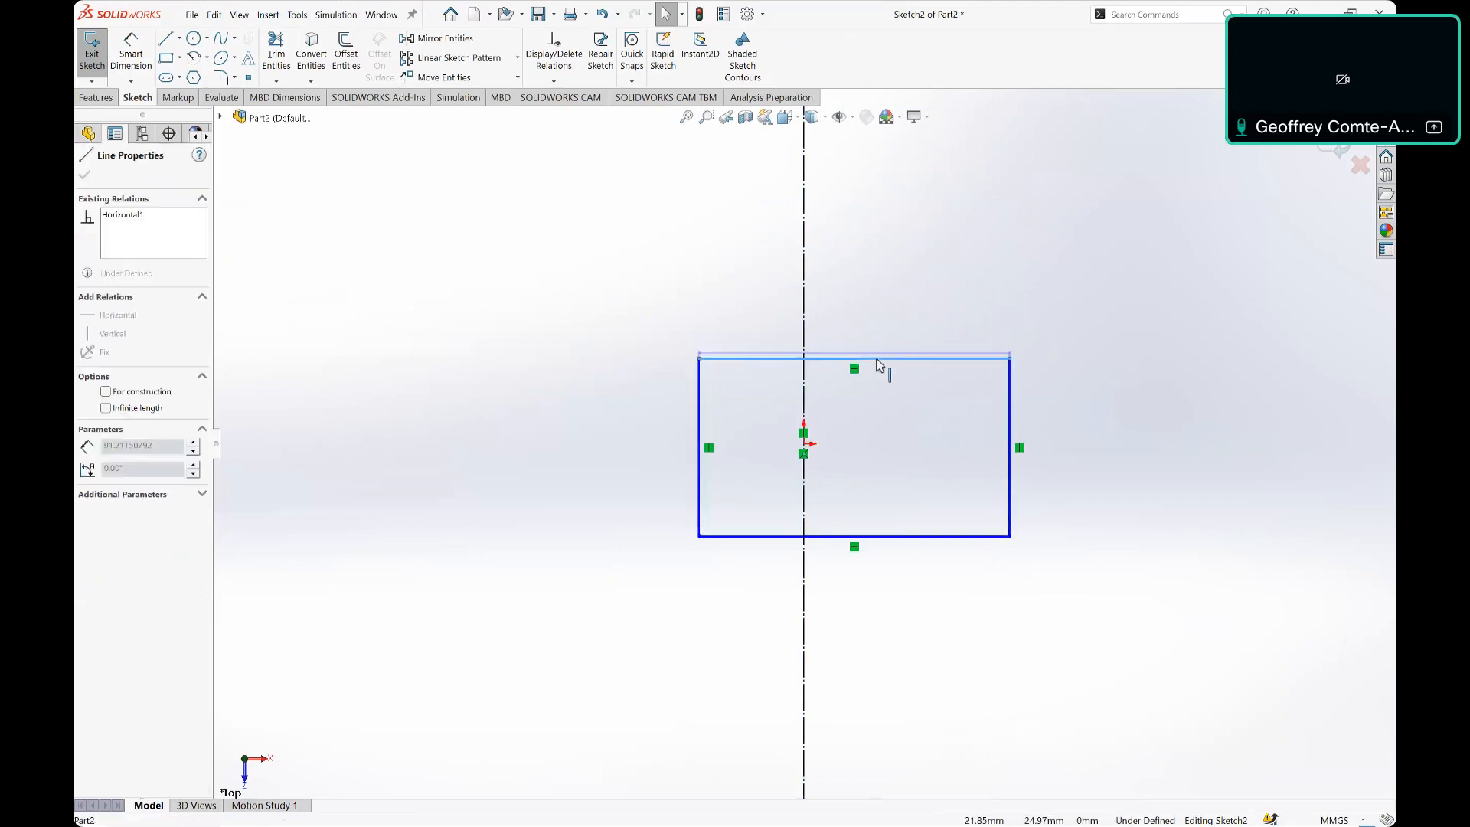
click(531, 215)
Step: Sketch a nearly horizontal line about 206 mm long across the rectangle, just above the origin
click(166, 40)
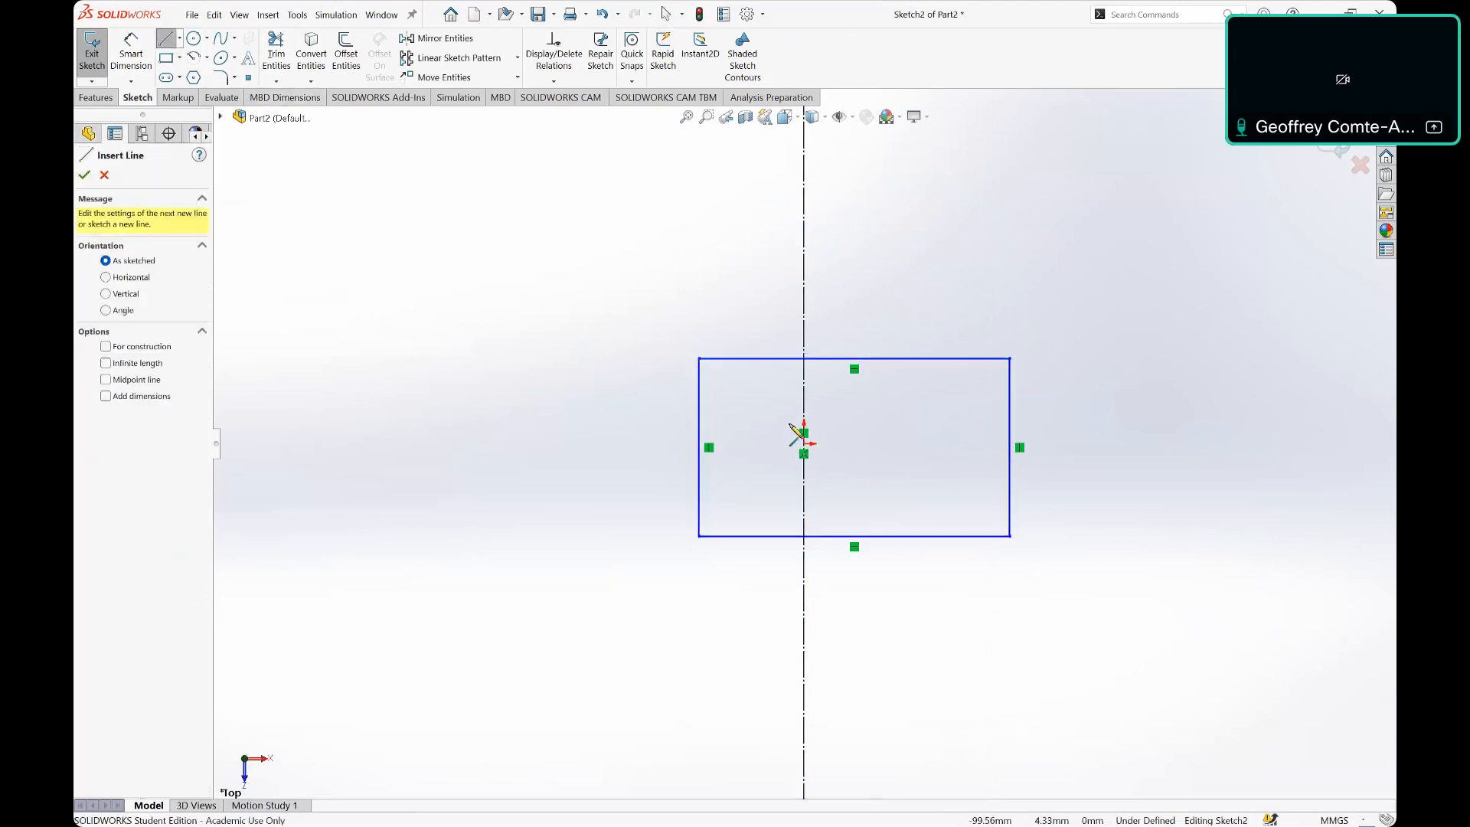
click(465, 429)
double_click(1167, 433)
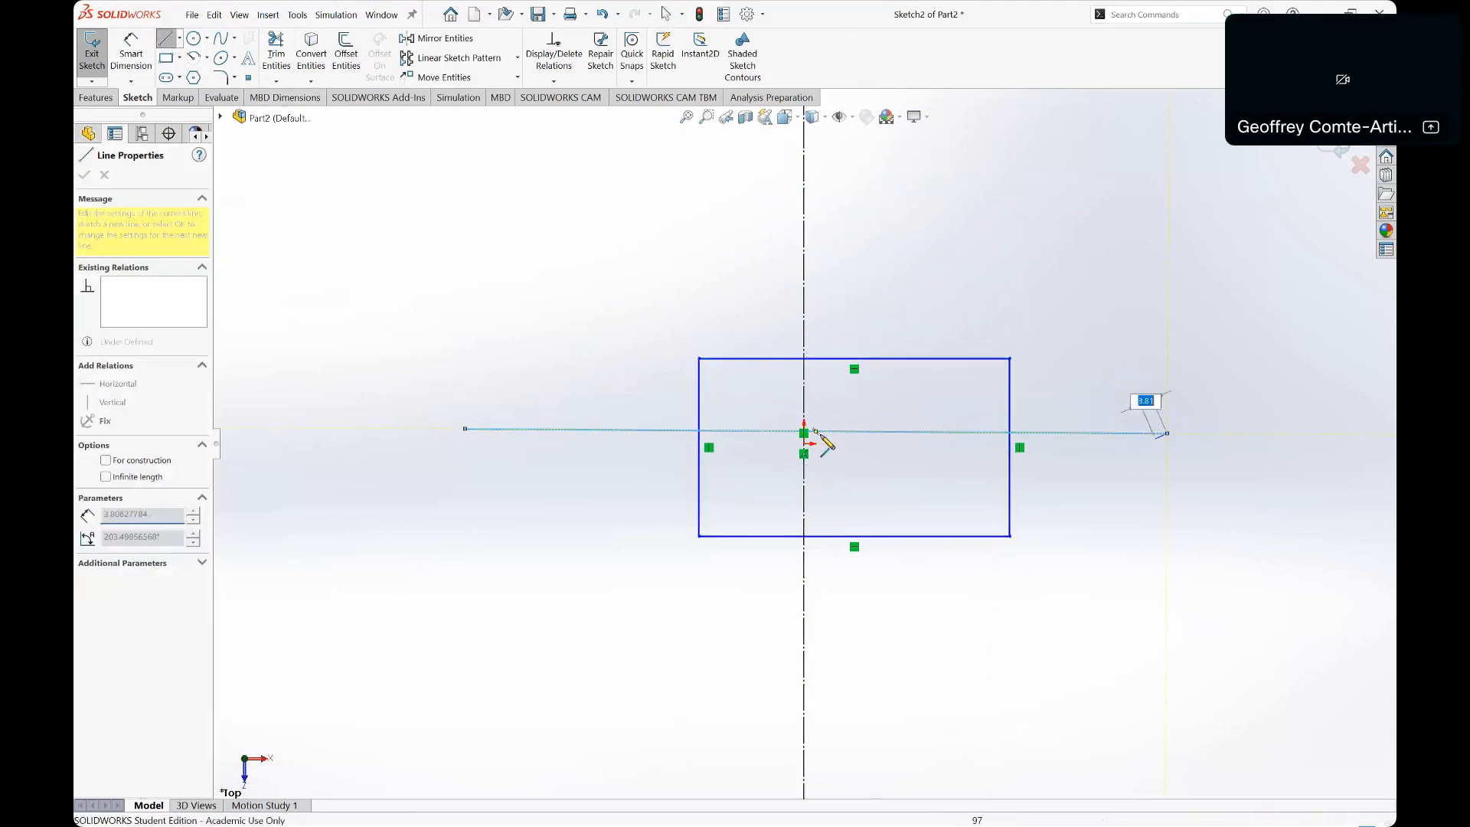
key(Escape)
Step: Make the new line an infinite-length construction line and add a Horizontal relation to it
click(520, 431)
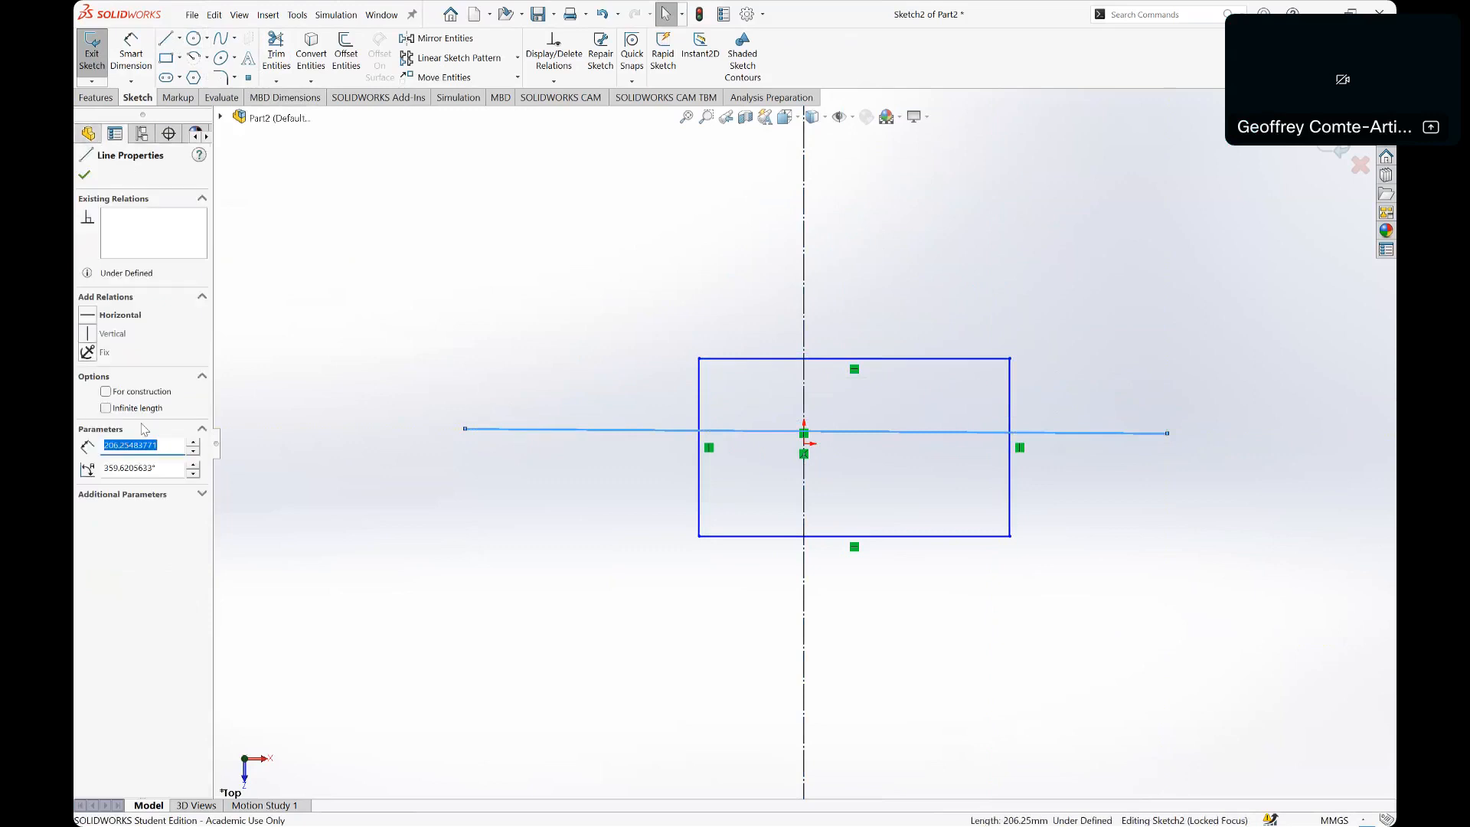
click(142, 391)
click(142, 411)
click(87, 314)
click(501, 375)
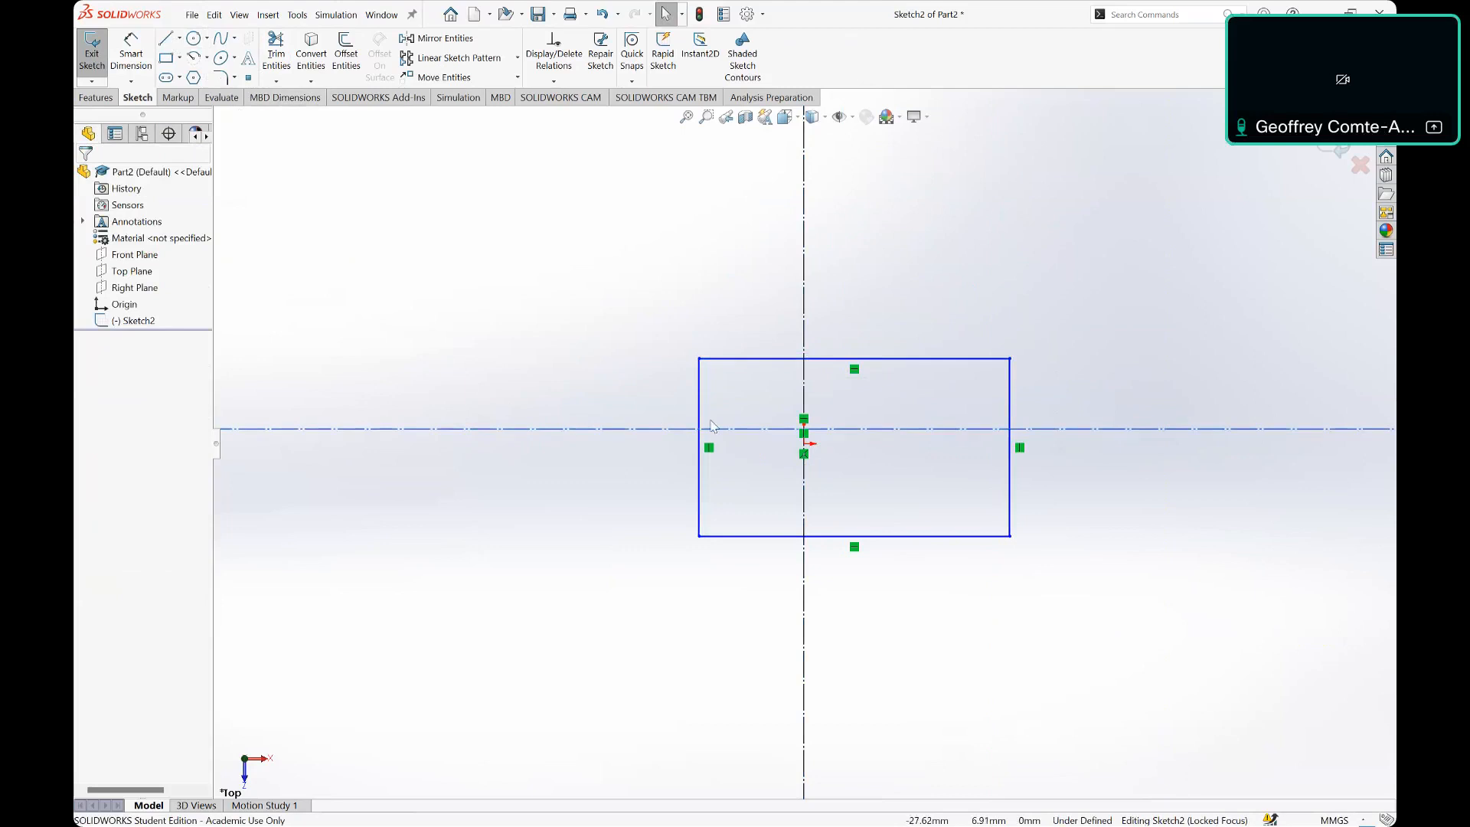
Step: Add a Coincident relation between the horizontal construction line and the origin
click(641, 433)
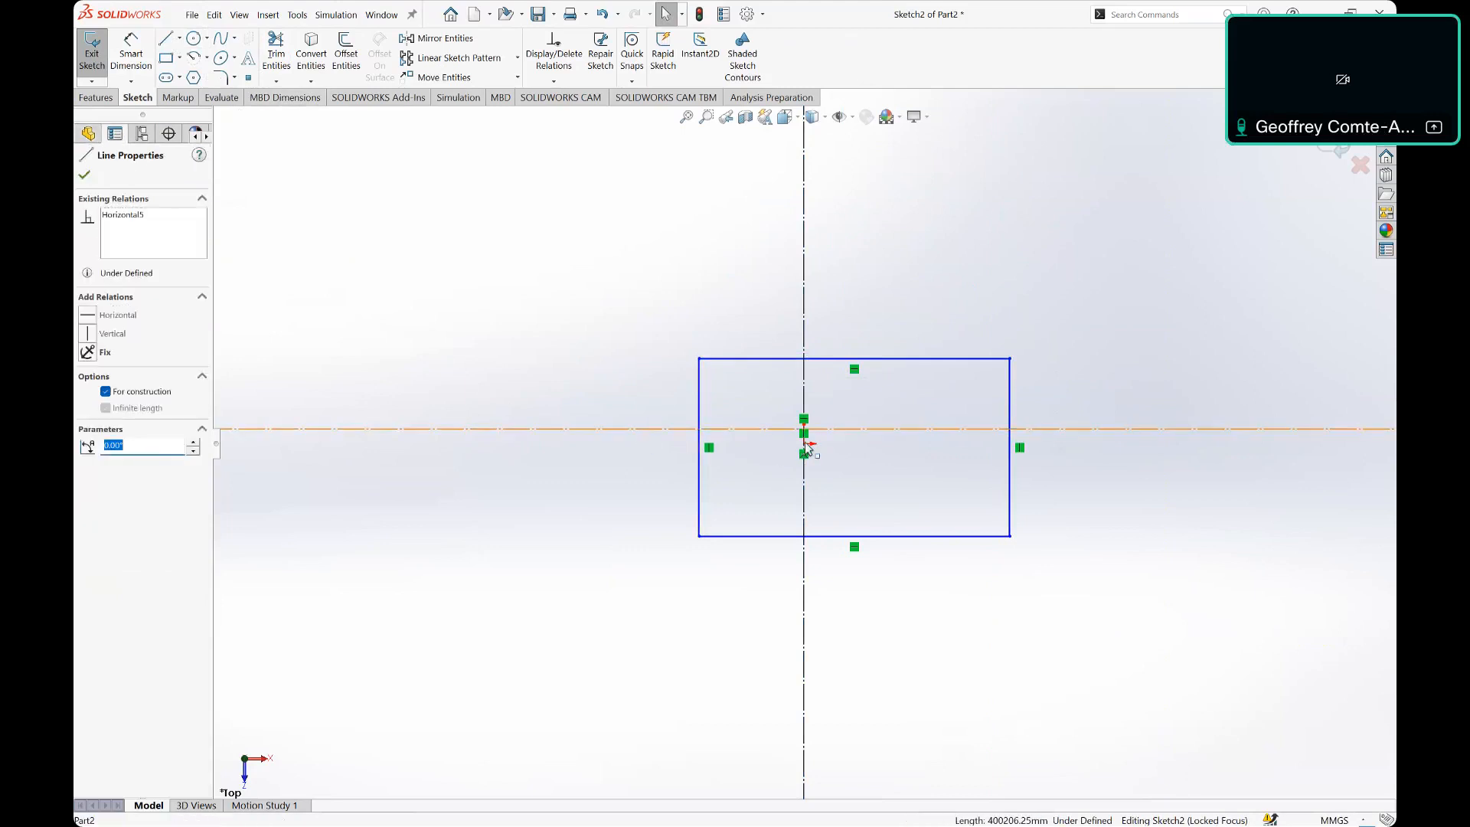
ctrl+click(804, 452)
click(121, 376)
click(498, 385)
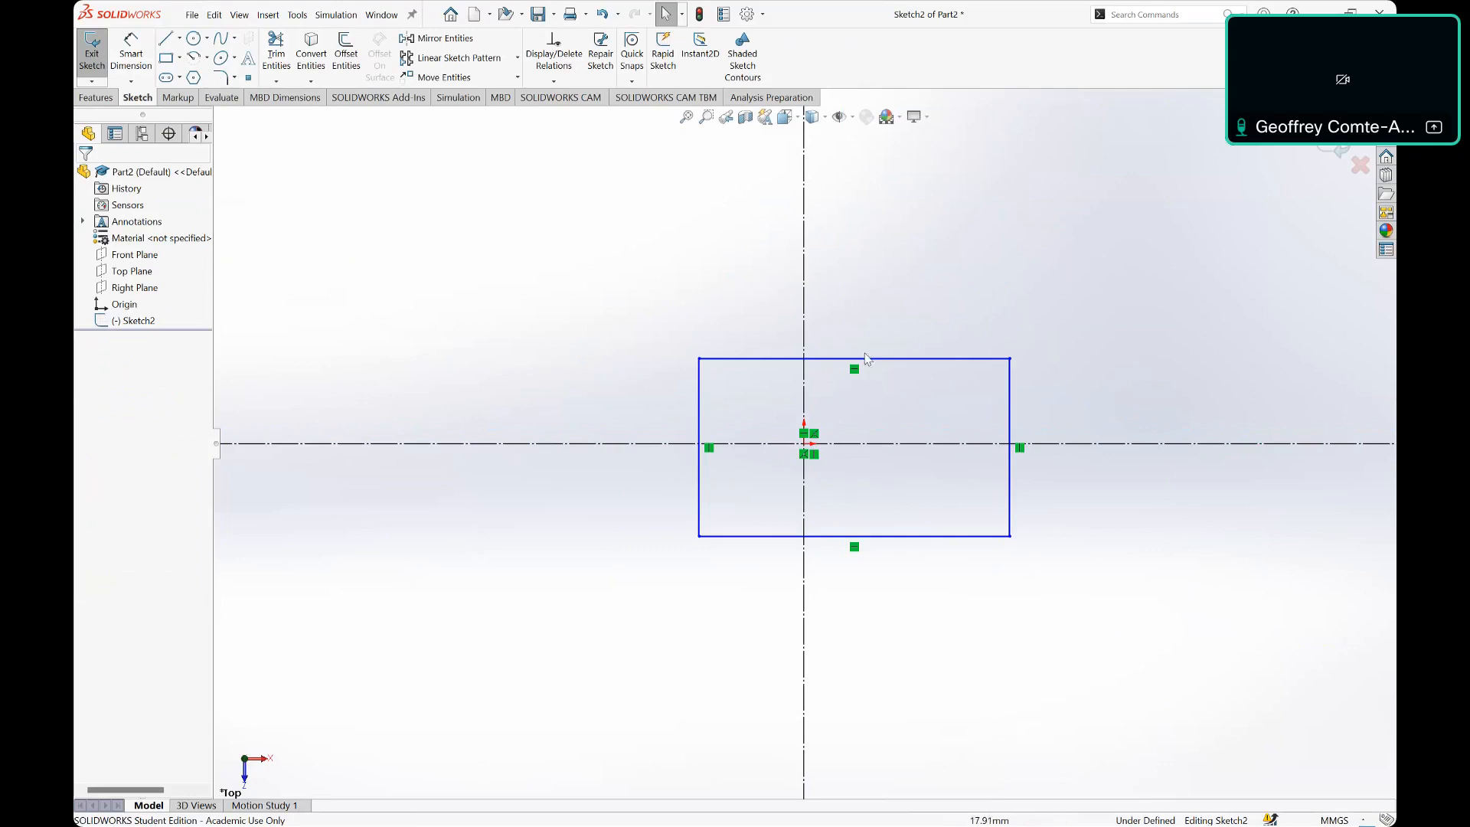
Step: Move the rectangle's top edge down near the horizontal construction line and back up to test its freedom
drag(873, 360, 873, 430)
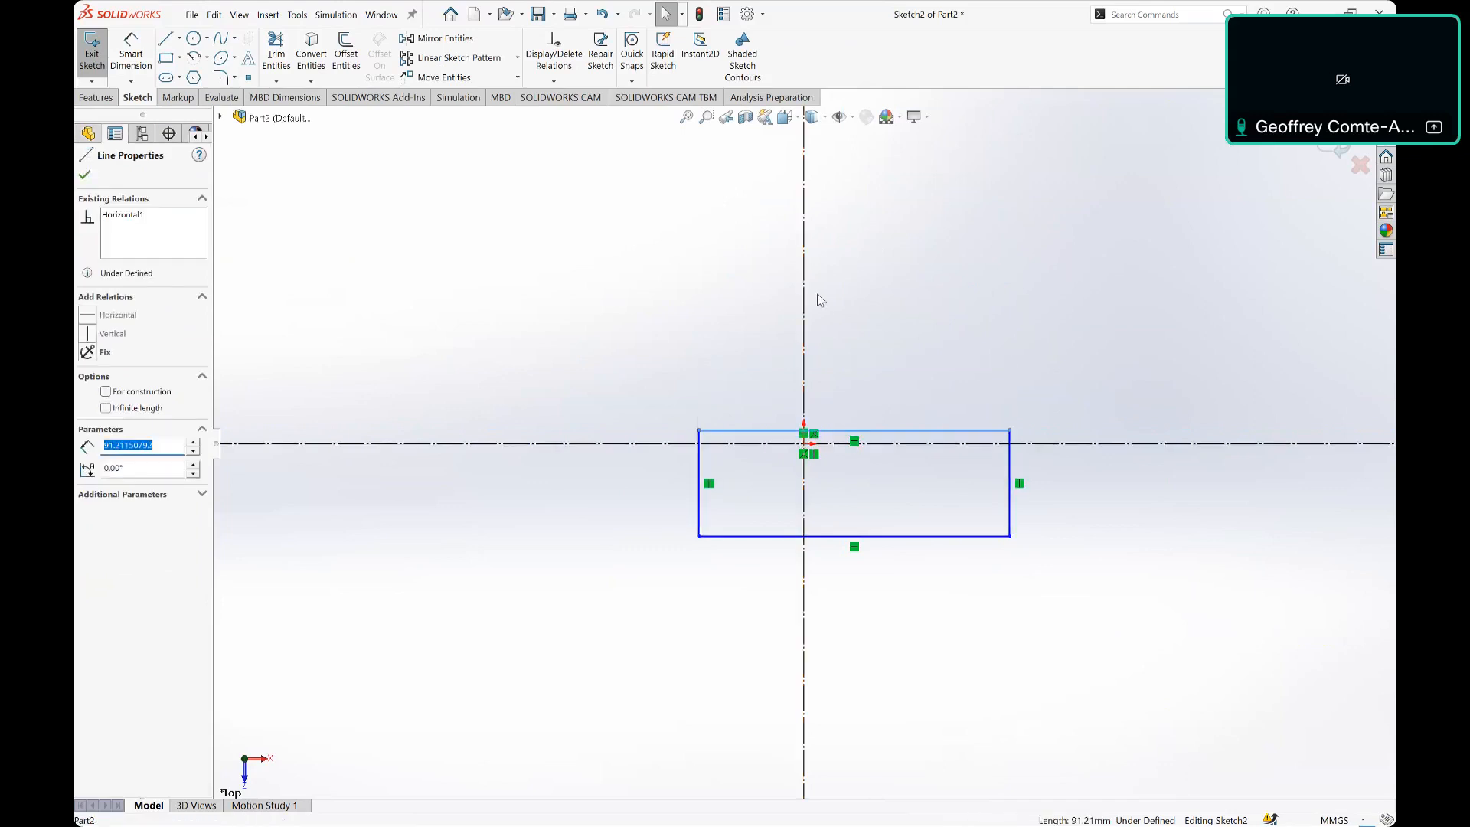
click(934, 366)
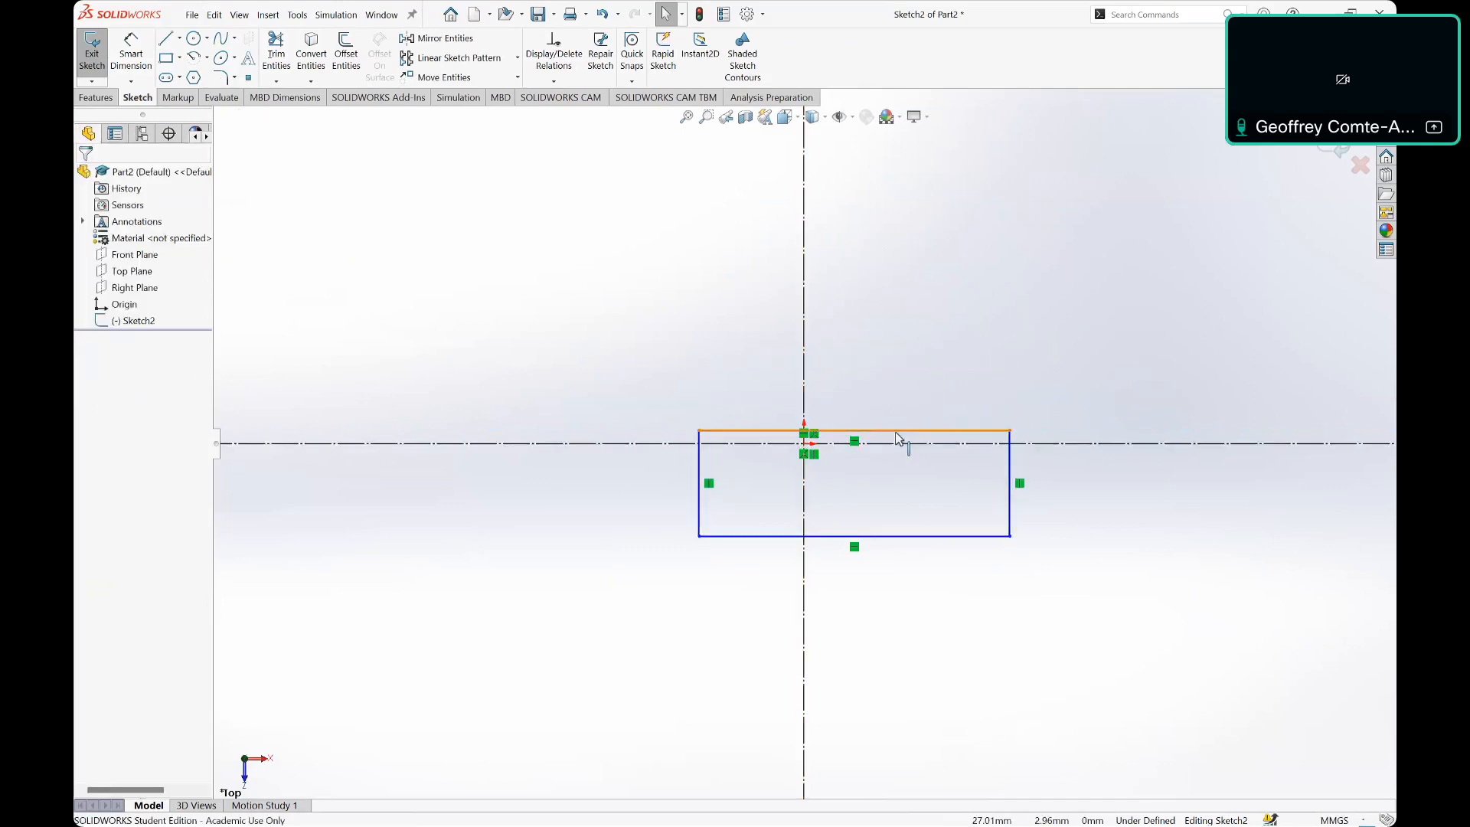
drag(914, 430, 908, 324)
click(493, 275)
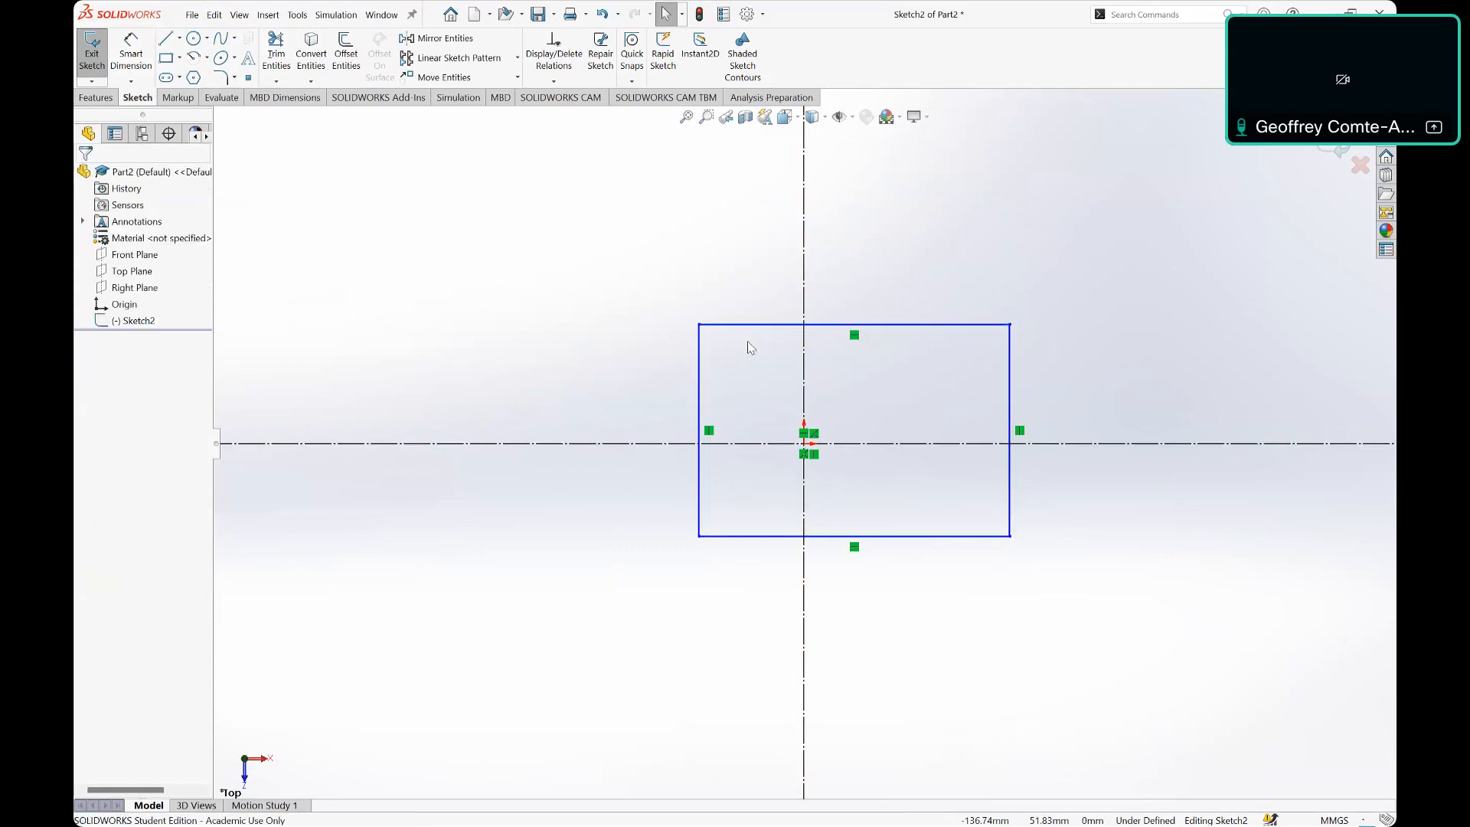
Step: Make the rectangle's top and bottom edges symmetric about the horizontal construction line
click(766, 325)
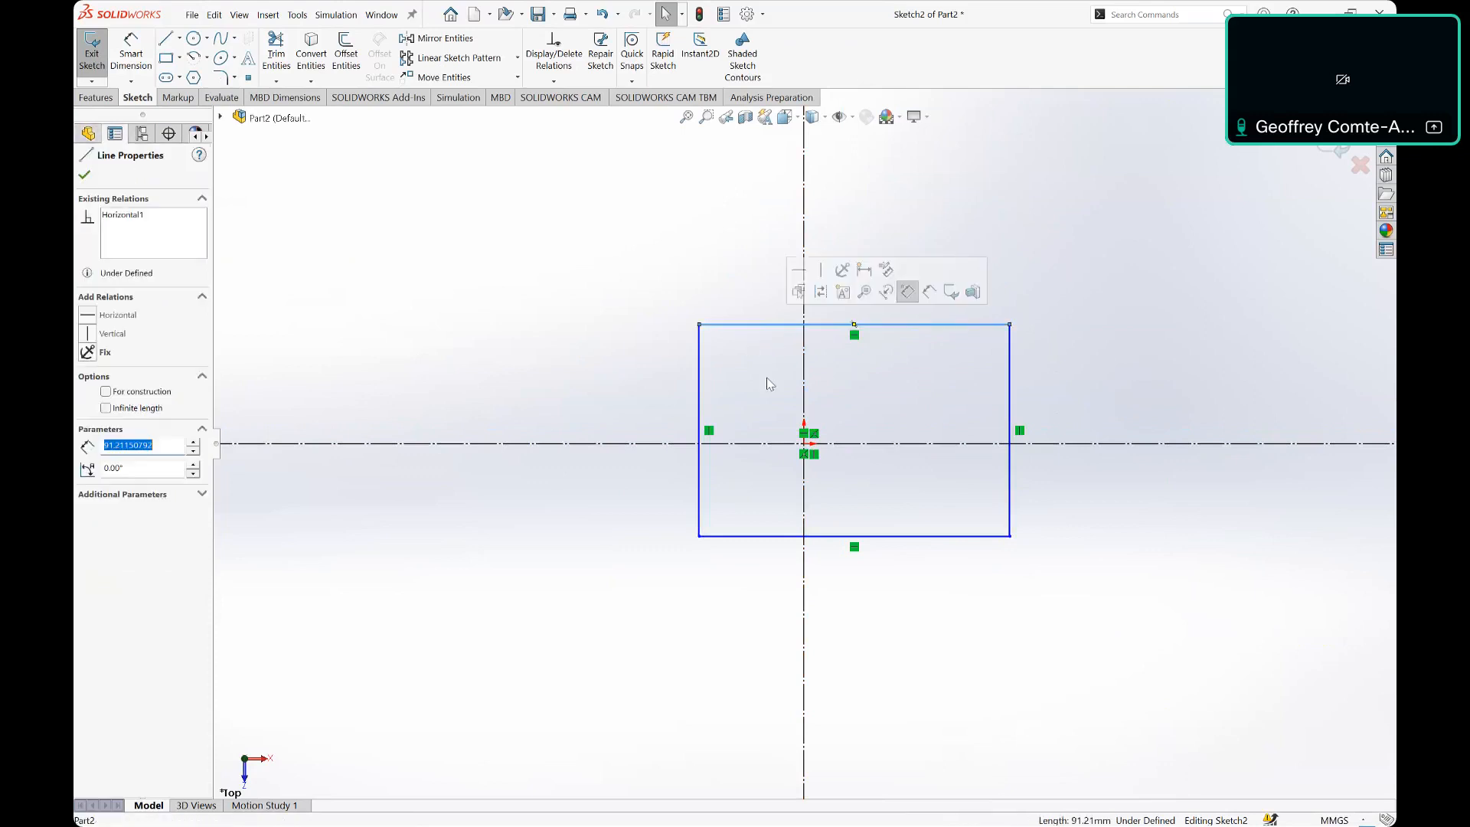
ctrl+click(754, 444)
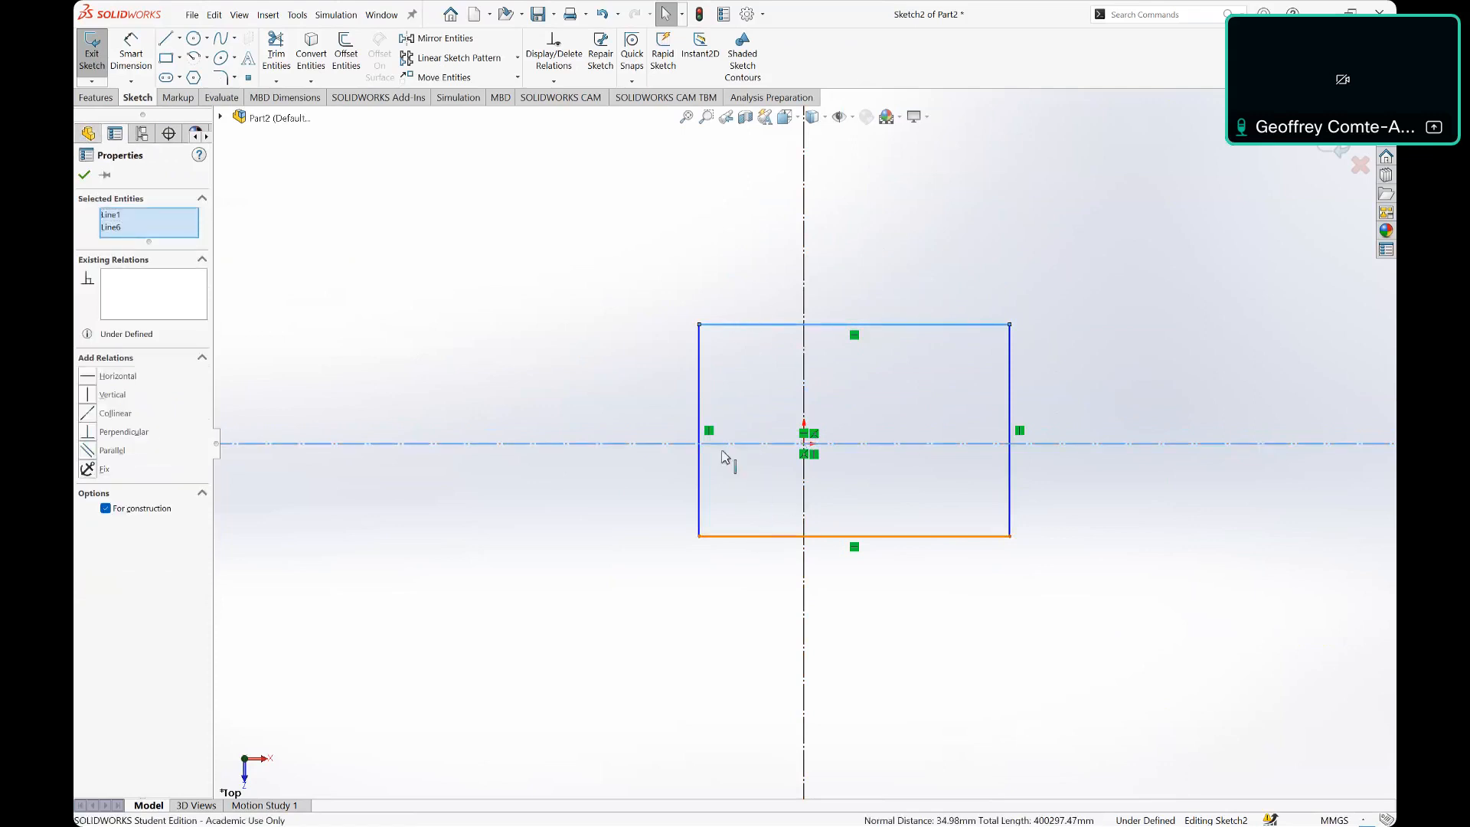
ctrl+click(761, 536)
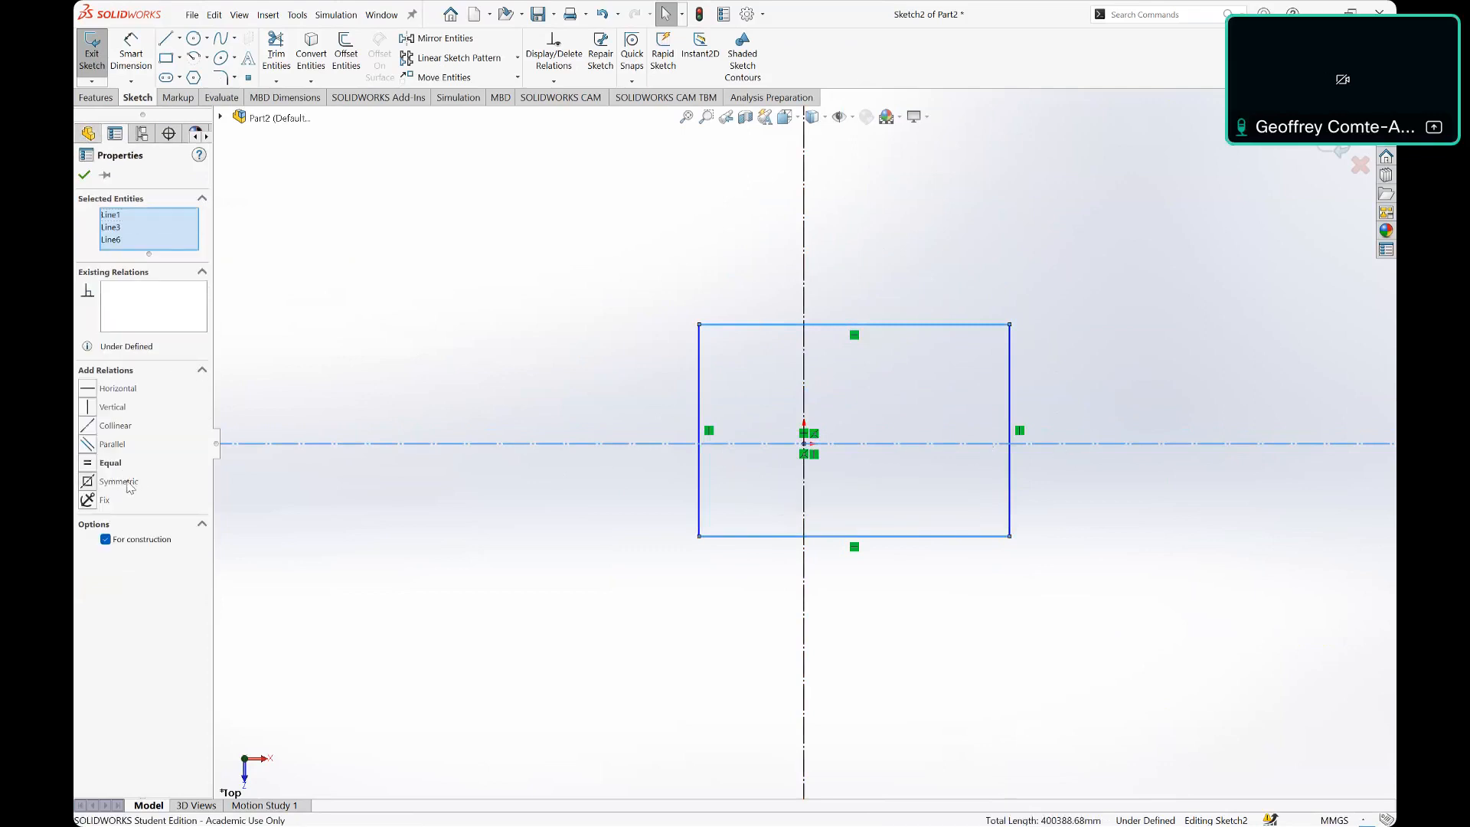
click(118, 481)
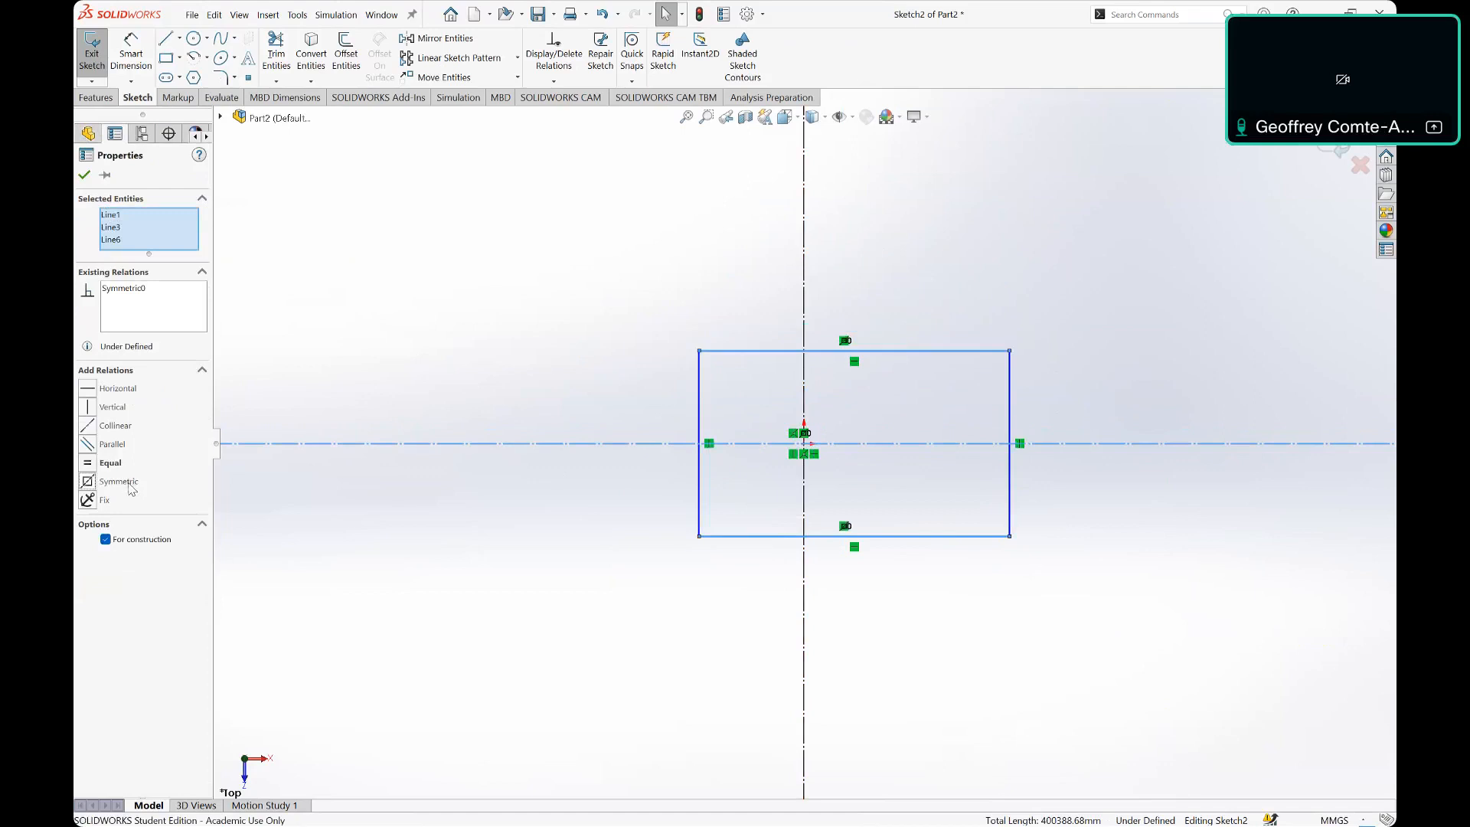
Step: Move the rectangle's top edge upward to test the symmetry about the horizontal construction line
click(696, 324)
drag(720, 351, 753, 322)
key(Escape)
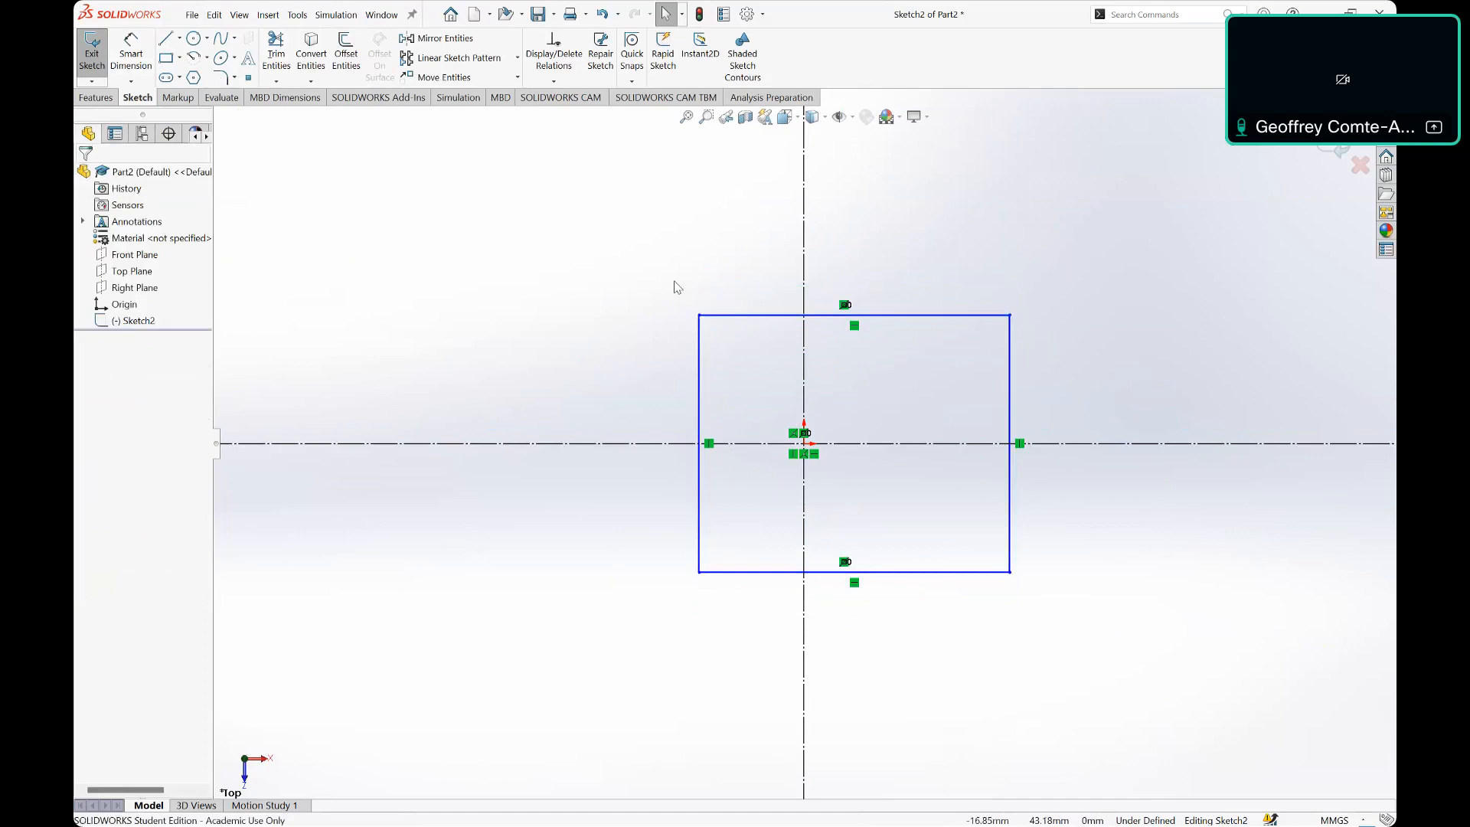
Step: Make the rectangle's left and right edges symmetric about the vertical construction line
click(701, 353)
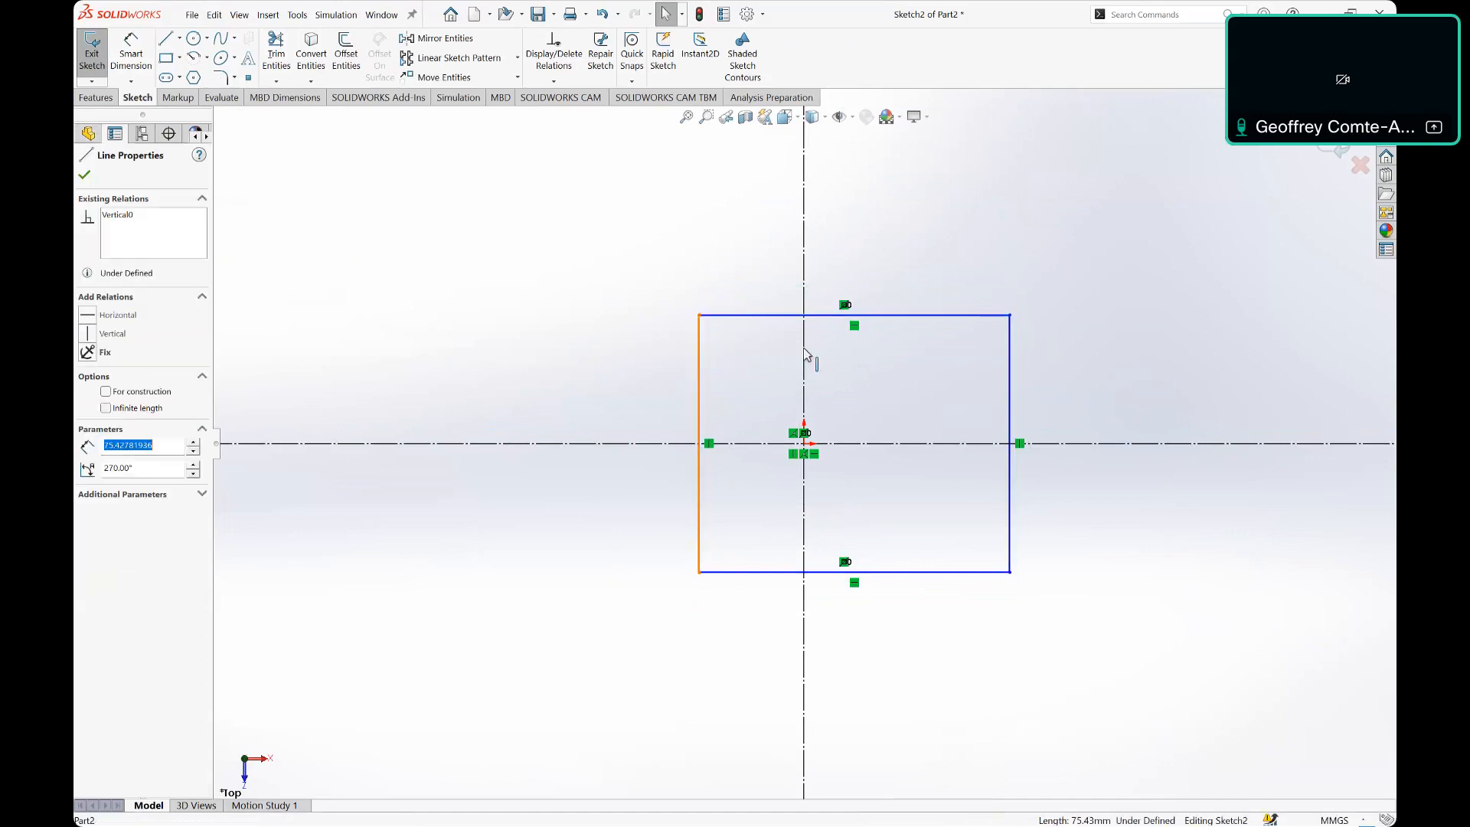
ctrl+click(805, 360)
ctrl+click(1010, 360)
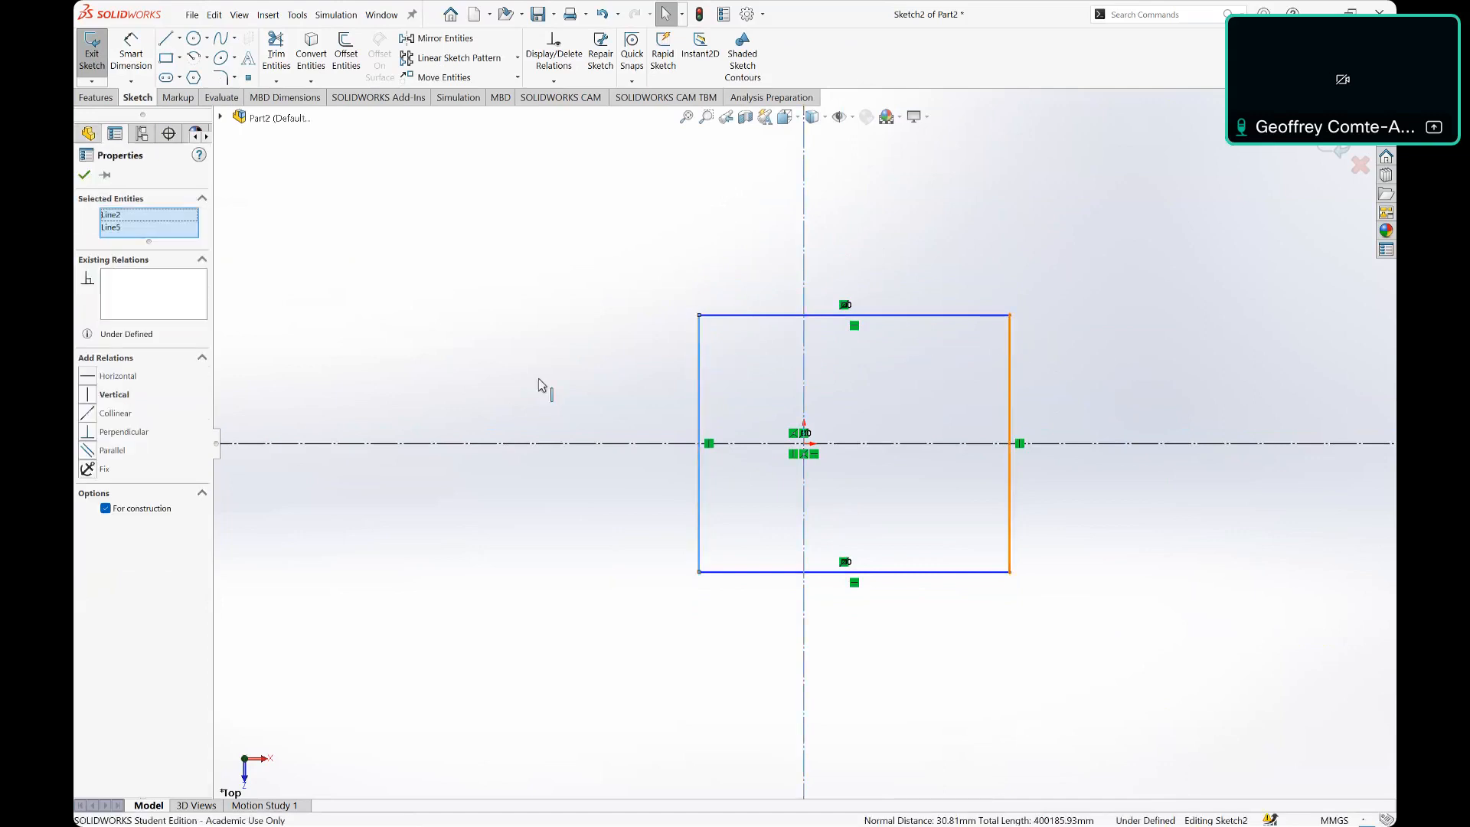
click(119, 482)
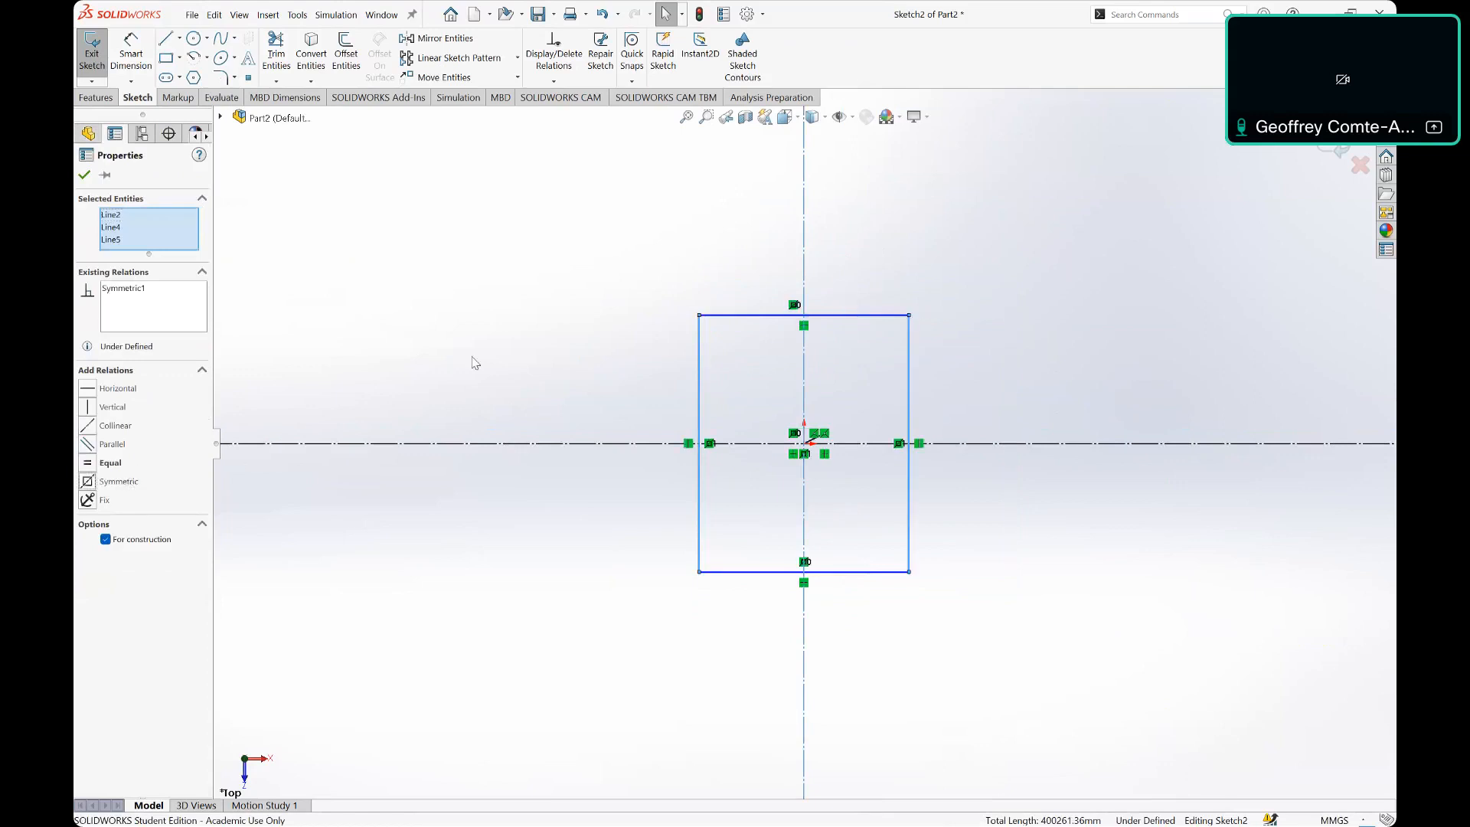
Step: Resize the rectangle from its upper-left corner to test the symmetry about both construction lines
key(Escape)
drag(742, 360, 694, 387)
click(606, 364)
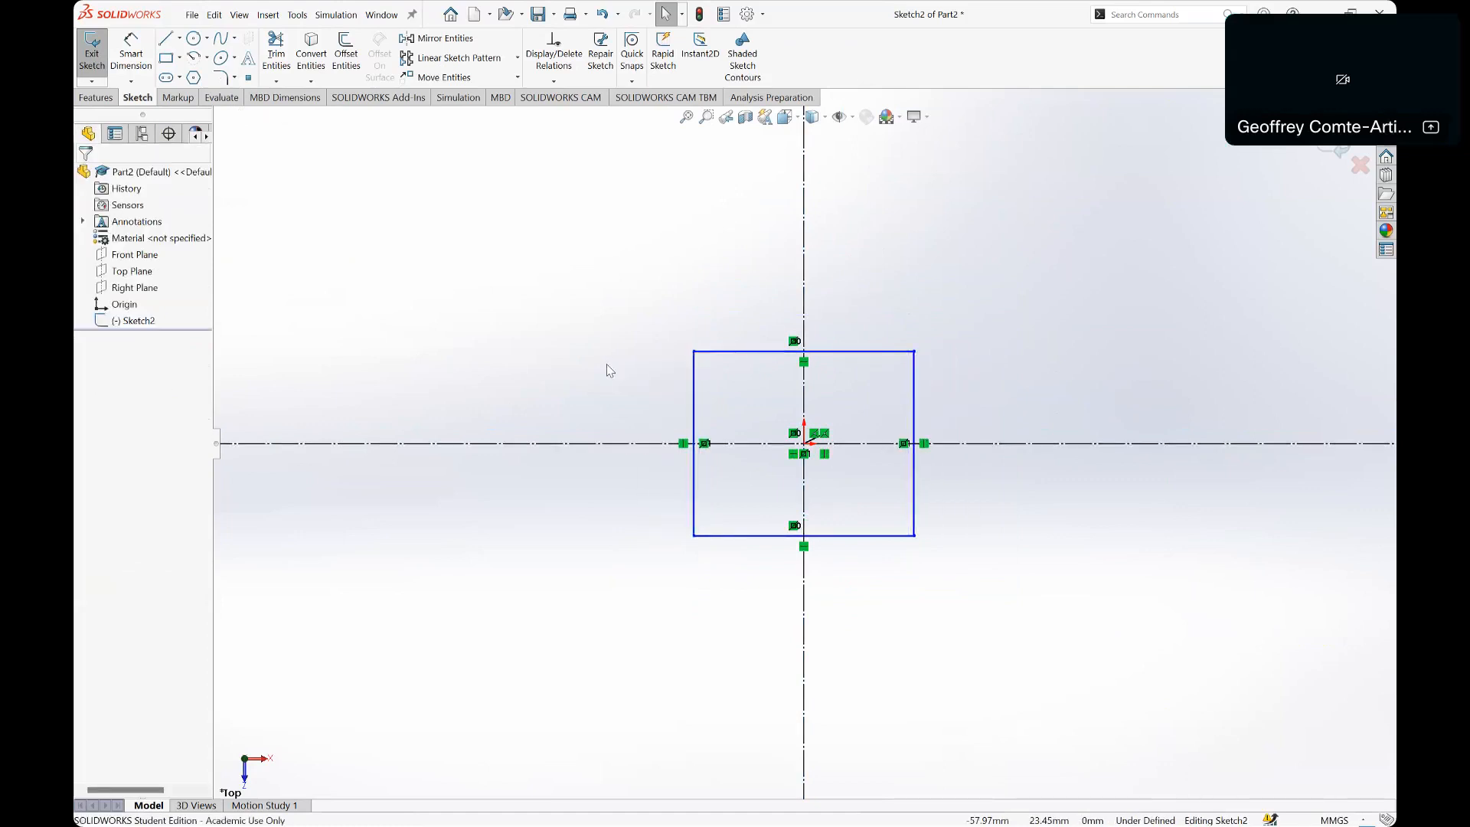
Step: Review the relation between the top and bottom edges and horizontal construction line, and test the symmetry by pulling the upper-right corner outward
click(731, 352)
click(747, 443)
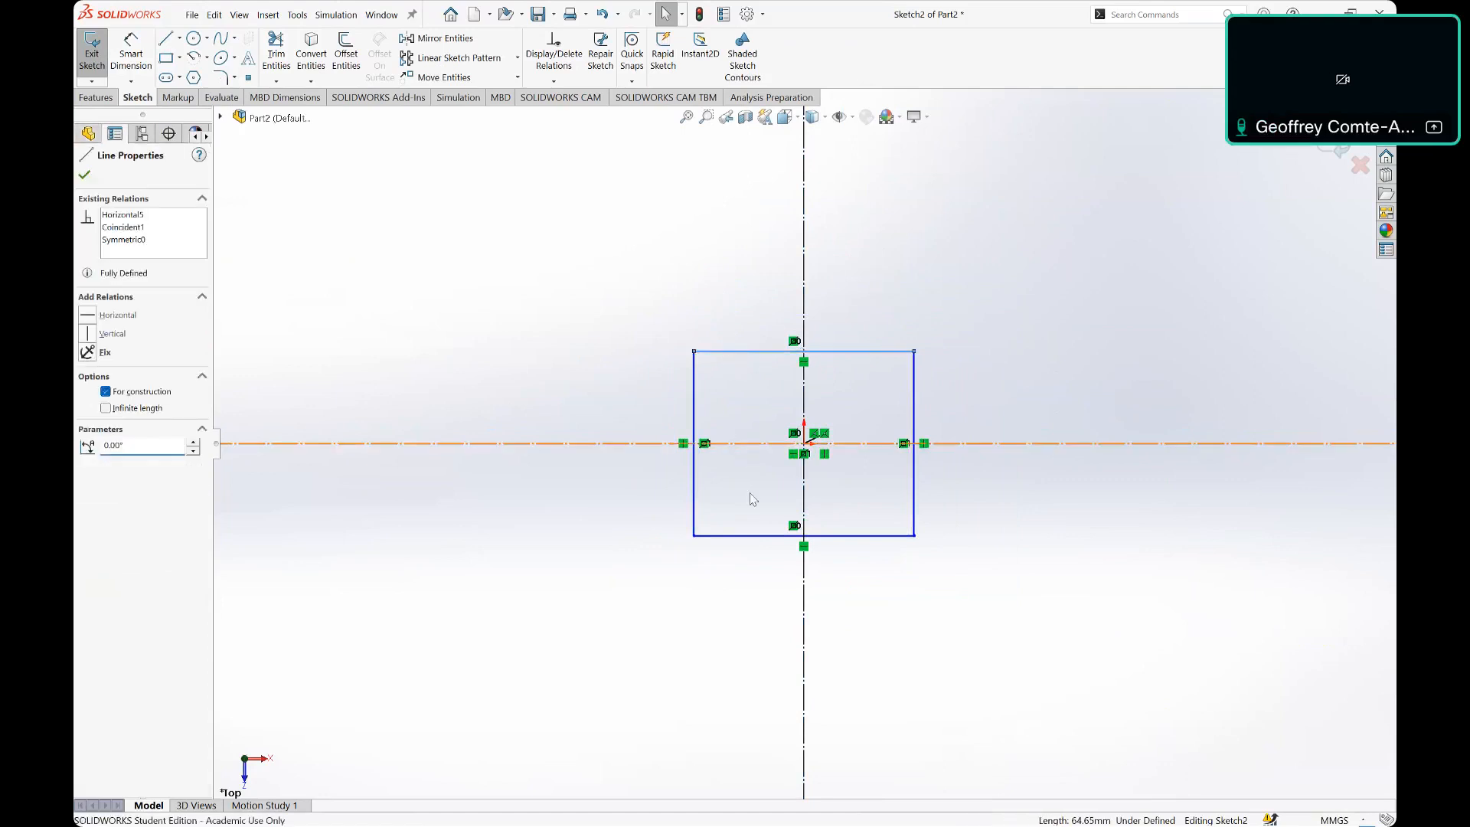
ctrl+click(758, 536)
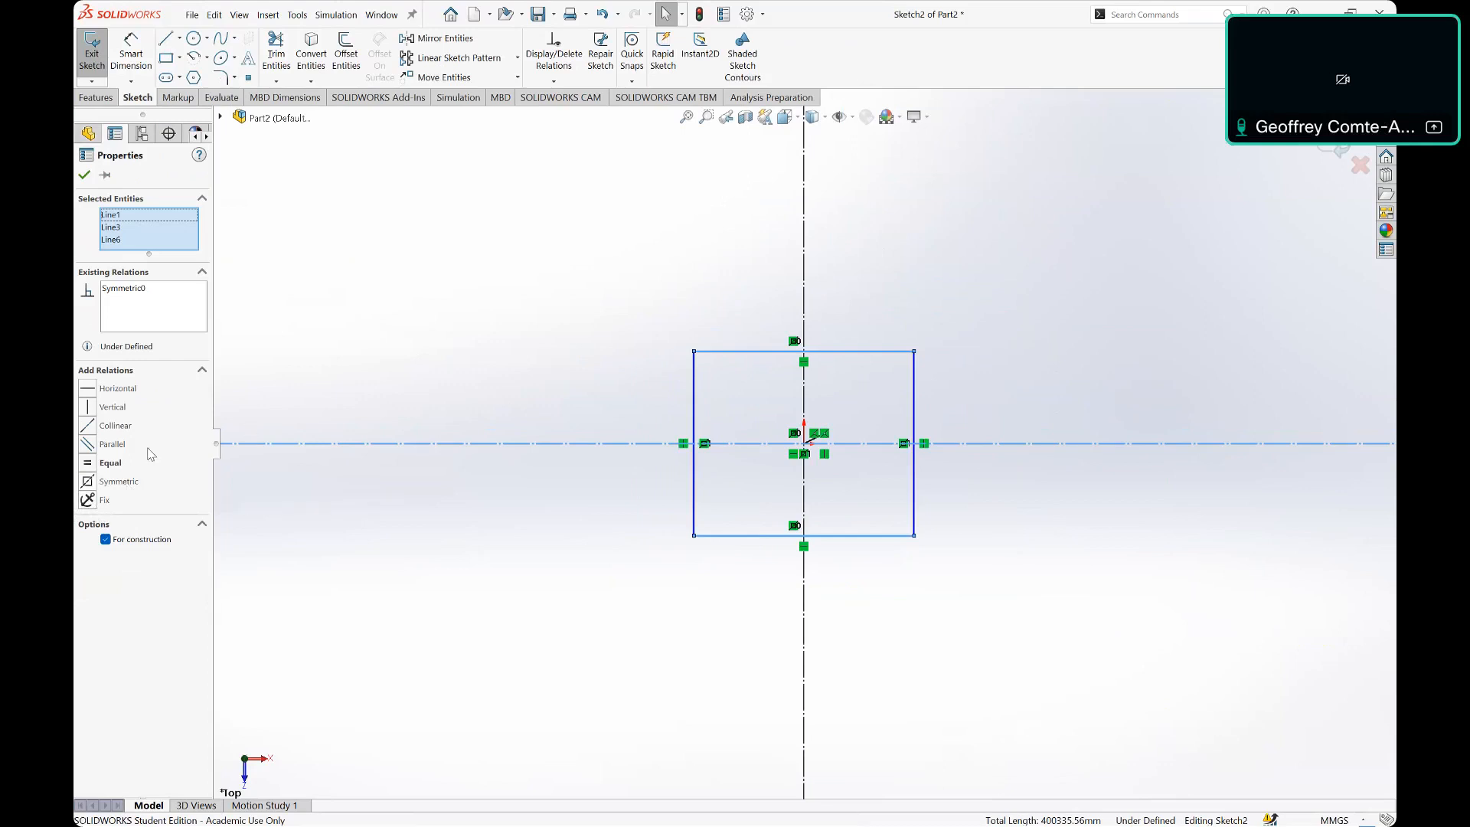
click(281, 356)
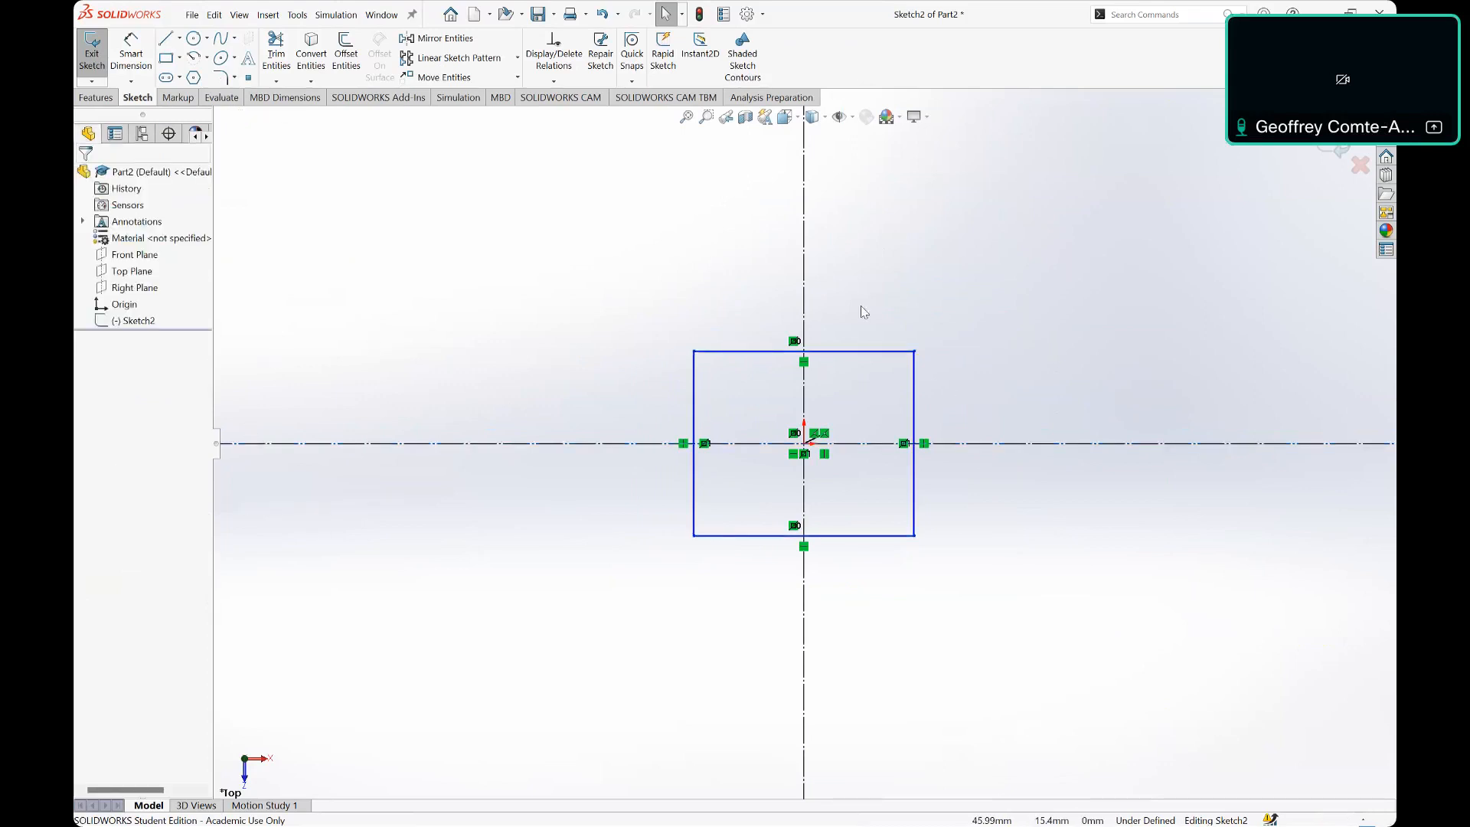
drag(914, 352, 949, 310)
click(1017, 305)
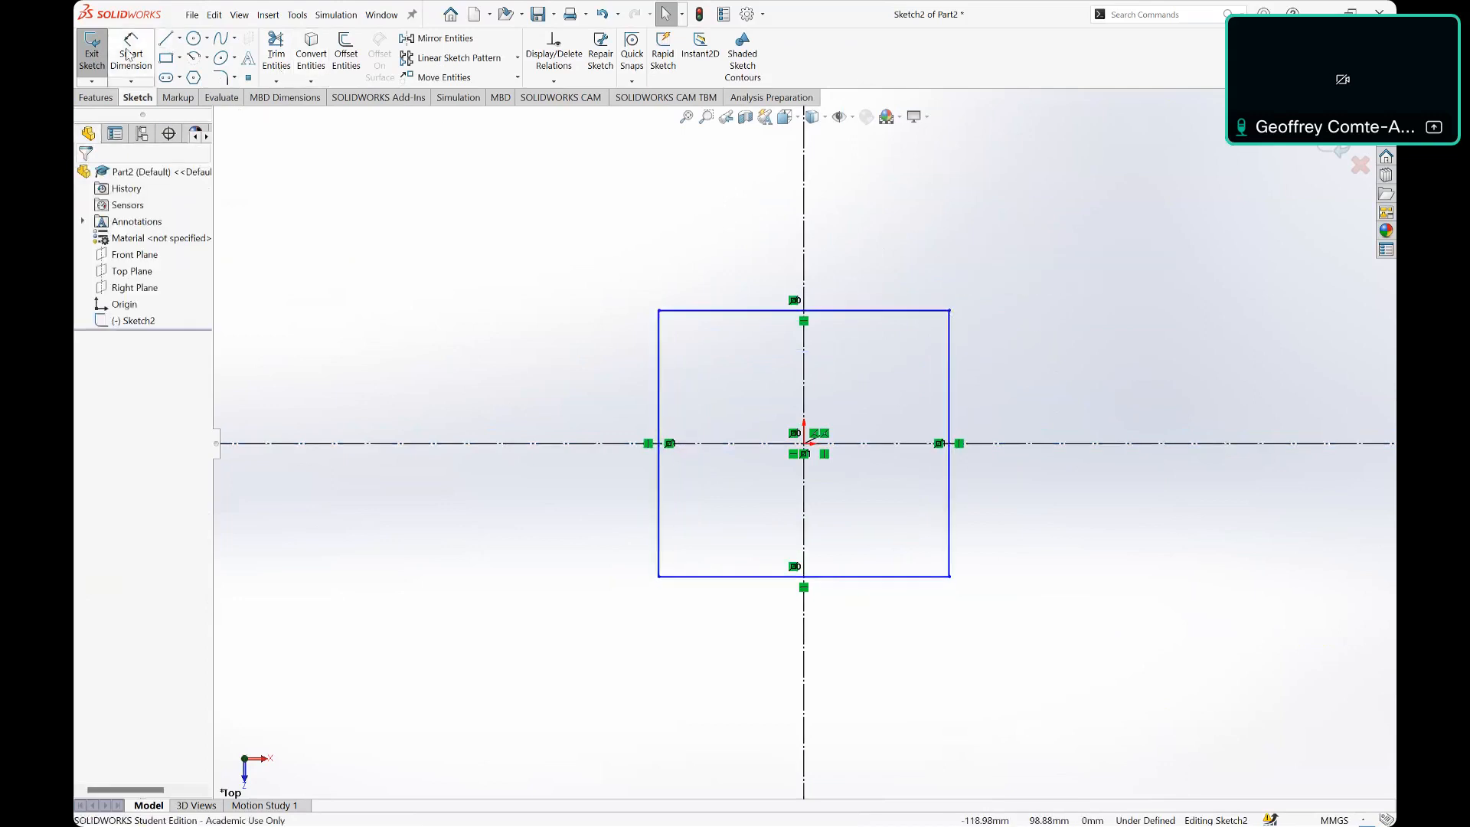
Step: Try dimensioning the rectangle's height from its right edge with the dimension placed beside the left edge, and undo it
click(132, 52)
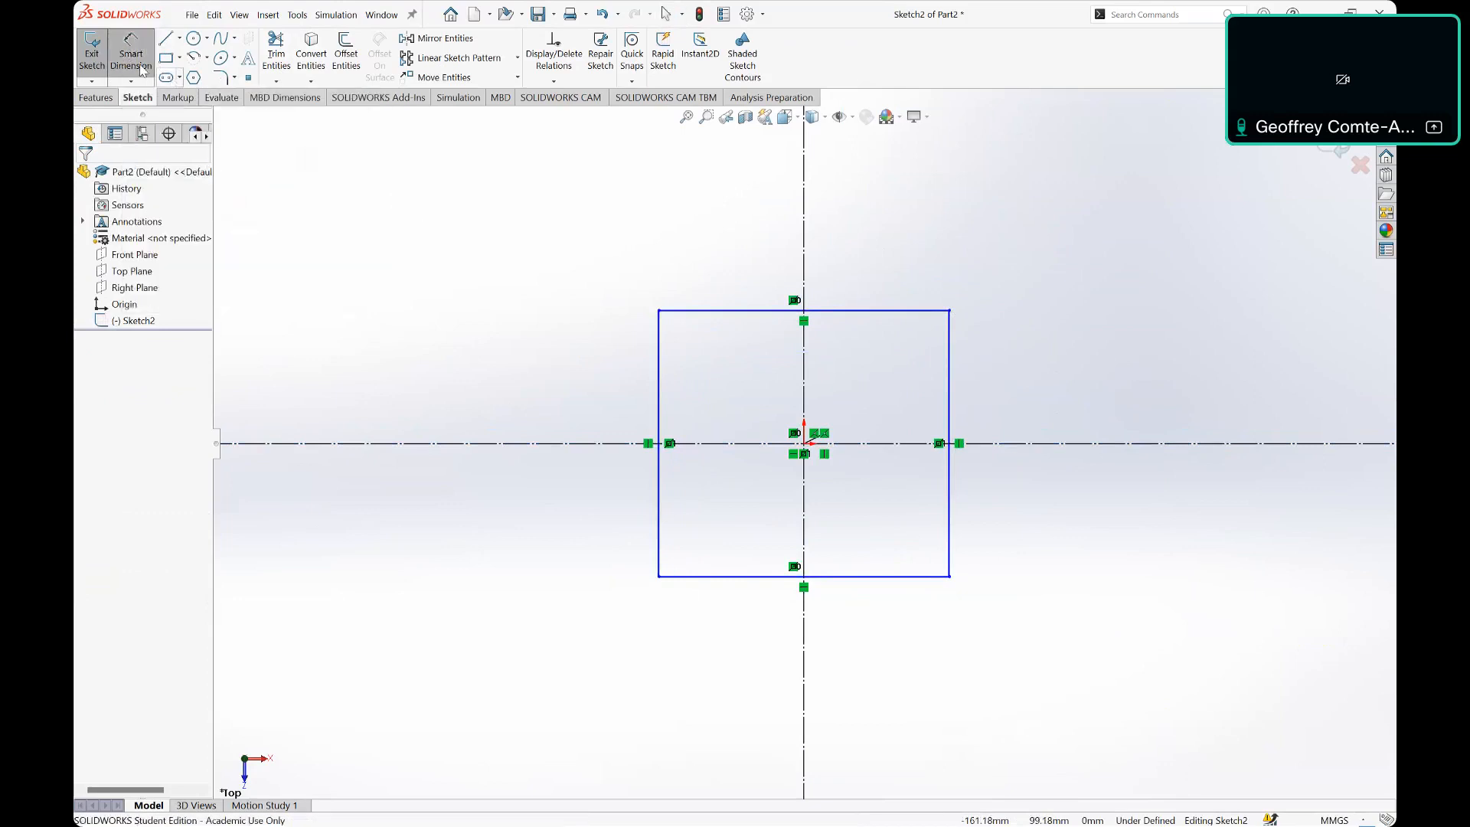
click(956, 346)
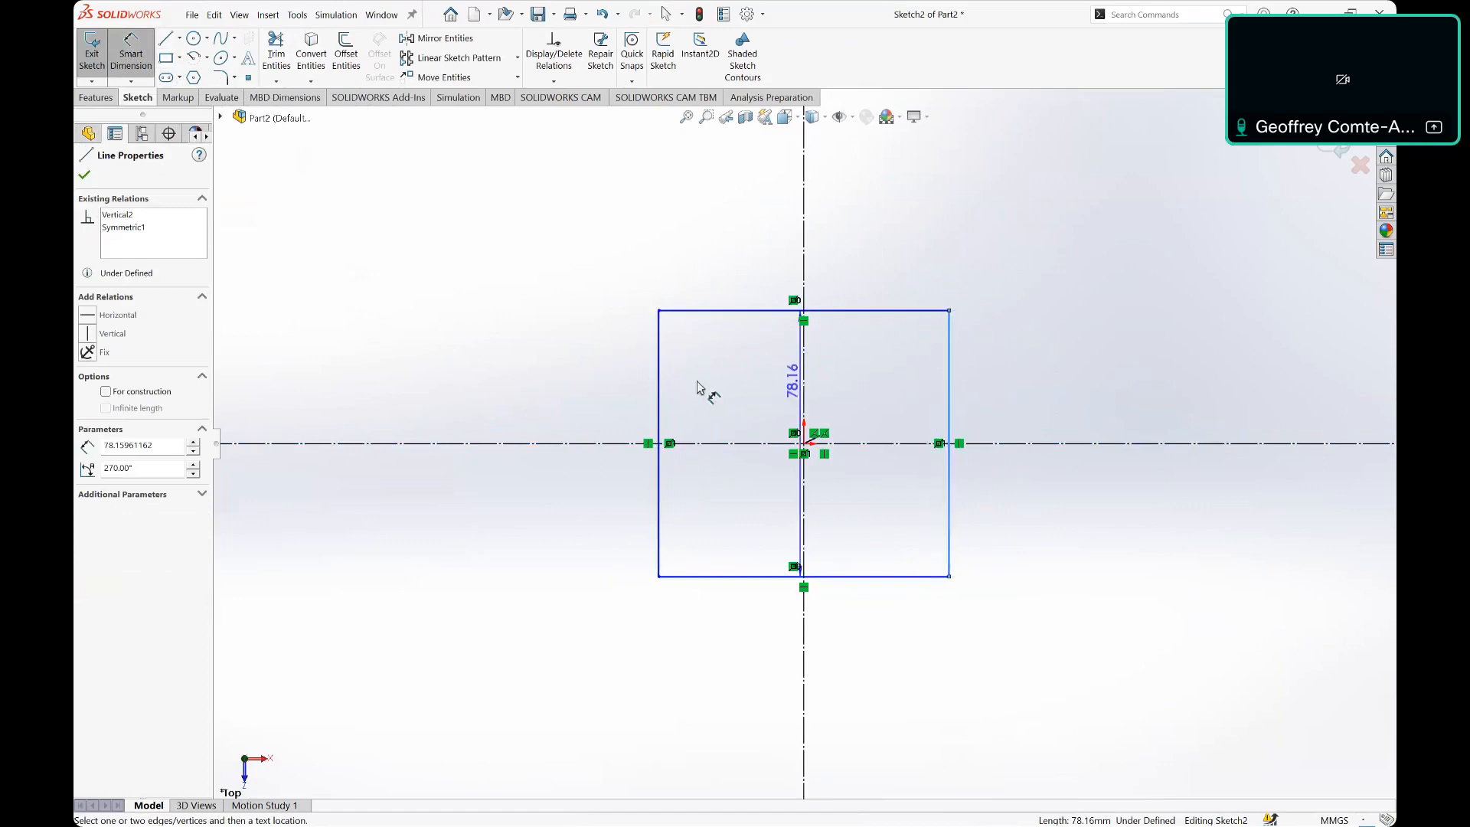
click(649, 388)
key(Return)
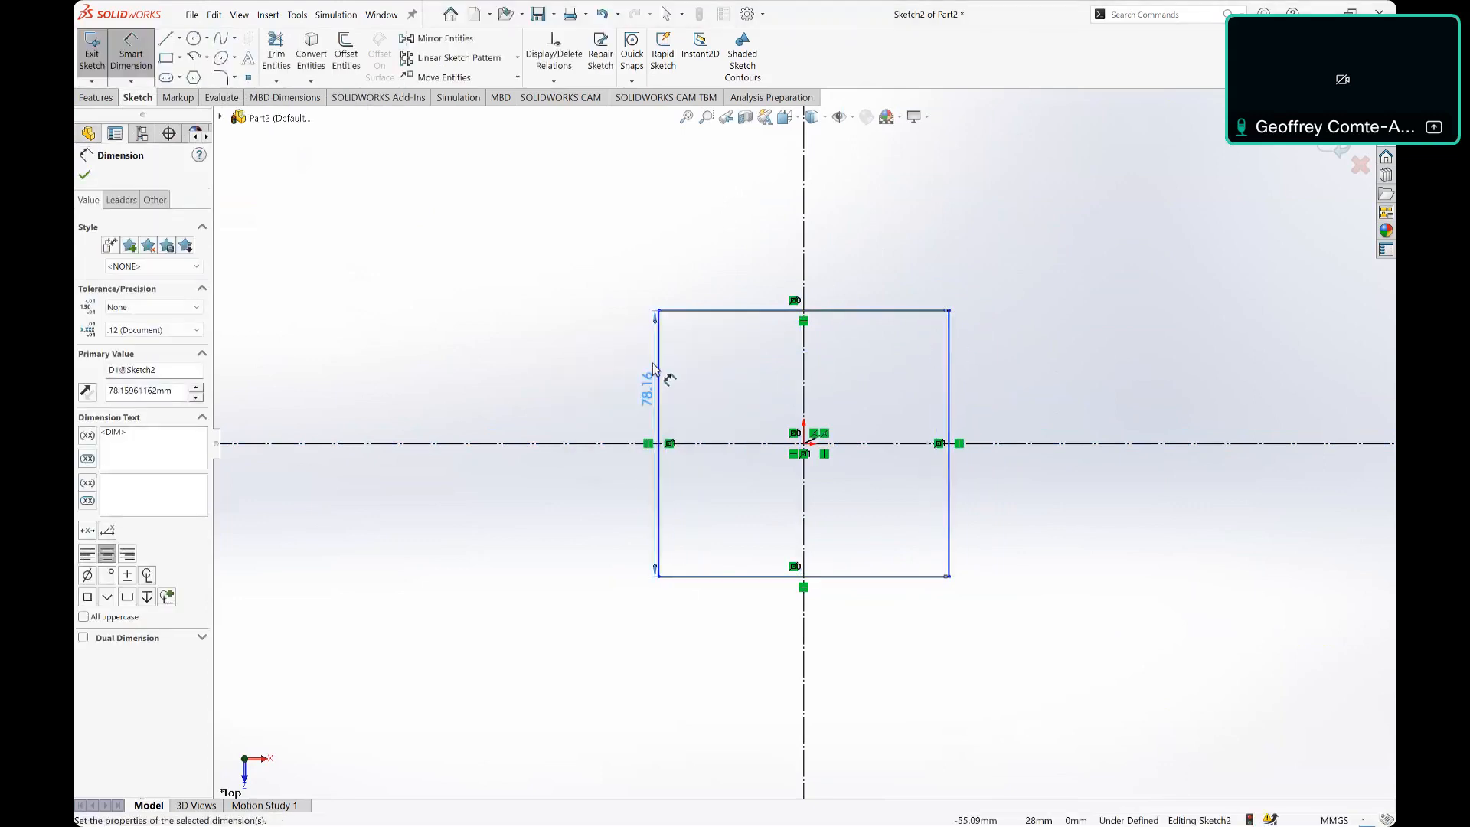
key(Escape)
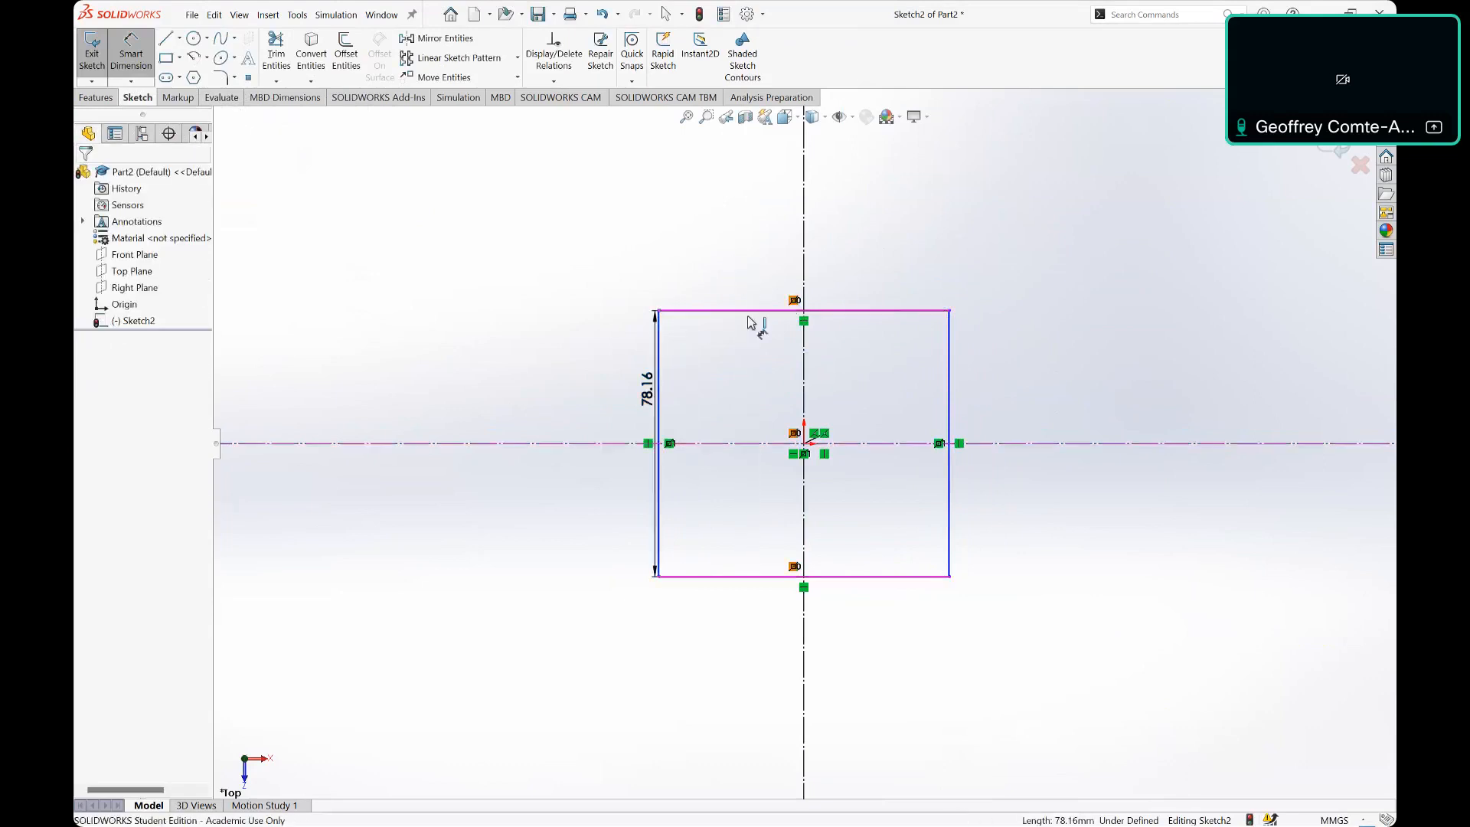
key(Escape)
key(ctrl+z)
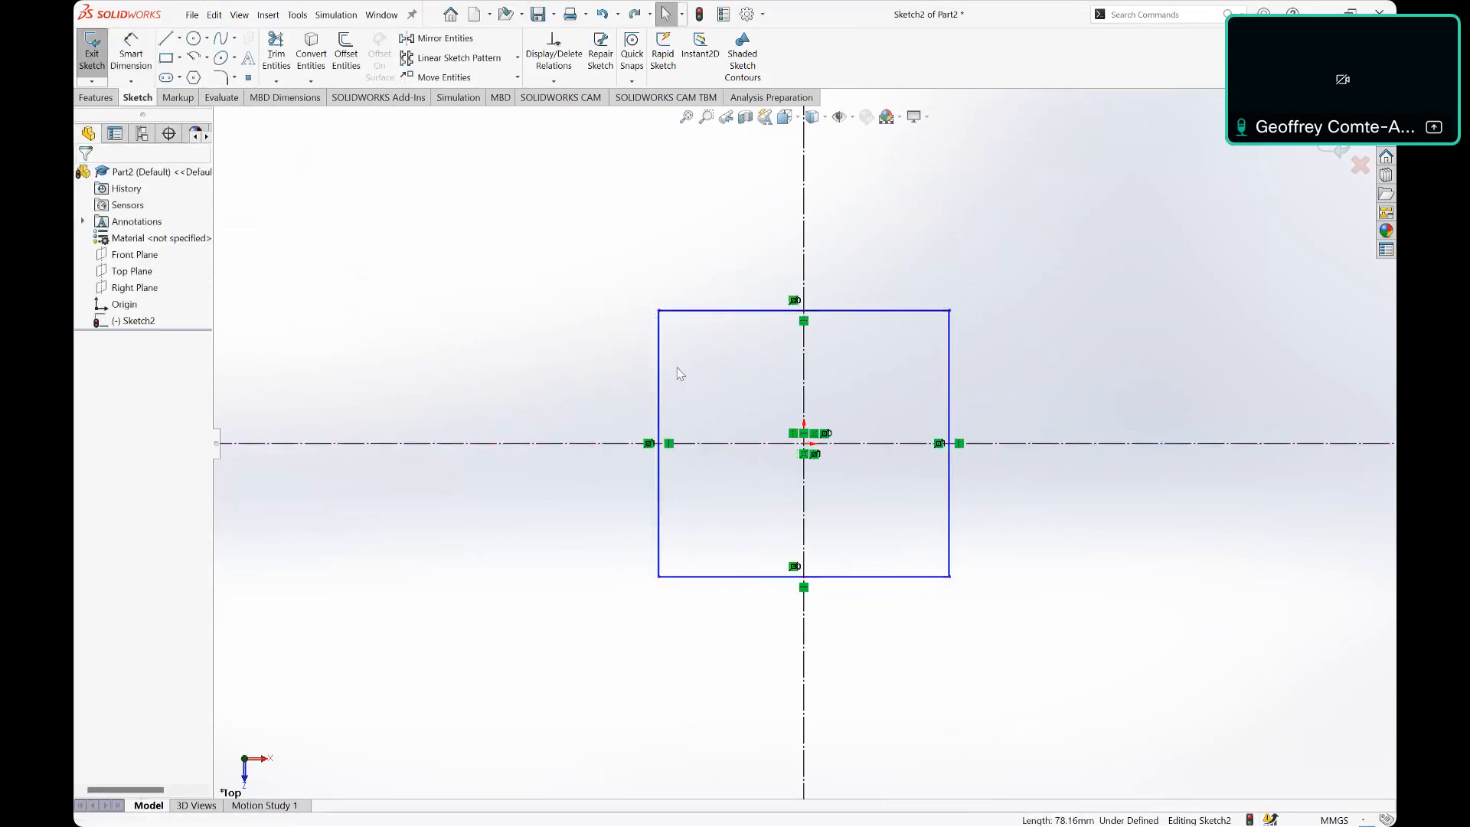
Step: Dimension the rectangle's height as 50 mm, placing the dimension outside its left edge
click(141, 50)
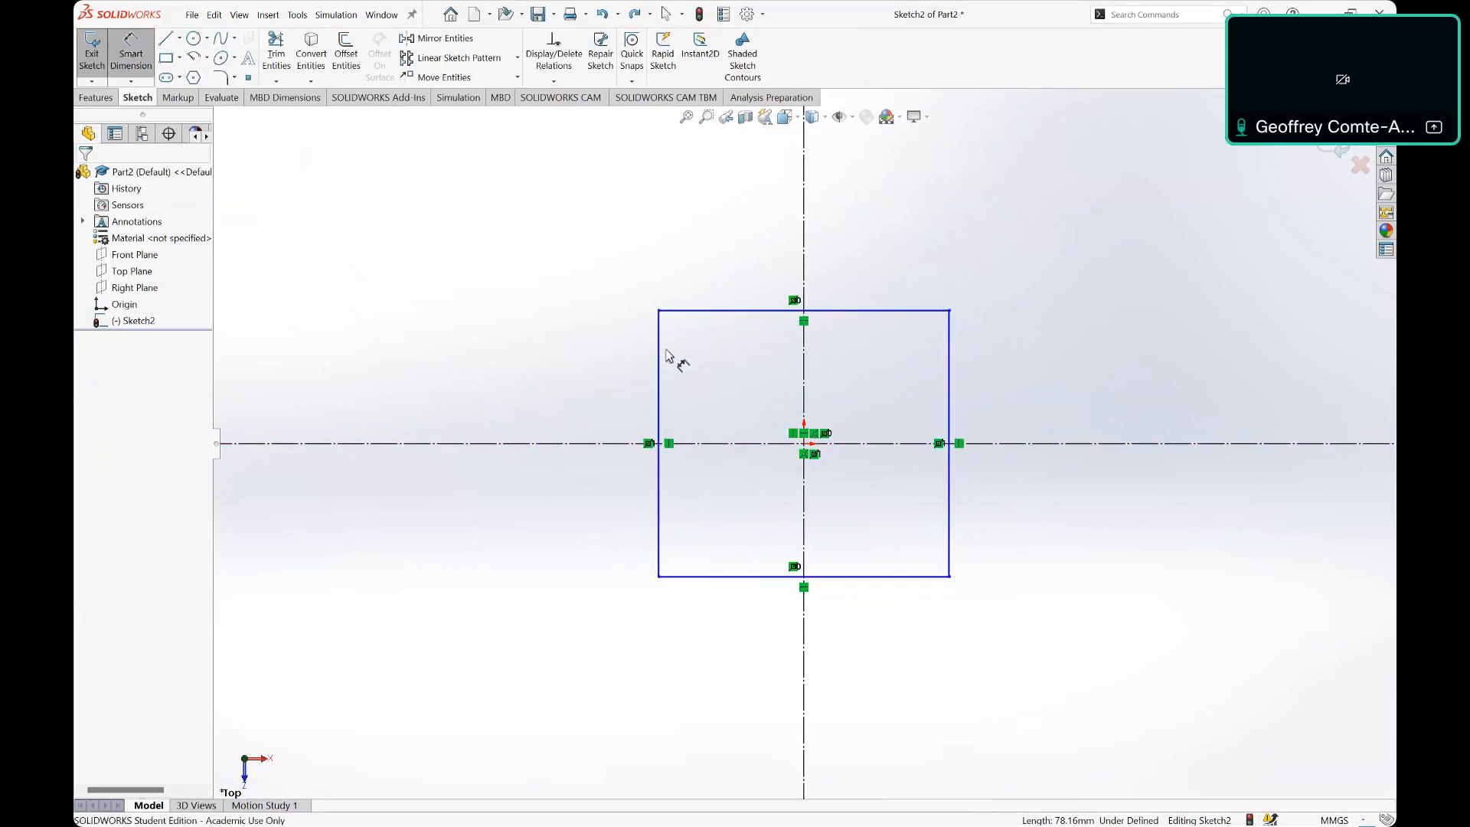
click(949, 361)
click(658, 368)
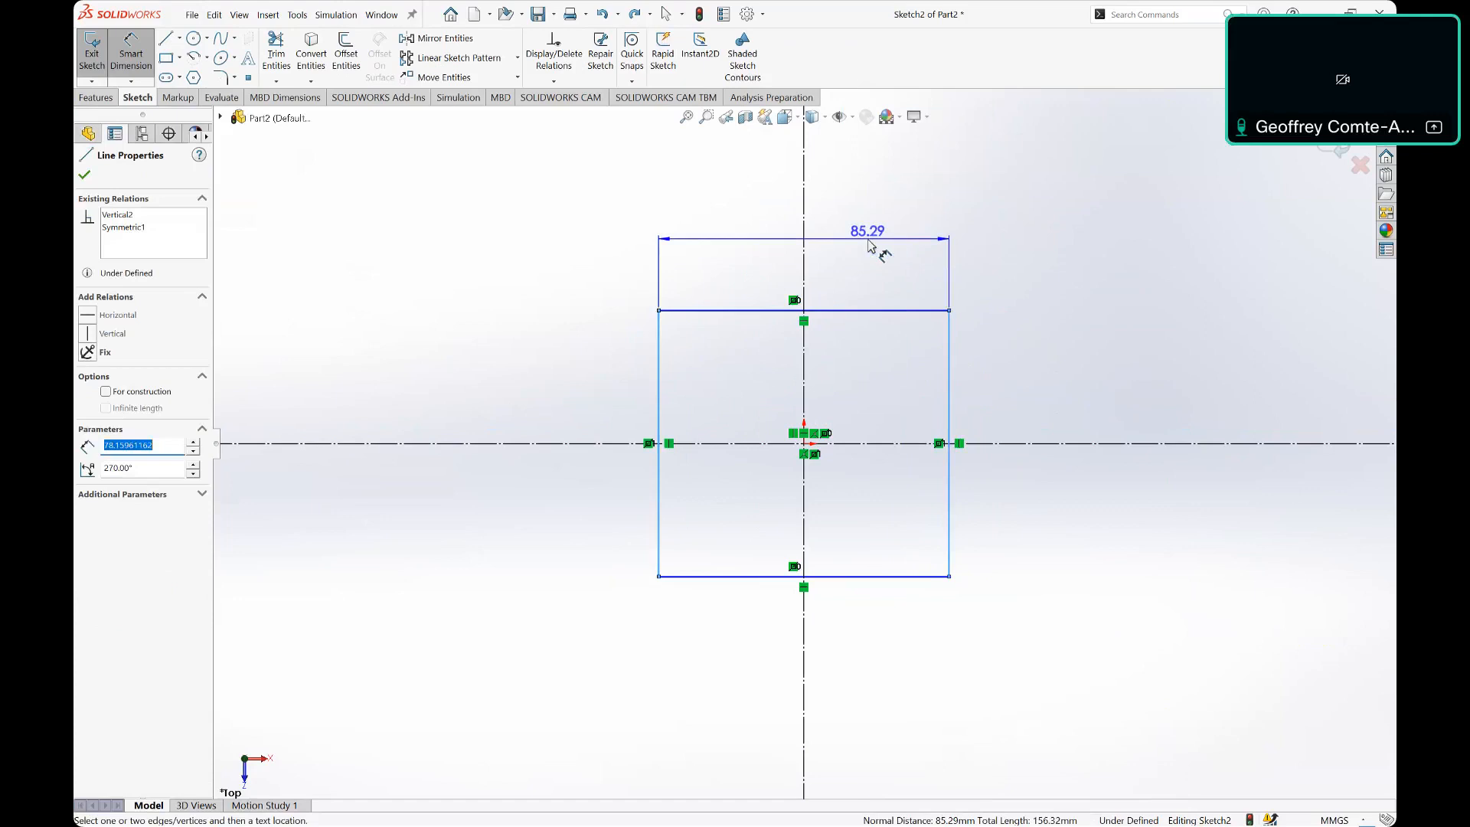
key(Escape)
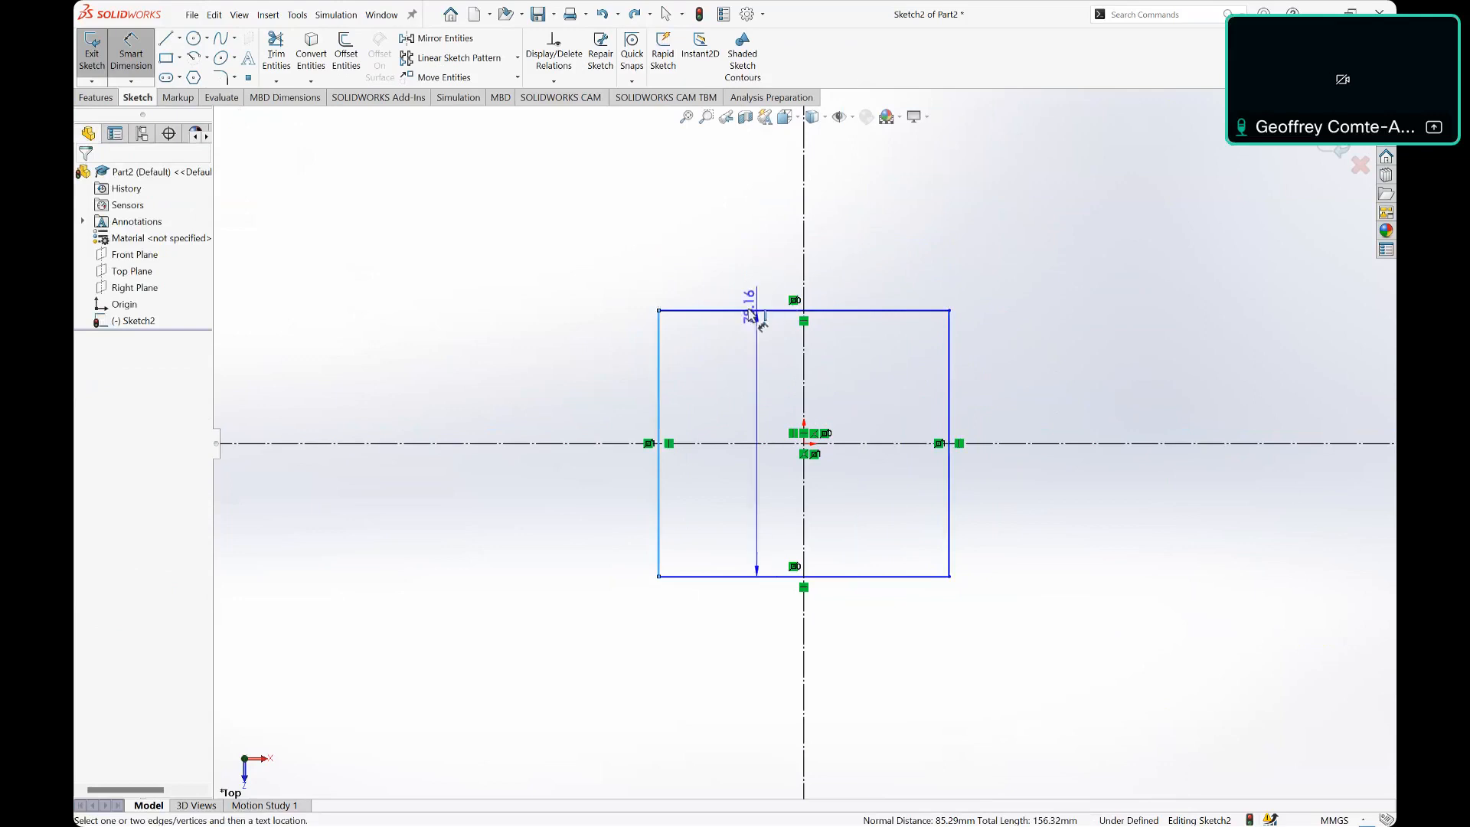
click(548, 402)
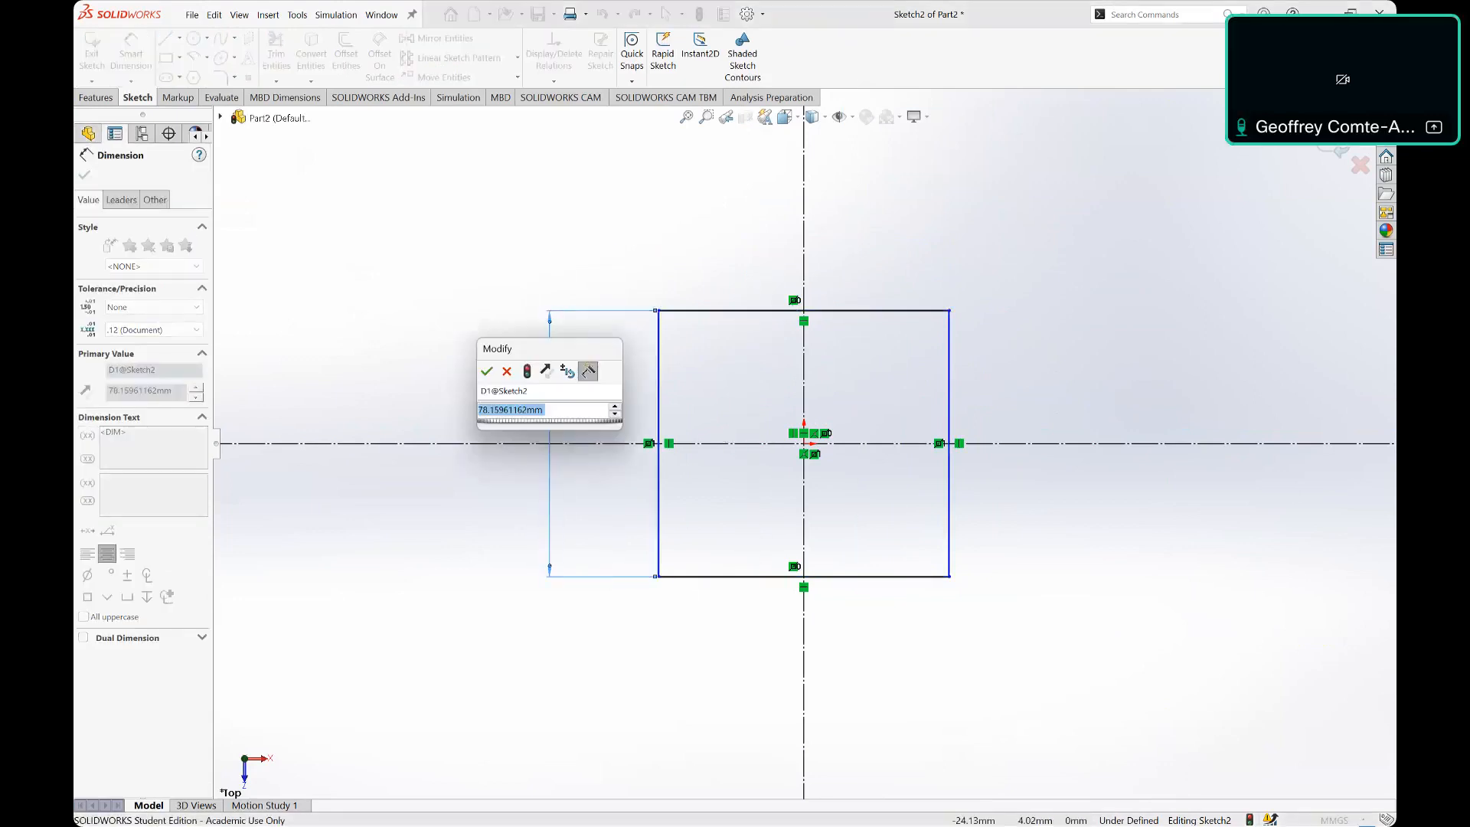
text(50)
key(Return)
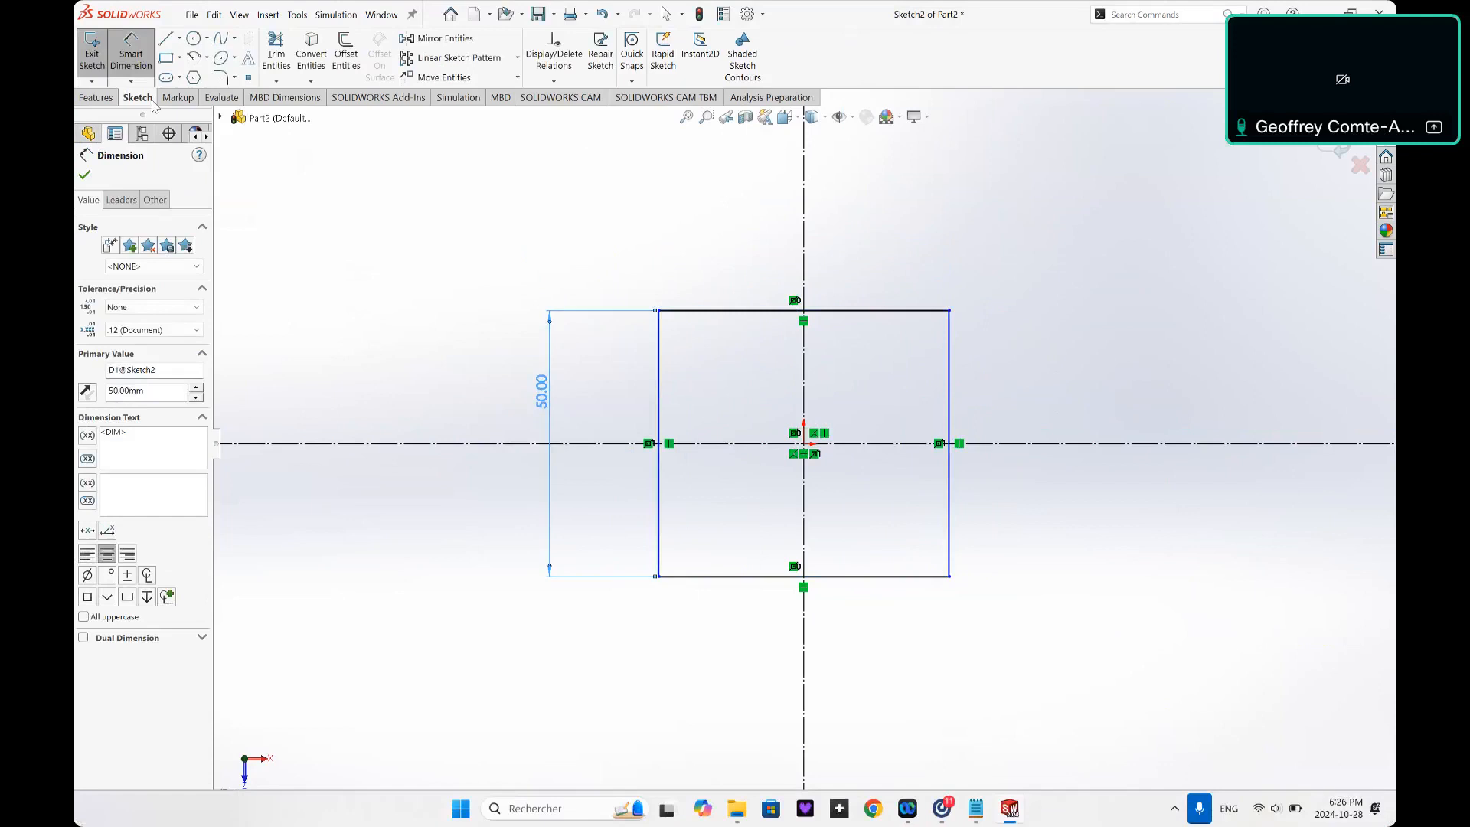
Step: Dimension the rectangle's width as 50 mm, placing the dimension above its top edge
click(728, 310)
click(727, 257)
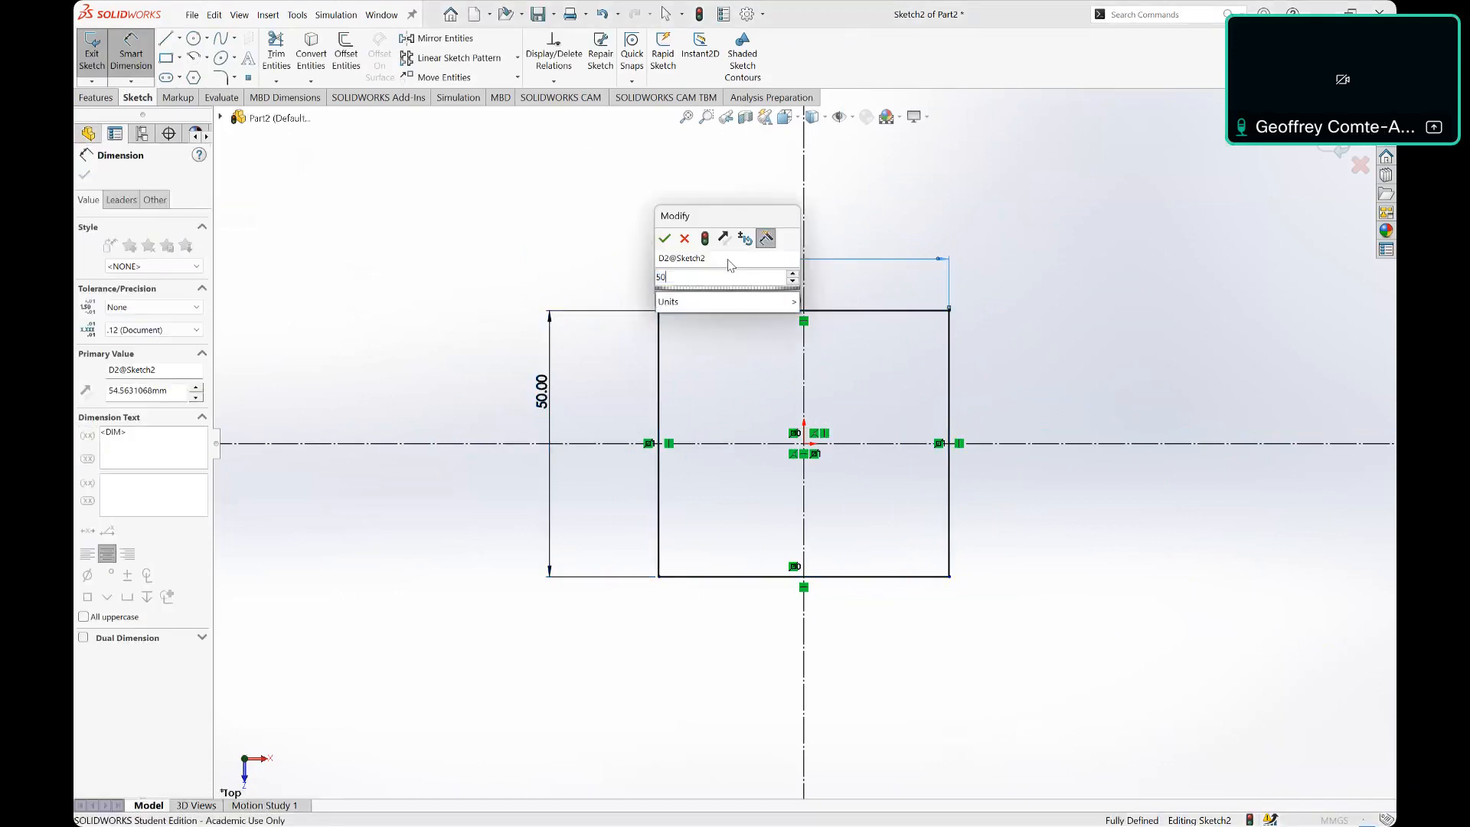
text(50)
key(Return)
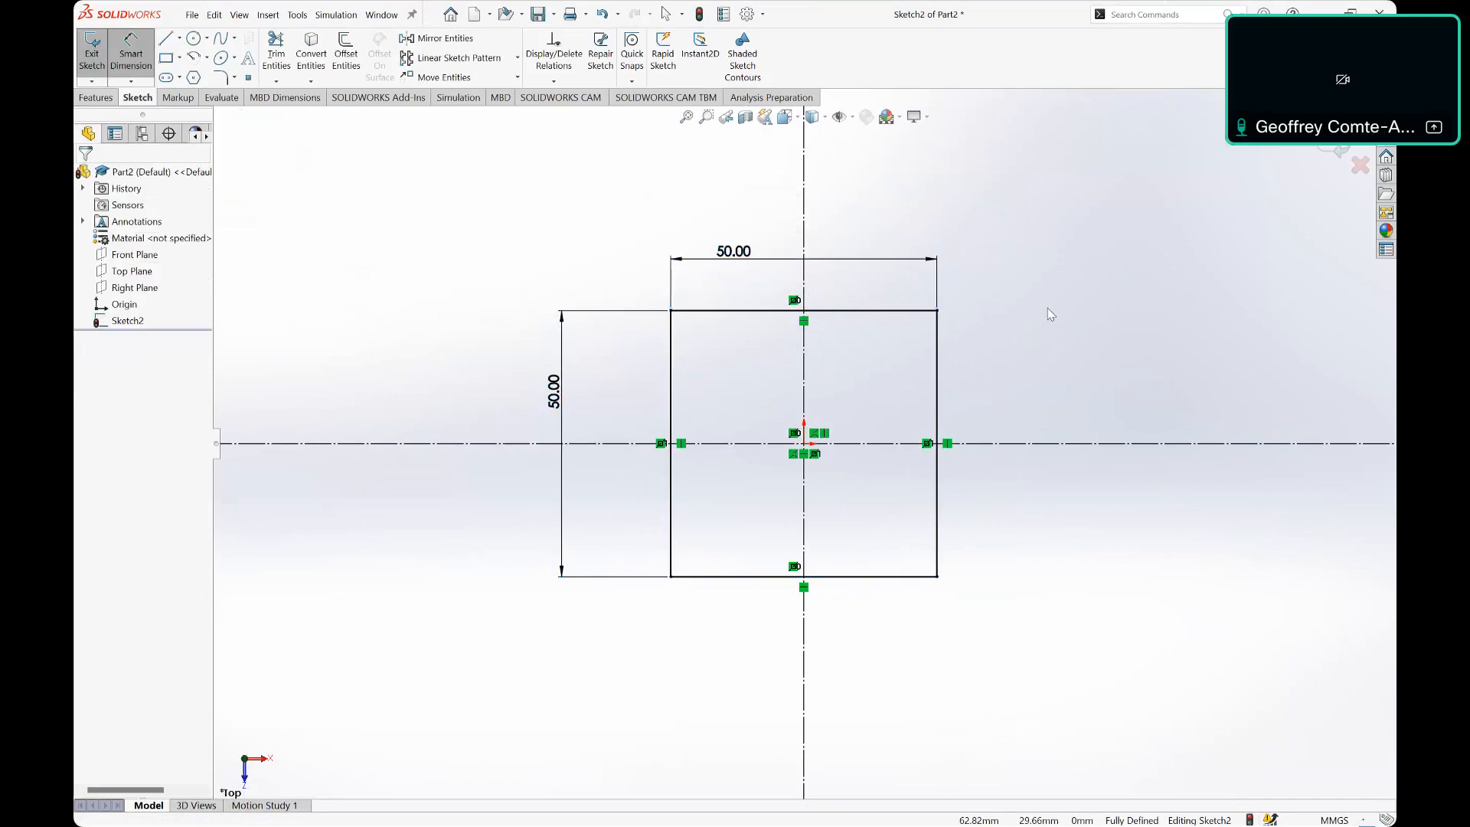
Step: Finish dimensioning, switch to the Base part and measure one edge of the square opening in its end face
key(Escape)
key(Escape)
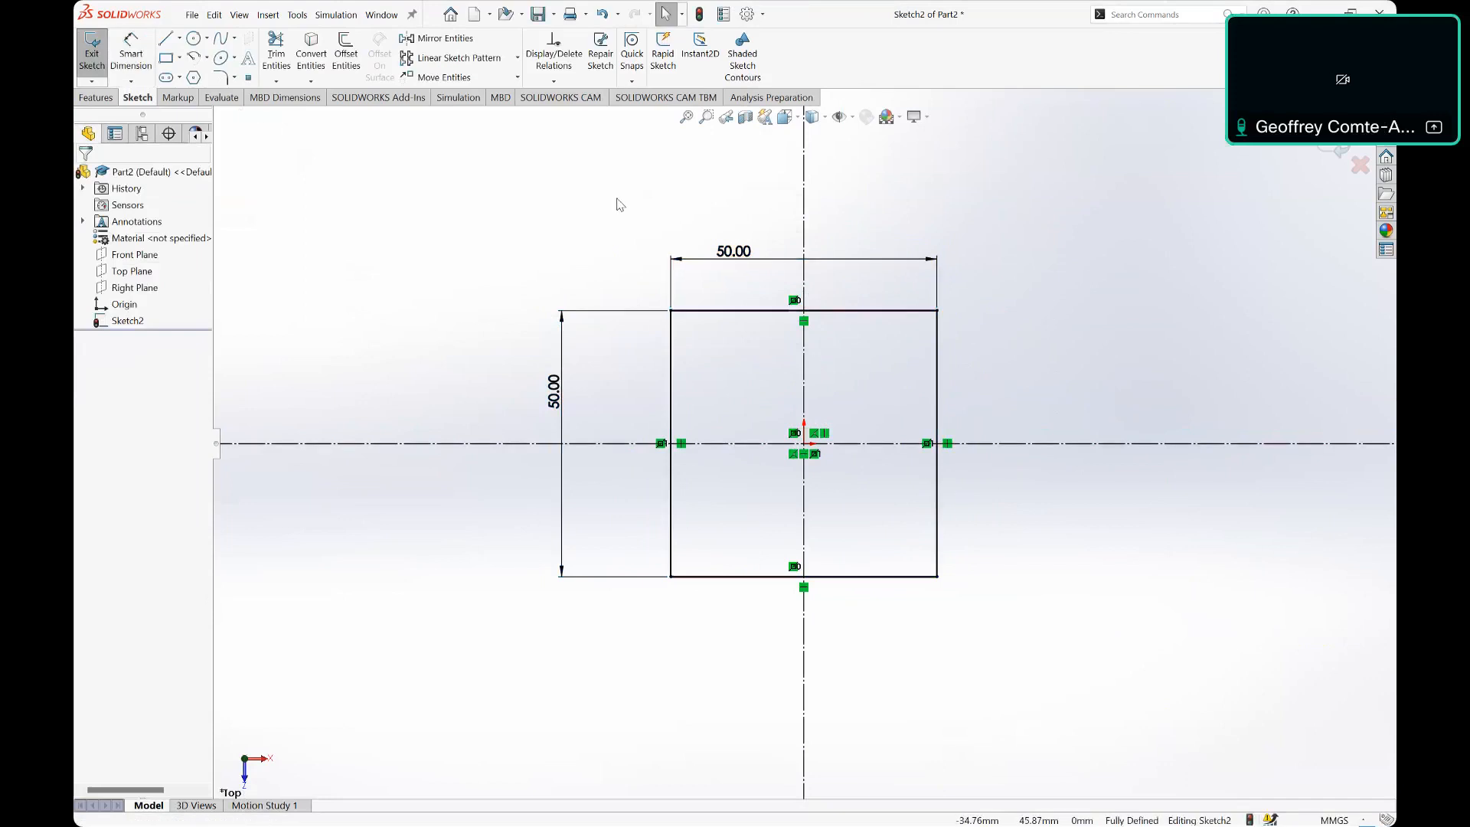
key(ctrl+Tab)
click(804, 451)
mouse_move(880, 320)
middle_down()
mouse_move(847, 229)
mouse_move(865, 392)
mouse_move(836, 223)
mouse_move(850, 220)
middle_up()
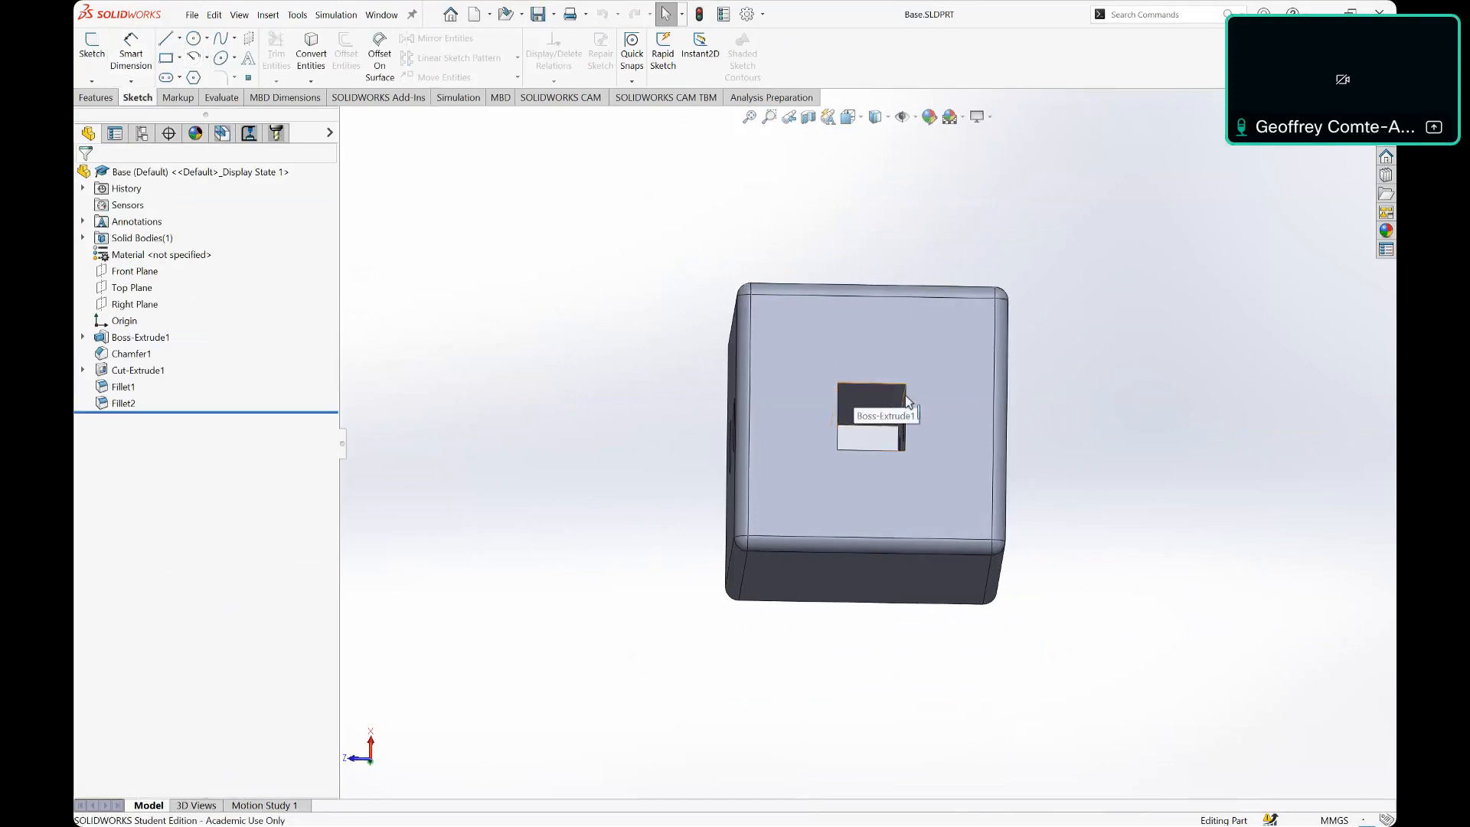
key(m)
scroll(903, 399, down, 3)
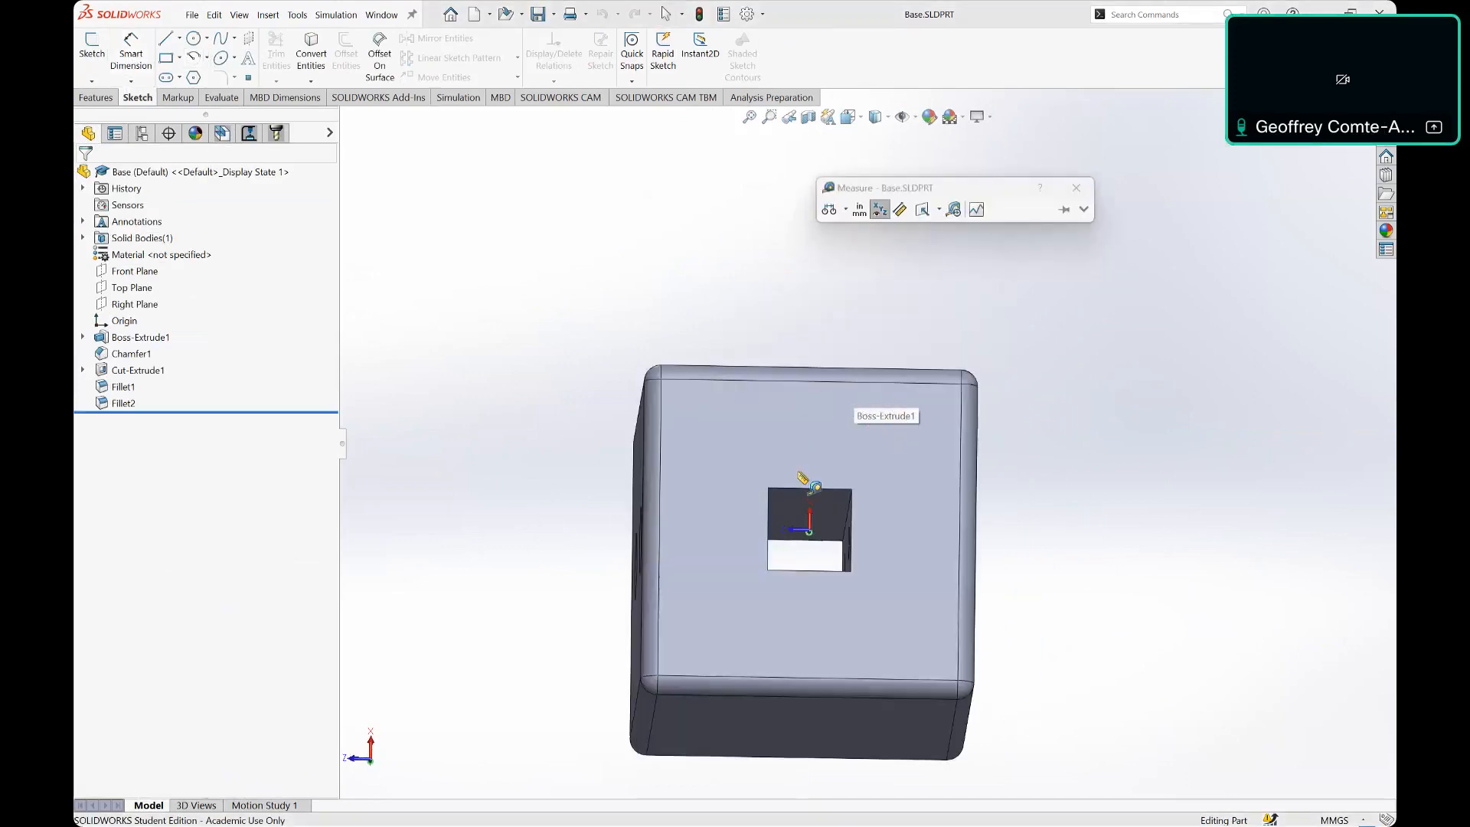
click(836, 496)
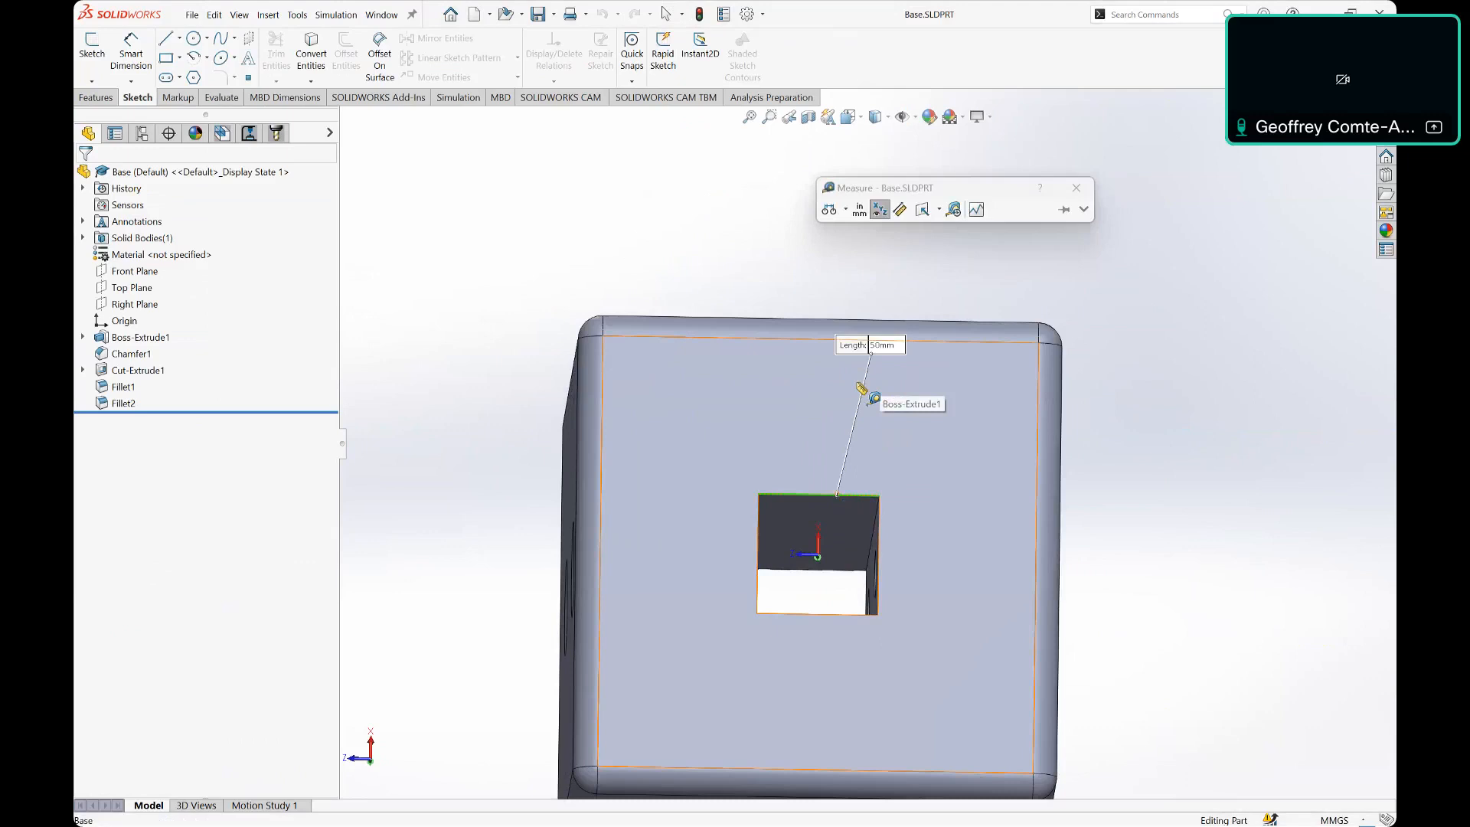
key(Escape)
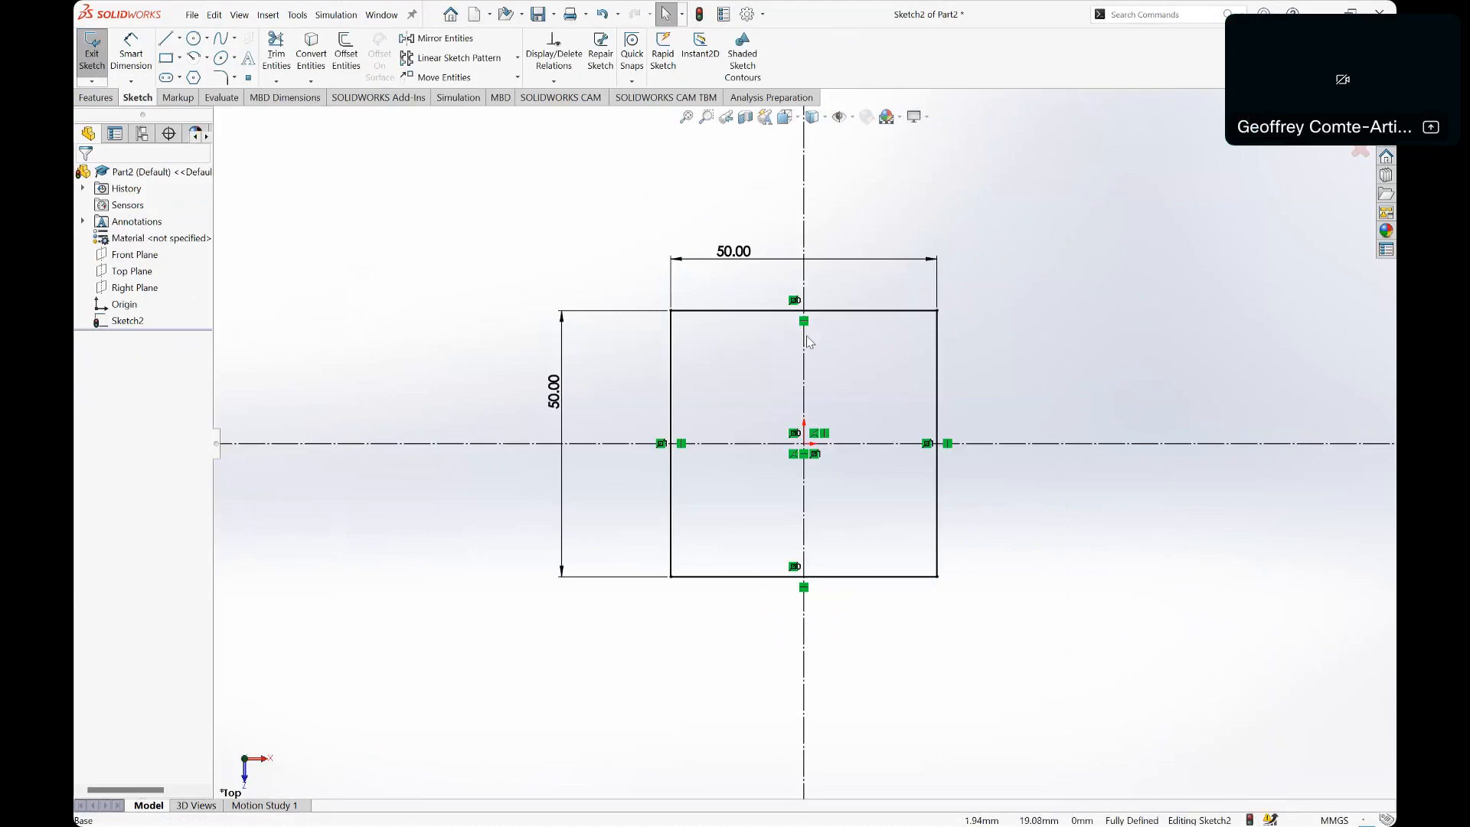
Step: Return to the Base part and remeasure the square opening's upper edge with the block turned to an angled view
key(ctrl+Tab)
mouse_move(854, 486)
middle_down()
mouse_move(843, 539)
mouse_move(807, 490)
middle_up()
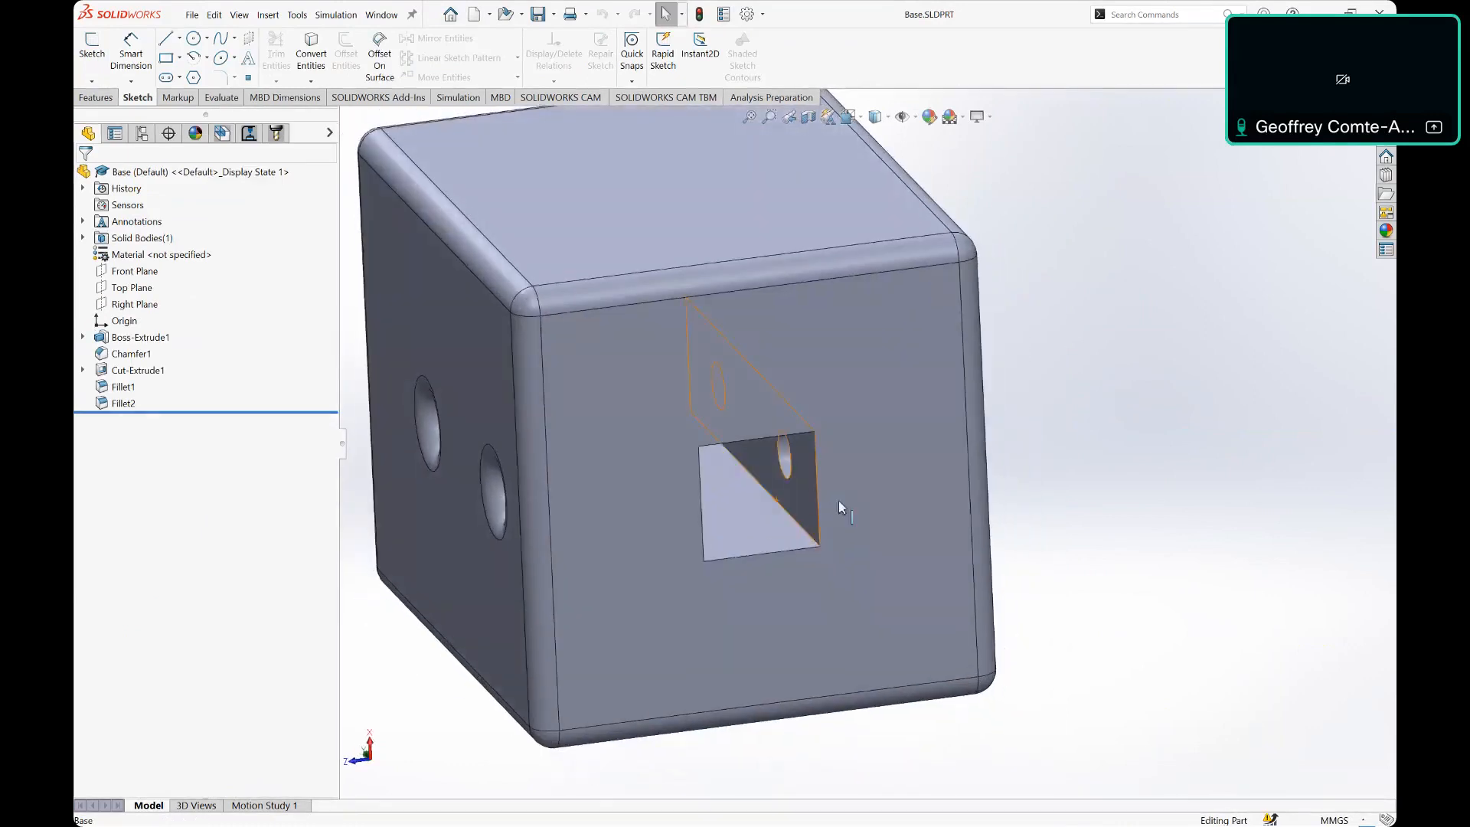
key(m)
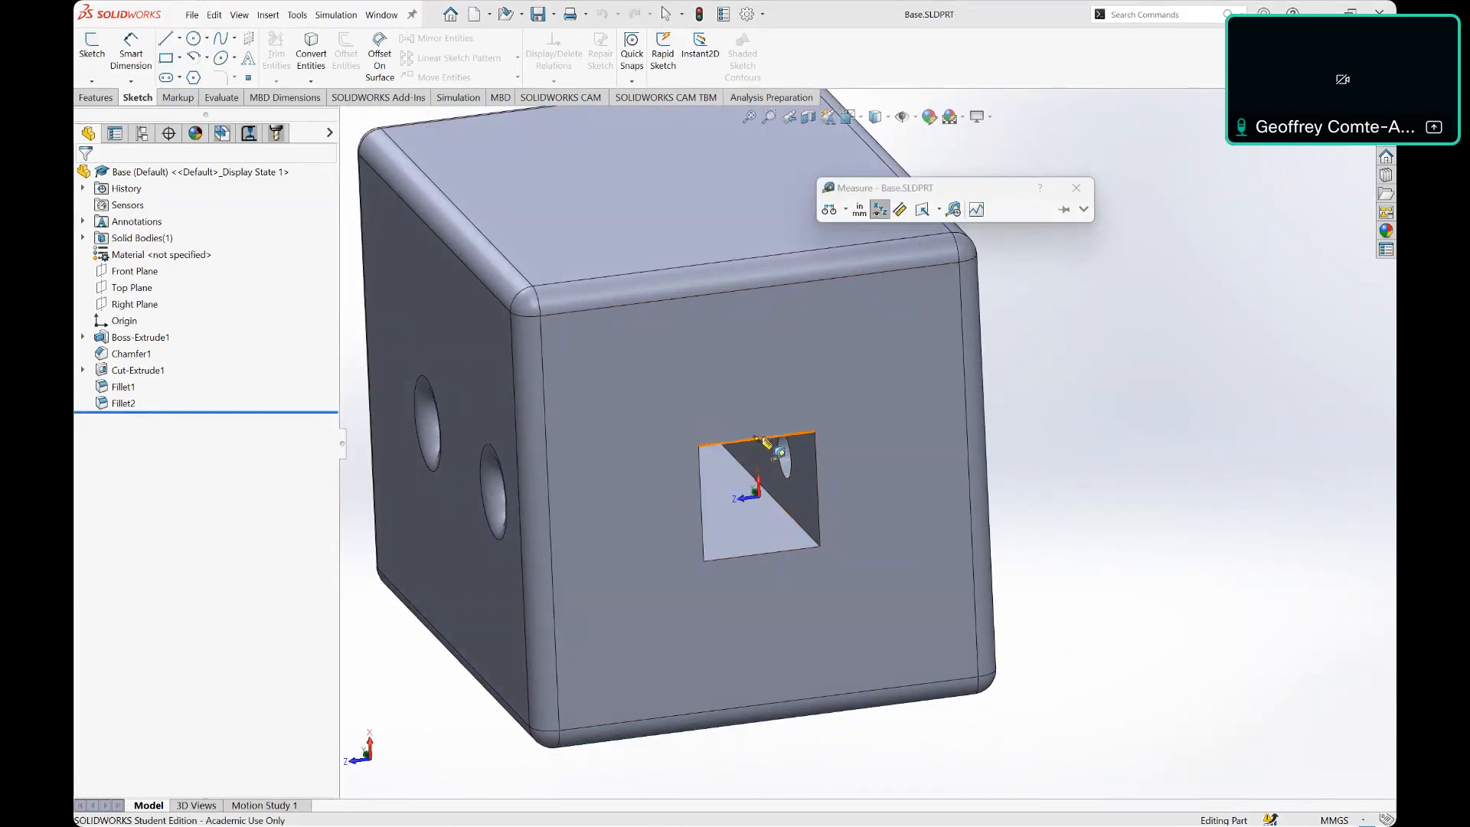
click(759, 439)
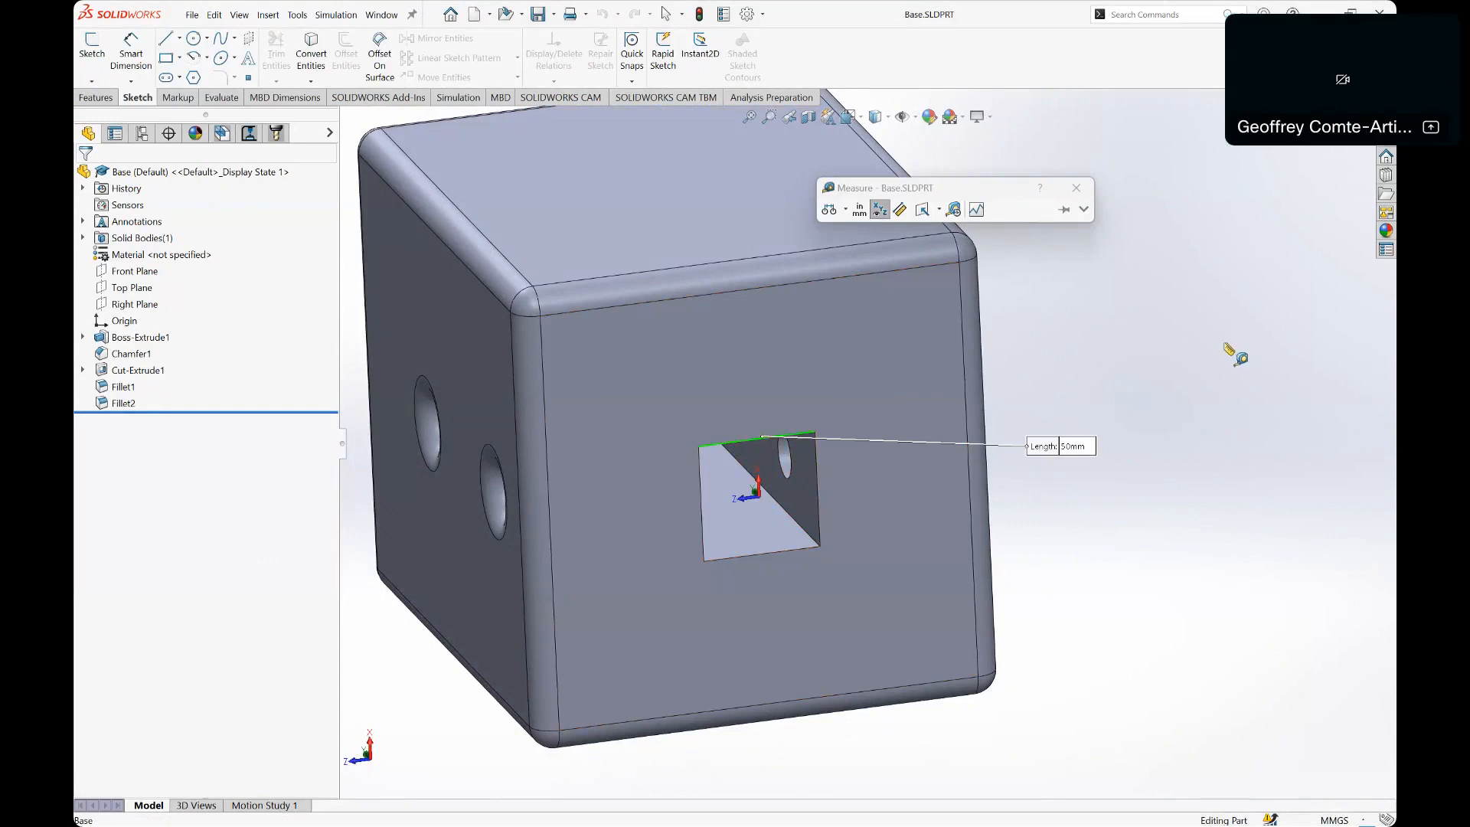
key(Escape)
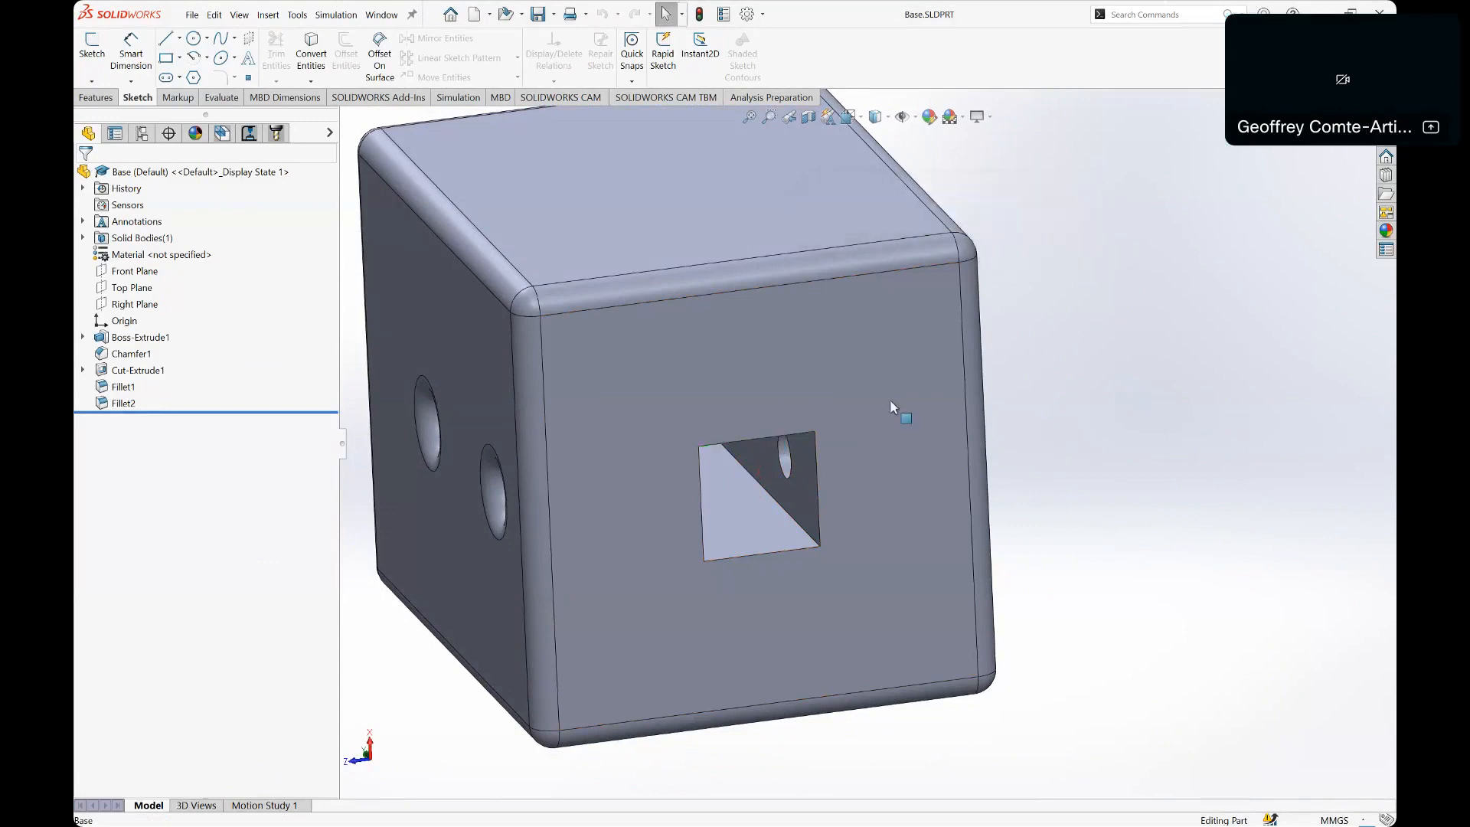
Step: Select the face around the square opening, and display the dimensions of Sketch1 under Boss-Extrude1
click(787, 359)
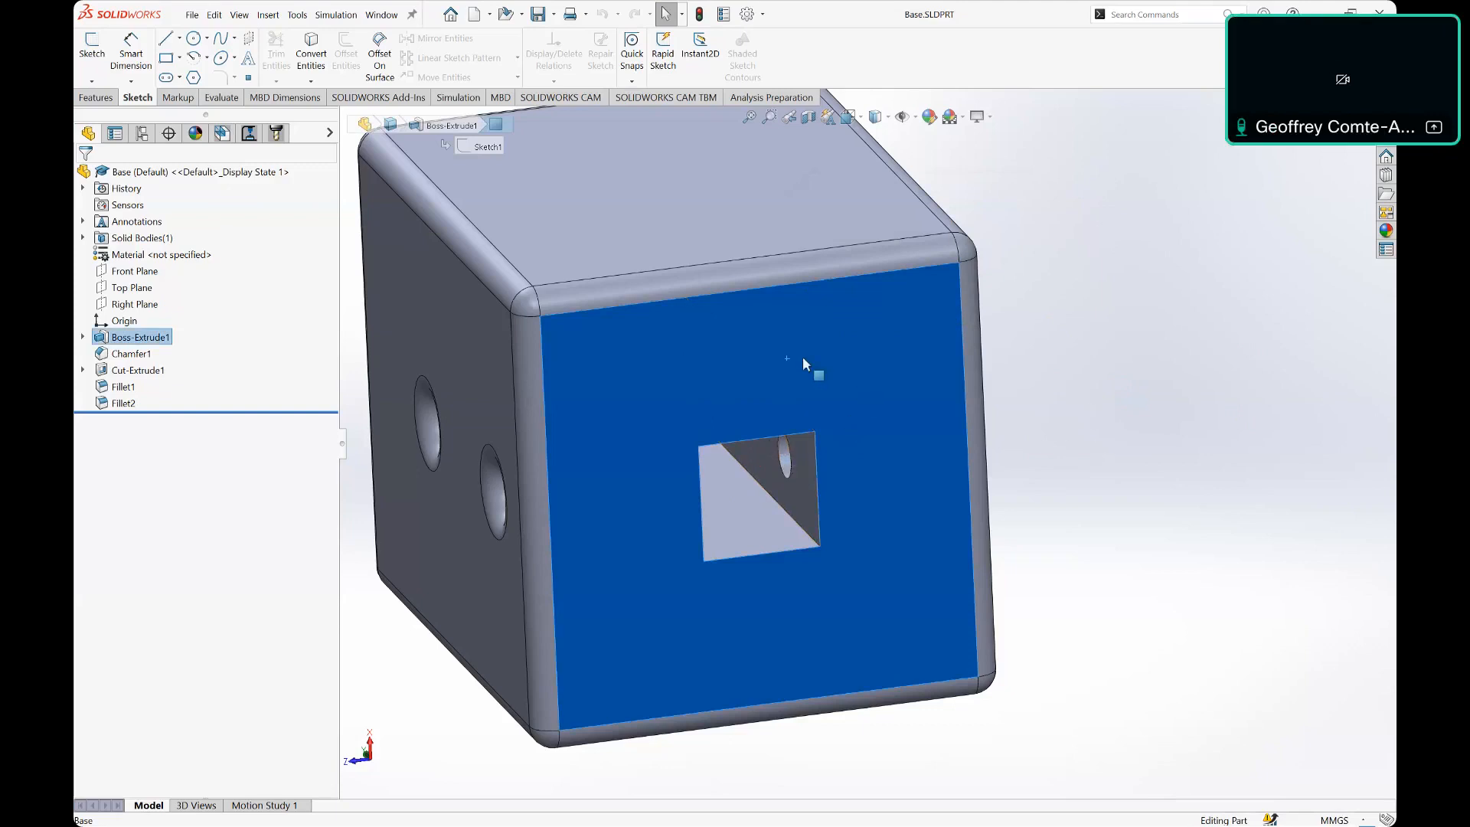
click(1092, 421)
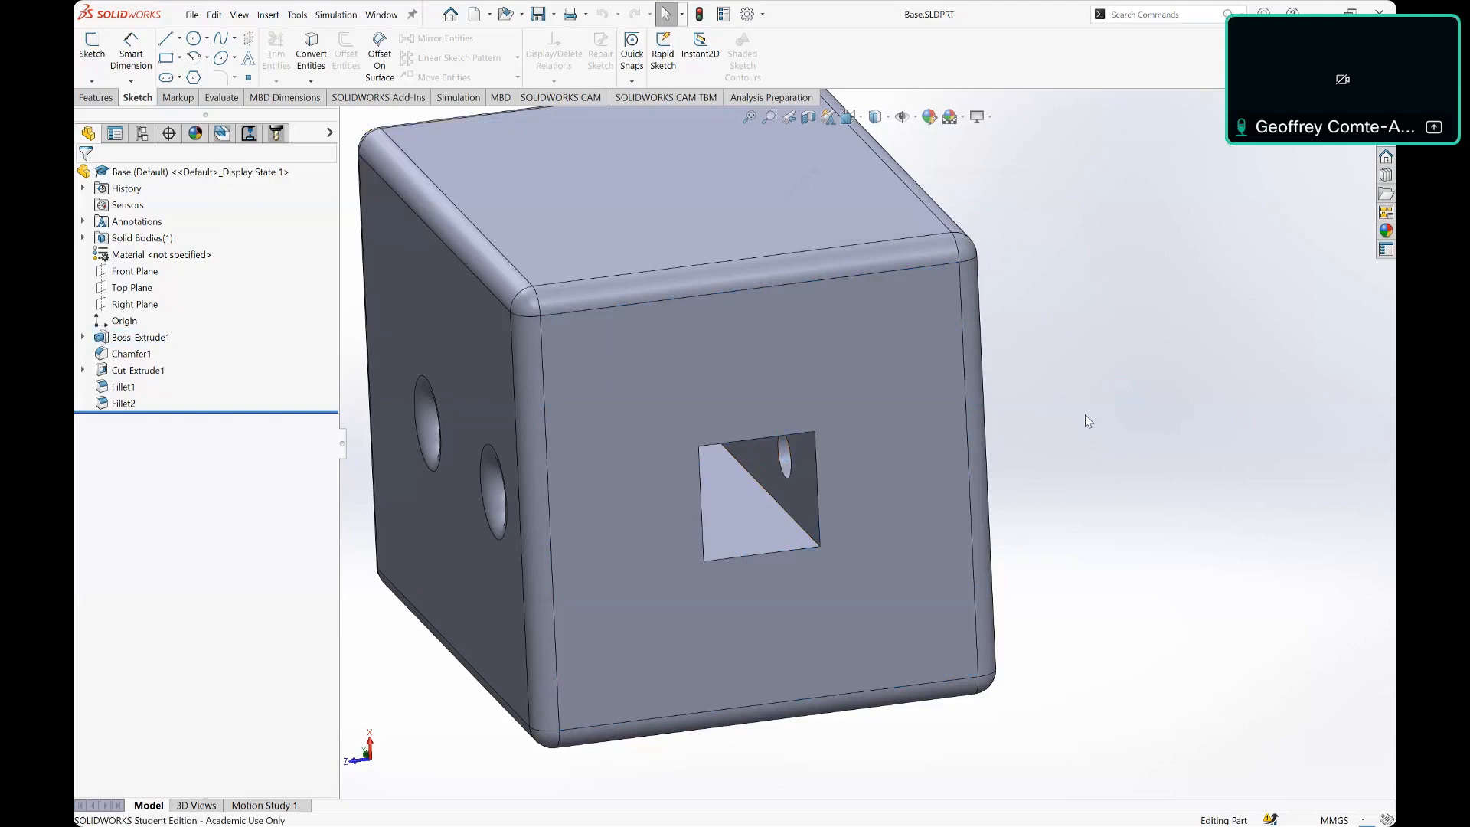
click(82, 337)
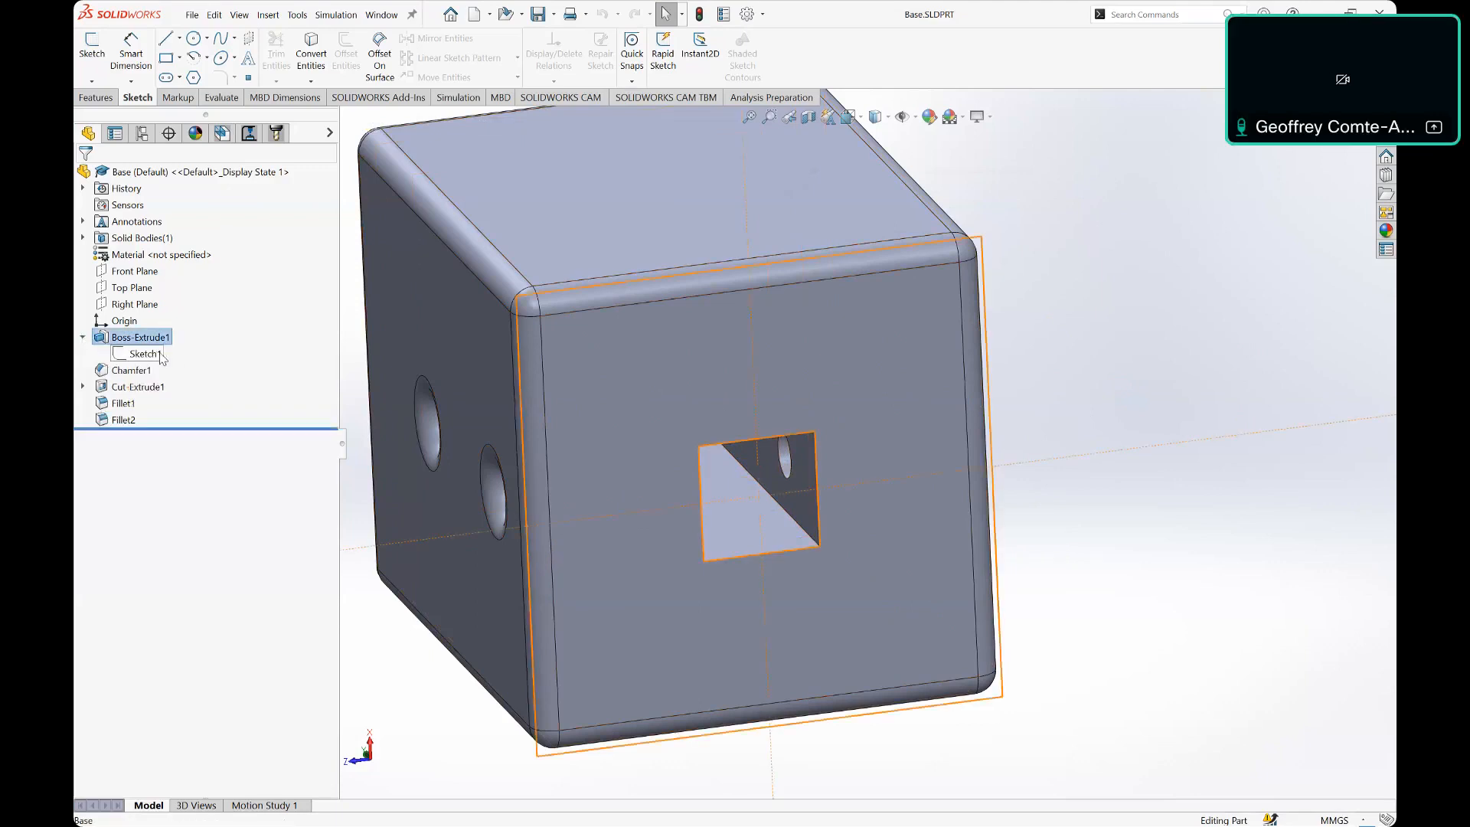
click(160, 356)
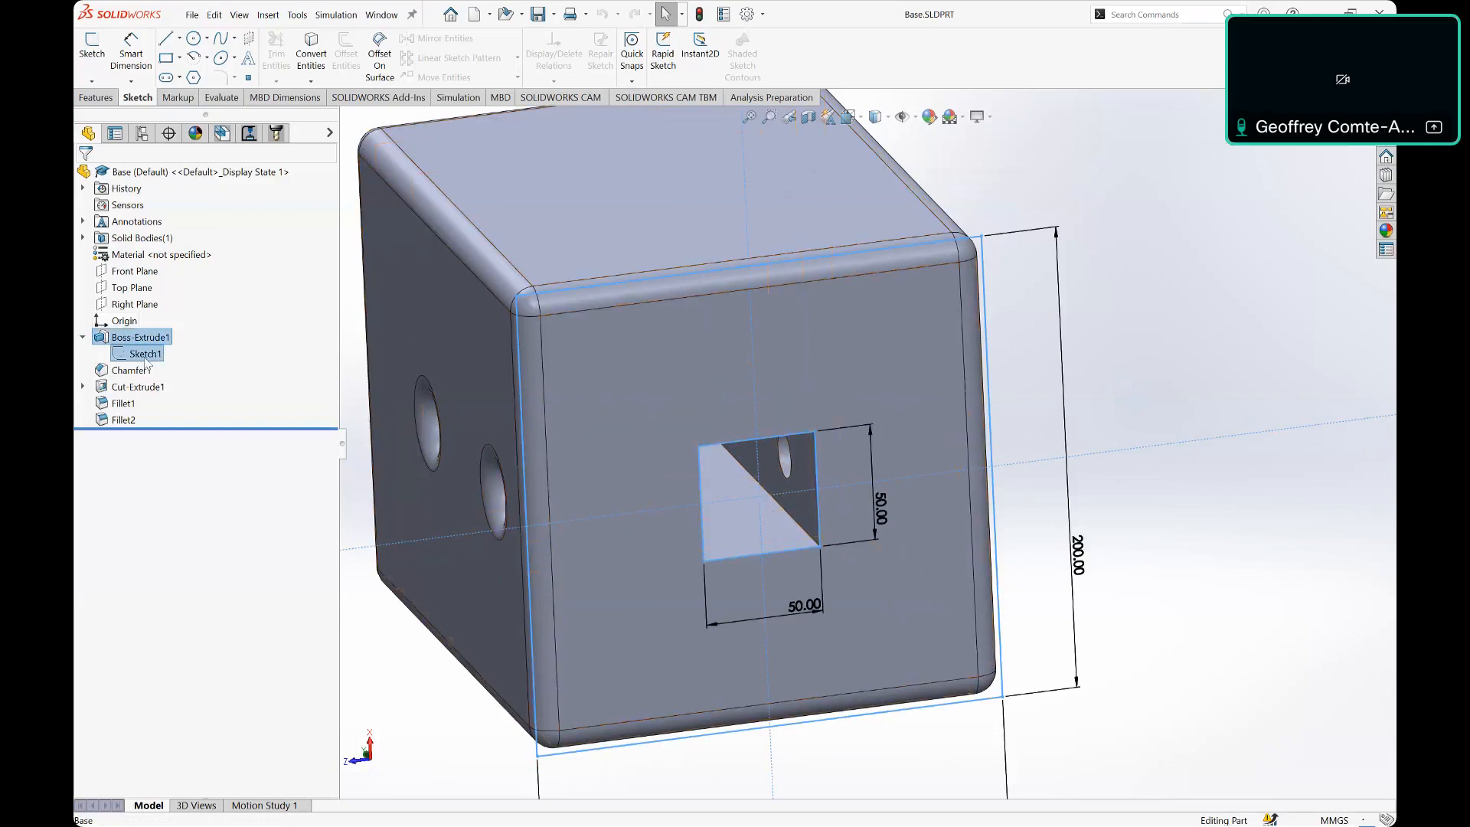
middle_drag(567, 406, 467, 399)
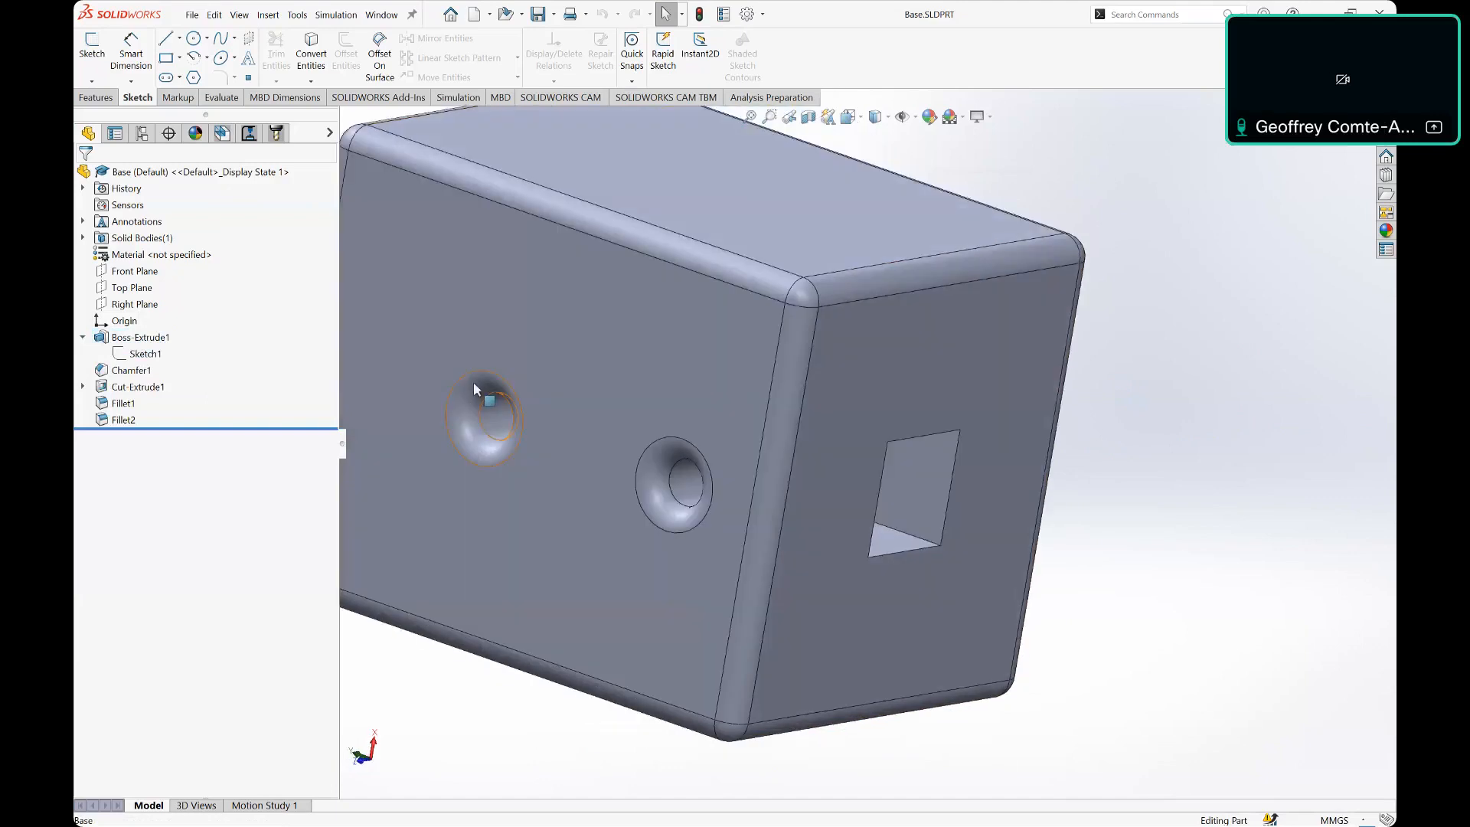
Step: Measure the distance from the round hole farther from the square opening to the block's long filleted edge
click(489, 404)
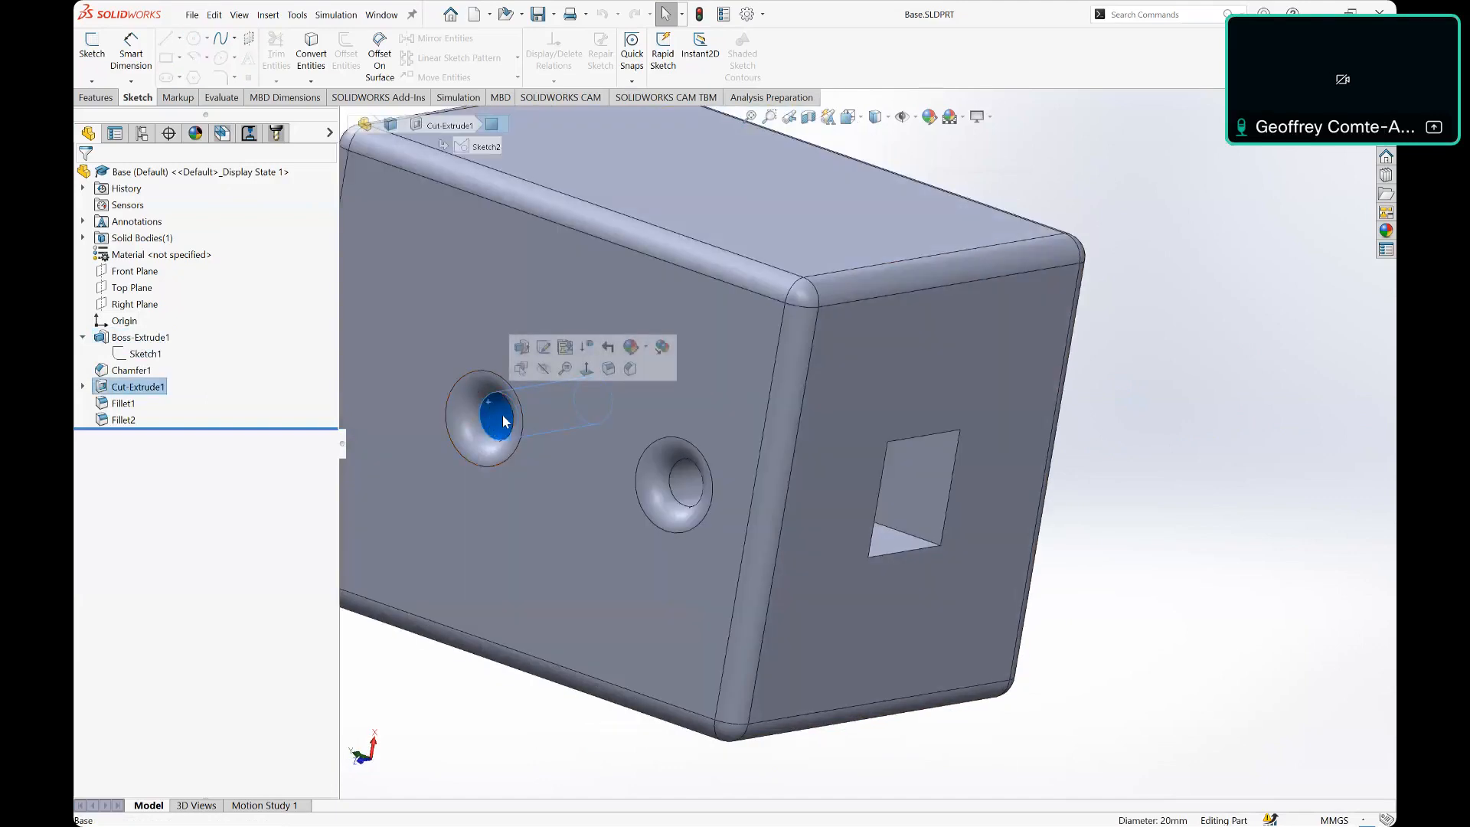
key(m)
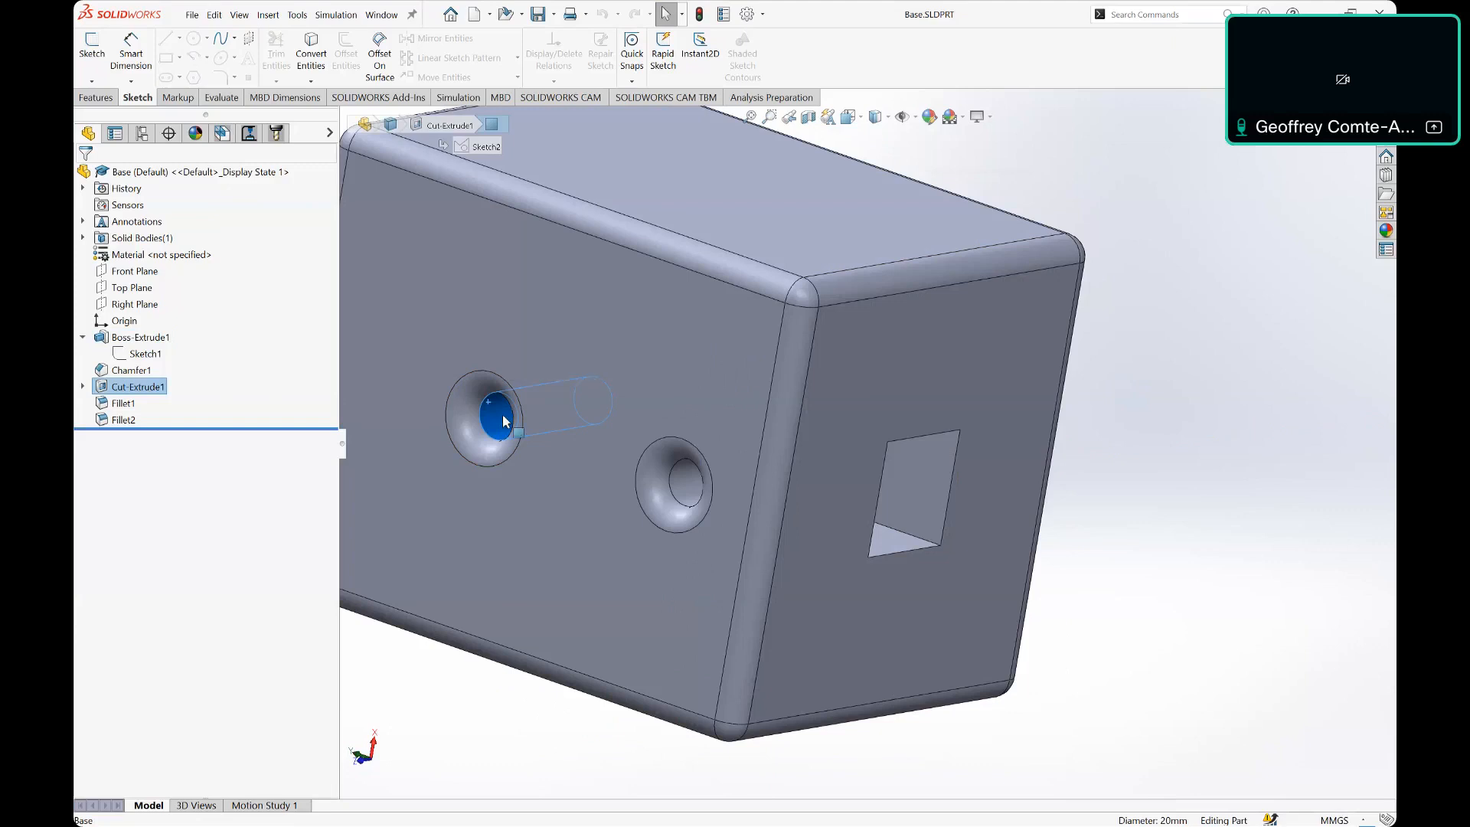
click(686, 252)
middle_drag(653, 220, 656, 256)
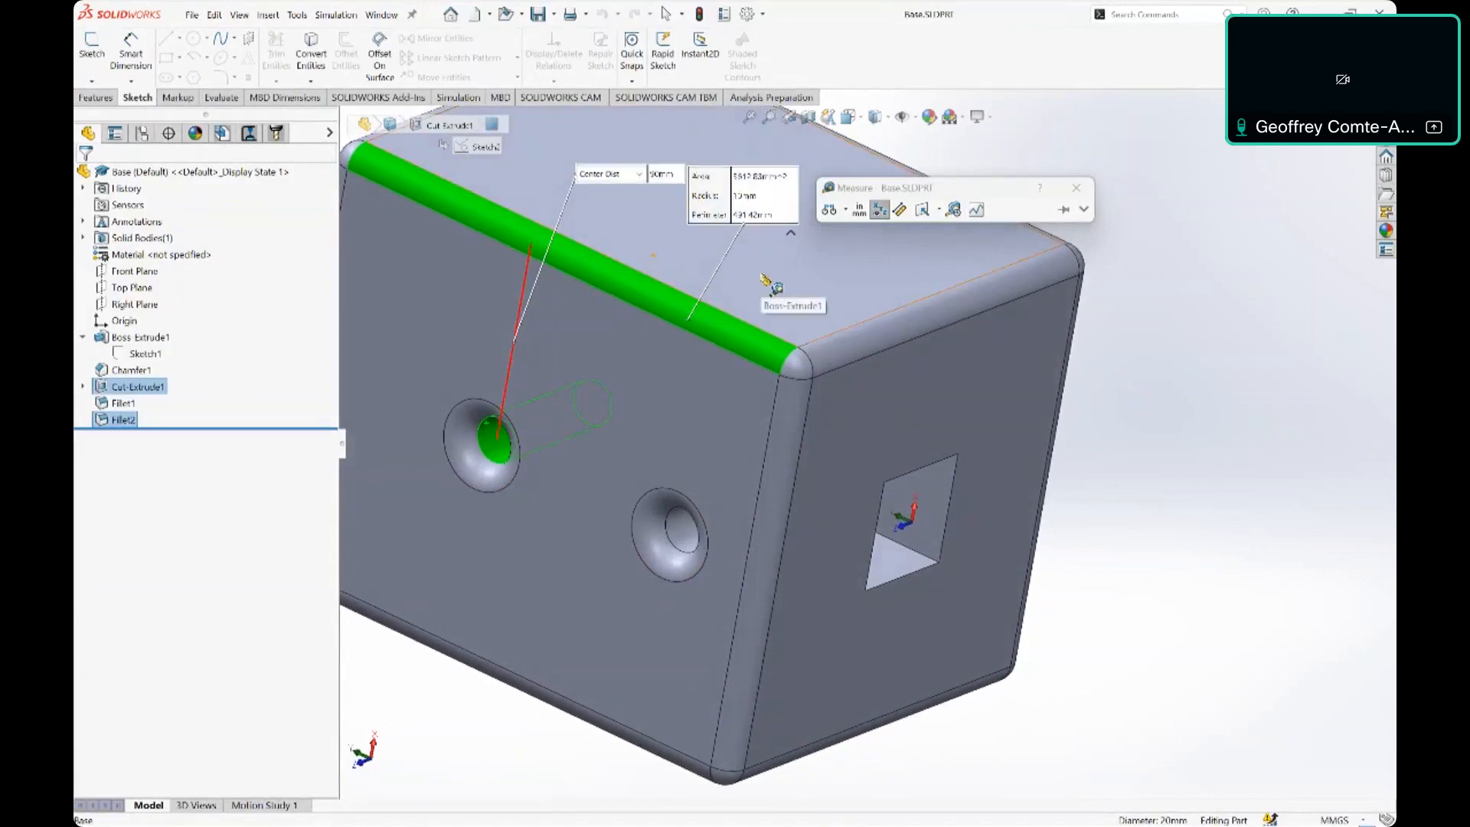
key(Escape)
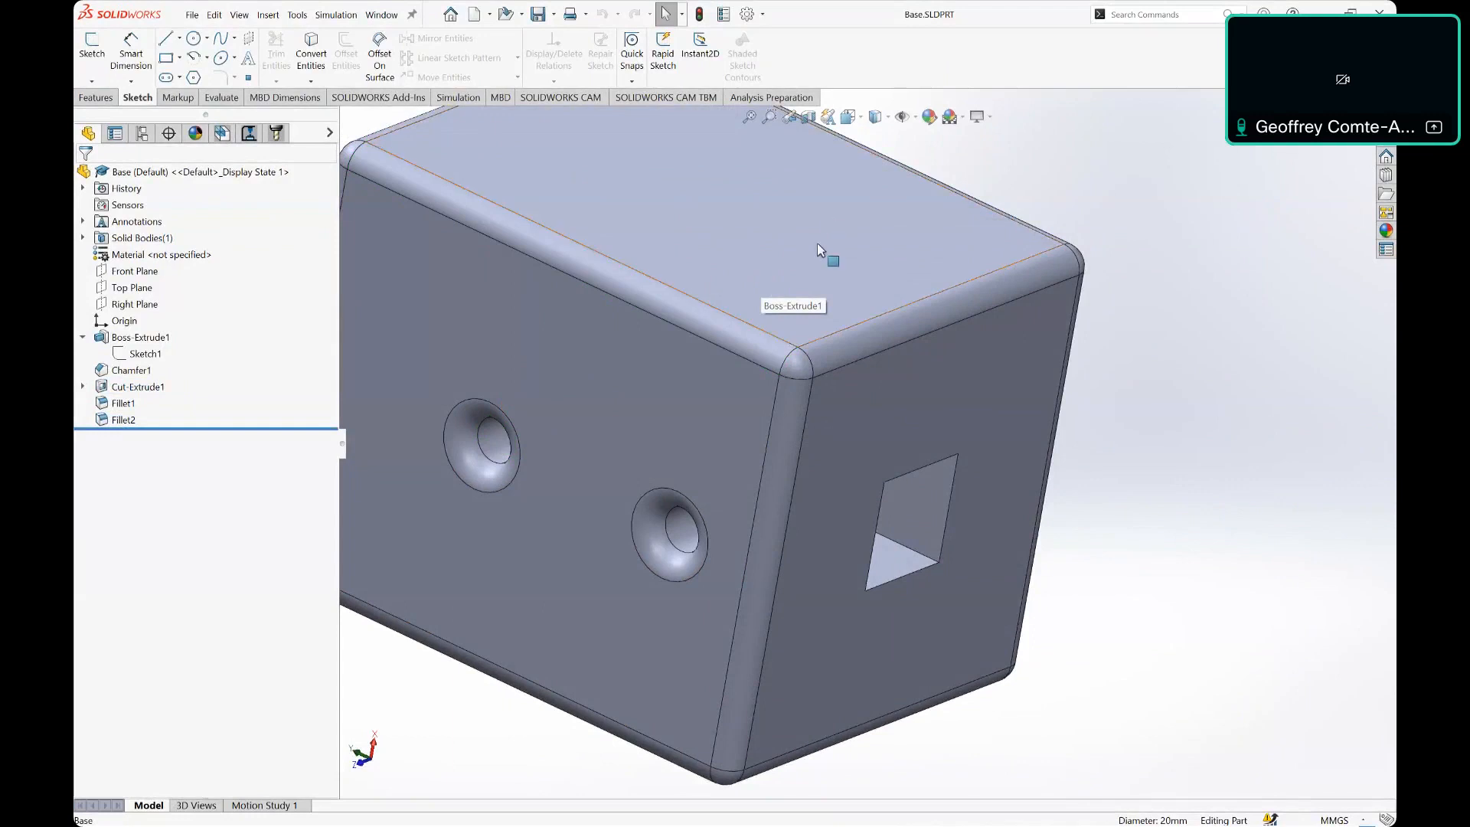
Step: Measure the distance between the block's two opposite outer side faces, and restore the trimetric view
key(m)
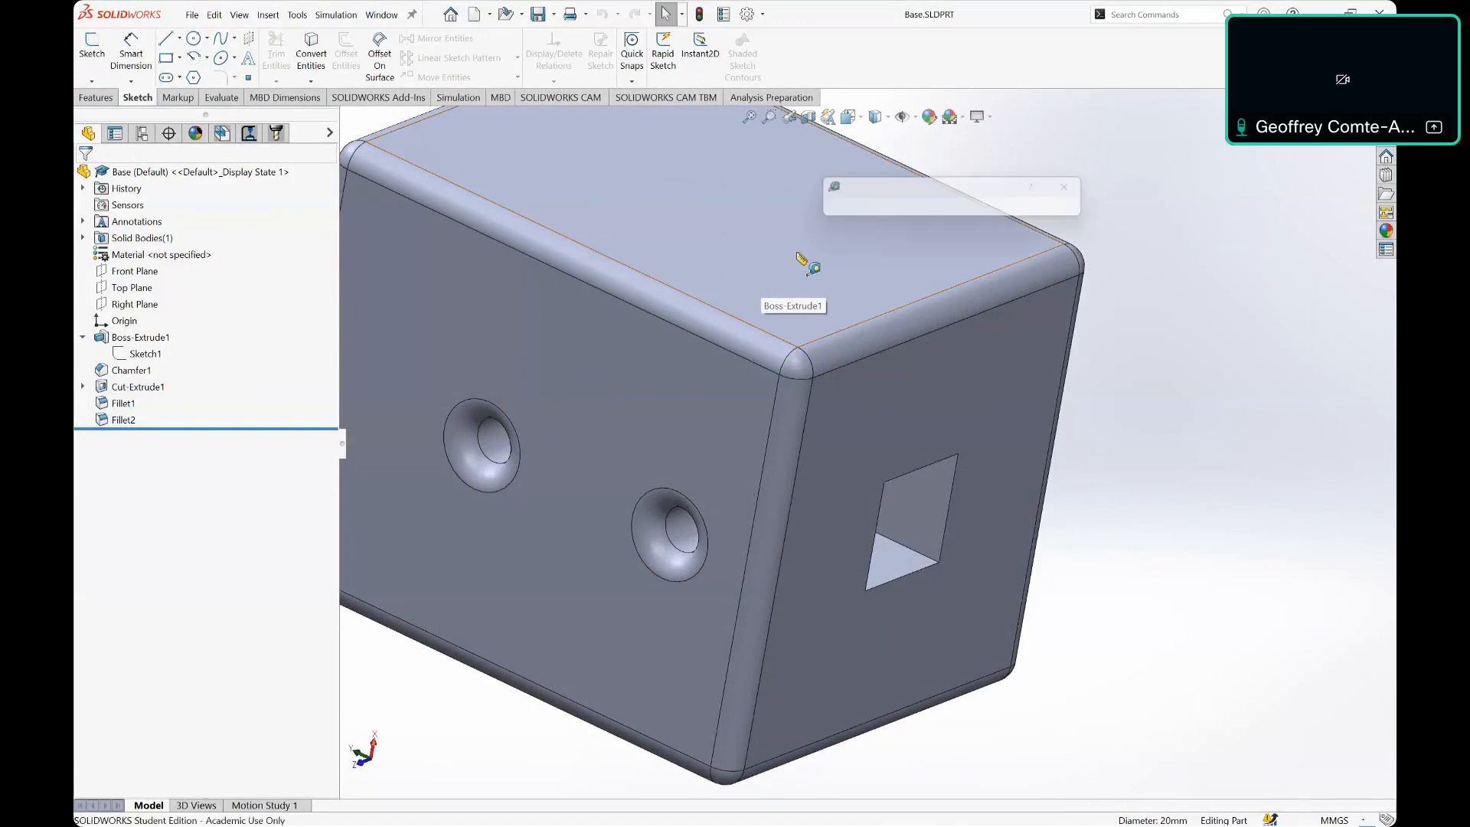
click(797, 253)
middle_drag(771, 344, 806, 222)
middle_drag(653, 640, 689, 571)
click(677, 571)
middle_drag(847, 430, 787, 477)
scroll(845, 472, up, 3)
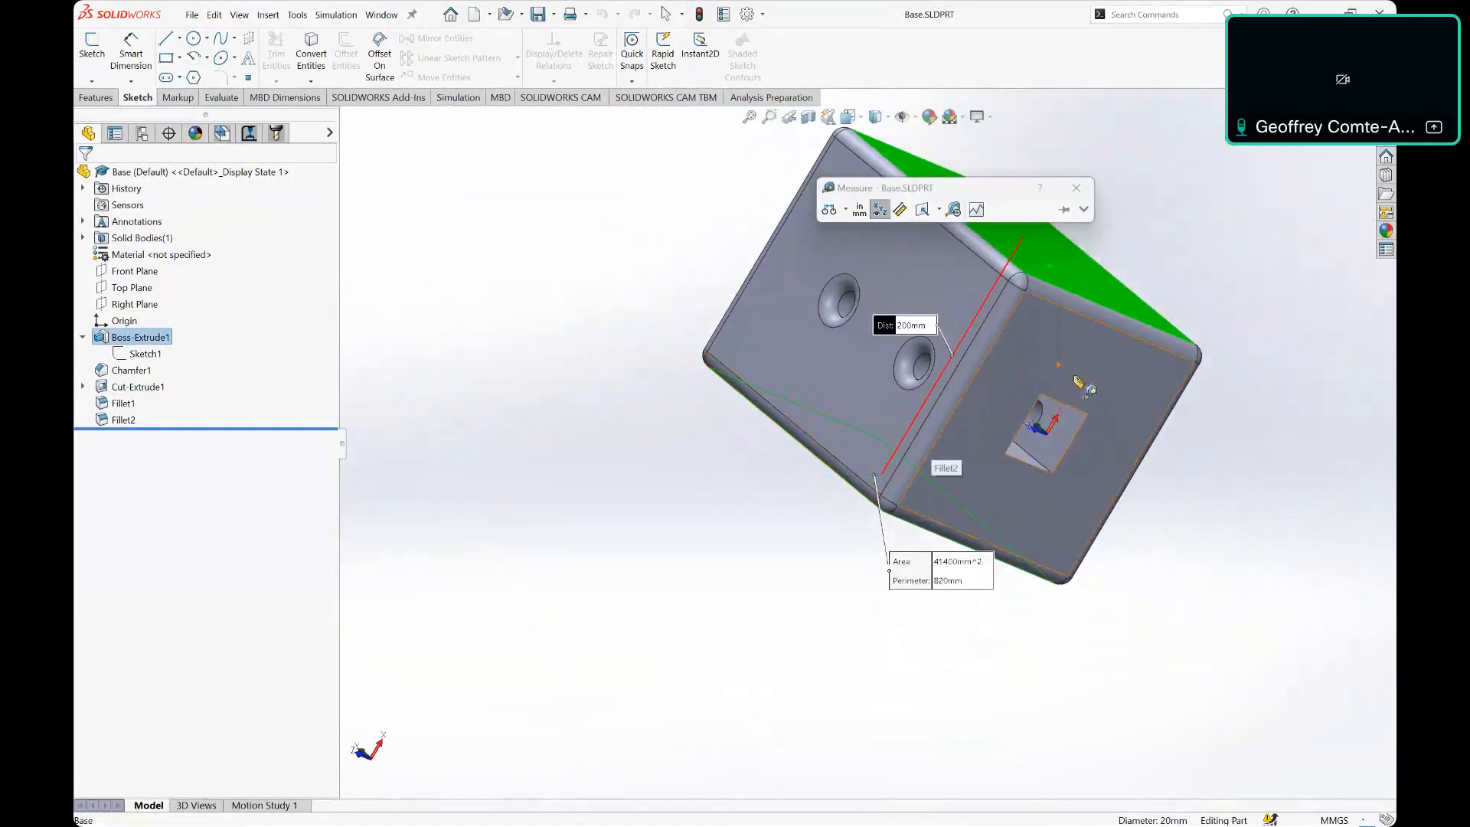
key(Escape)
key(ctrl+7)
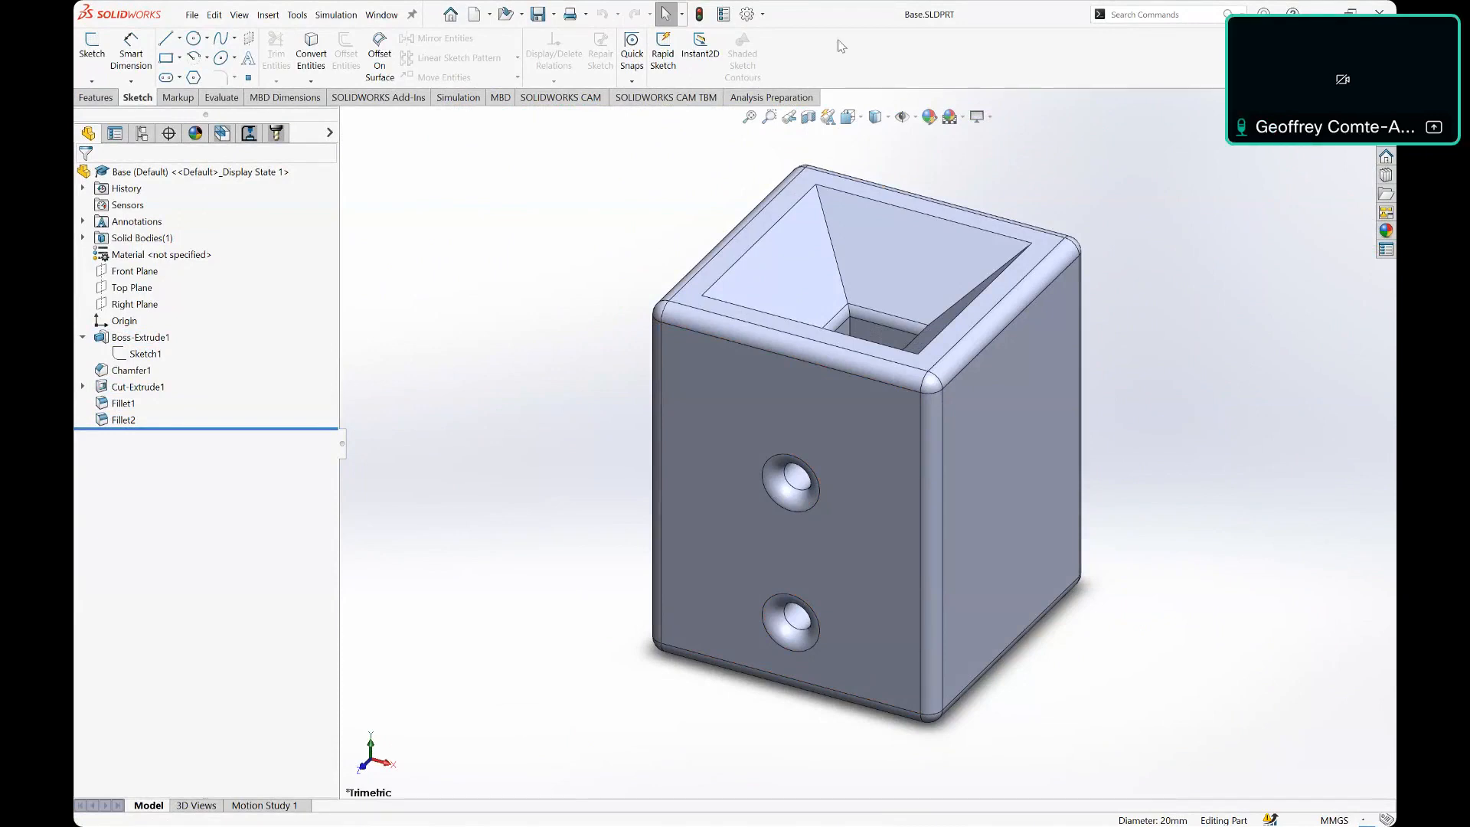
Step: Look up the keyboard shortcut assigned to the Measure command in the customization settings by searching for "measure"
click(298, 20)
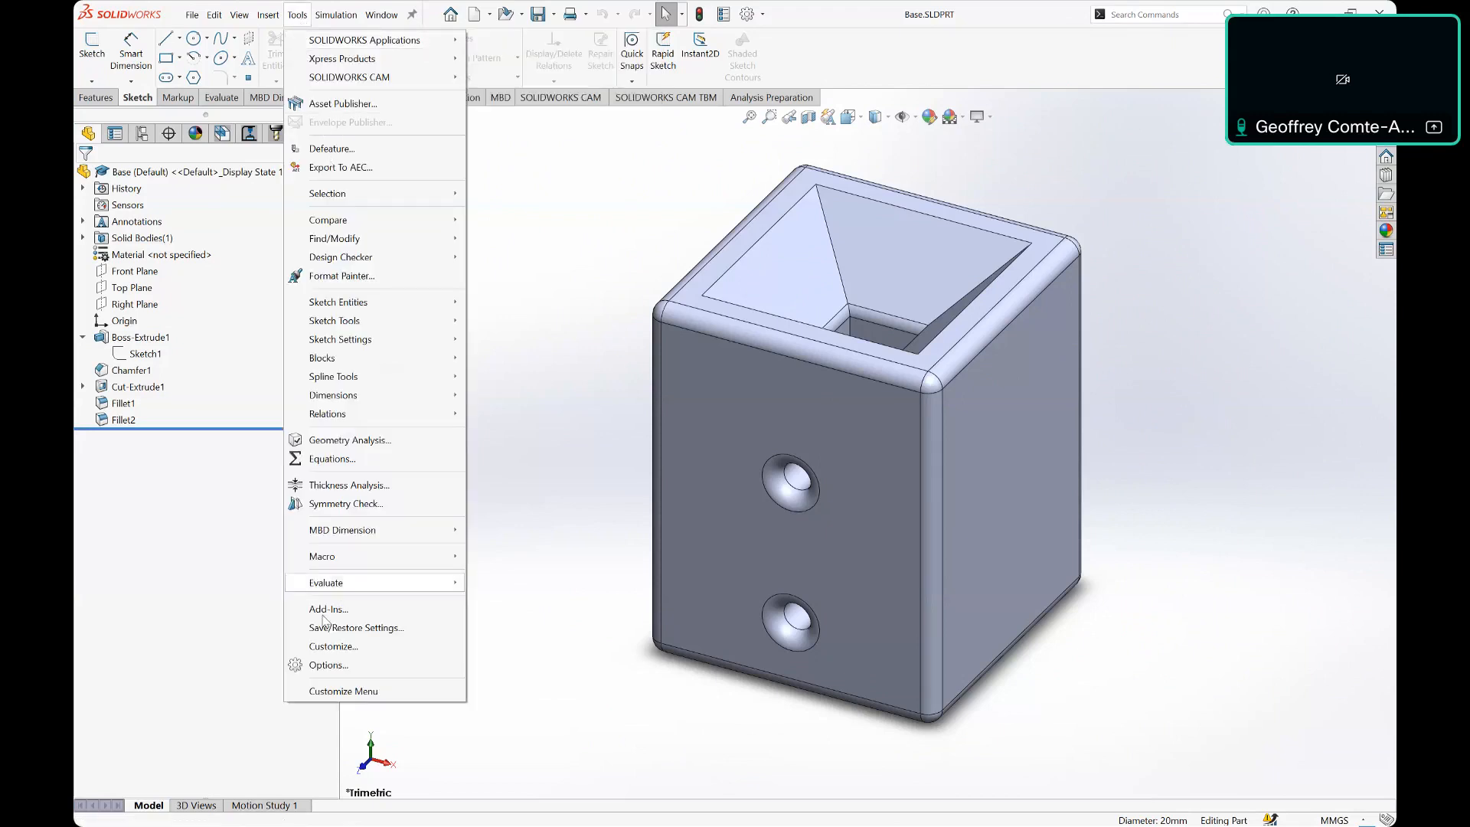
click(333, 647)
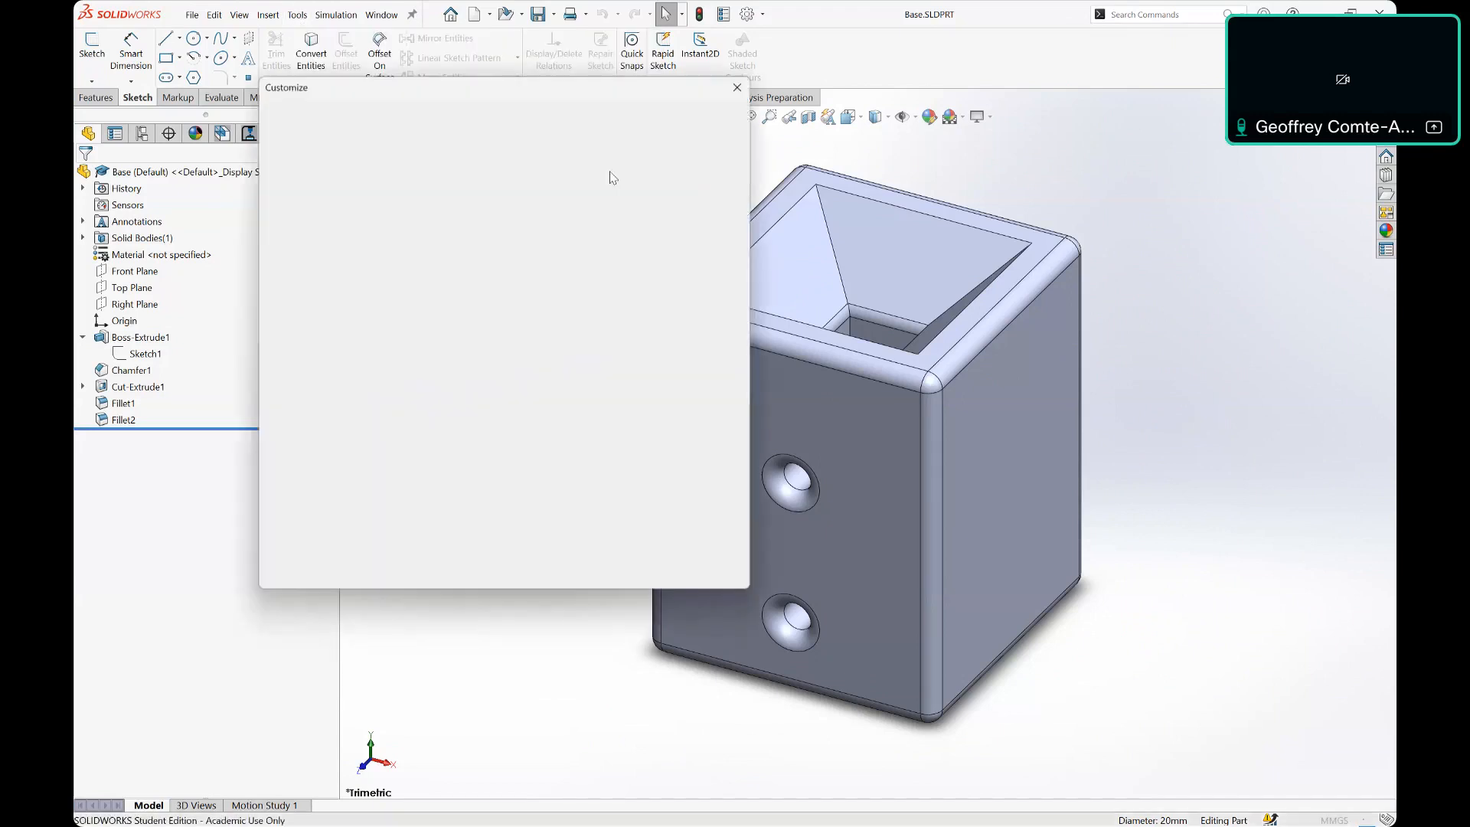
click(455, 111)
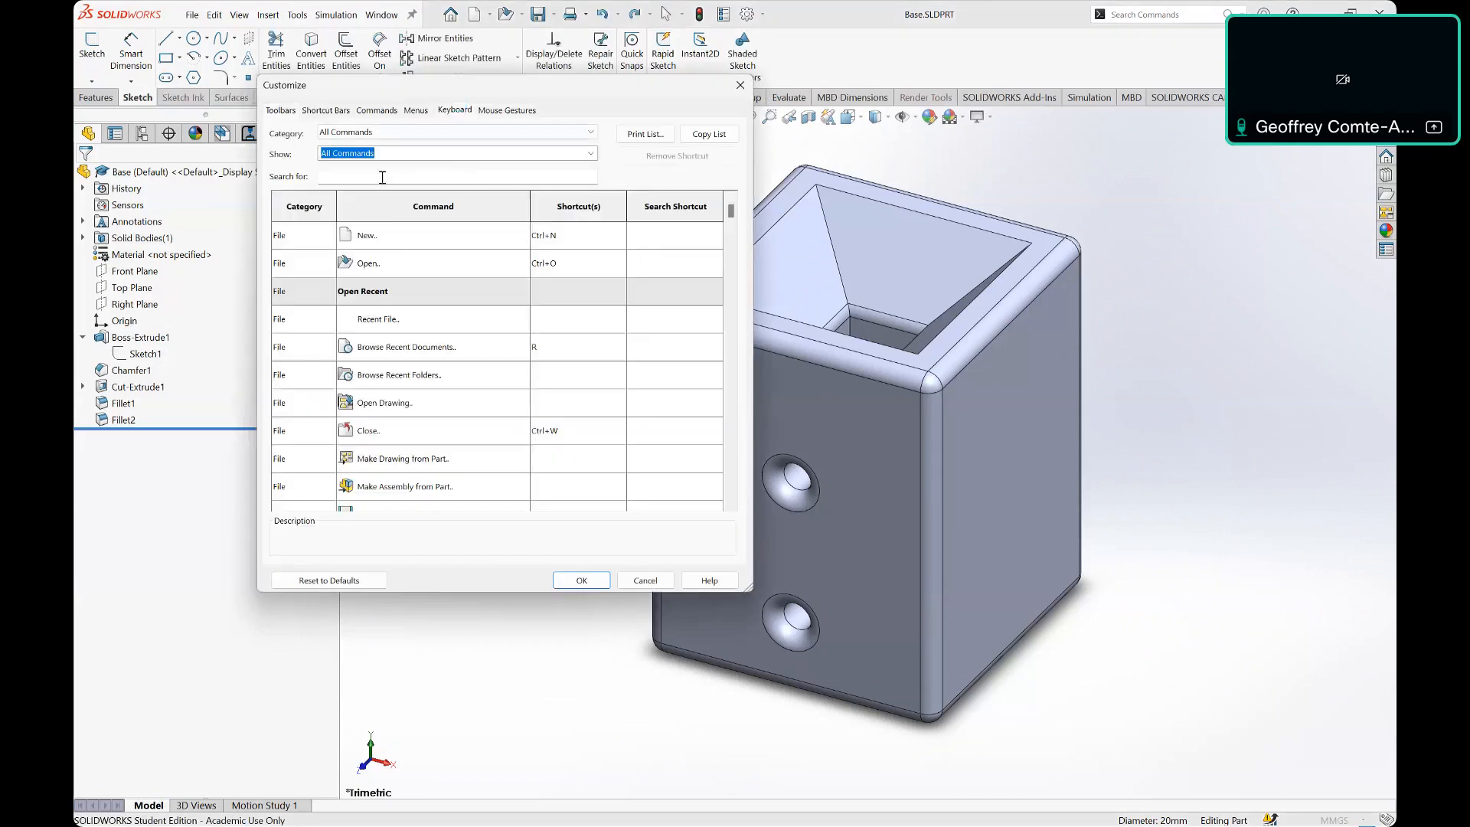
text(measure)
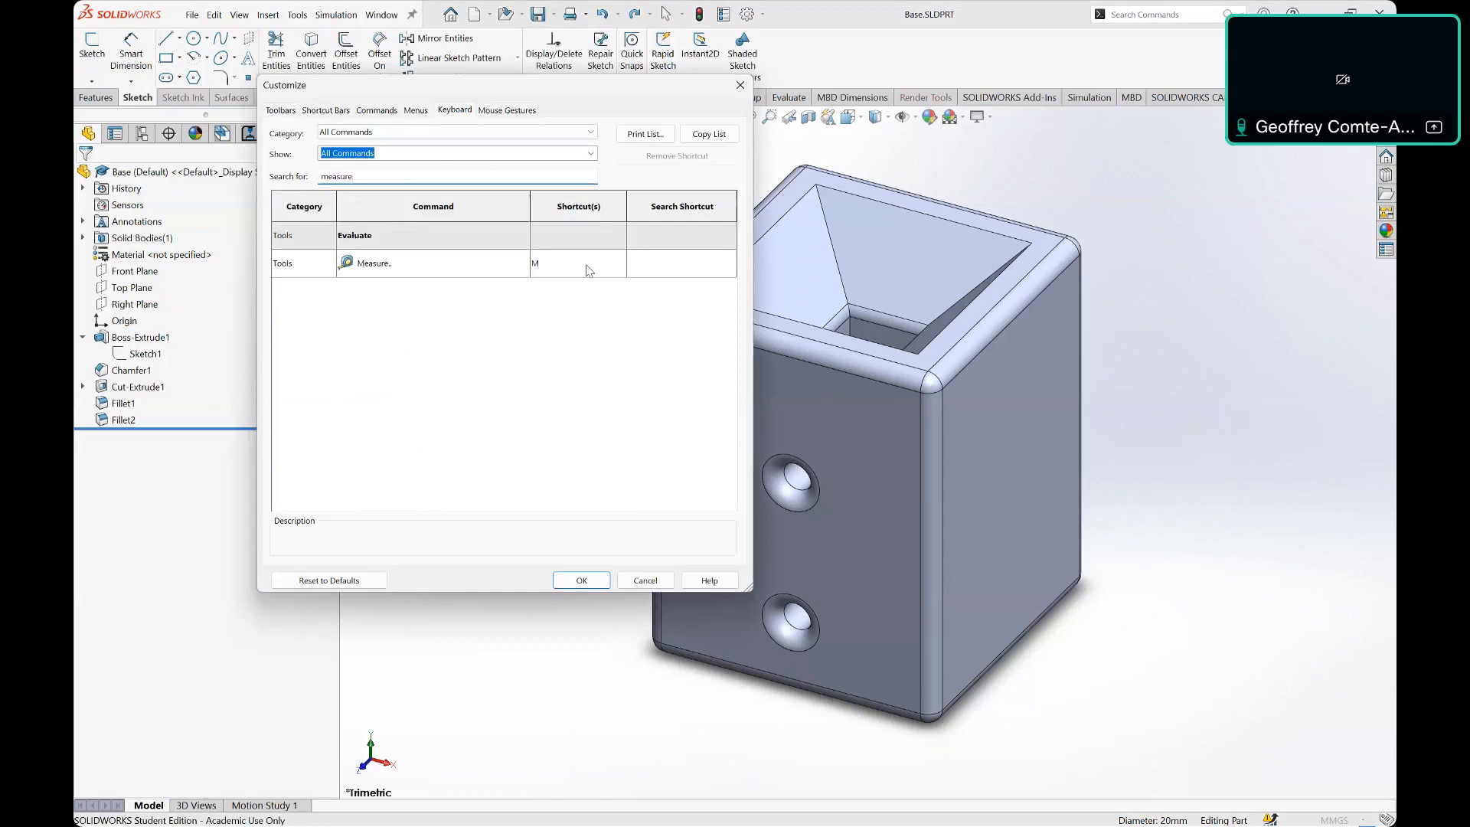
click(599, 583)
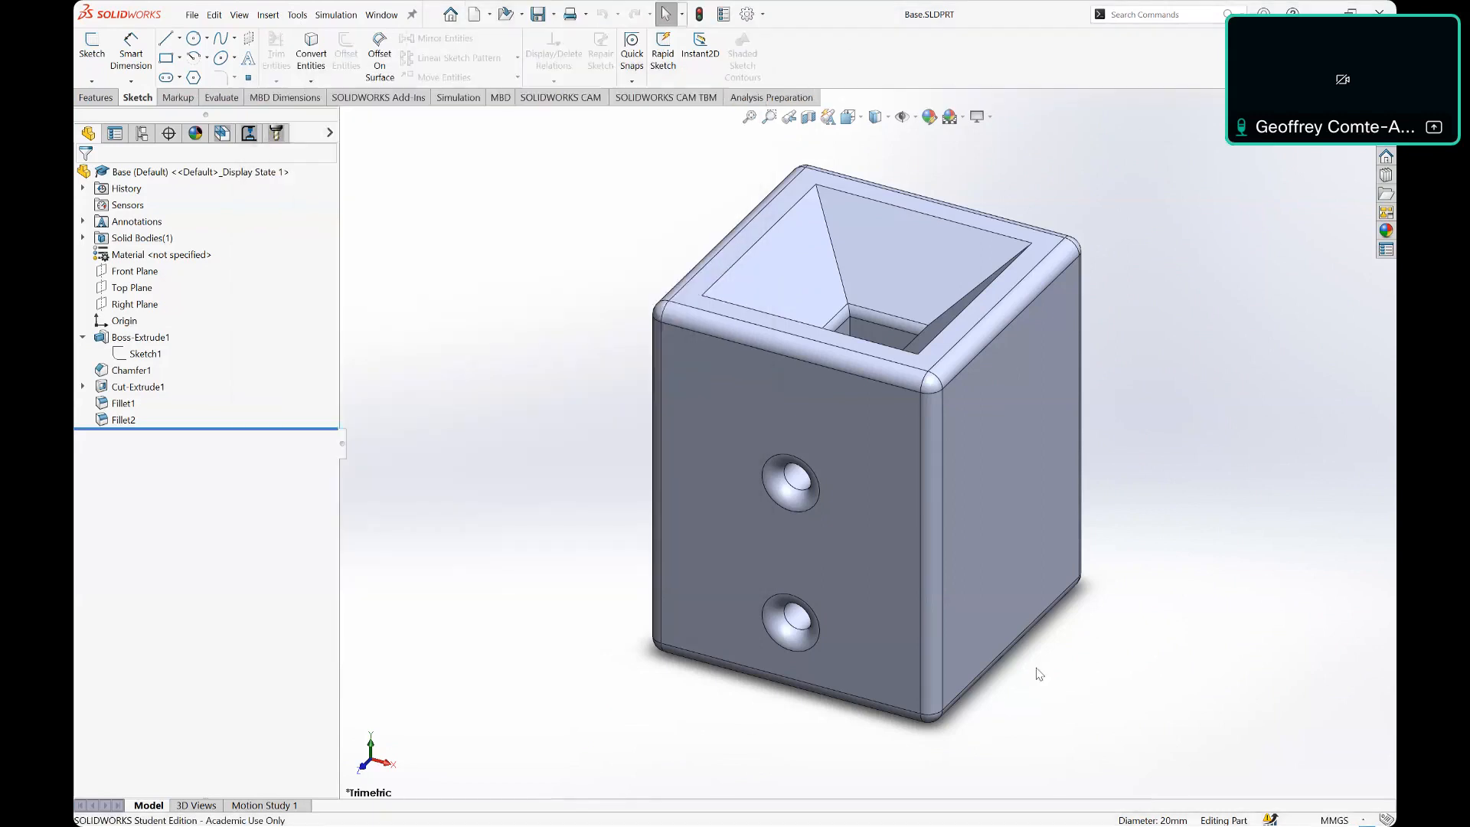
Step: Return to Part2, check the square and its dimensions by selecting them together, clear the selection and exit the sketch
key(ctrl+Tab)
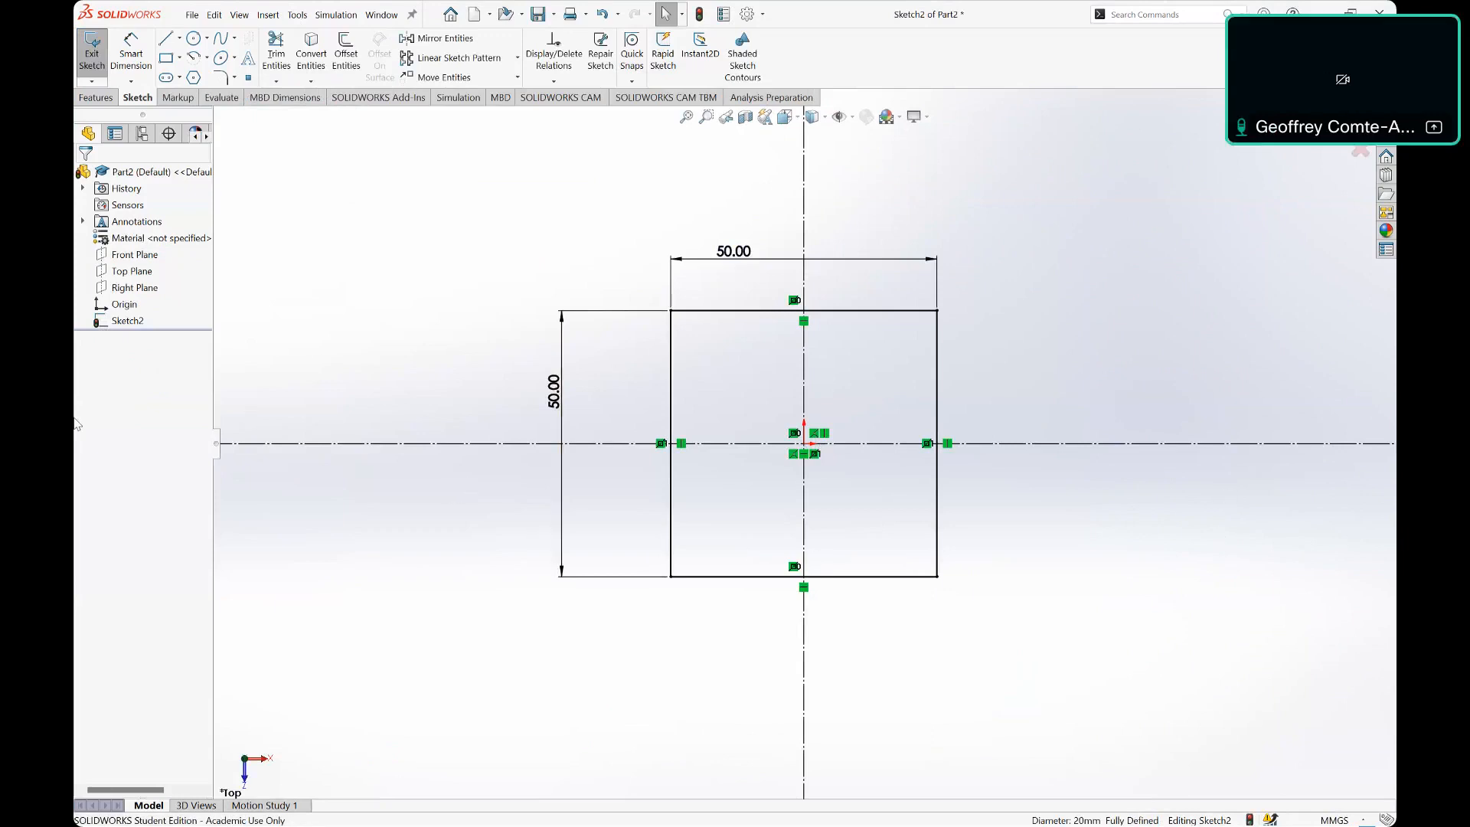
drag(422, 215, 1180, 719)
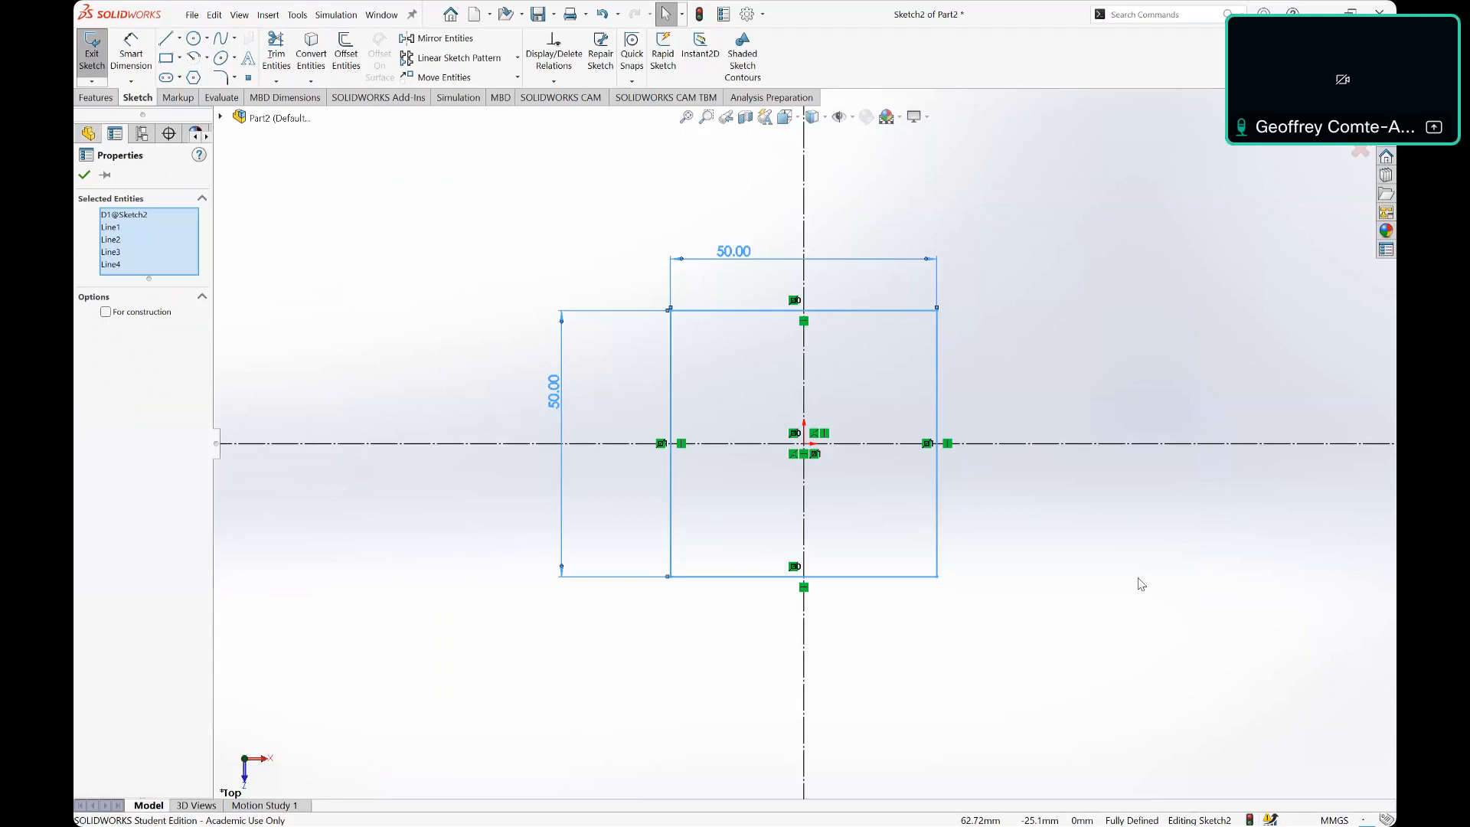
click(1118, 575)
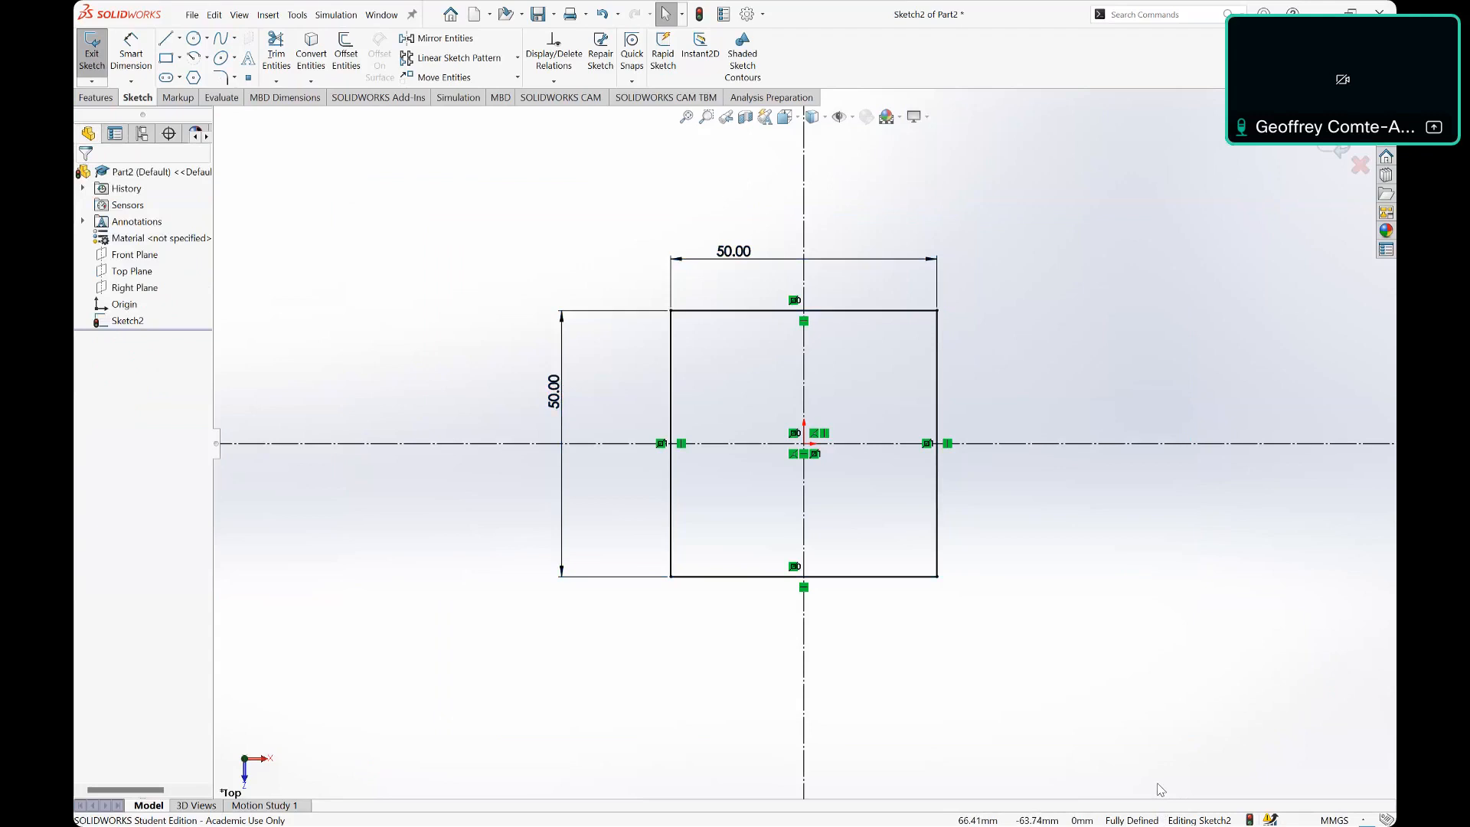
click(96, 63)
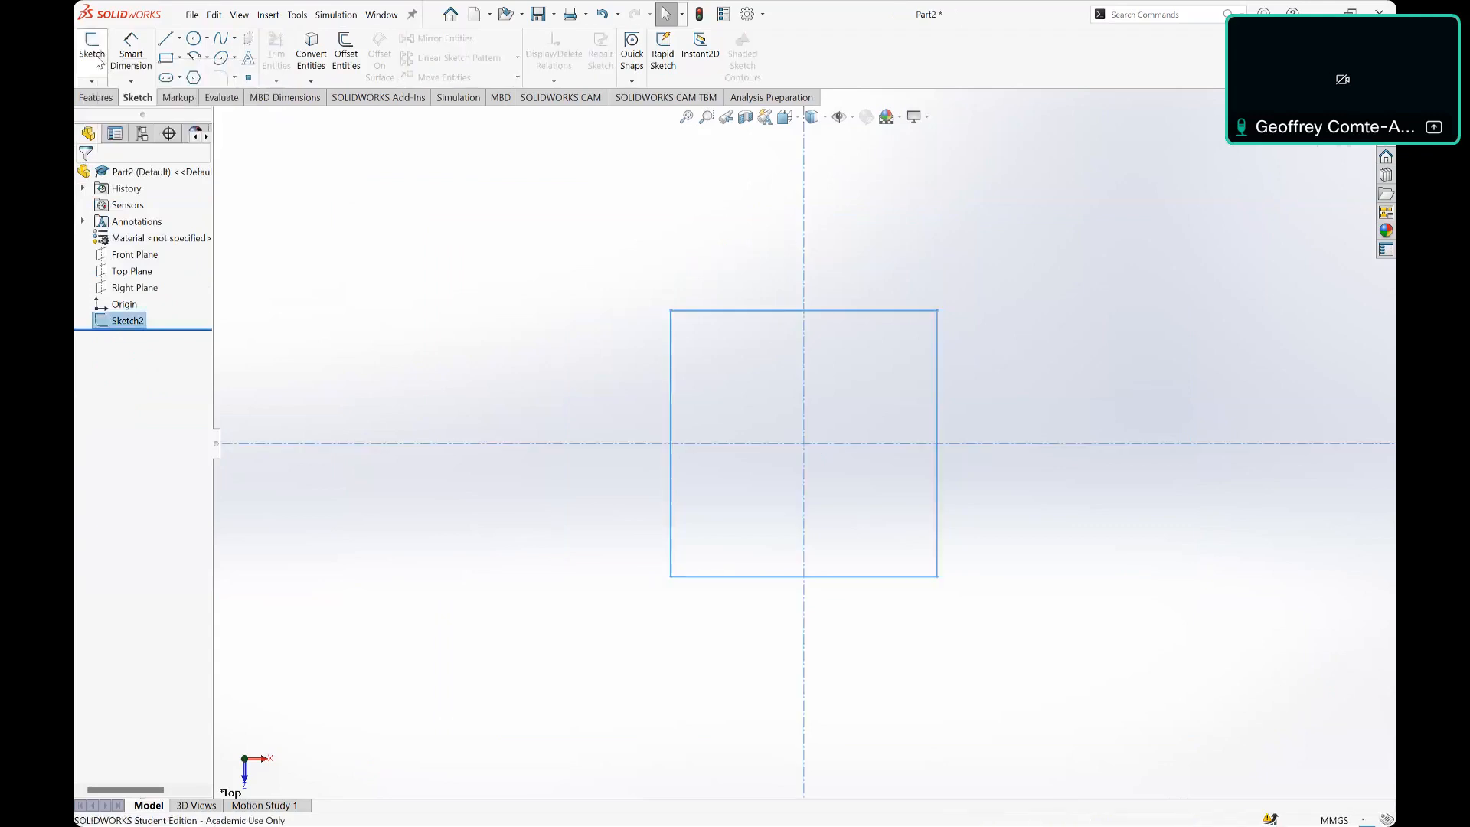
Step: Start a blind boss extrusion of the square sketch from its sketch plane and set the depth to 50 mm
middle_drag(459, 255, 737, 329)
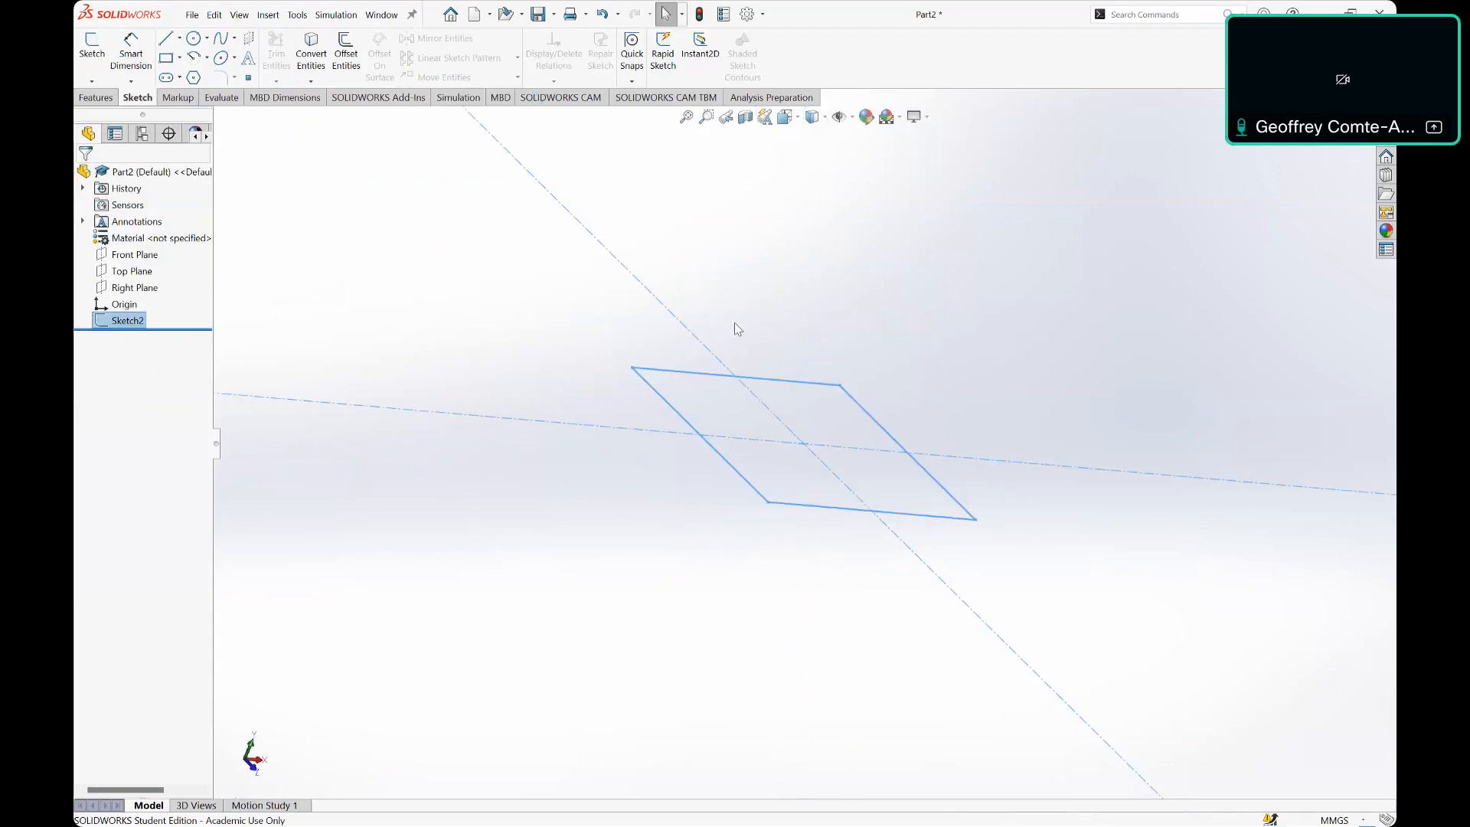
key(e)
scroll(708, 297, up, 5)
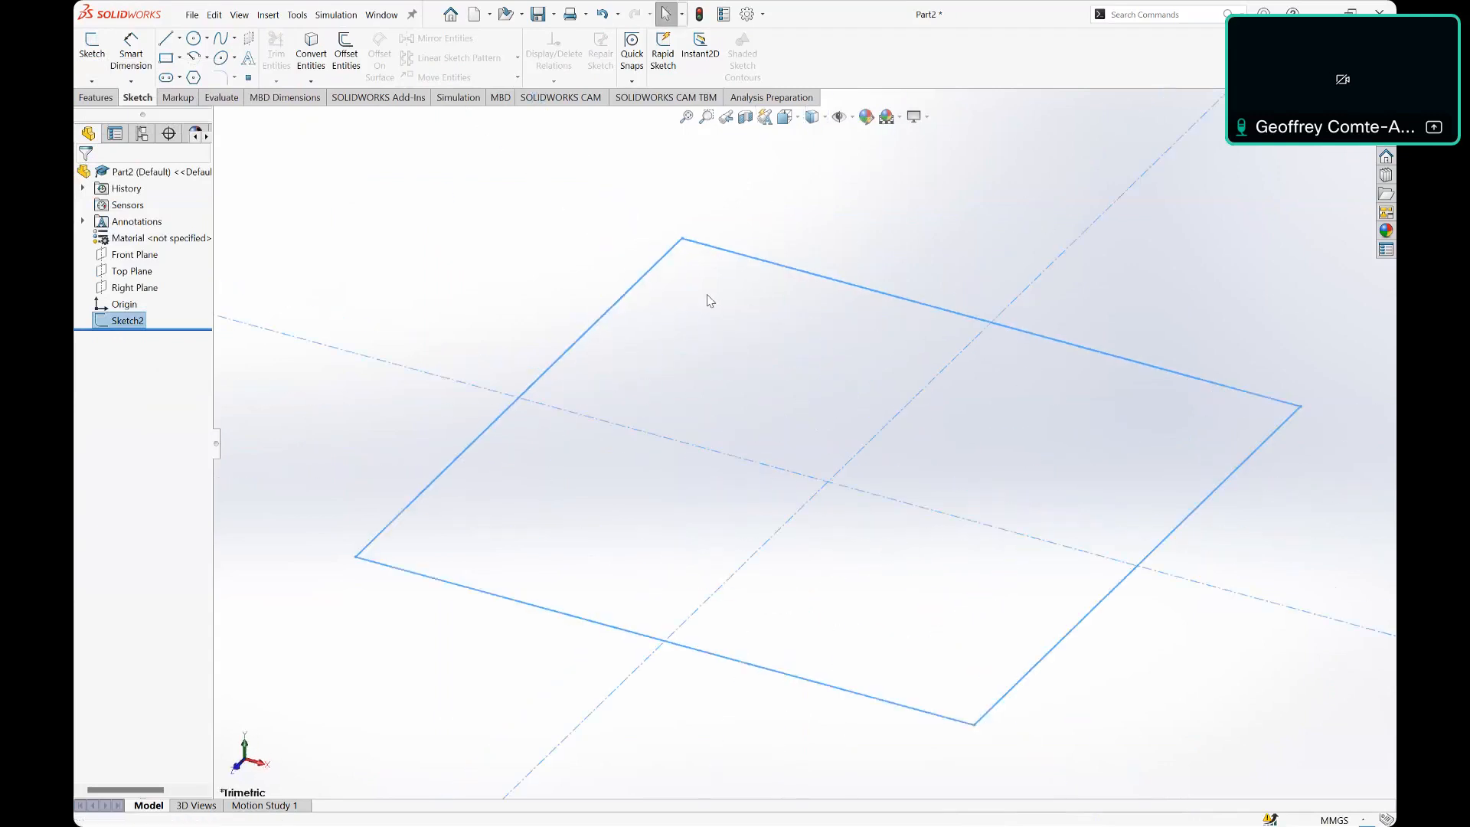
click(96, 98)
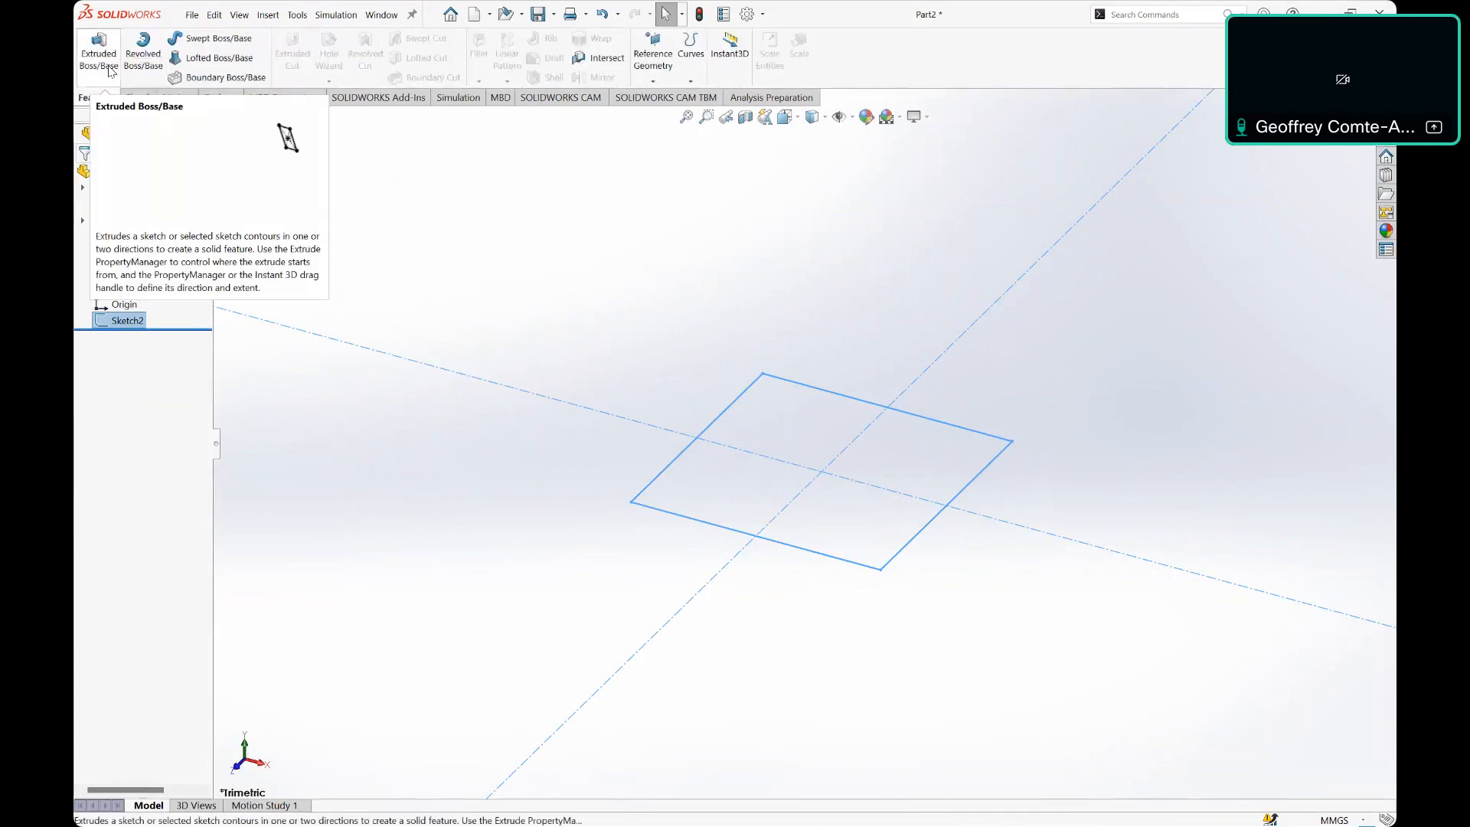
click(107, 70)
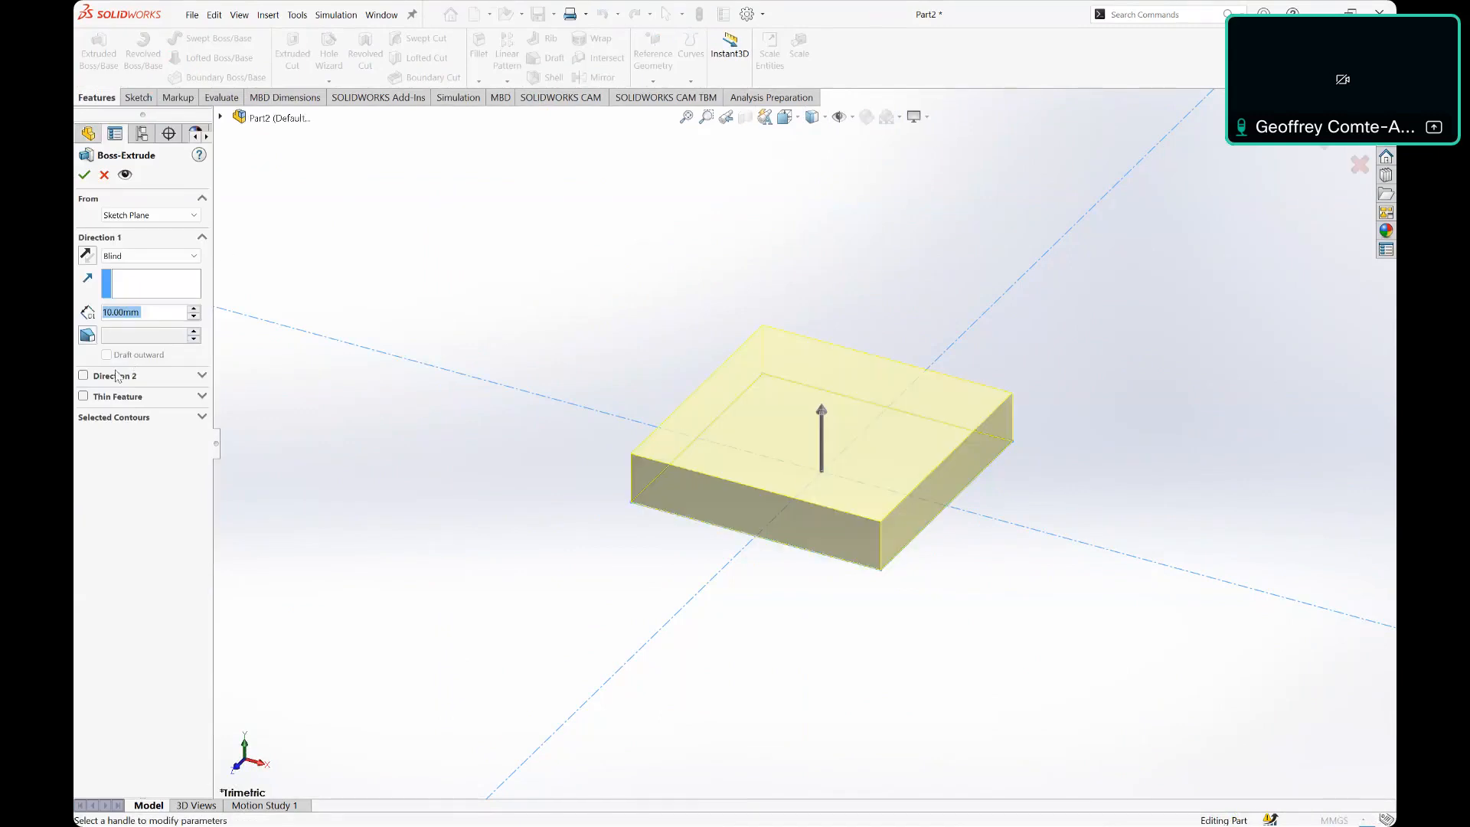
click(202, 375)
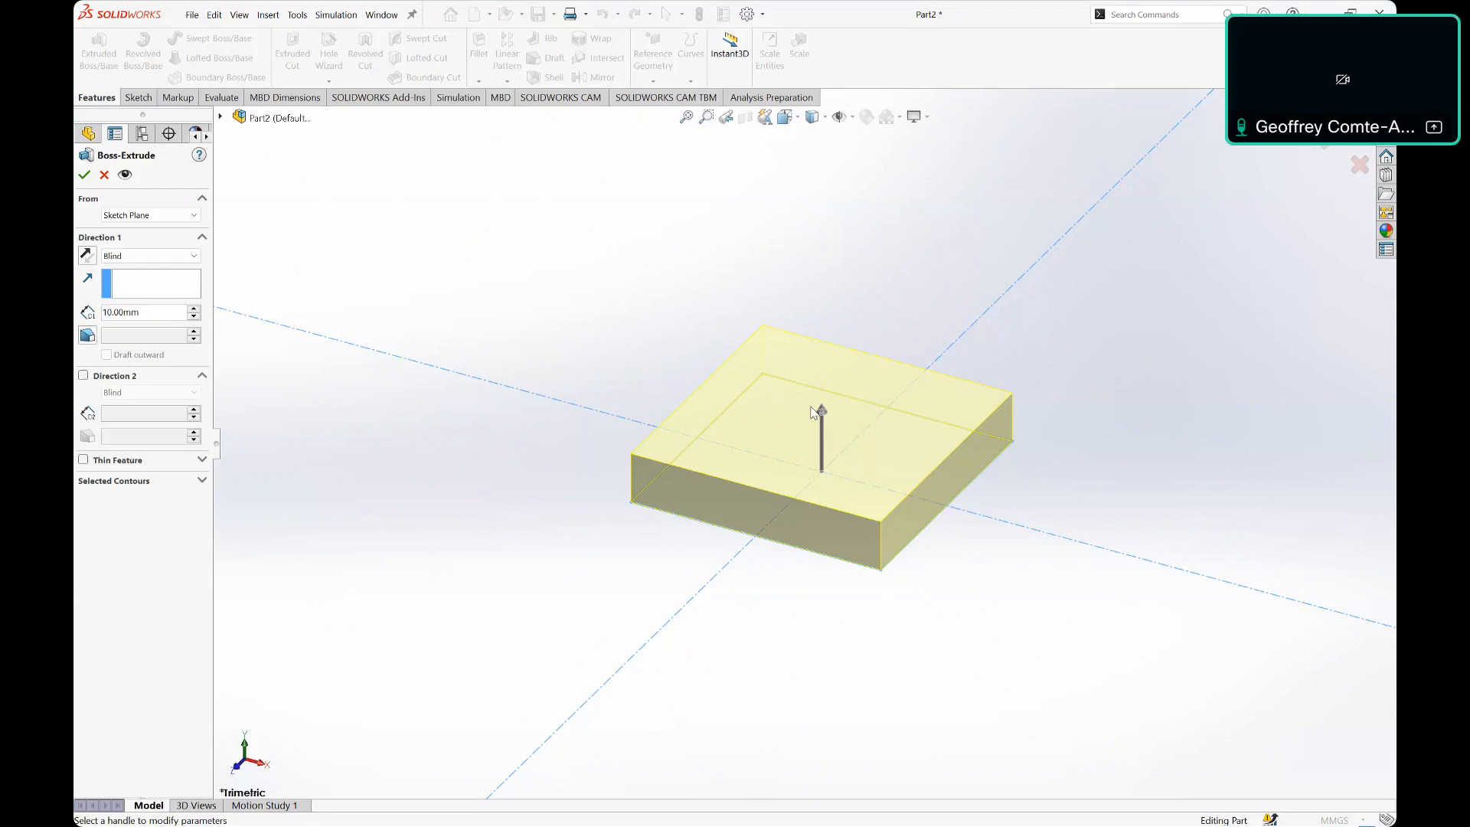
drag(137, 316, 104, 317)
text(100)
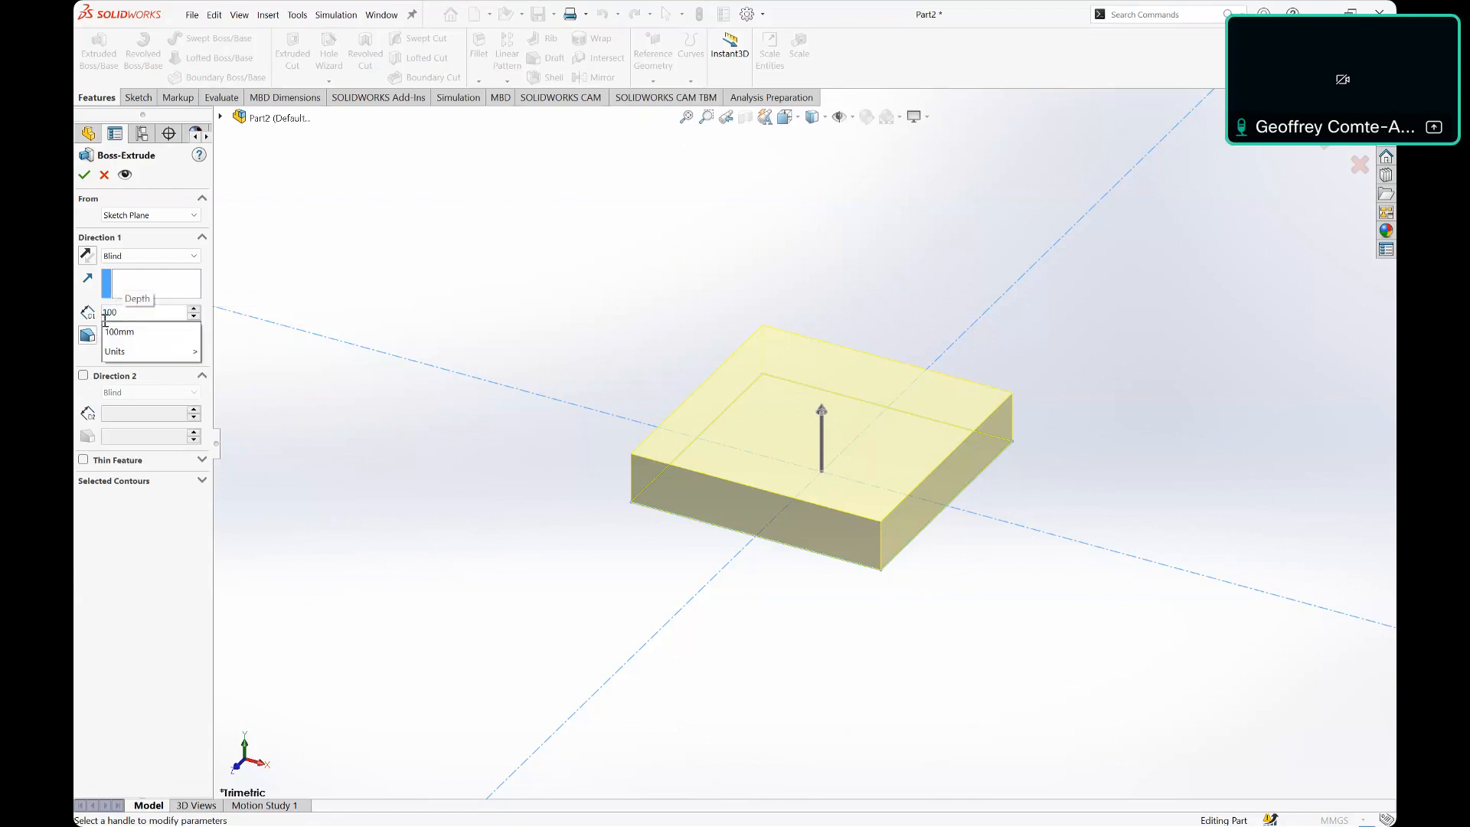
click(180, 540)
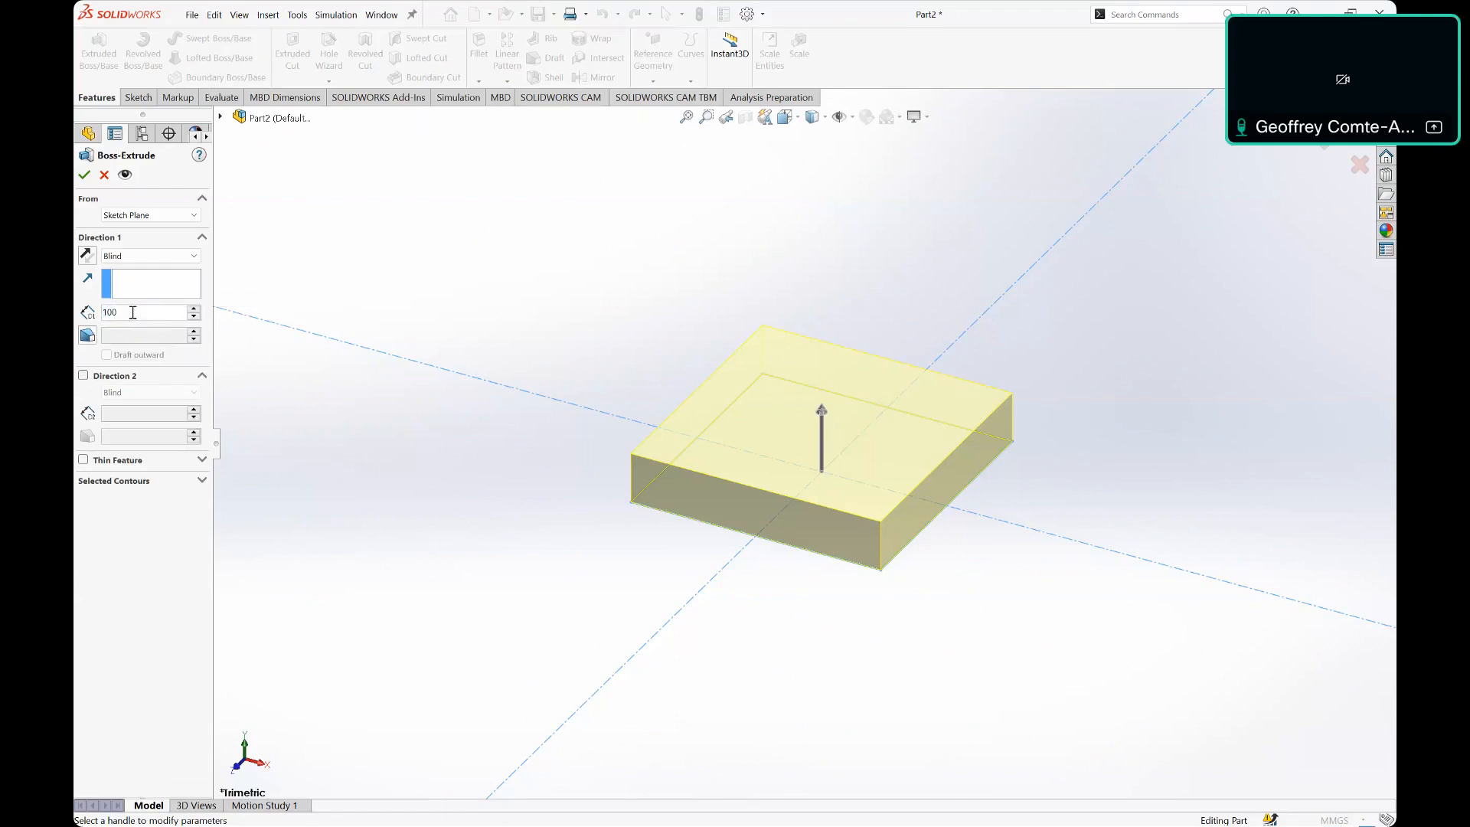
double_click(132, 313)
text(50)
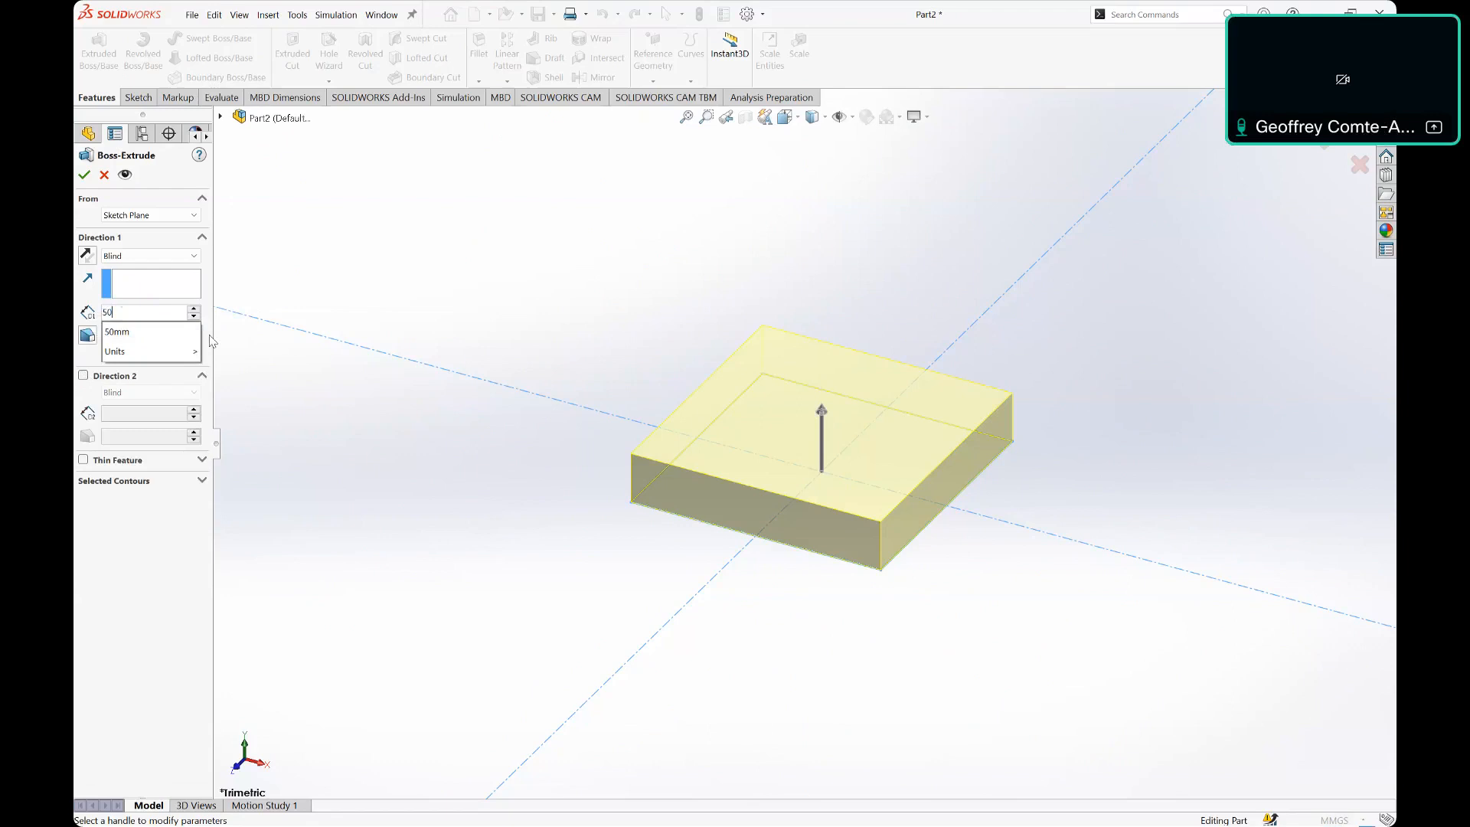
click(117, 516)
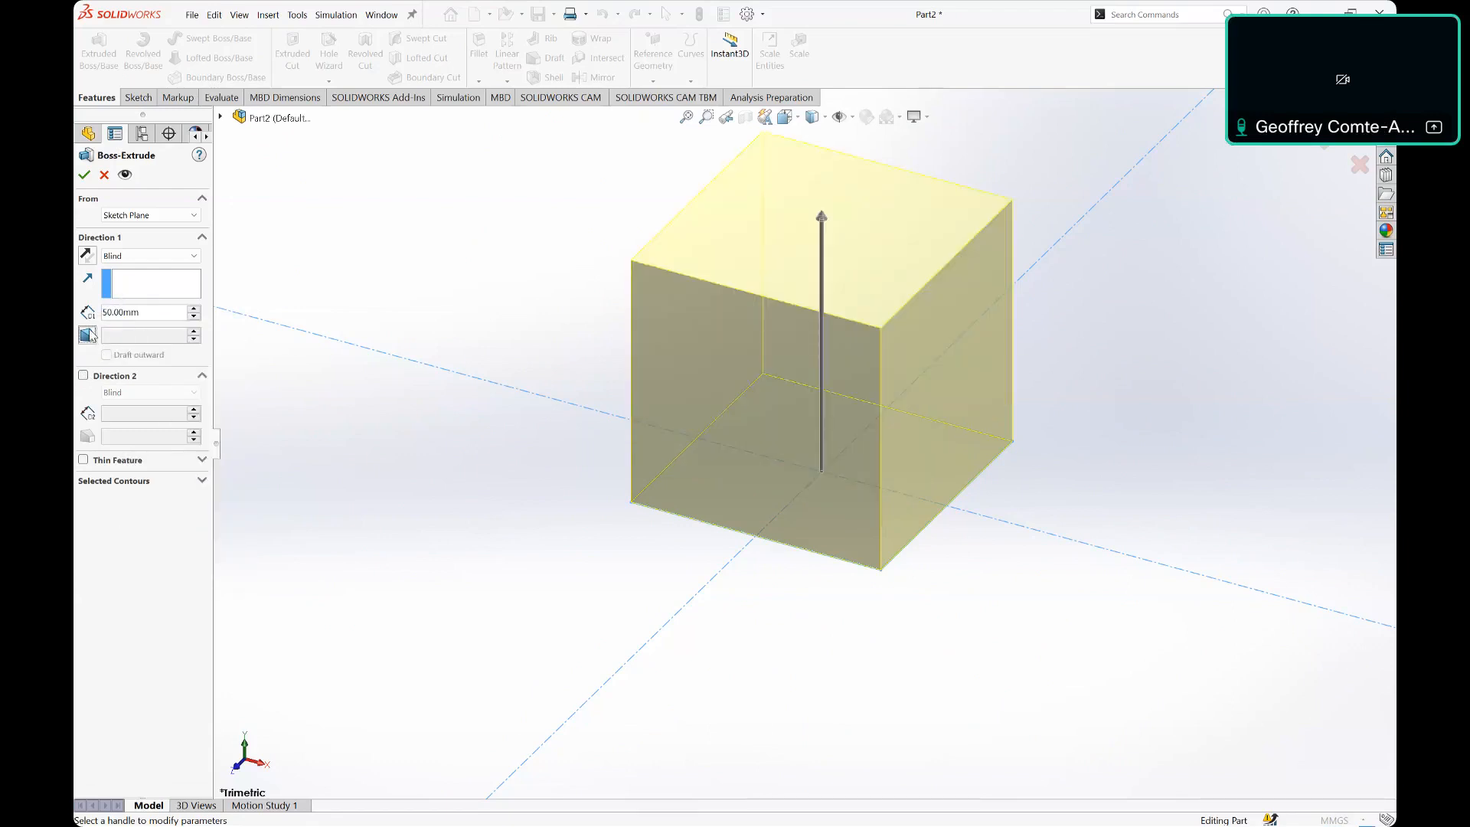
Step: Add a 45° outward draft to the extrusion's first direction and accept the feature
click(87, 336)
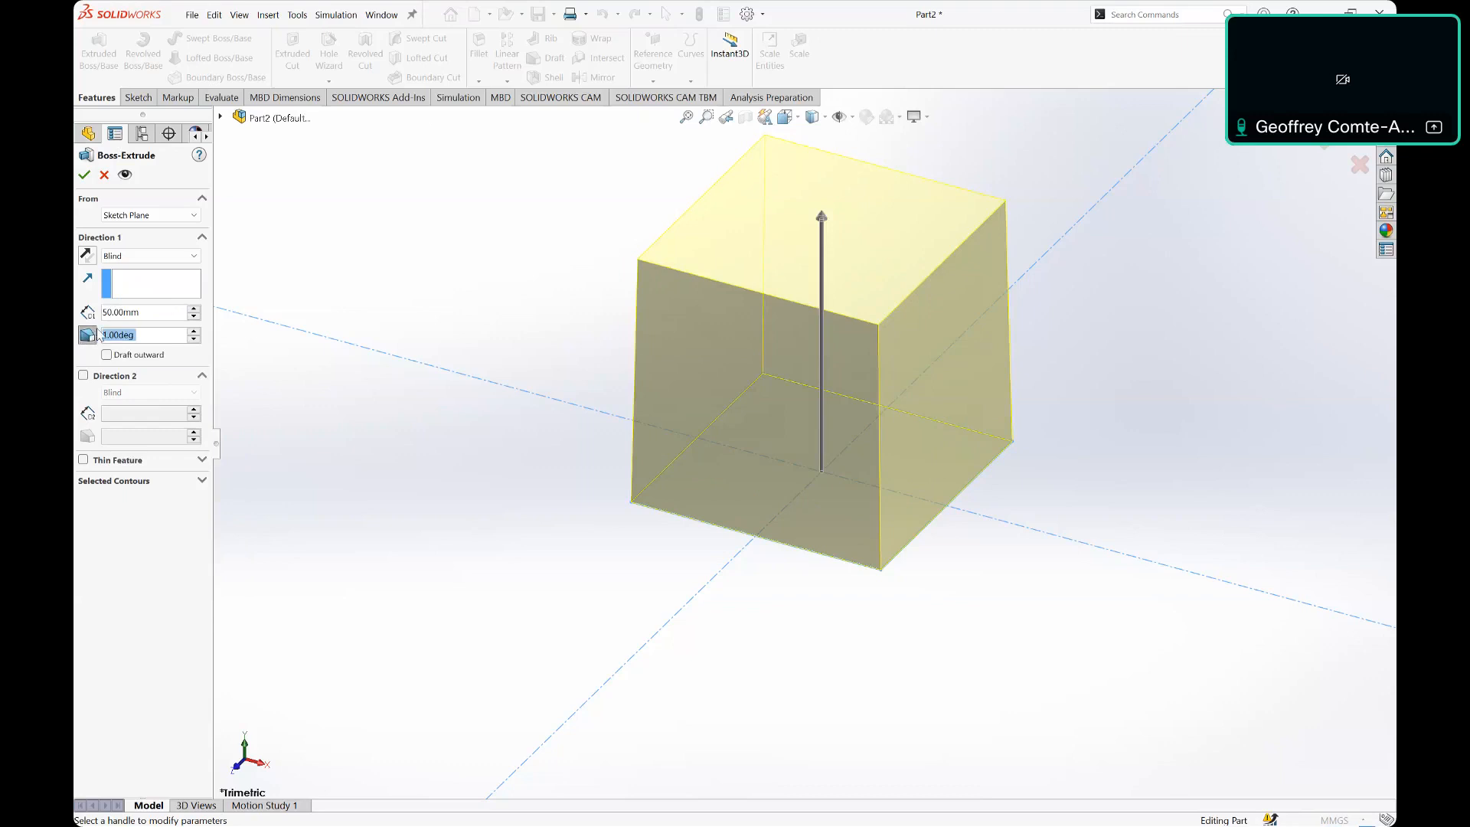
text(35)
key(Return)
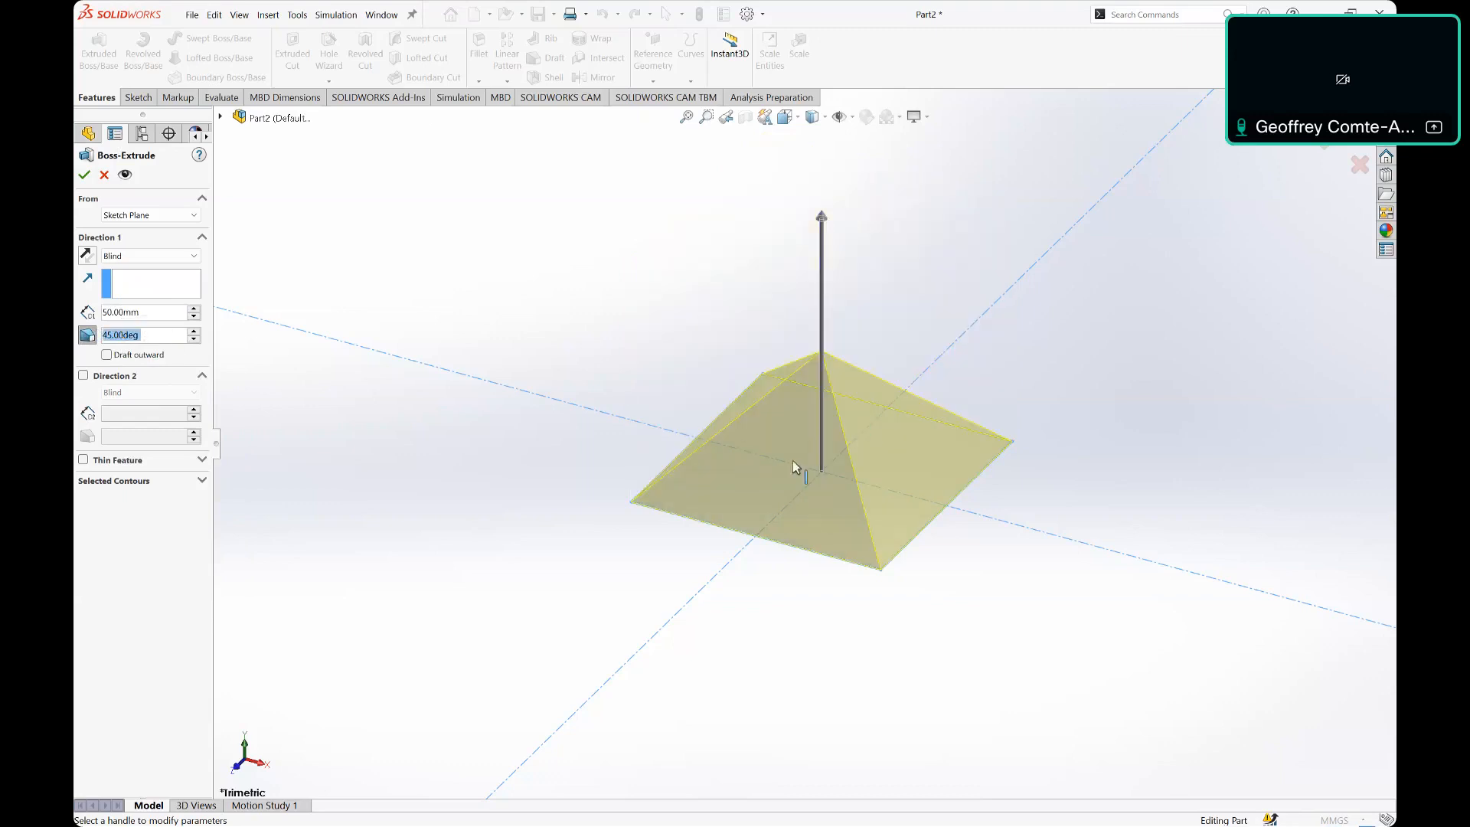
click(107, 356)
scroll(644, 462, up, 5)
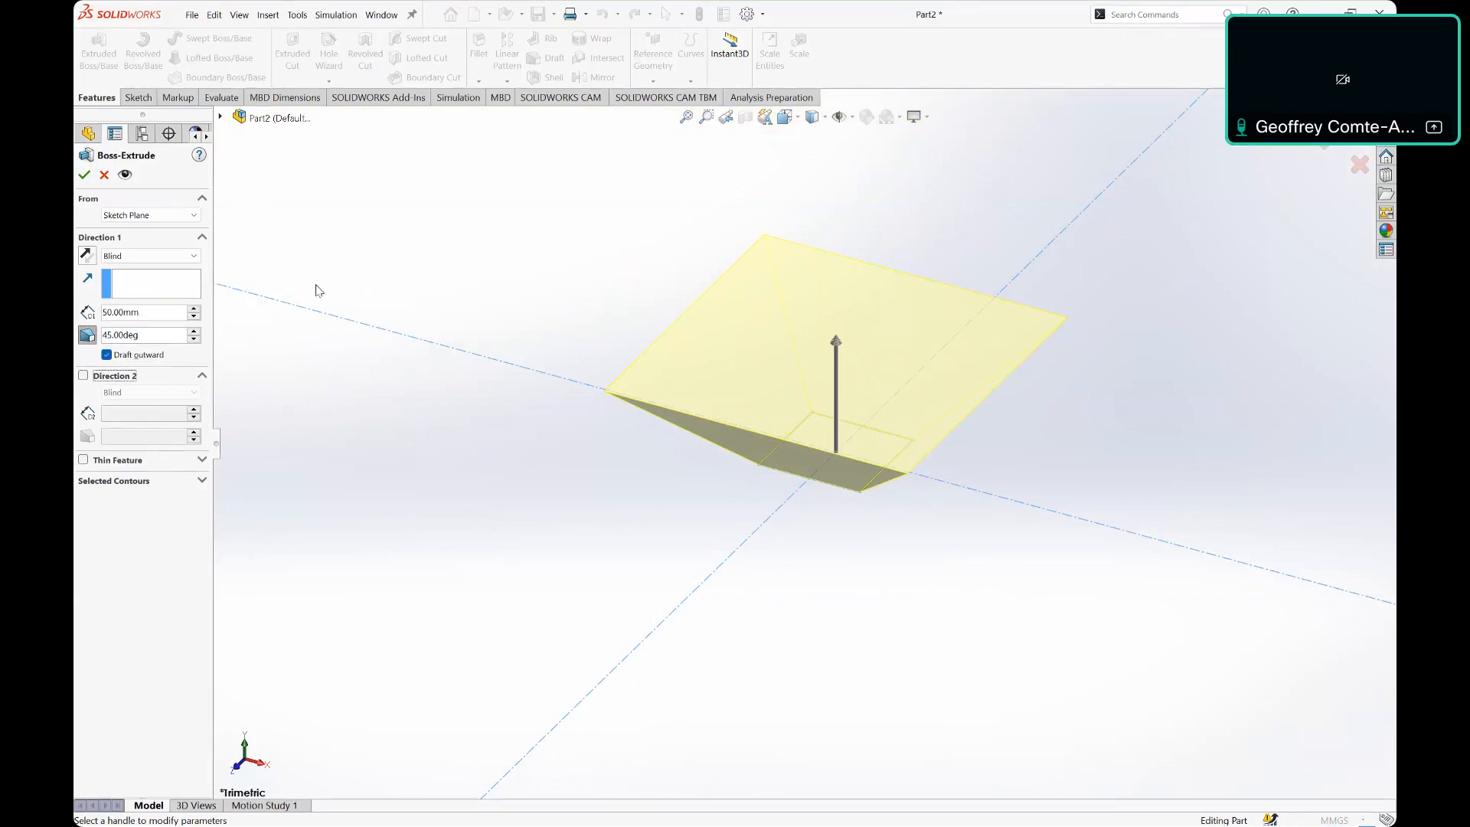
click(84, 177)
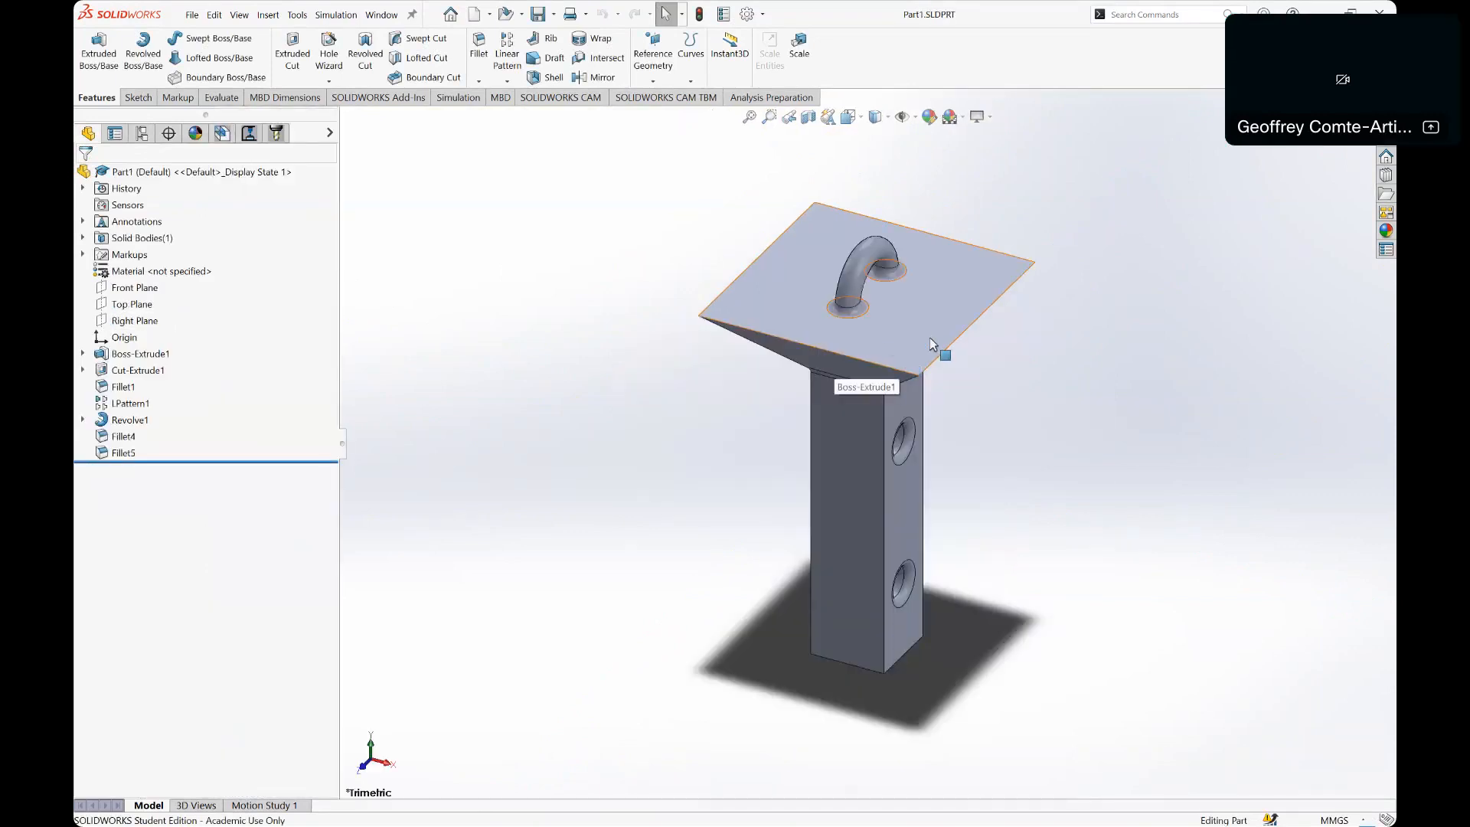
Step: Review the depth, draft and second-direction settings of the first boss extrusion in the example part Part1, and close them
middle_drag(932, 343, 898, 307)
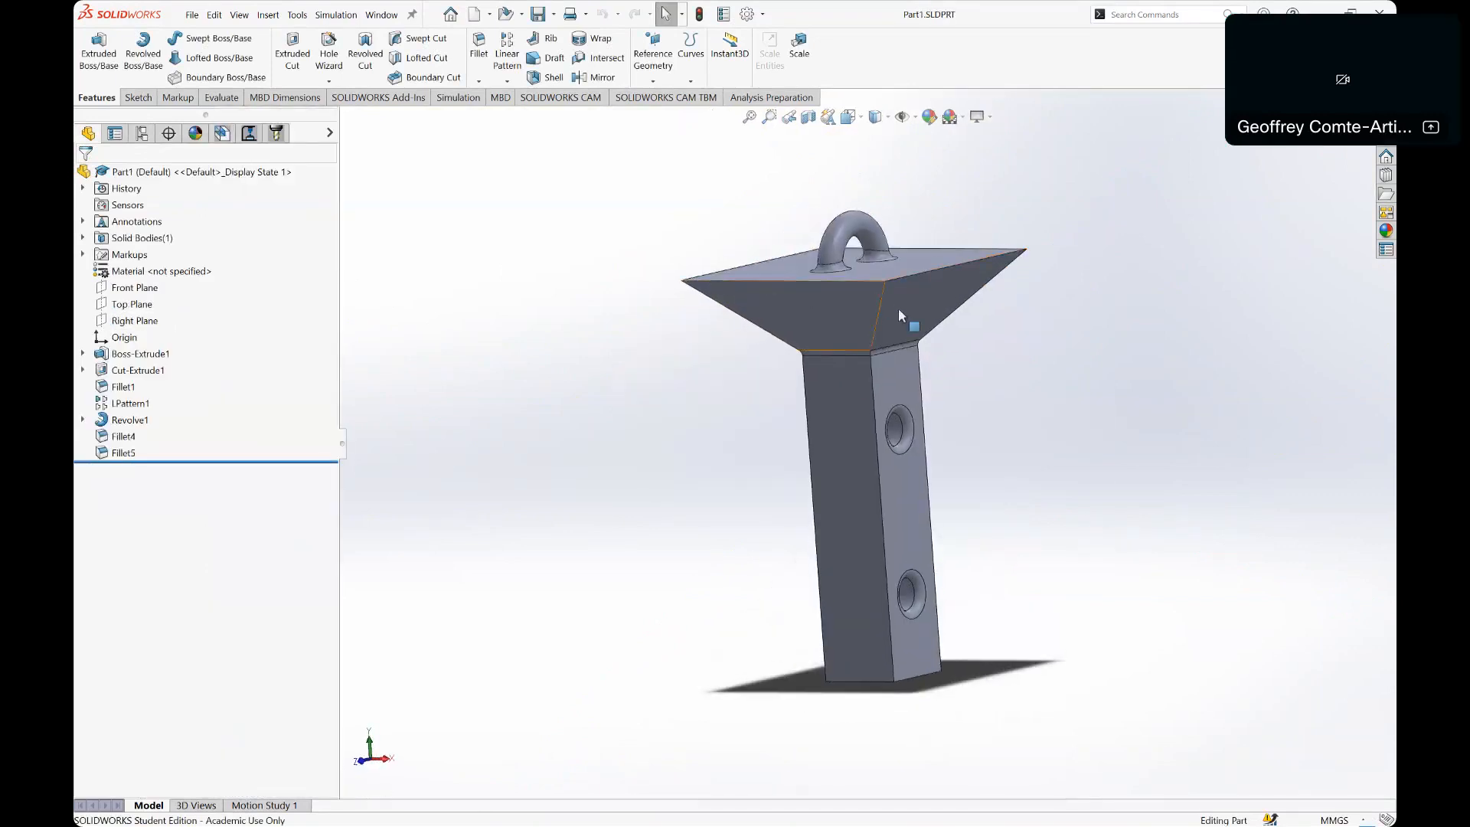
click(83, 354)
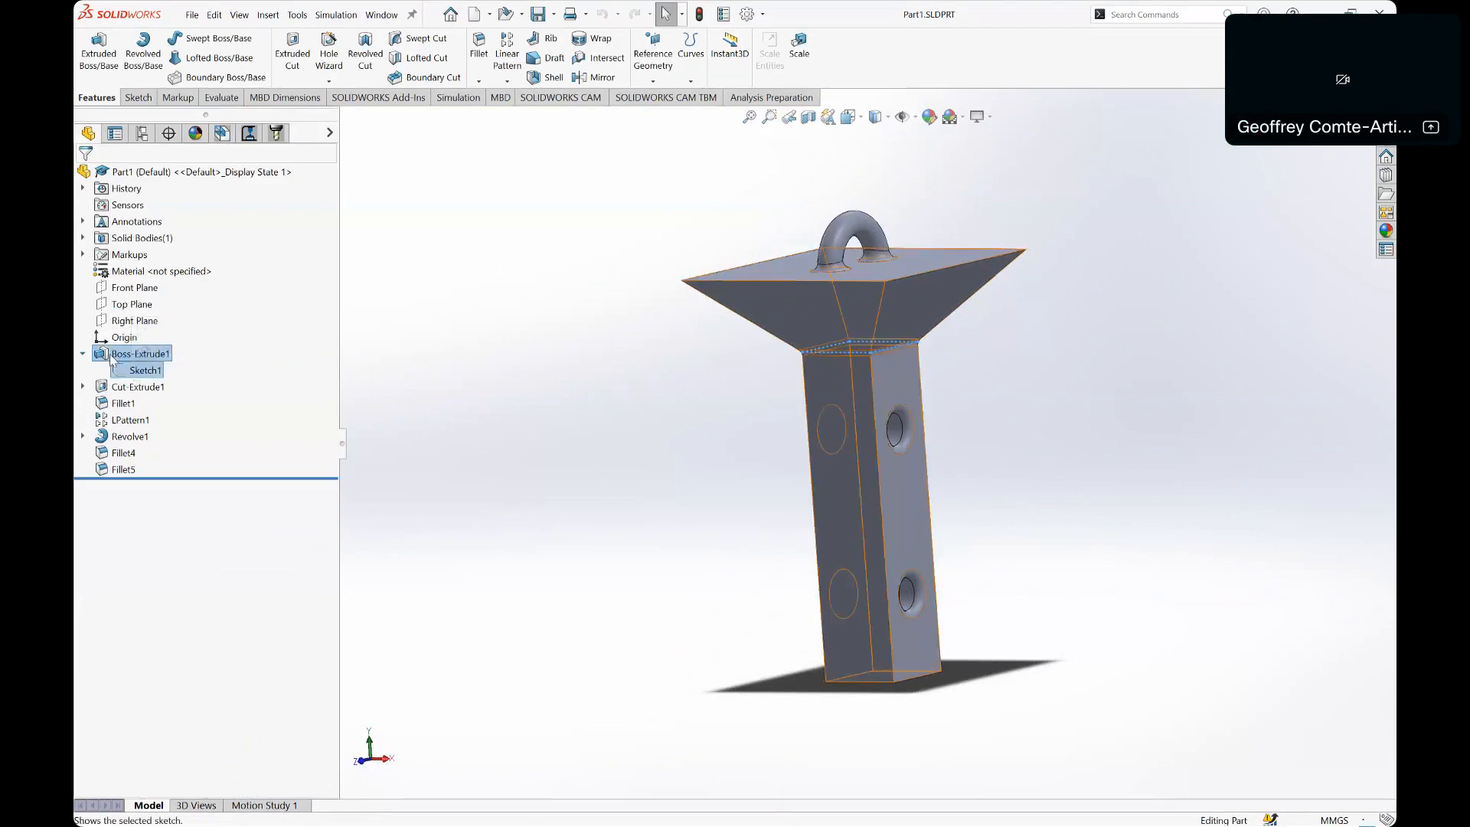
right_click(114, 355)
click(118, 315)
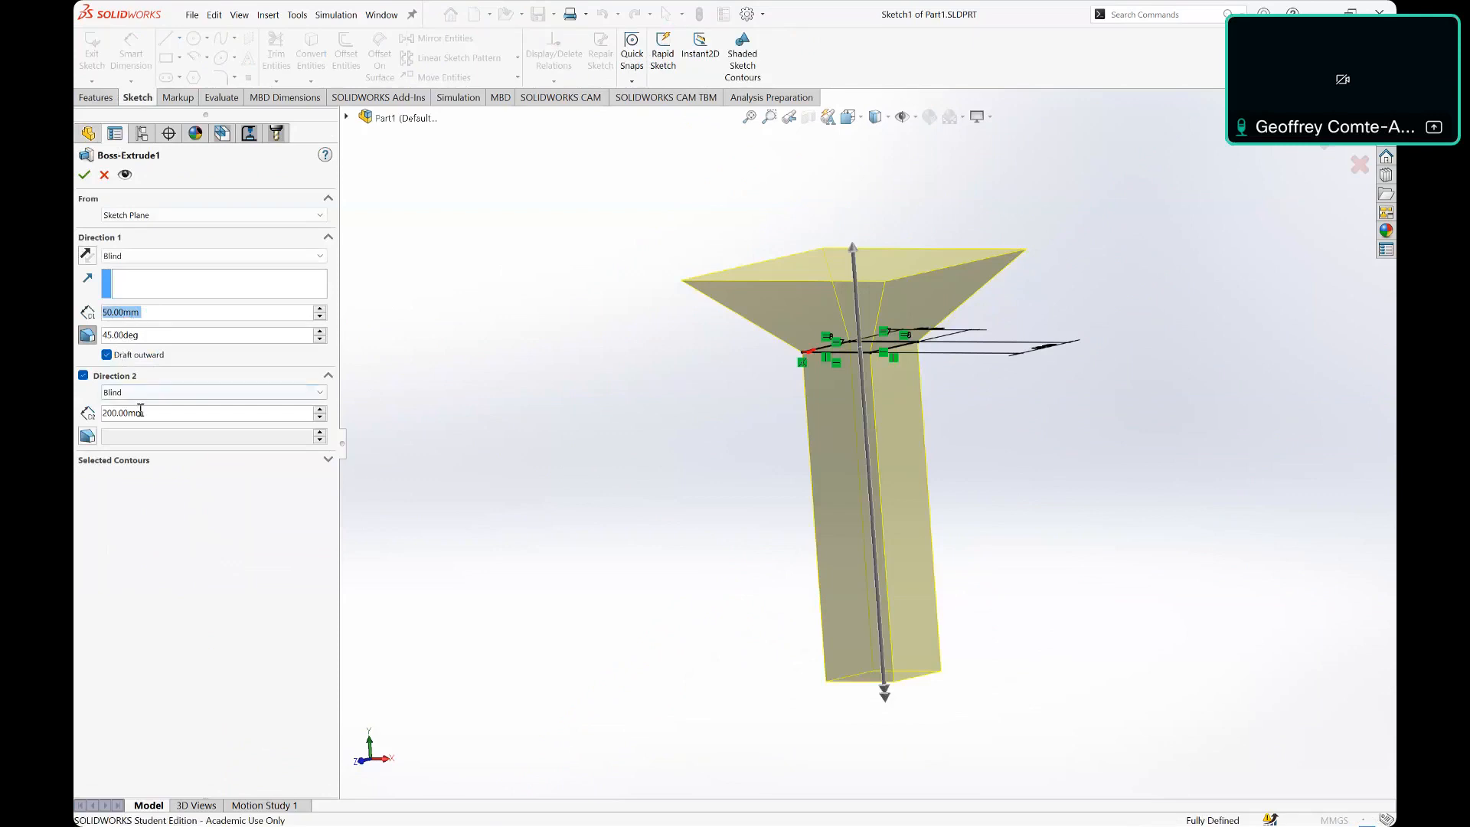
click(84, 175)
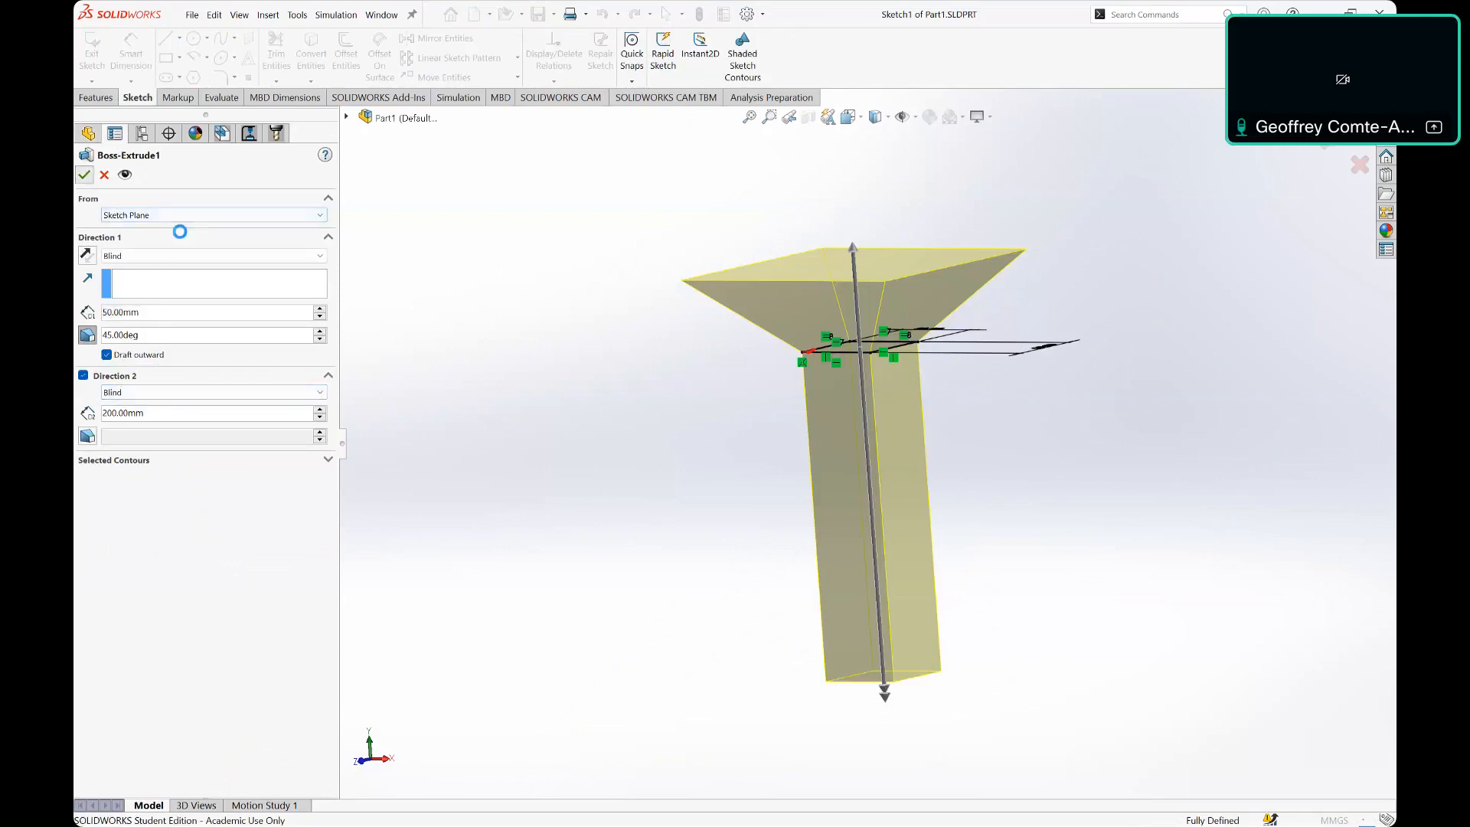
Step: Return to Part2 and edit its extrusion, adding a blind second direction 200 mm deep without draft
key(ctrl+Tab)
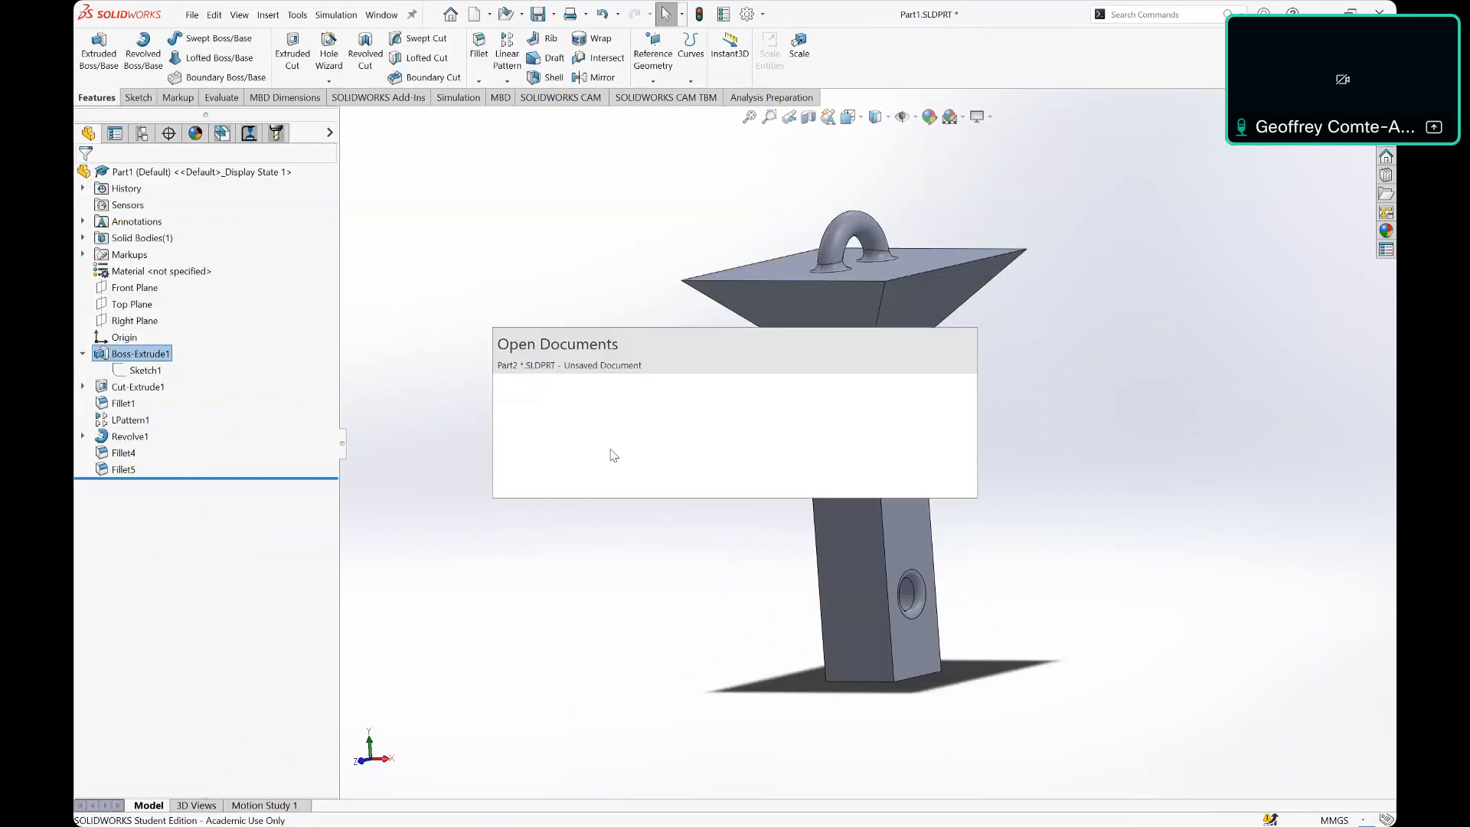
click(83, 337)
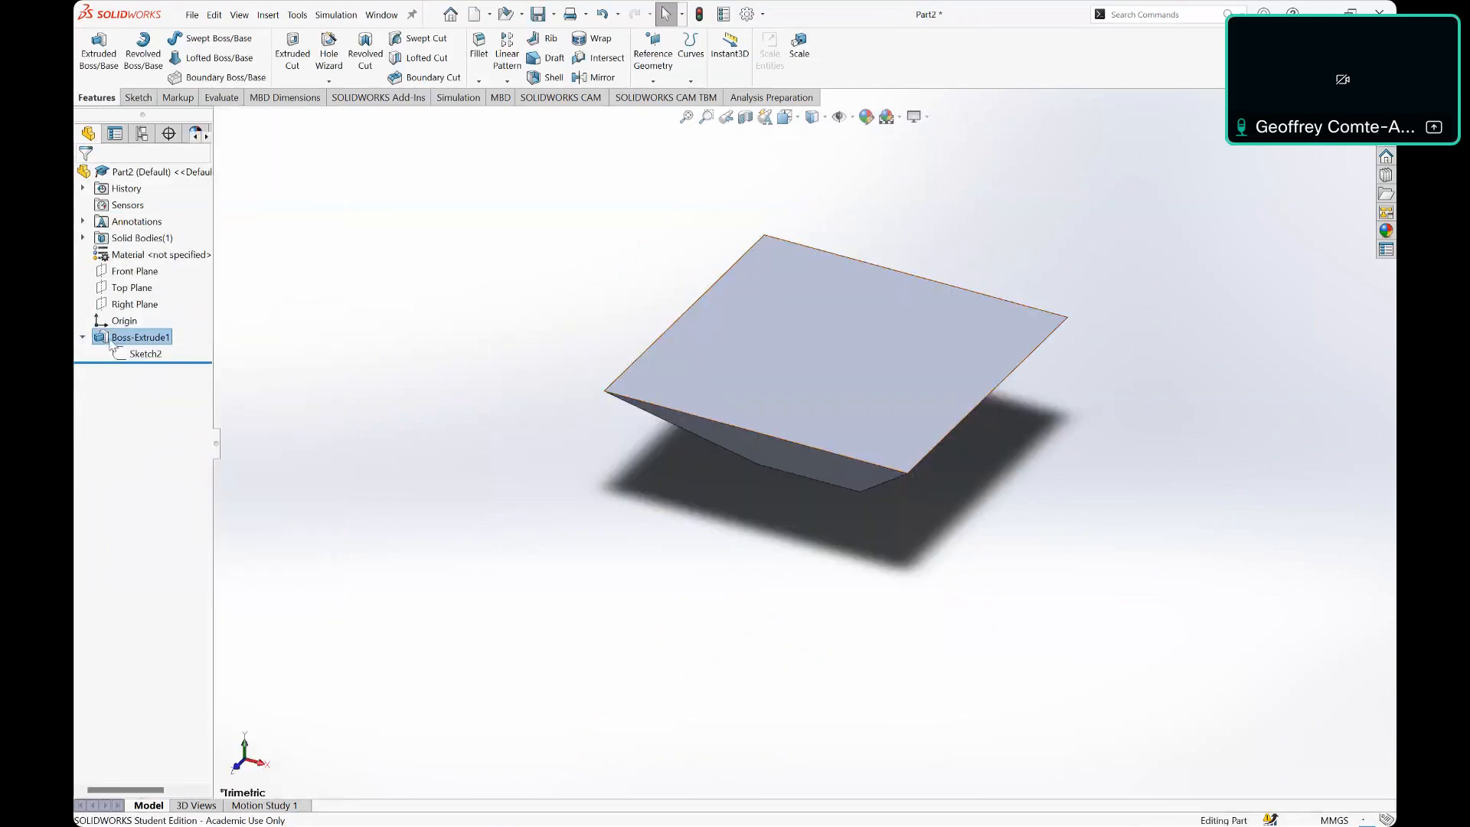
right_click(108, 339)
click(121, 298)
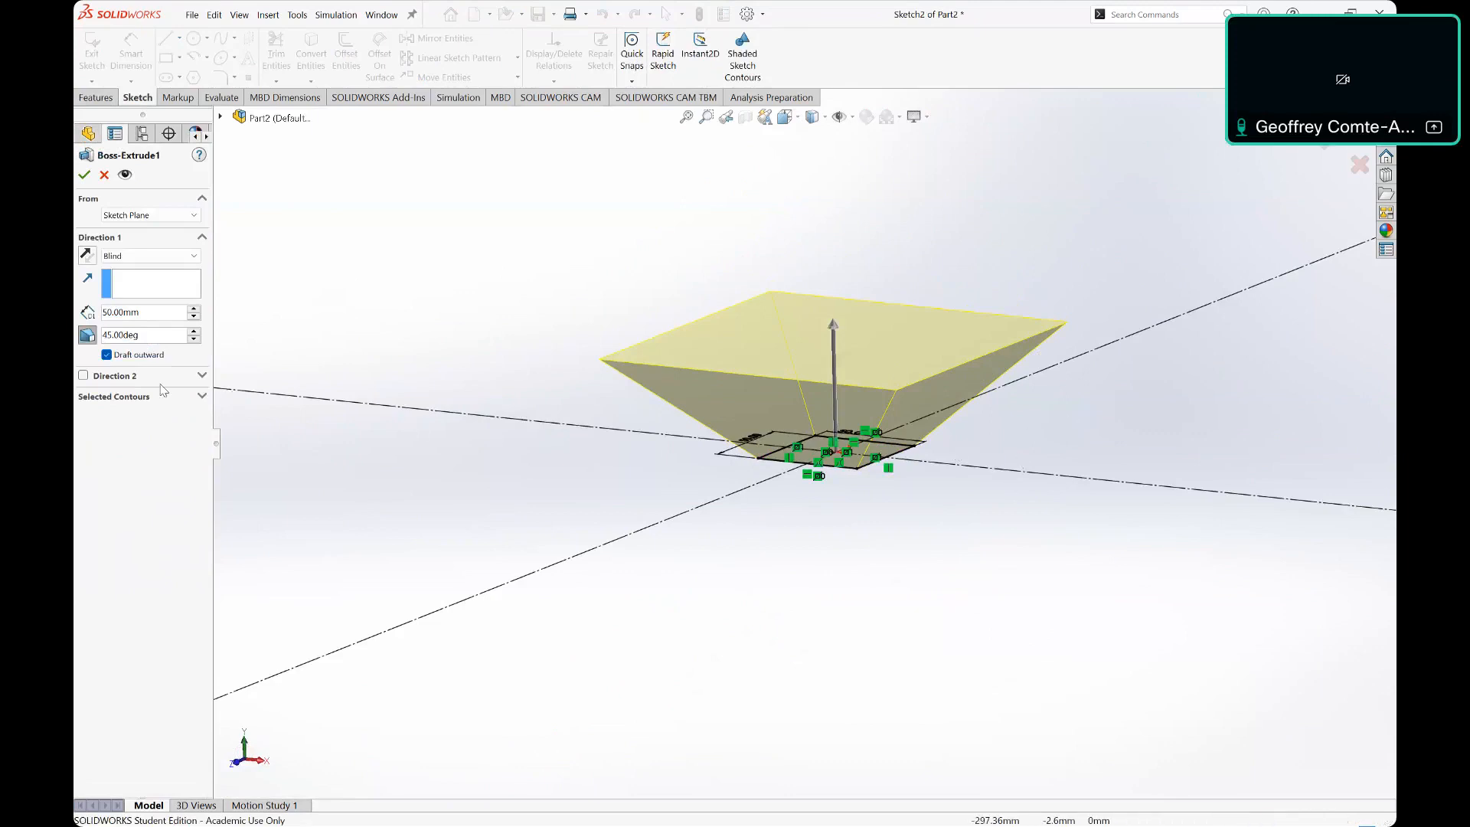
click(98, 380)
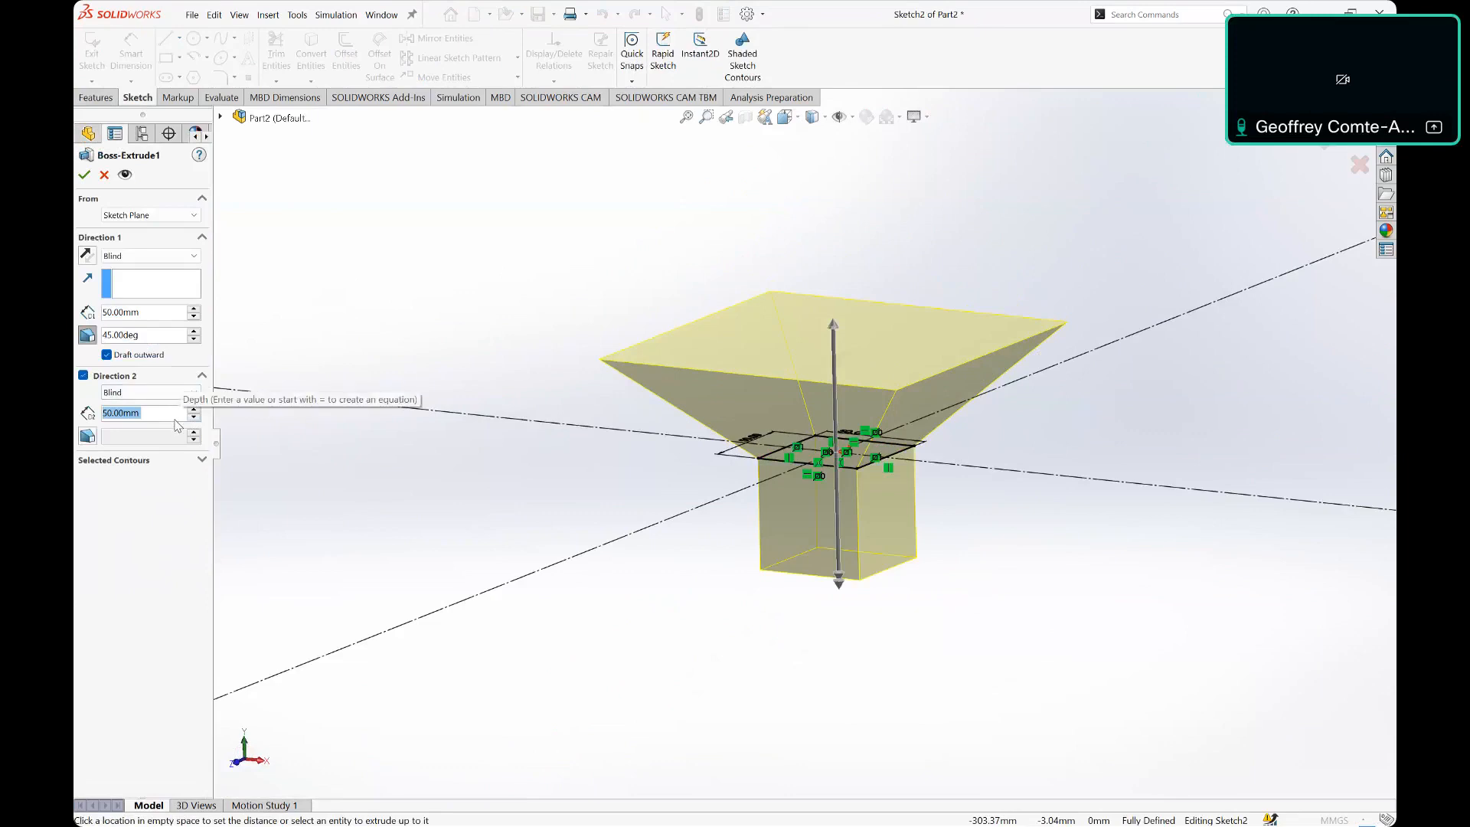
text(200)
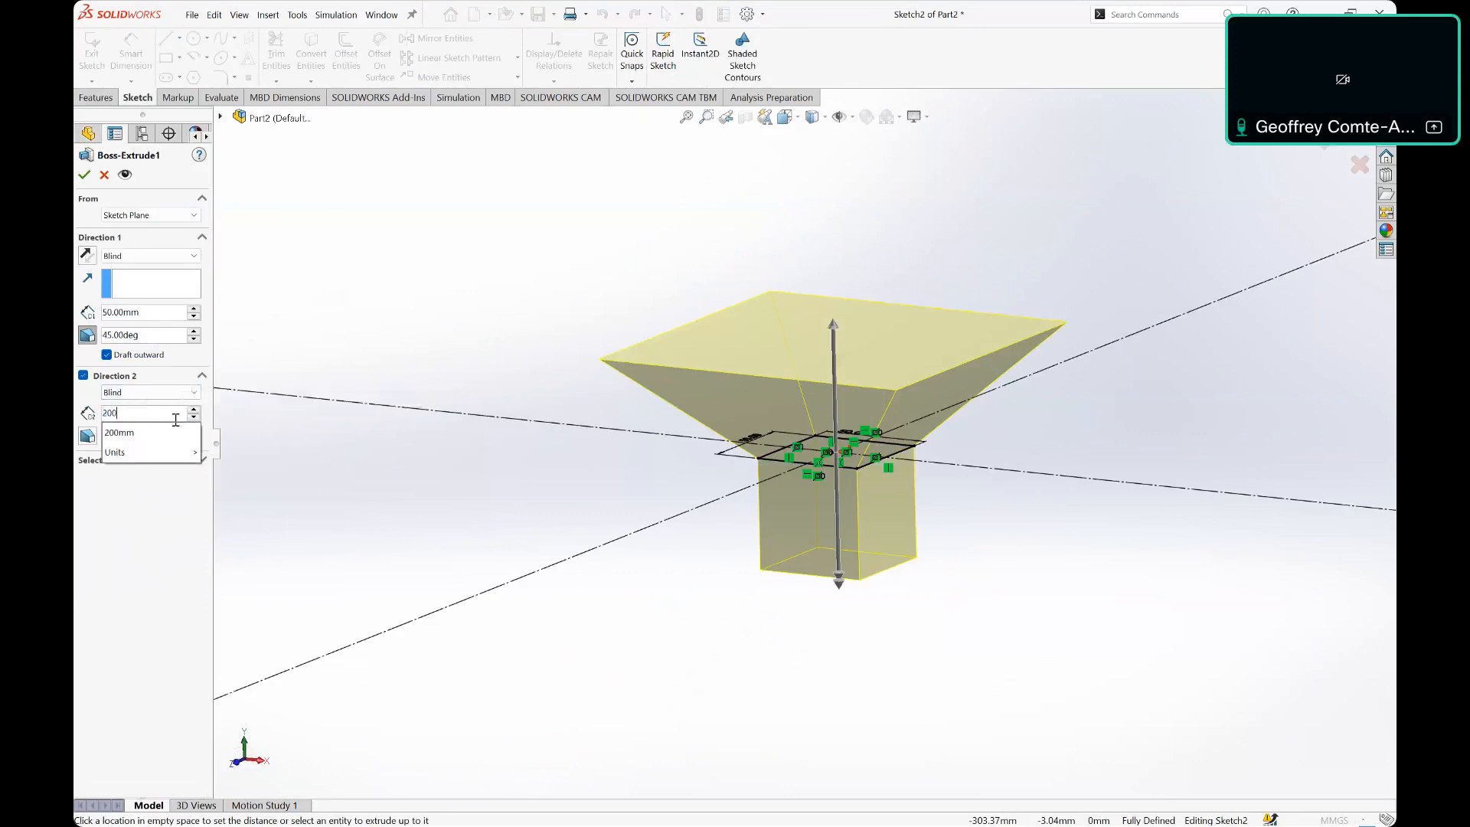
key(Return)
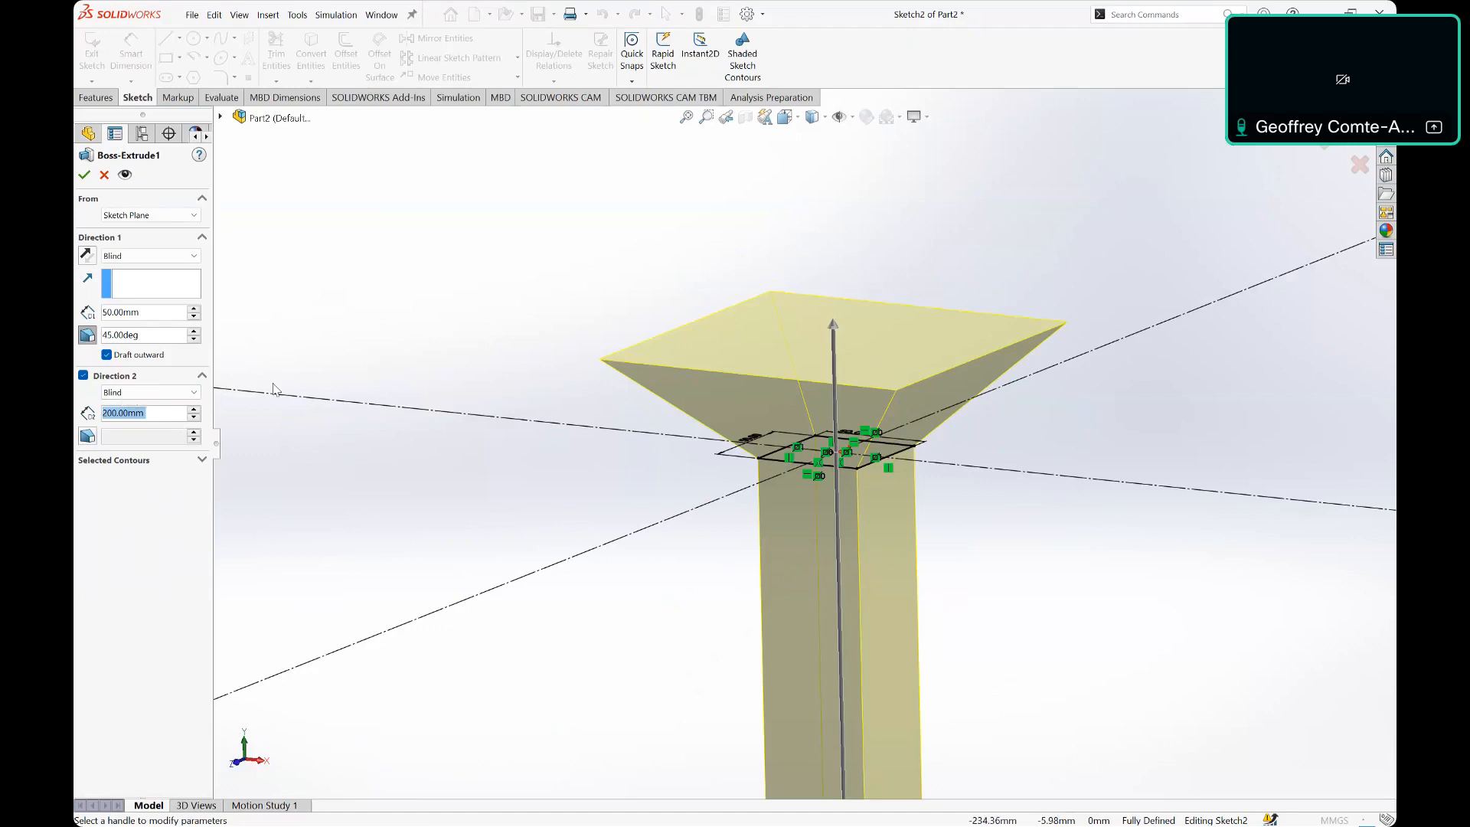
click(91, 438)
click(91, 441)
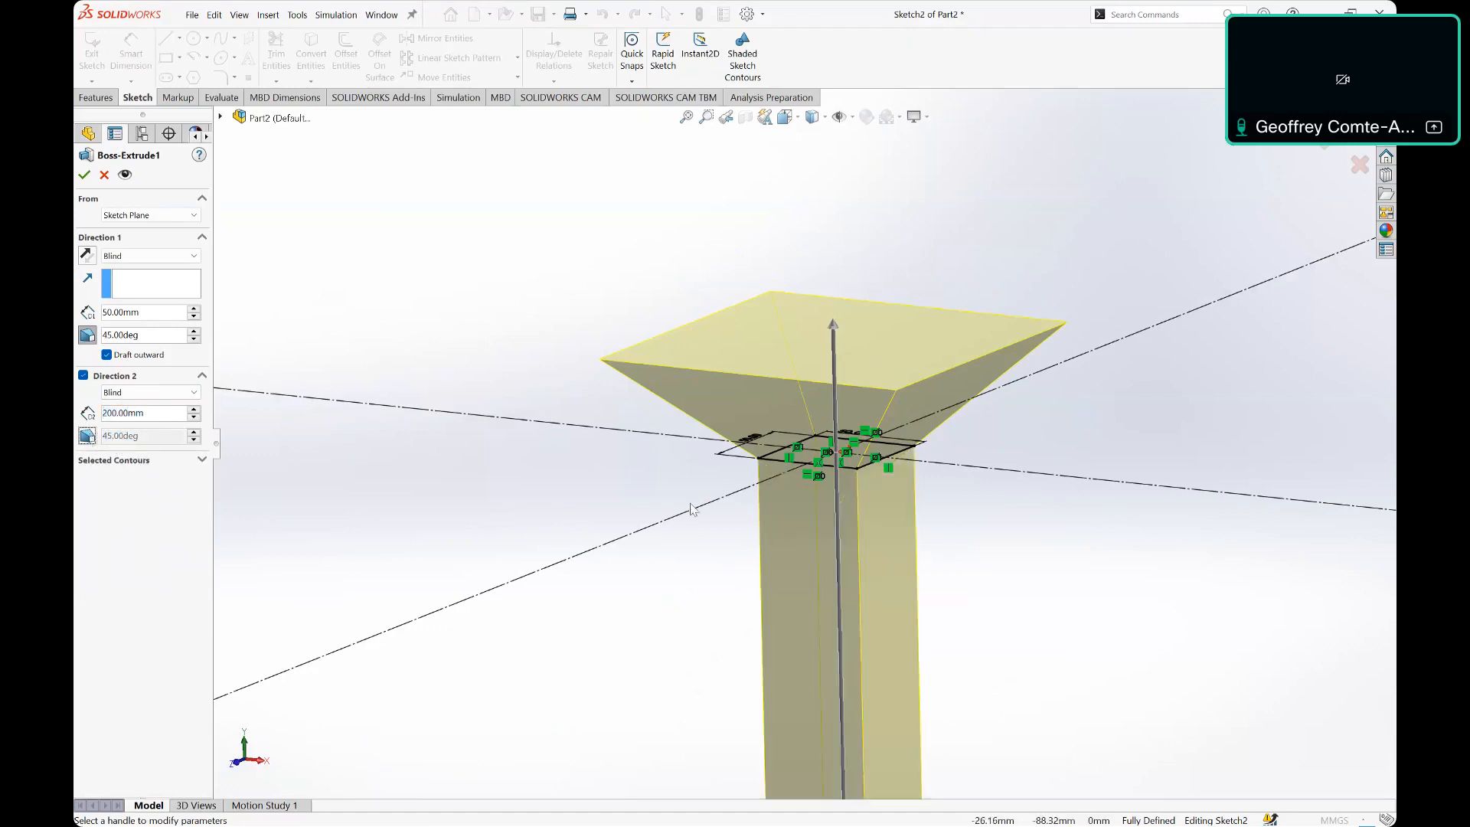
scroll(766, 505, up, 3)
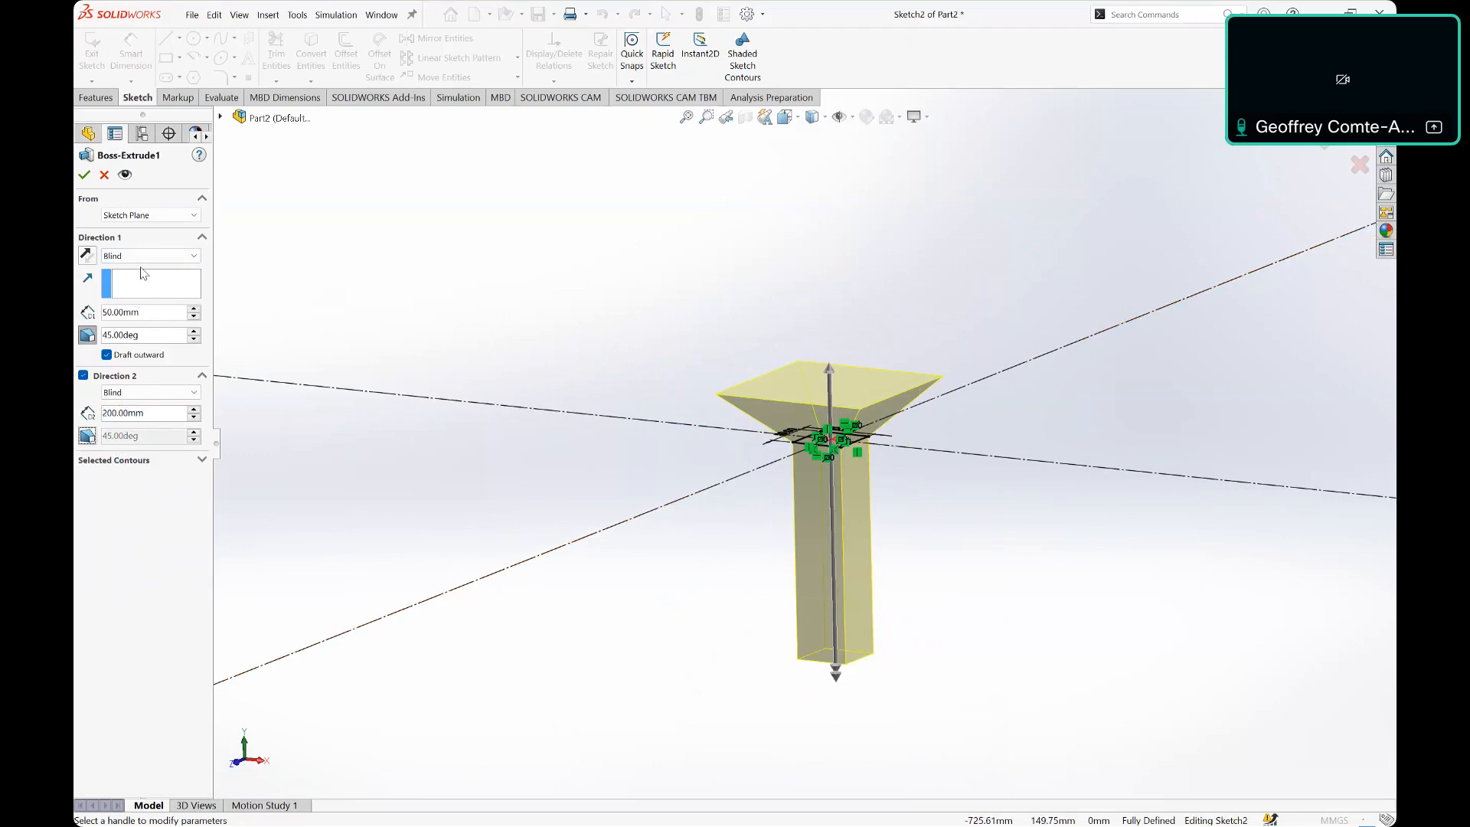
click(87, 178)
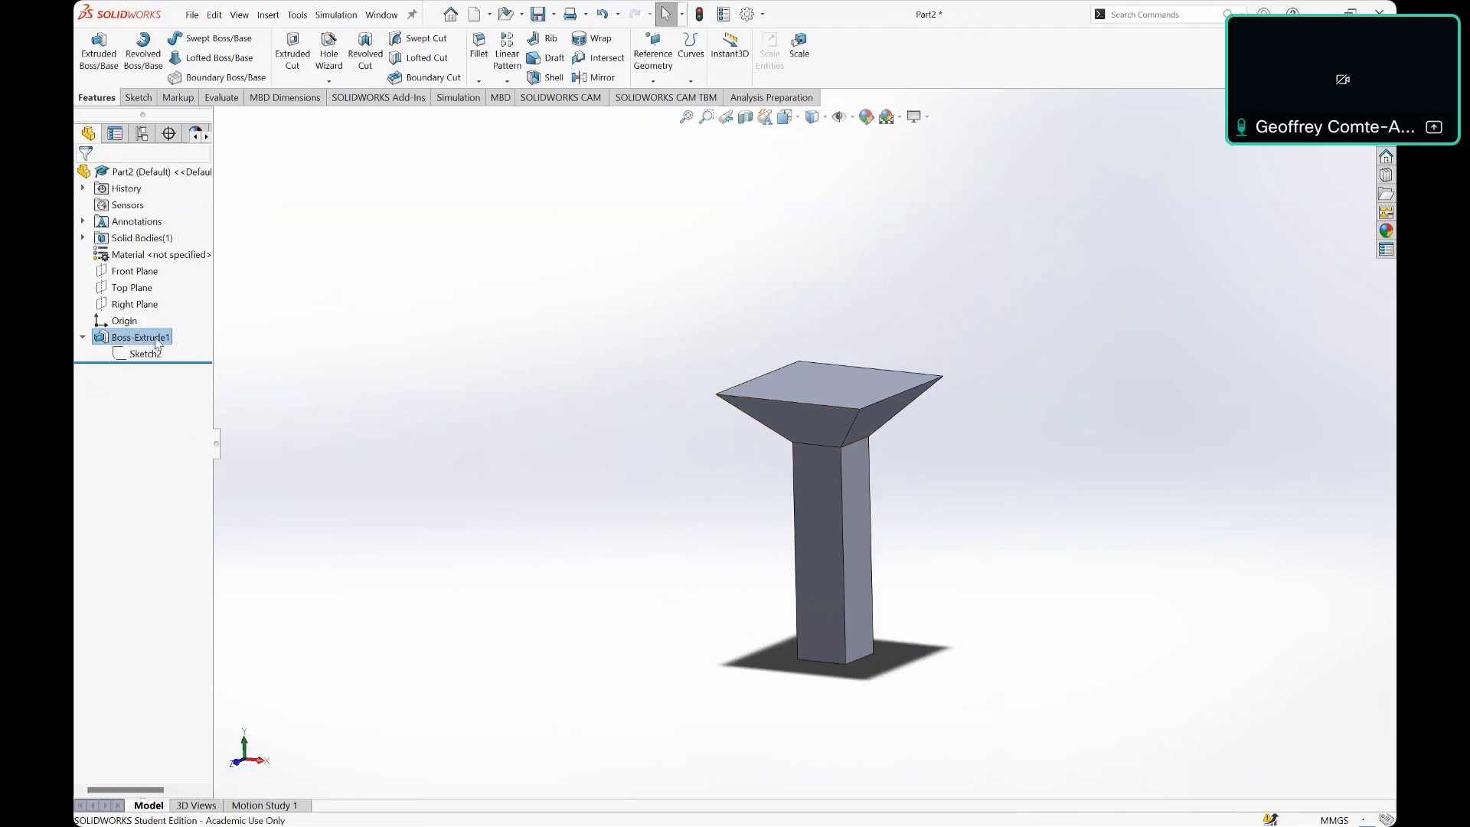
Step: Open the sketch nested under the boss extrusion to review the square and its dimensions, and exit the sketch
click(83, 338)
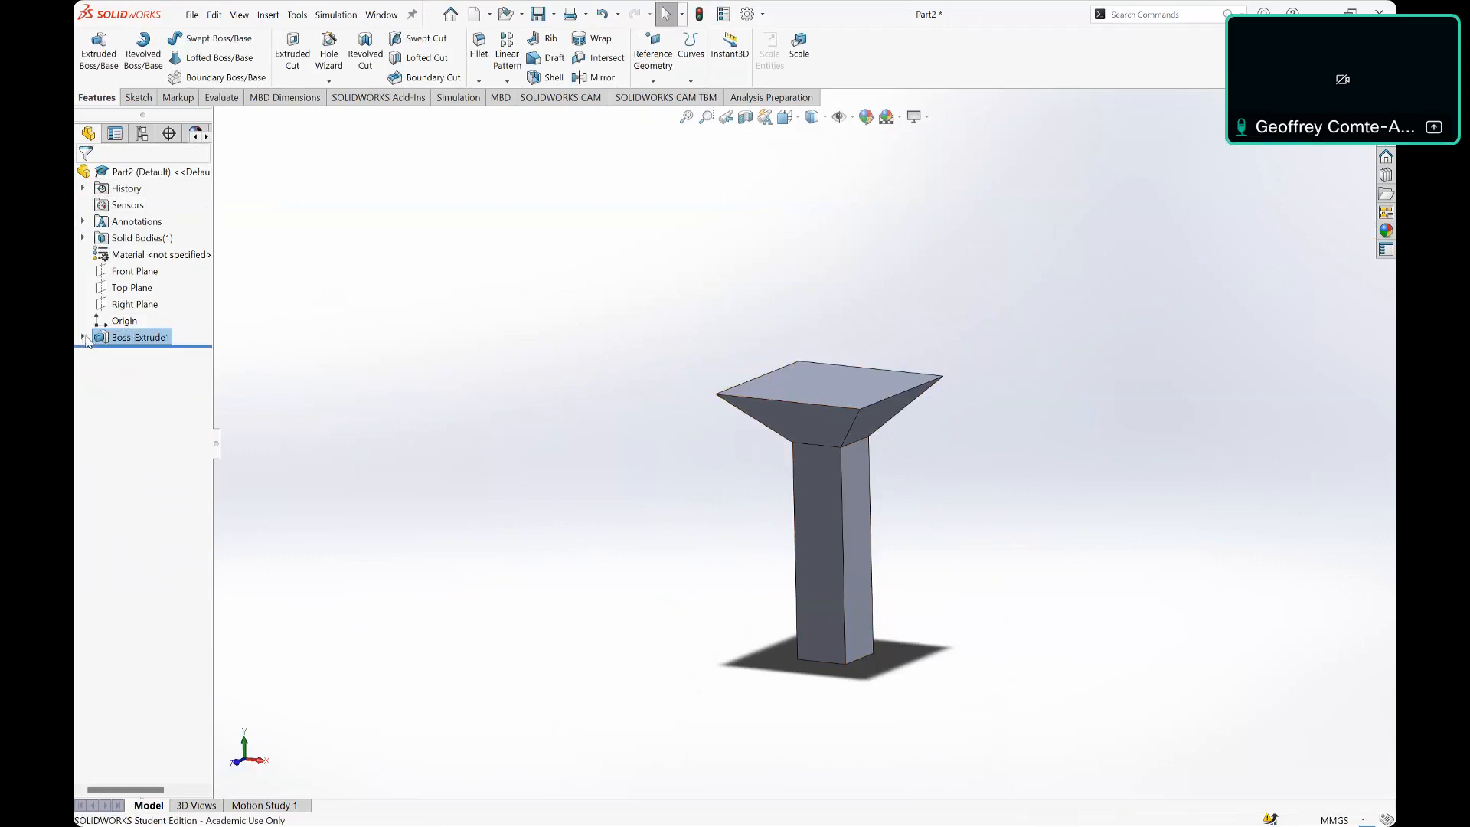
click(82, 338)
click(83, 337)
click(83, 338)
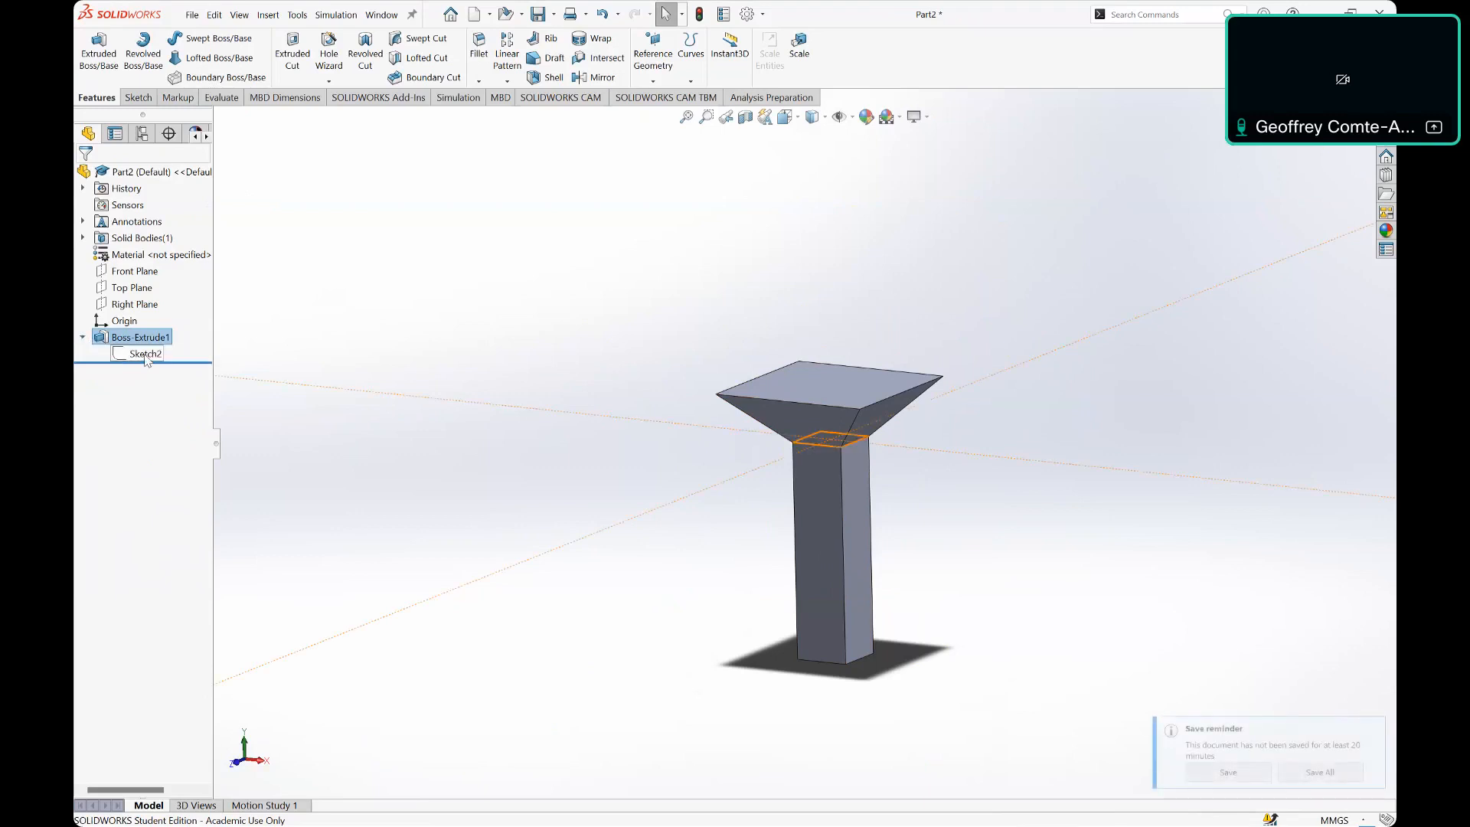
click(147, 356)
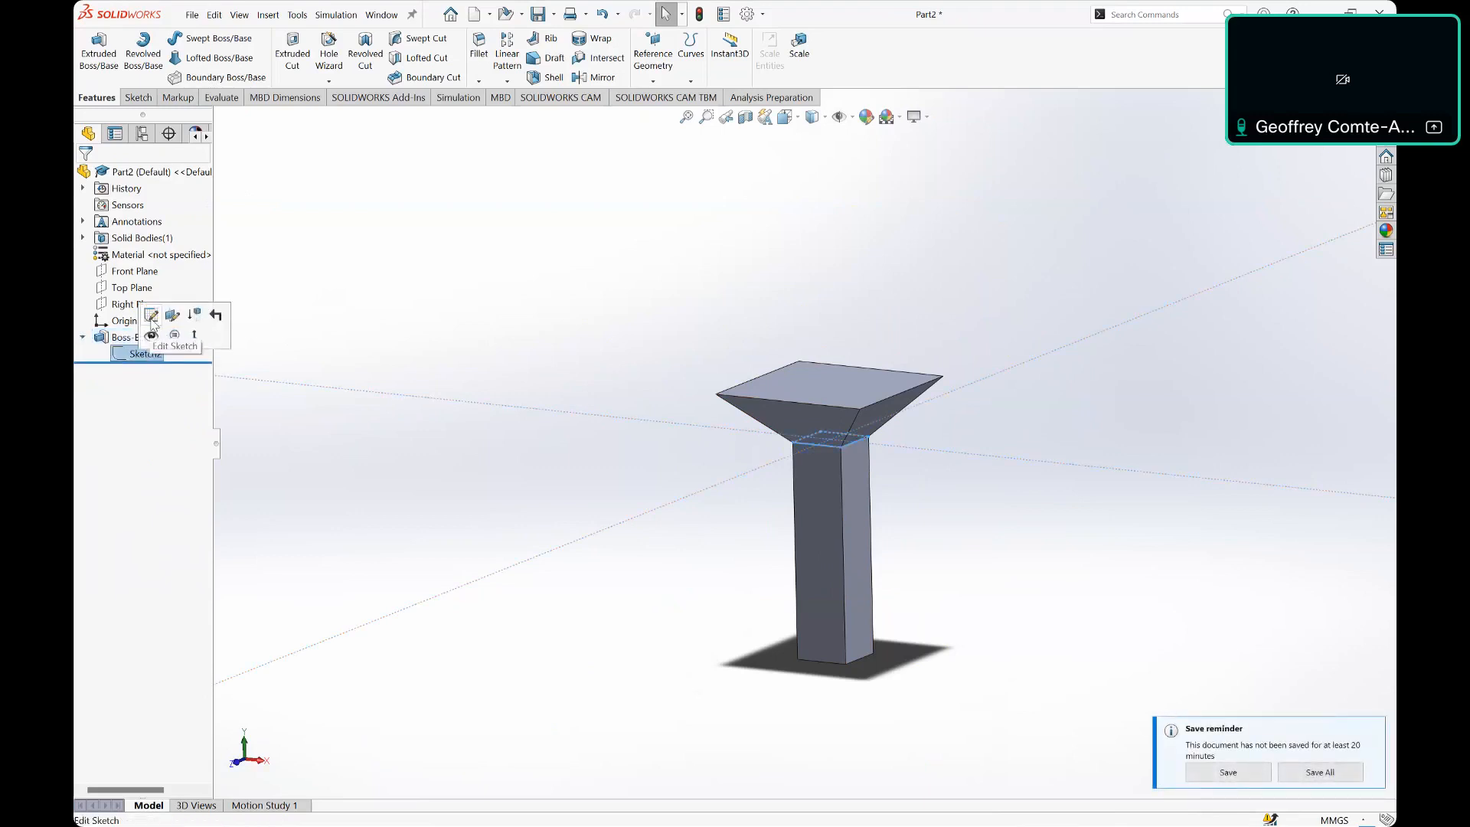
click(153, 317)
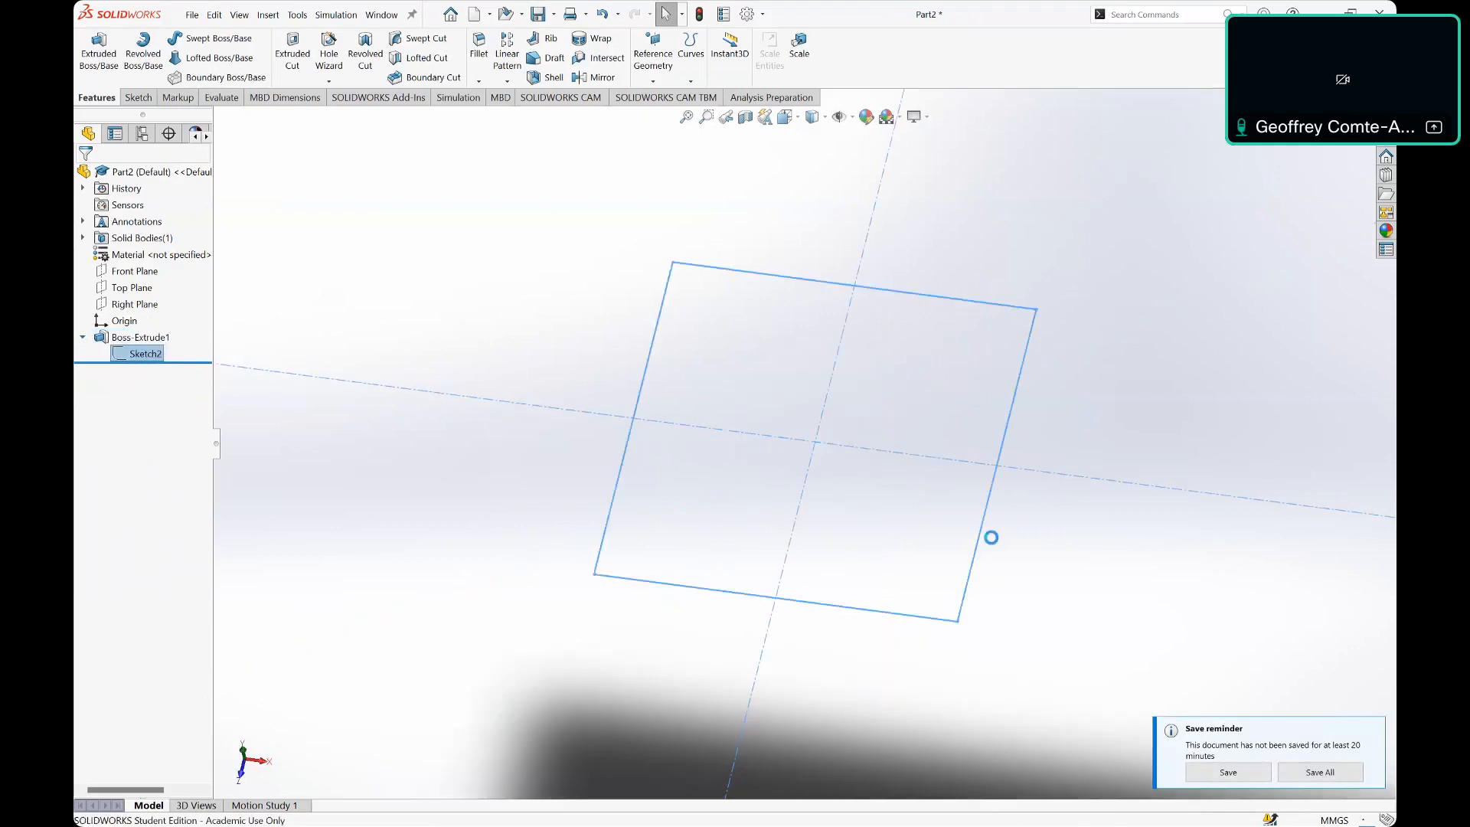
scroll(873, 458, down, 3)
scroll(585, 394, up, 4)
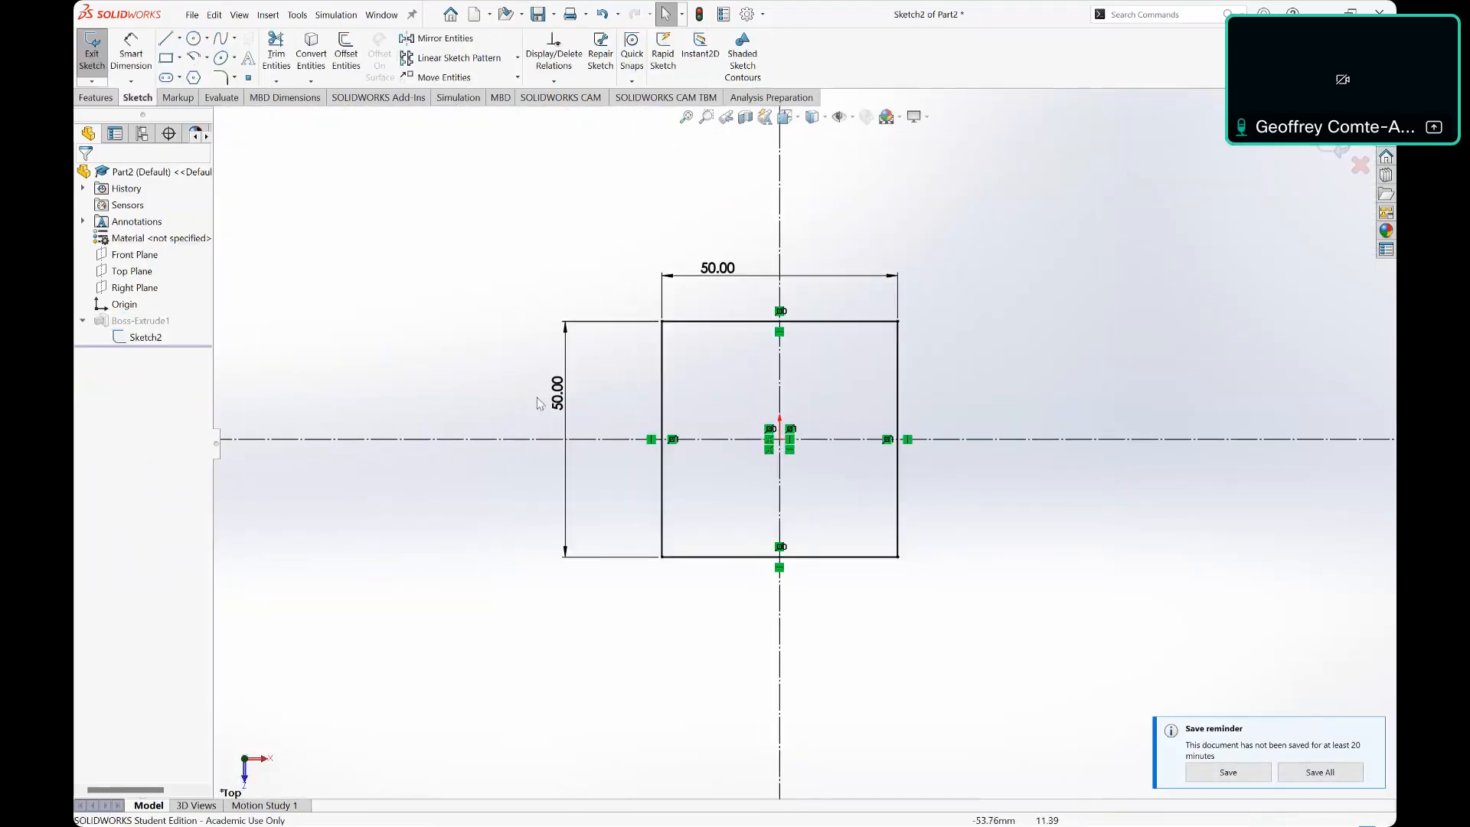
click(100, 67)
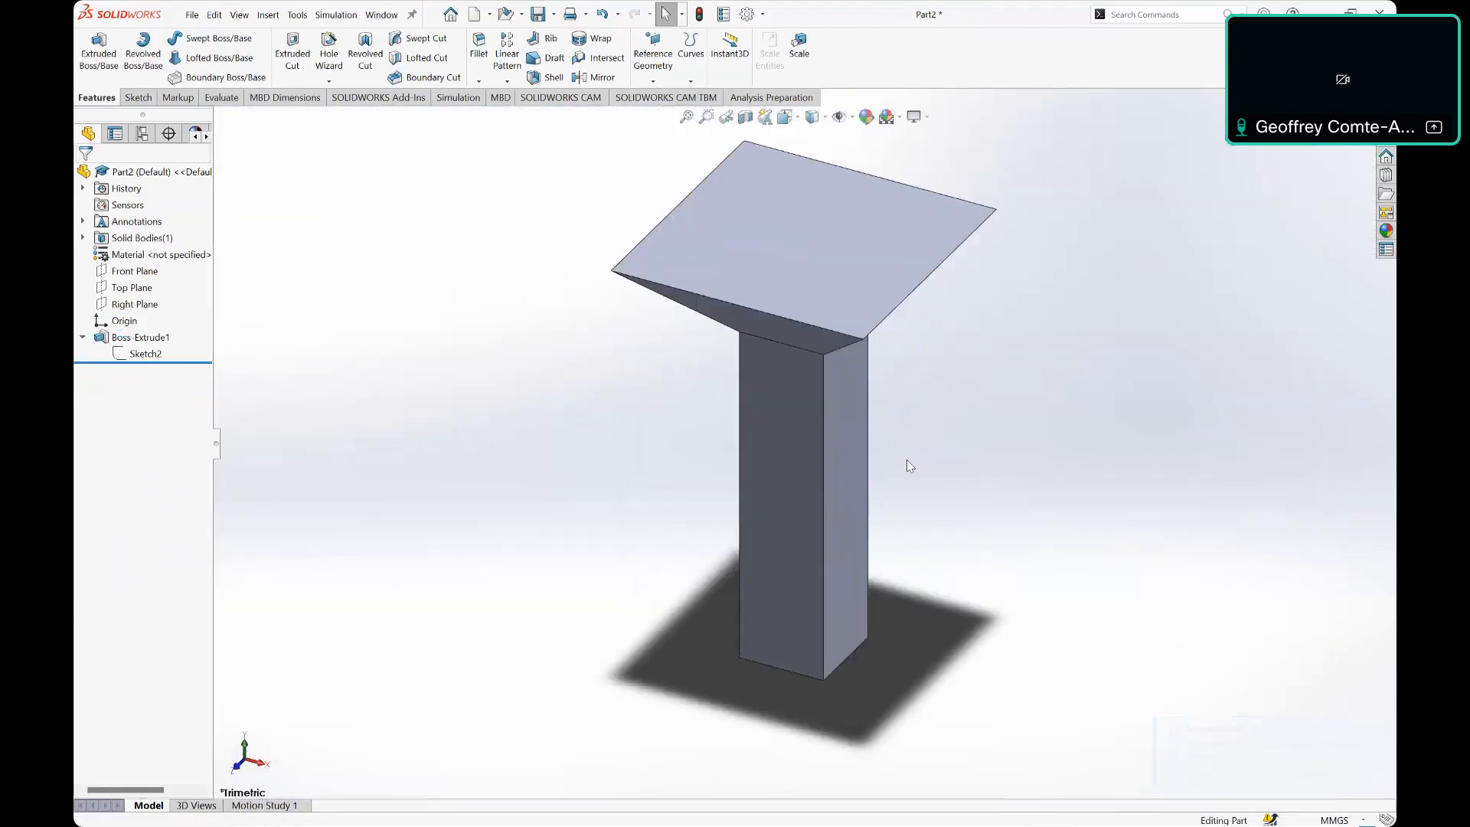
Step: Open the boss extrusion's feature definition to review its direction settings, and accept it without changes
right_click(122, 337)
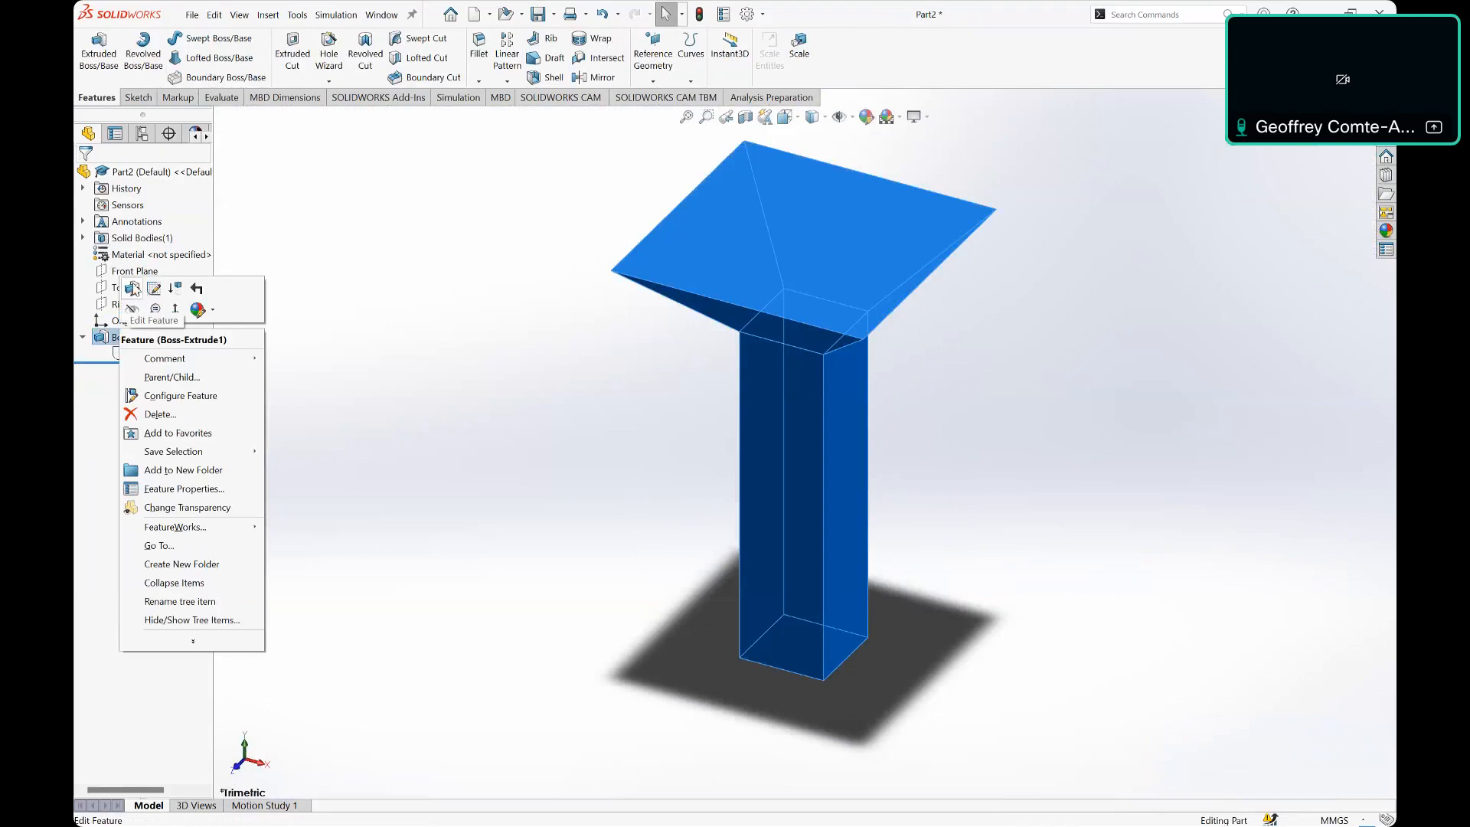
click(107, 340)
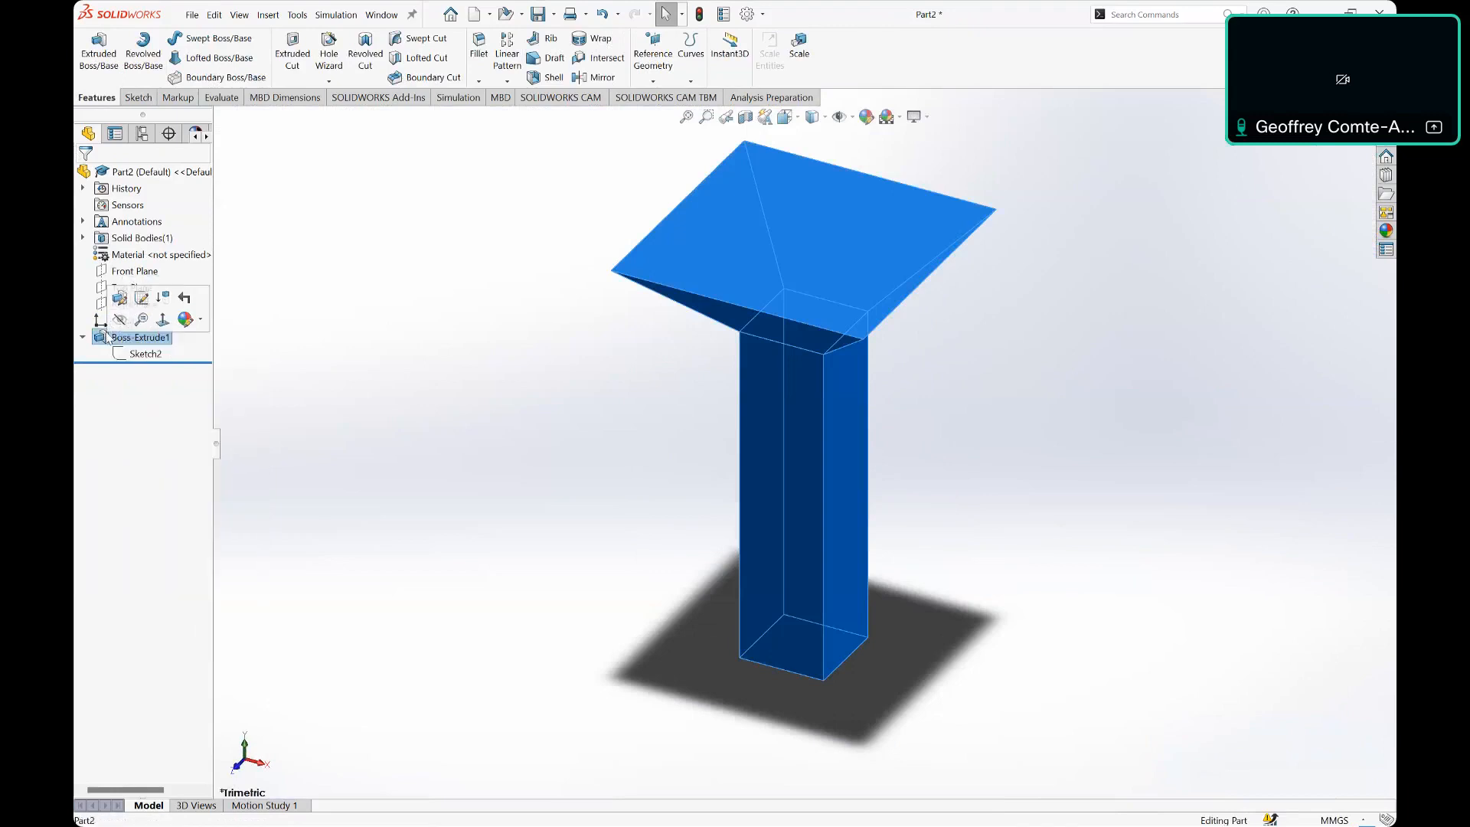
right_click(108, 335)
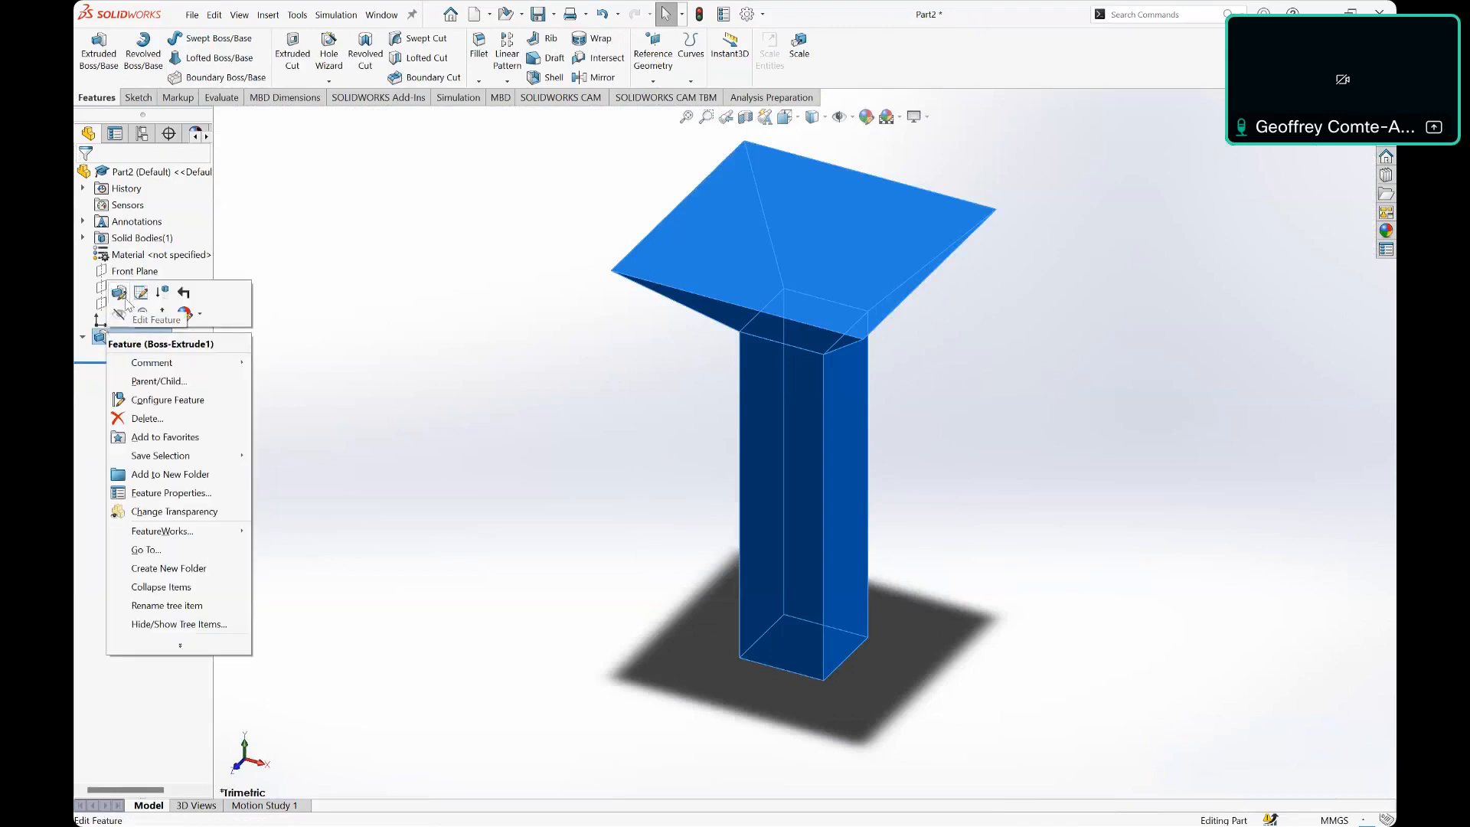
click(121, 295)
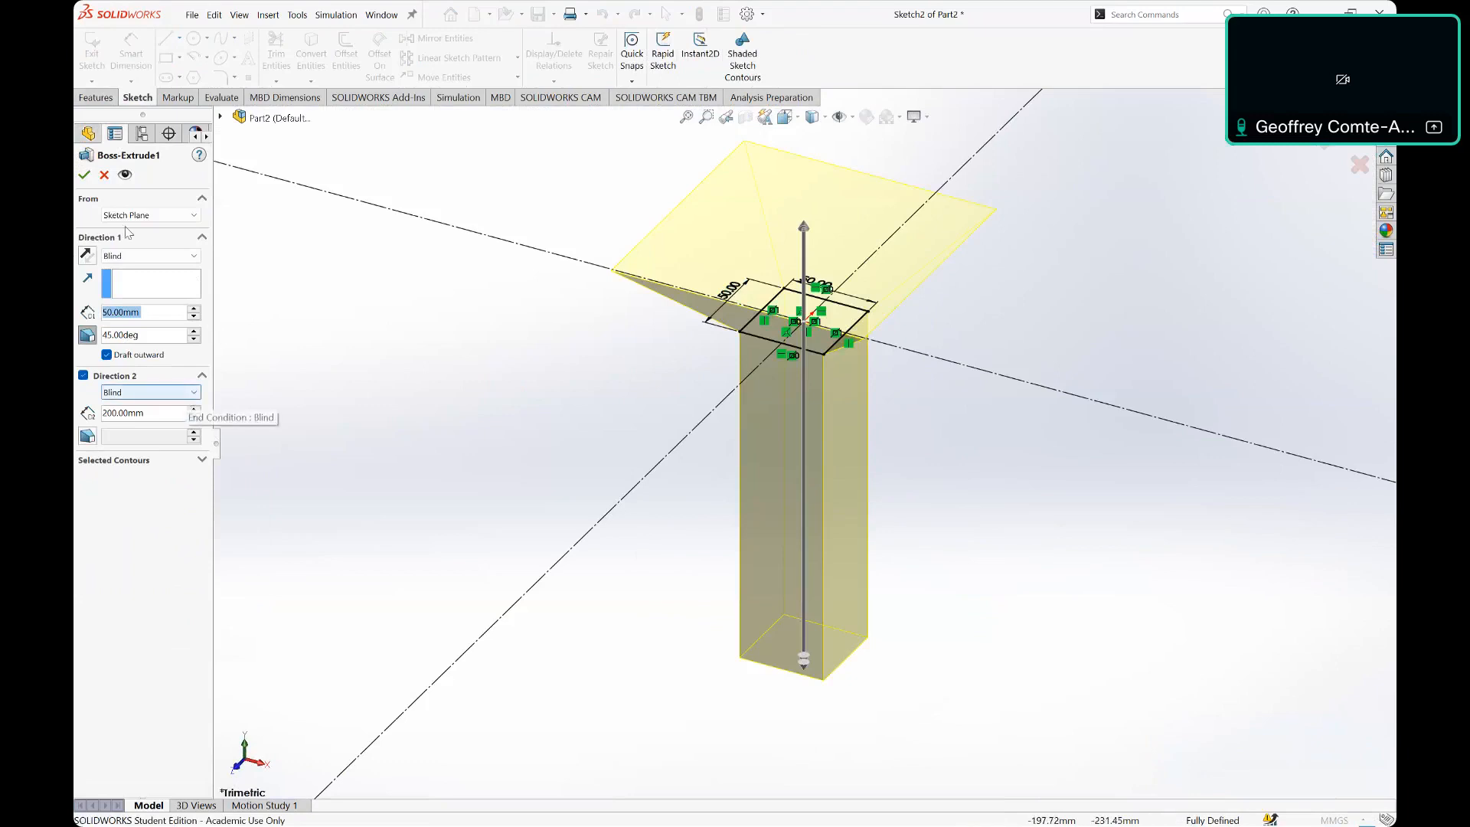
click(84, 176)
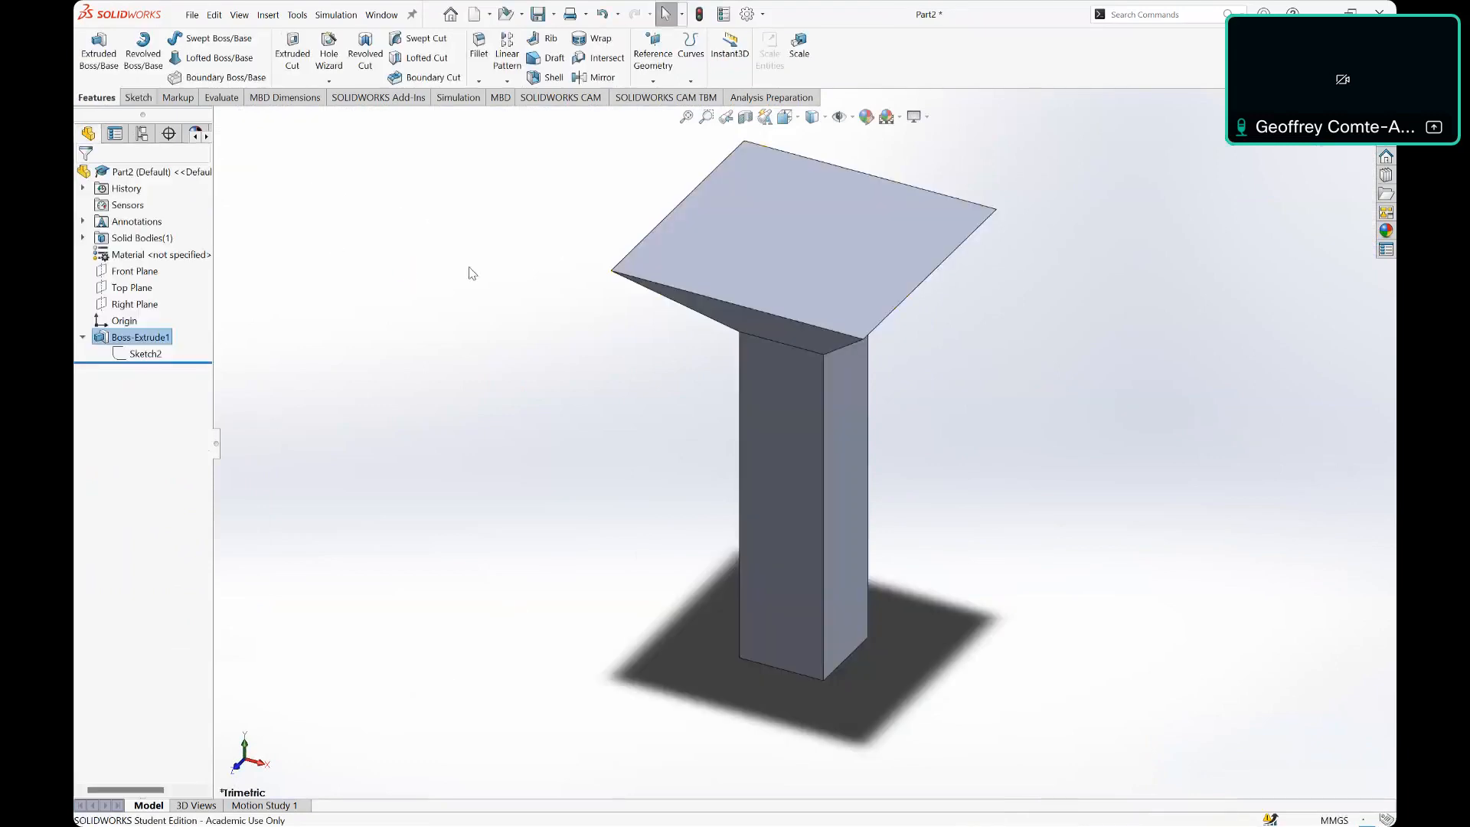
Step: Switch to the example part Part1 to examine the two holes in the column's side face, and return to Part2
key(ctrl+5)
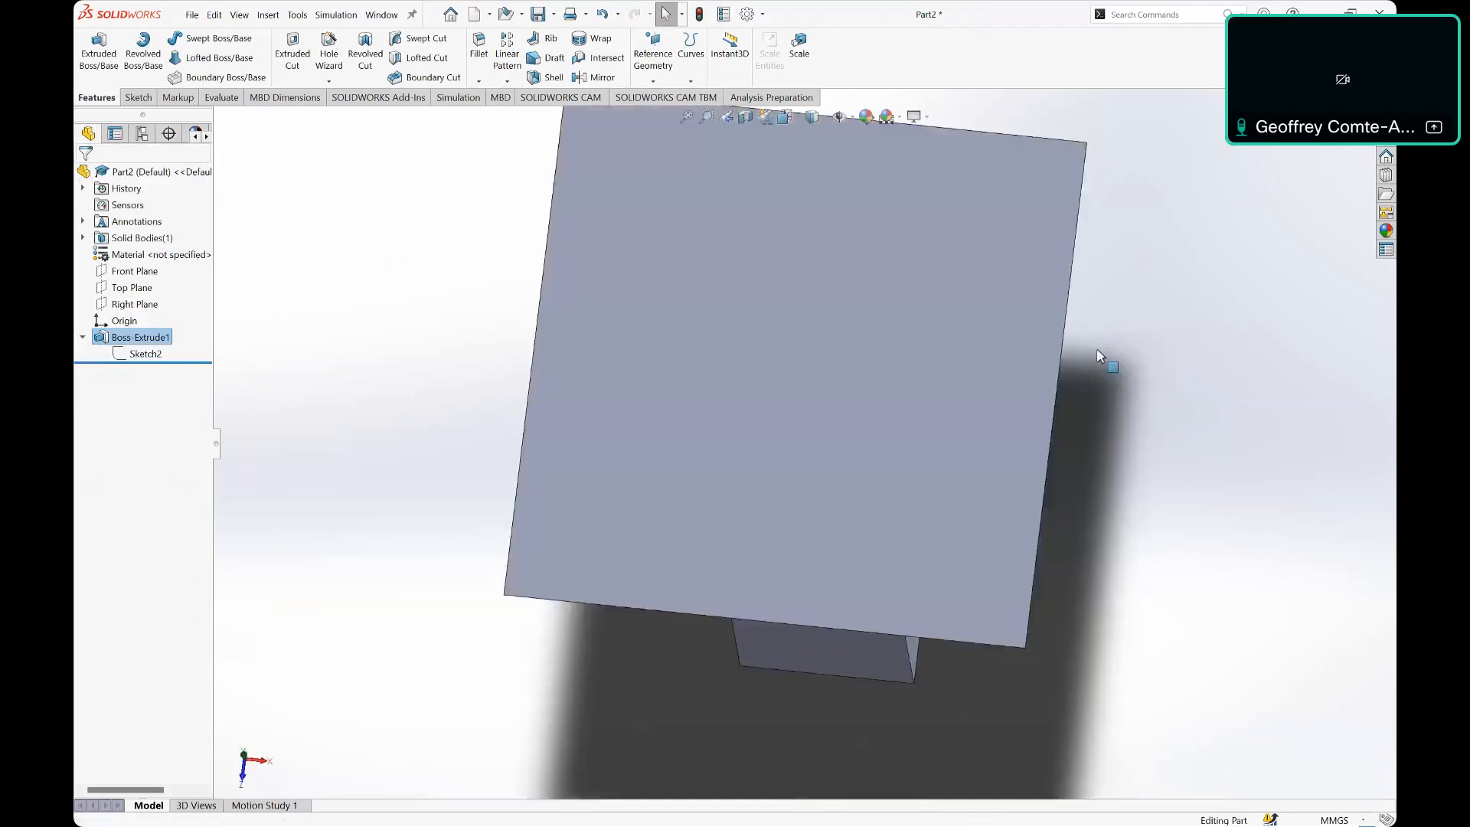
key(ctrl+shift+z)
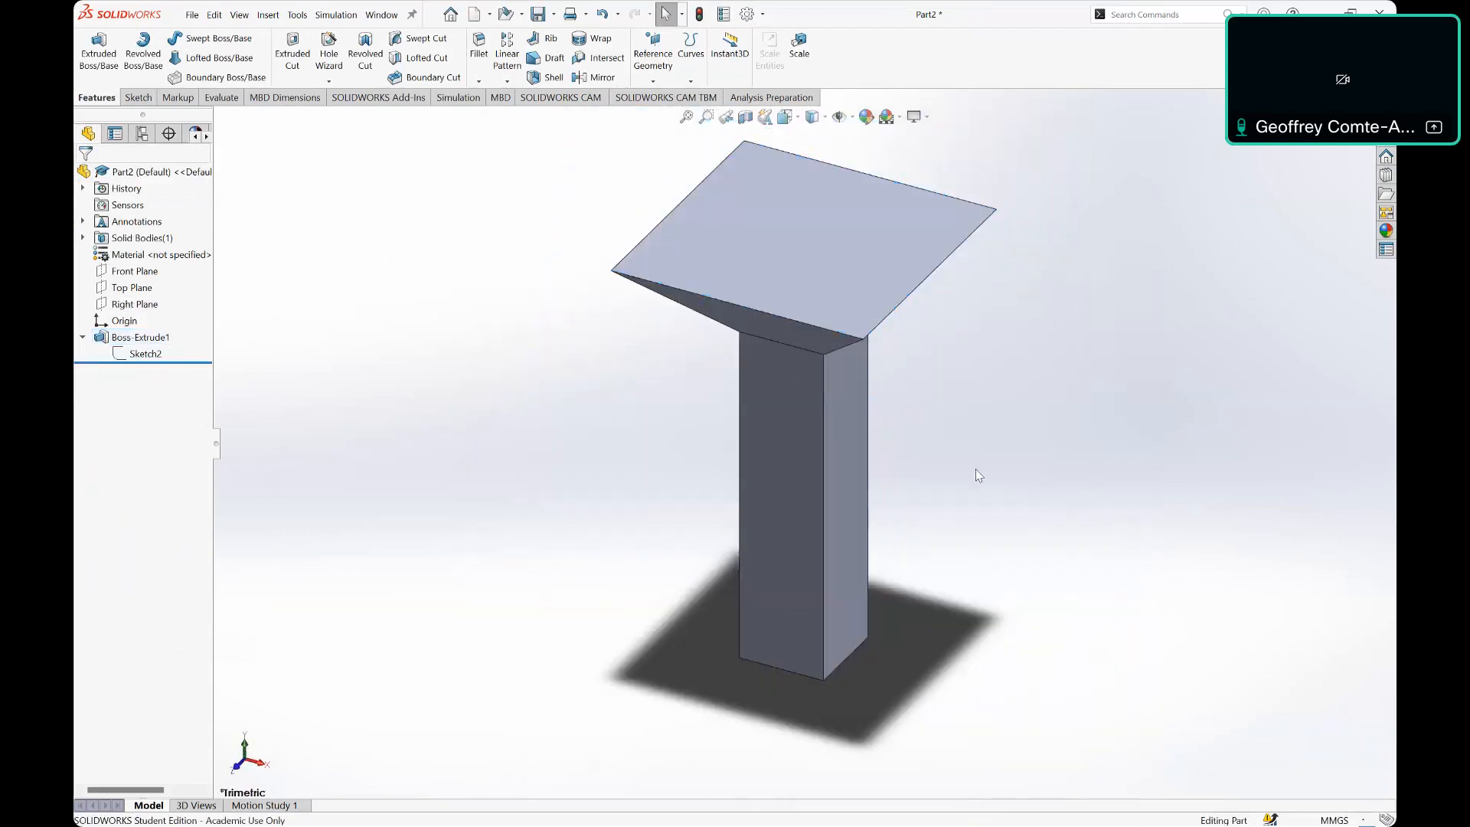
key(ctrl+Tab)
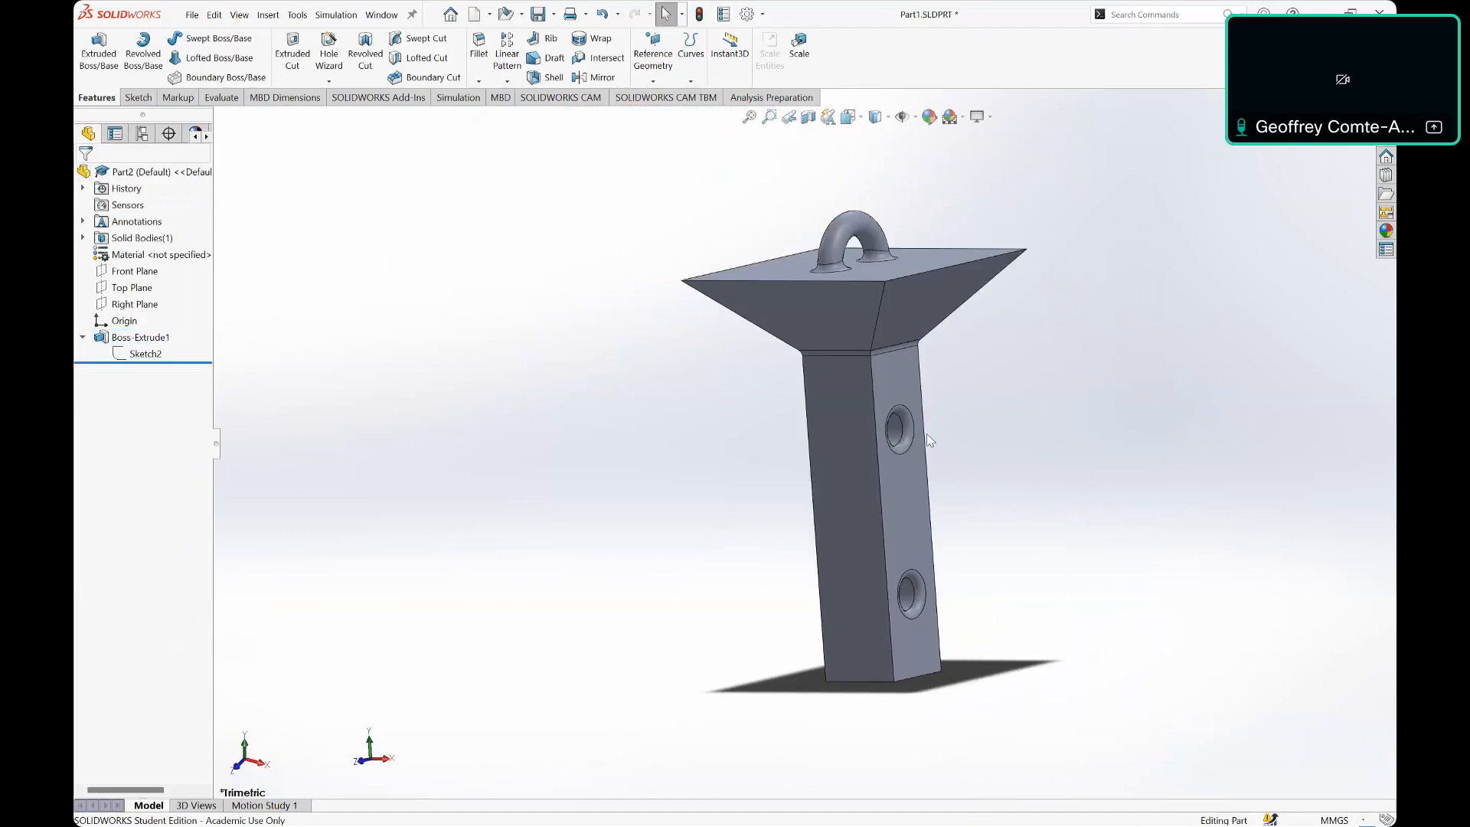
middle_drag(897, 427, 847, 438)
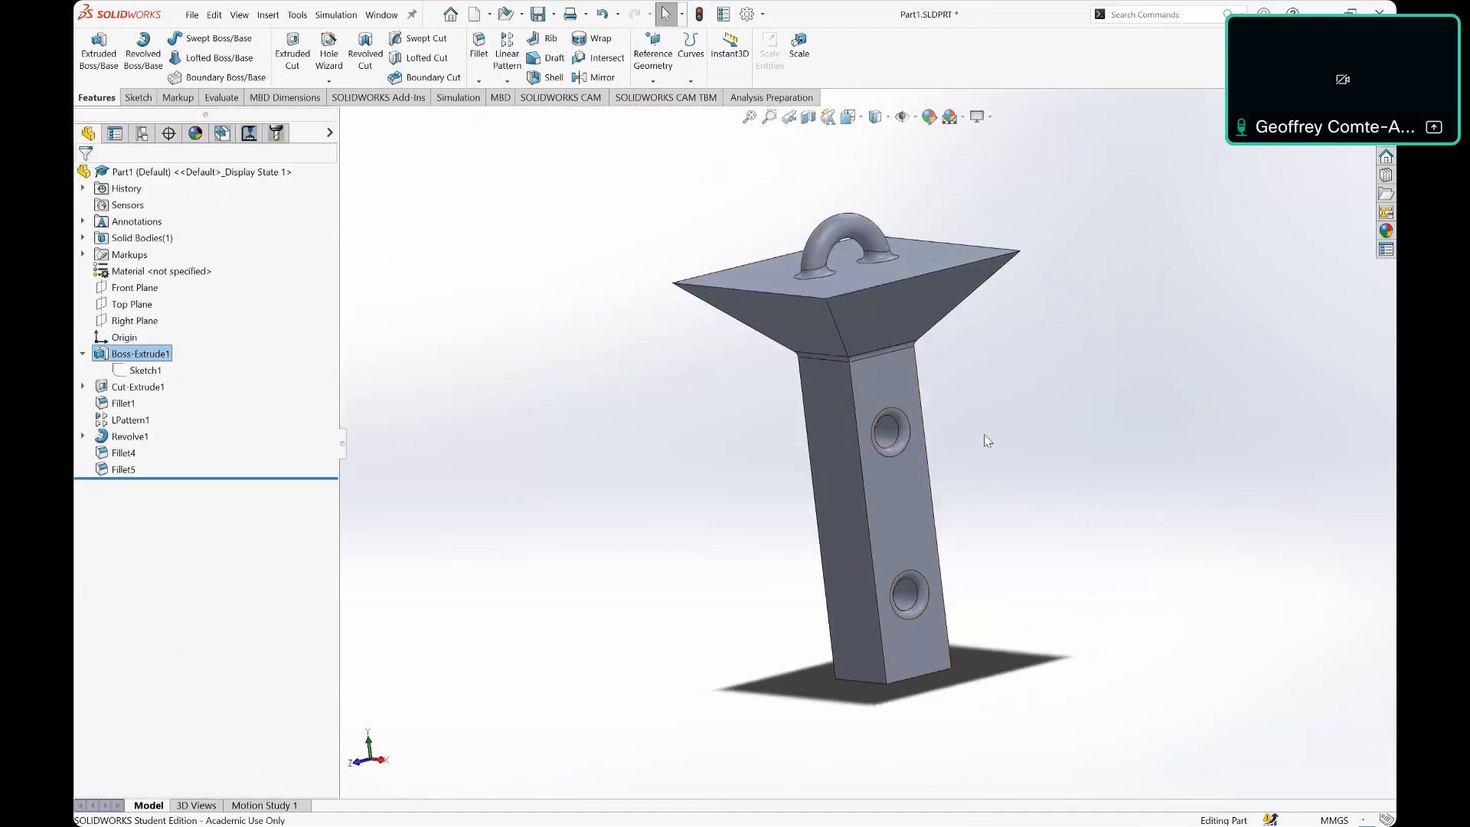
key(ctrl+Tab)
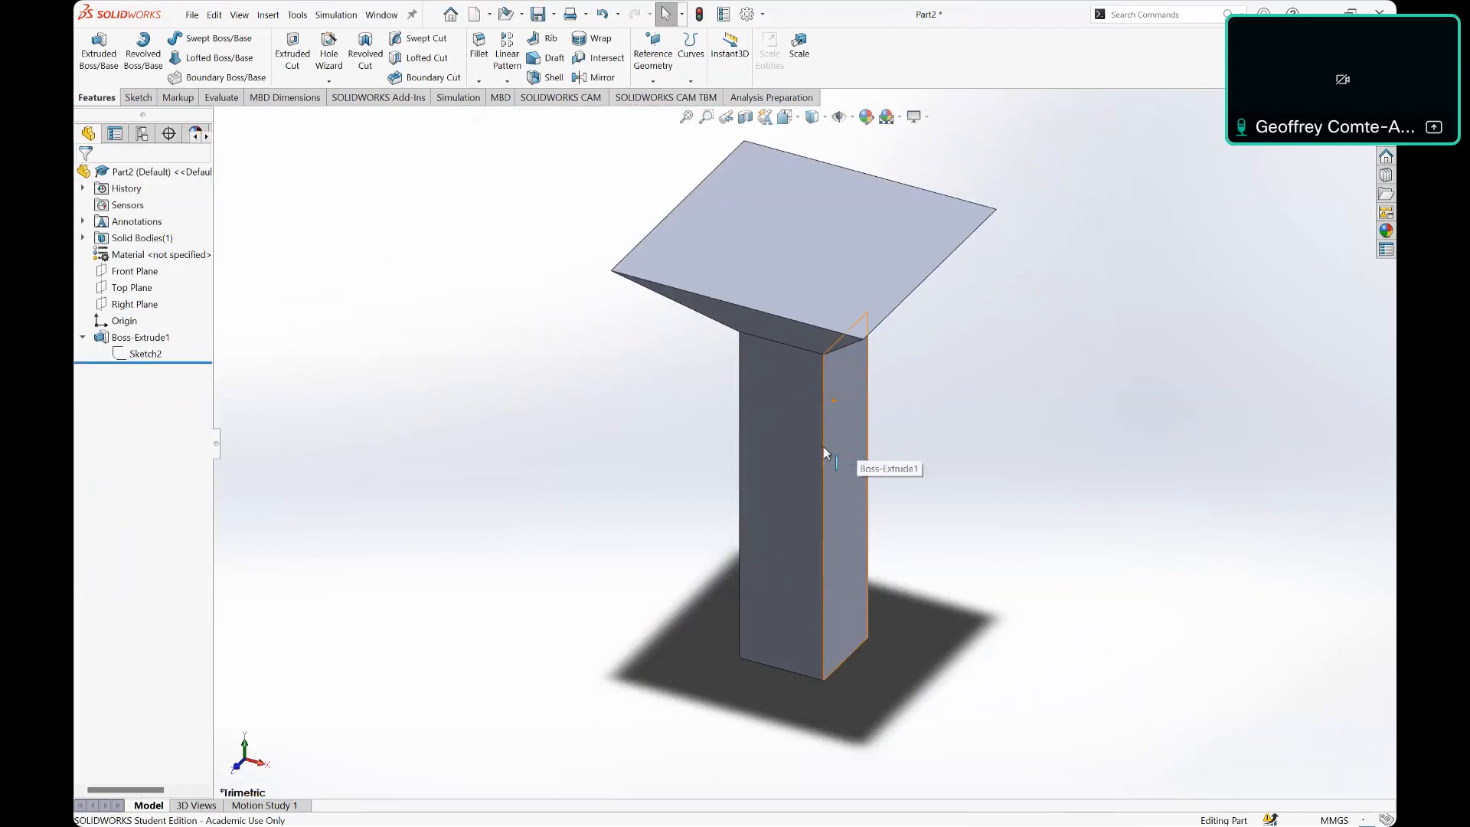
middle_drag(736, 414, 792, 380)
click(839, 421)
middle_drag(938, 432, 827, 395)
click(847, 397)
middle_drag(892, 446, 851, 435)
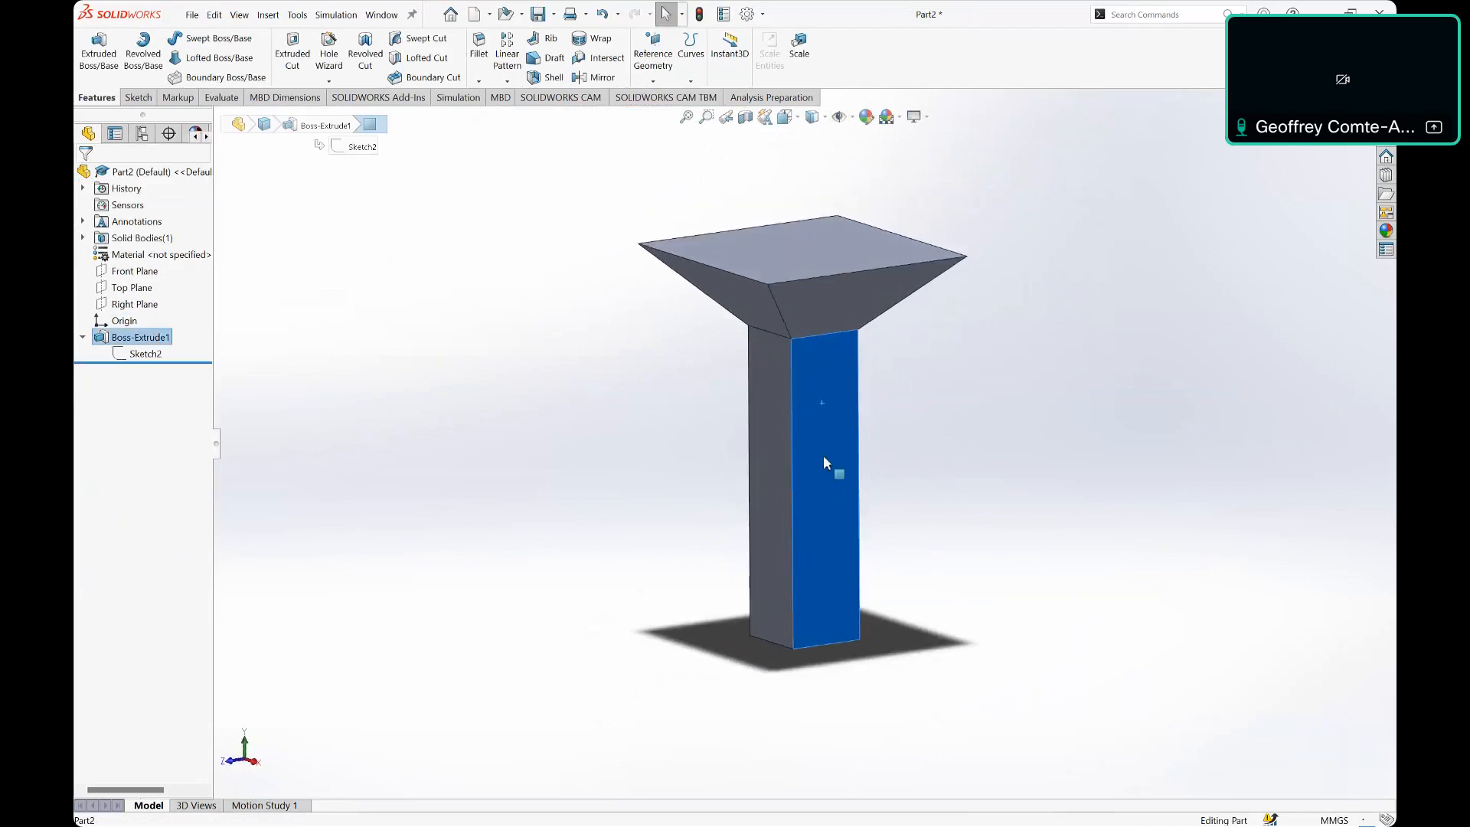
click(138, 98)
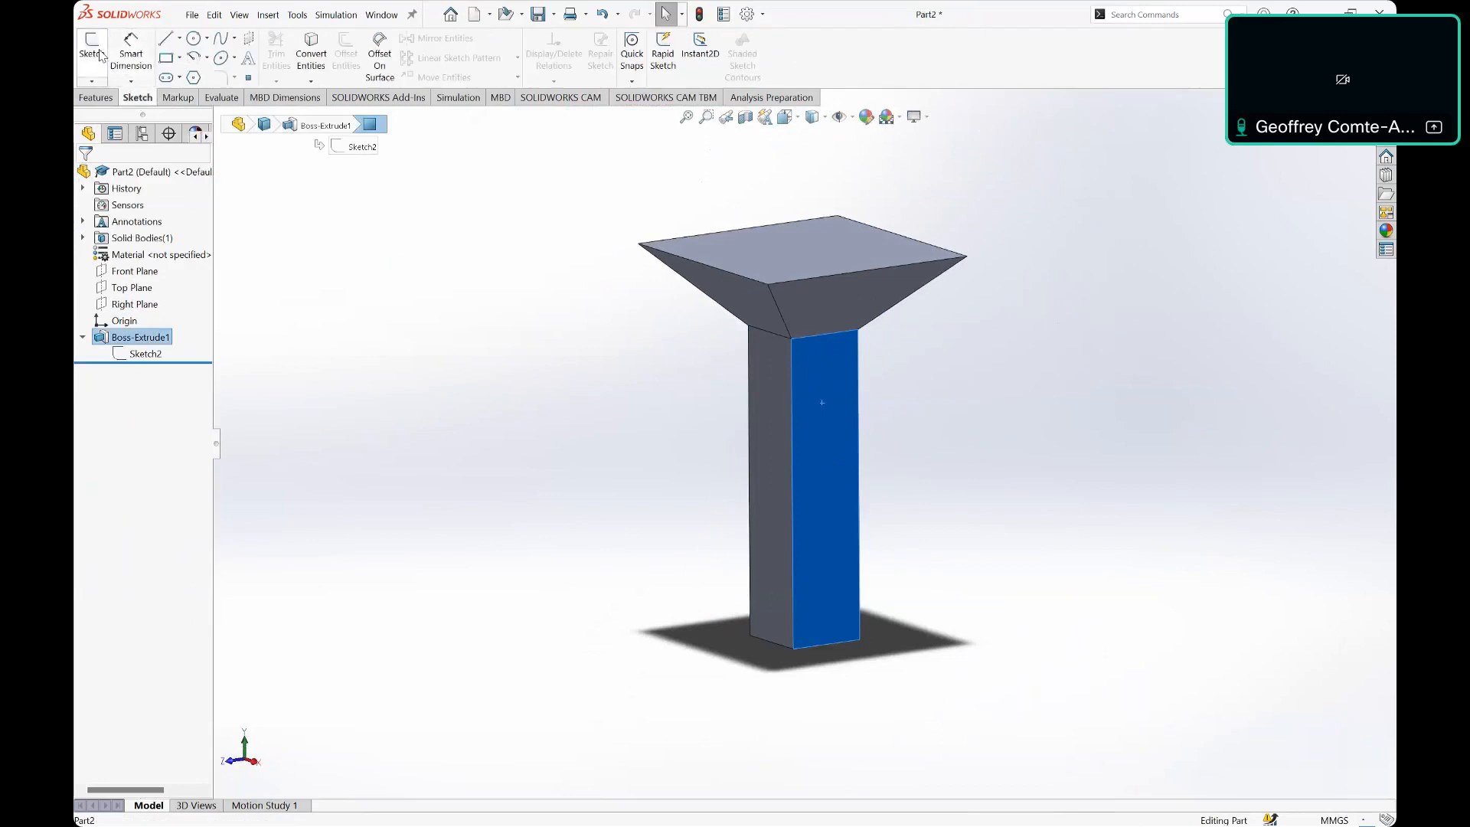
click(92, 49)
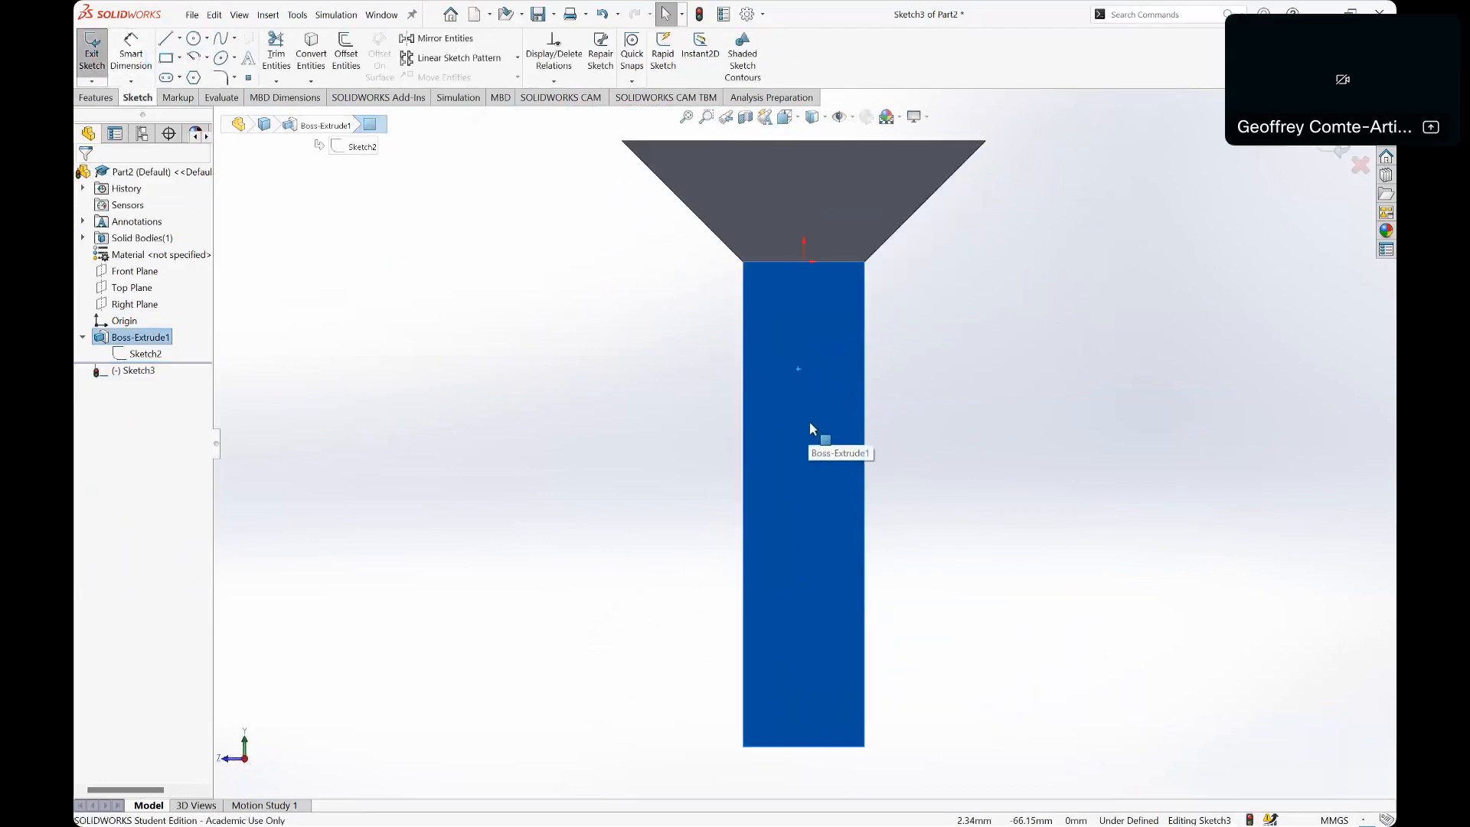
click(364, 217)
click(90, 77)
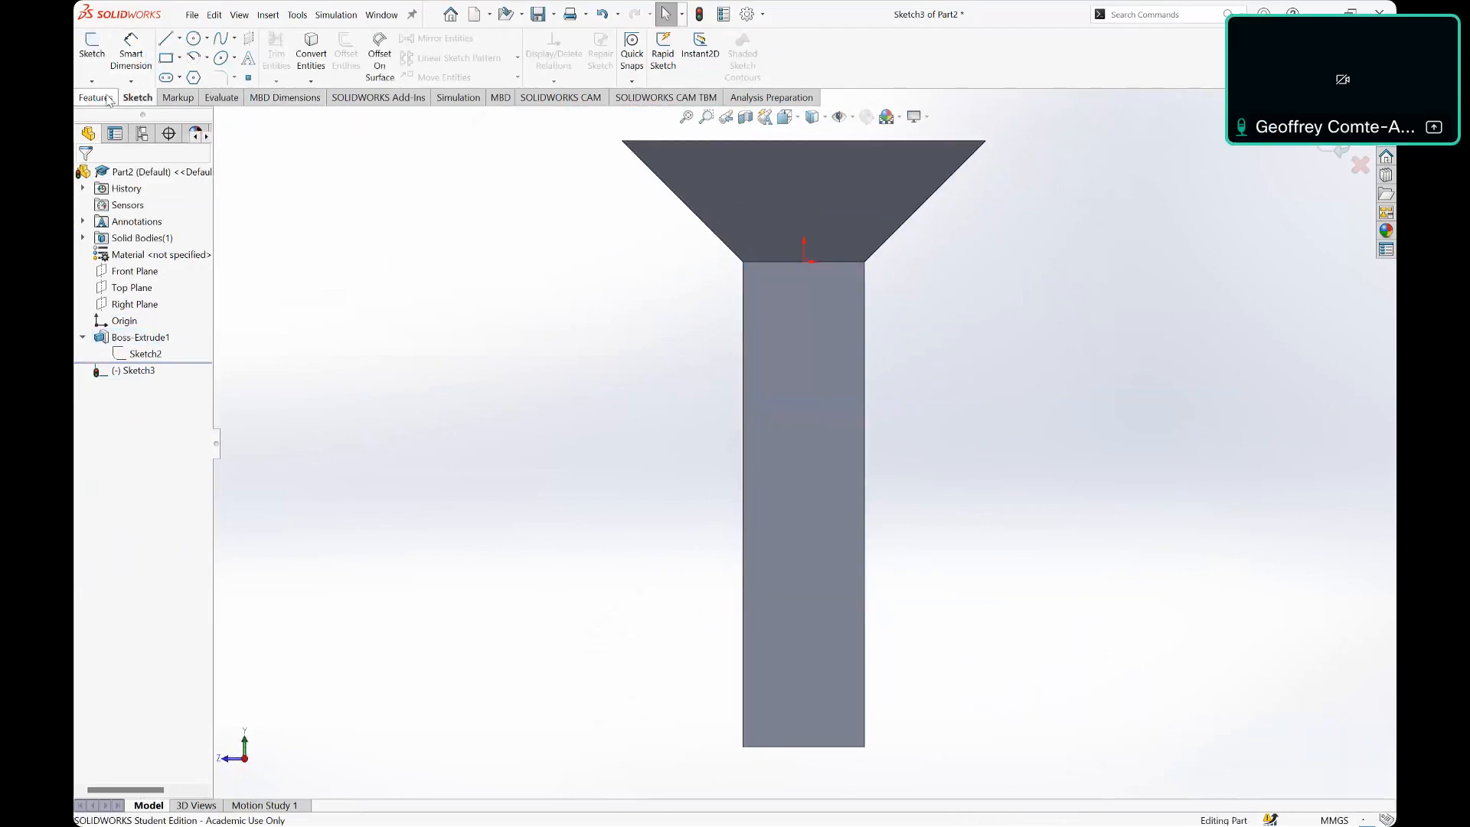
Step: Start a sketch on the column's side face and draw a centre-based circle about 49 mm in diameter beside the column
click(833, 401)
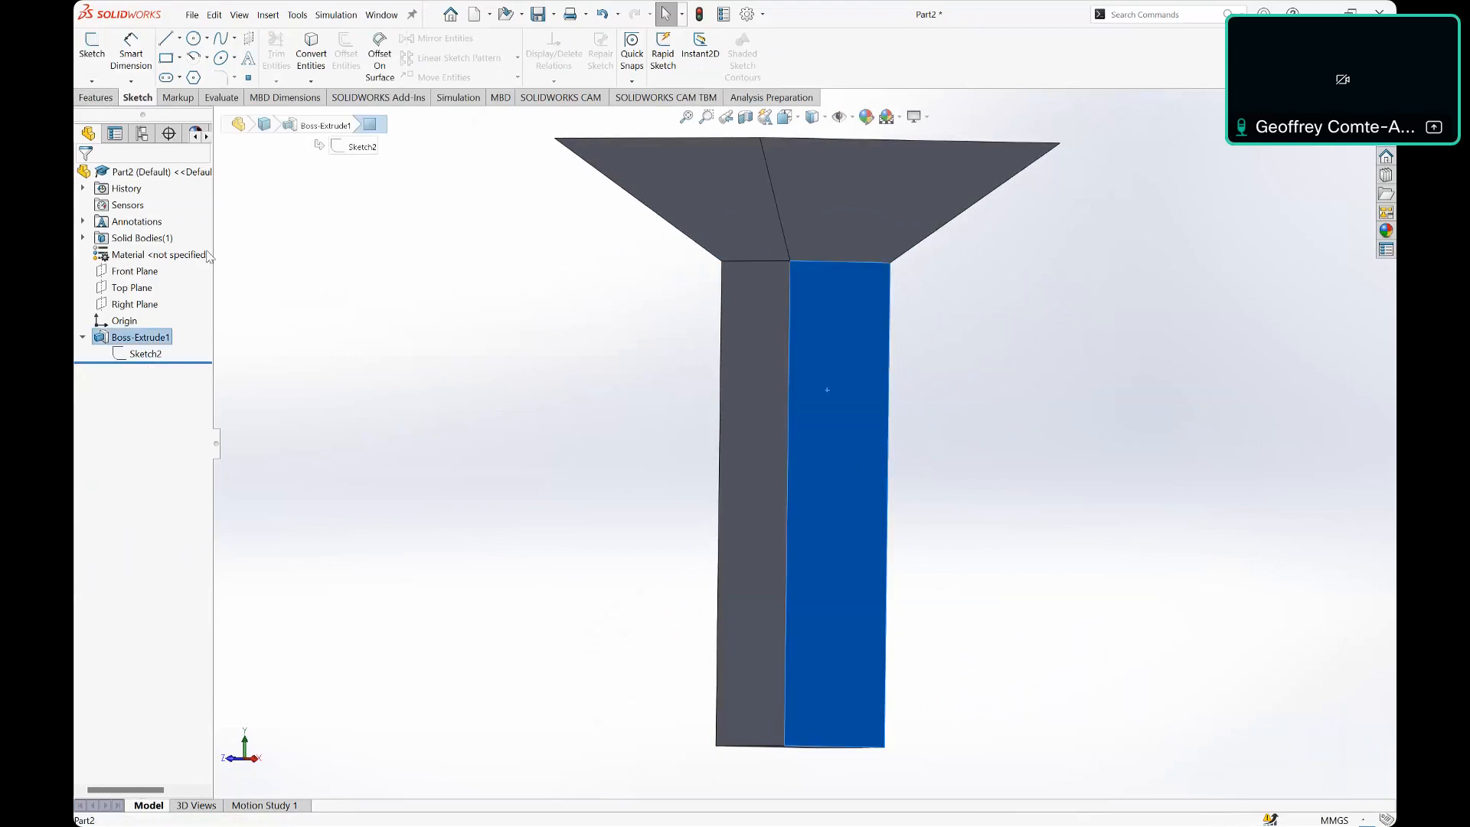
click(92, 48)
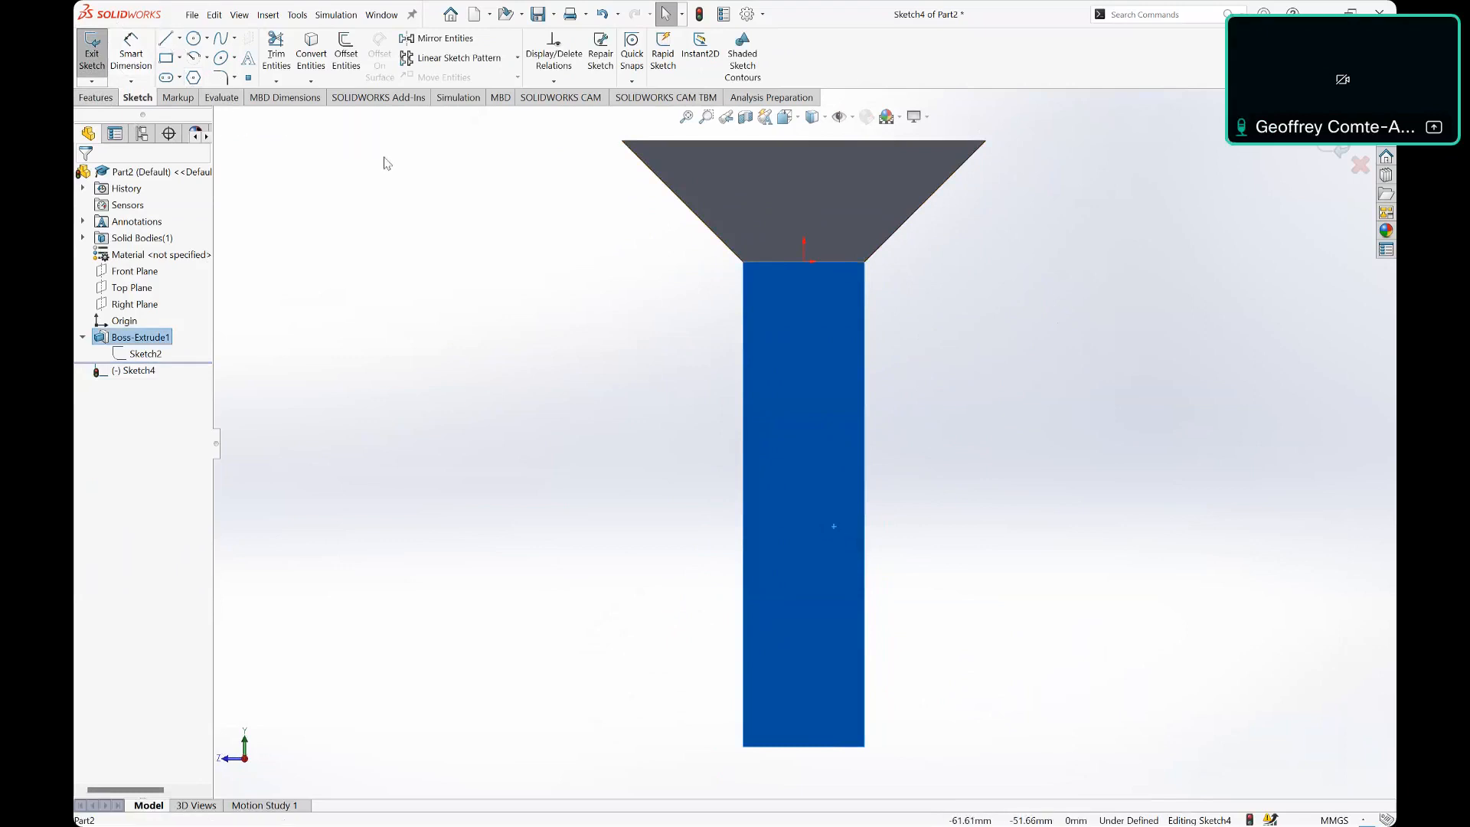
click(194, 38)
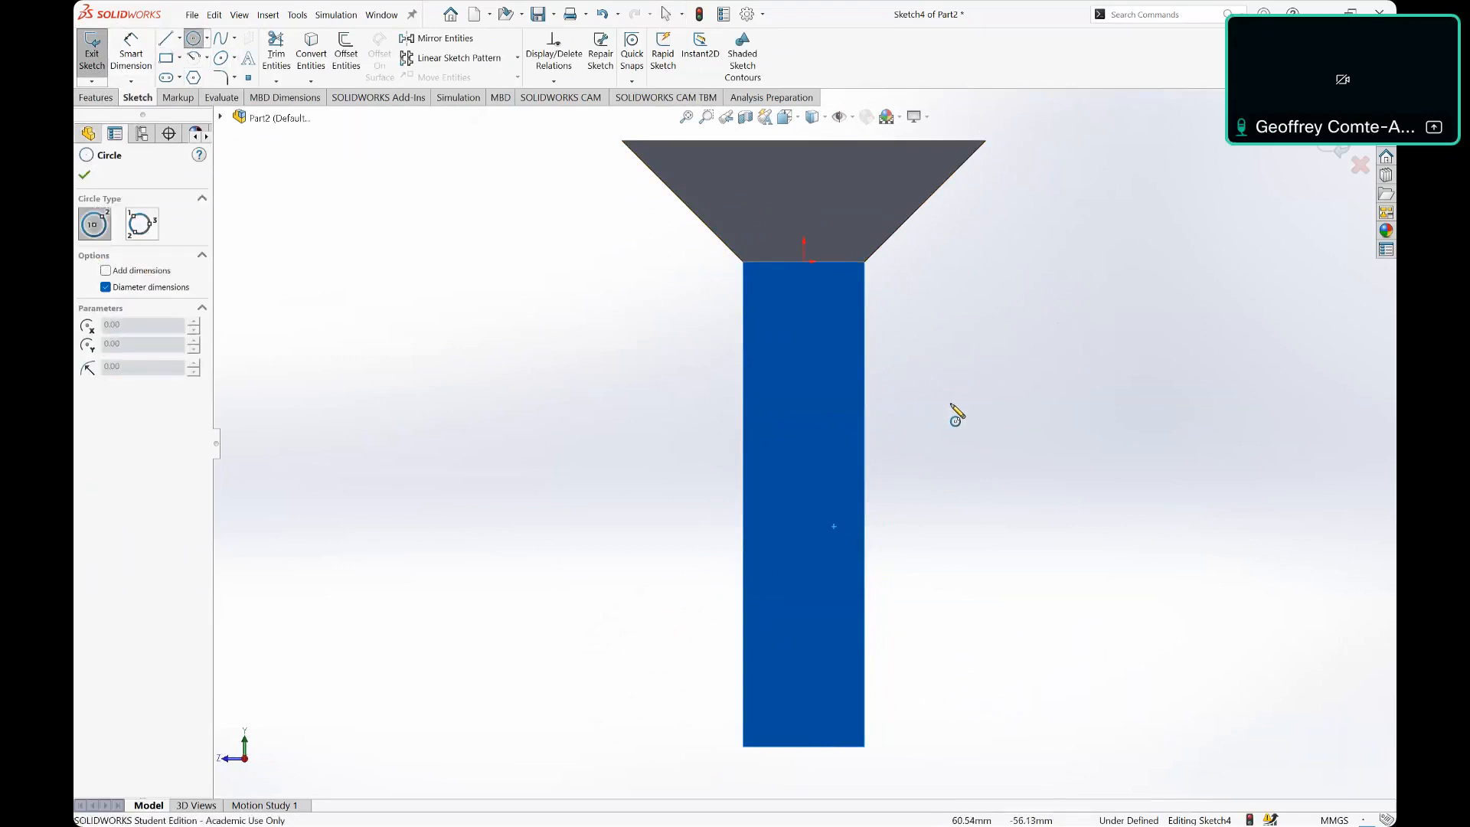
click(950, 402)
click(1006, 382)
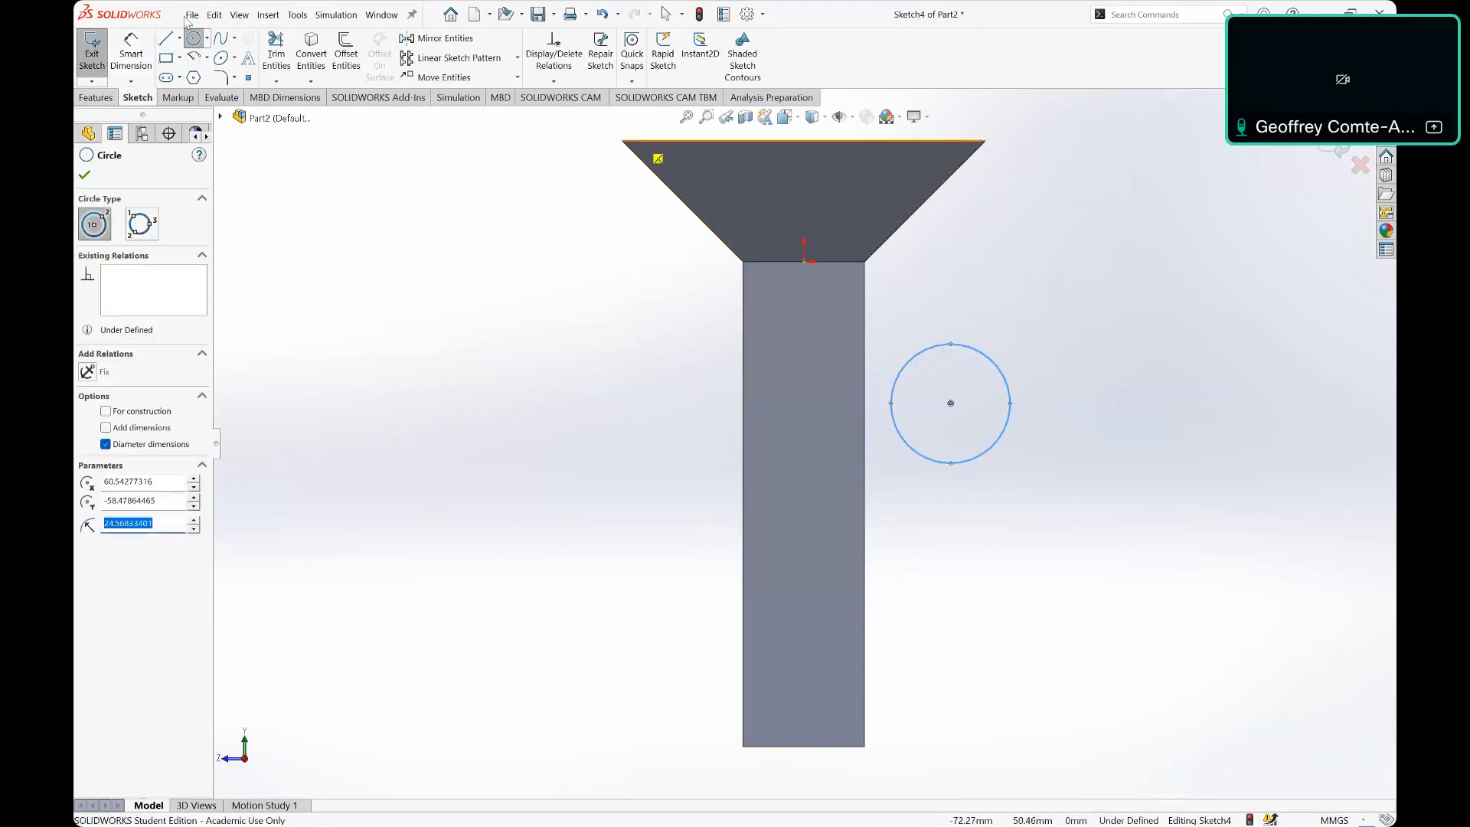
click(207, 39)
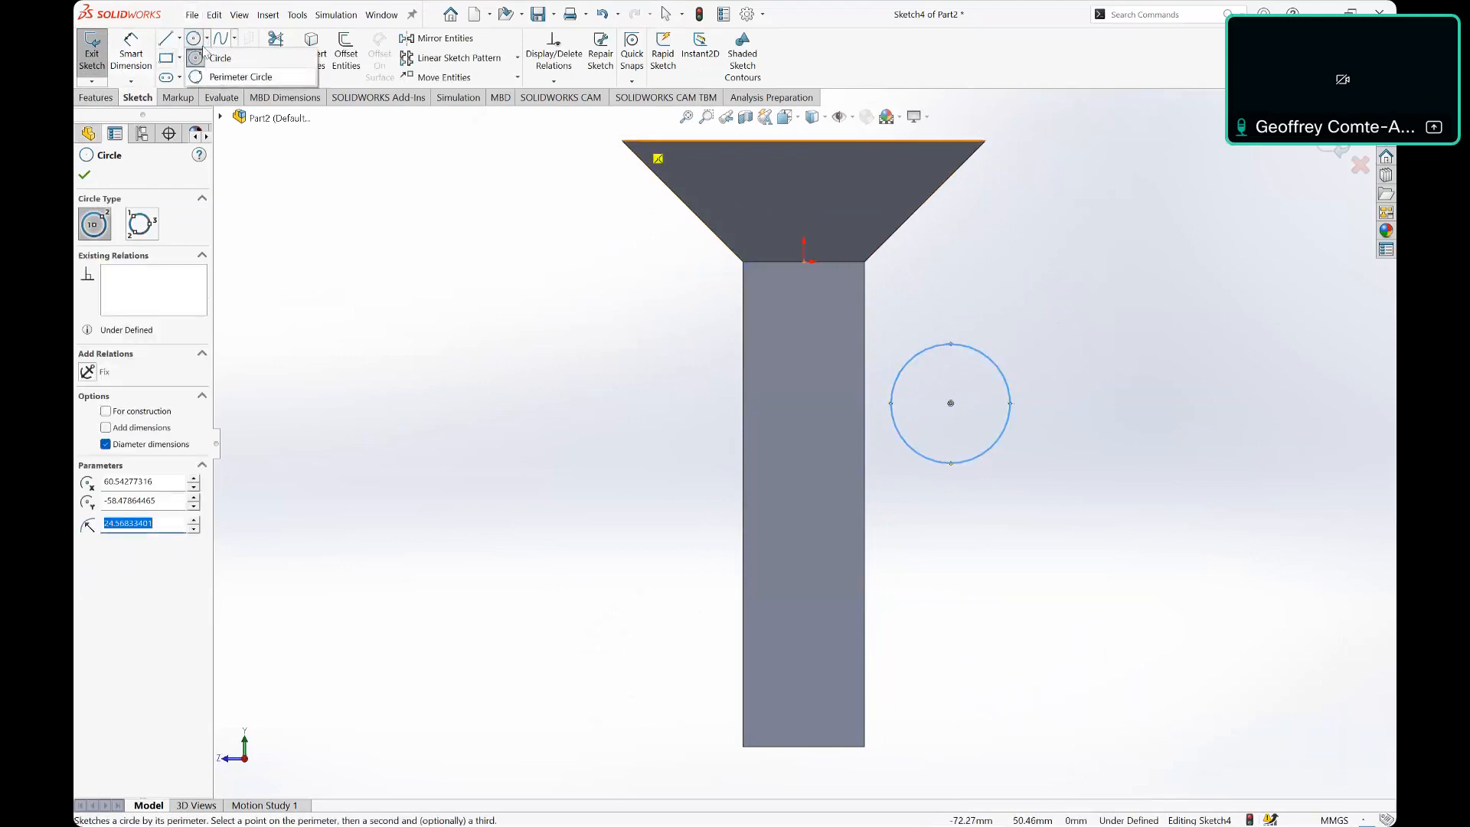
mouse_move(222, 43)
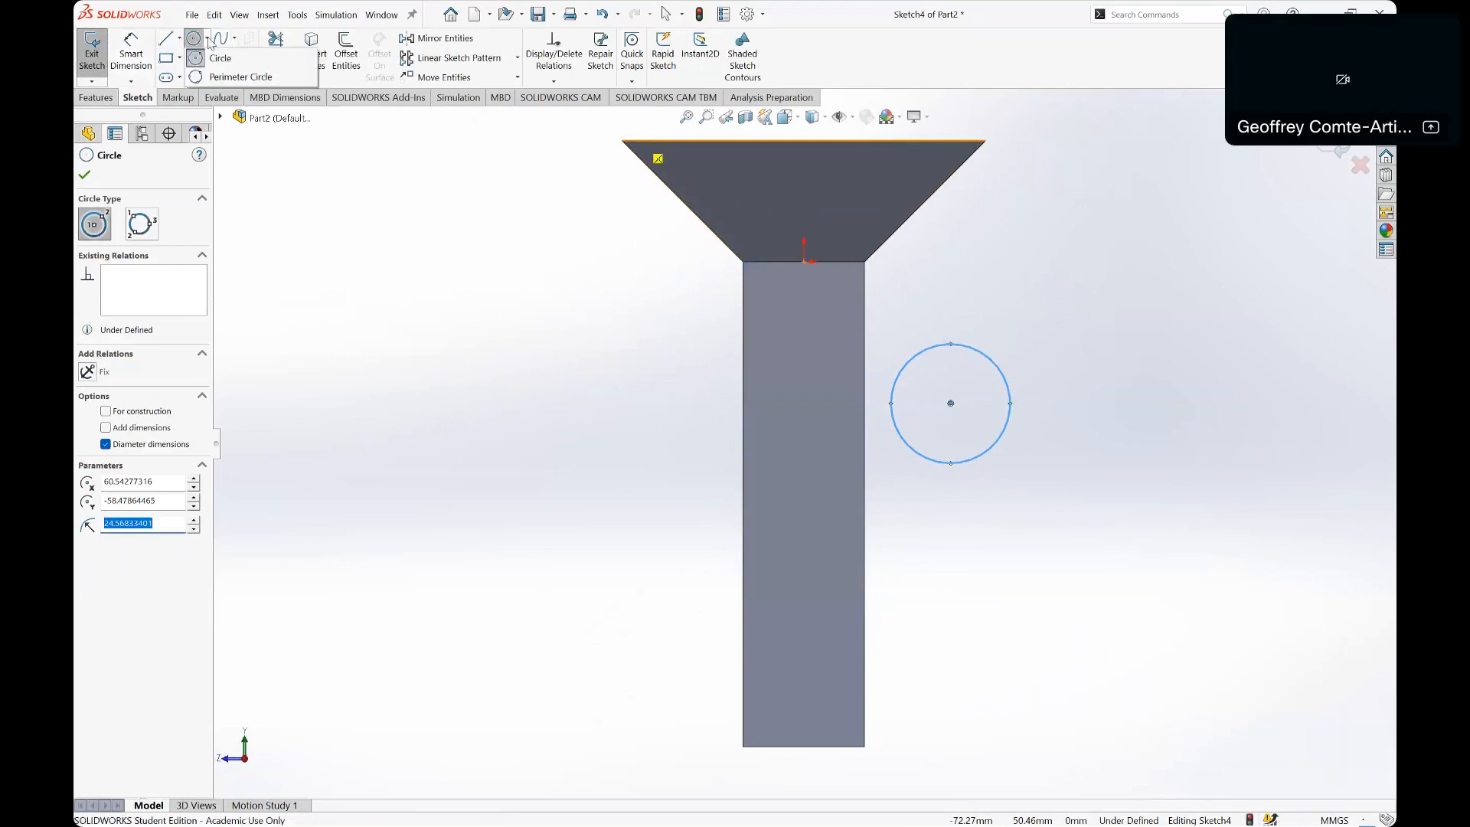
click(1140, 404)
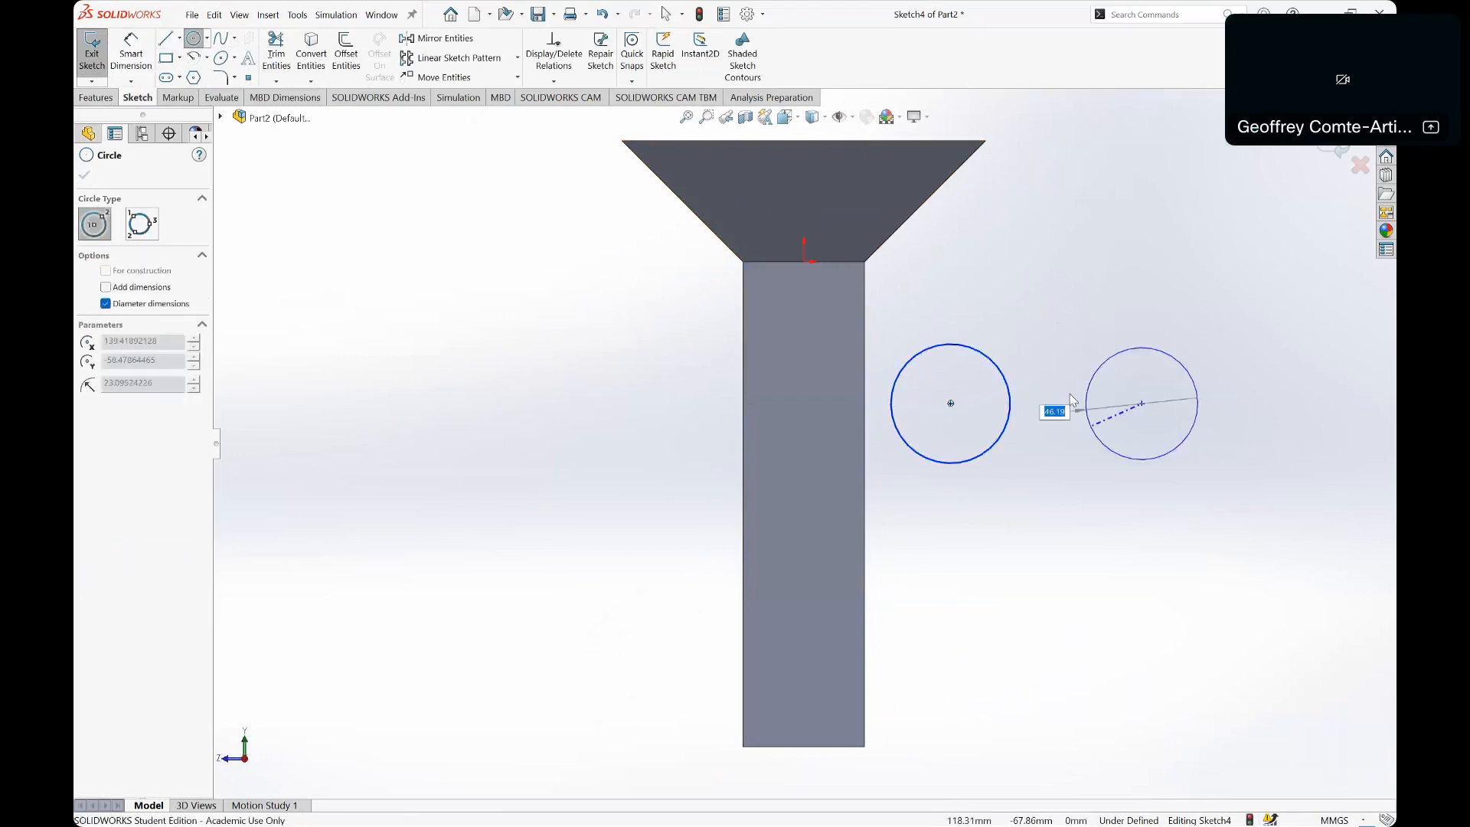
key(Escape)
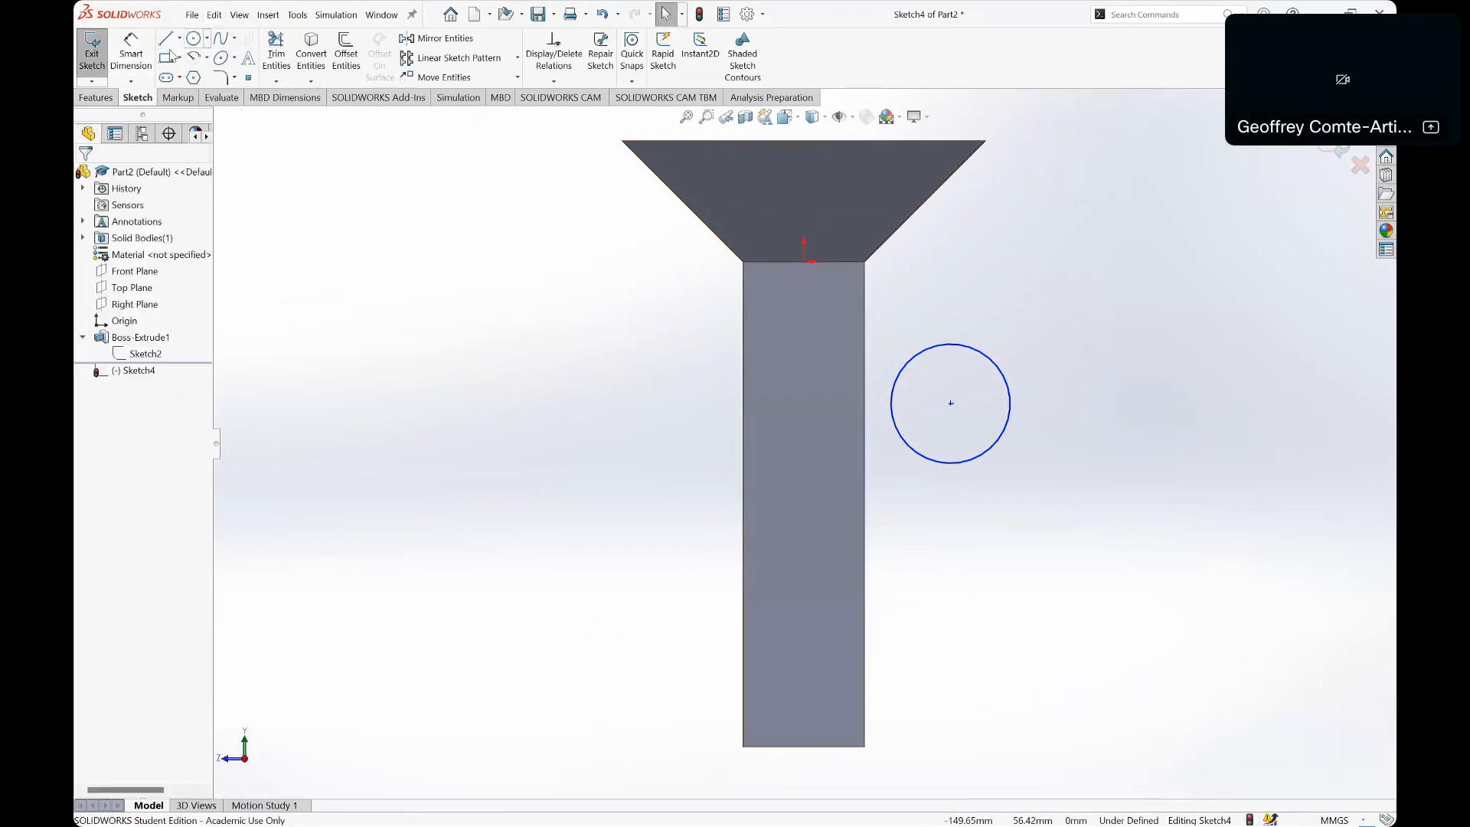
Step: Sketch a near-vertical line about 178 mm long on the side of the column opposite the circle
key(l)
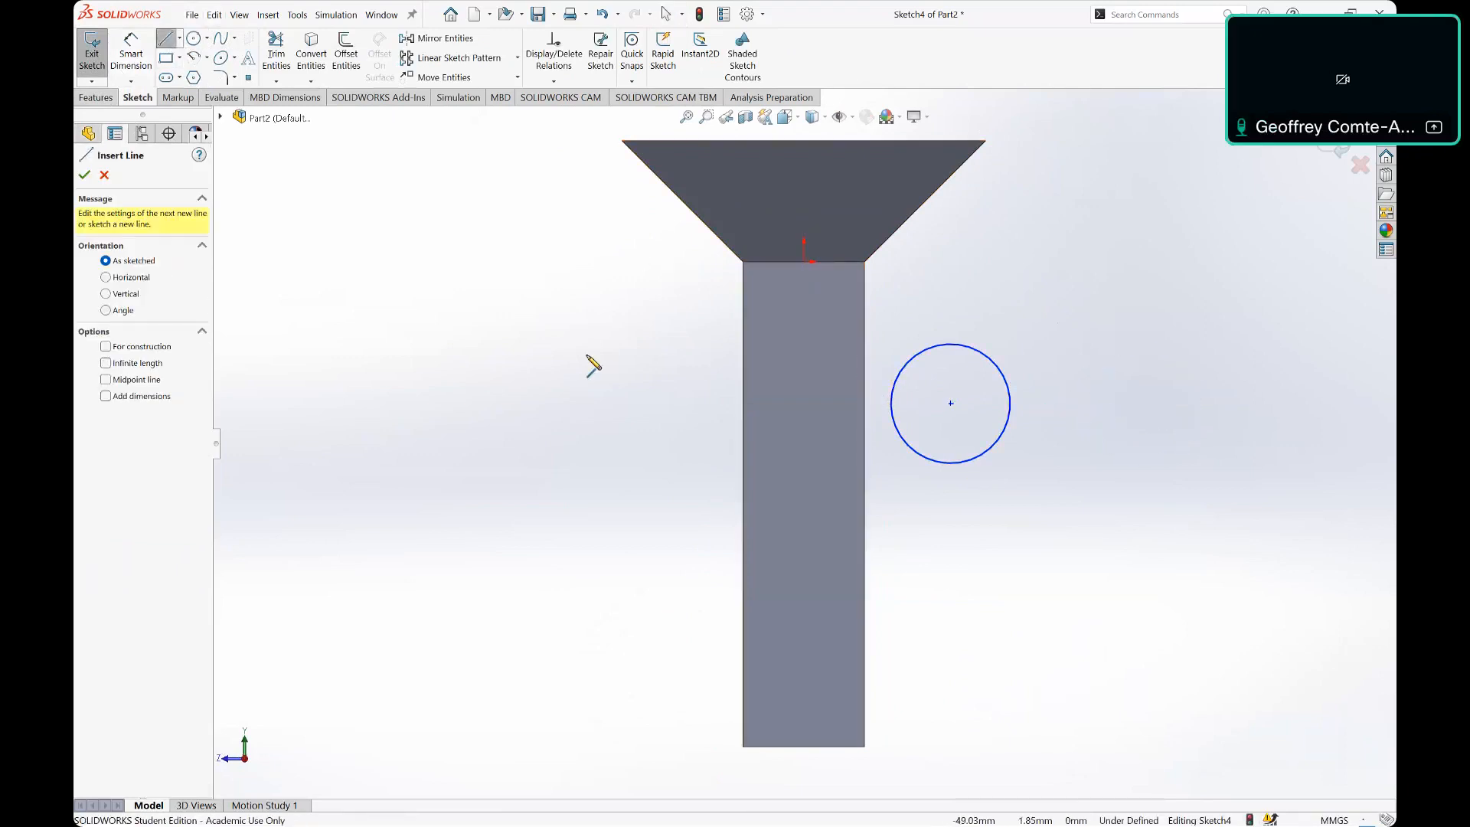
click(584, 287)
click(574, 717)
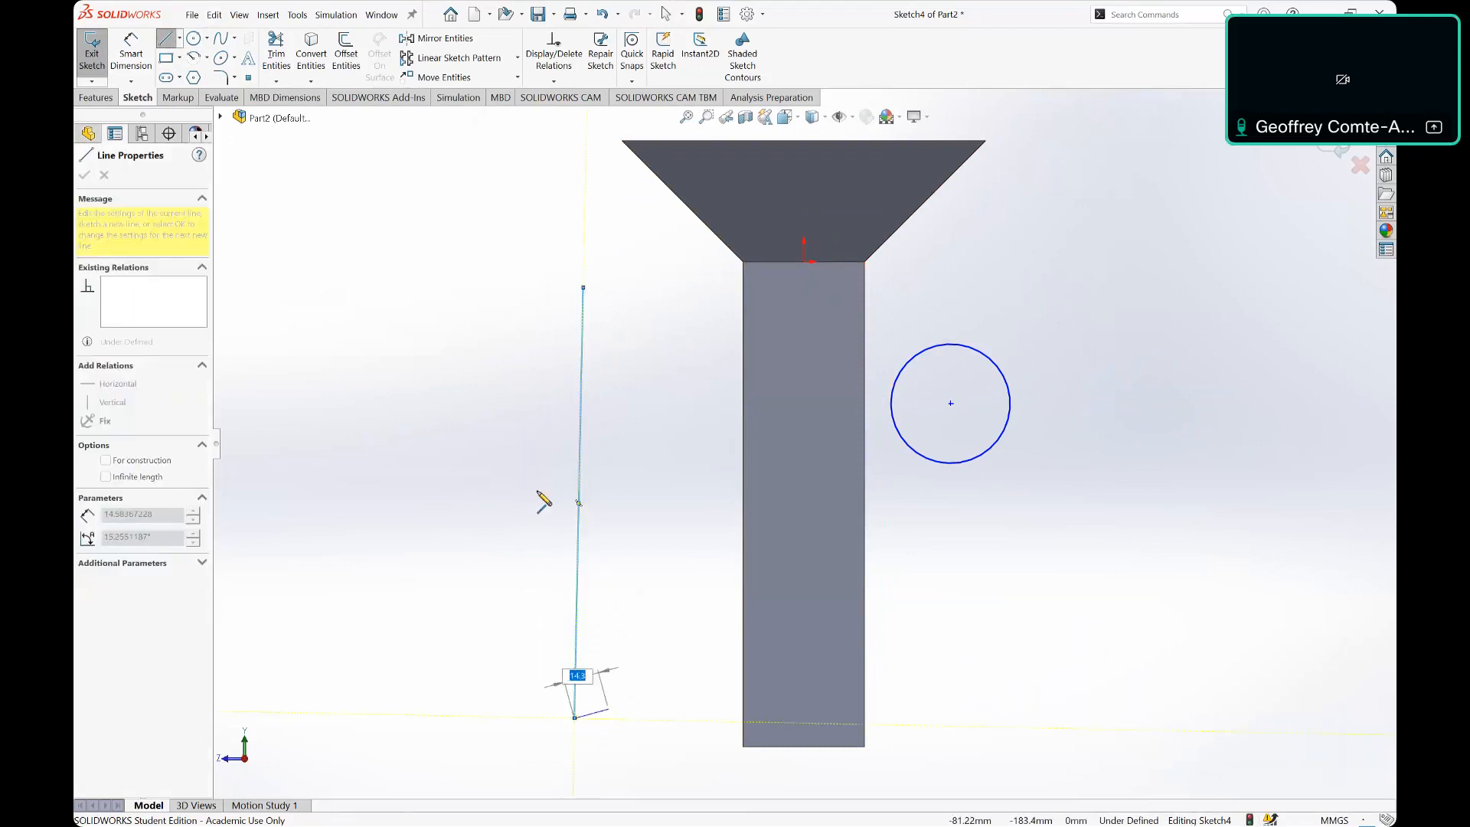
key(Escape)
key(Escape)
Step: Turn the sketched line into a construction line of infinite length and constrain it vertical
click(581, 400)
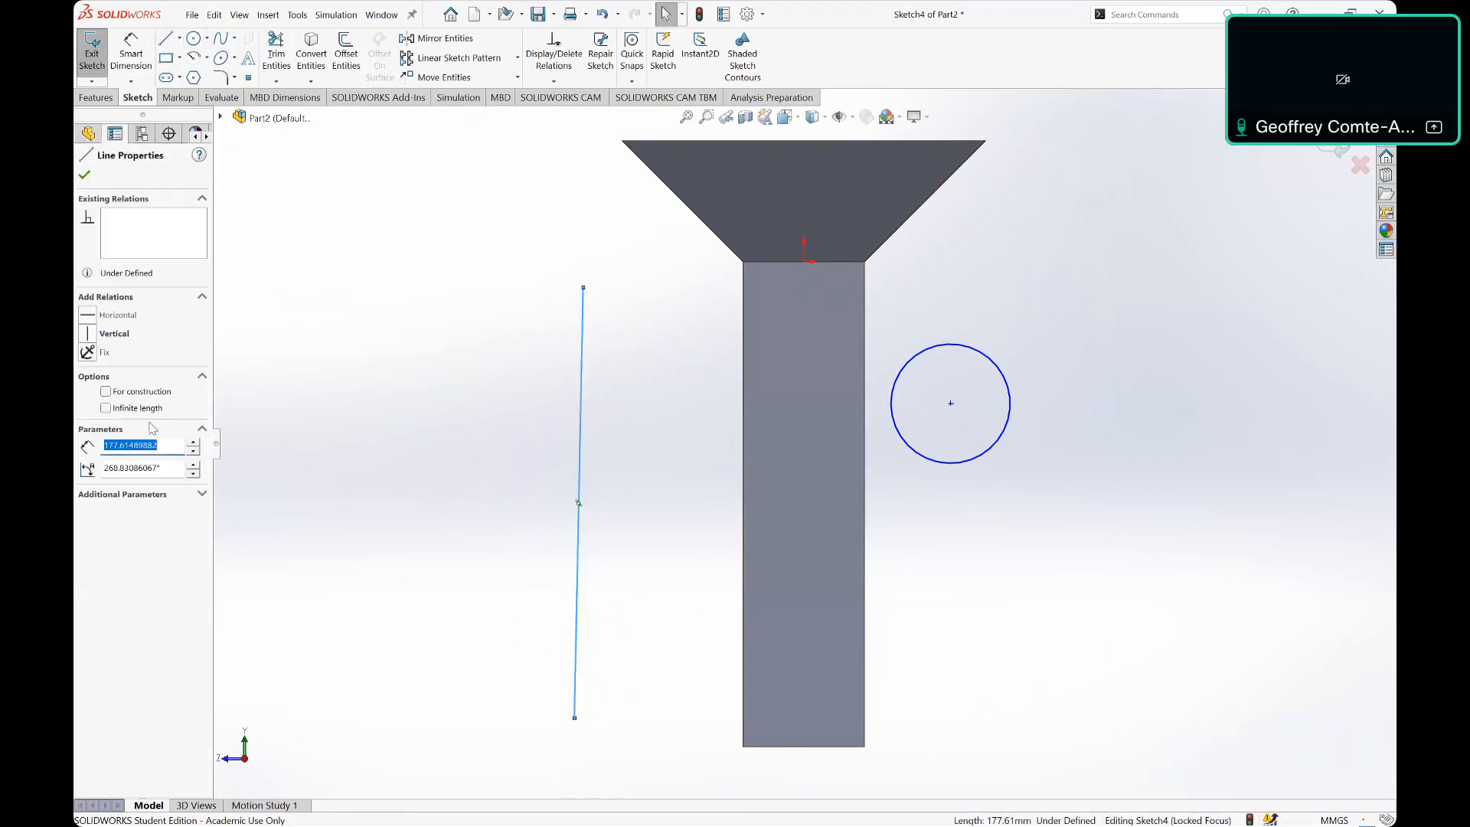
click(157, 411)
click(107, 391)
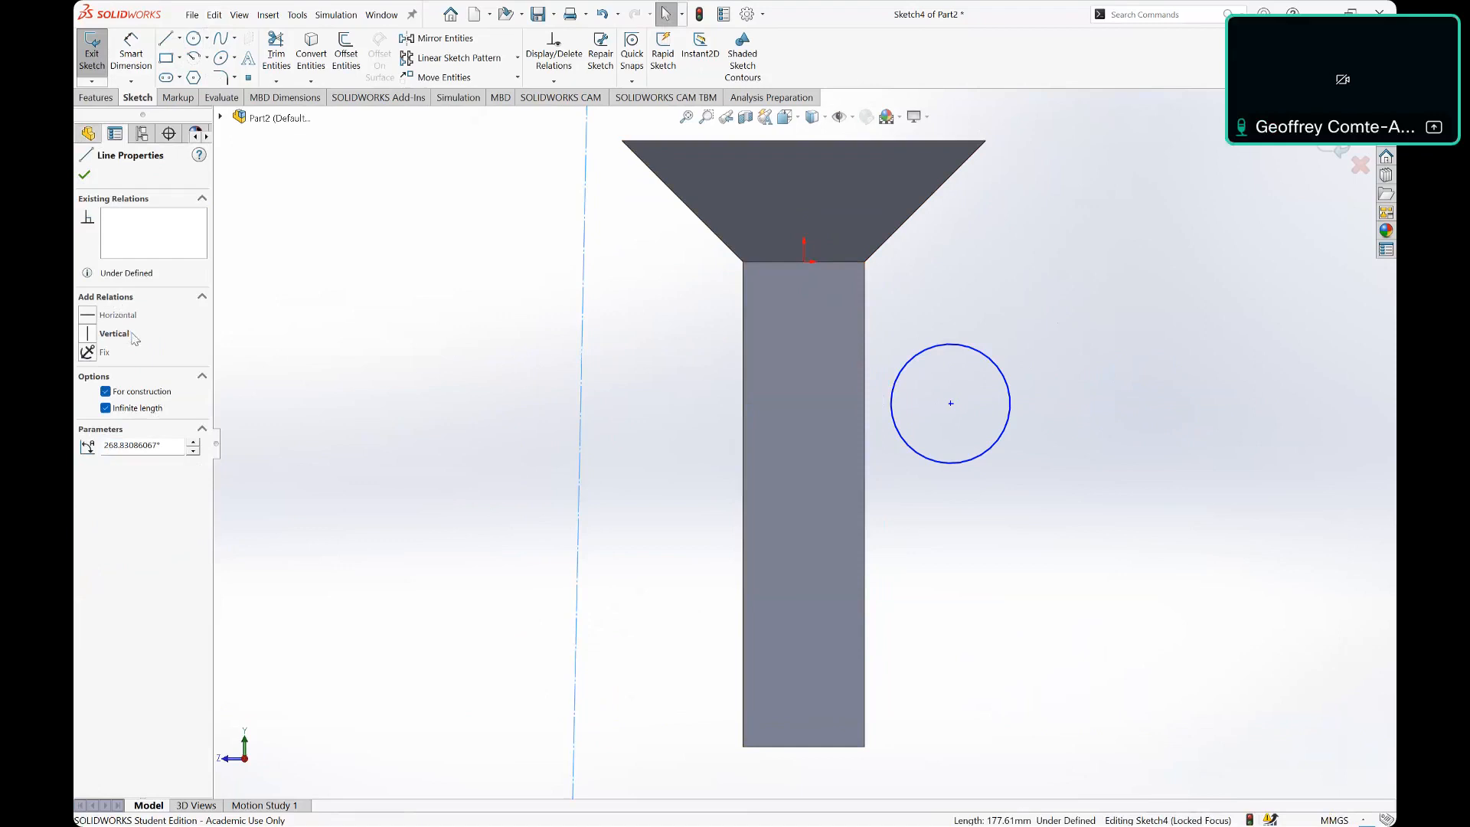
click(623, 383)
Step: Move the construction line onto the column and centre it with a symmetric relation between the column's two long edges
drag(588, 383, 787, 402)
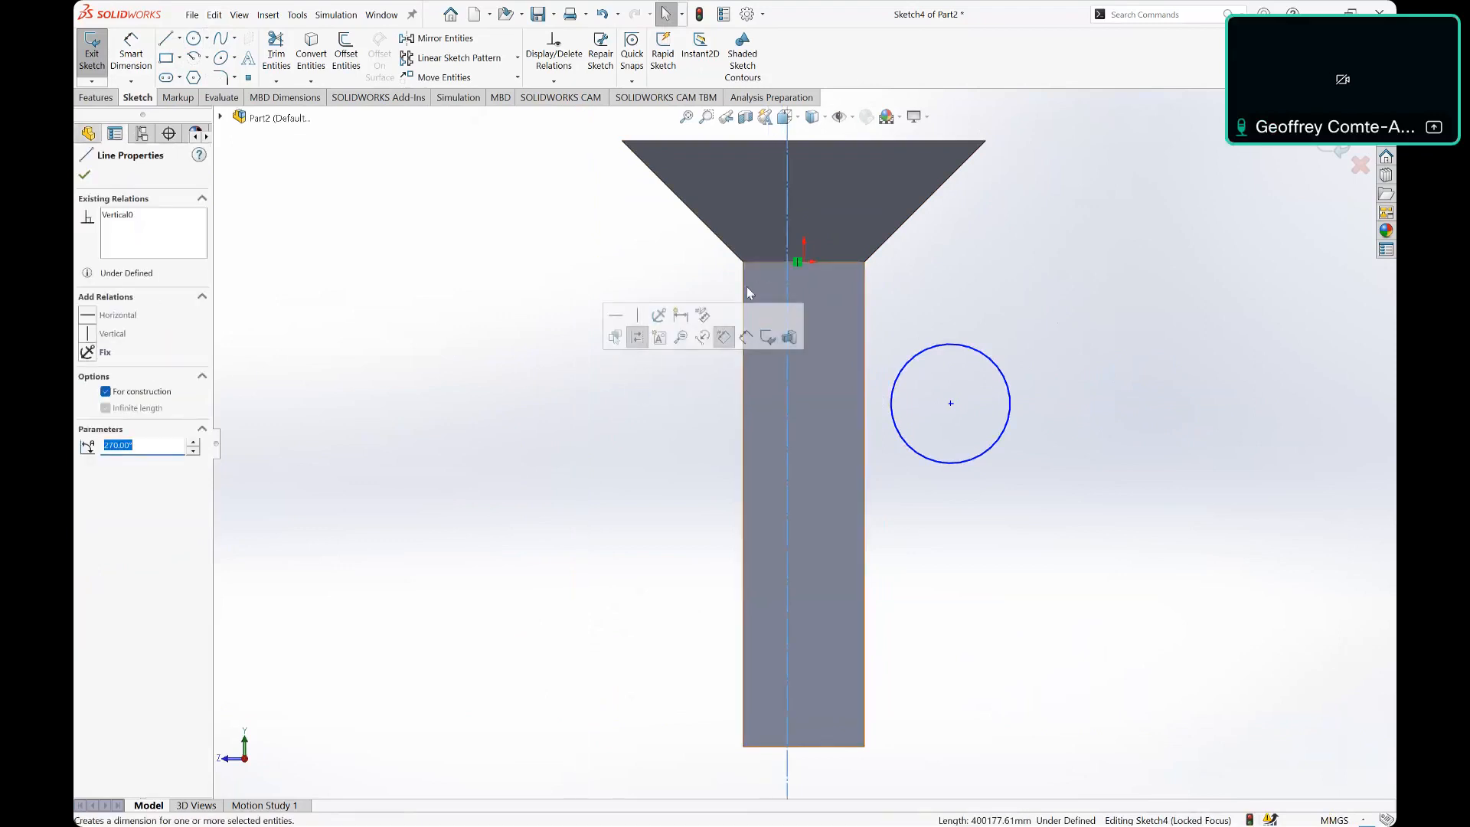
key(Escape)
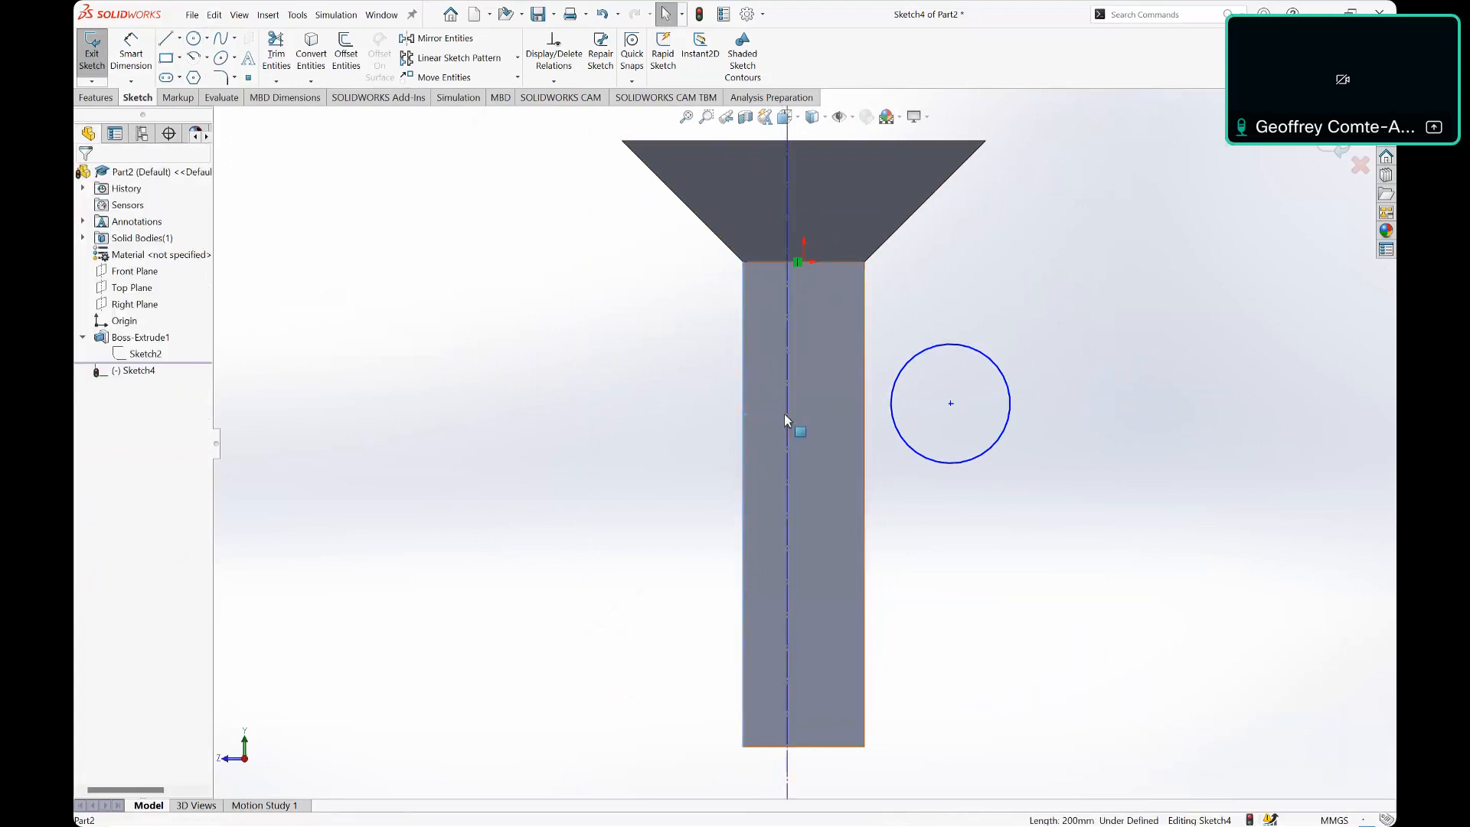
click(866, 432)
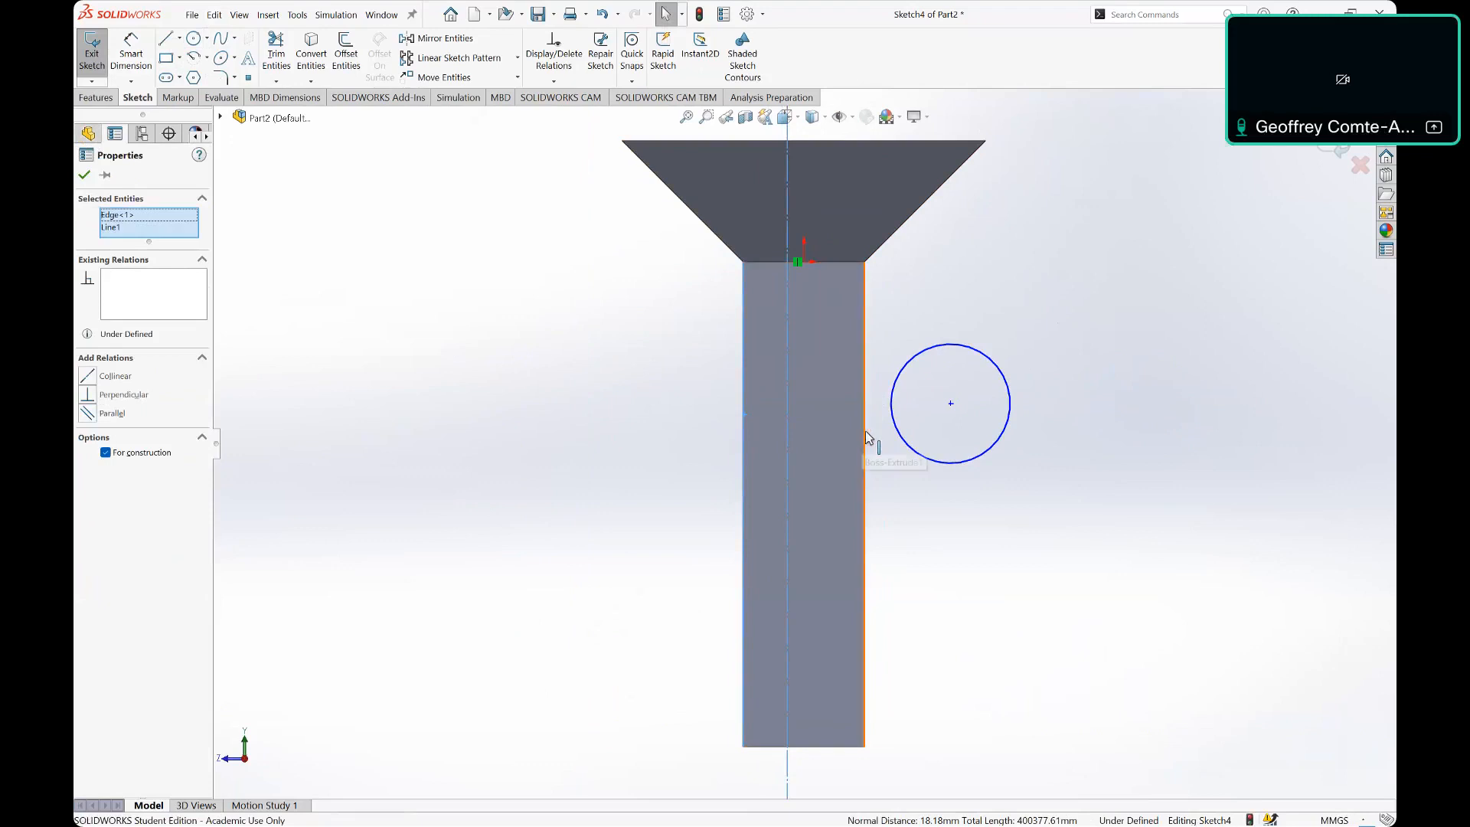
click(141, 391)
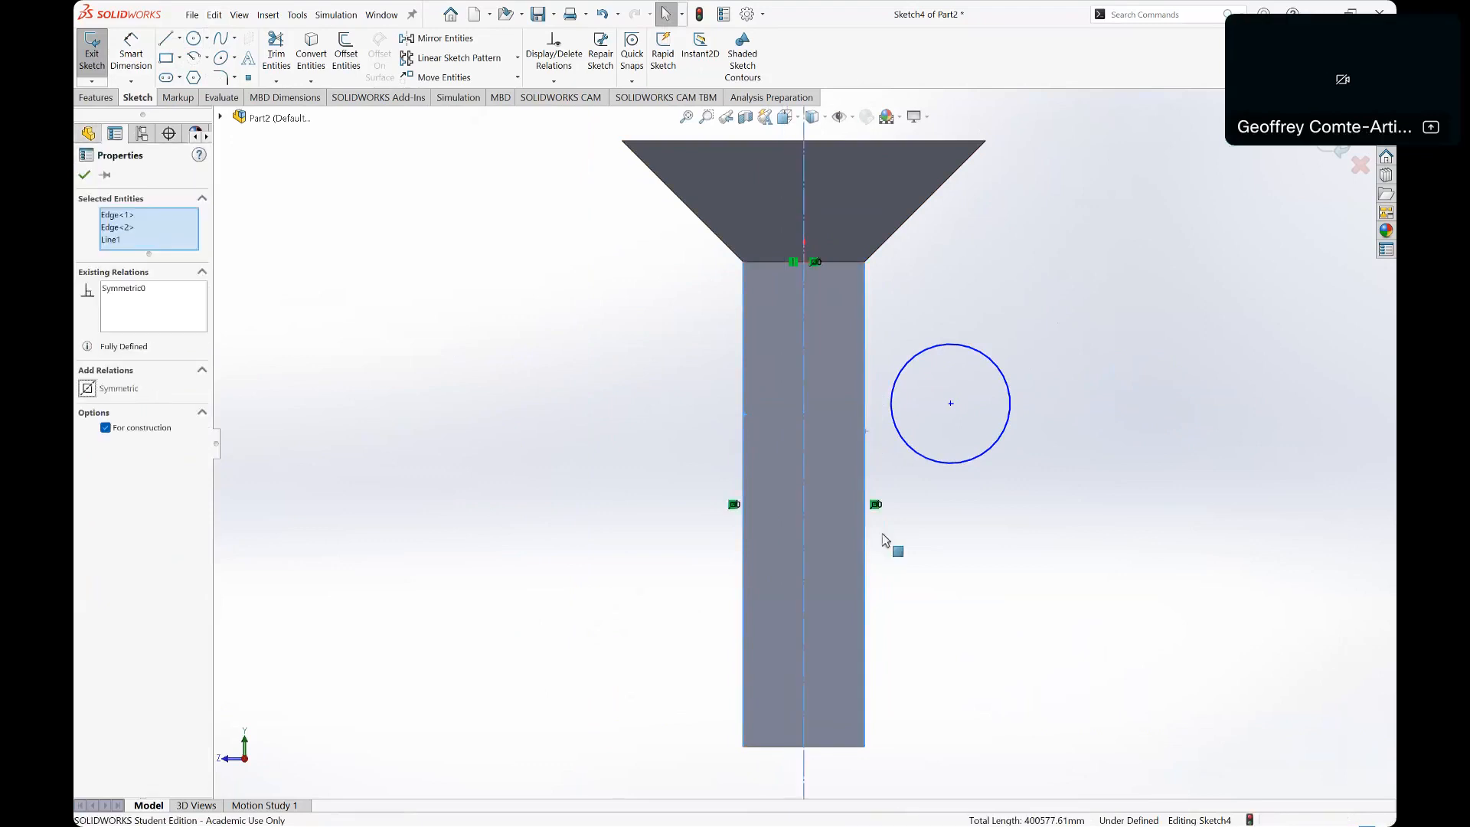
click(1052, 542)
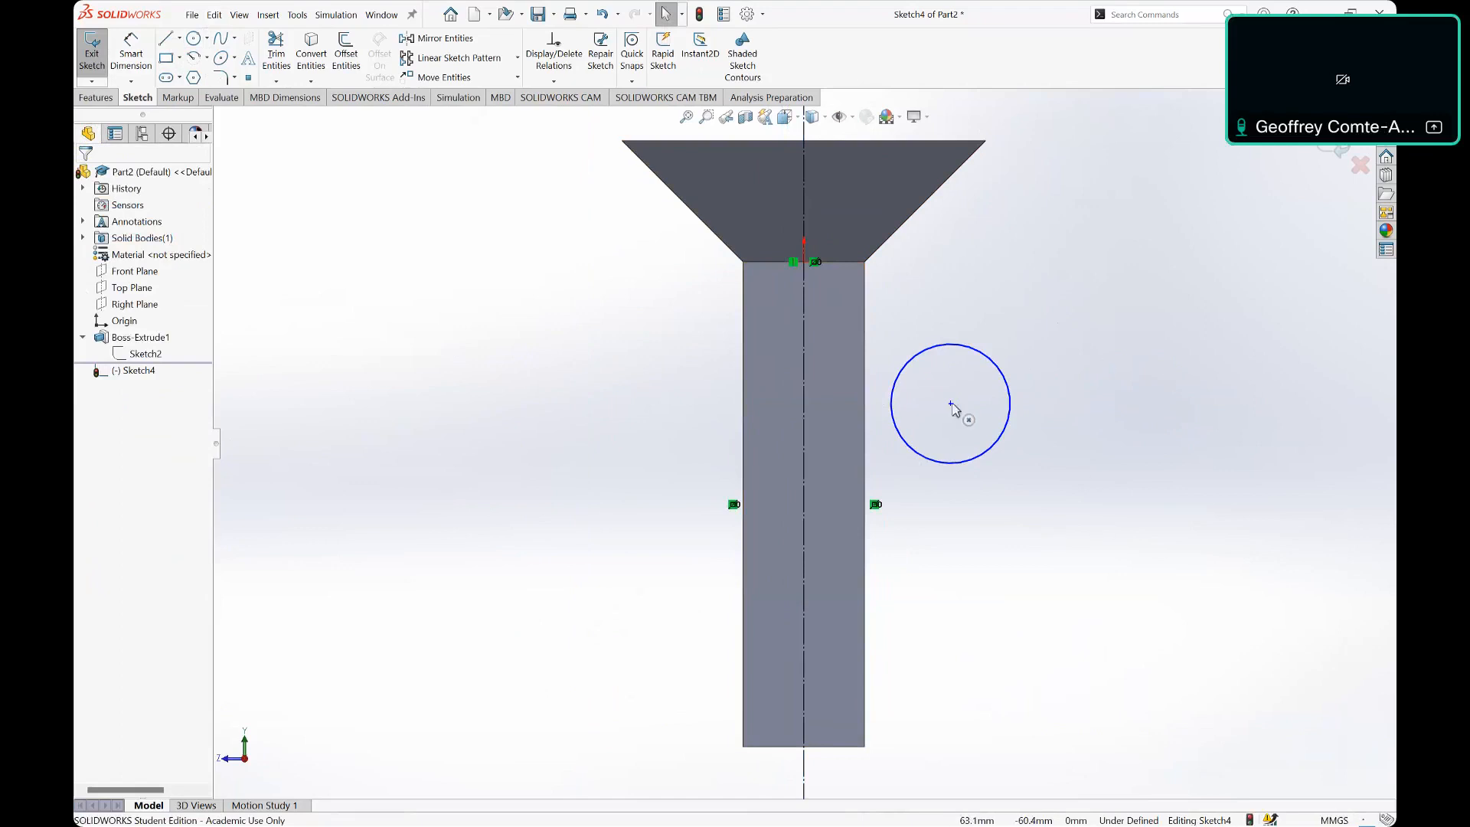
Step: Make the circle's centre coincident with the construction line and shrink the circle to about 35 mm in diameter
click(950, 404)
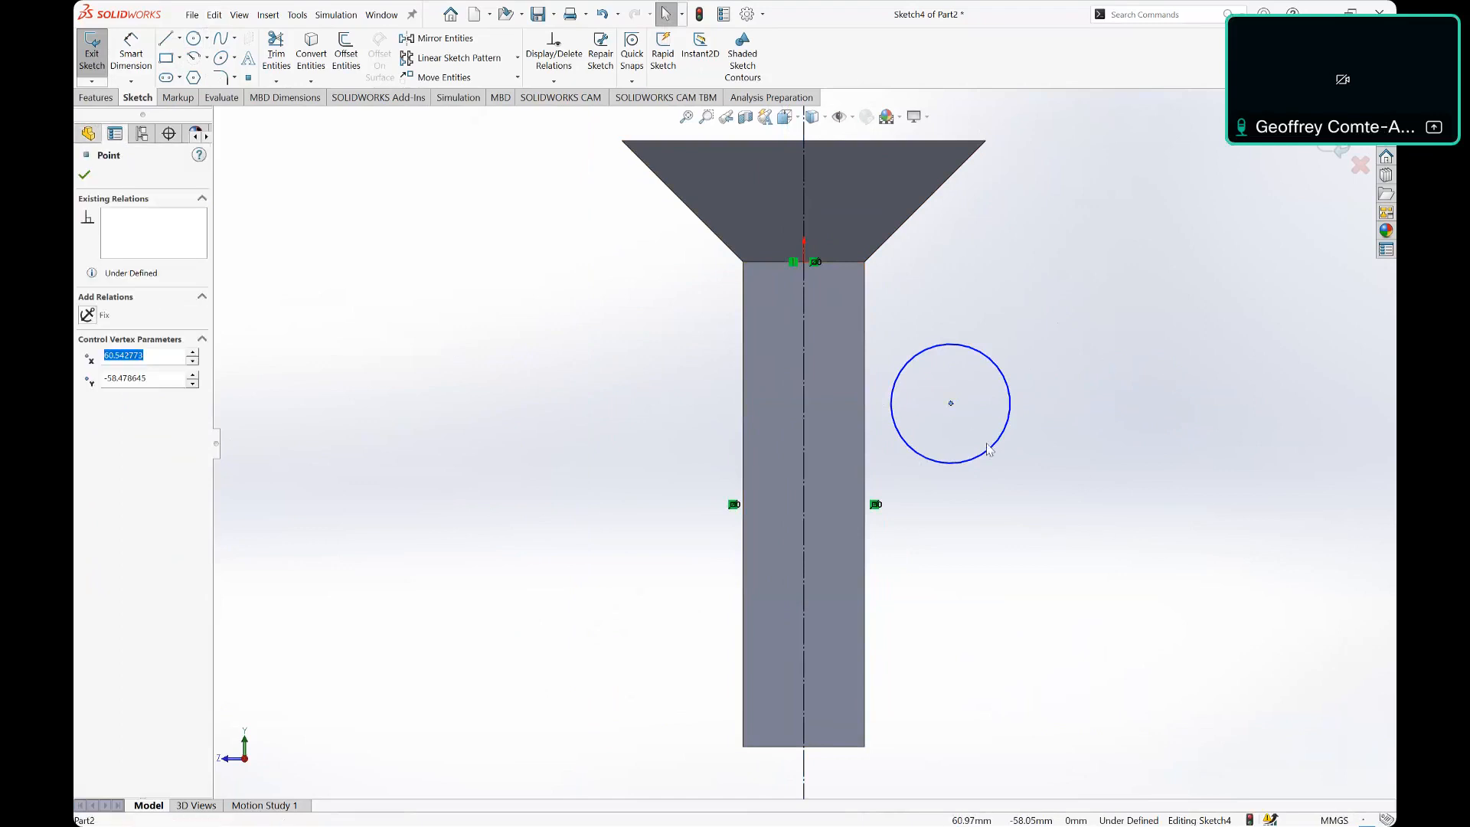
ctrl+click(803, 390)
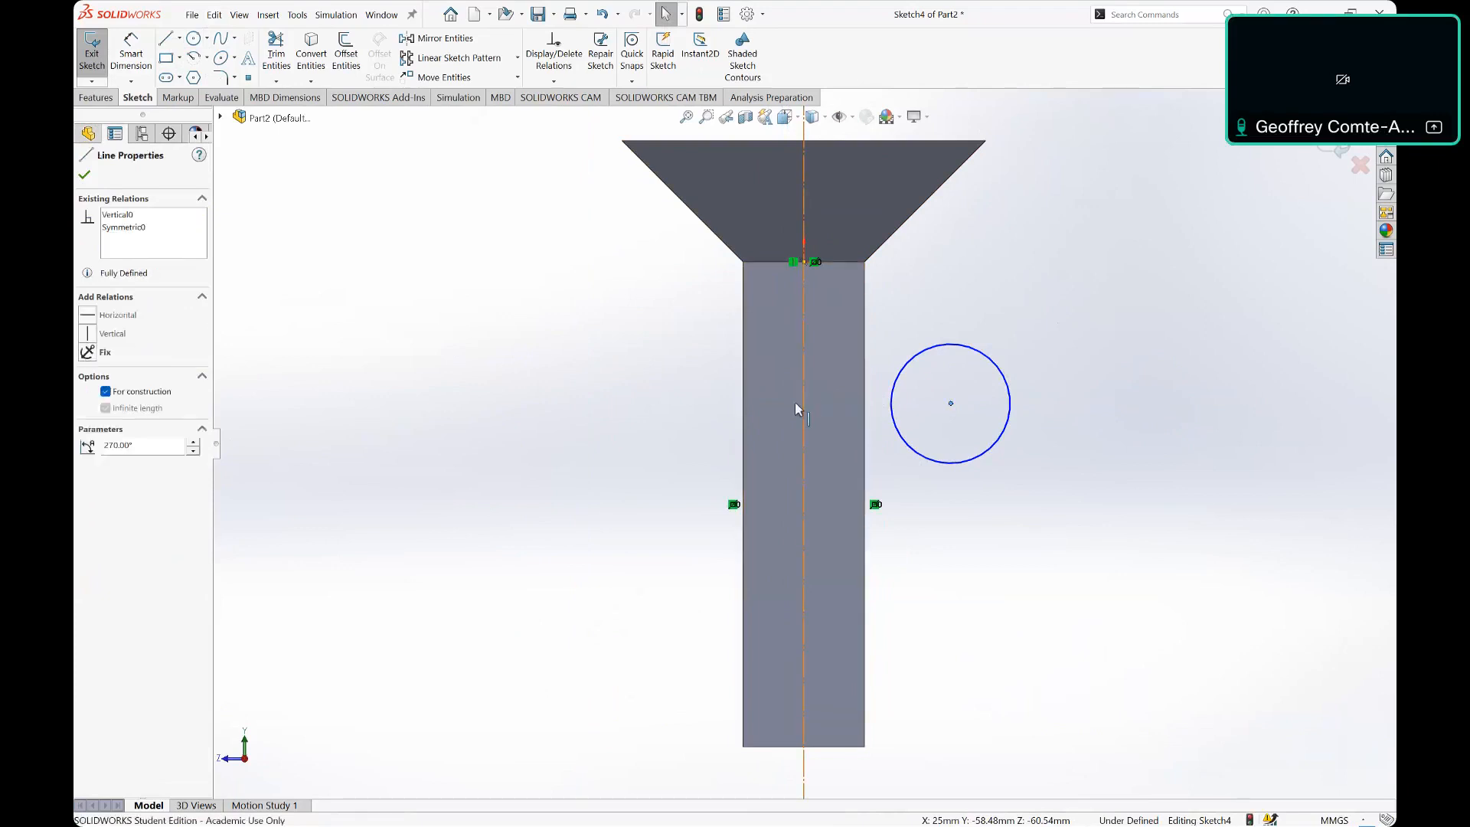
click(120, 376)
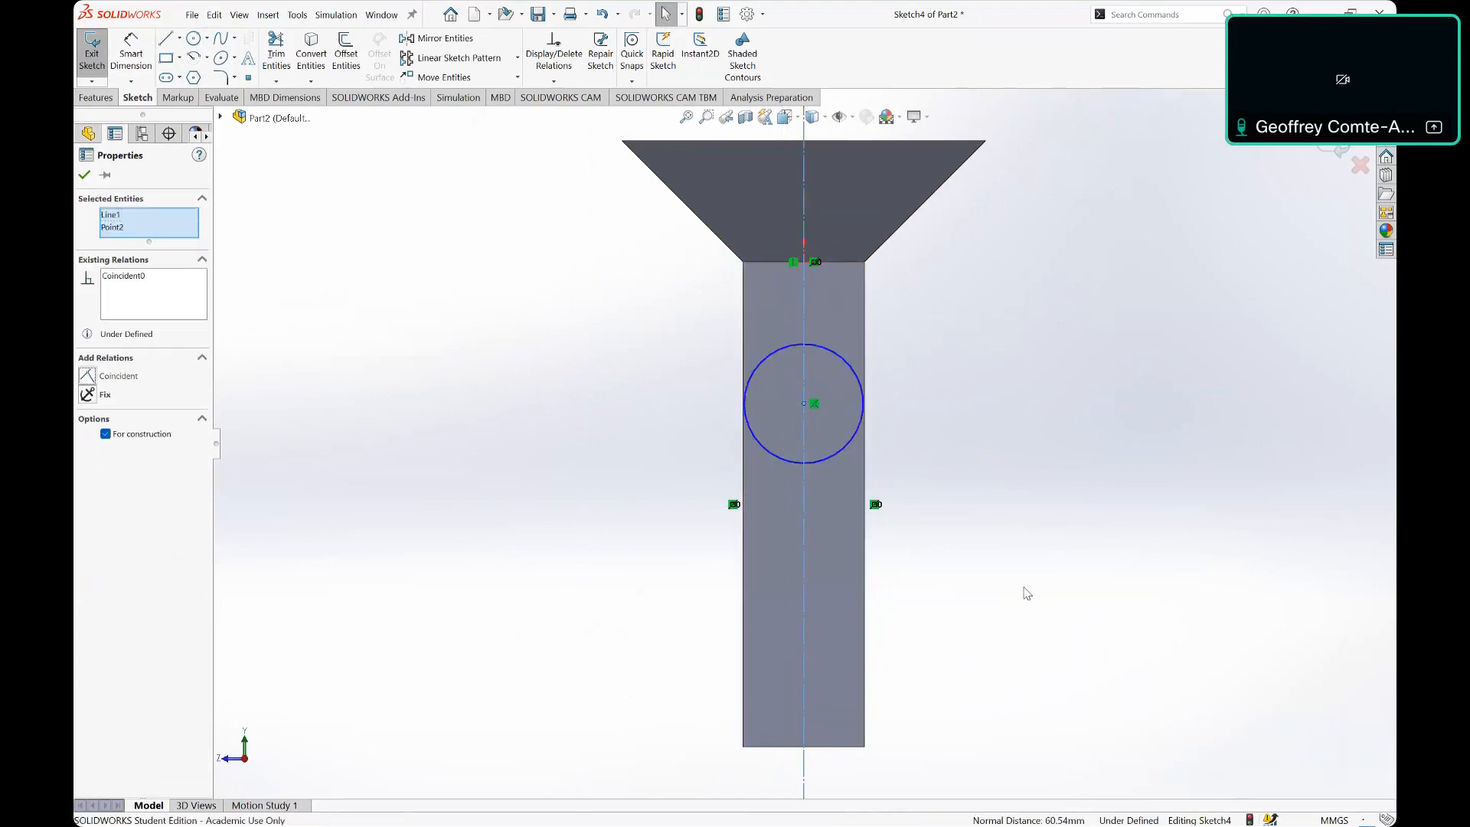
drag(864, 421, 845, 404)
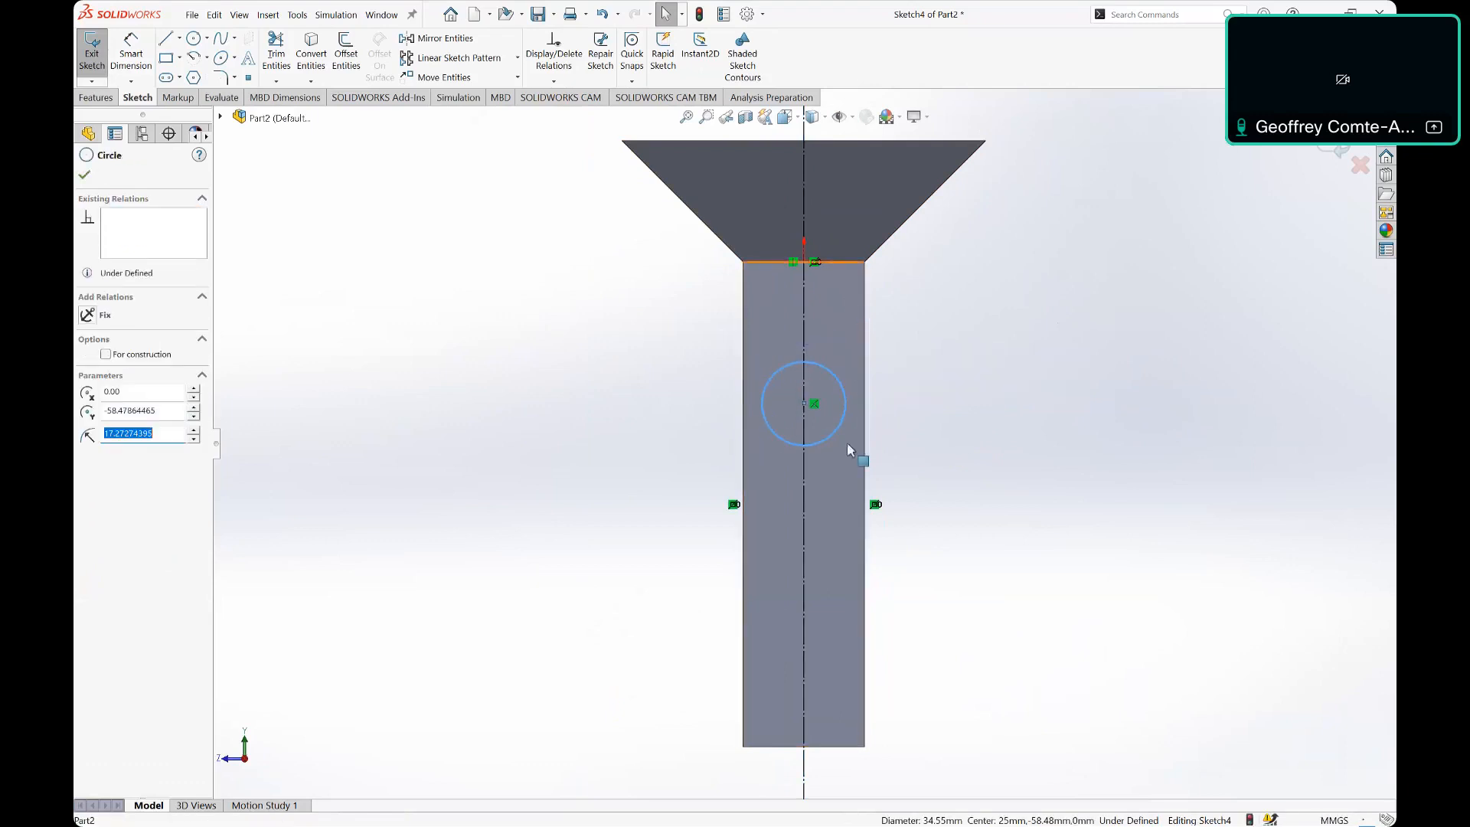
Step: Move the circle down the construction line to the lower part of the column's side face
click(803, 402)
drag(786, 528, 804, 658)
click(384, 335)
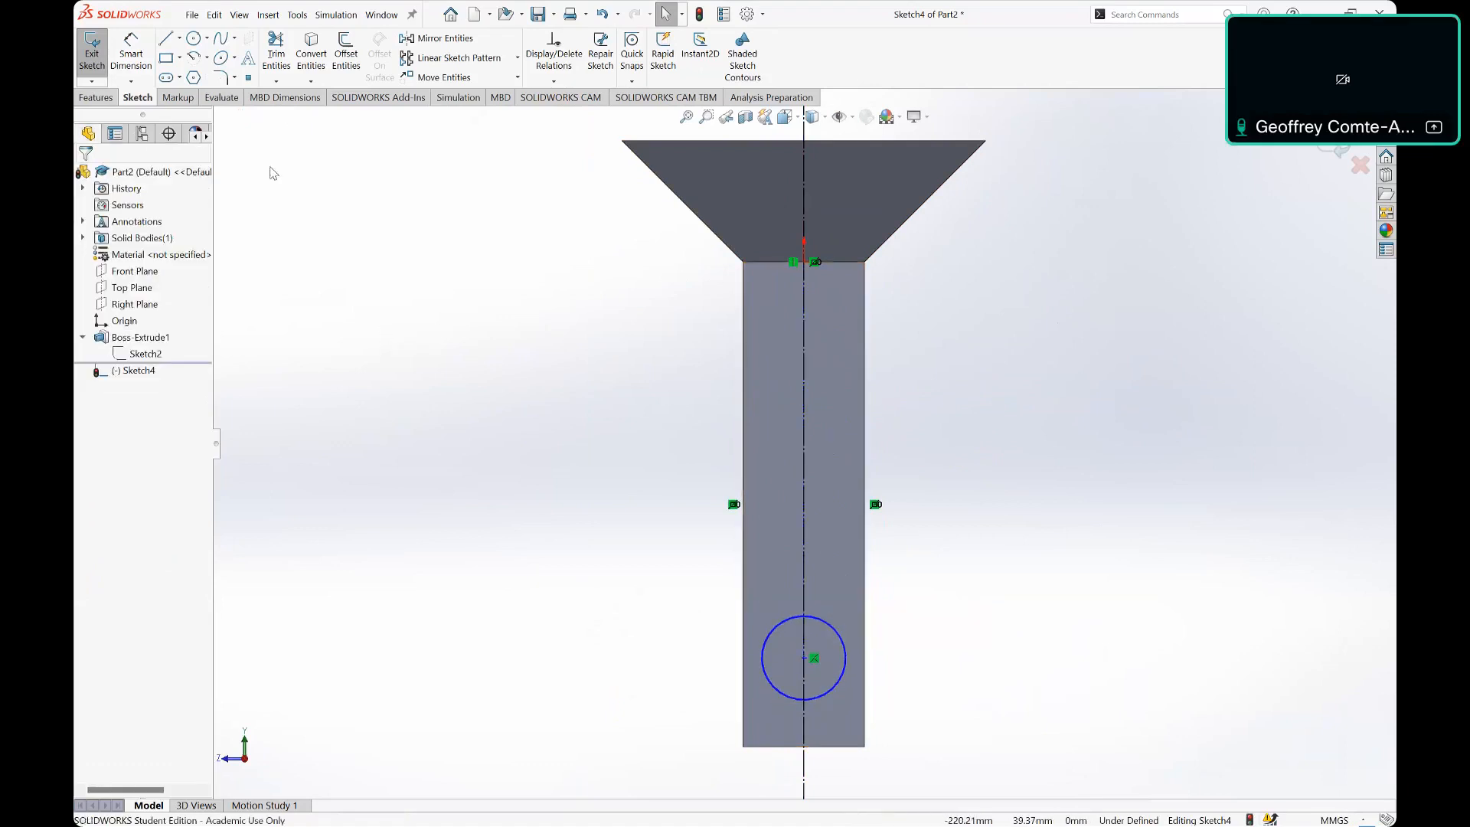
Step: Dimension the circle's diameter to 25 mm
click(131, 54)
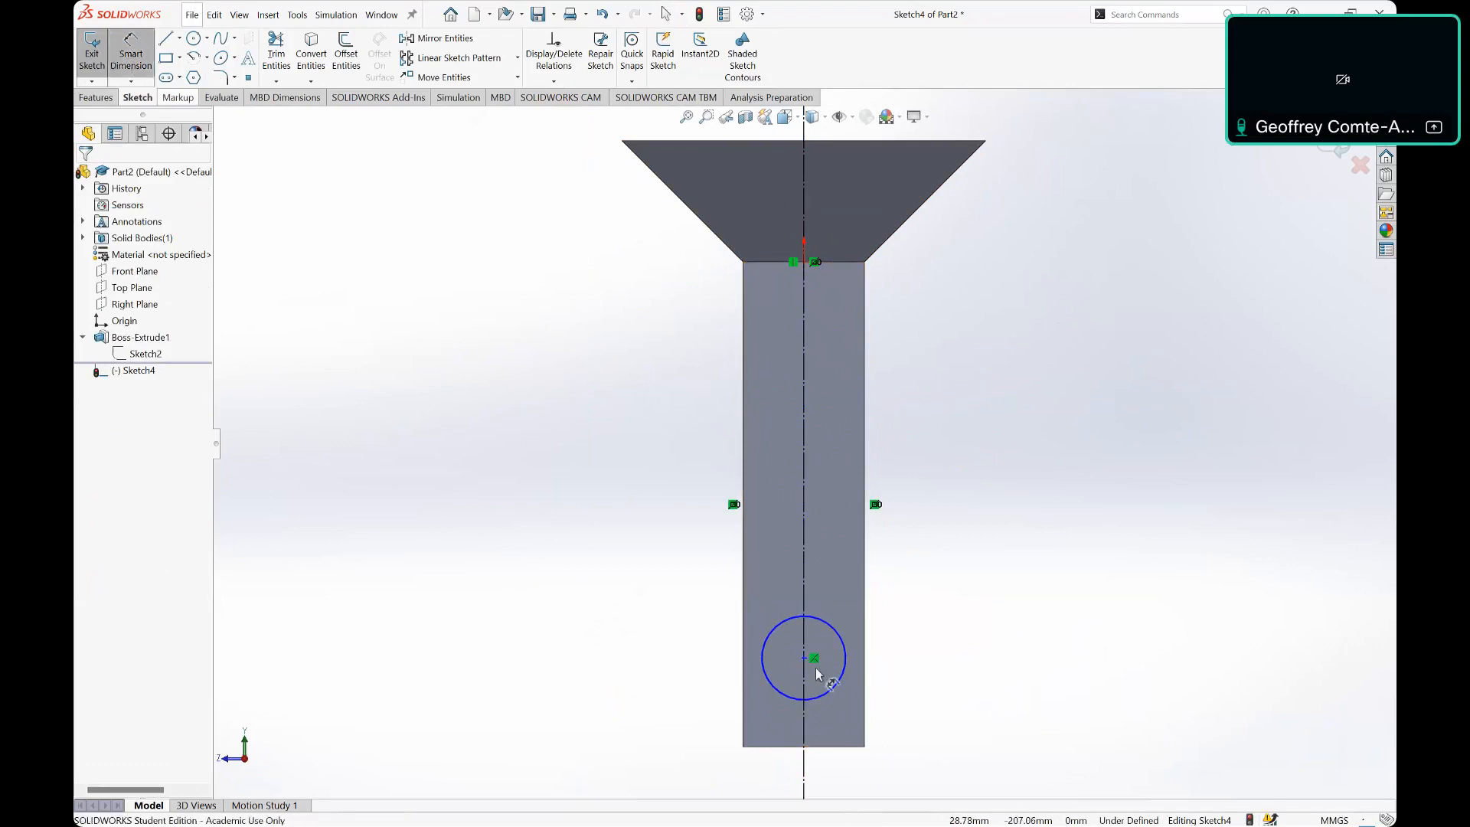
click(881, 652)
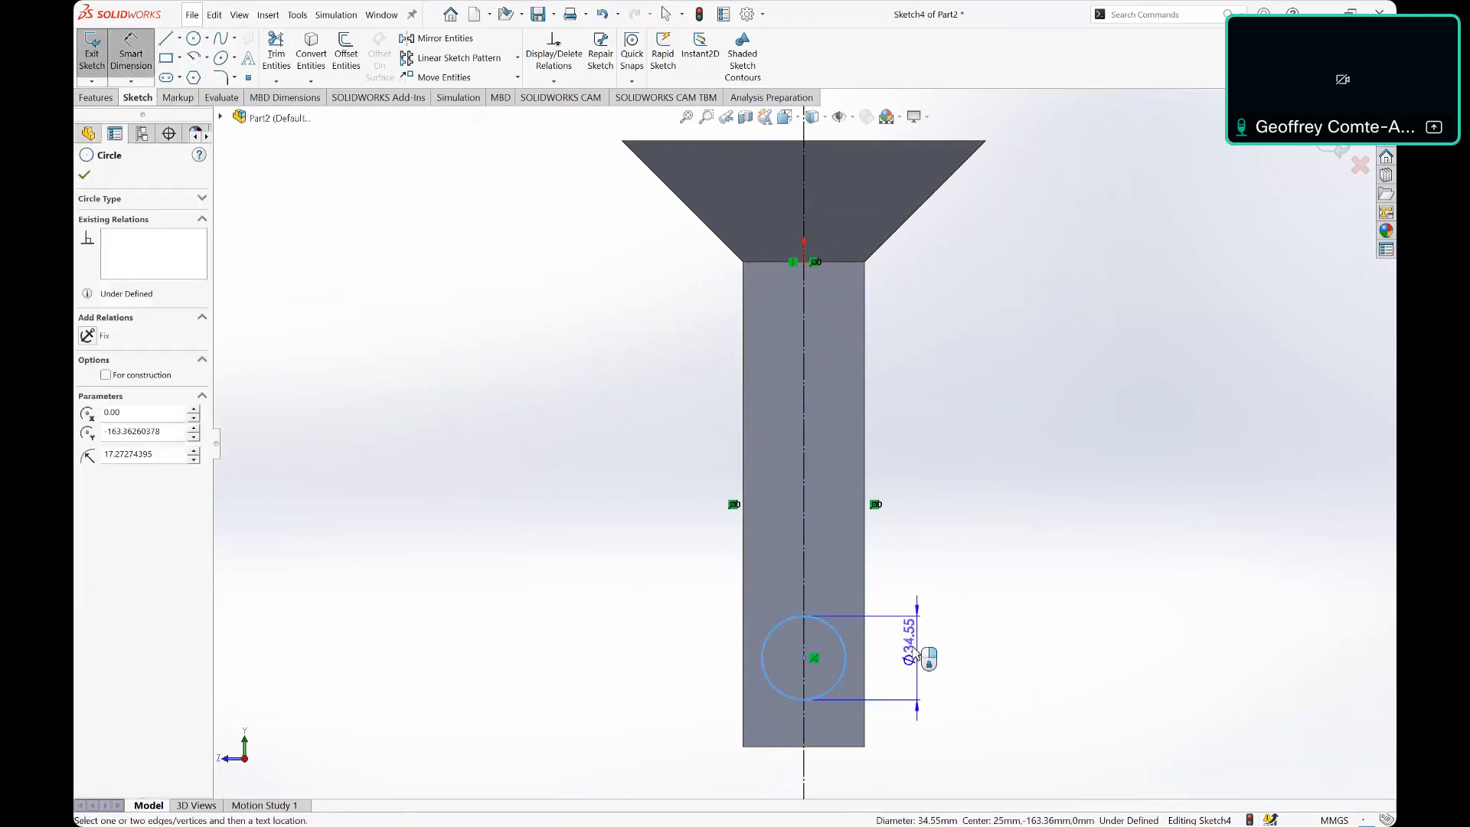
click(922, 673)
text(25)
key(Return)
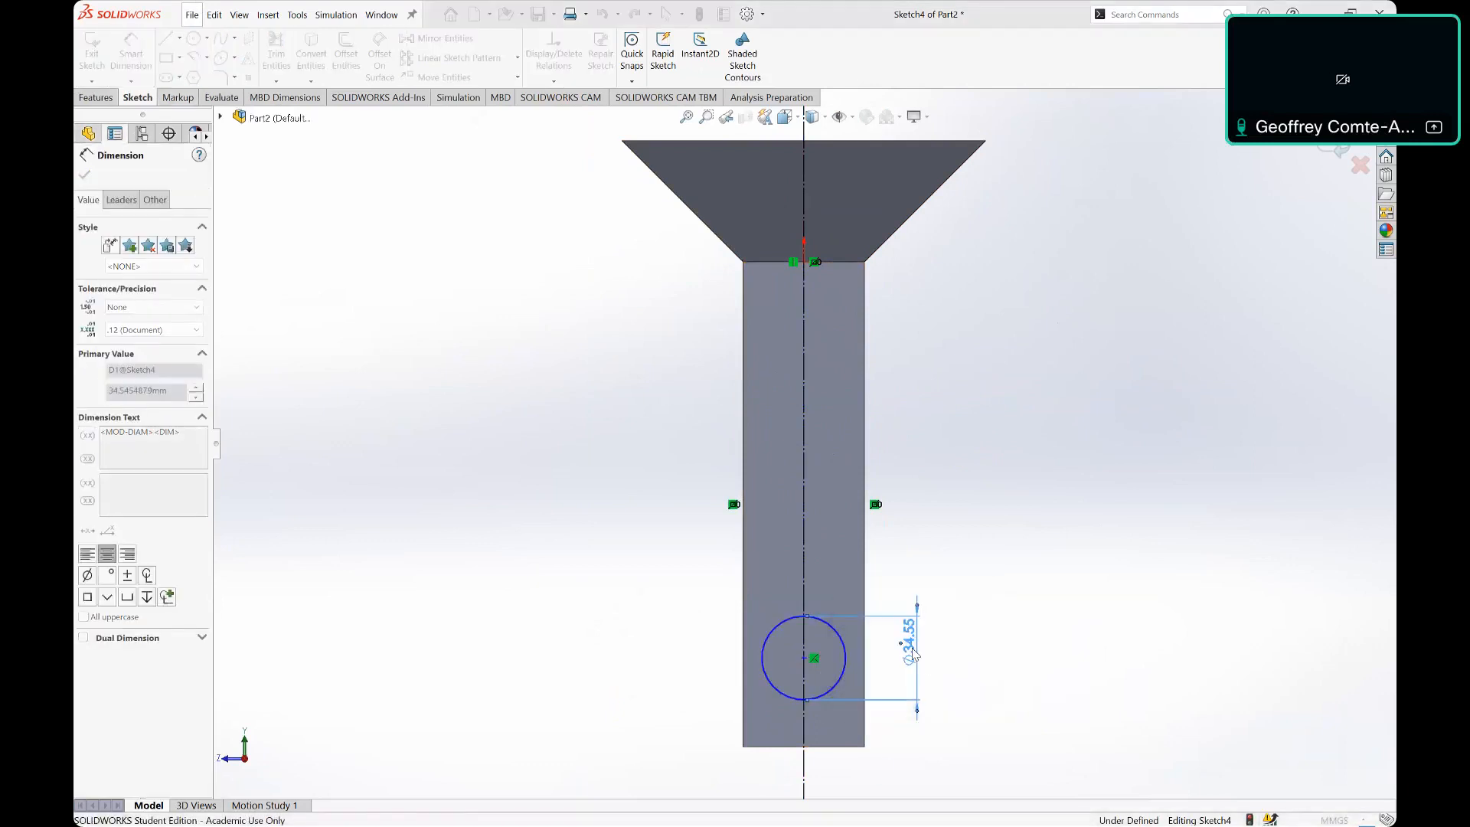
Step: Dimension the circle's centre 50 mm above the column's bottom edge and exit the sketch
click(804, 658)
click(793, 746)
click(677, 712)
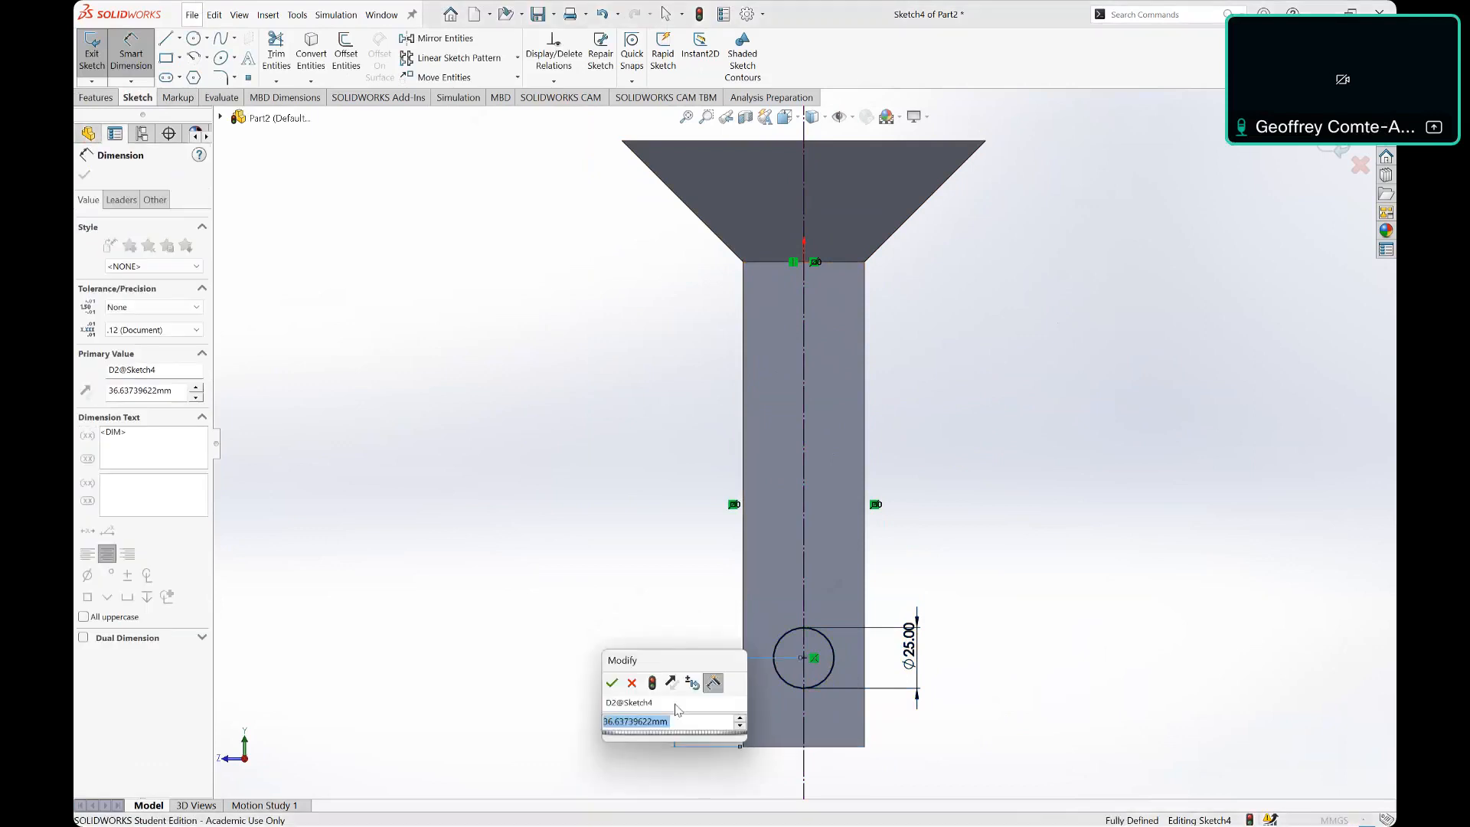
text(50)
key(Return)
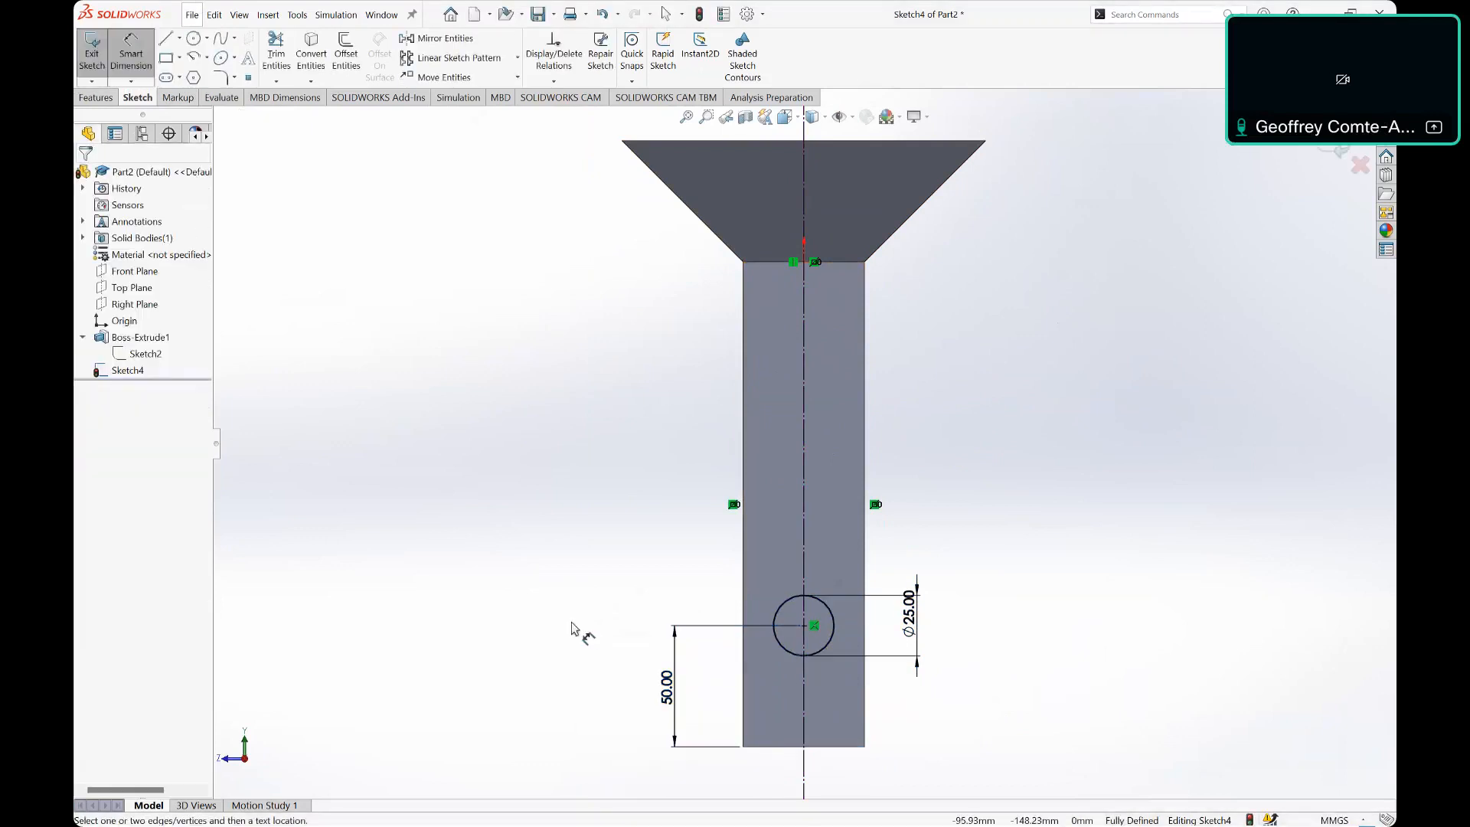
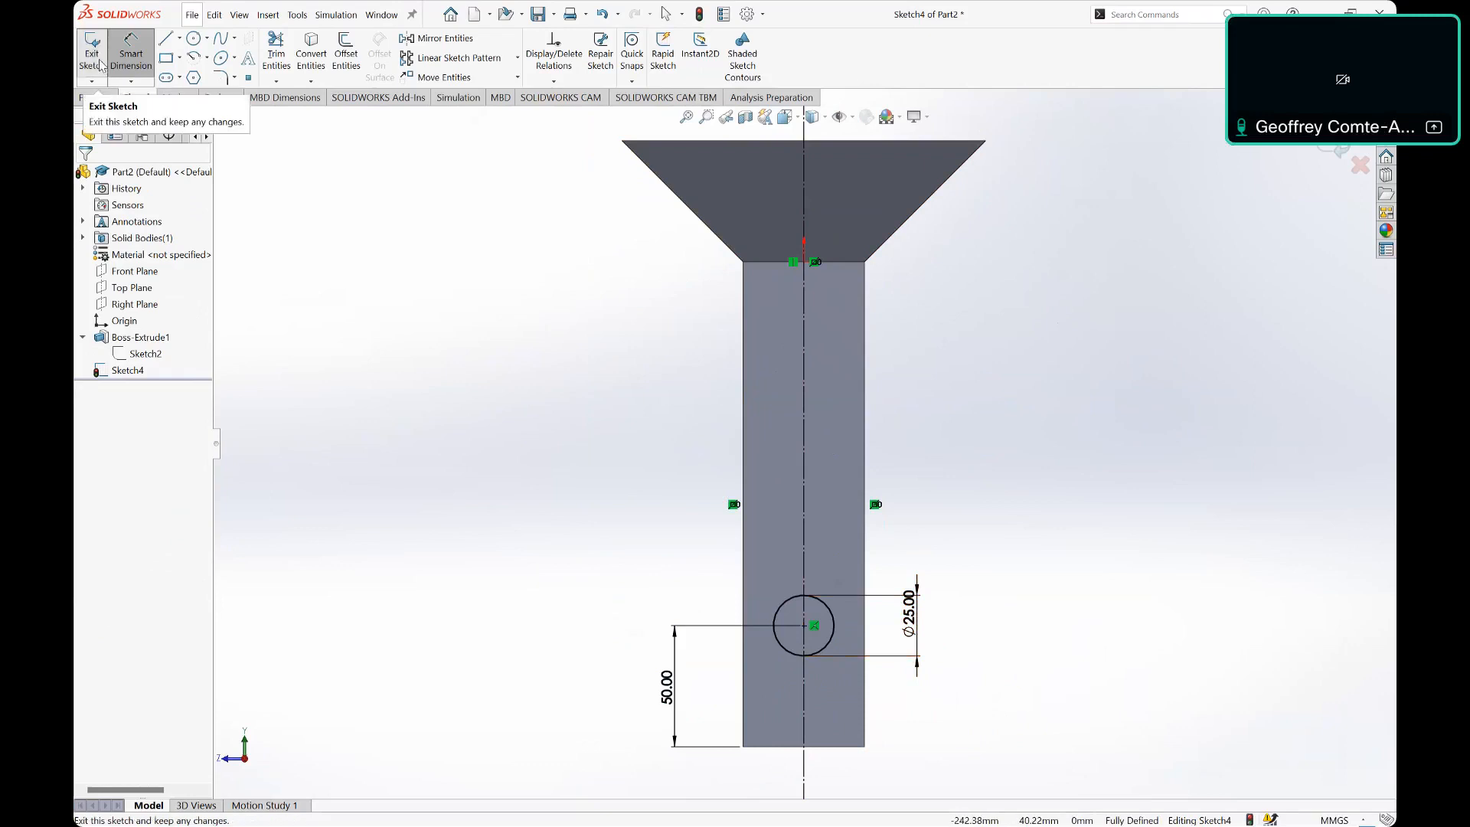
click(100, 65)
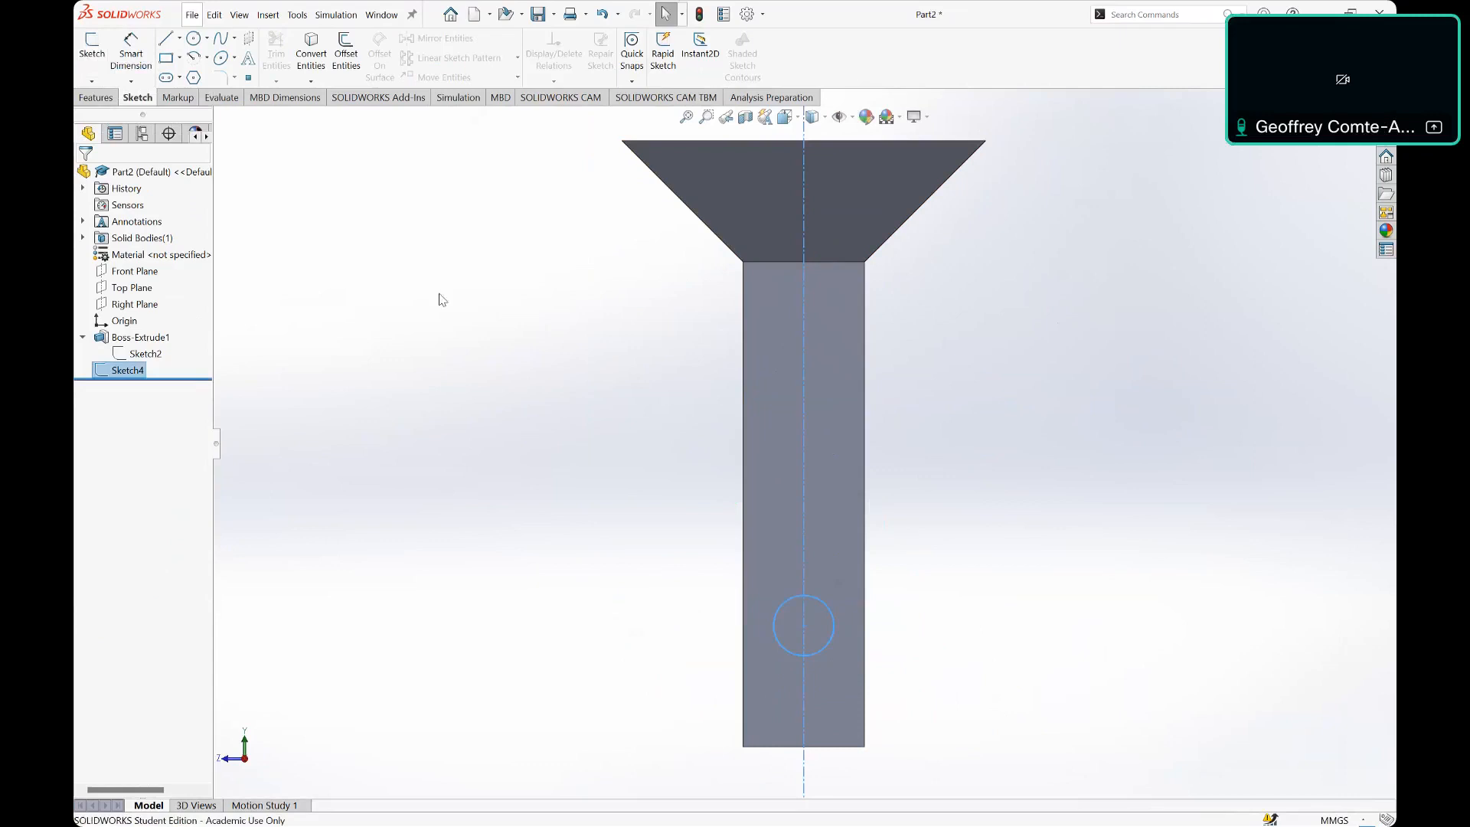
Step: Start an Extruded Cut from the circle sketch and review the available end conditions for its first direction
click(95, 97)
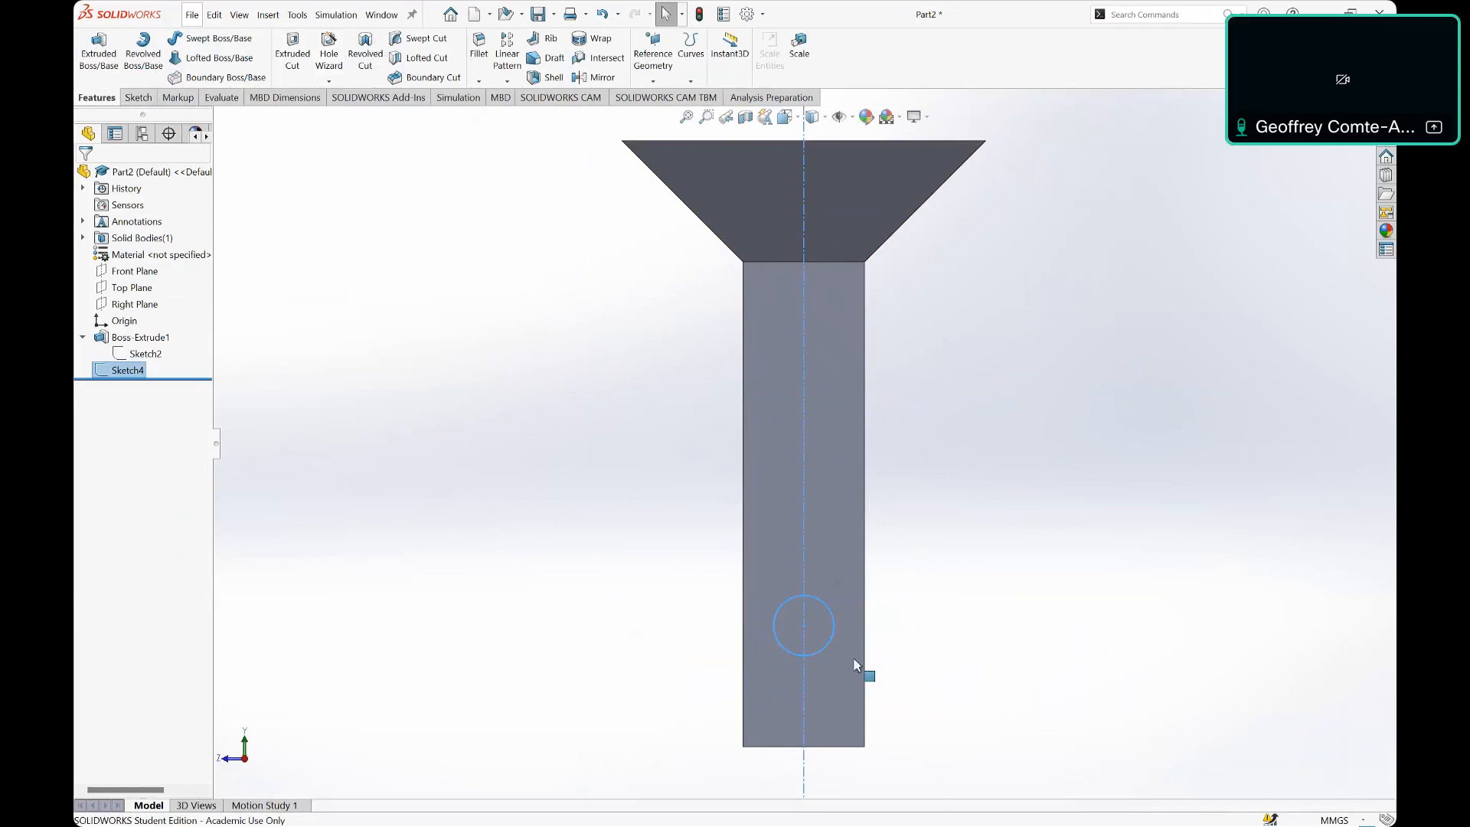
middle_drag(827, 610, 914, 588)
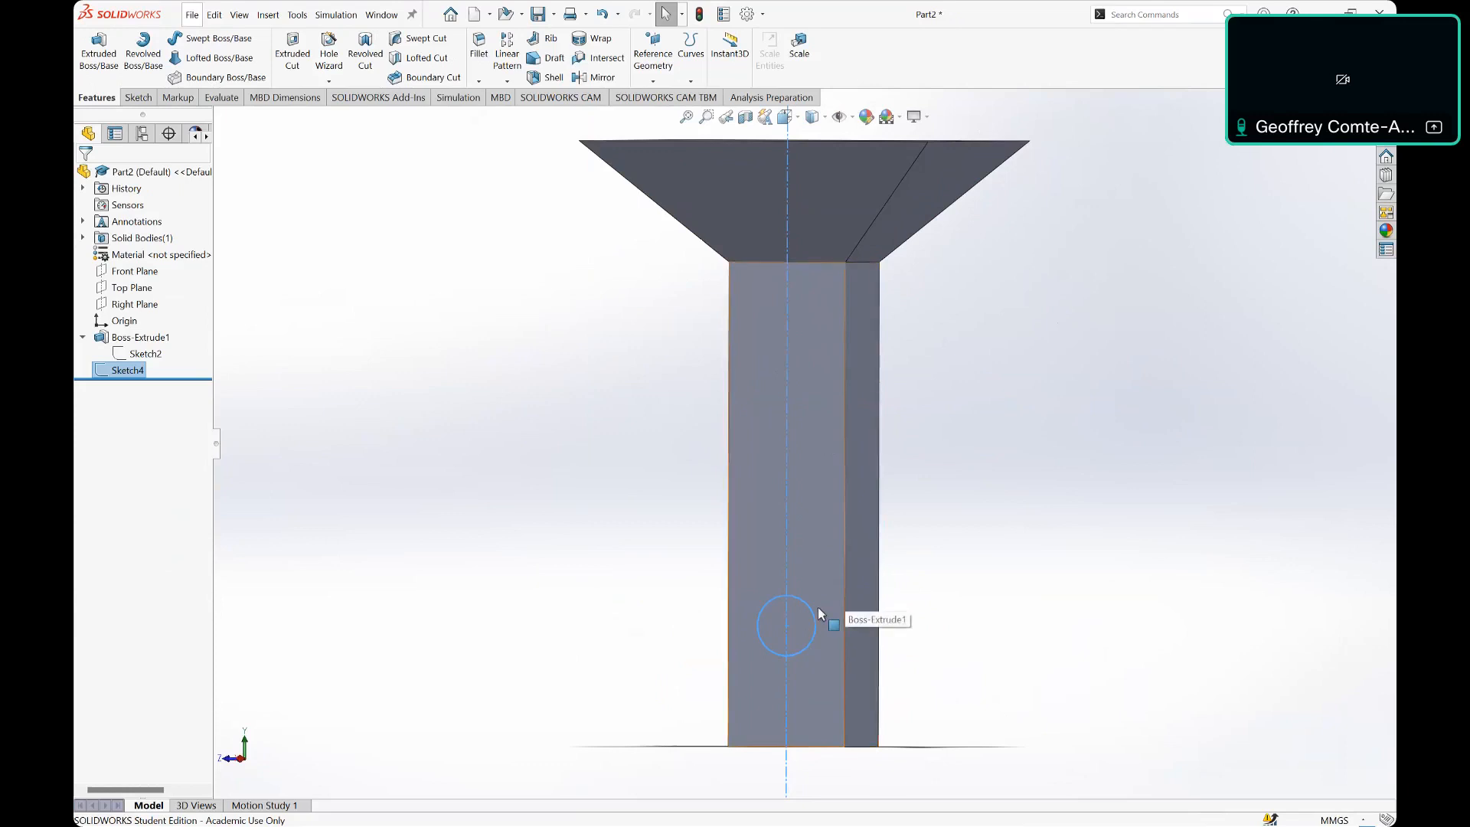
click(295, 58)
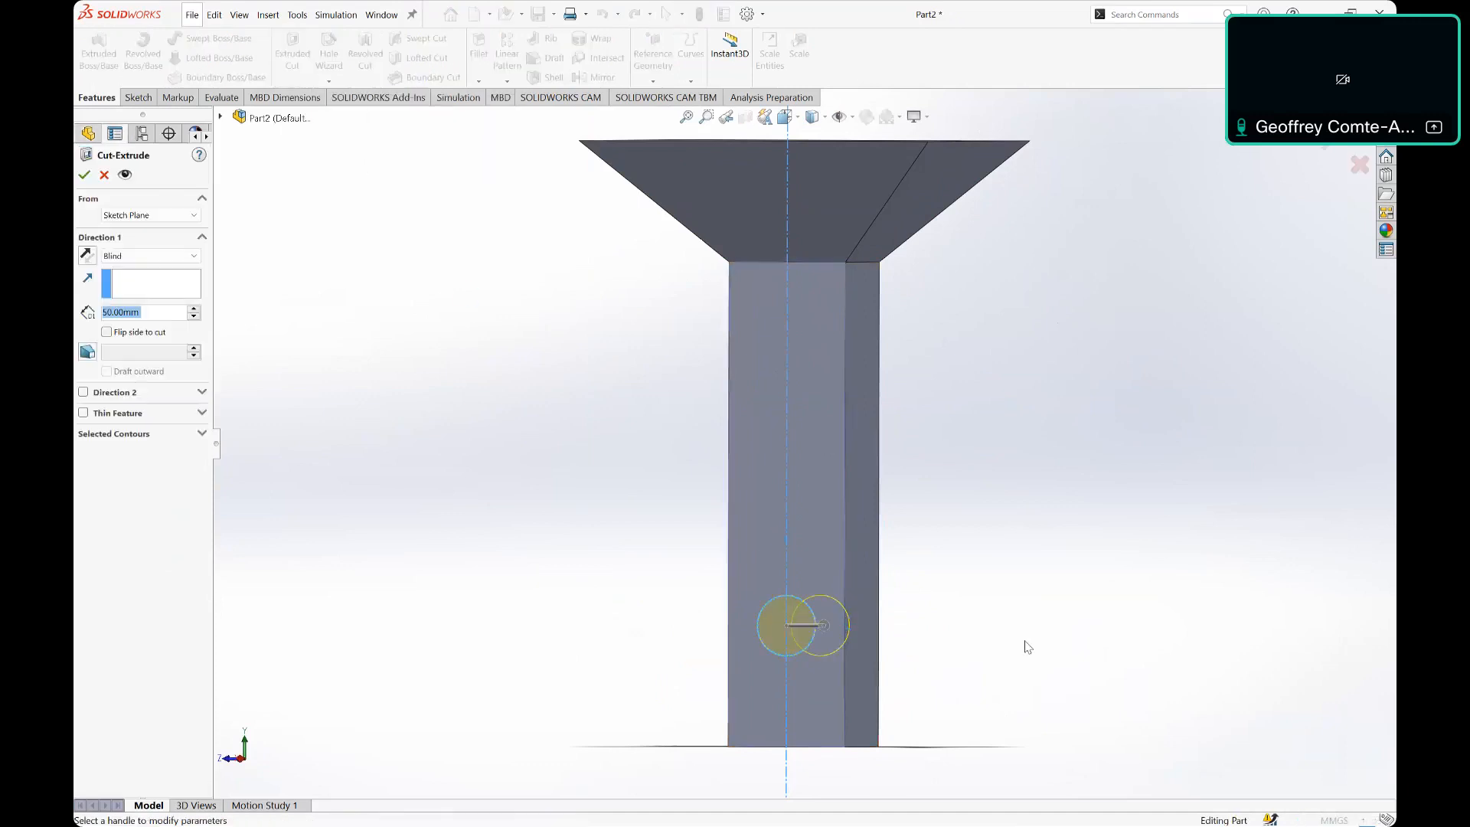
middle_drag(1018, 650, 991, 620)
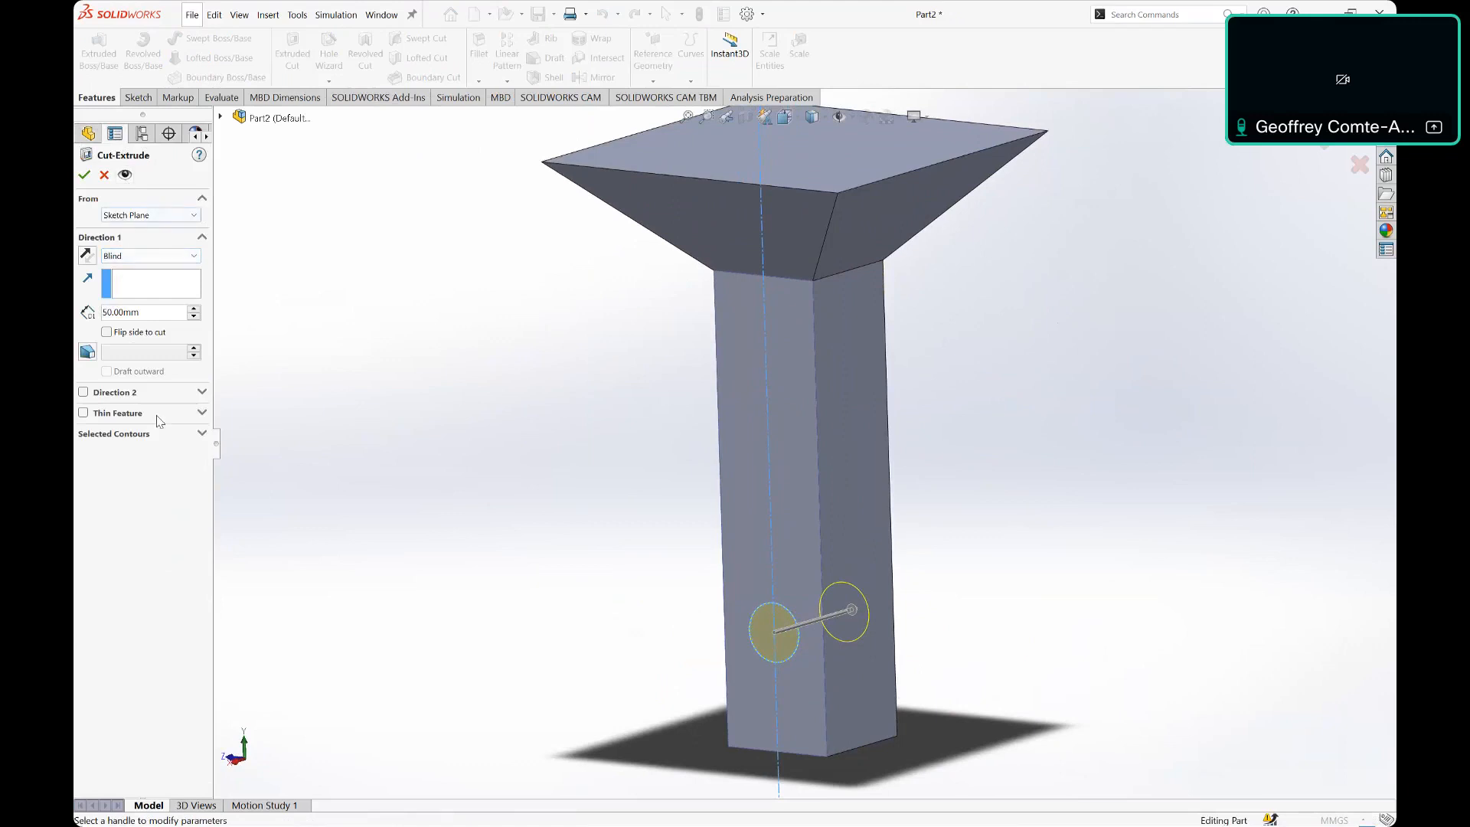
click(158, 259)
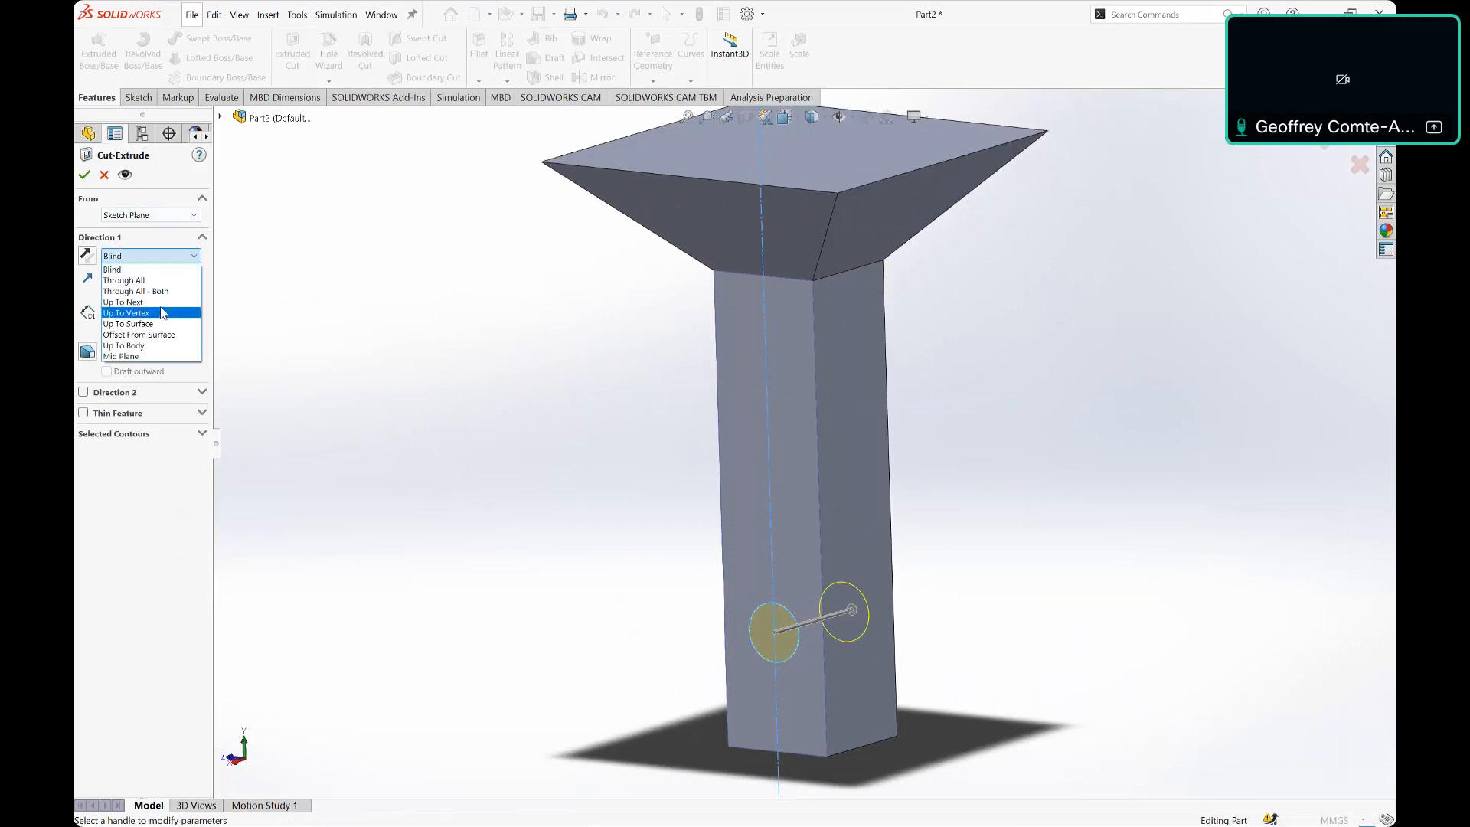
click(153, 269)
click(153, 255)
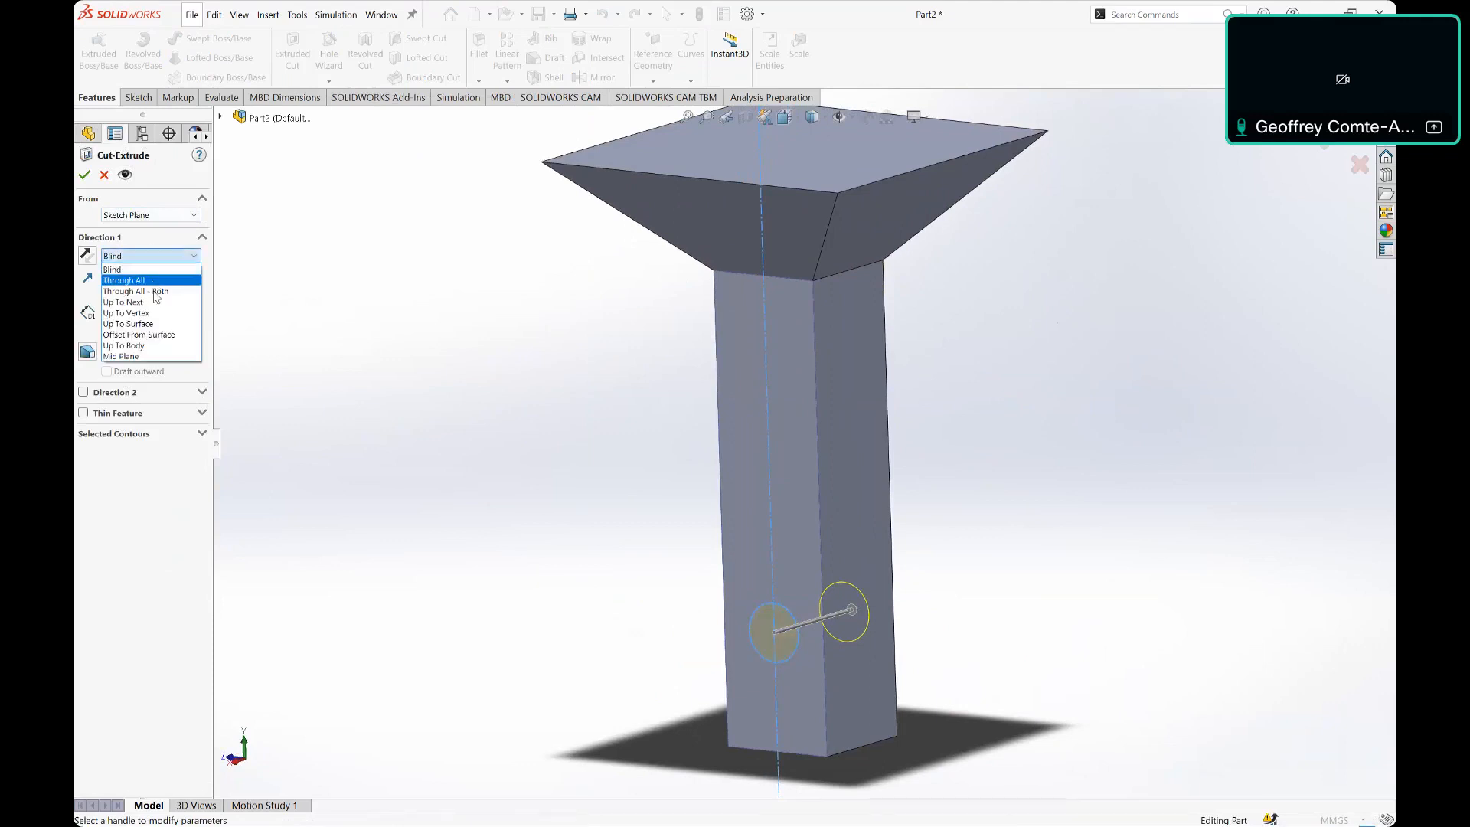
click(168, 269)
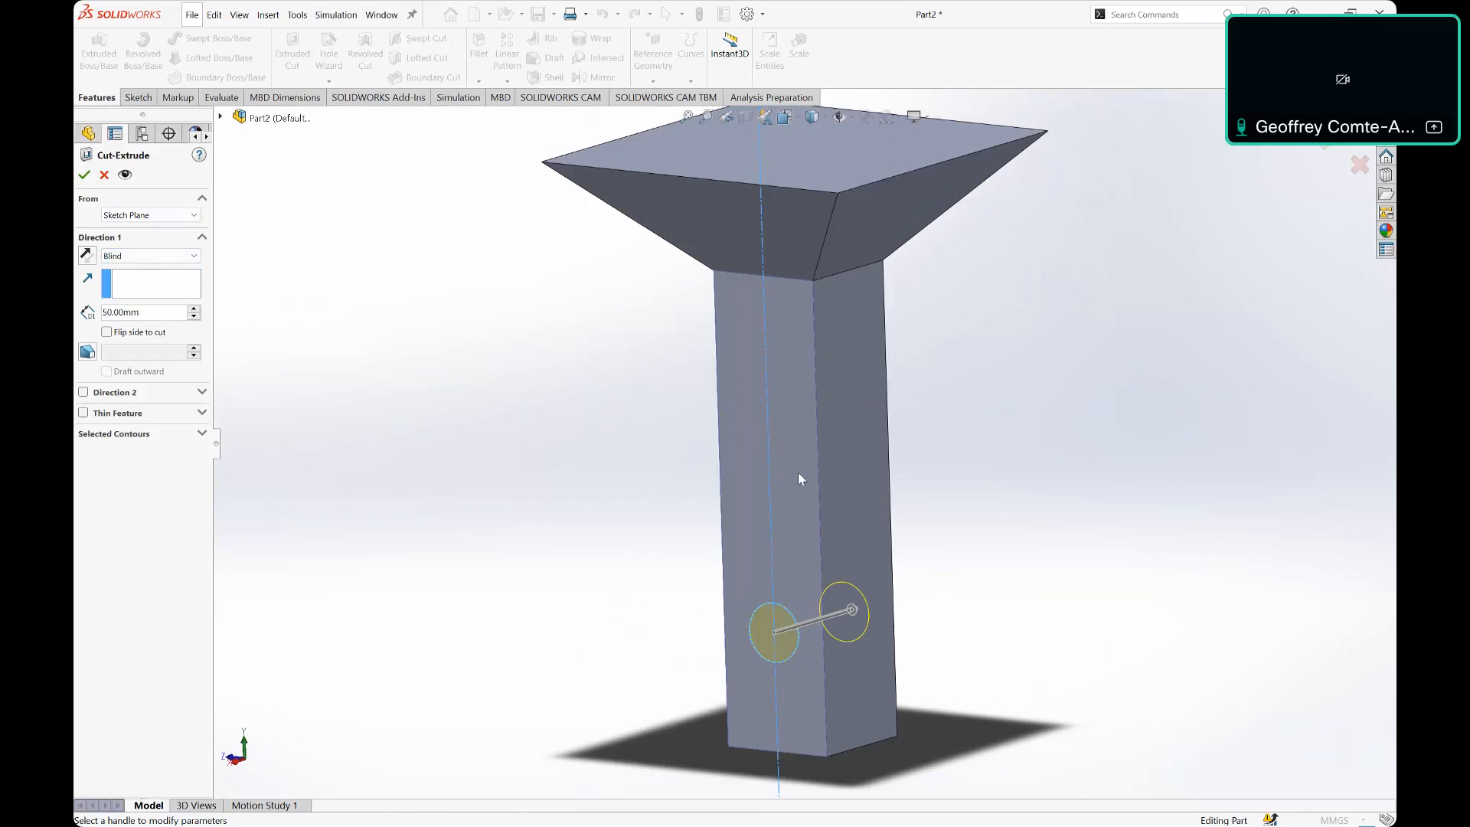
Step: Set the cut's end condition to Up To Next and create the hole through the column
double_click(156, 312)
click(133, 259)
click(130, 270)
click(176, 259)
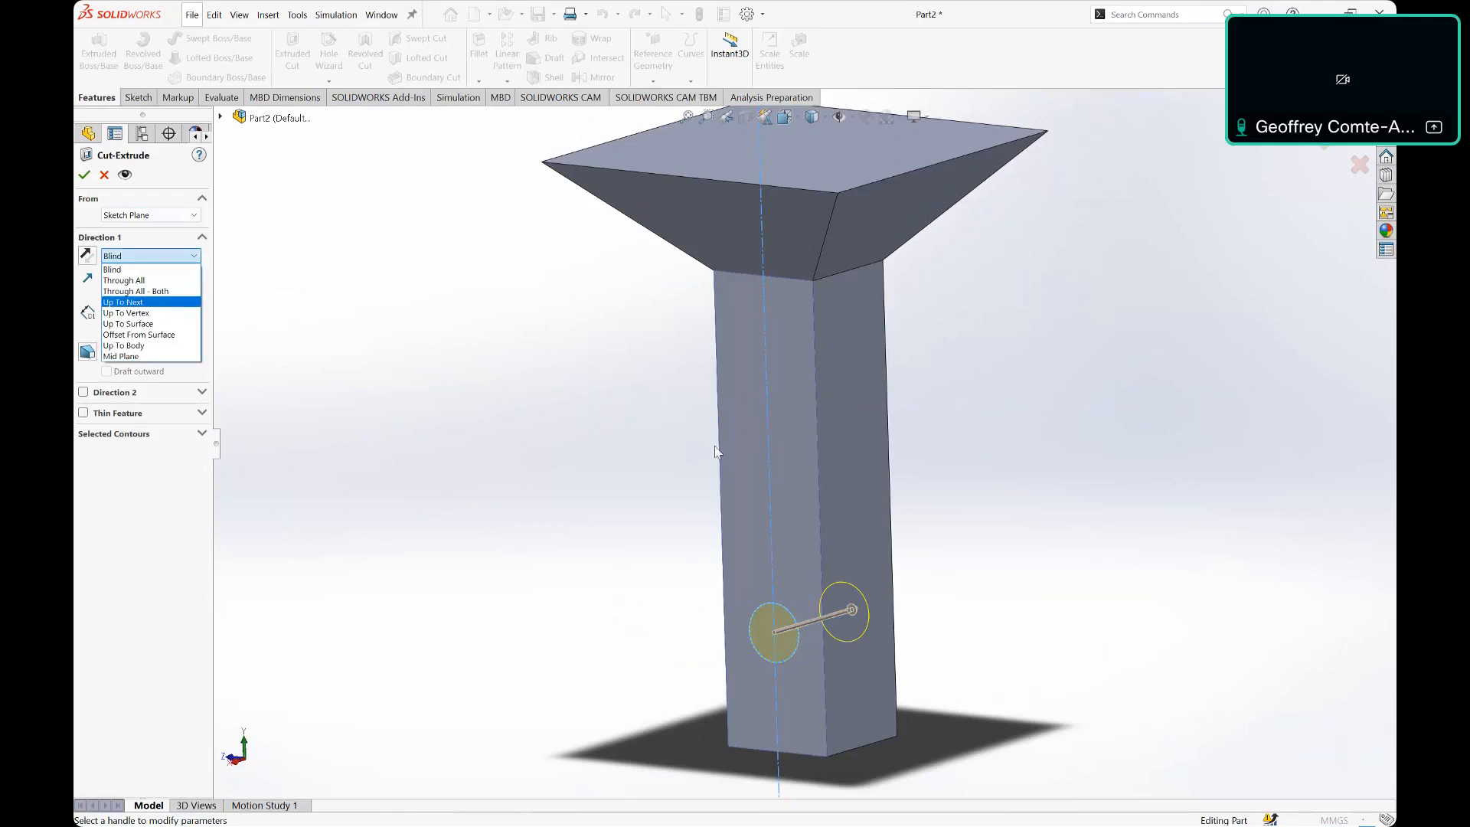
middle_drag(1043, 584, 909, 593)
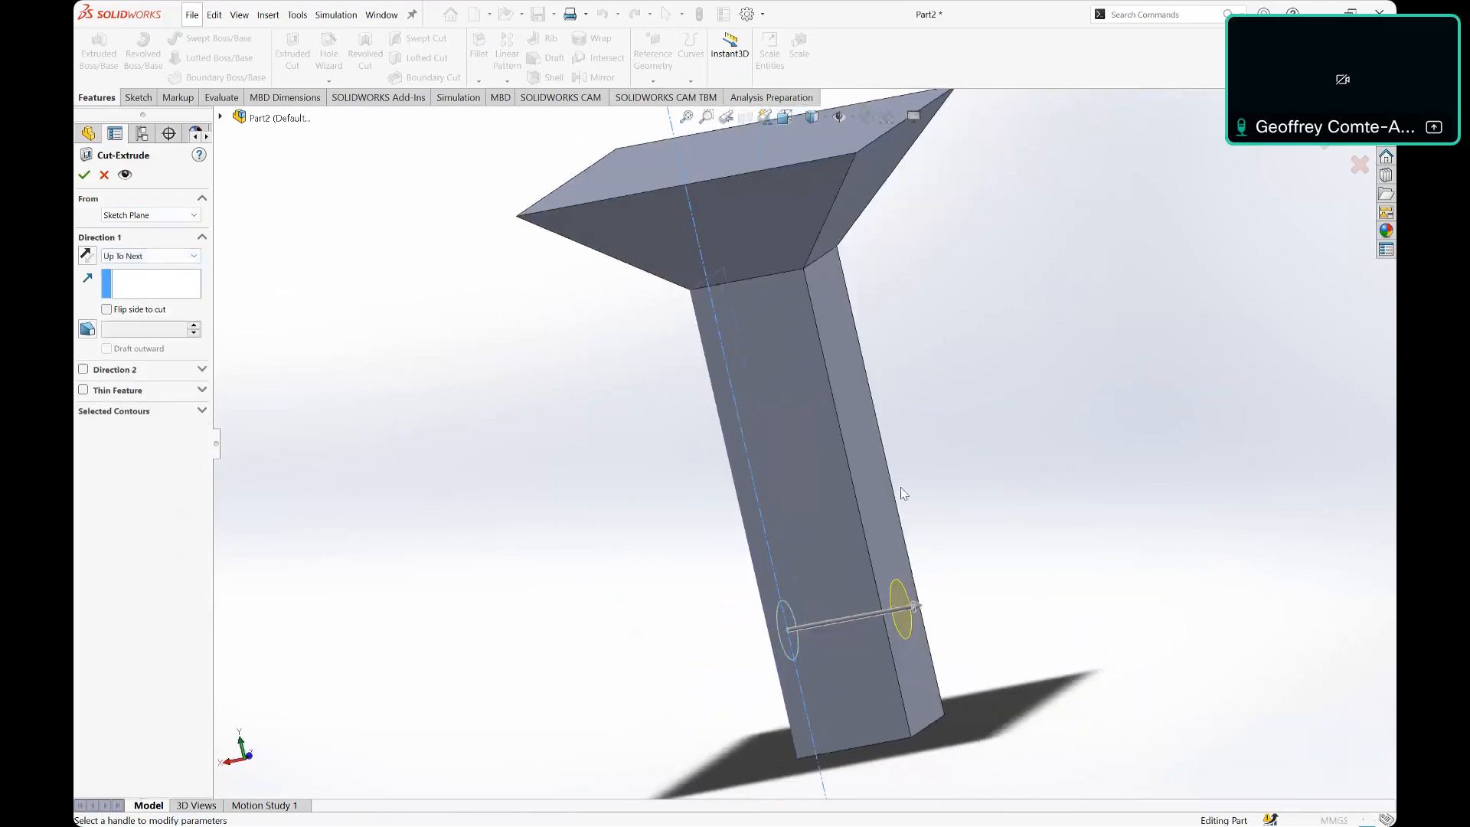
middle_drag(903, 494, 940, 488)
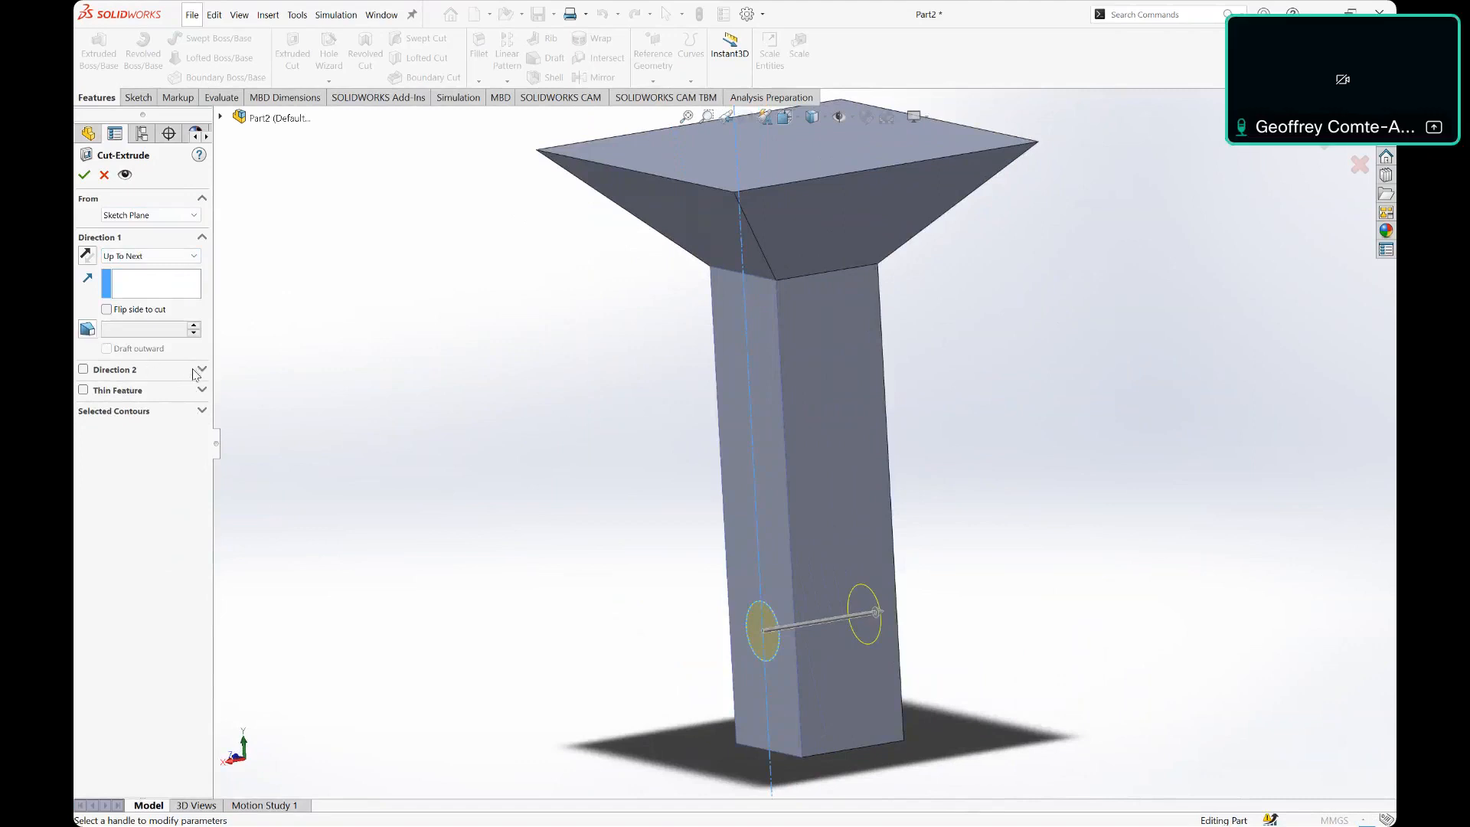
click(85, 177)
middle_drag(644, 543, 712, 551)
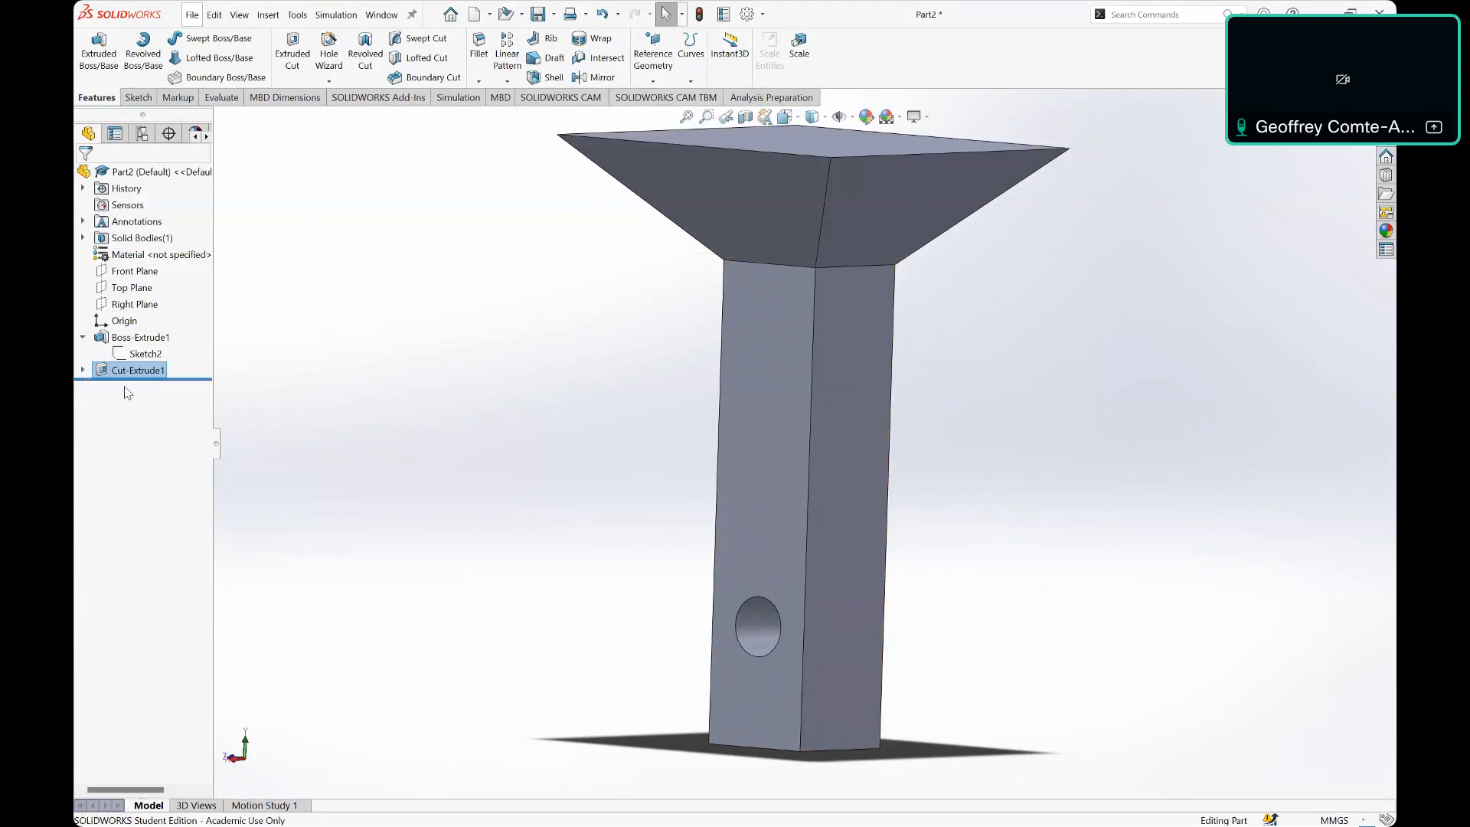
Step: Reopen the sketch beneath the cut feature to review the hole's dimensions, and exit it without changes
click(82, 369)
click(145, 386)
click(188, 400)
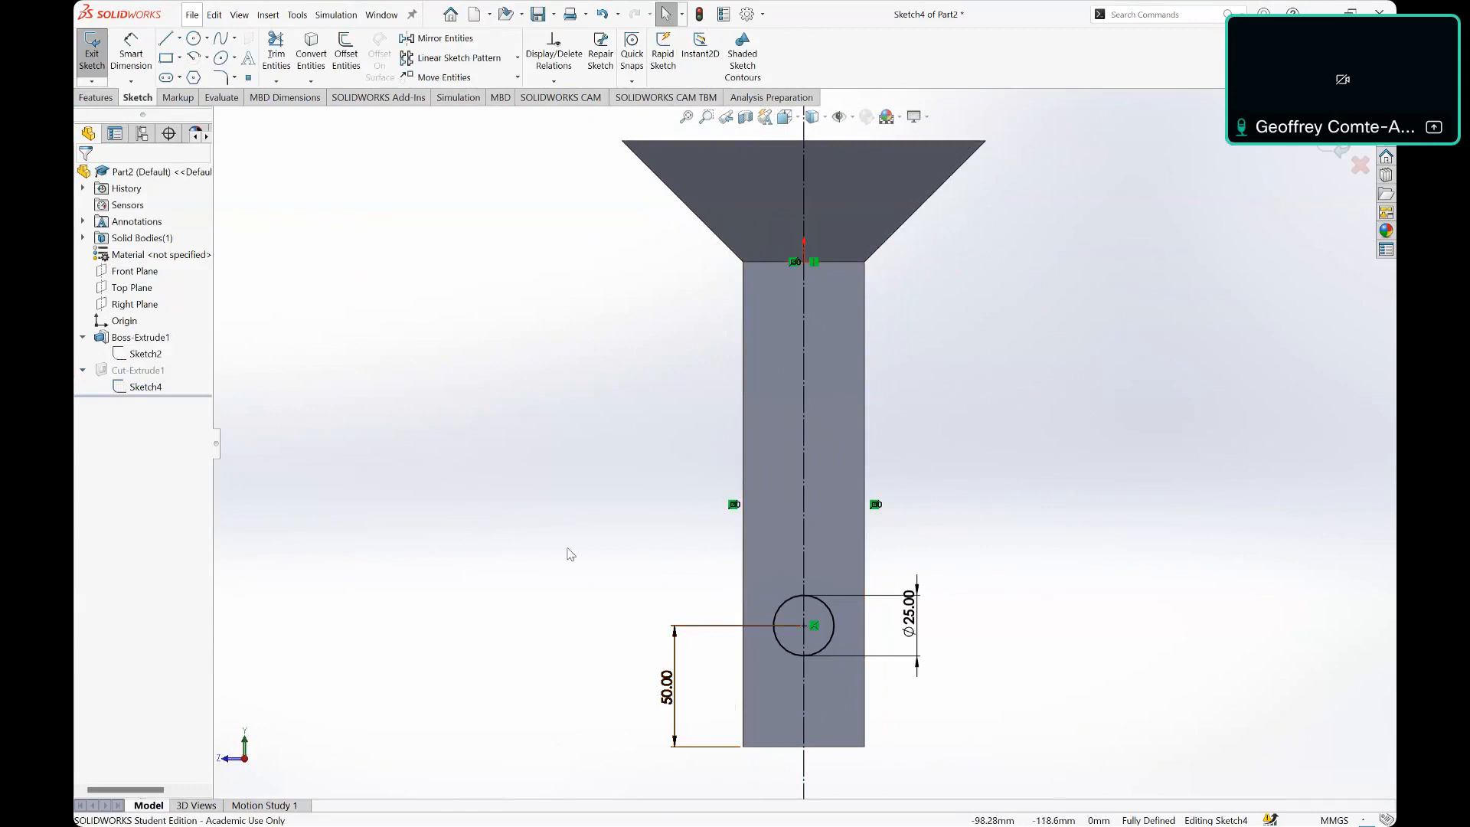
click(93, 55)
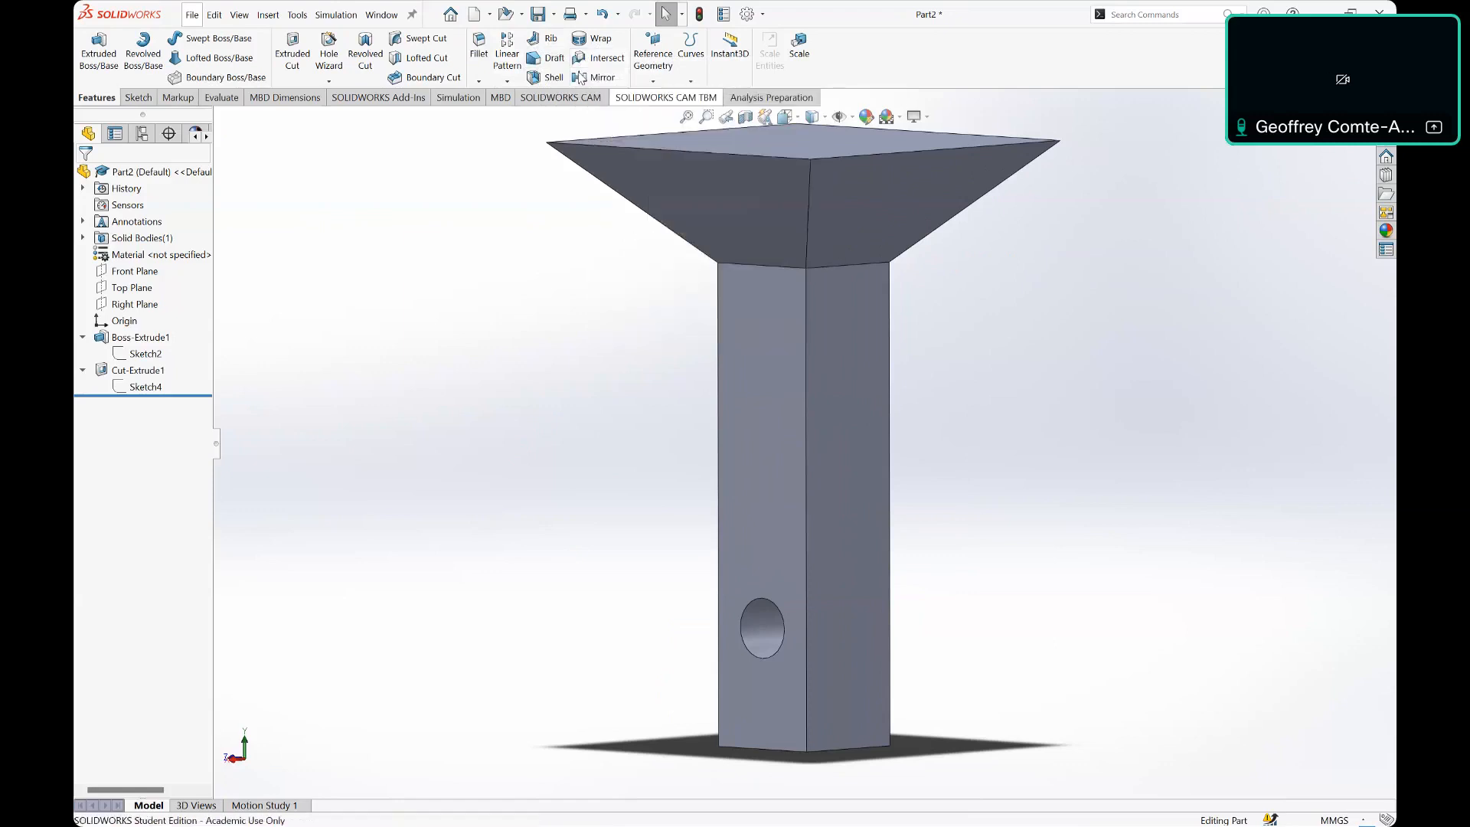
click(507, 51)
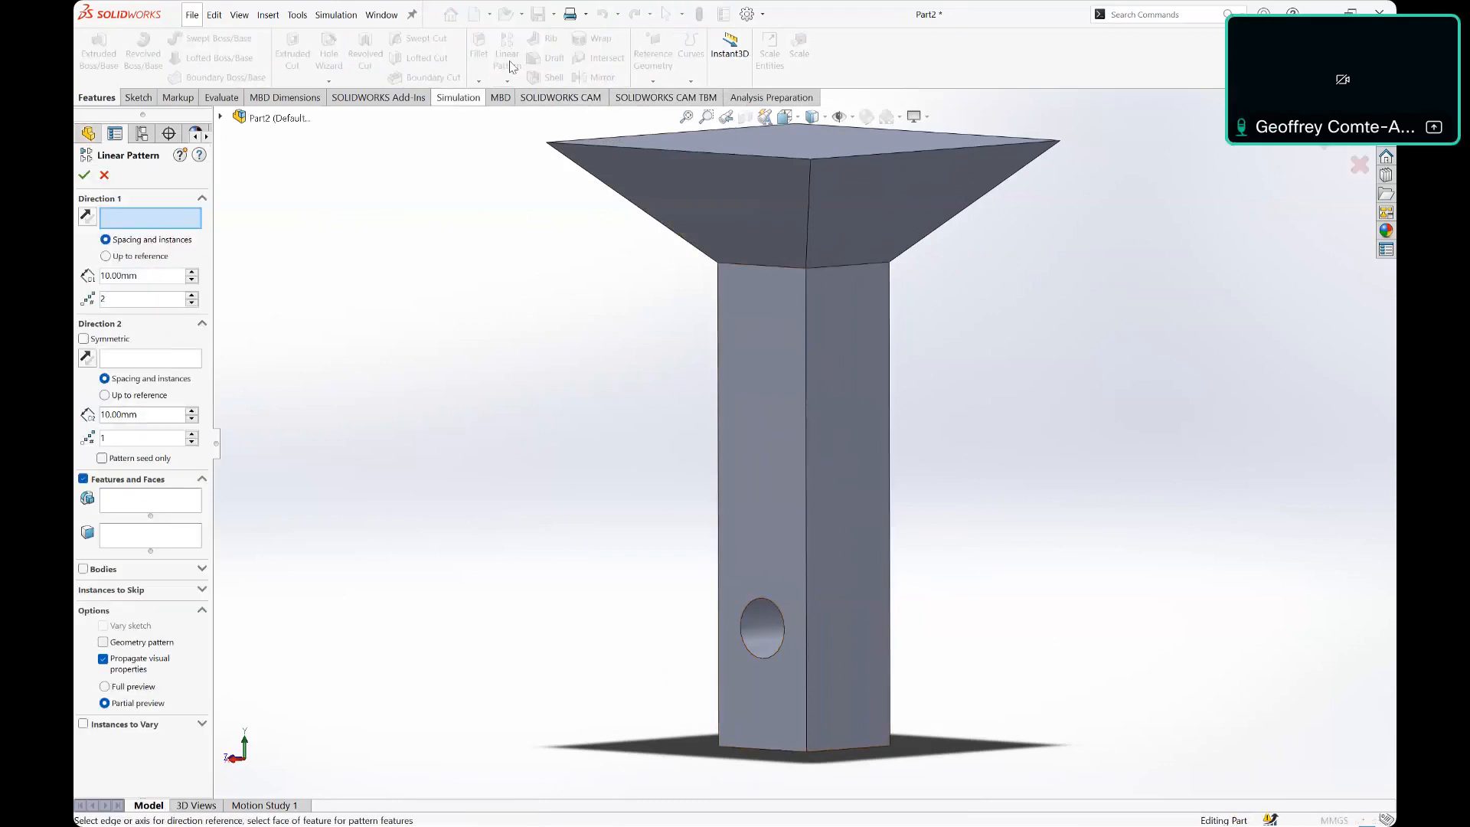
key(Escape)
click(510, 82)
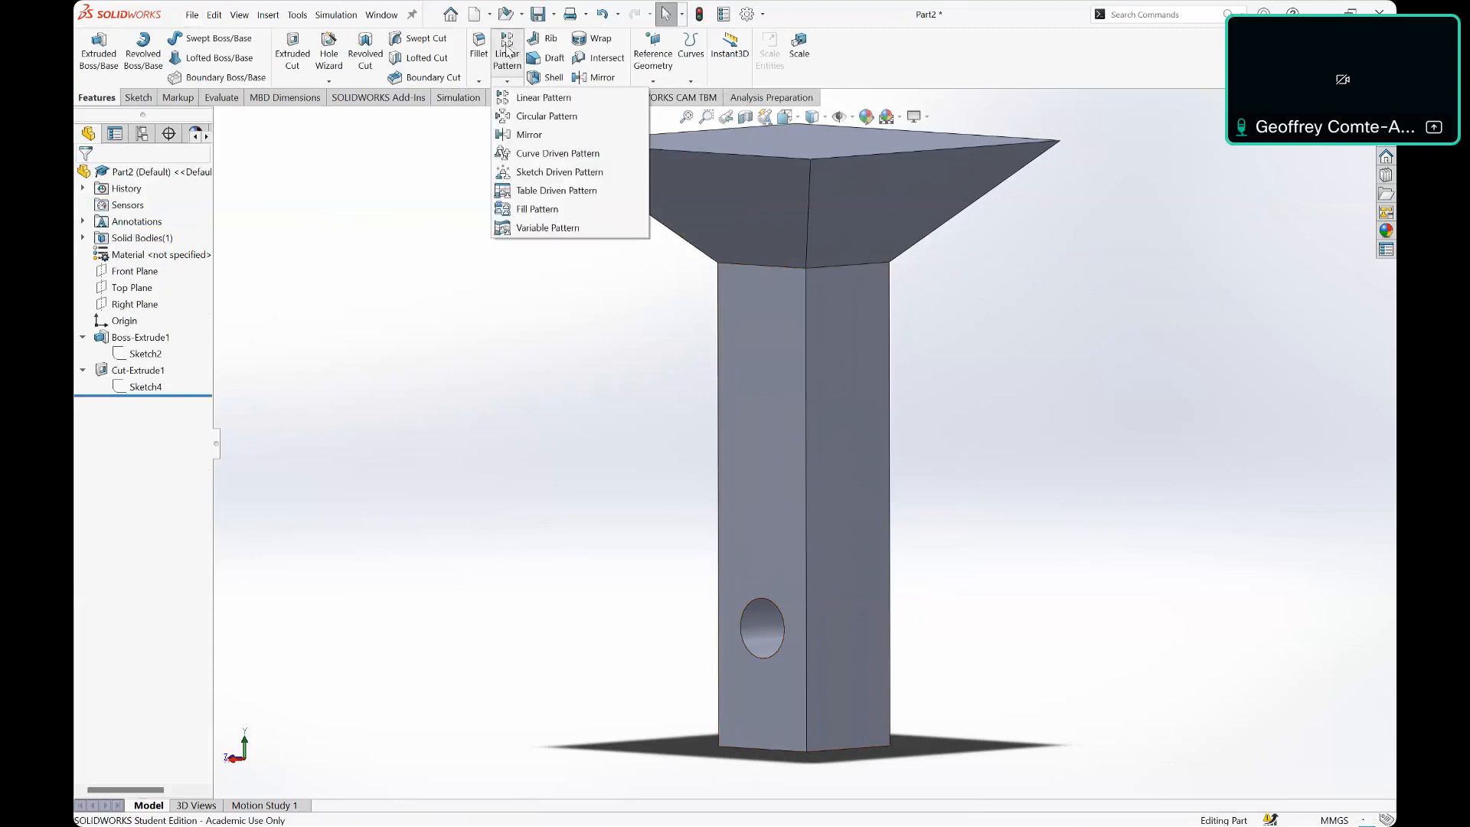
click(564, 523)
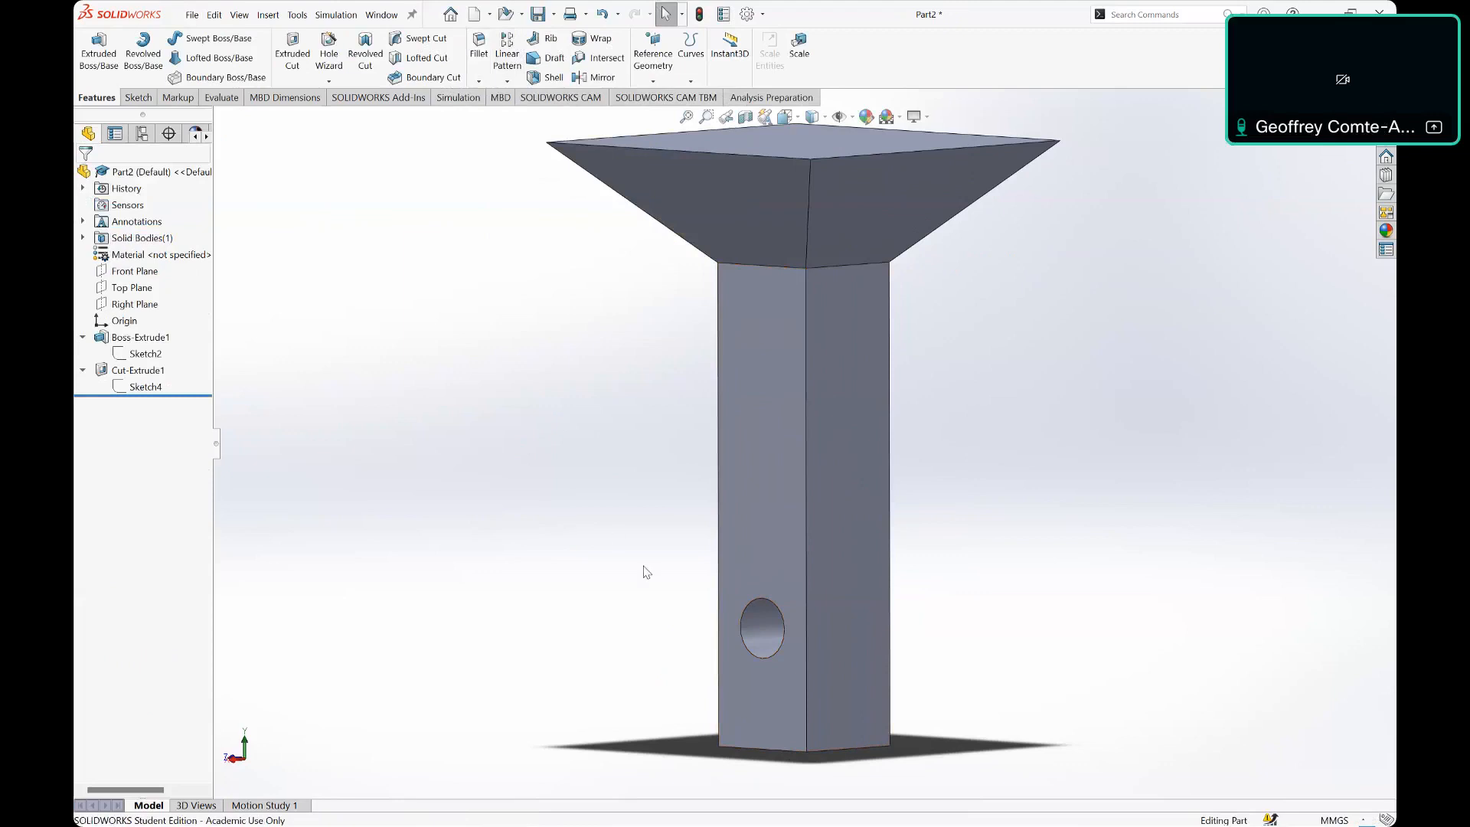
Step: Compare the current part with the reference part Part1, including its second hole and rounded hole edges
key(ctrl+Tab)
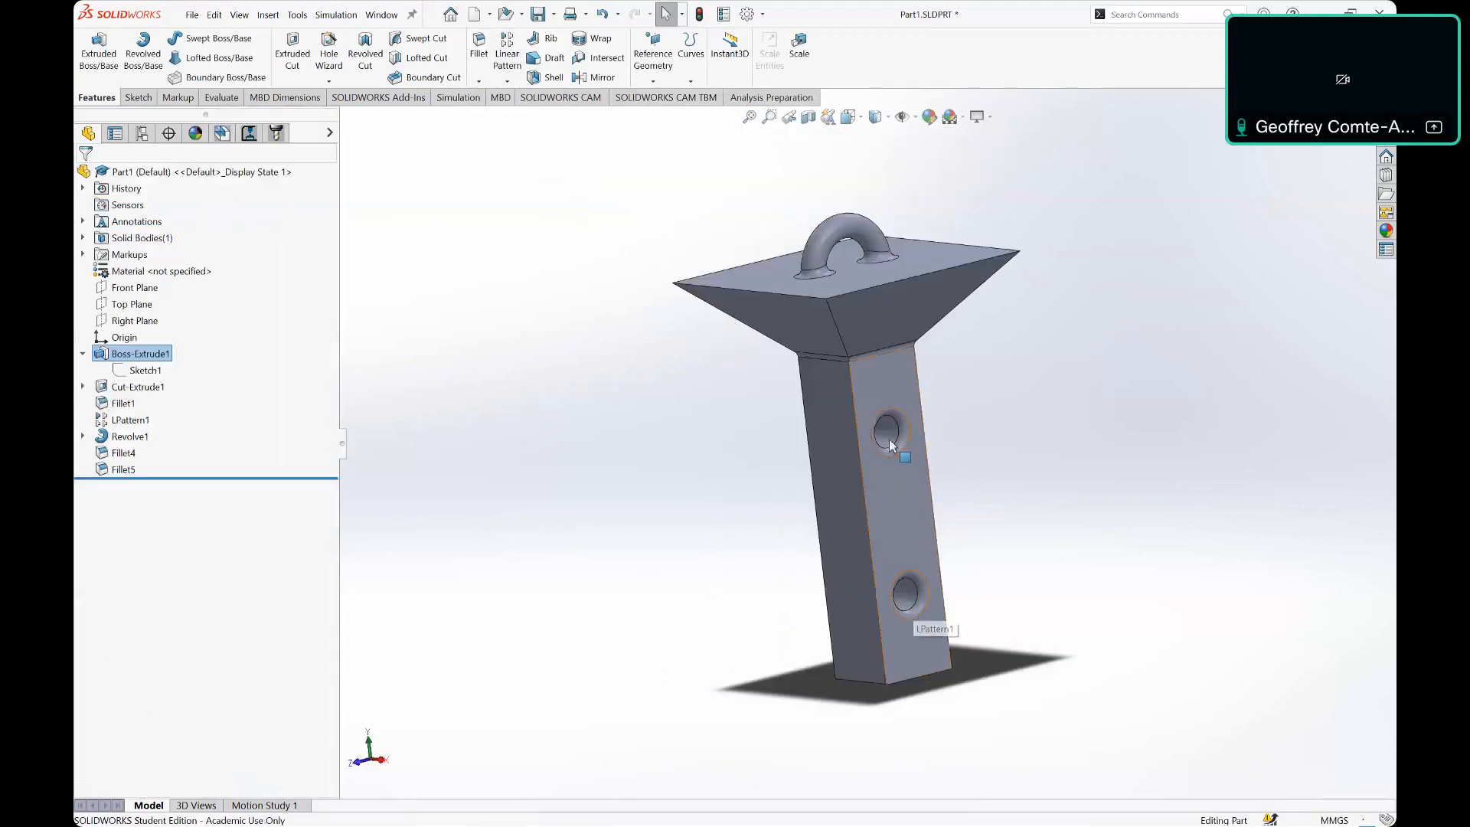
key(ctrl+Tab)
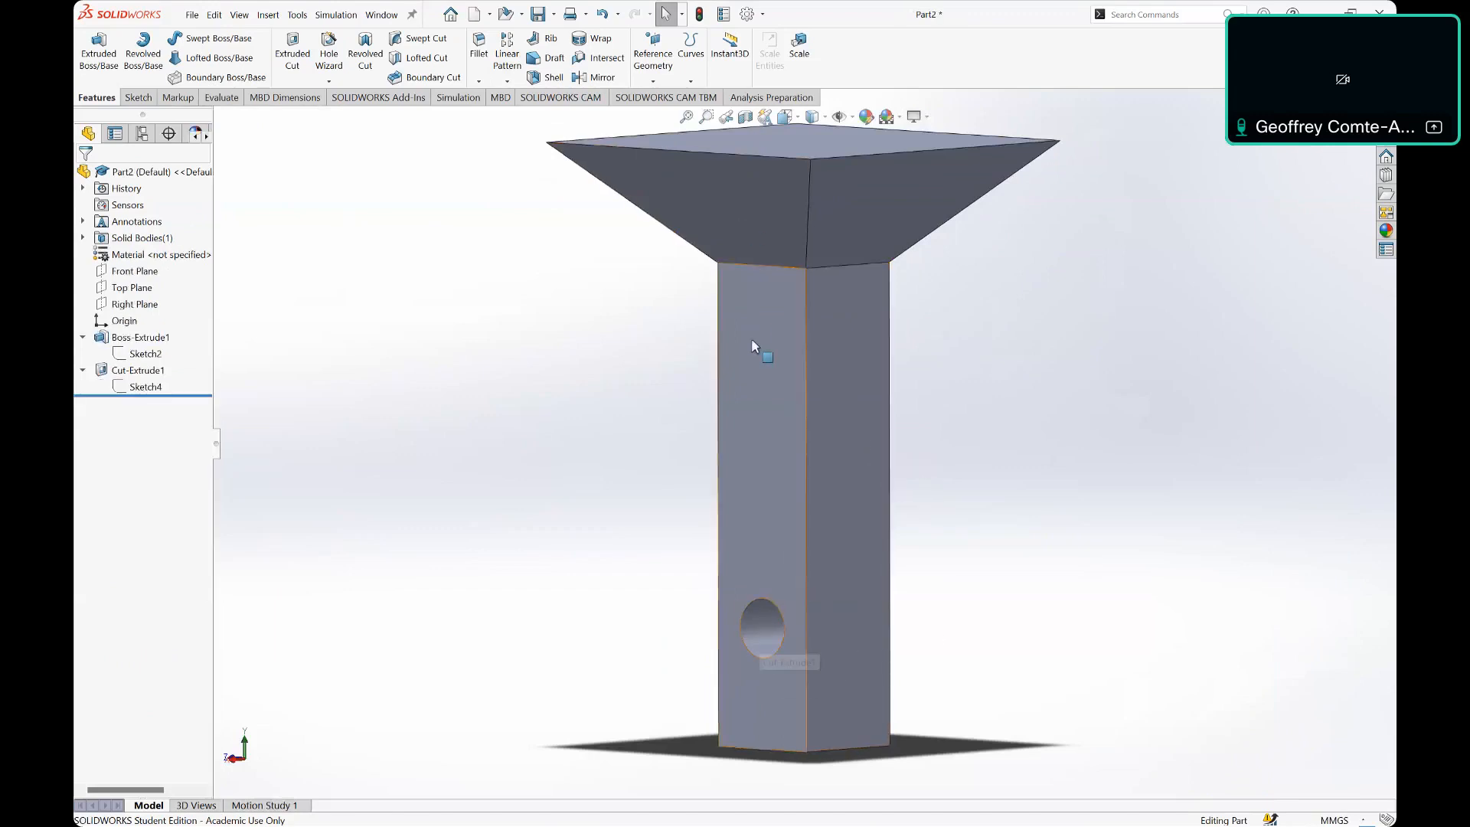
key(ctrl+Tab)
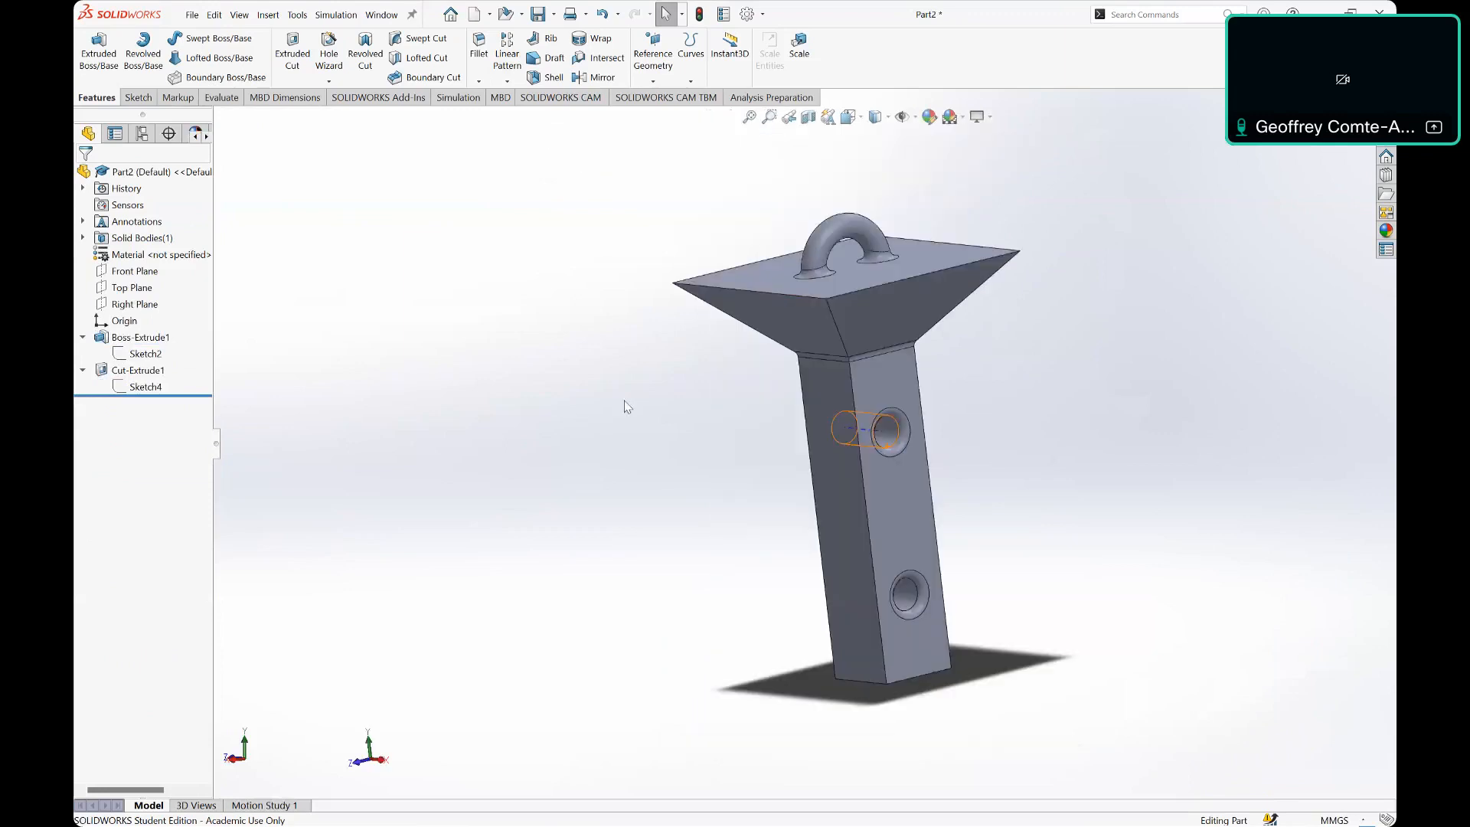
key(ctrl+Tab)
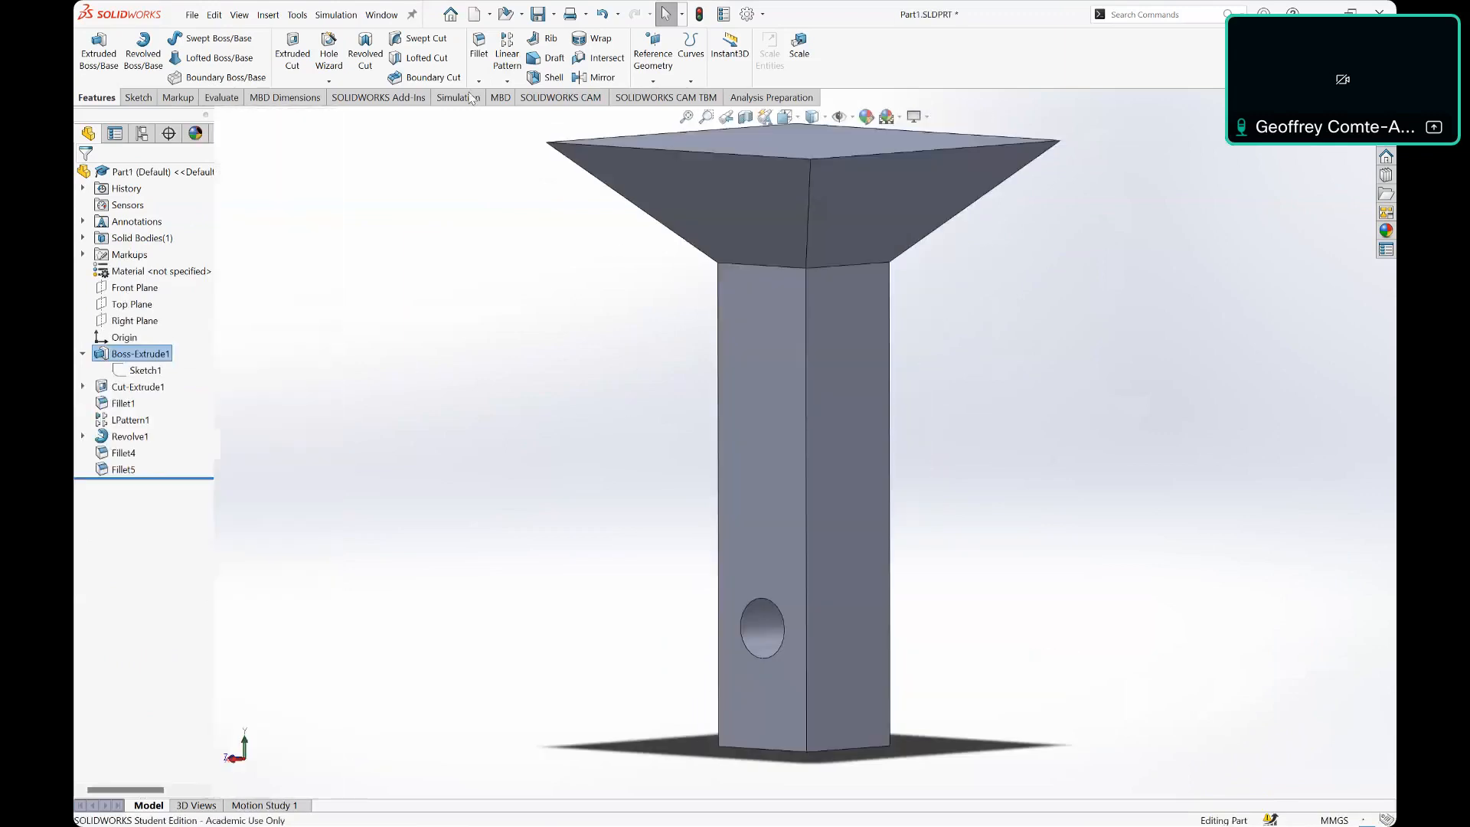
click(506, 55)
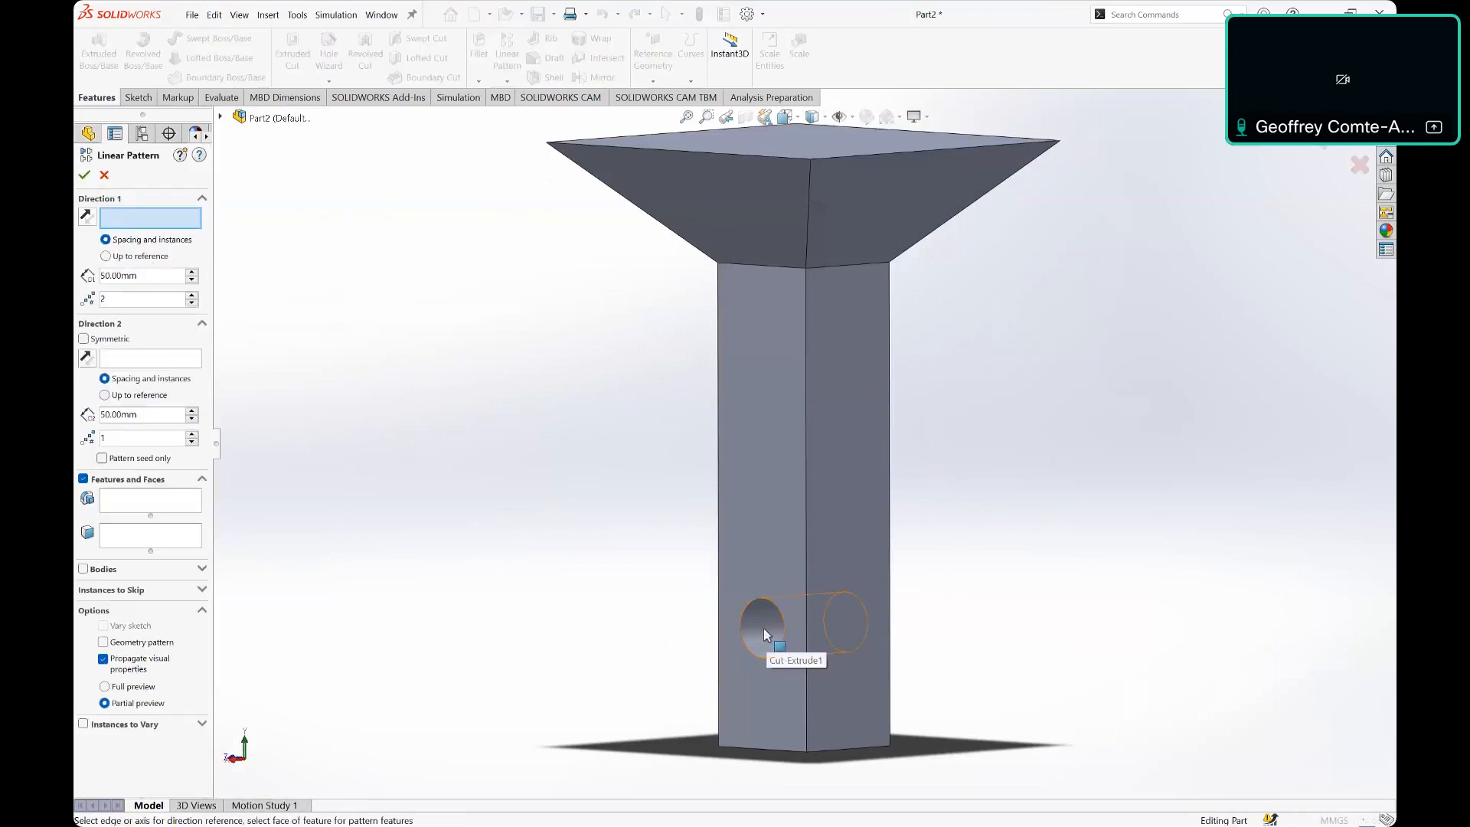
click(104, 176)
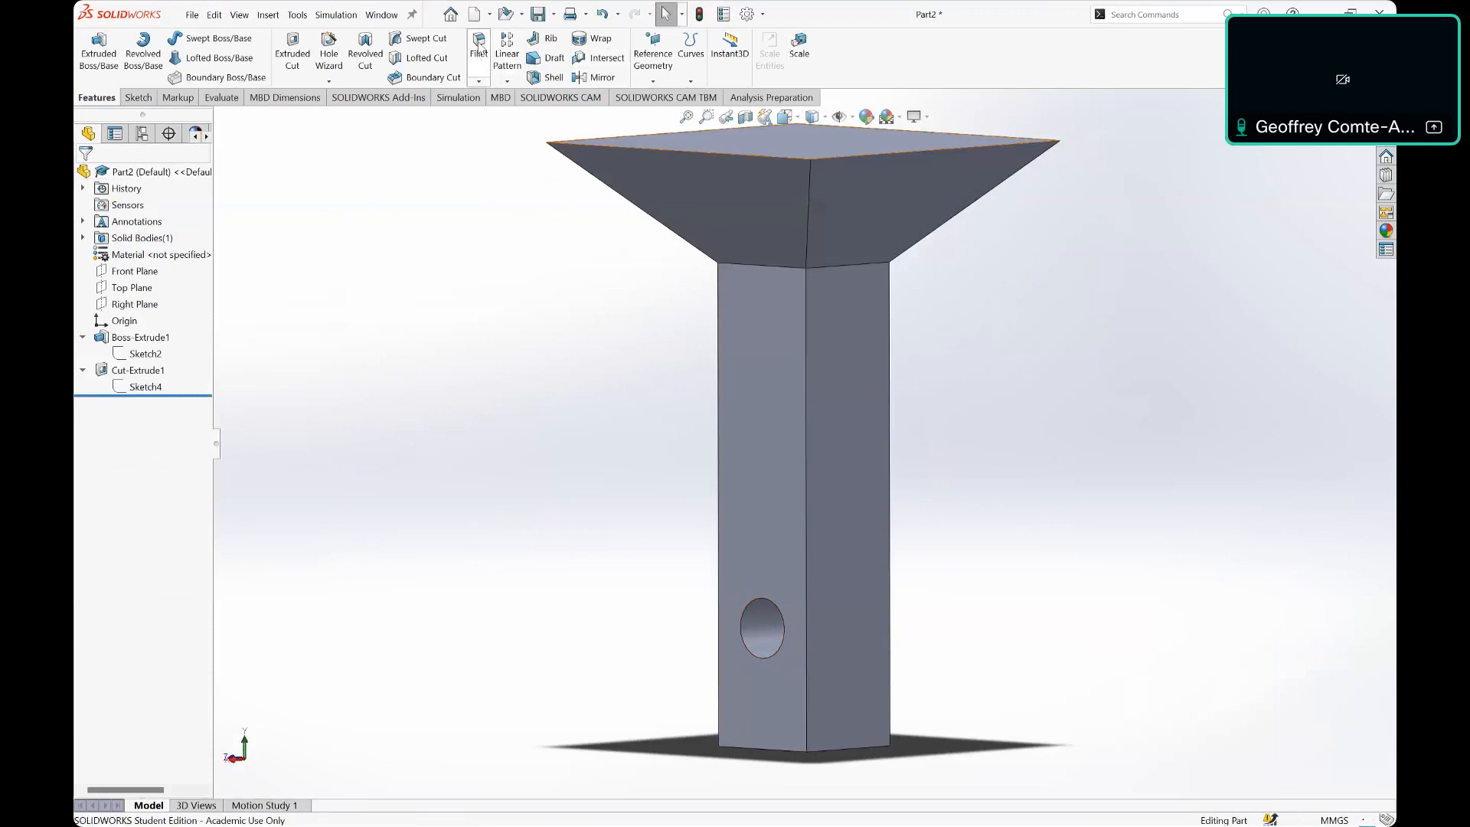
click(478, 47)
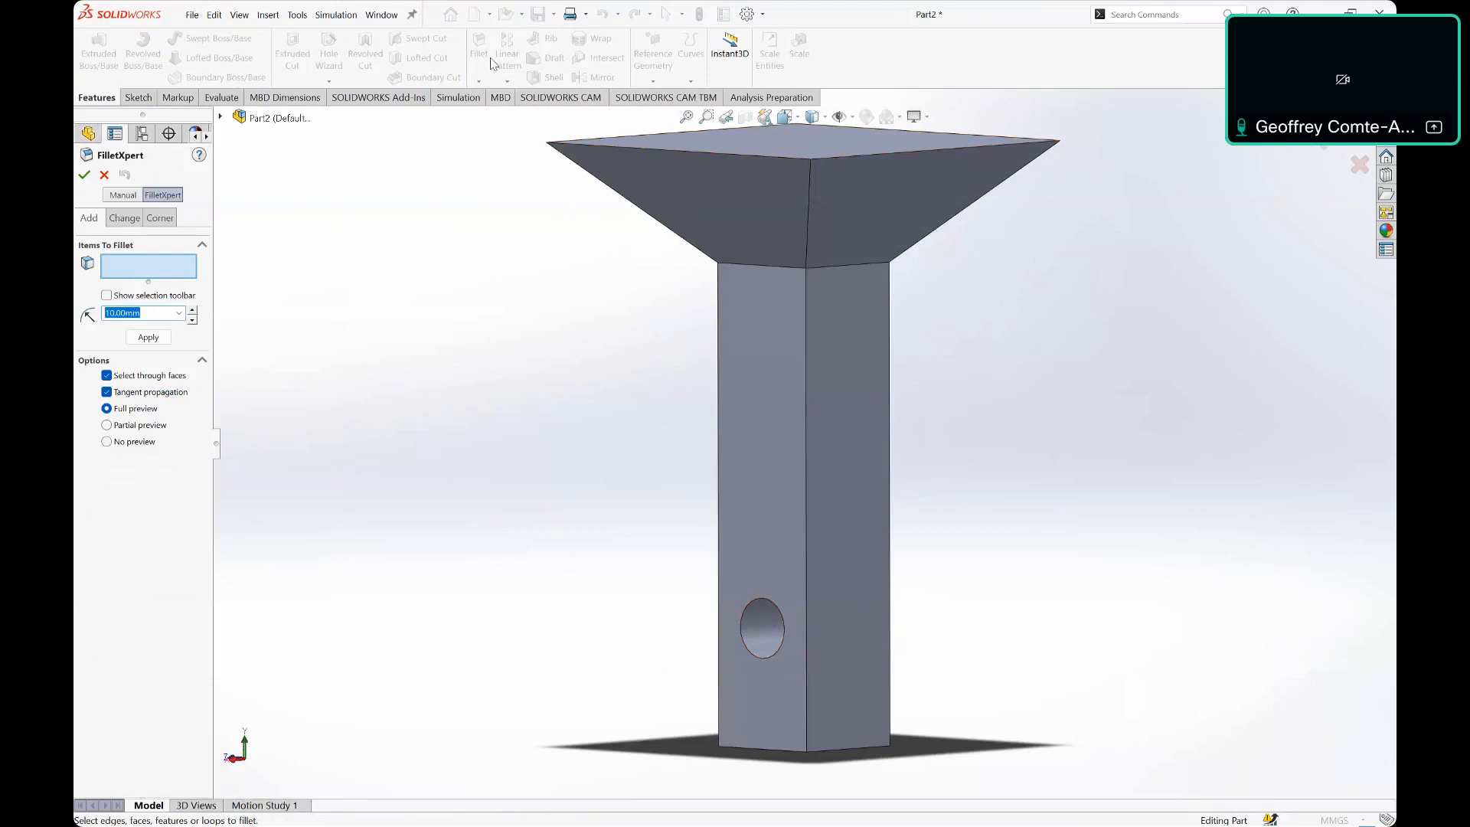
key(Escape)
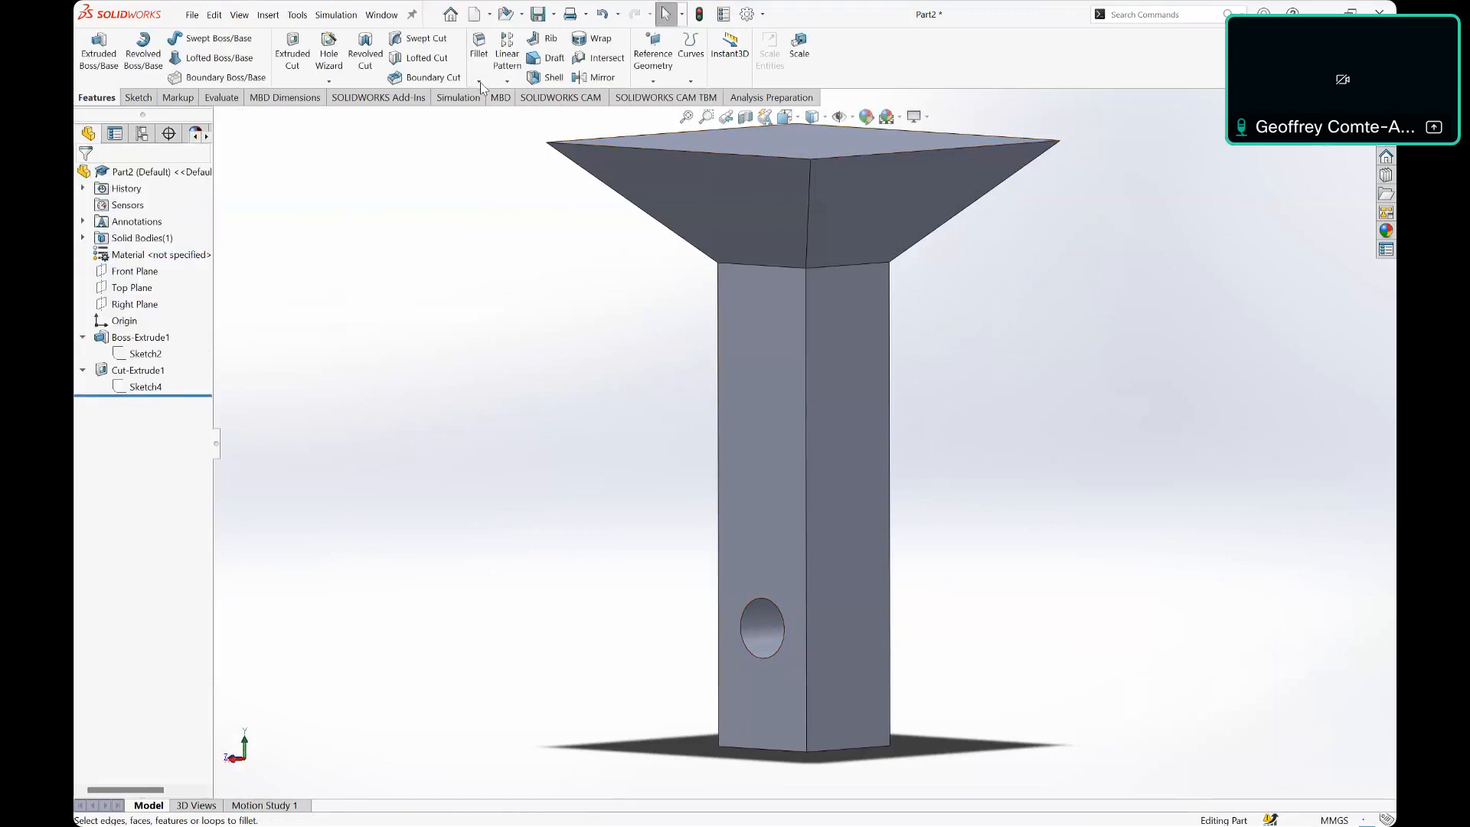
Step: Fillet the hole's circular edges on both sides of the shaft with a 5 mm radius
click(480, 81)
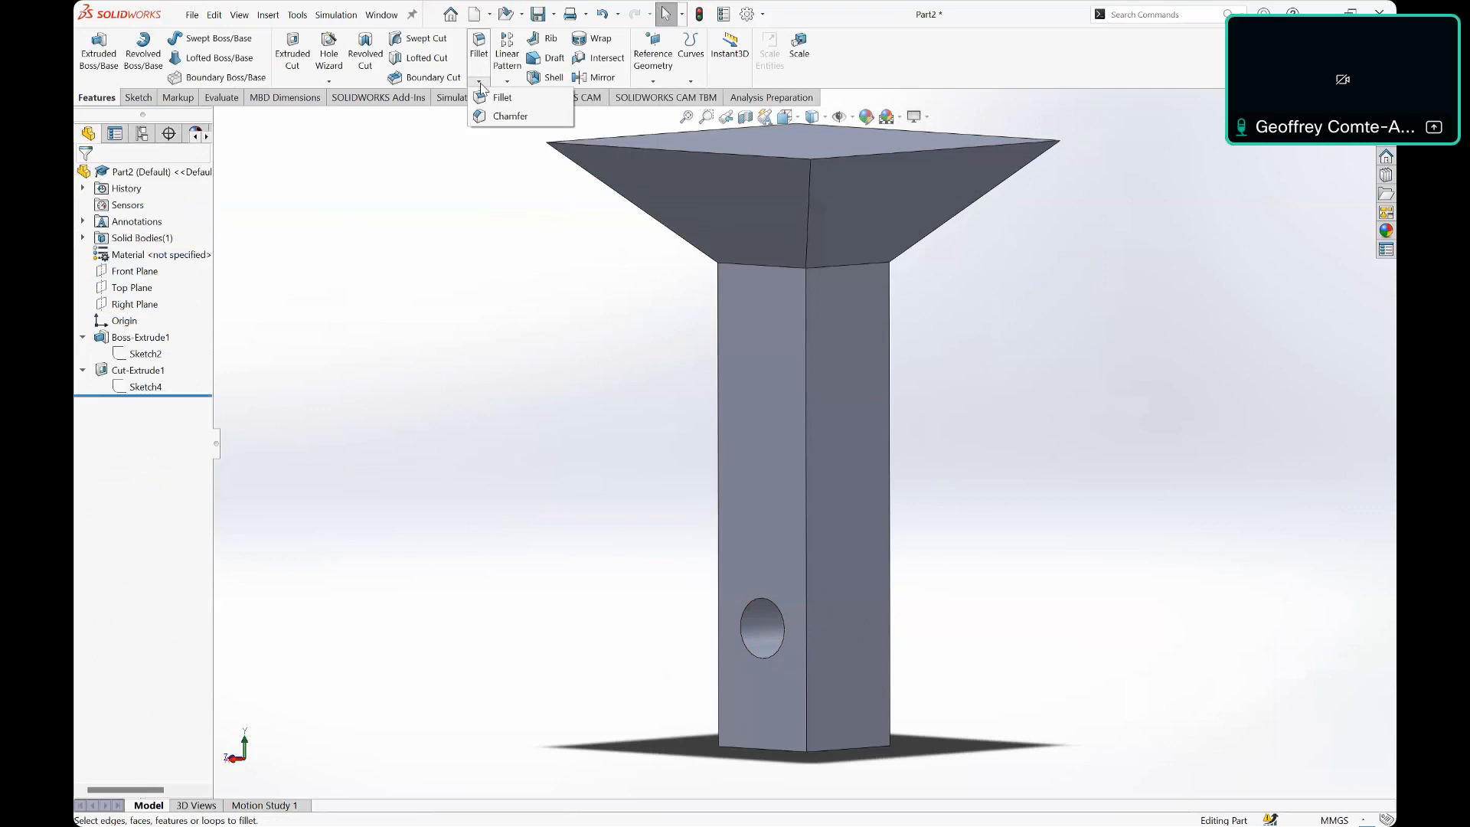
click(481, 52)
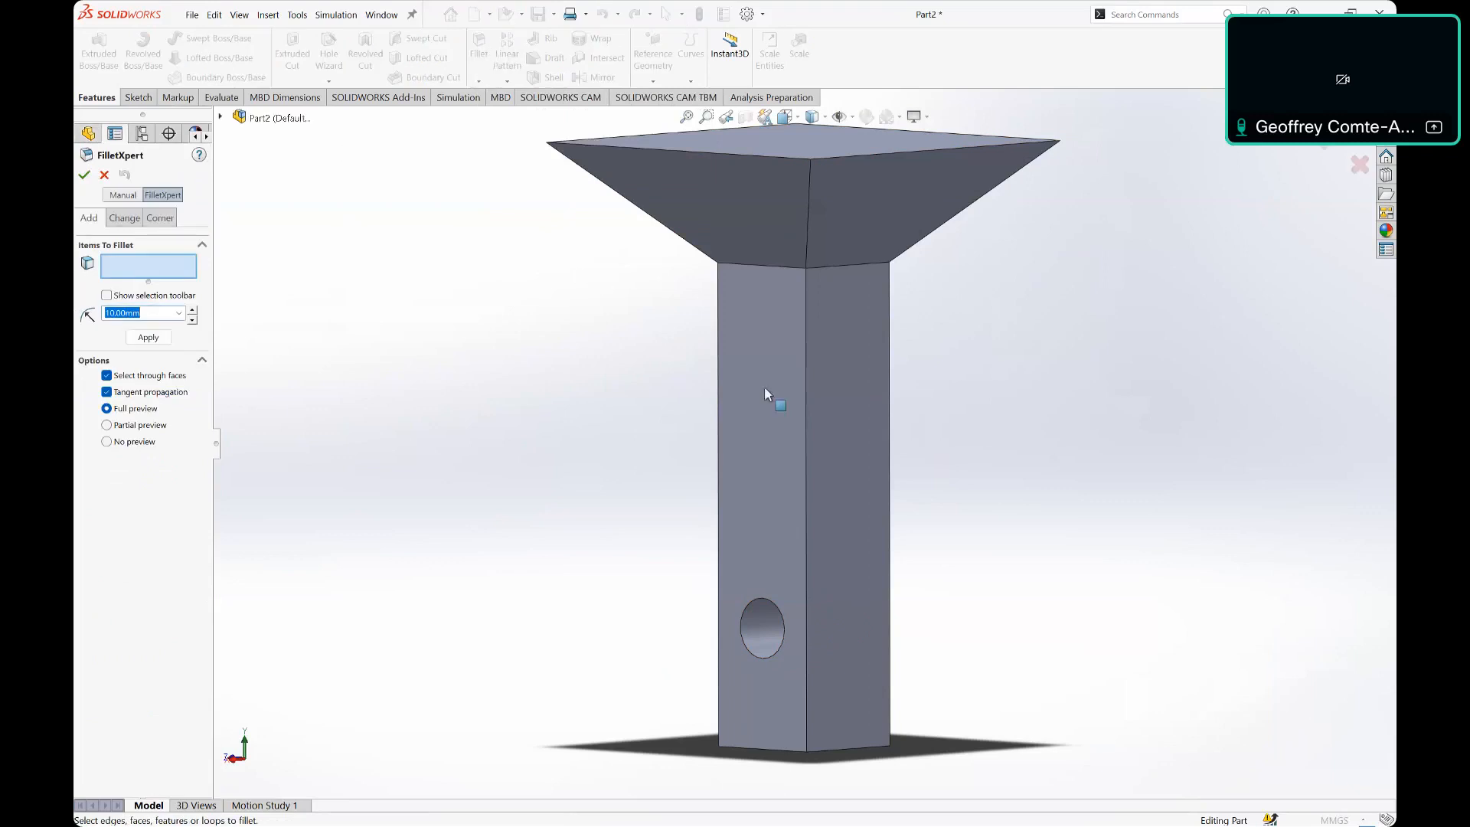
click(769, 601)
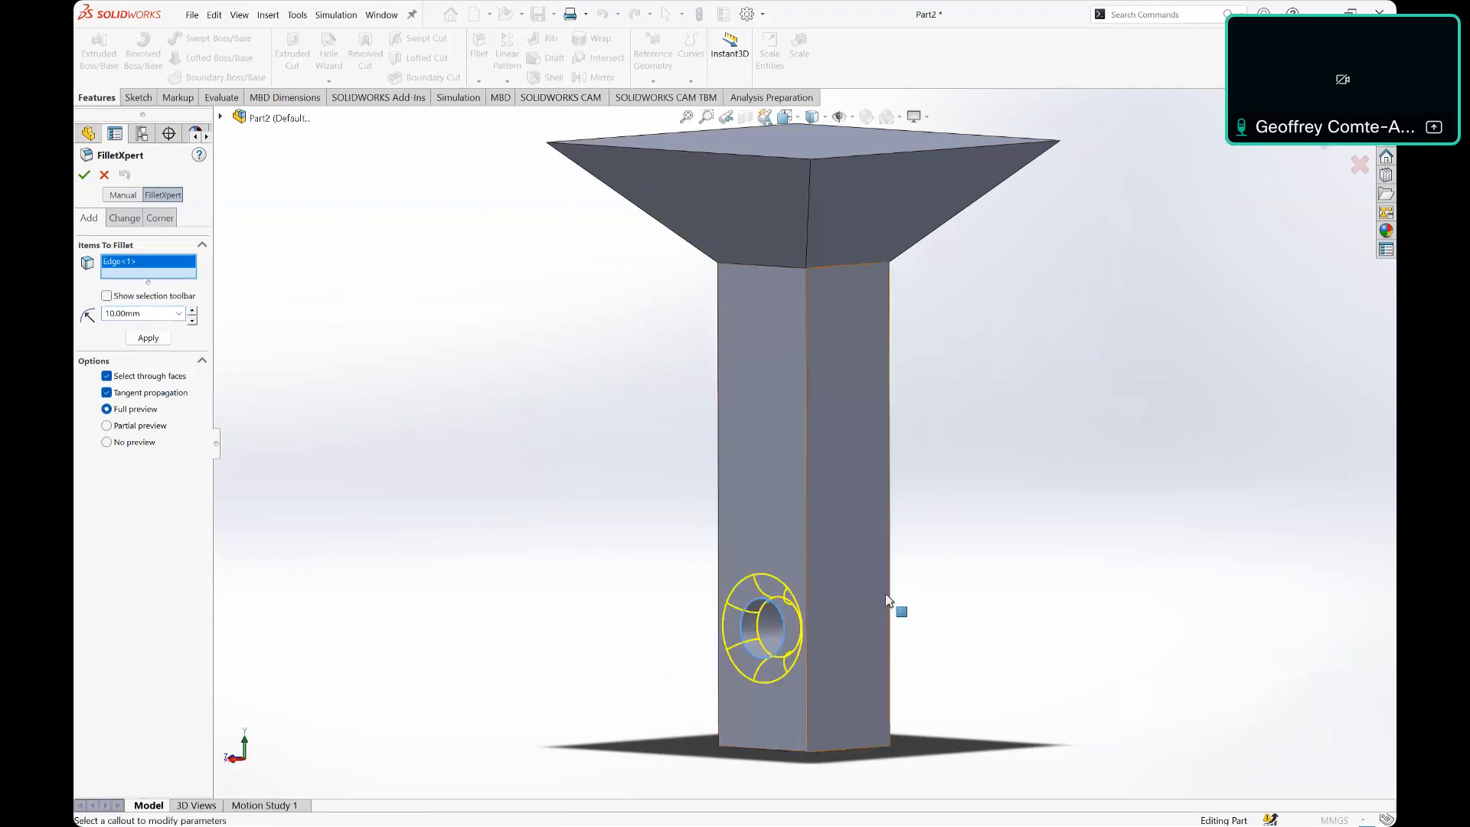
middle_drag(1001, 613, 879, 596)
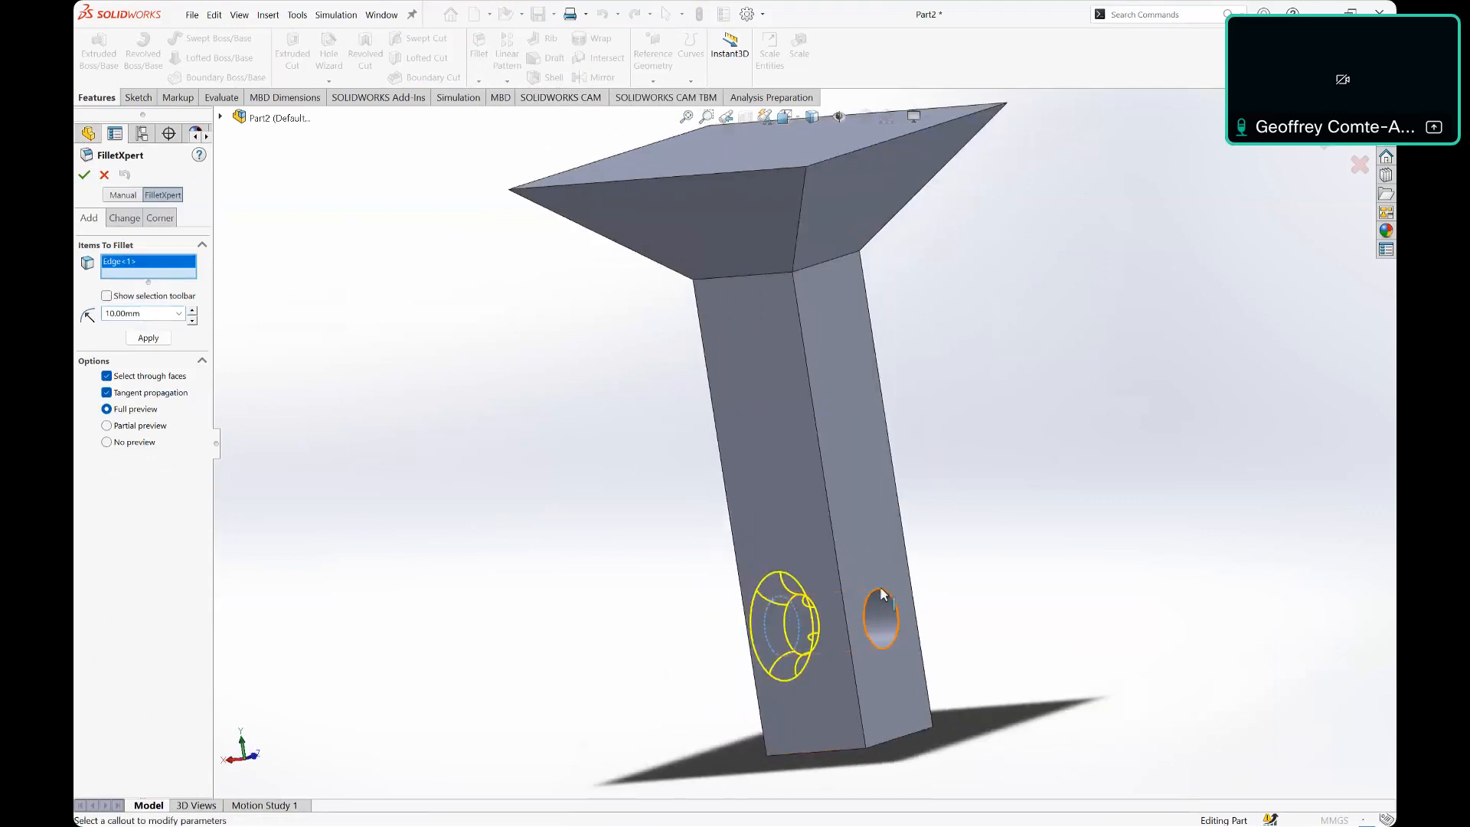
click(882, 595)
middle_drag(1004, 623, 1056, 604)
drag(149, 323, 104, 328)
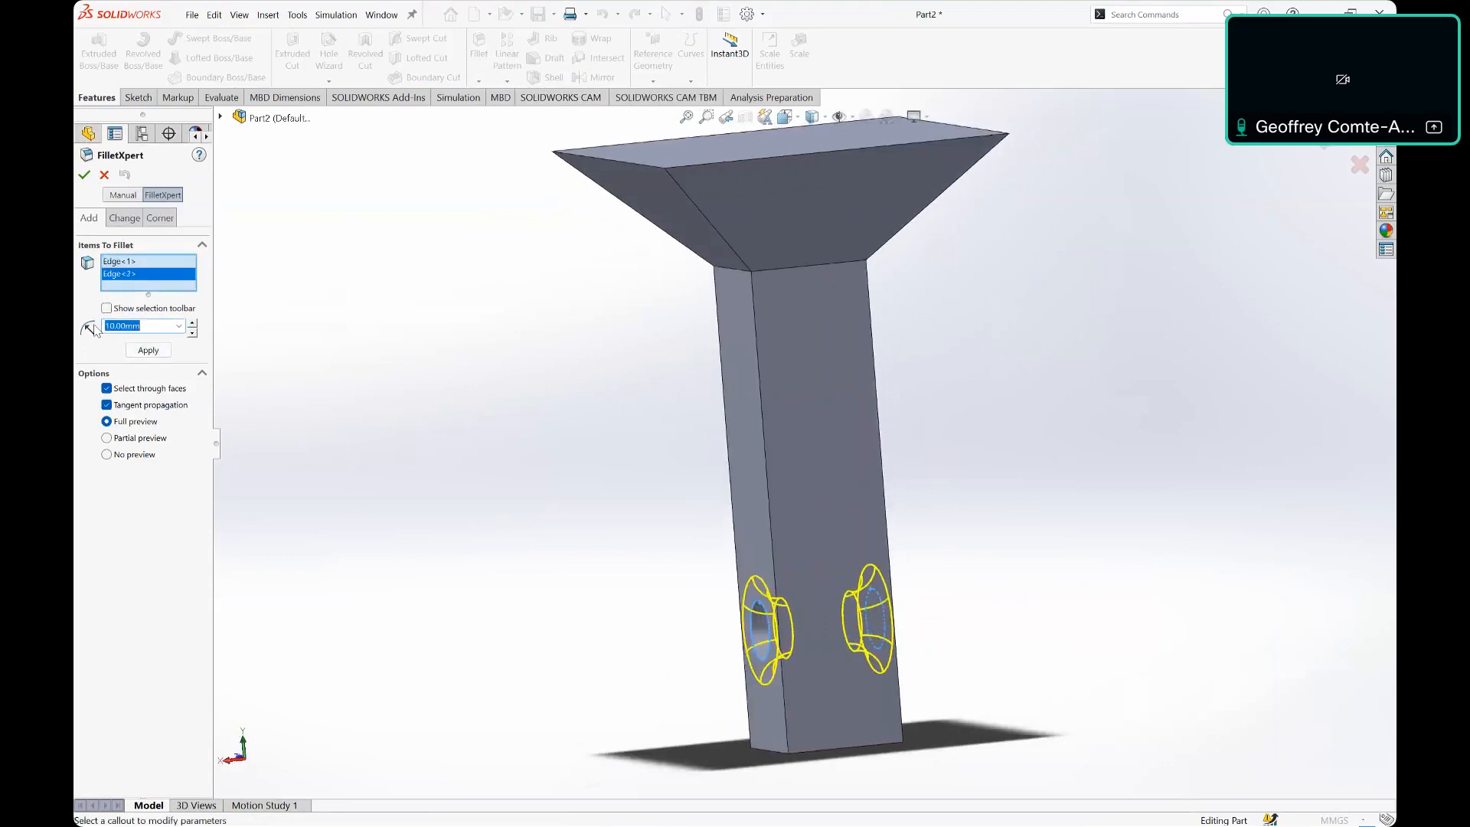
text(5)
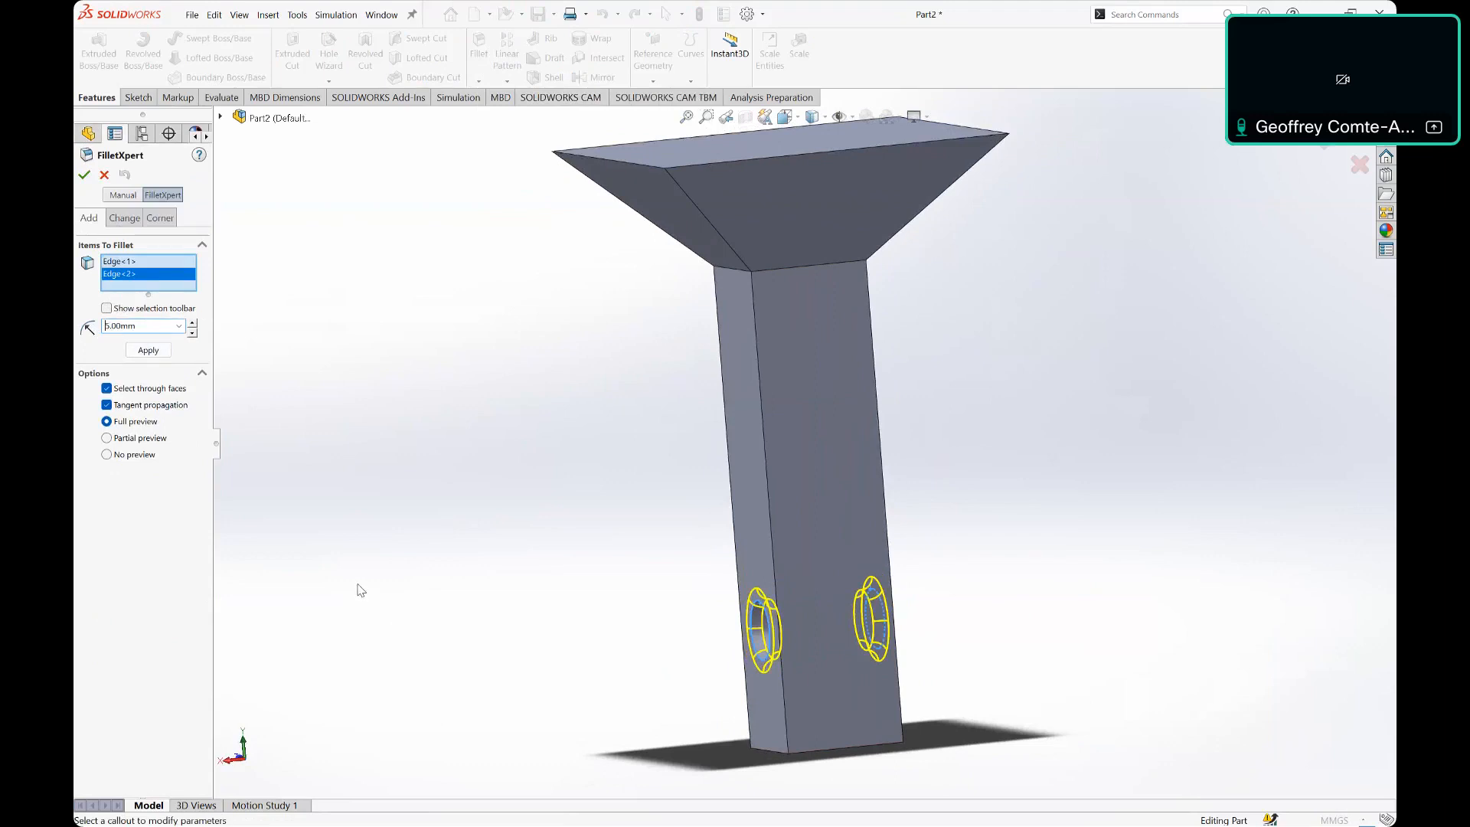
middle_drag(364, 567, 384, 553)
click(84, 175)
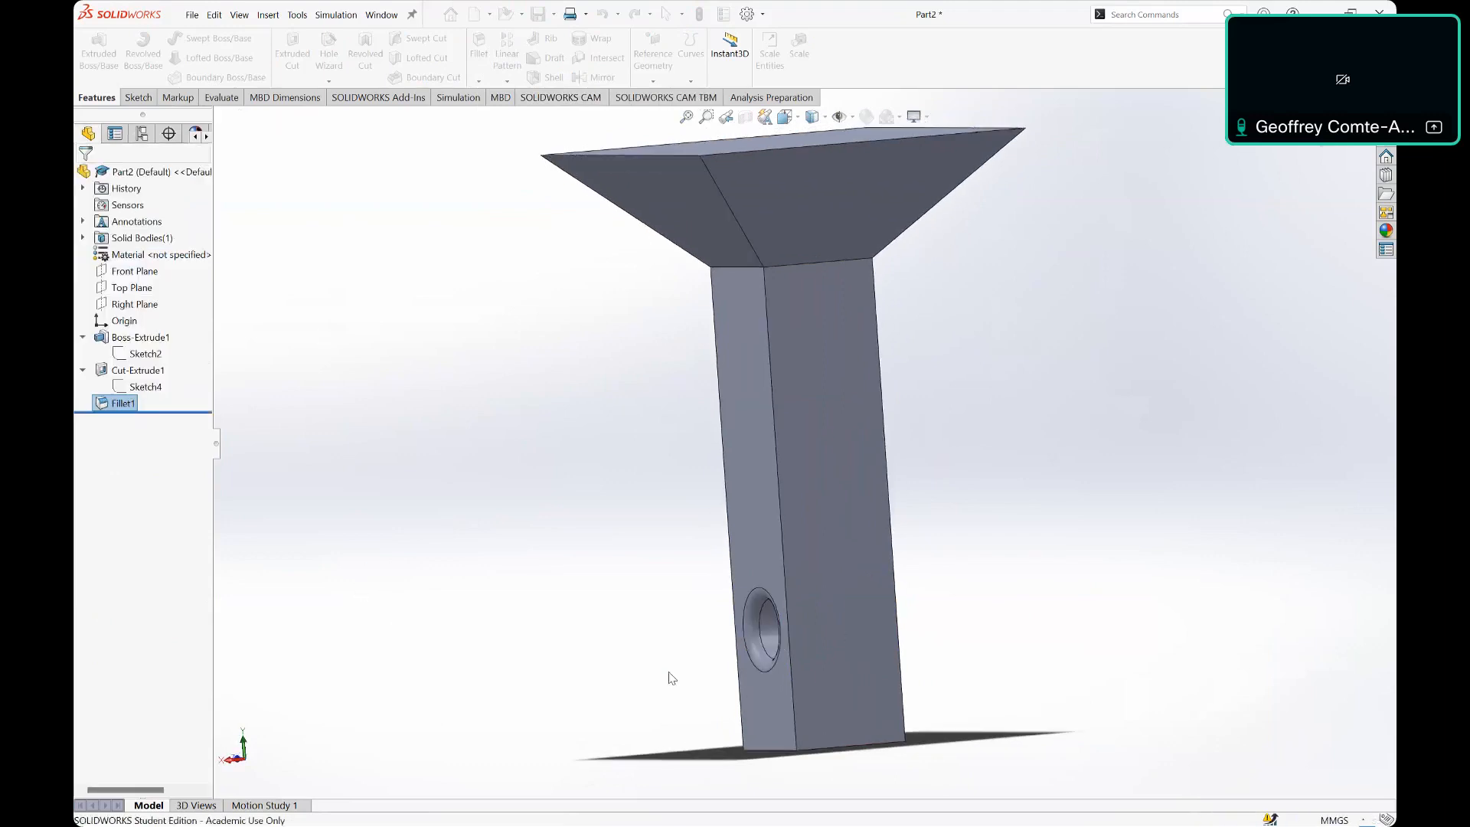
Step: Examine the filleted hole from several sides and compare it with the holes of the reference part Part1
middle_drag(669, 676, 760, 643)
scroll(789, 693, down, 4)
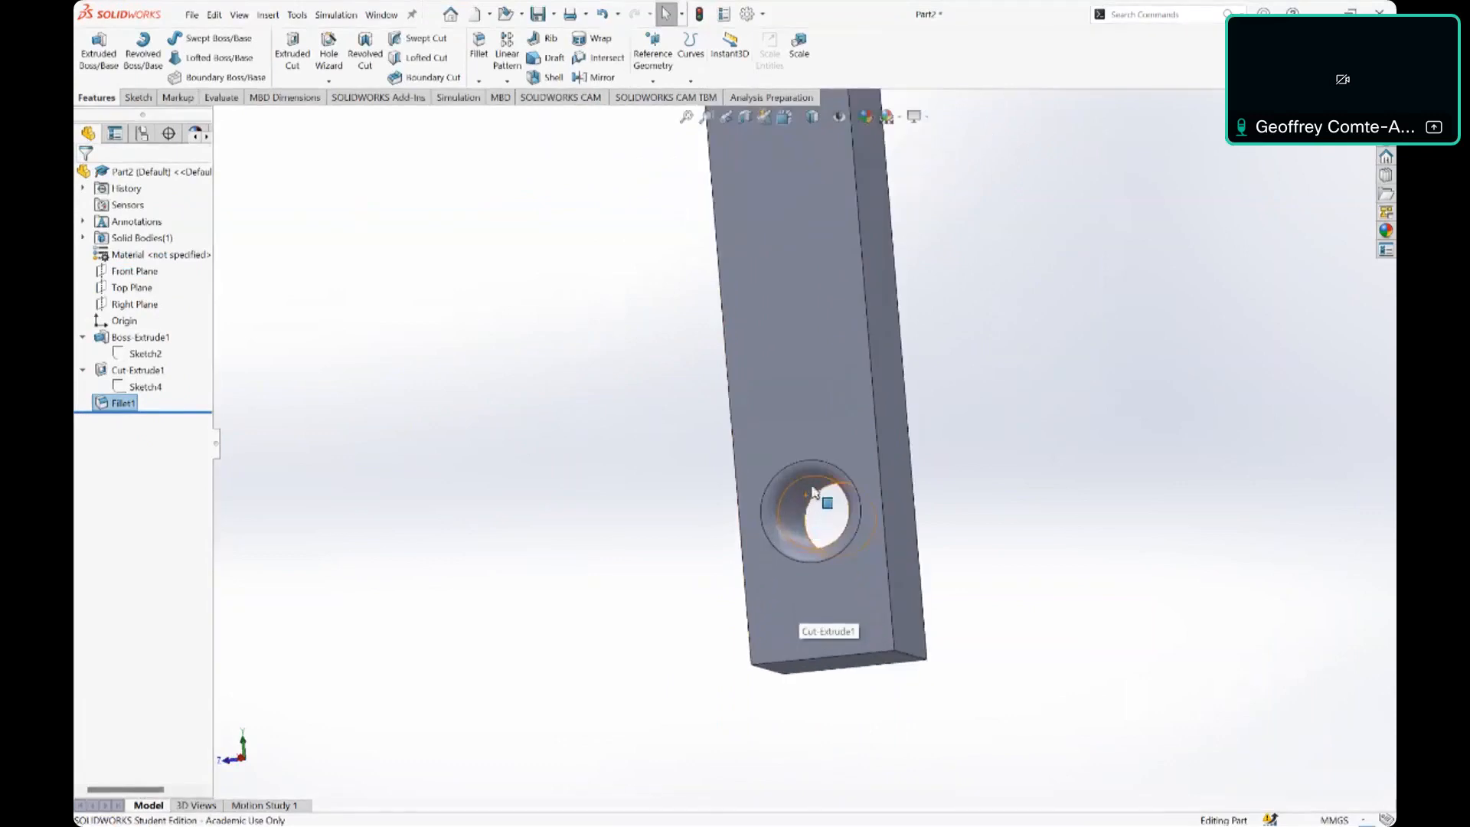
middle_drag(885, 517, 918, 503)
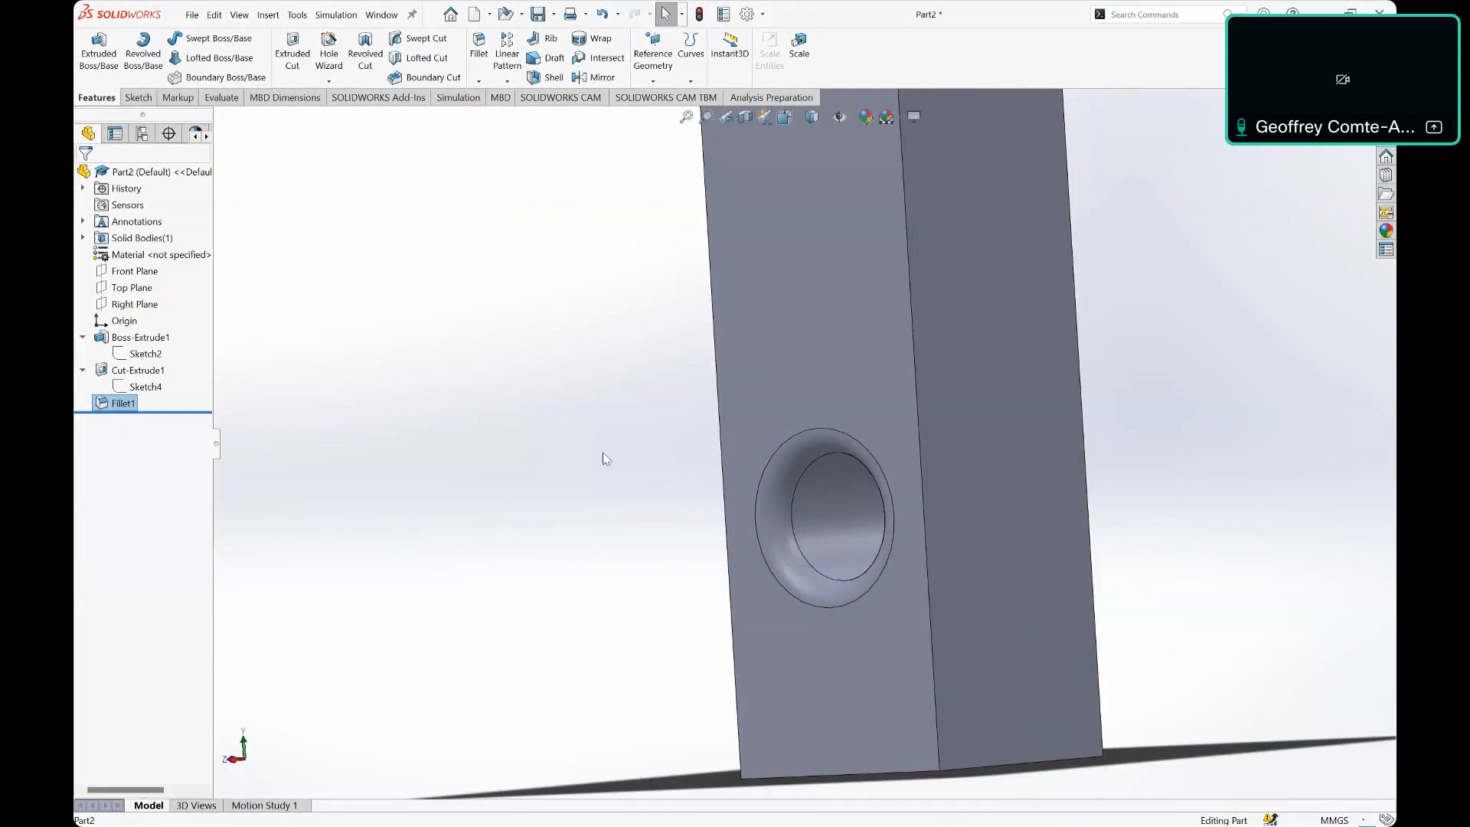
scroll(492, 446, down, 2)
scroll(505, 456, up, 6)
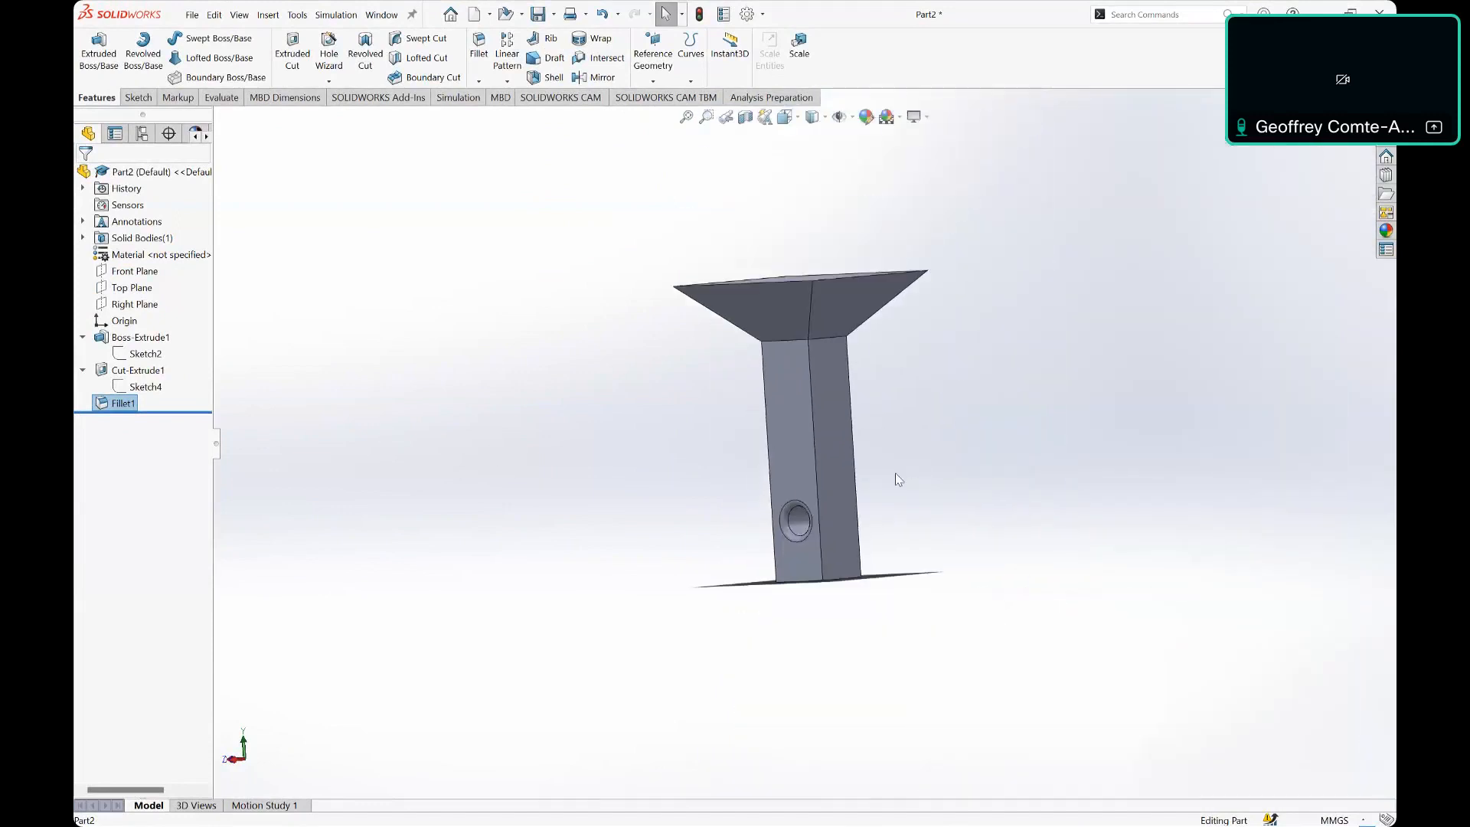
scroll(757, 476, down, 2)
ctrl+middle_drag(874, 486, 972, 496)
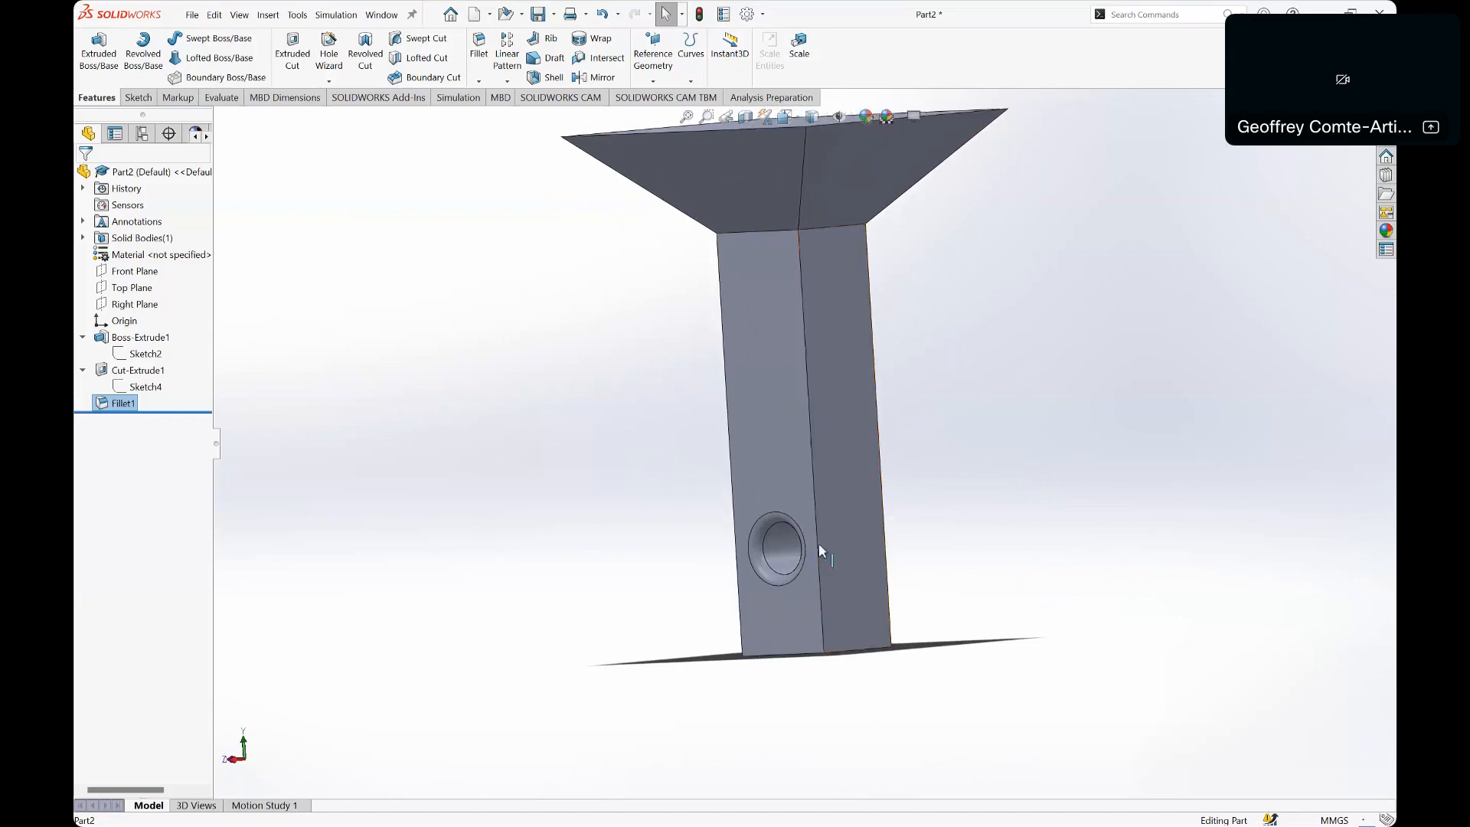
key(ctrl+Tab)
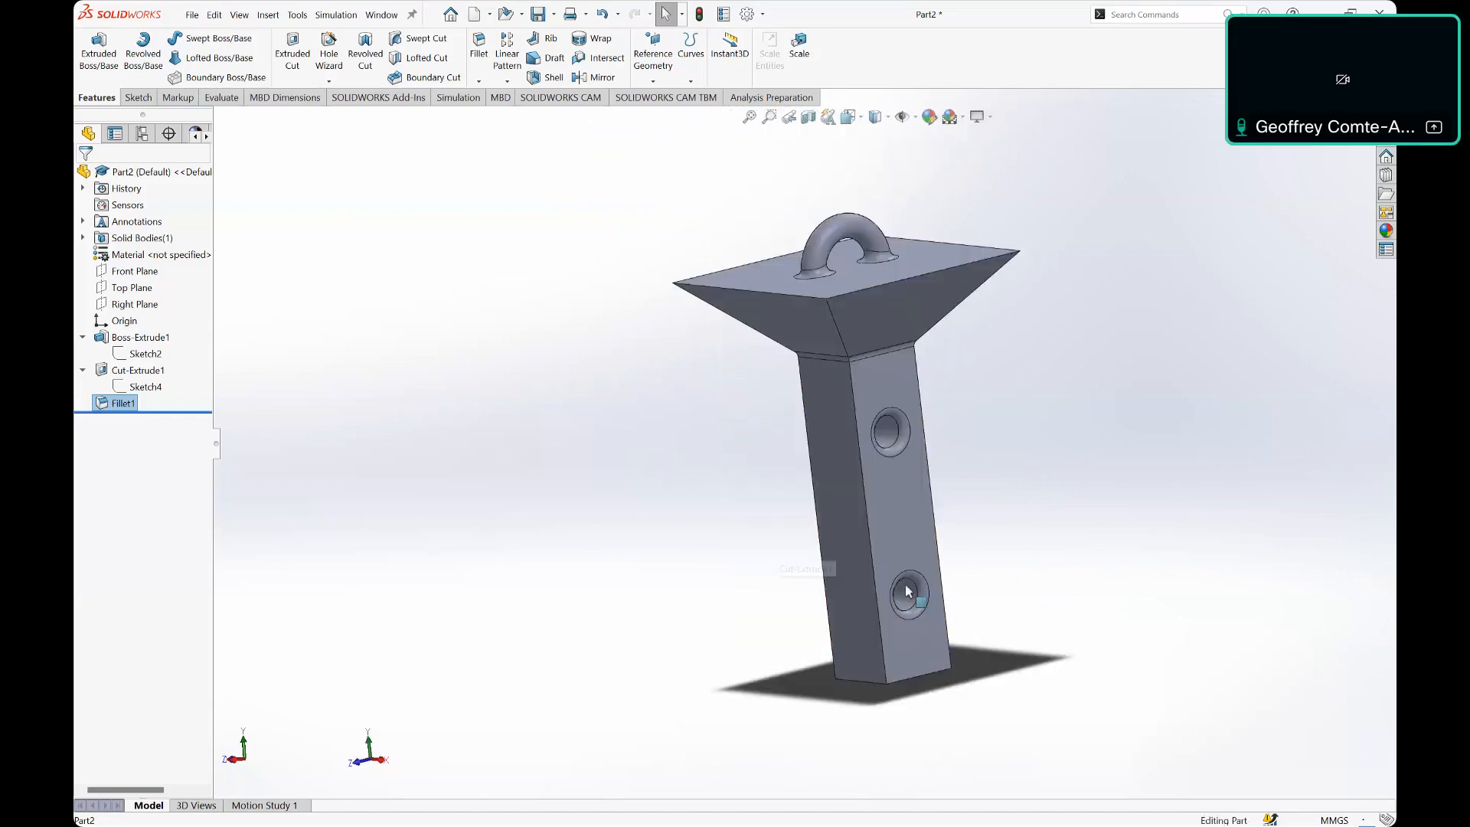
key(ctrl+Tab)
Step: Start a linear pattern with the hole's fillet and extruded cut as the features to repeat
click(776, 541)
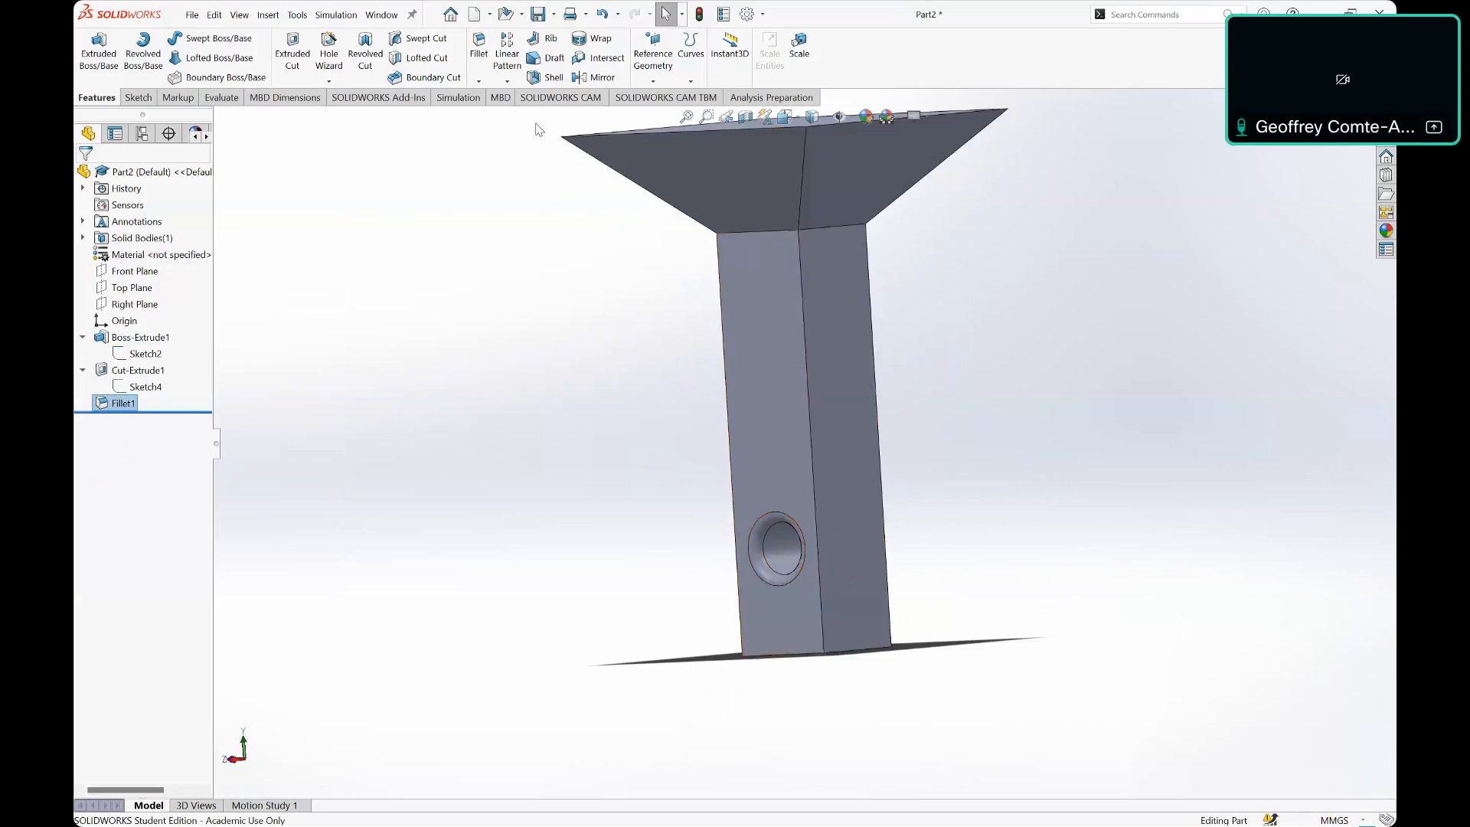
click(506, 55)
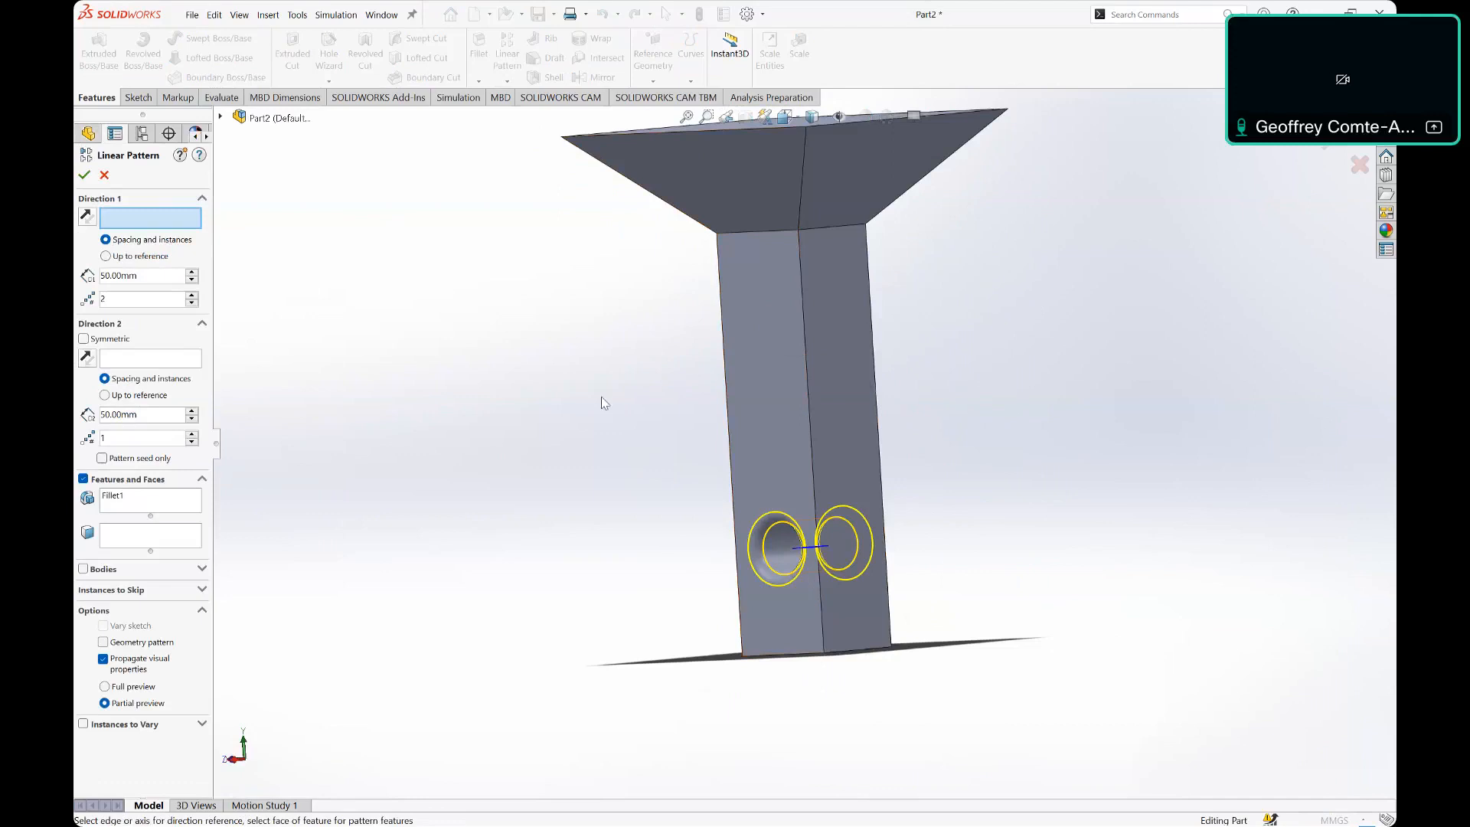
click(779, 545)
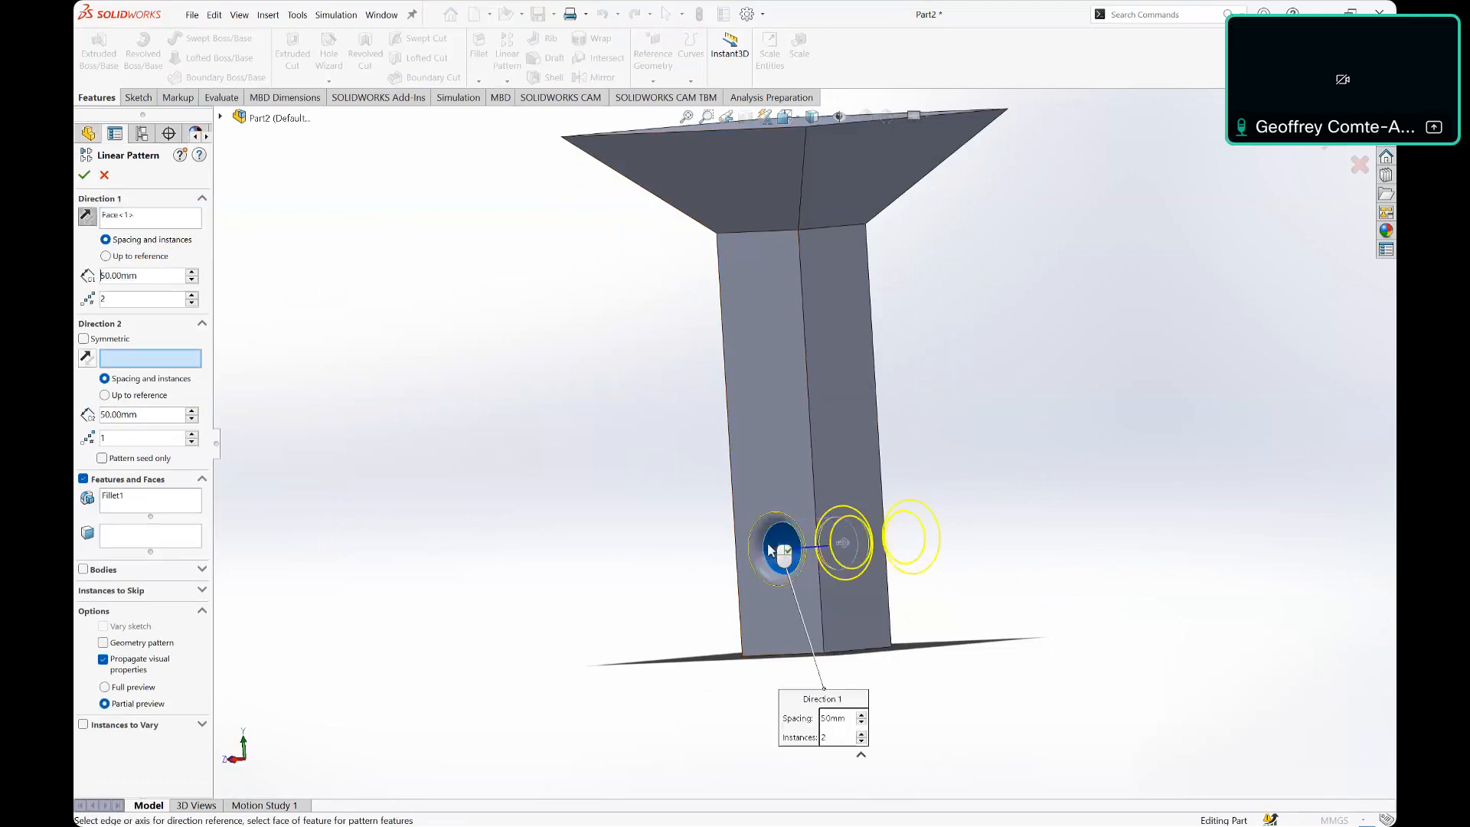
click(772, 543)
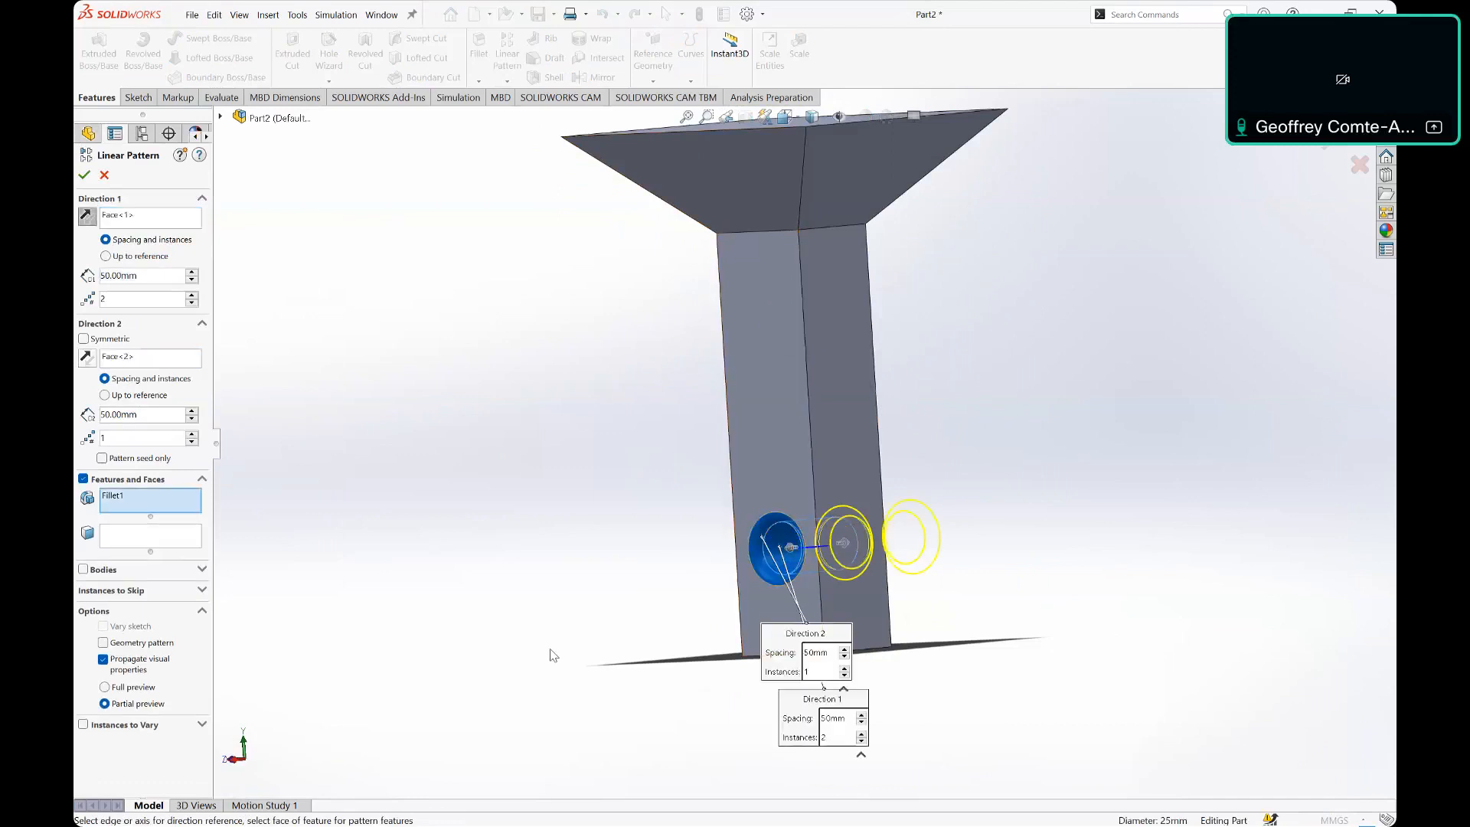
click(779, 546)
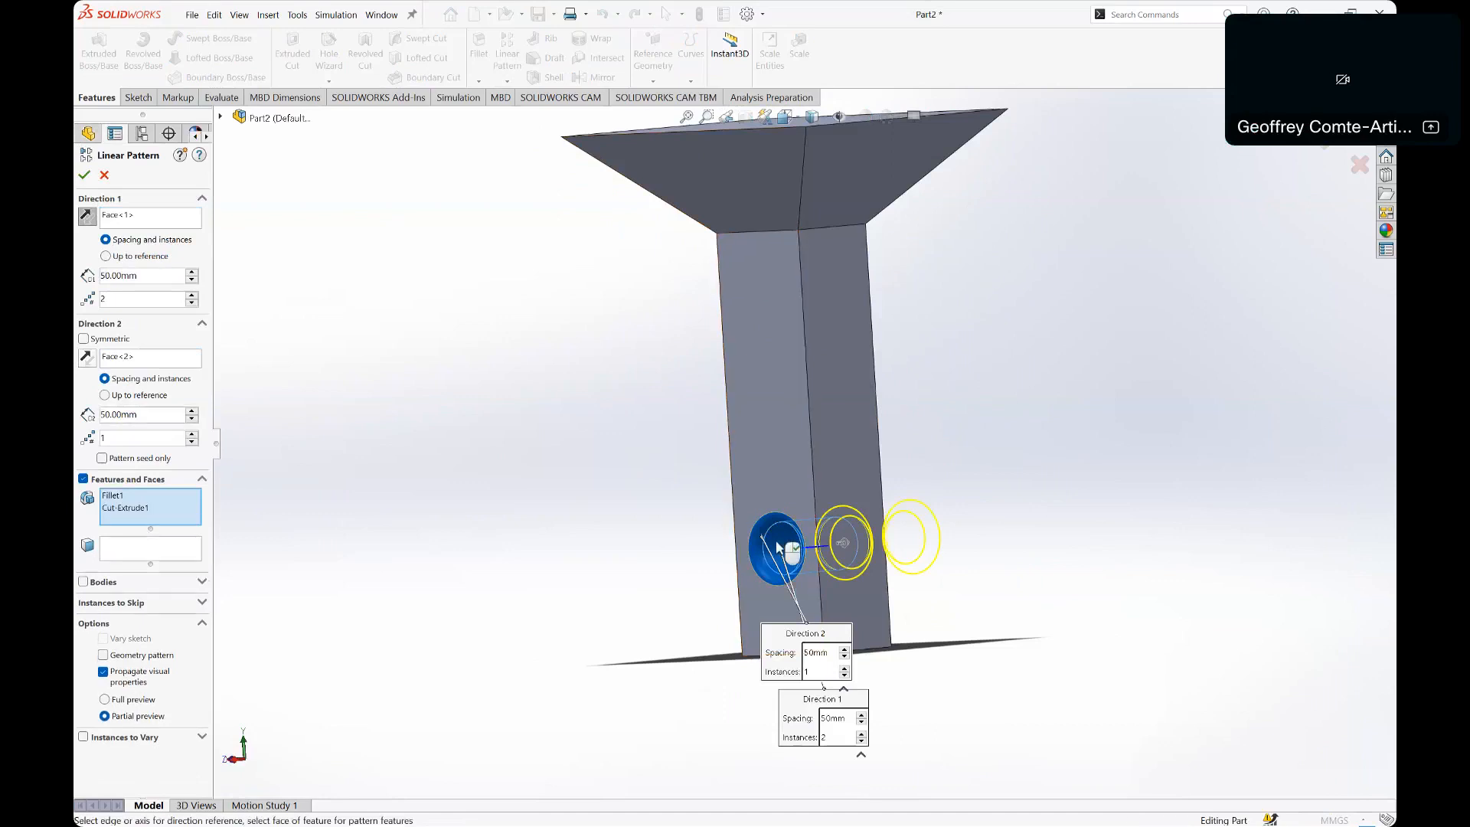
click(127, 496)
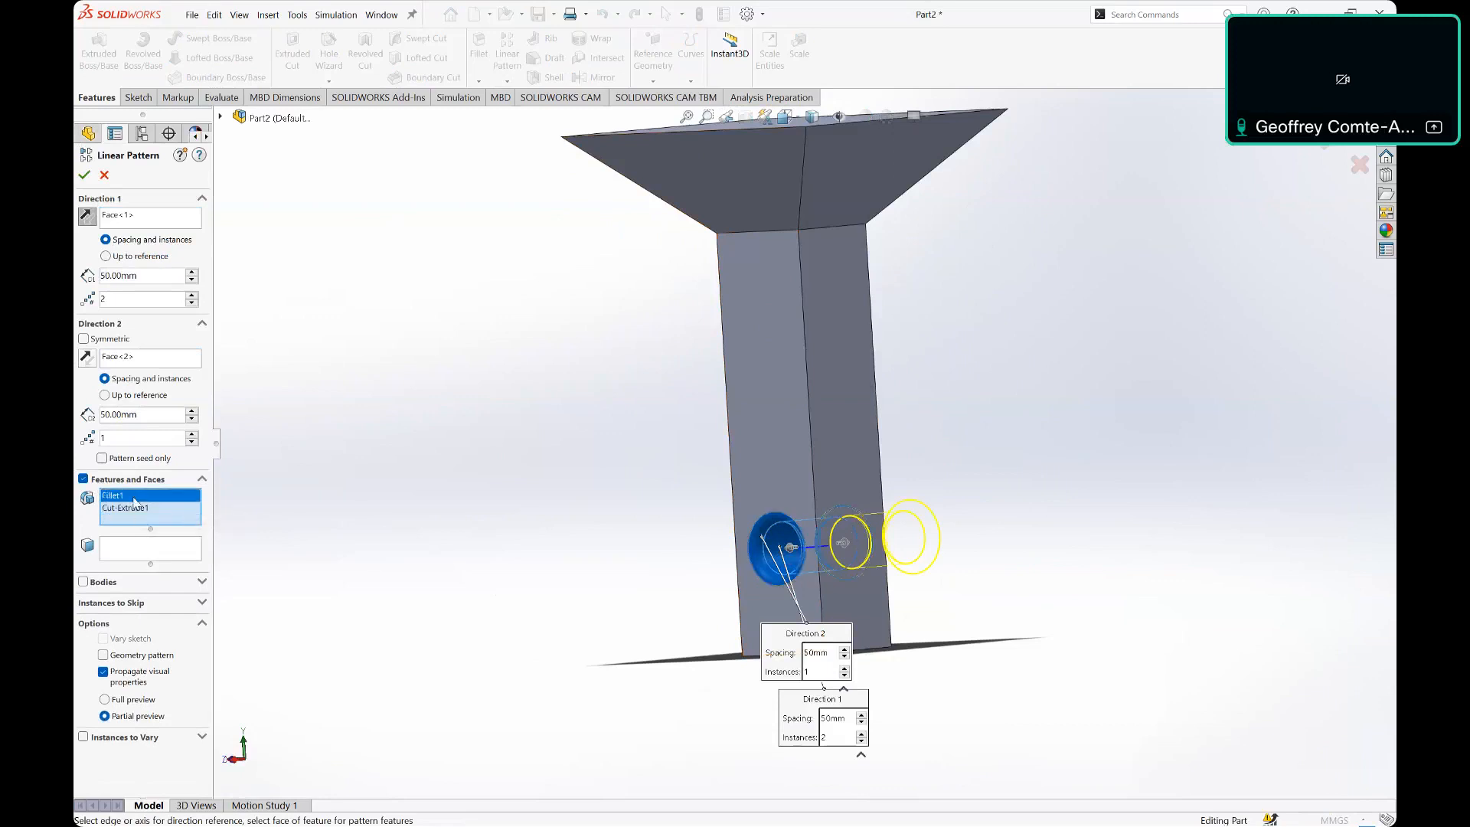
Step: Define the pattern's first direction by the shaft's bottom end face and the second by the head's top face
click(126, 218)
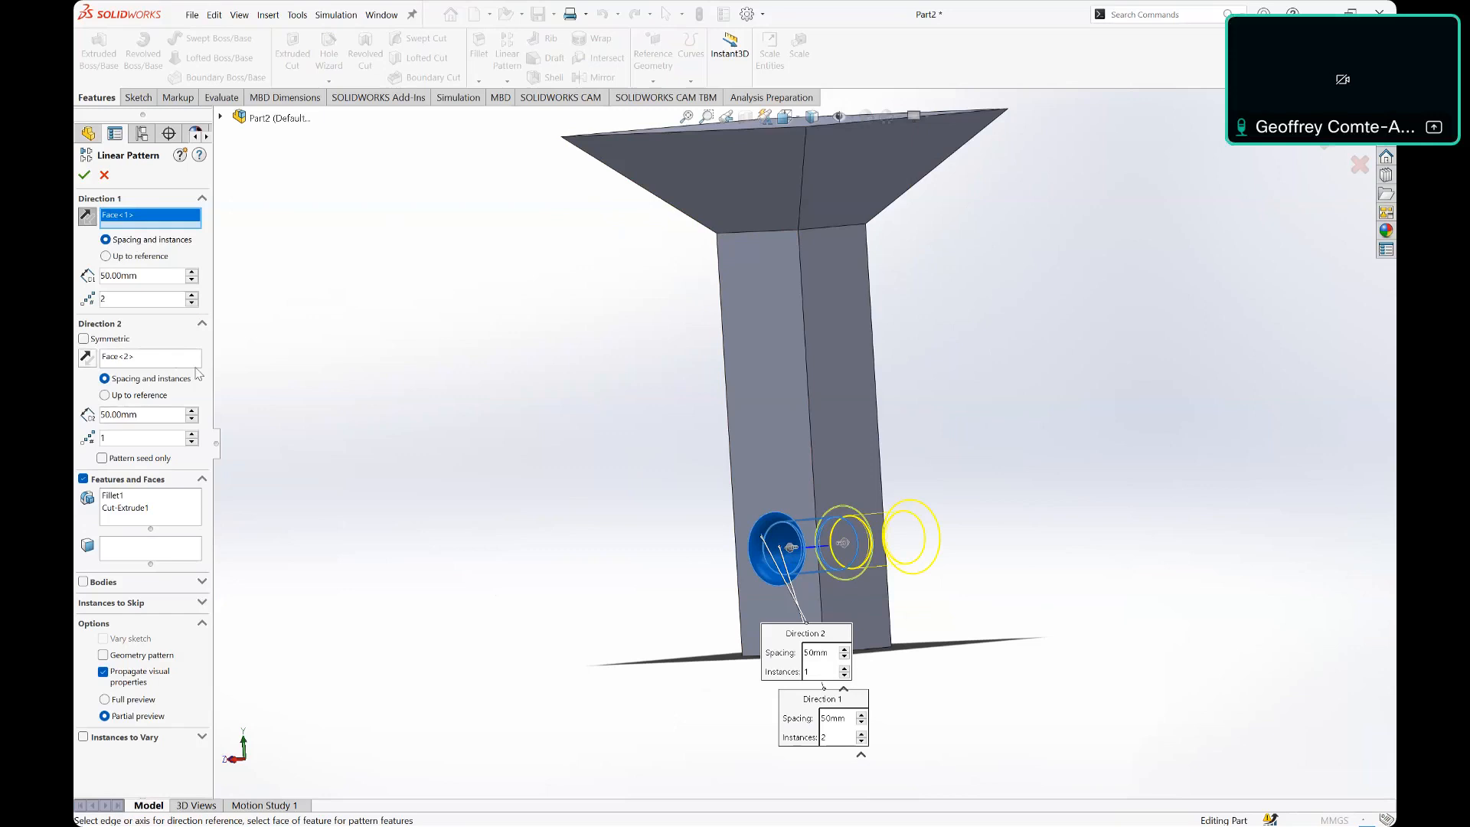
middle_drag(425, 507, 384, 522)
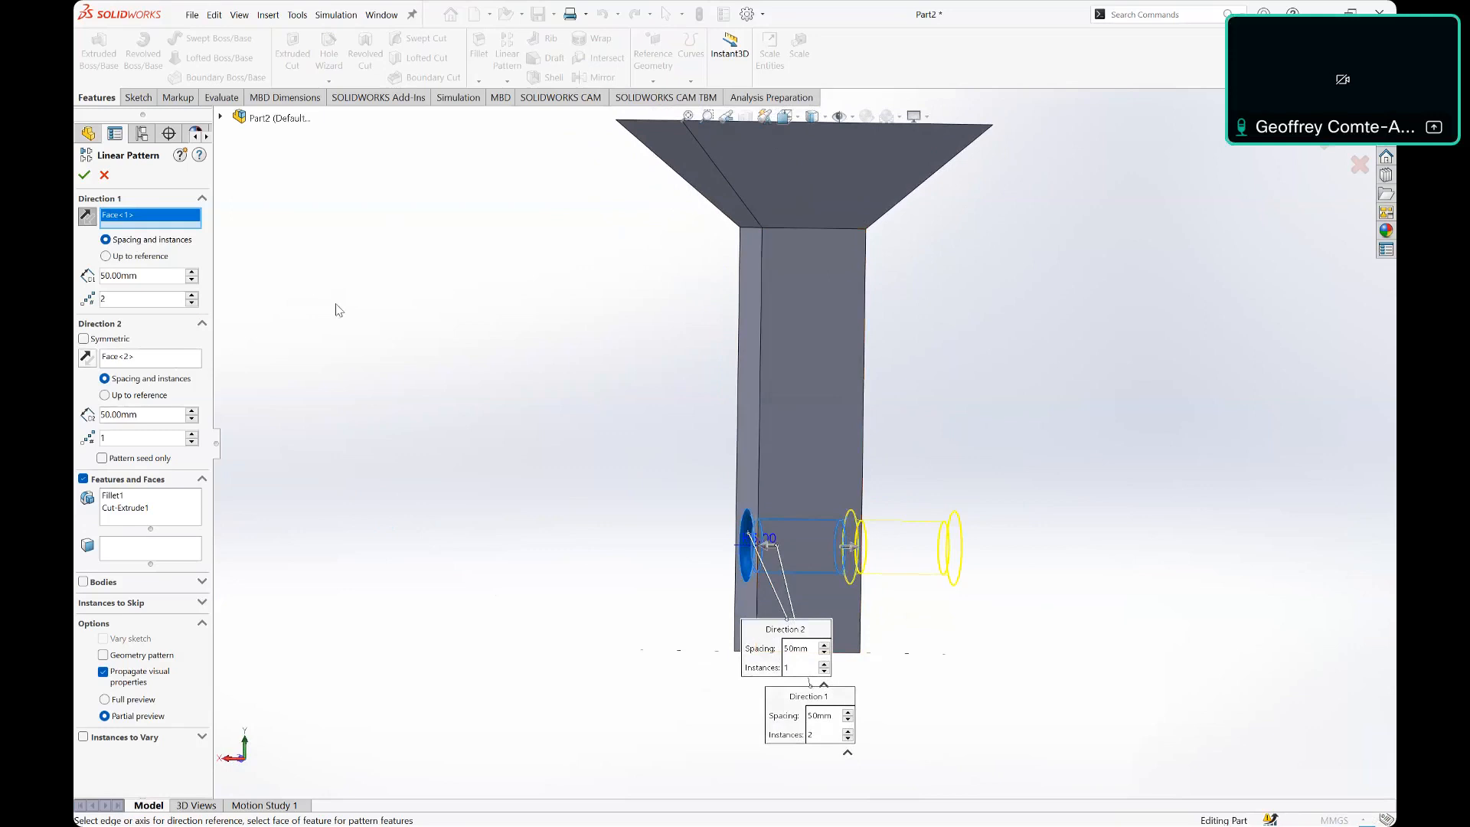
middle_drag(977, 433, 1036, 309)
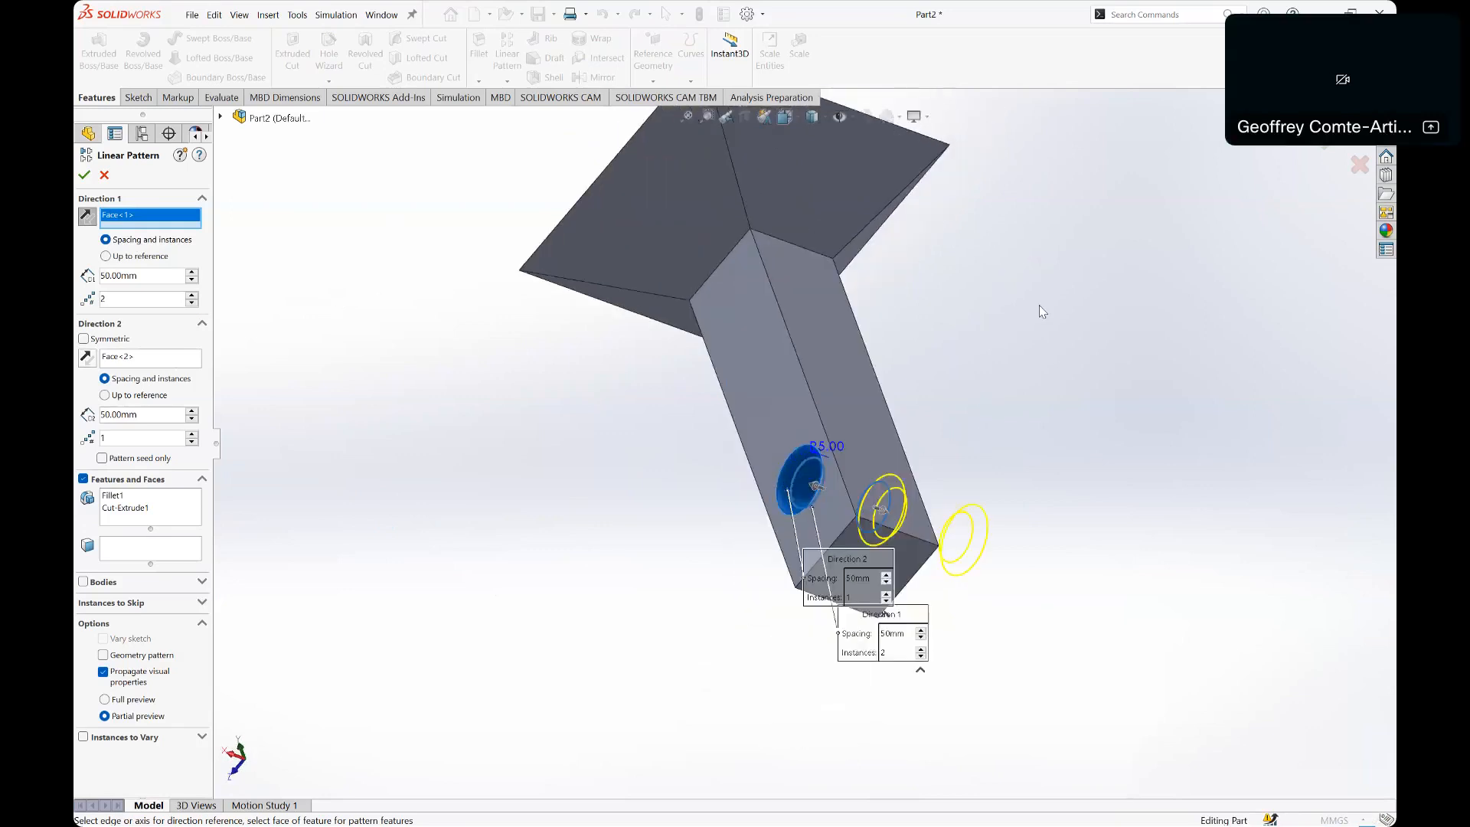
click(915, 570)
middle_drag(976, 540, 860, 284)
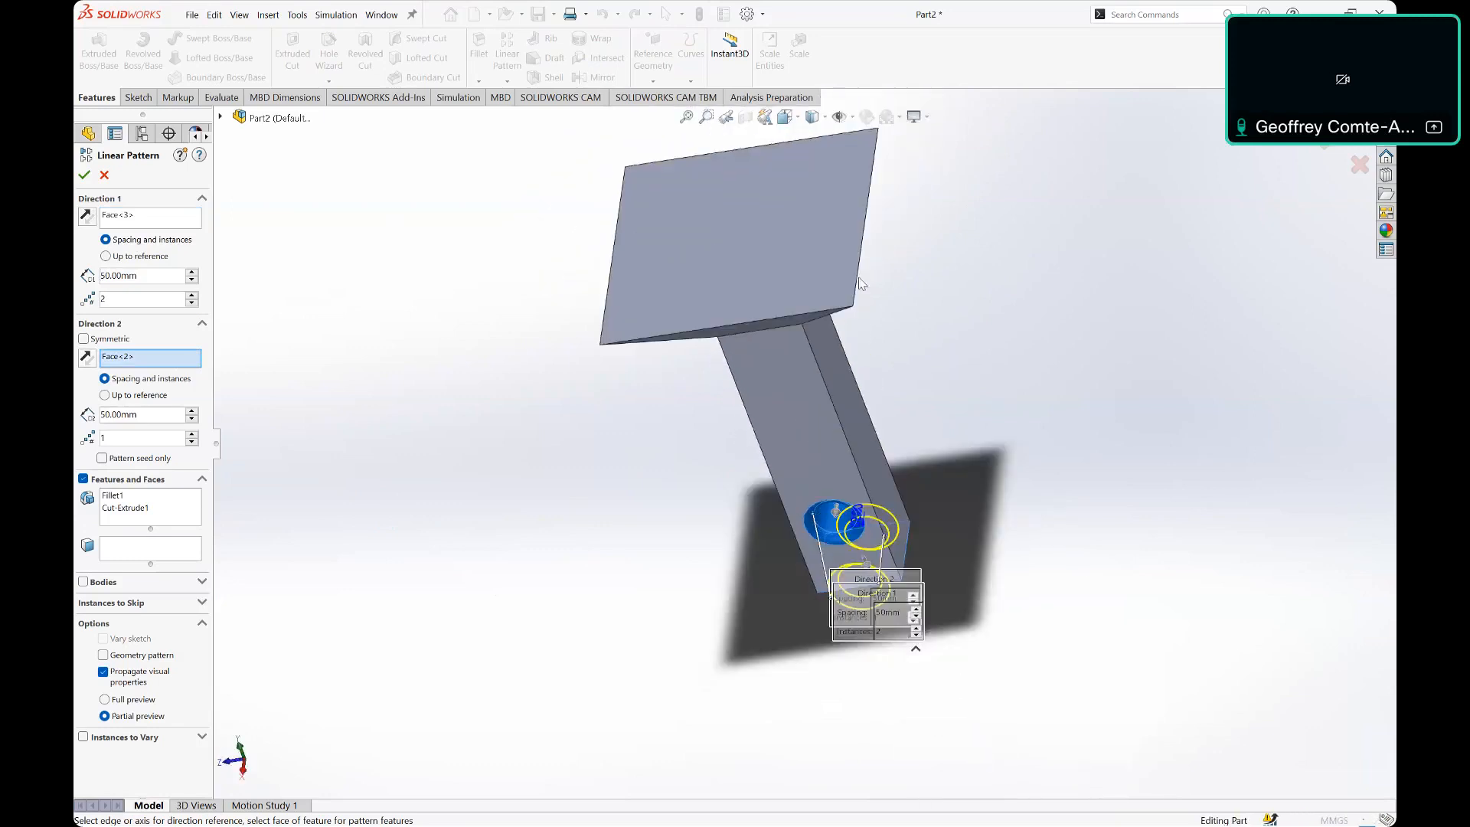
click(773, 247)
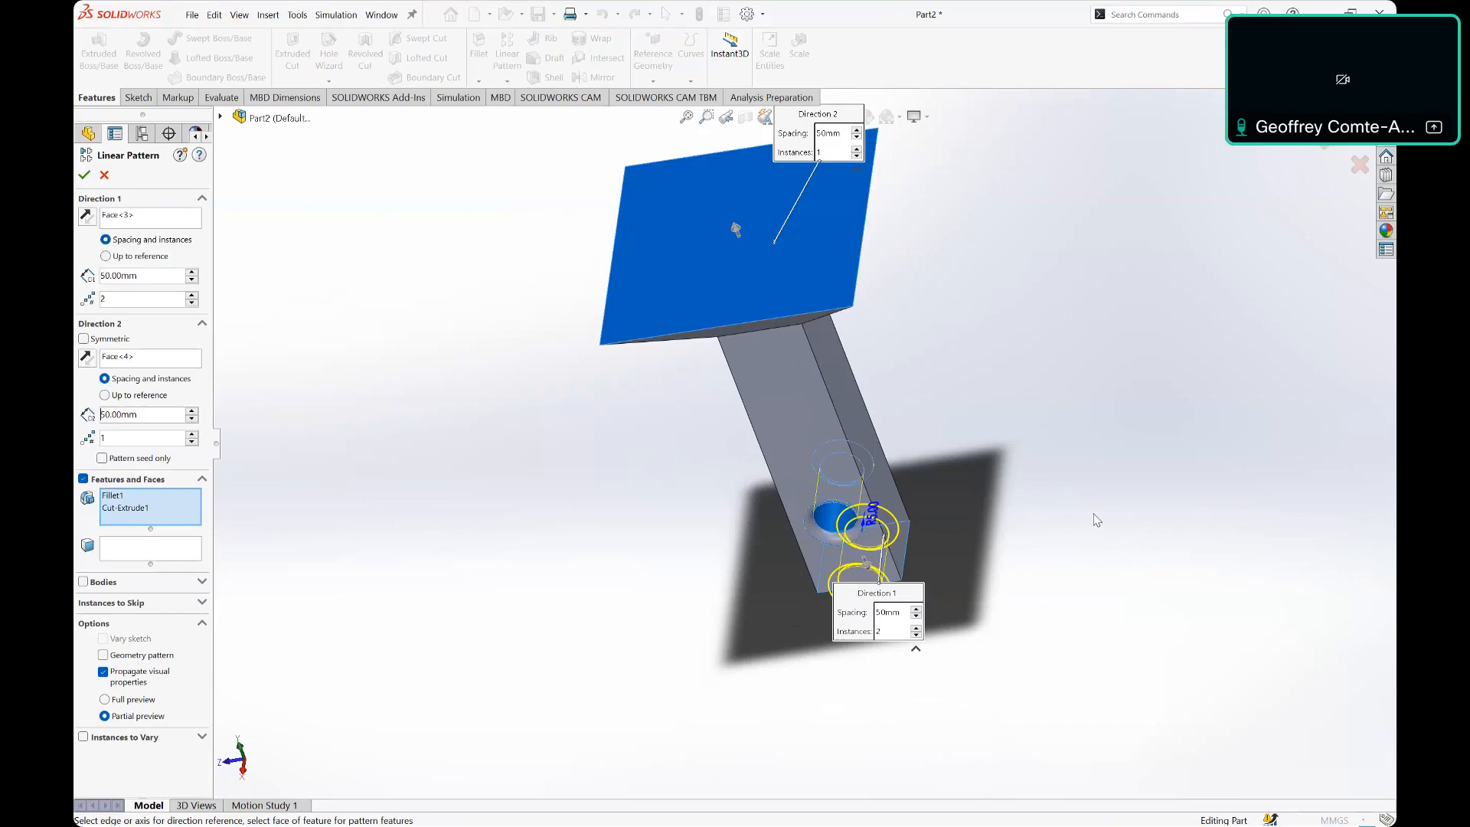
middle_drag(647, 519, 870, 582)
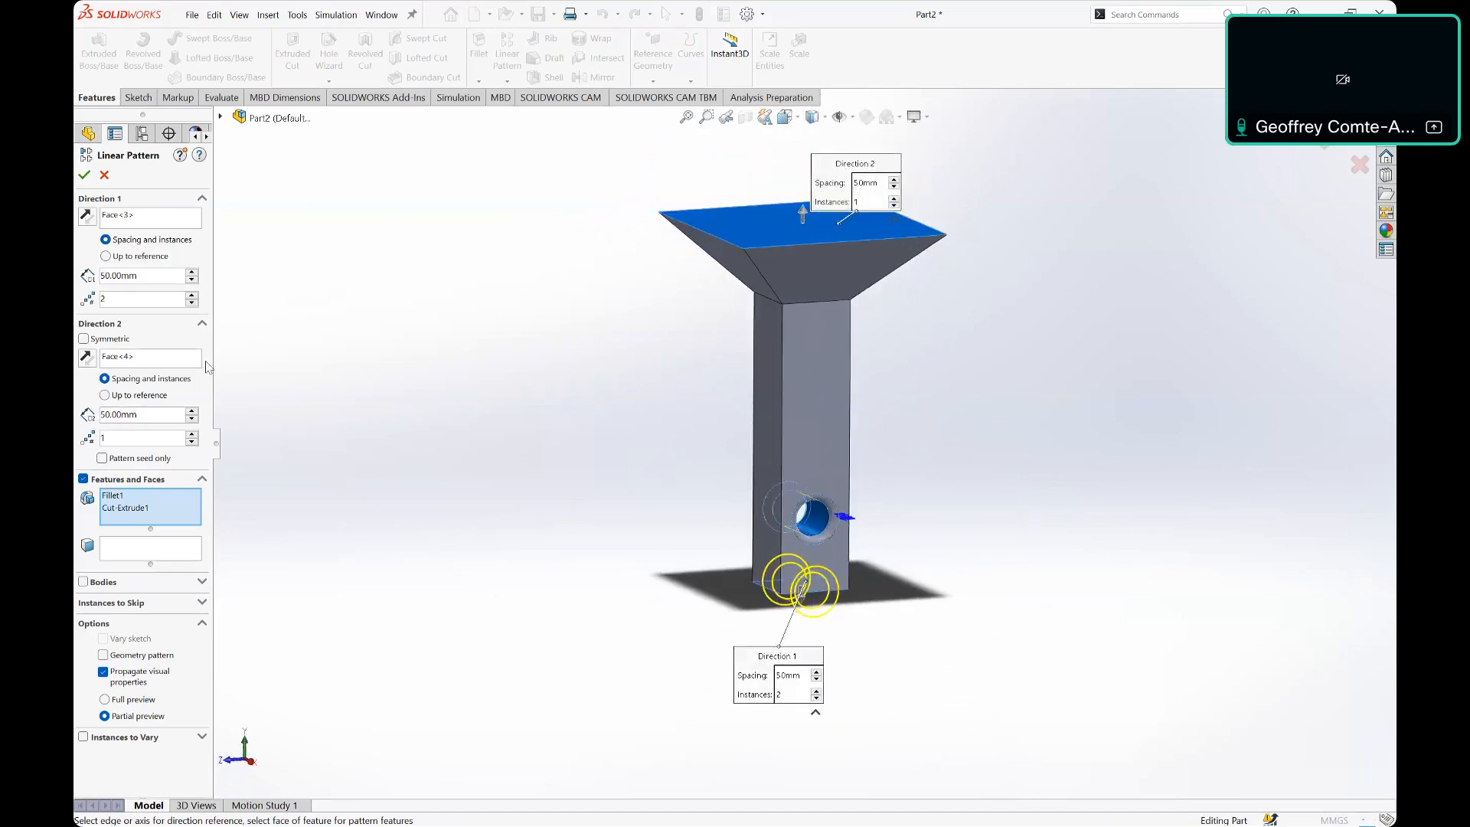
Step: Reverse the pattern's first direction so it runs up the shaft, with 100 mm spacing and 2 instances
click(86, 218)
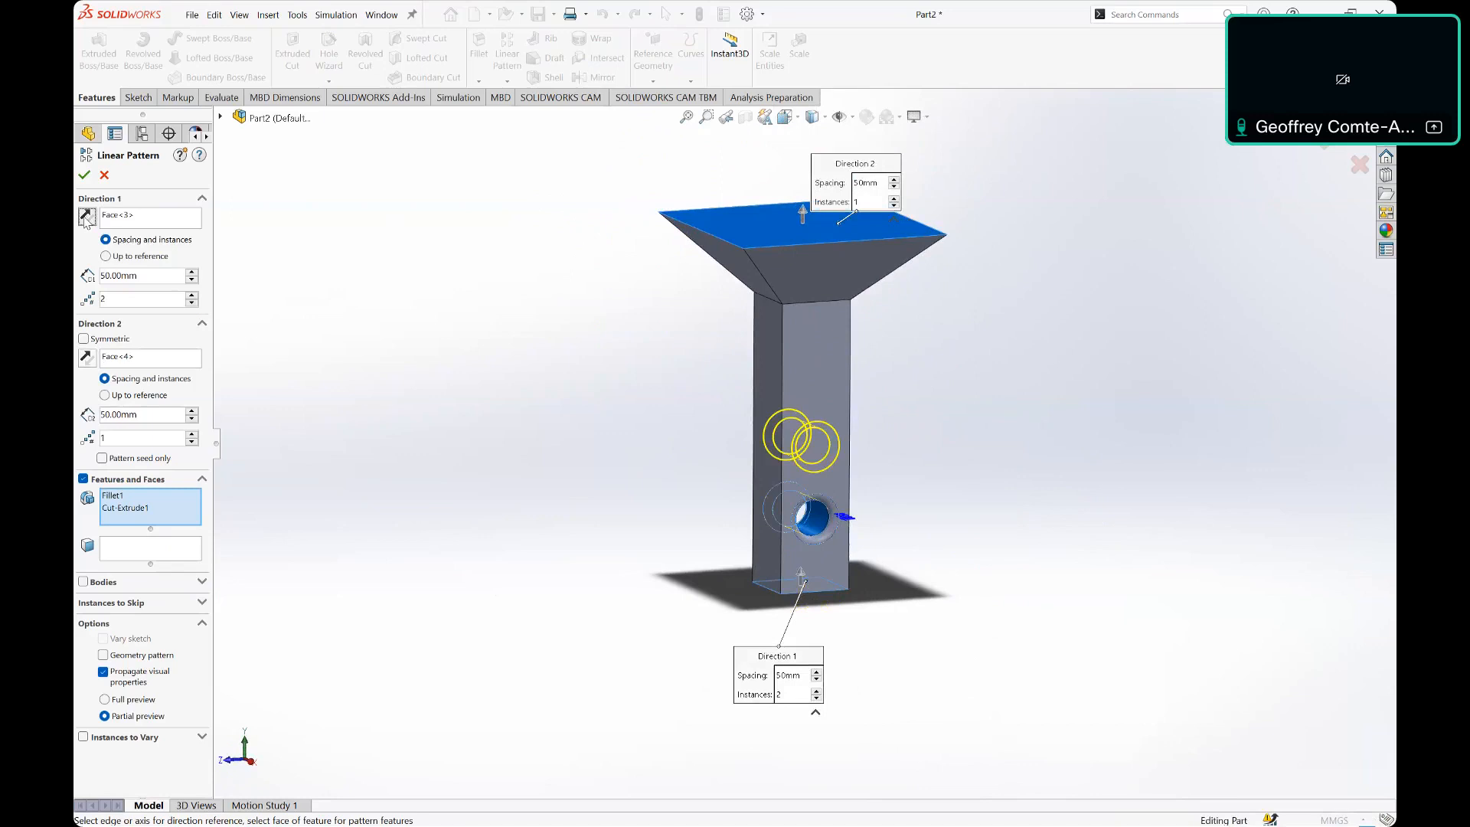
click(85, 217)
click(87, 216)
drag(137, 276, 91, 277)
text(100)
key(Return)
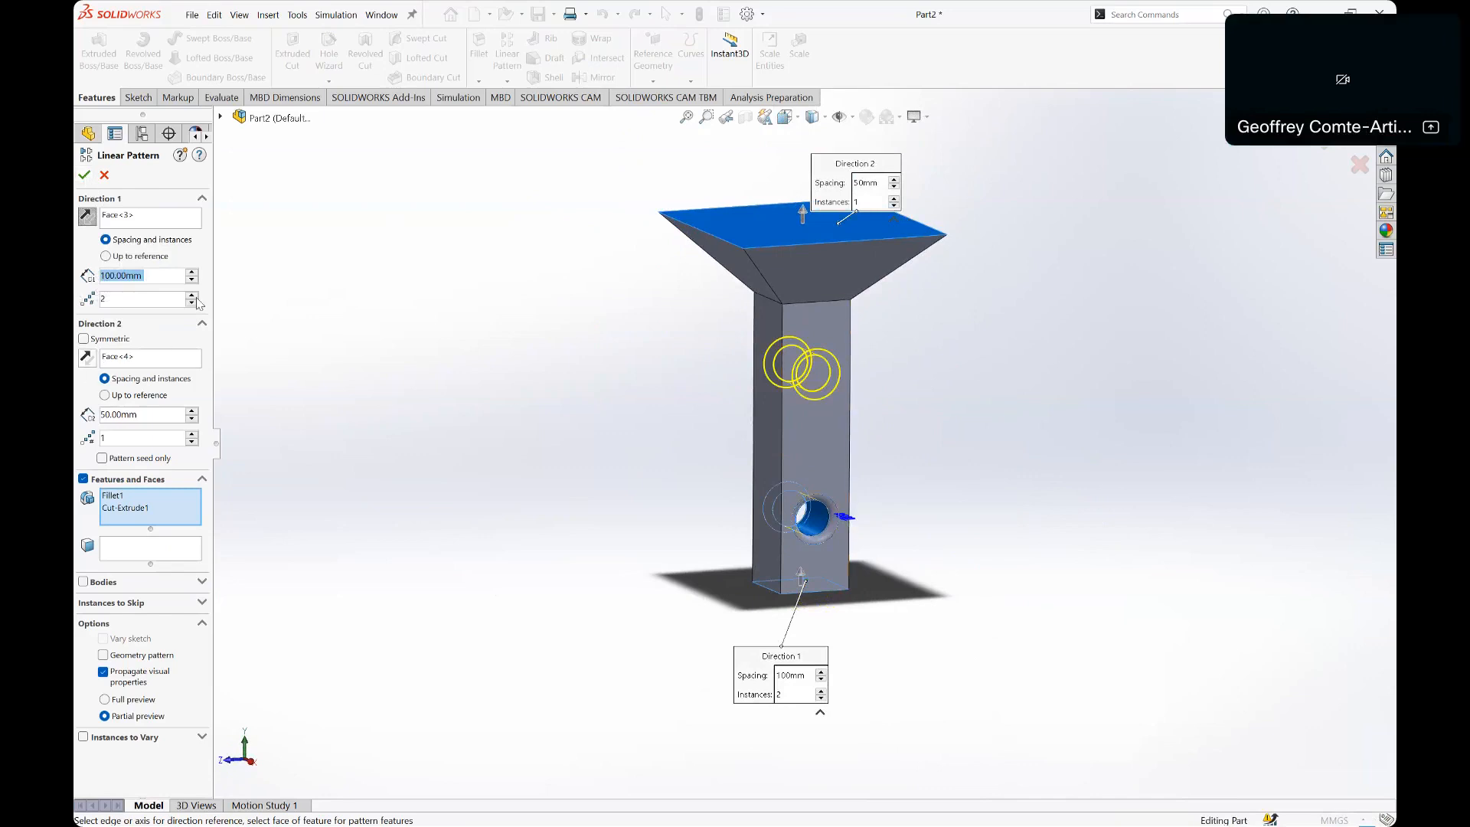
click(195, 296)
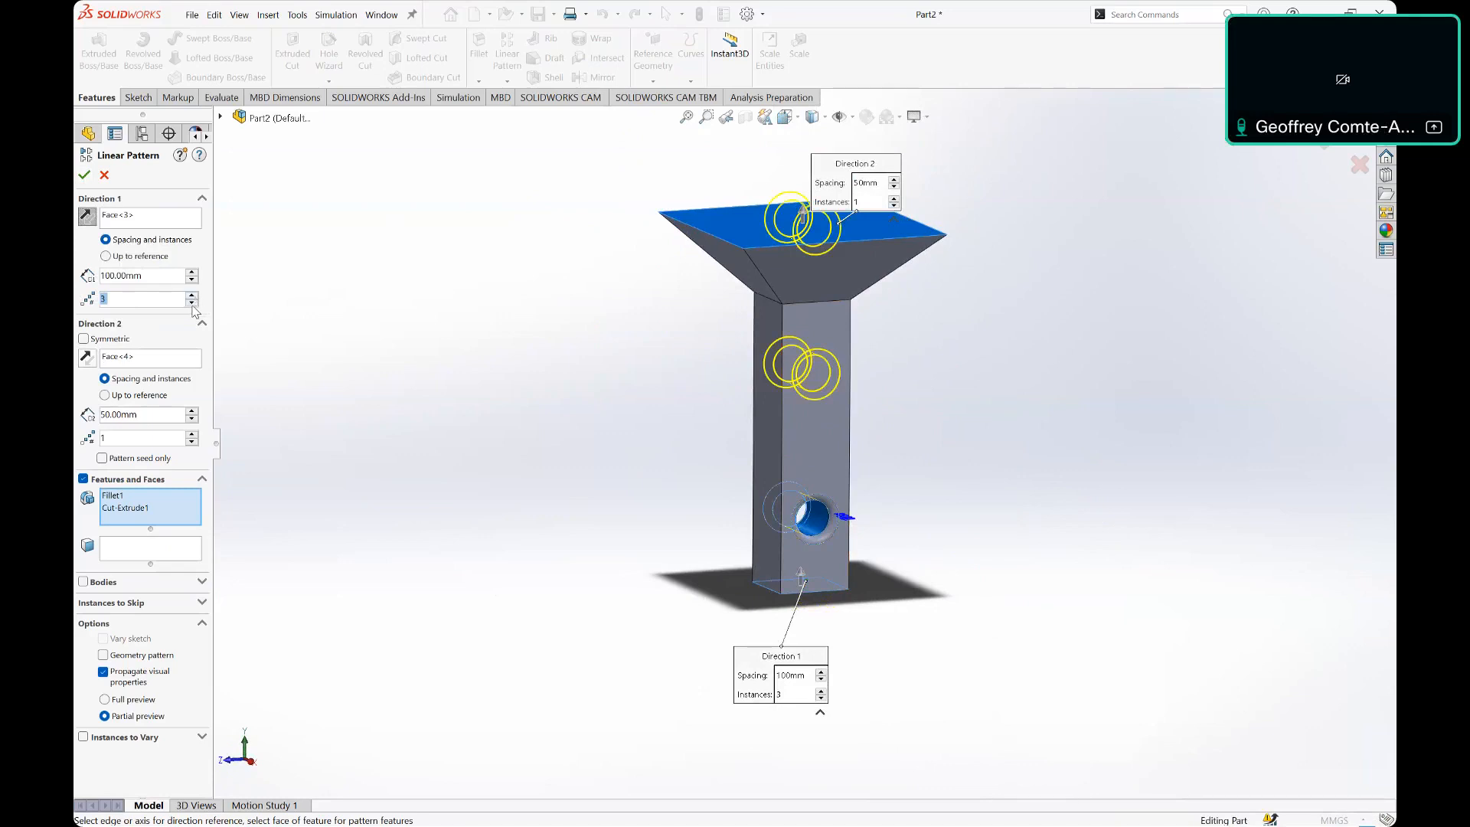
click(192, 304)
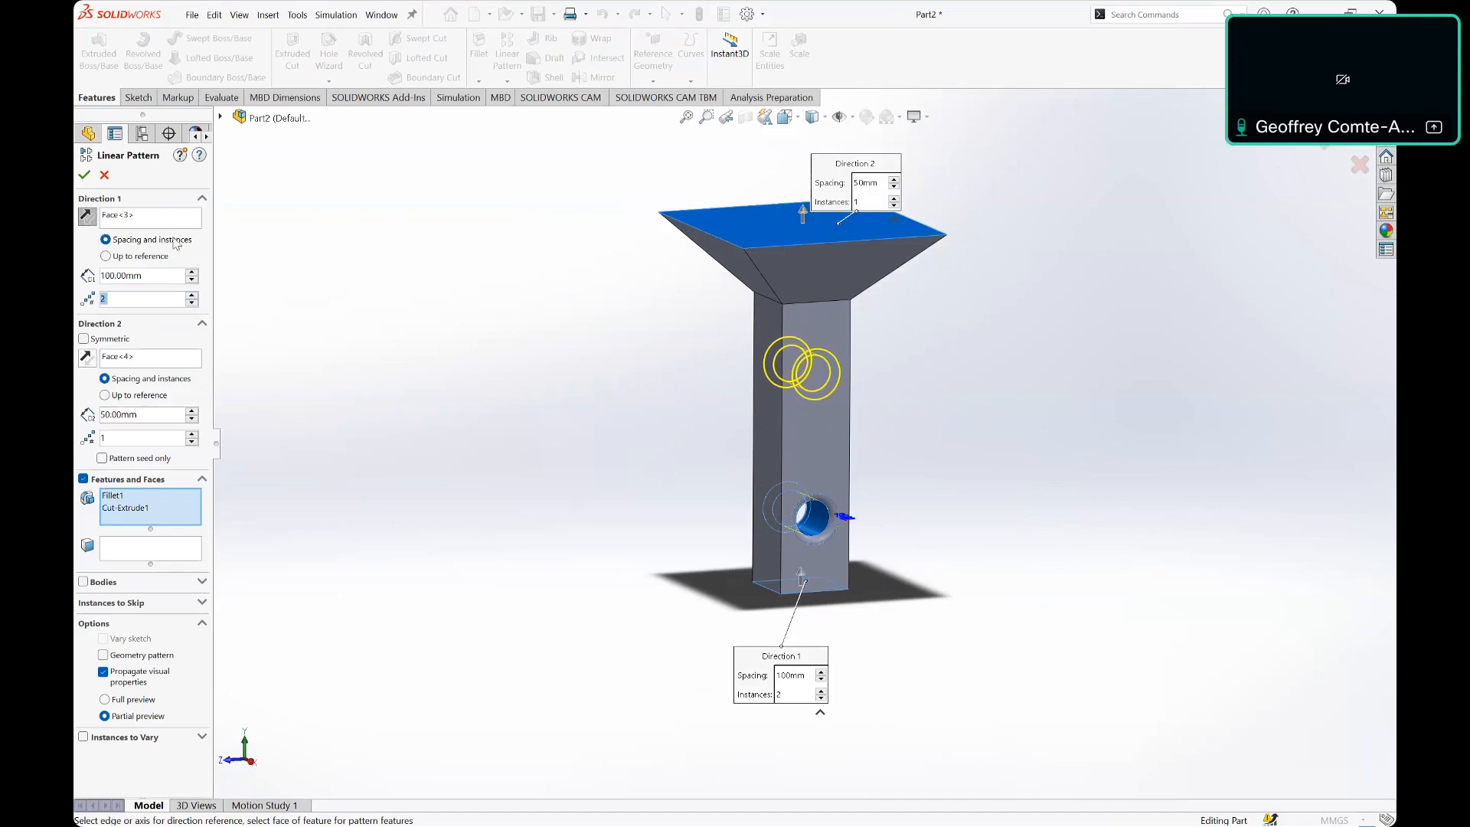
Step: Try the pattern's second direction reversed, symmetric, and along the shaft's side face
click(88, 358)
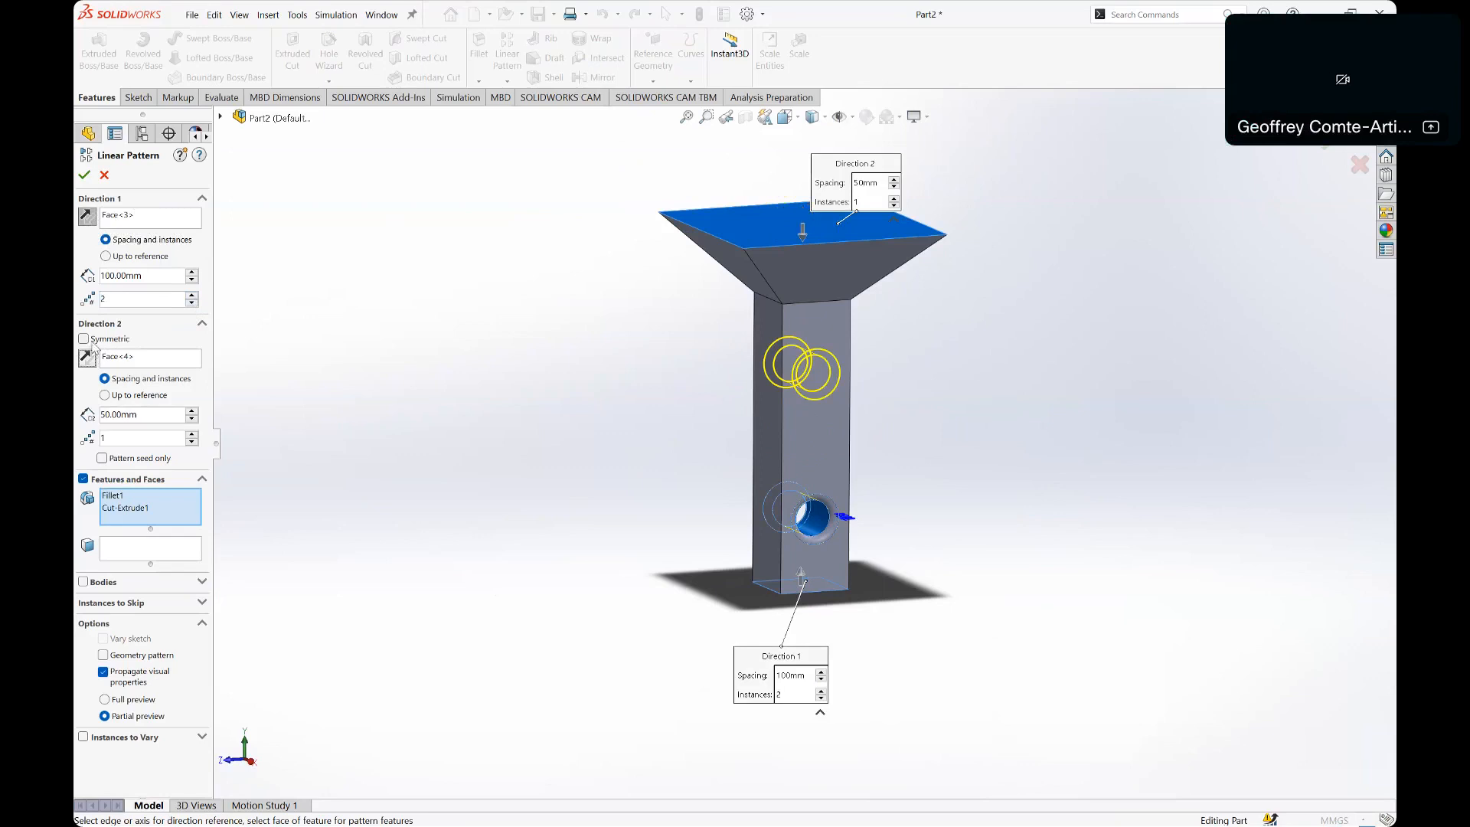
click(83, 339)
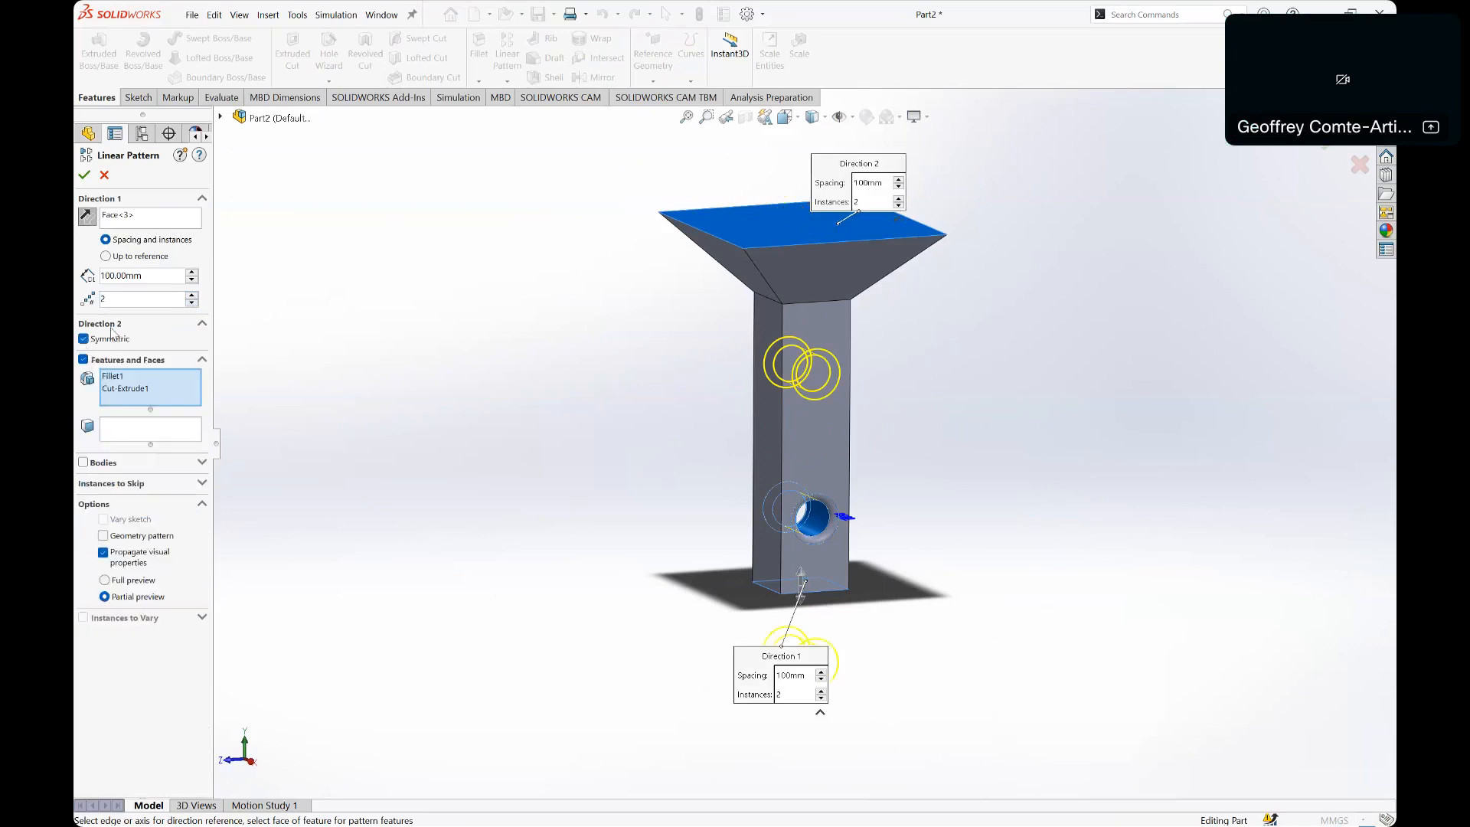
middle_drag(938, 441, 796, 372)
click(831, 425)
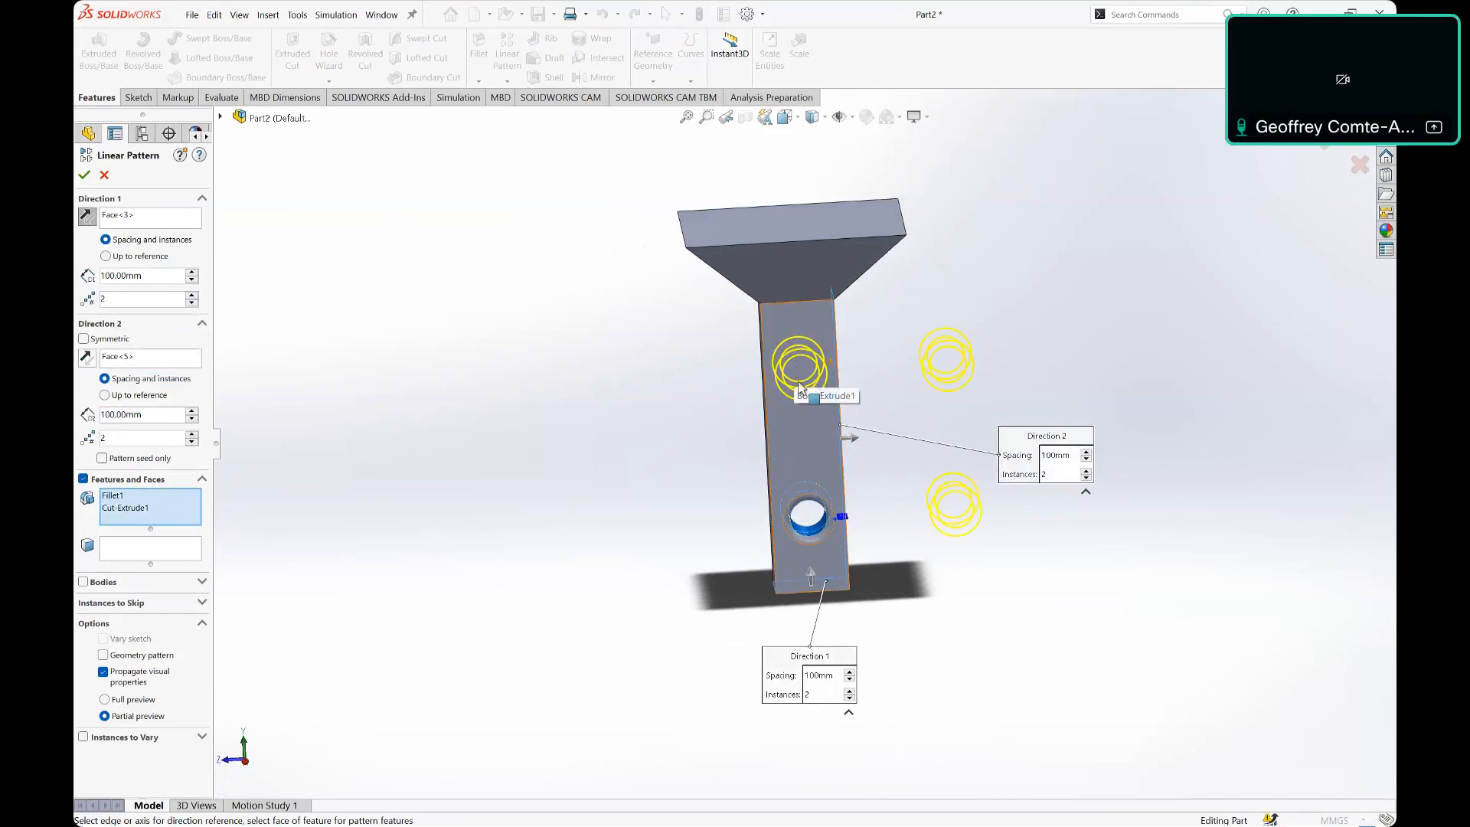
Step: Remove both direction references and define the first direction by the head's top face instead
click(125, 360)
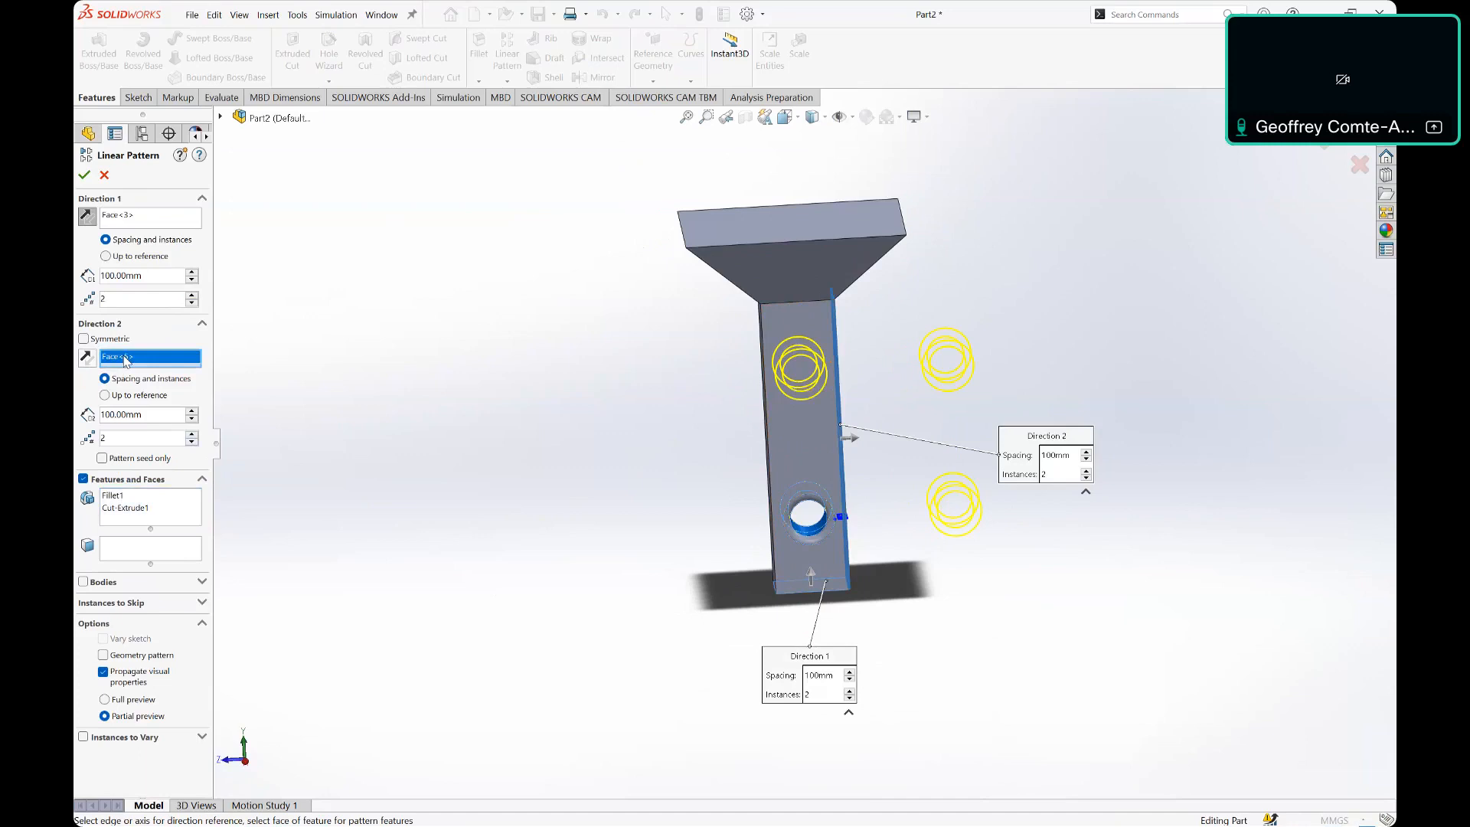
key(Delete)
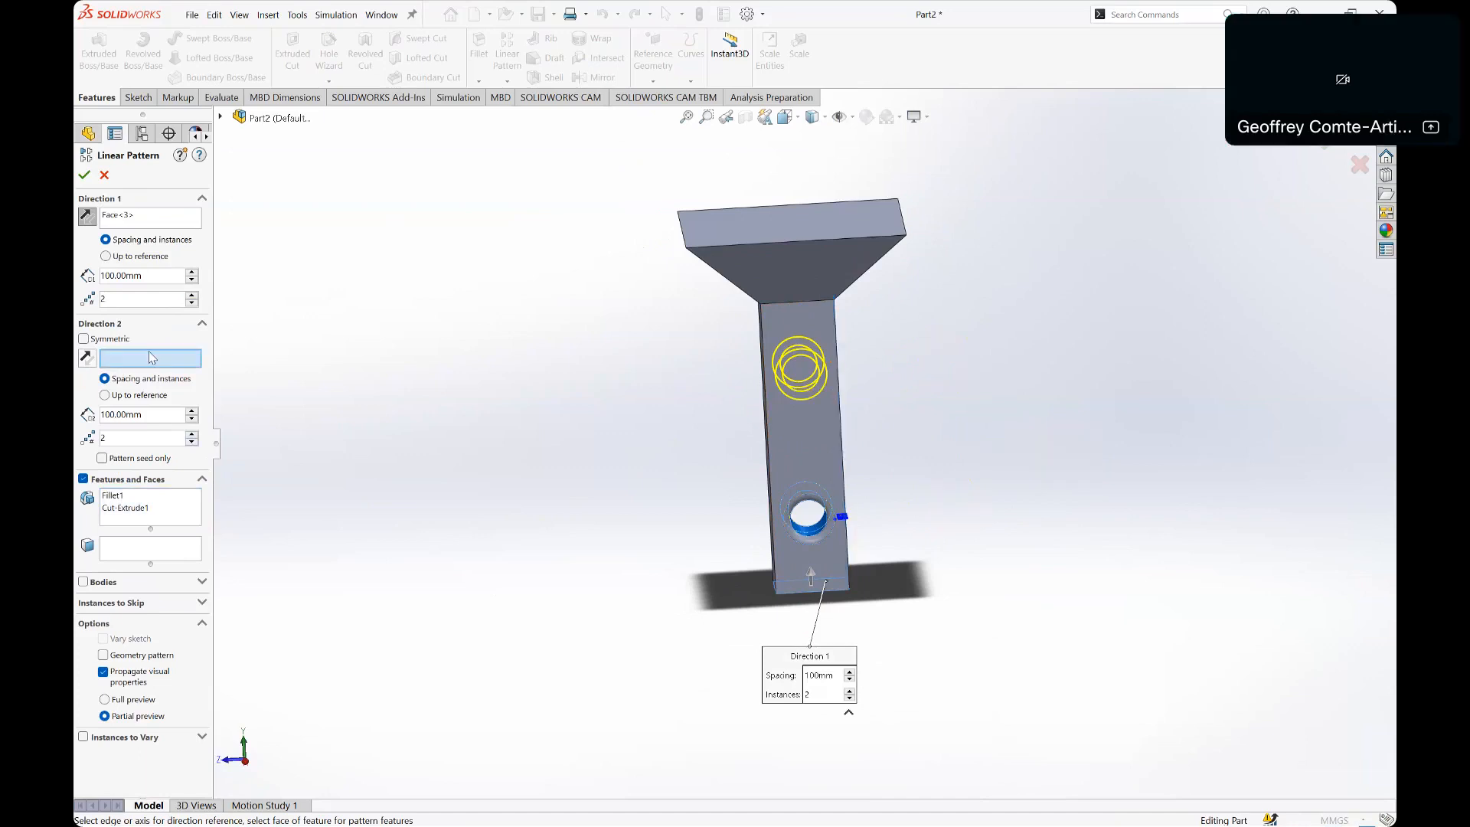
click(128, 217)
key(Delete)
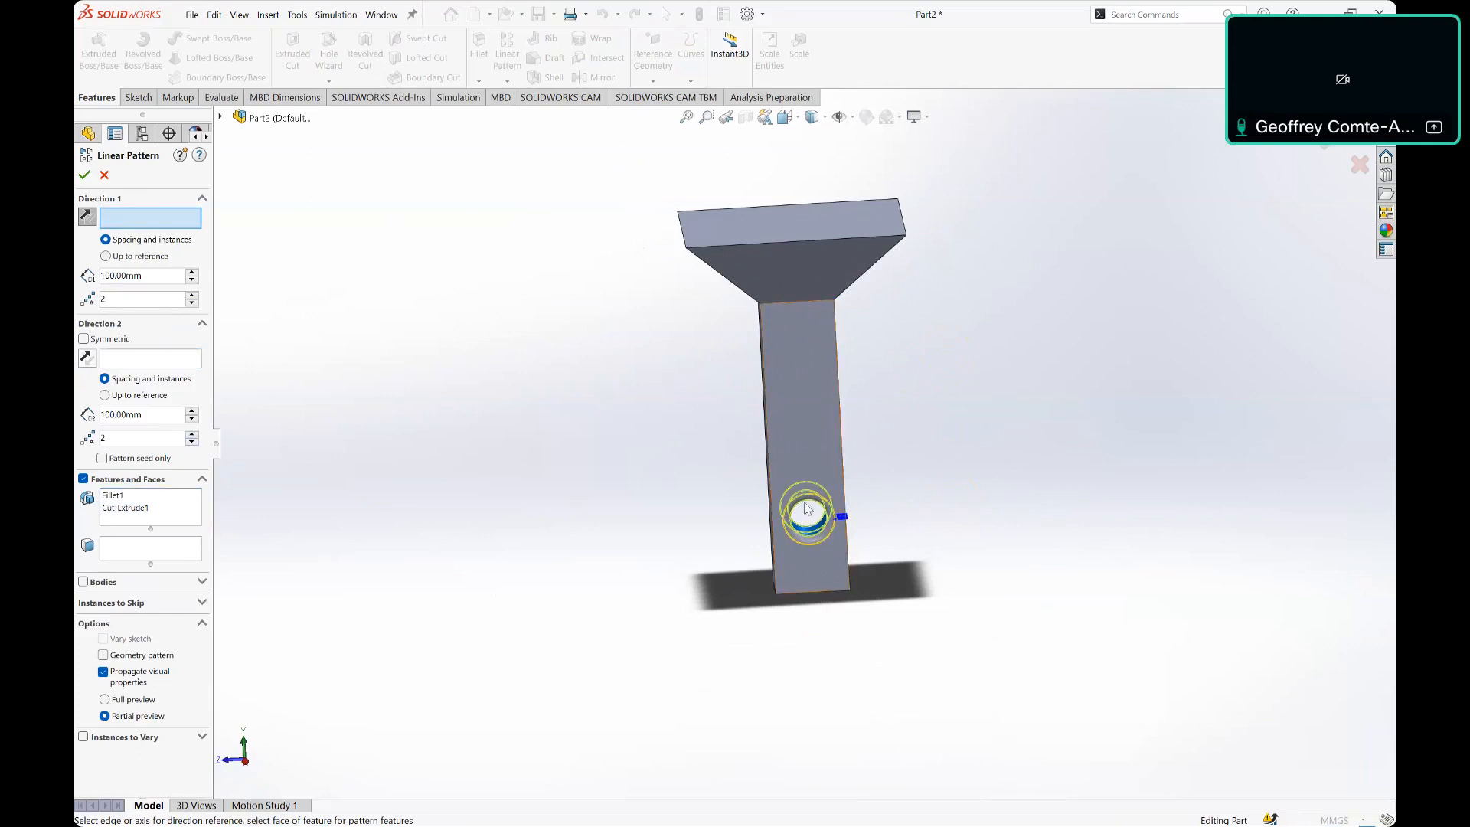
click(847, 222)
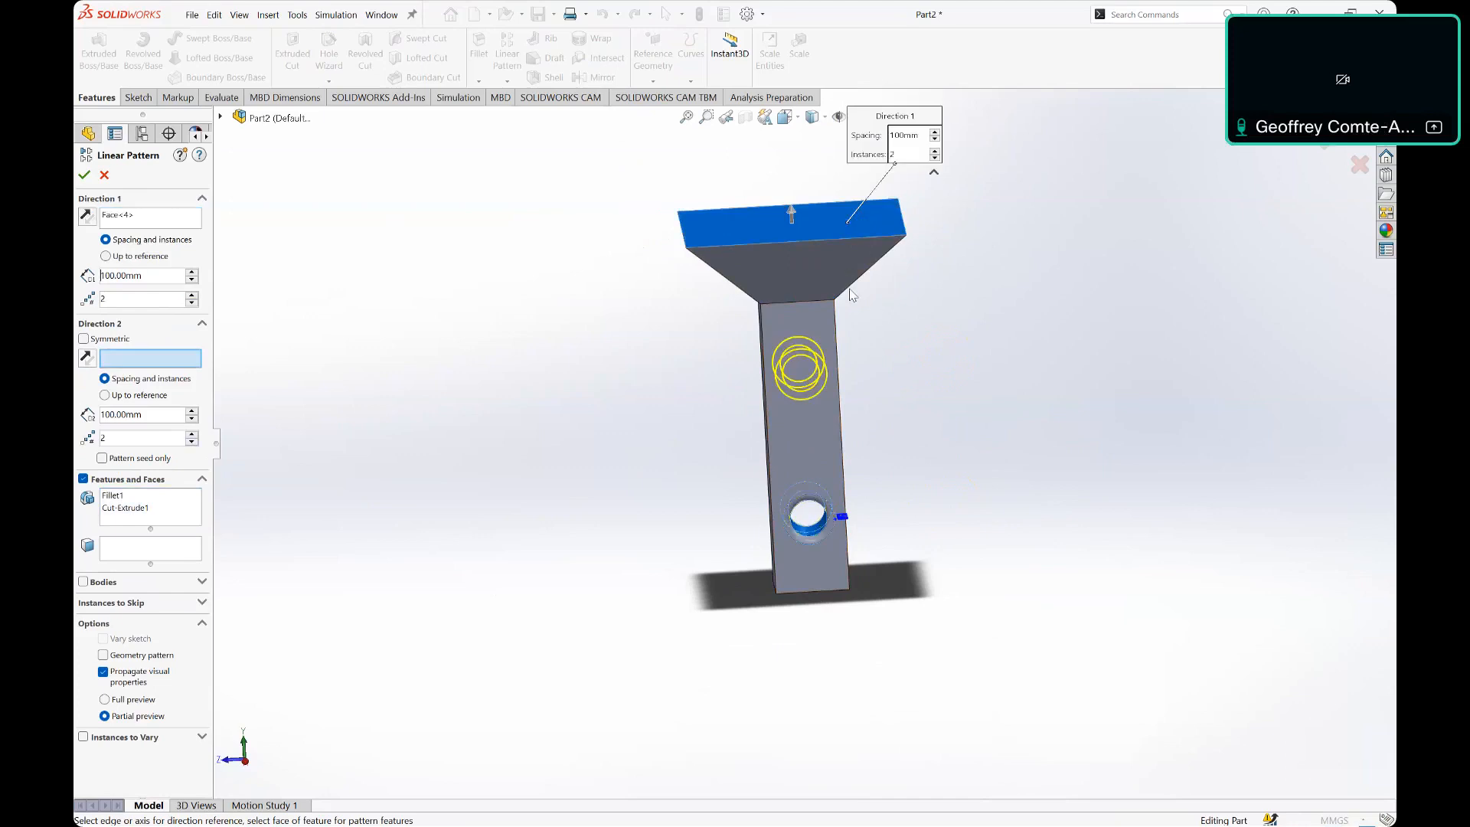
Step: Keep the first direction pointing up the shaft with 2 instances and create the linear pattern
middle_drag(916, 573, 936, 542)
click(87, 217)
click(86, 218)
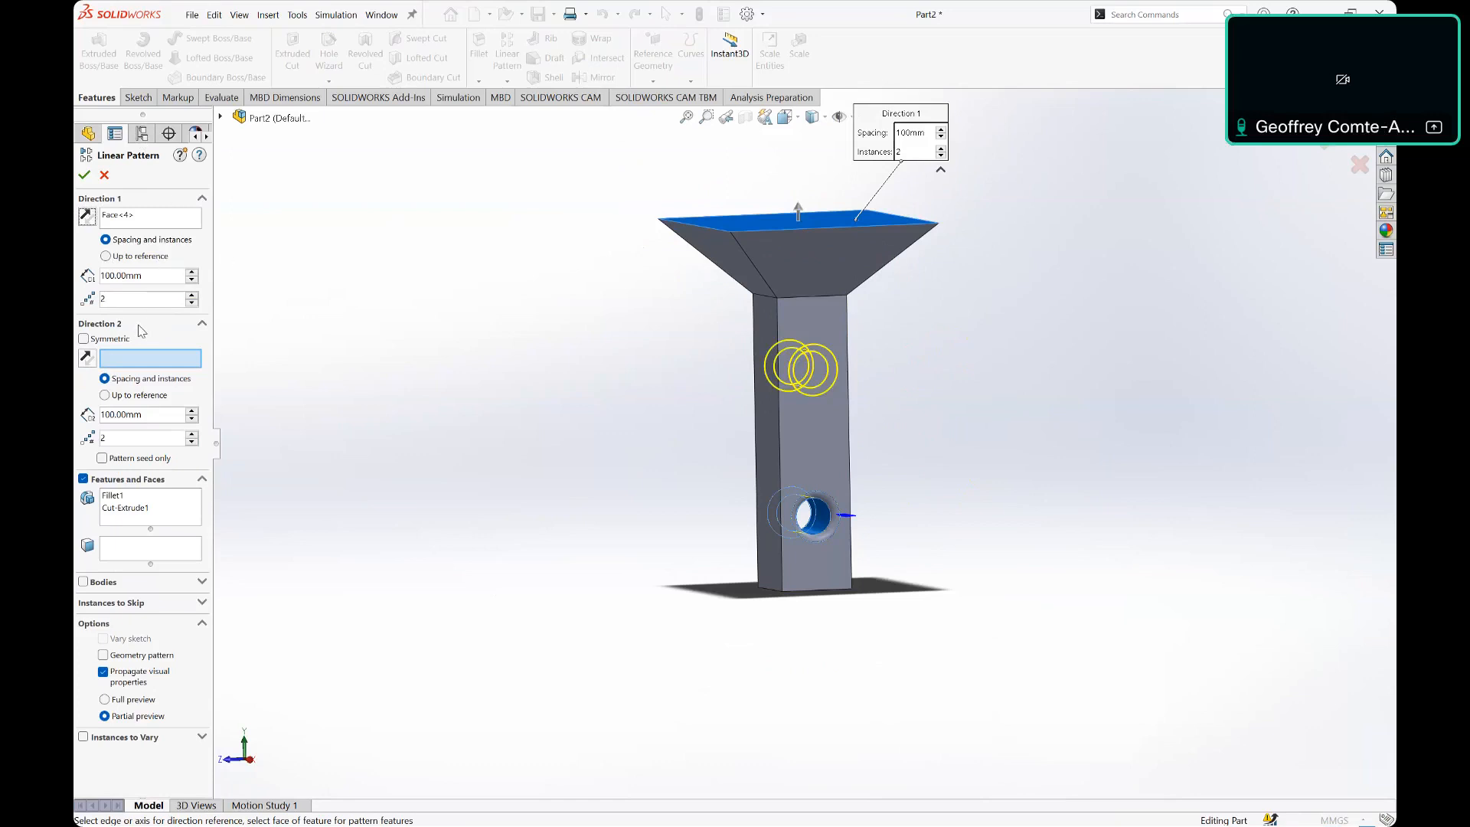
click(192, 296)
click(192, 303)
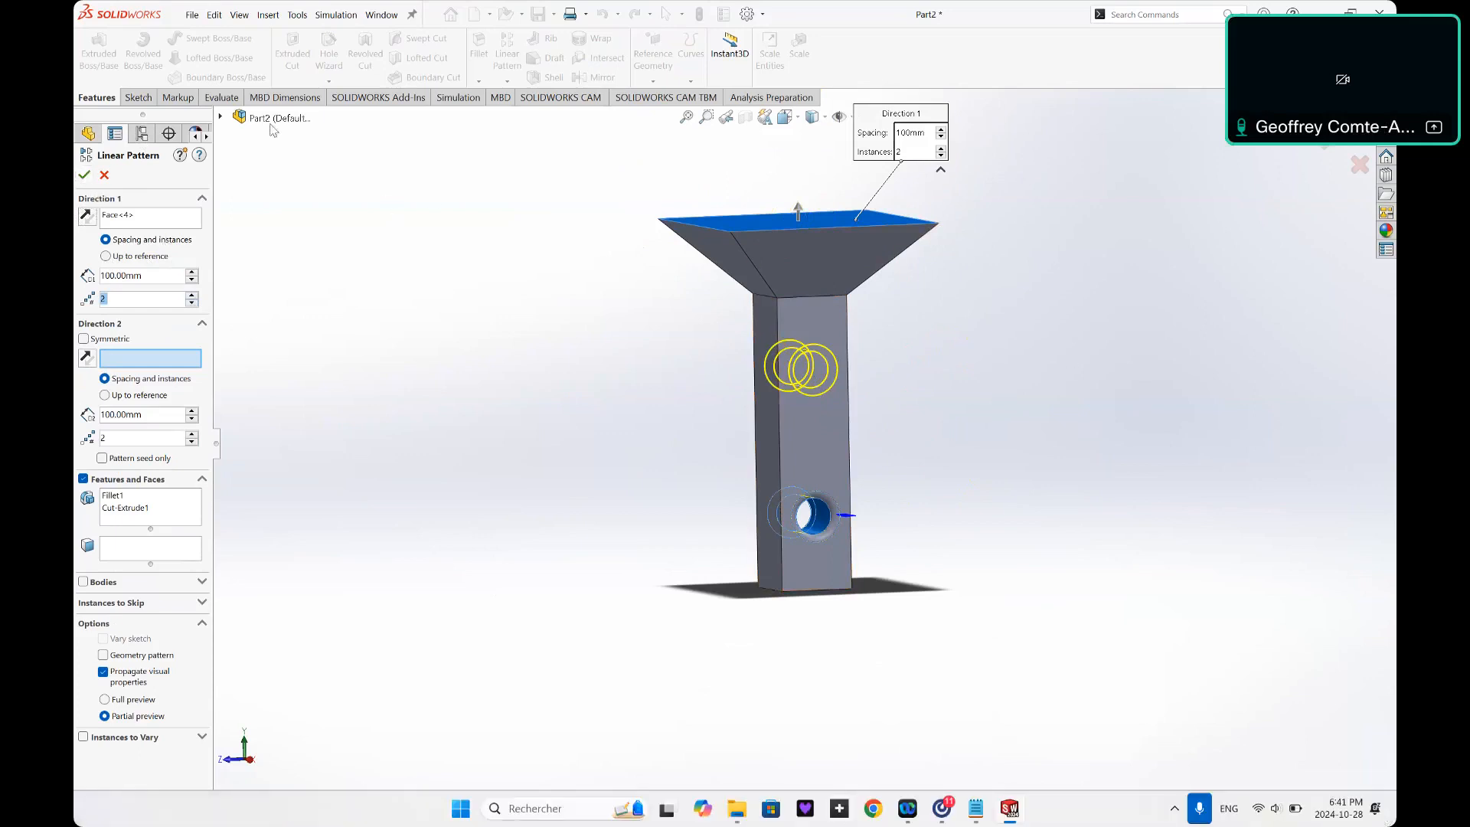
click(84, 176)
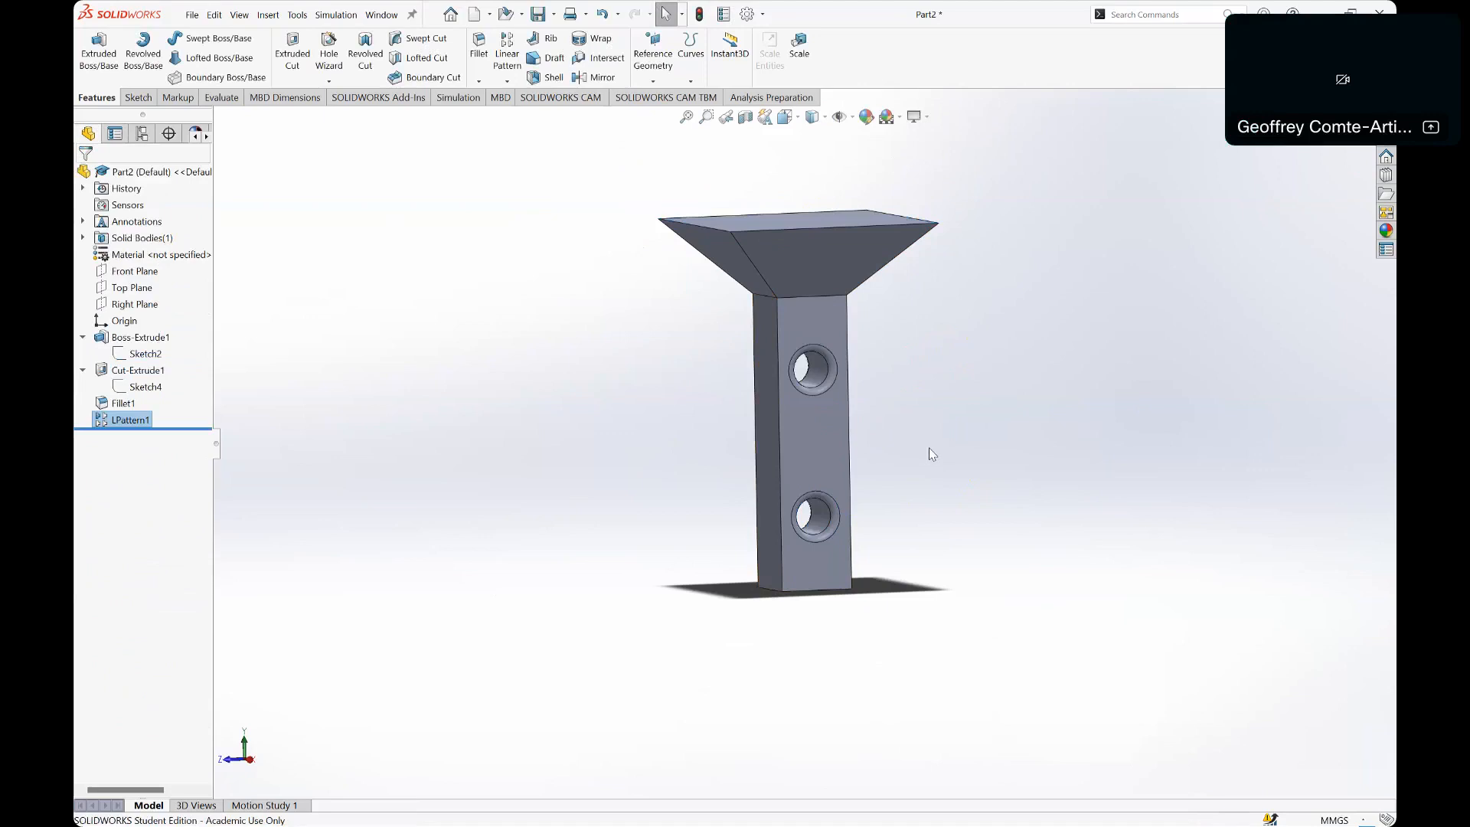
Step: Reopen the linear pattern's definition, review its number of instances, and close it
right_click(122, 422)
click(114, 423)
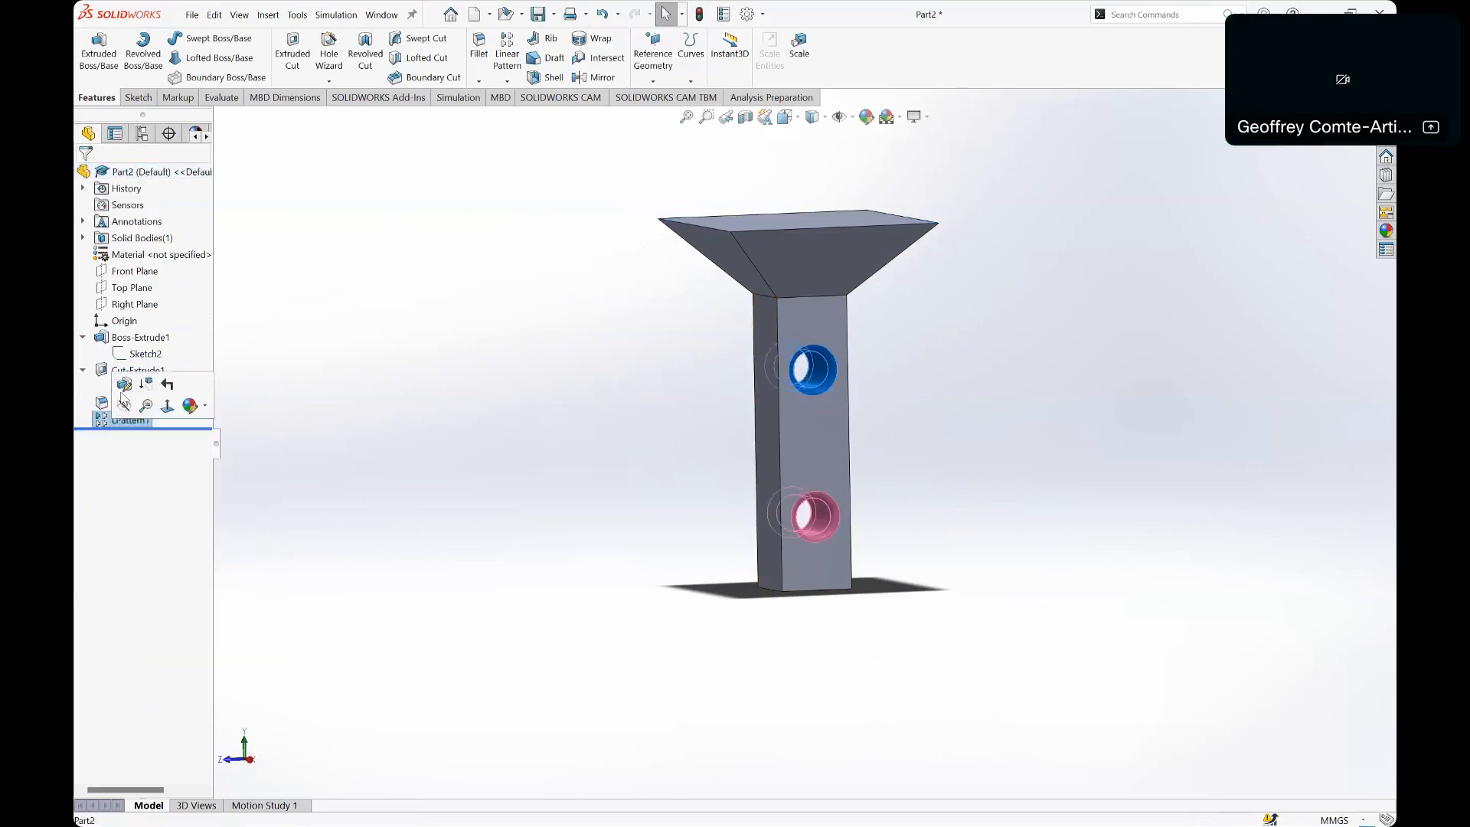
click(125, 388)
right_click(123, 420)
click(130, 377)
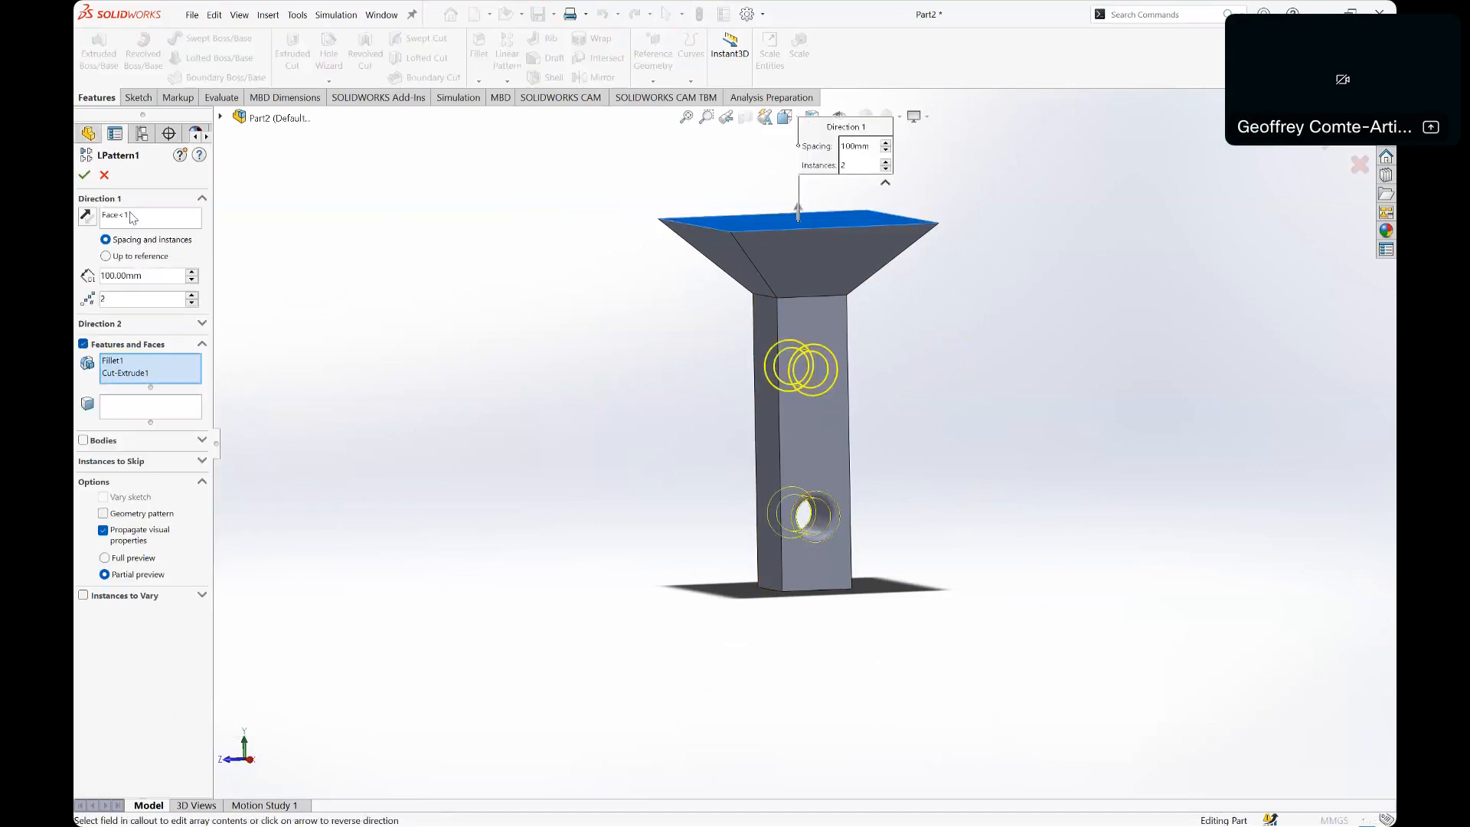
drag(100, 301, 121, 302)
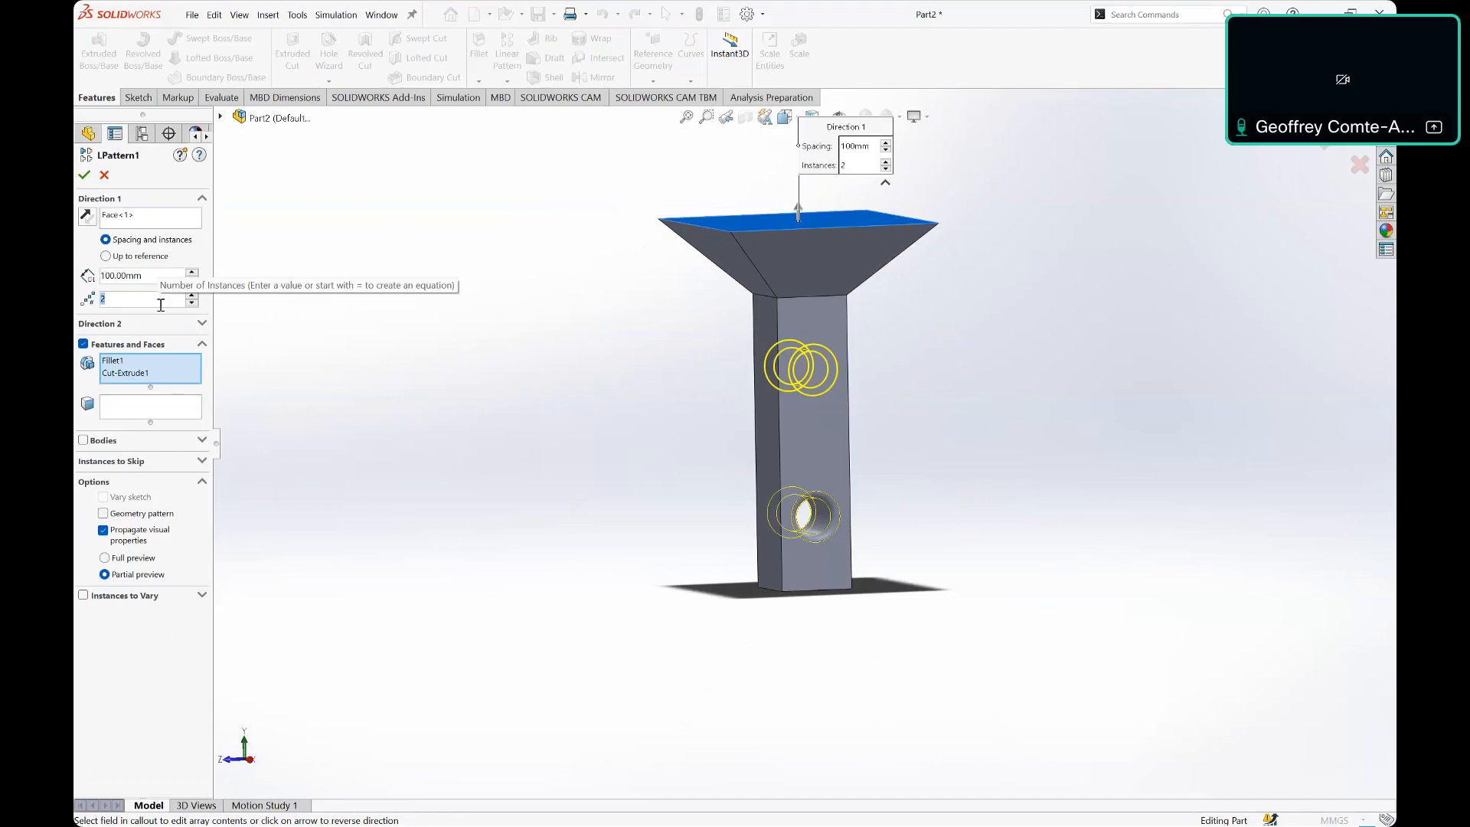
click(84, 176)
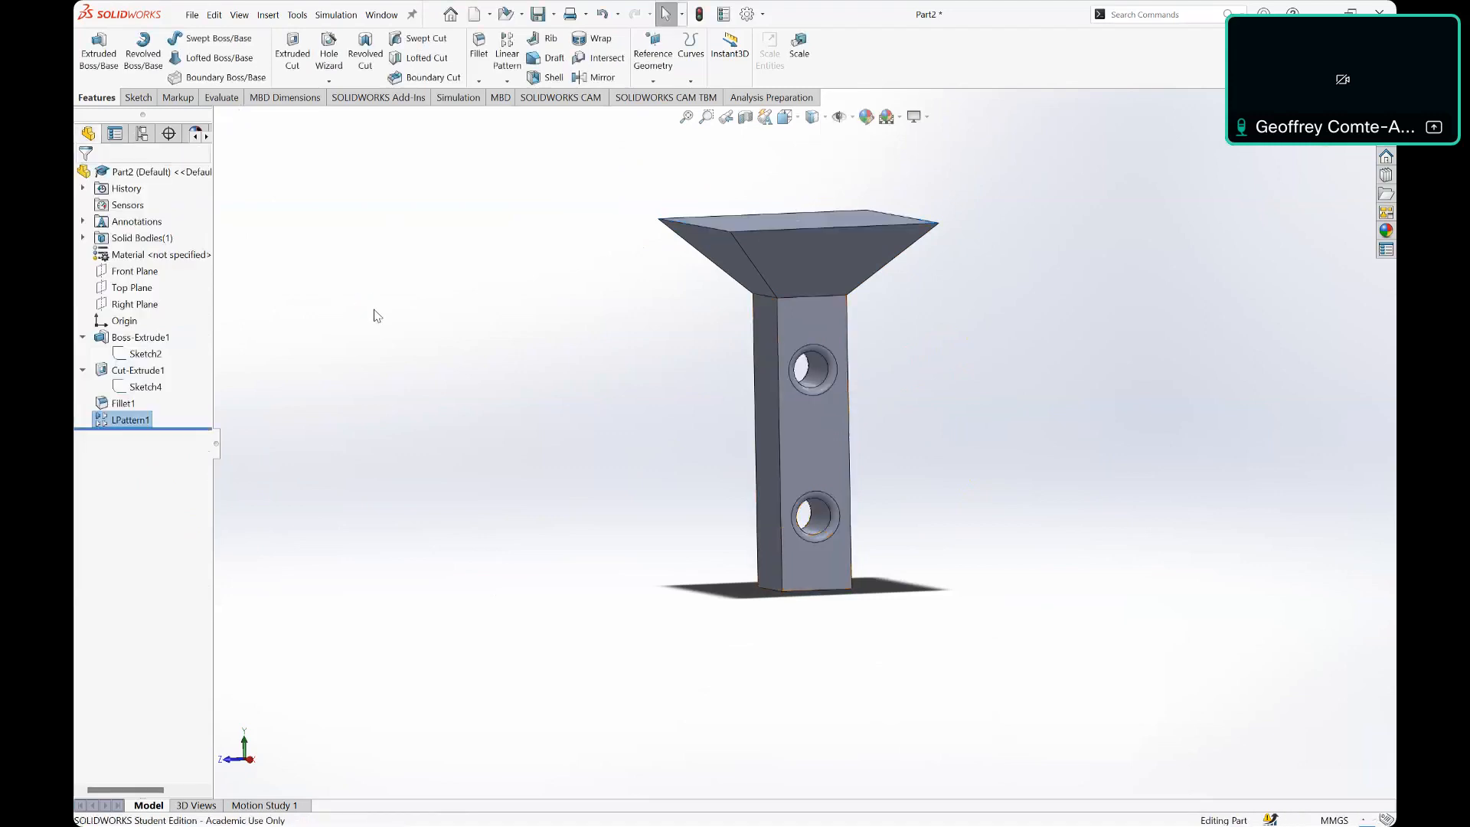
Step: Switch to the reference part Part1 and examine the ring on its head and the Revolve1 feature behind it
middle_drag(613, 339, 625, 368)
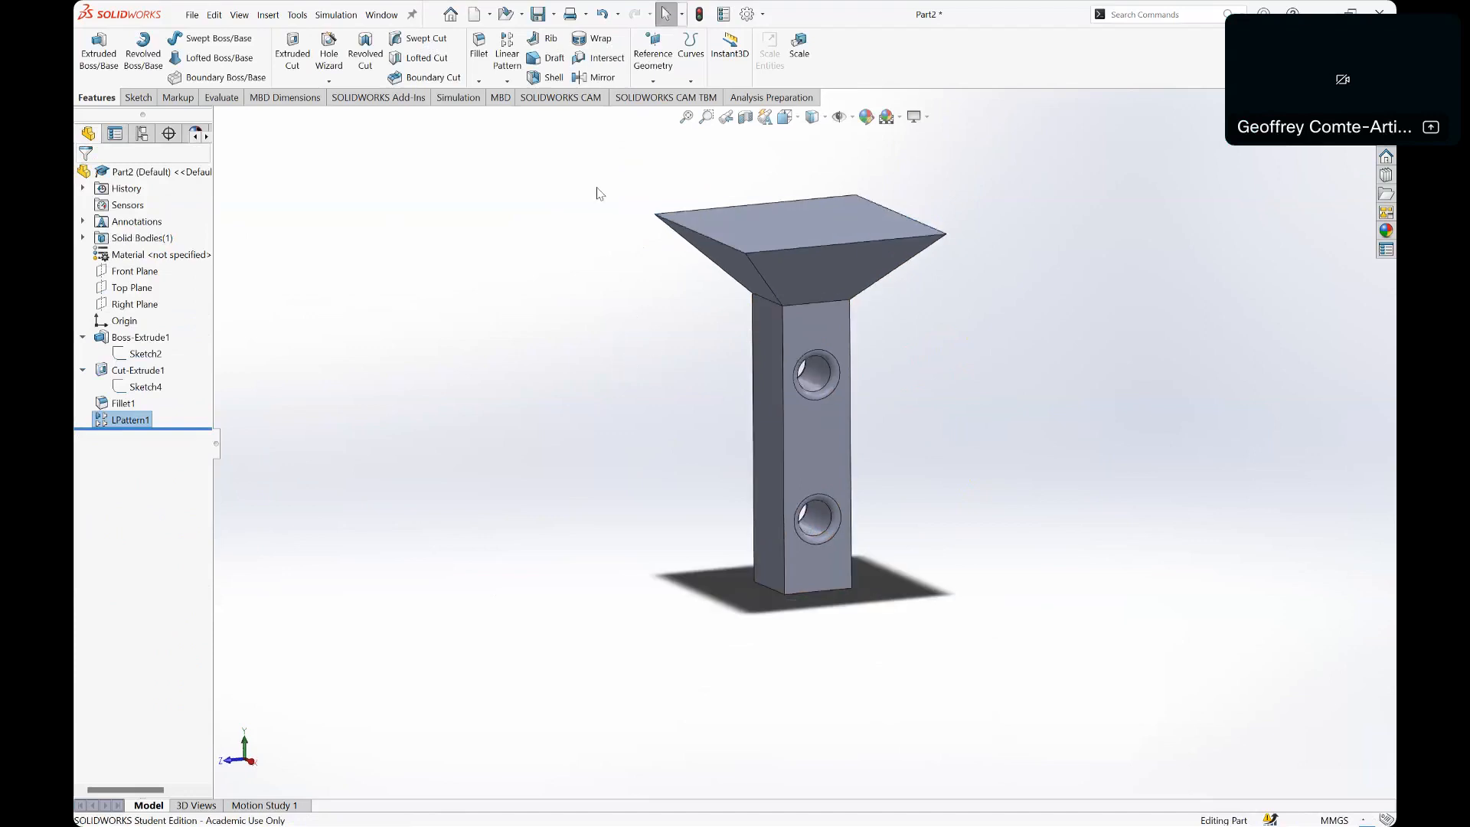
key(alt+Tab)
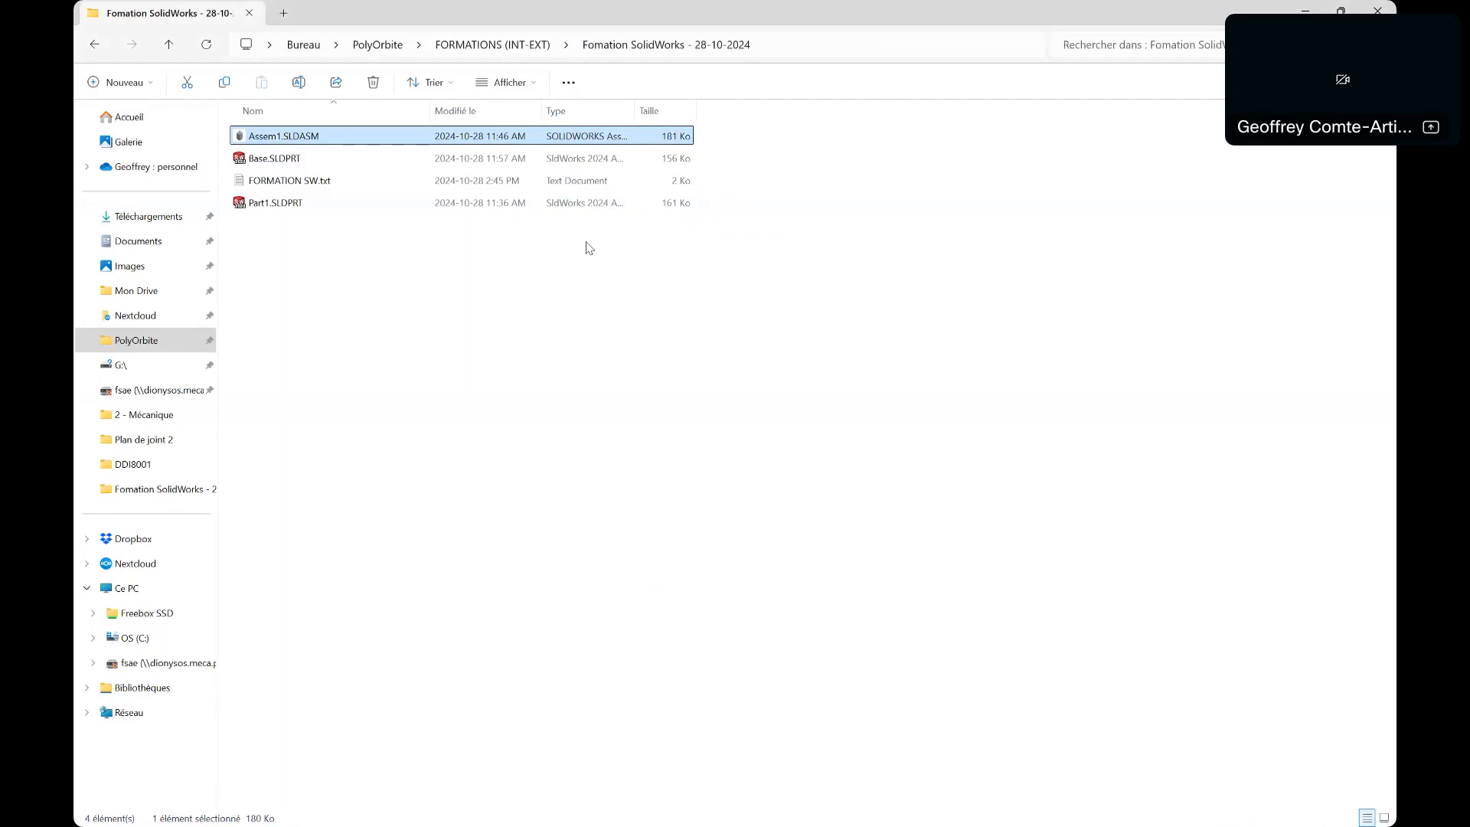
key(alt+Tab)
click(849, 261)
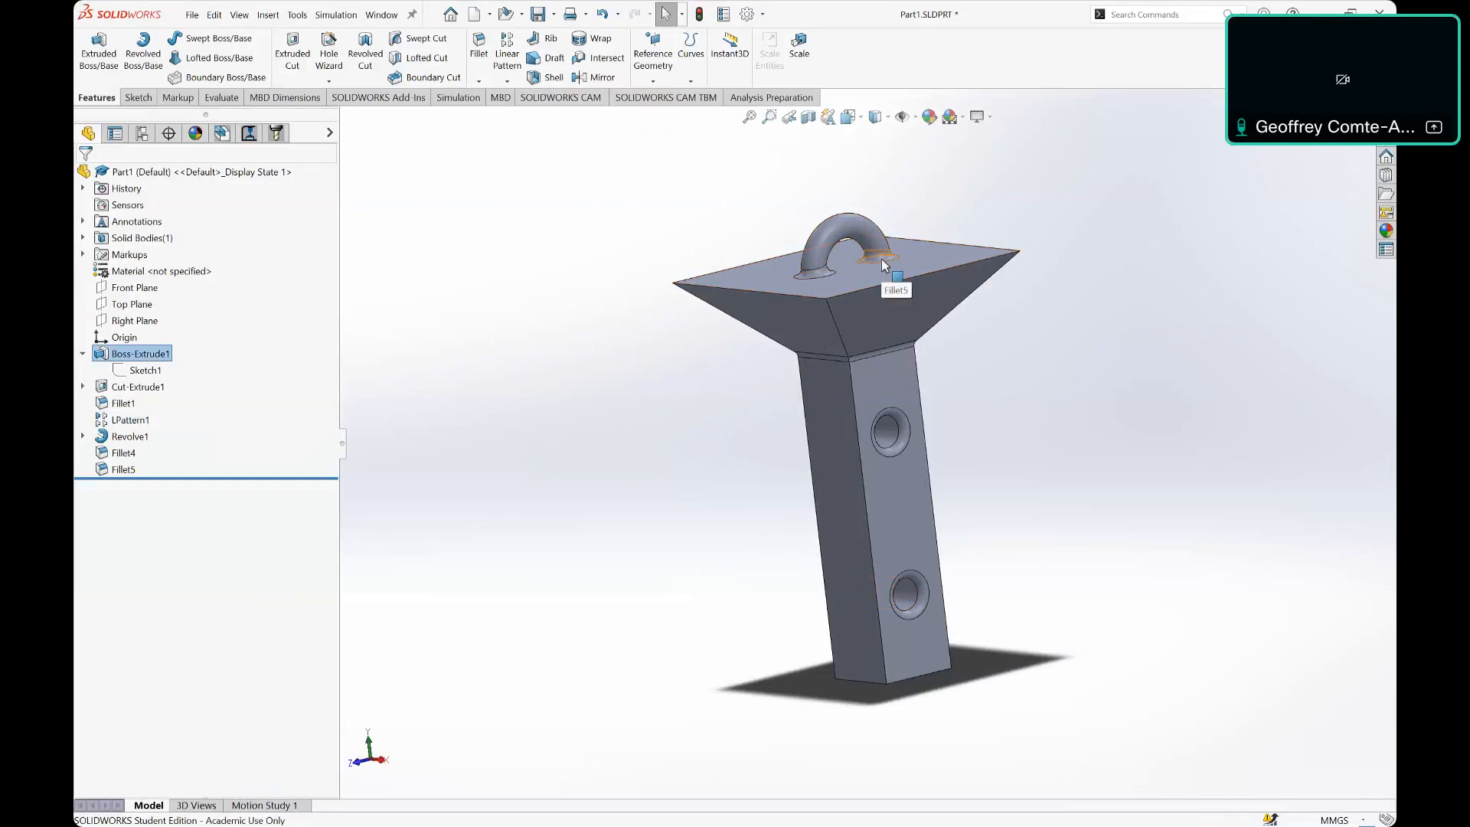
middle_drag(592, 281, 636, 323)
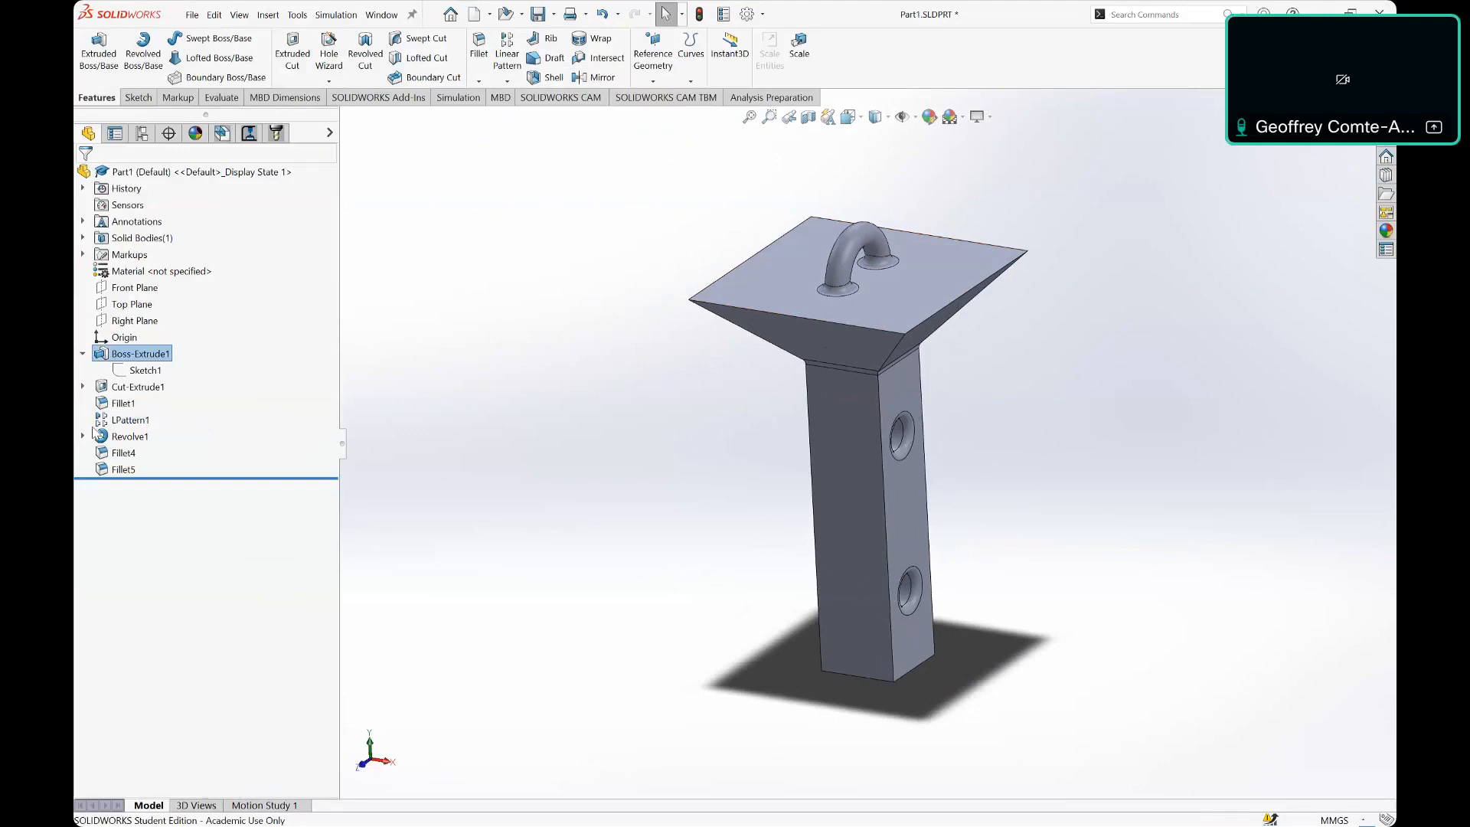
click(127, 437)
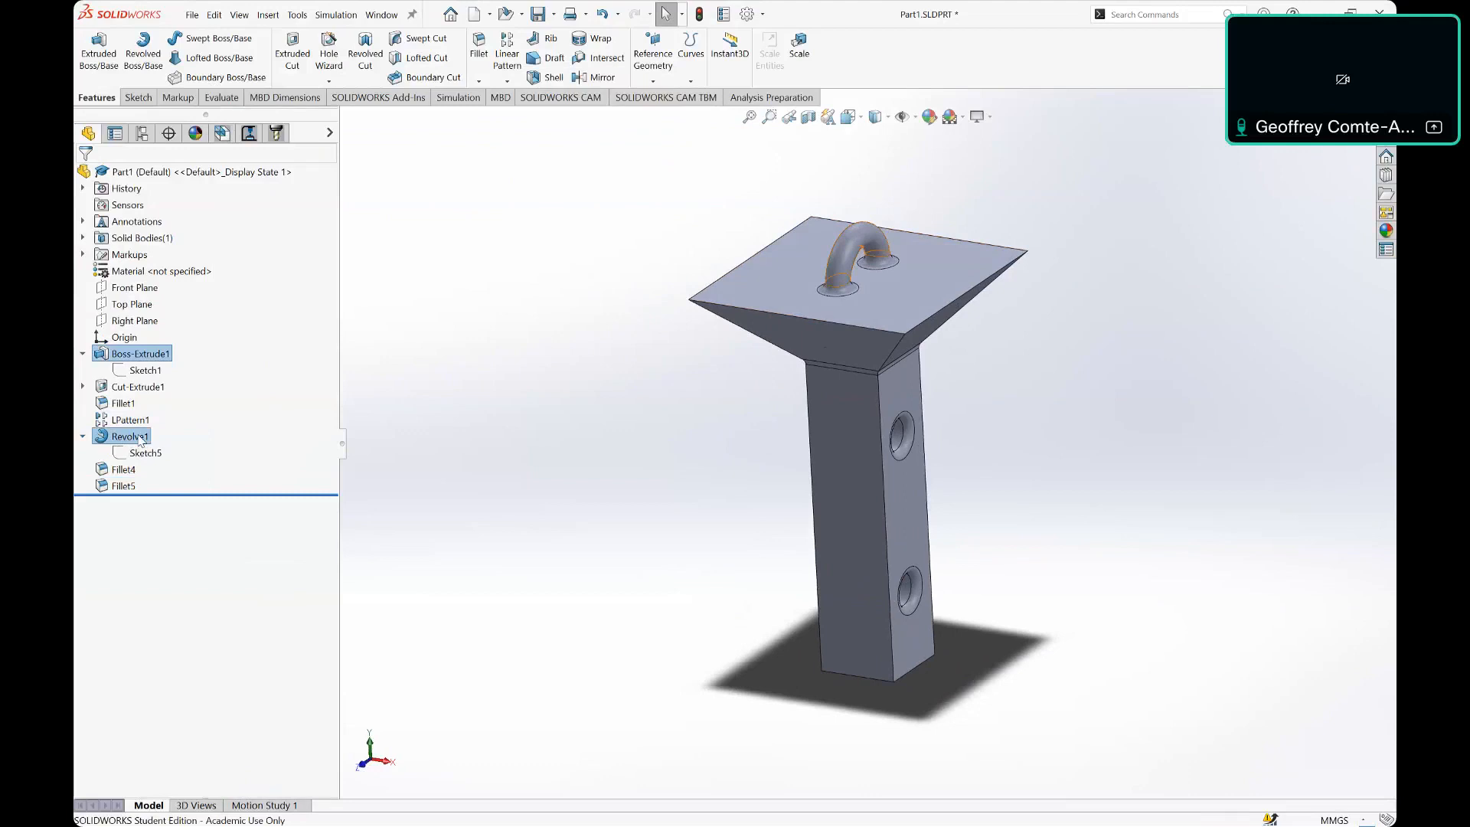
Step: Return to Part2 and start a sketch on the head's top face
key(ctrl+Tab)
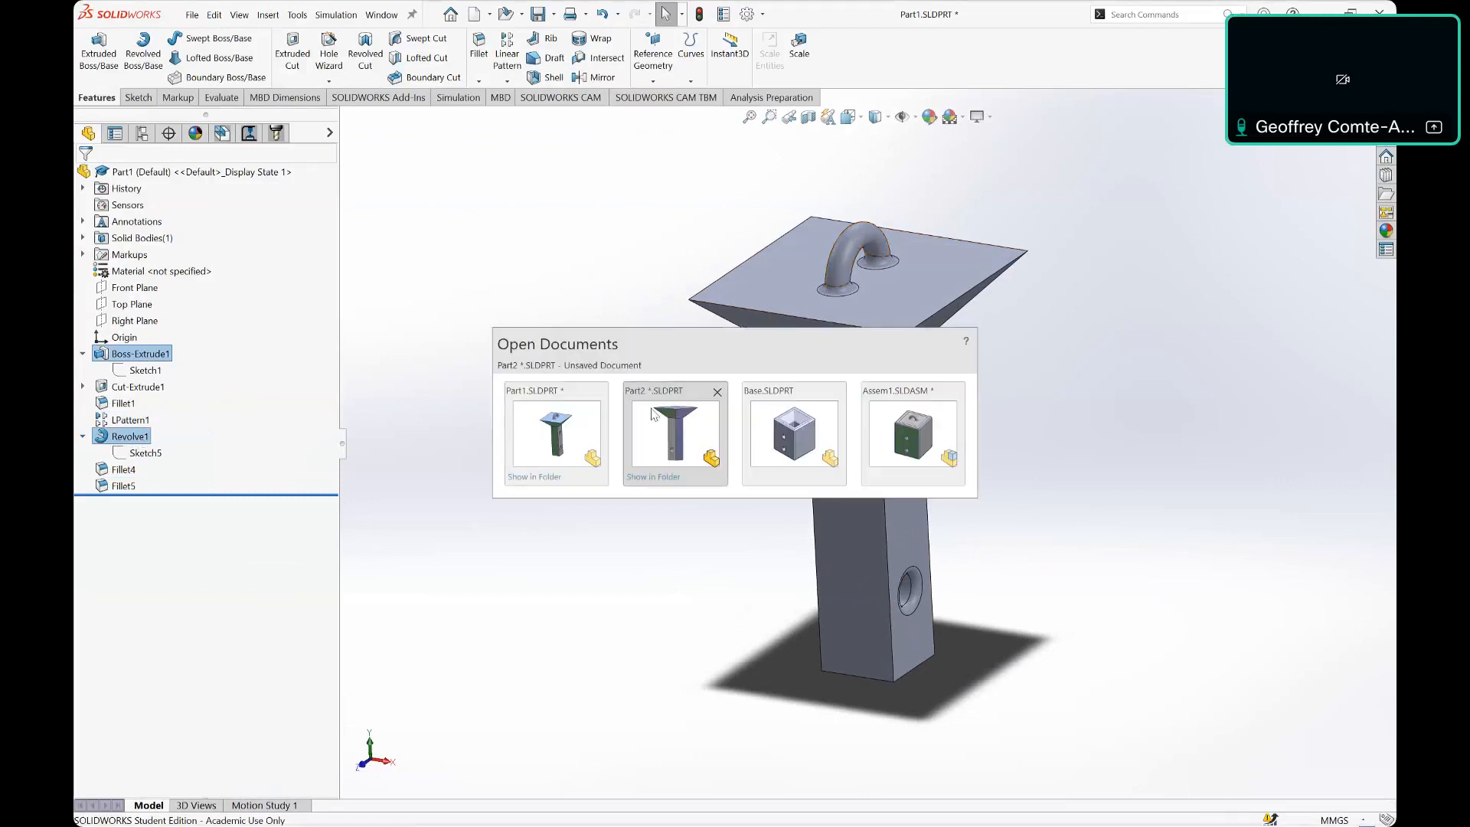
click(676, 439)
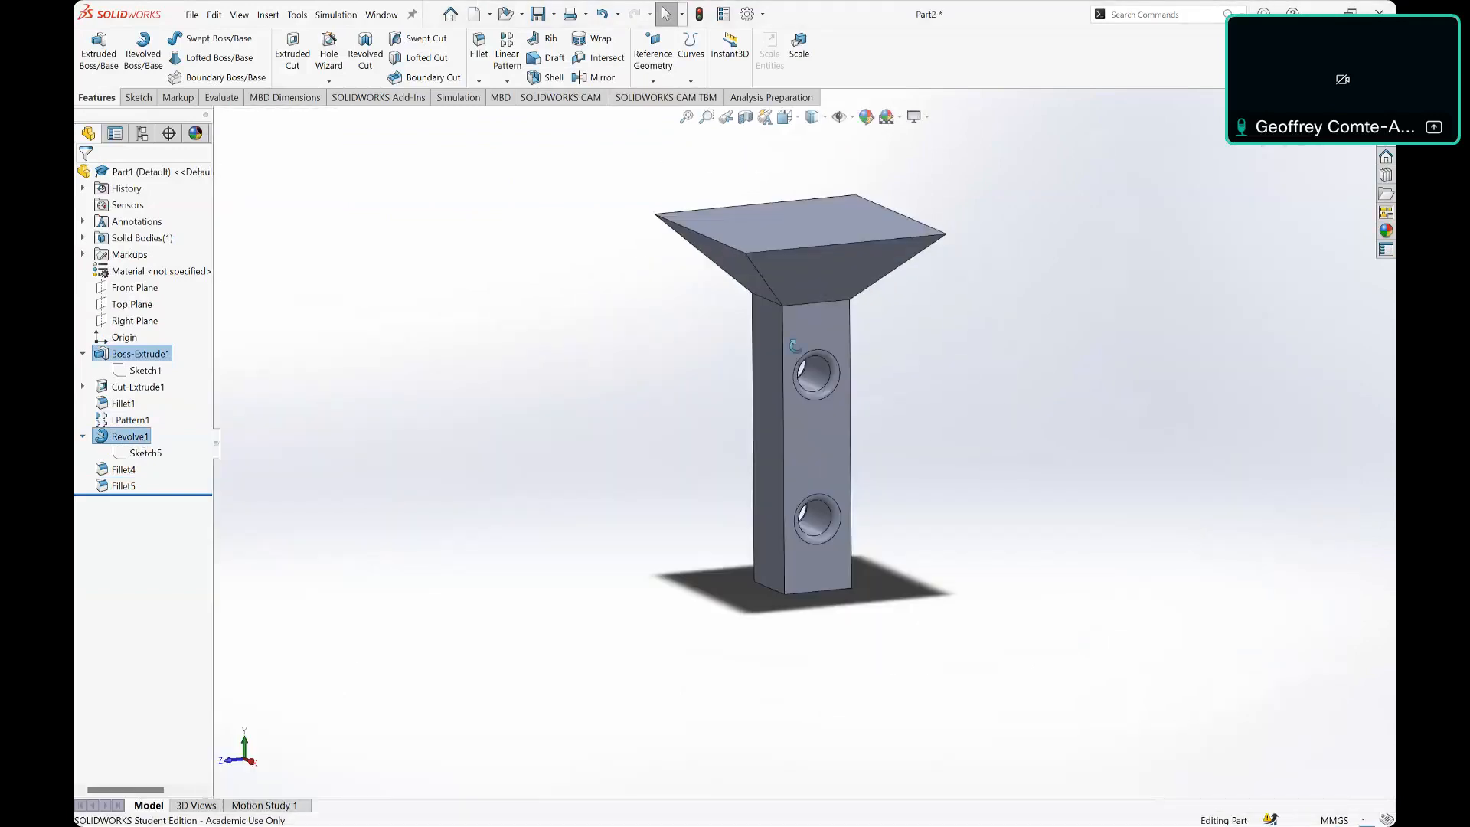
middle_drag(820, 283, 787, 328)
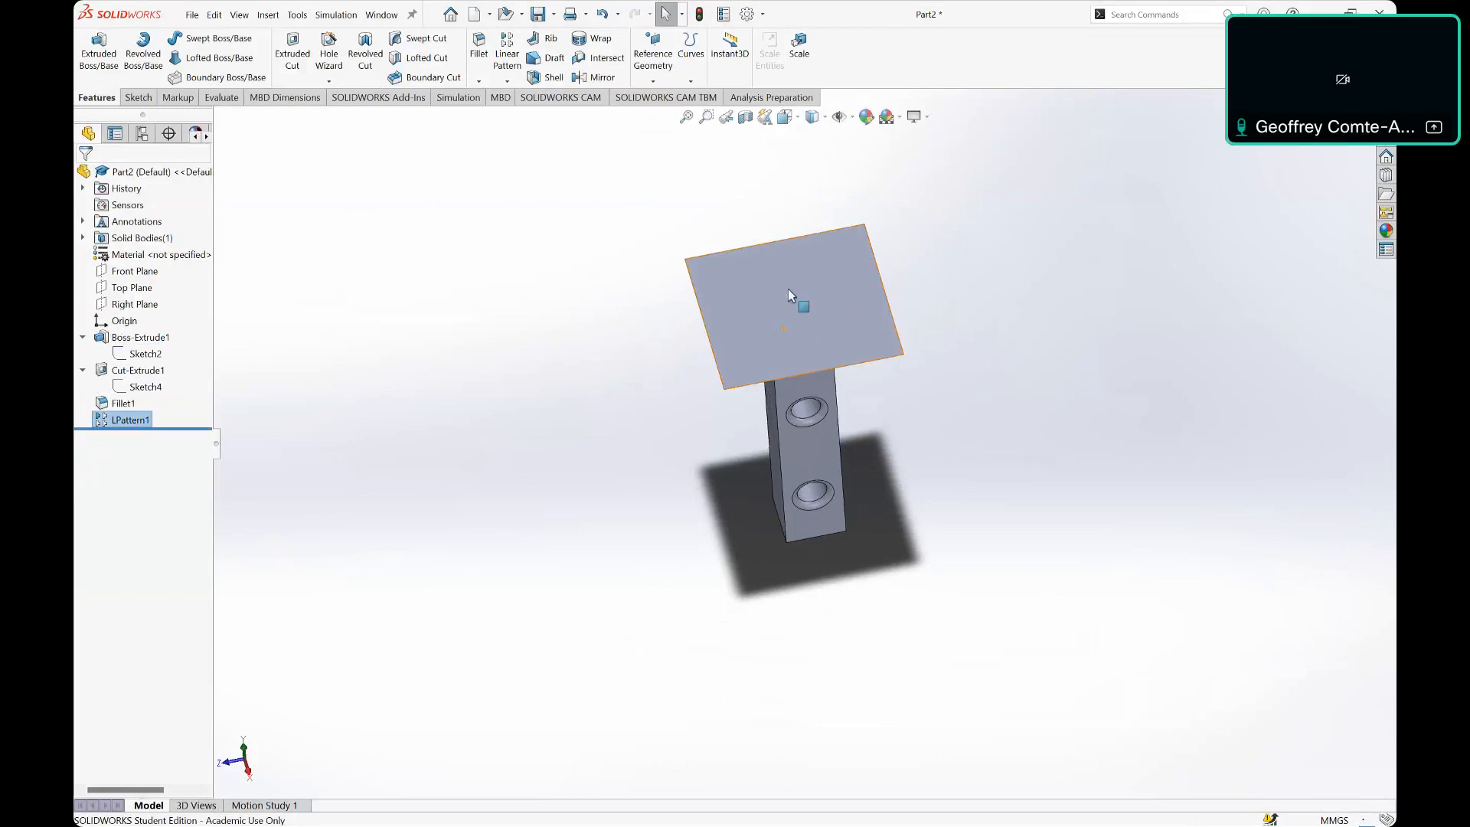
click(839, 340)
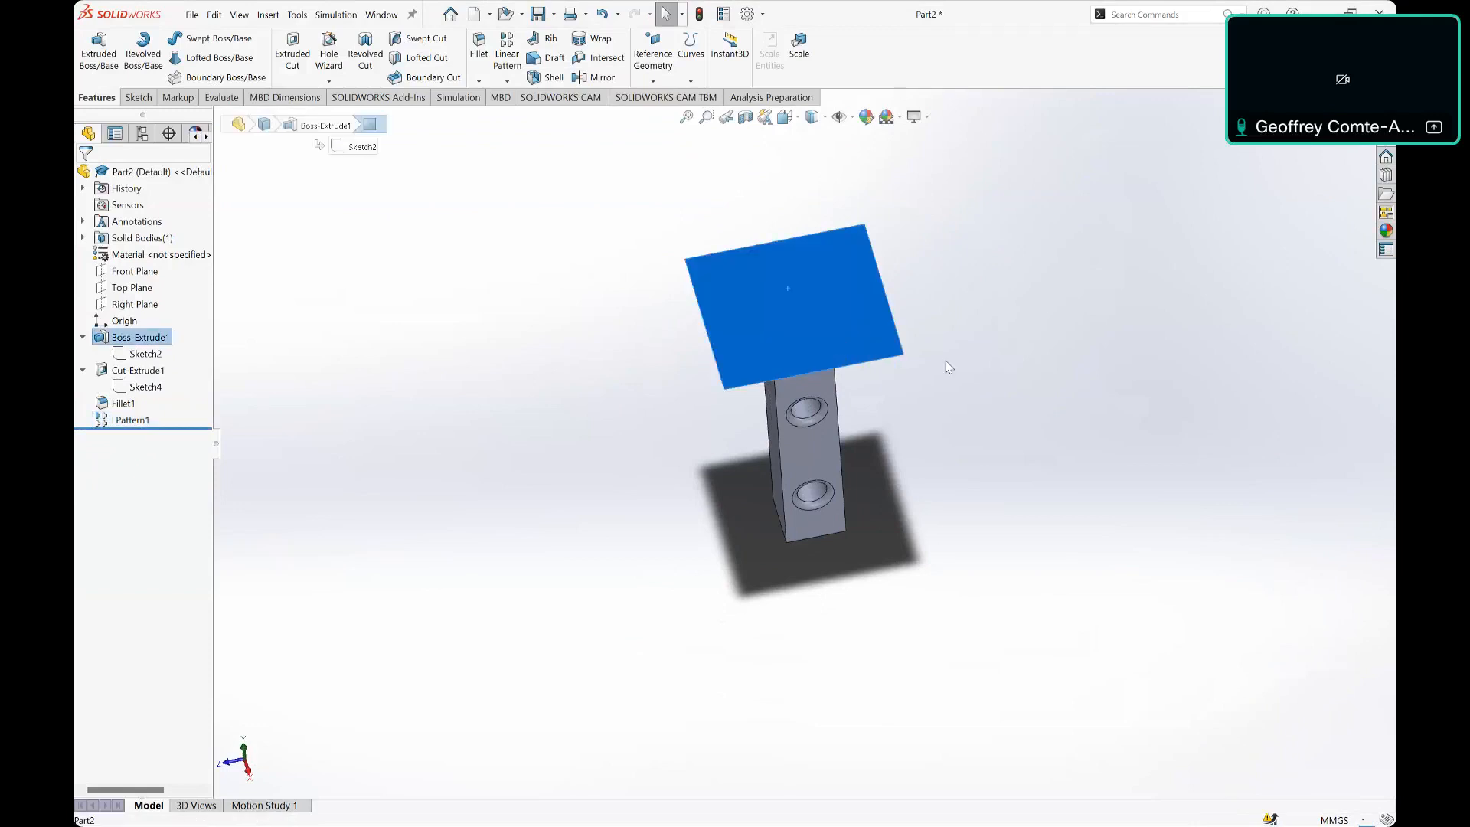
click(138, 97)
click(100, 39)
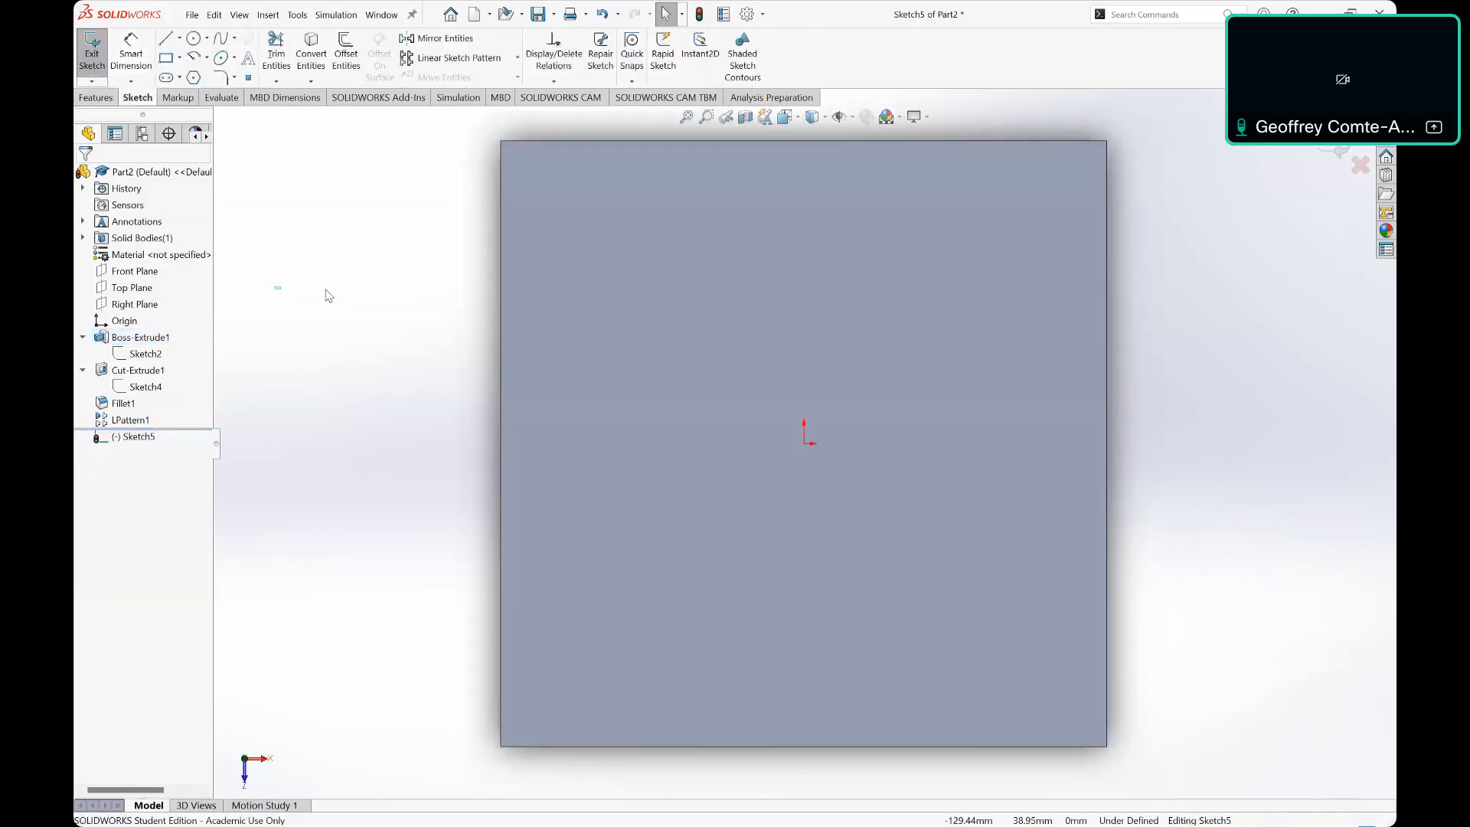
Step: Sketch a horizontal line about 213 mm long across the whole top face, just below the origin
click(164, 40)
click(380, 456)
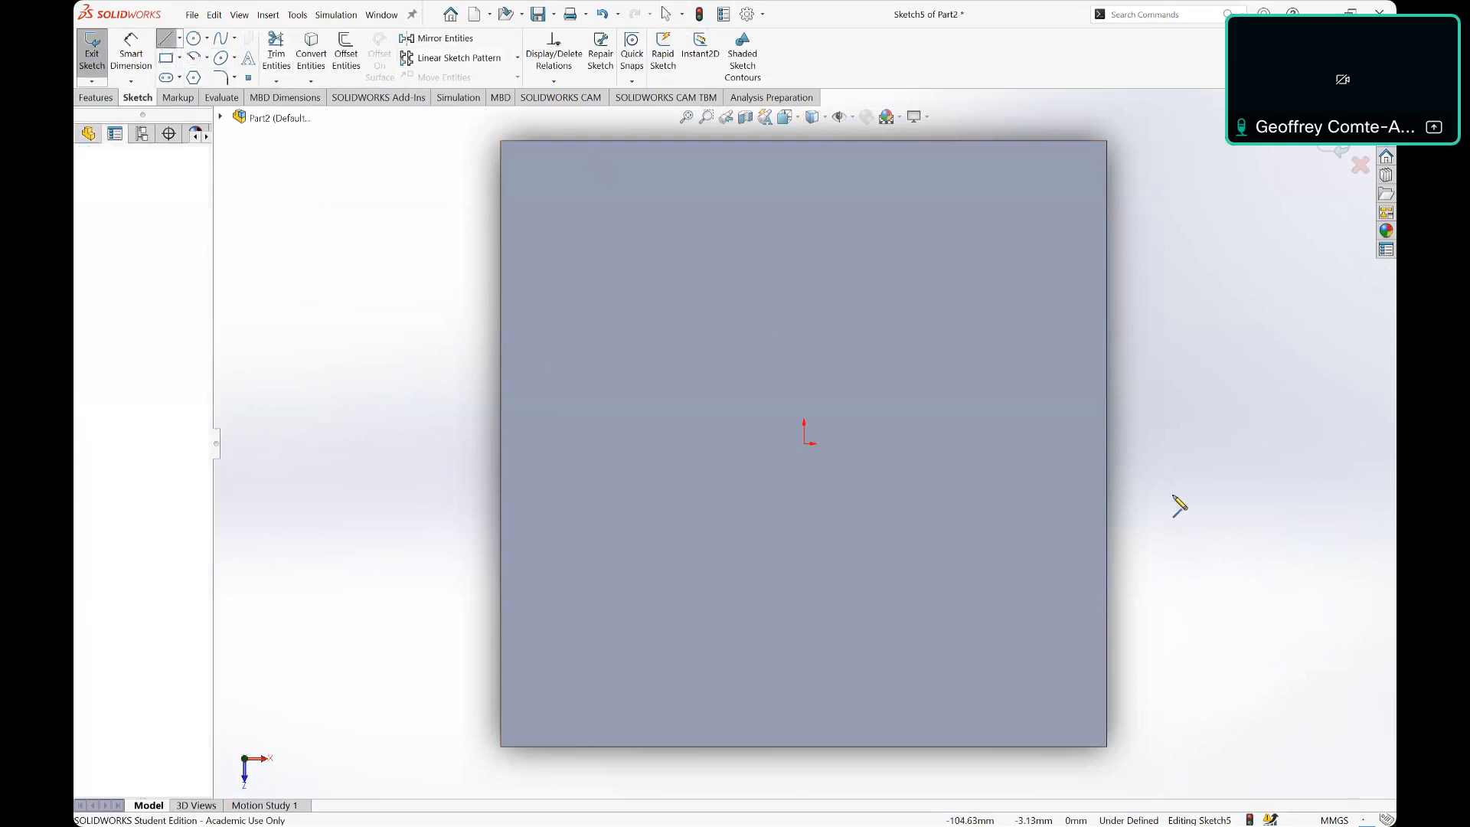
click(1221, 469)
click(1242, 456)
key(Escape)
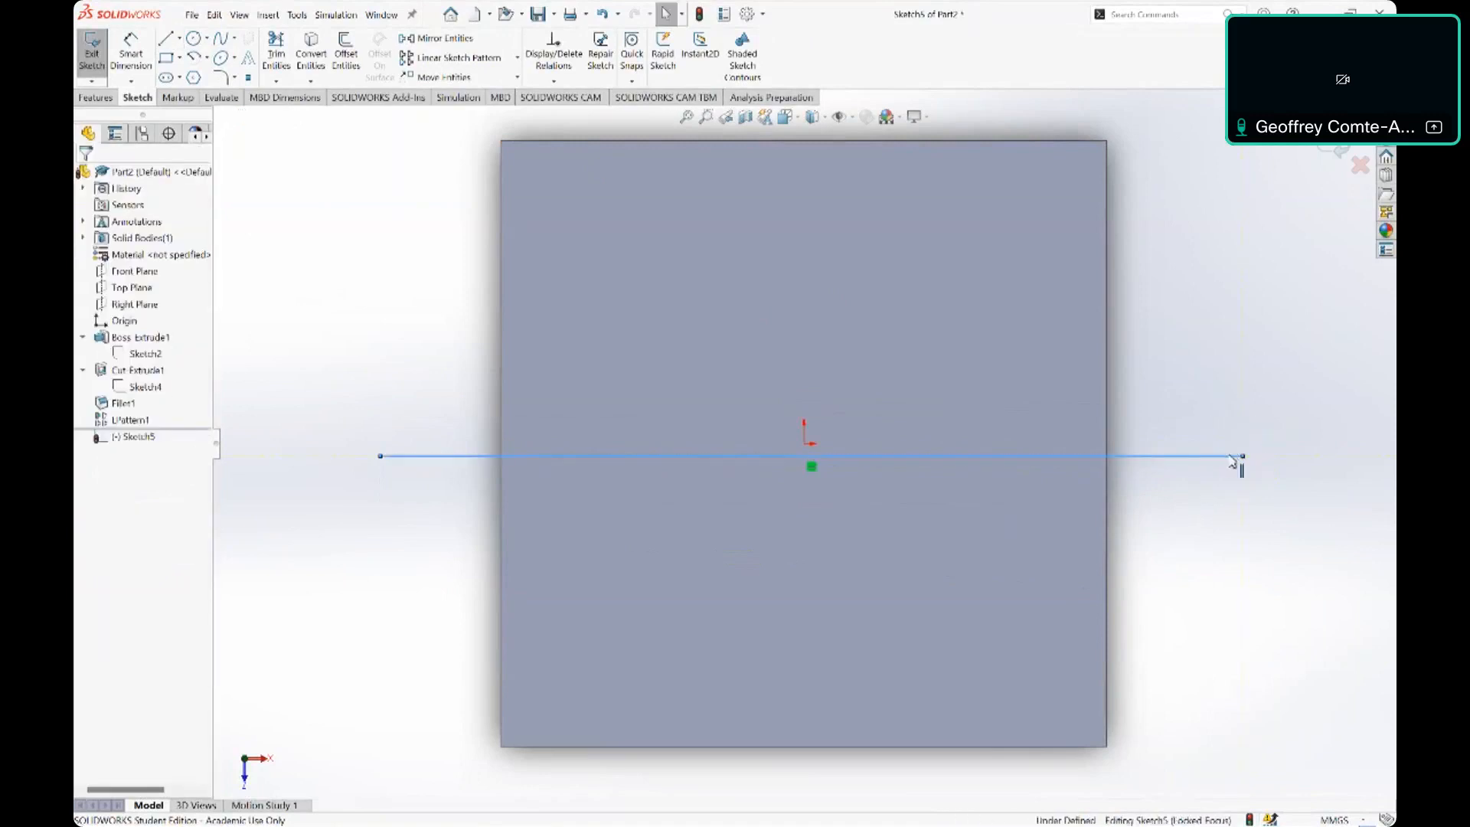
Step: Turn the horizontal line into a construction line of infinite length
click(1231, 457)
click(137, 407)
click(138, 391)
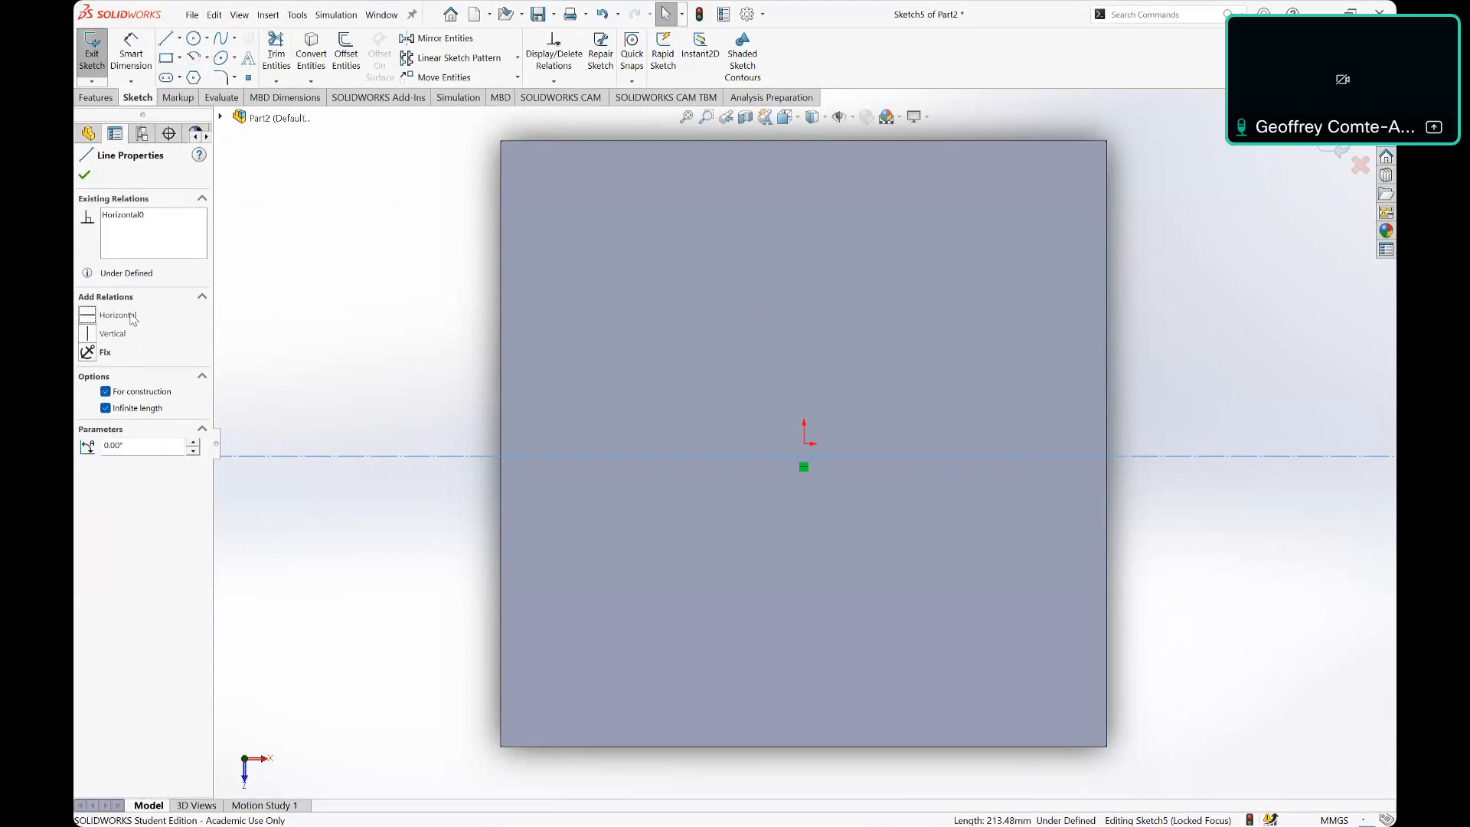
click(432, 385)
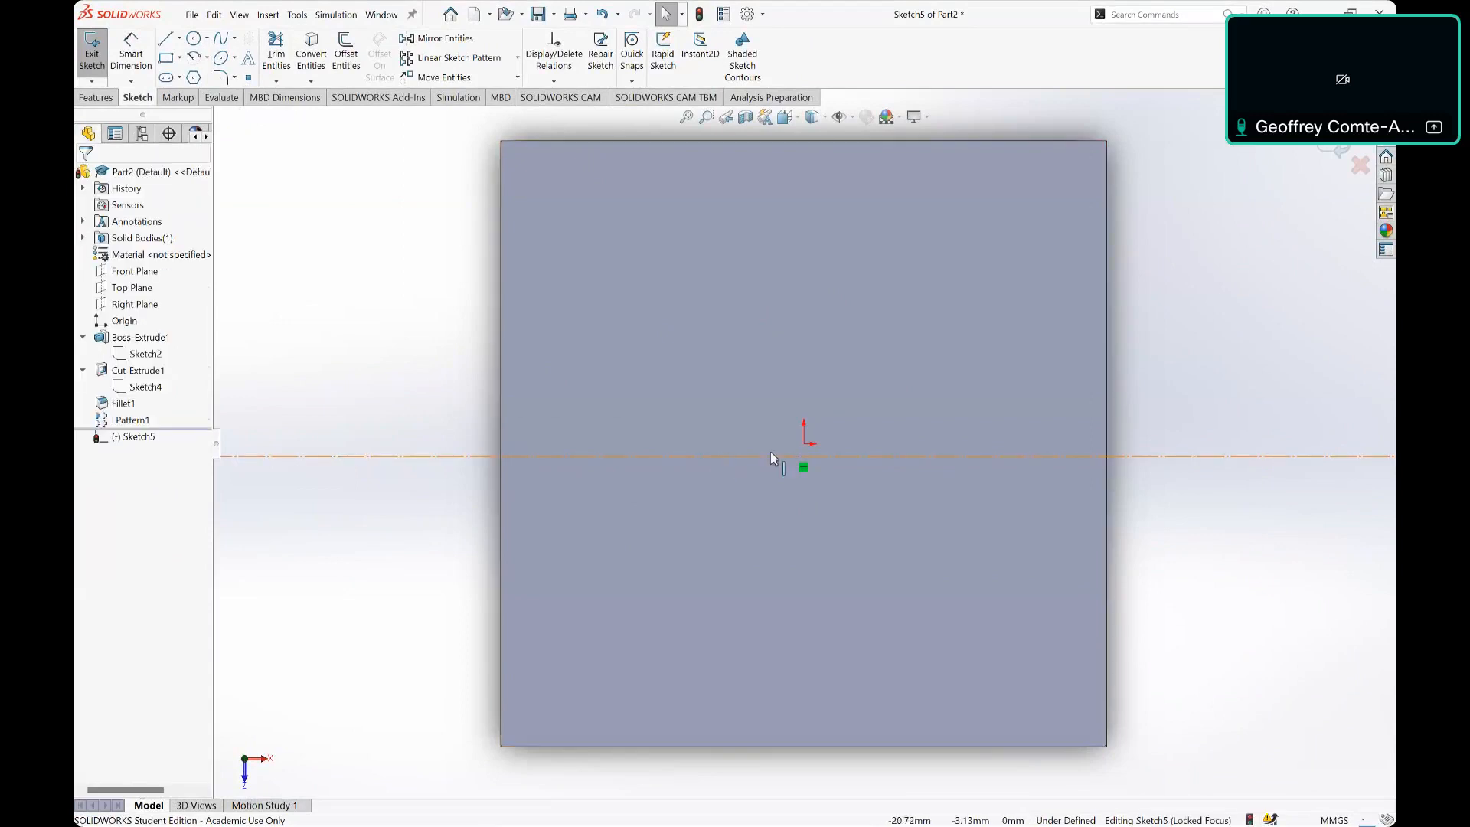
Step: Make the construction line coincident with the origin
click(806, 455)
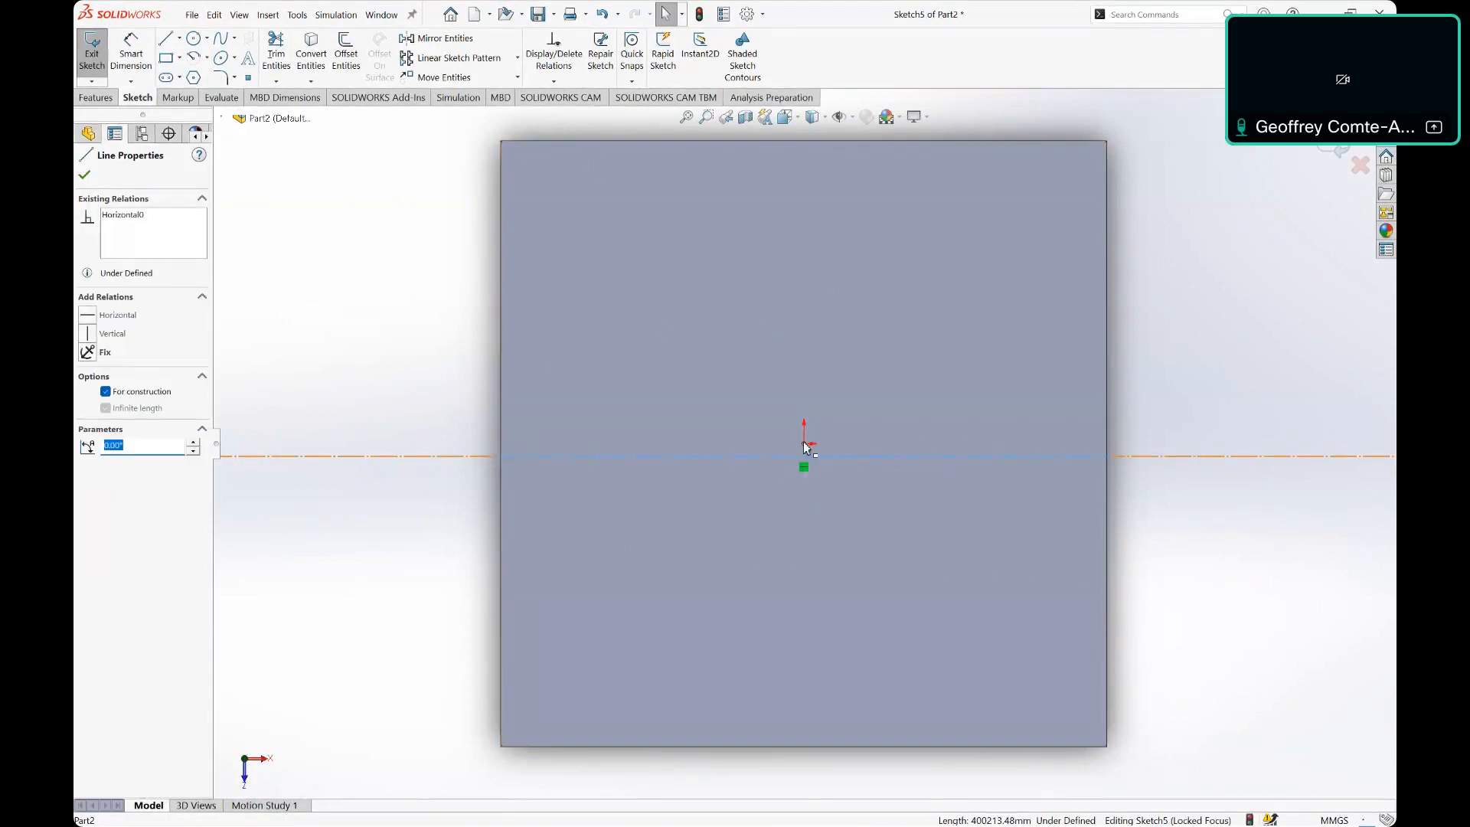
ctrl+click(803, 443)
click(117, 376)
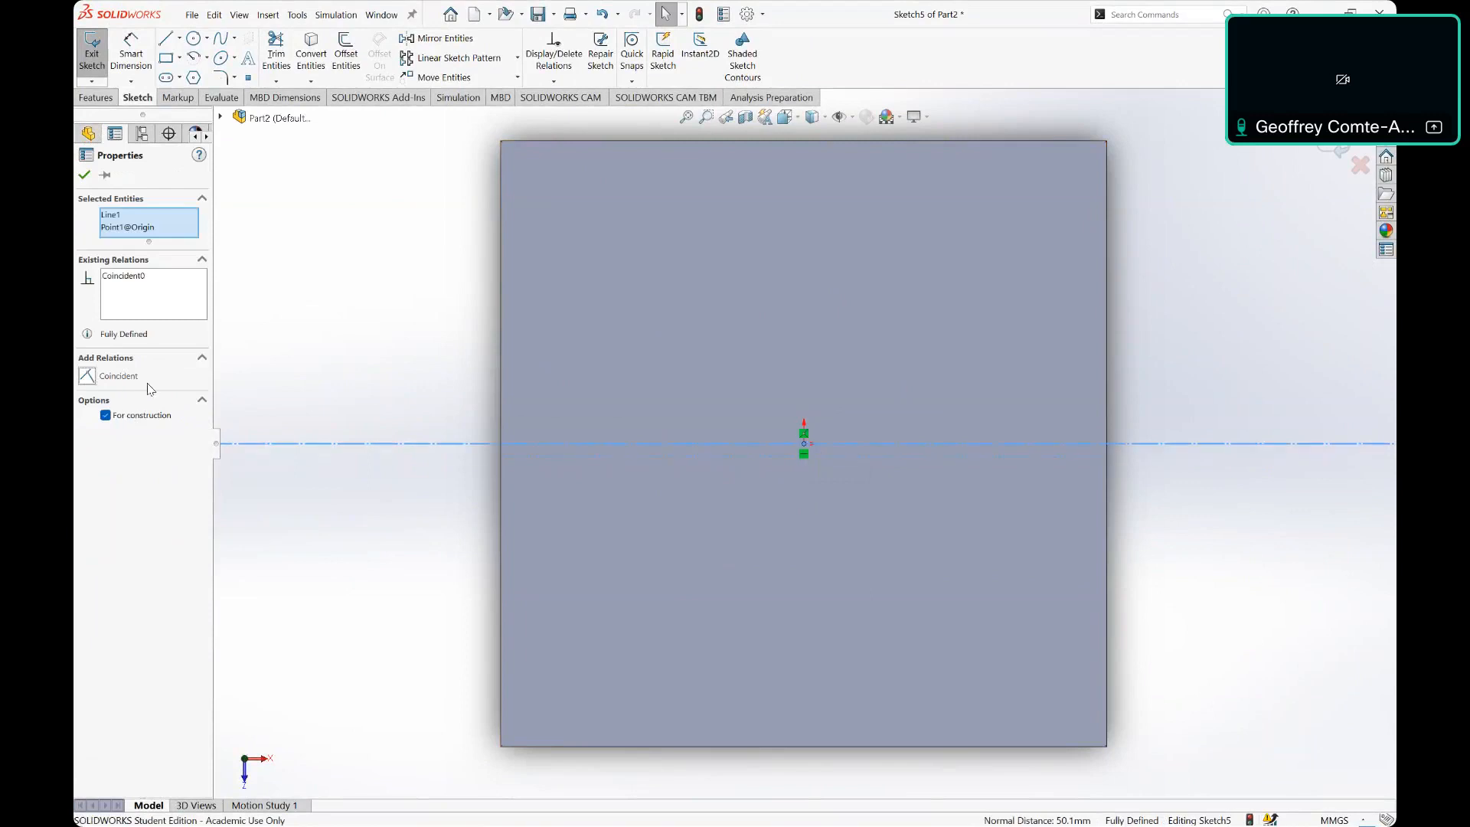
click(394, 385)
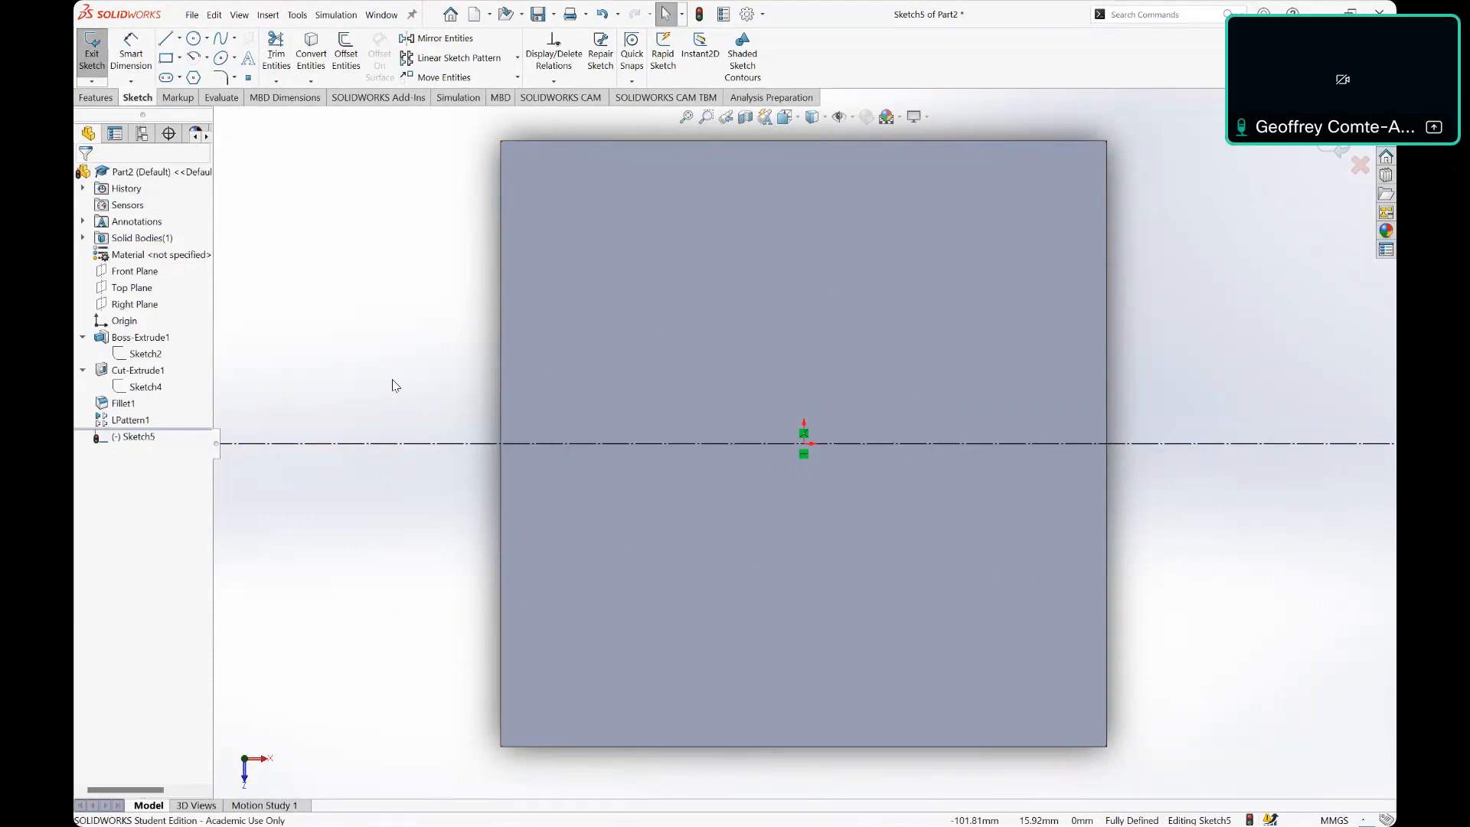
Step: Sketch a circle about 28 mm in diameter centred on the horizontal construction line, about 35 mm left of the origin
key(f)
click(195, 39)
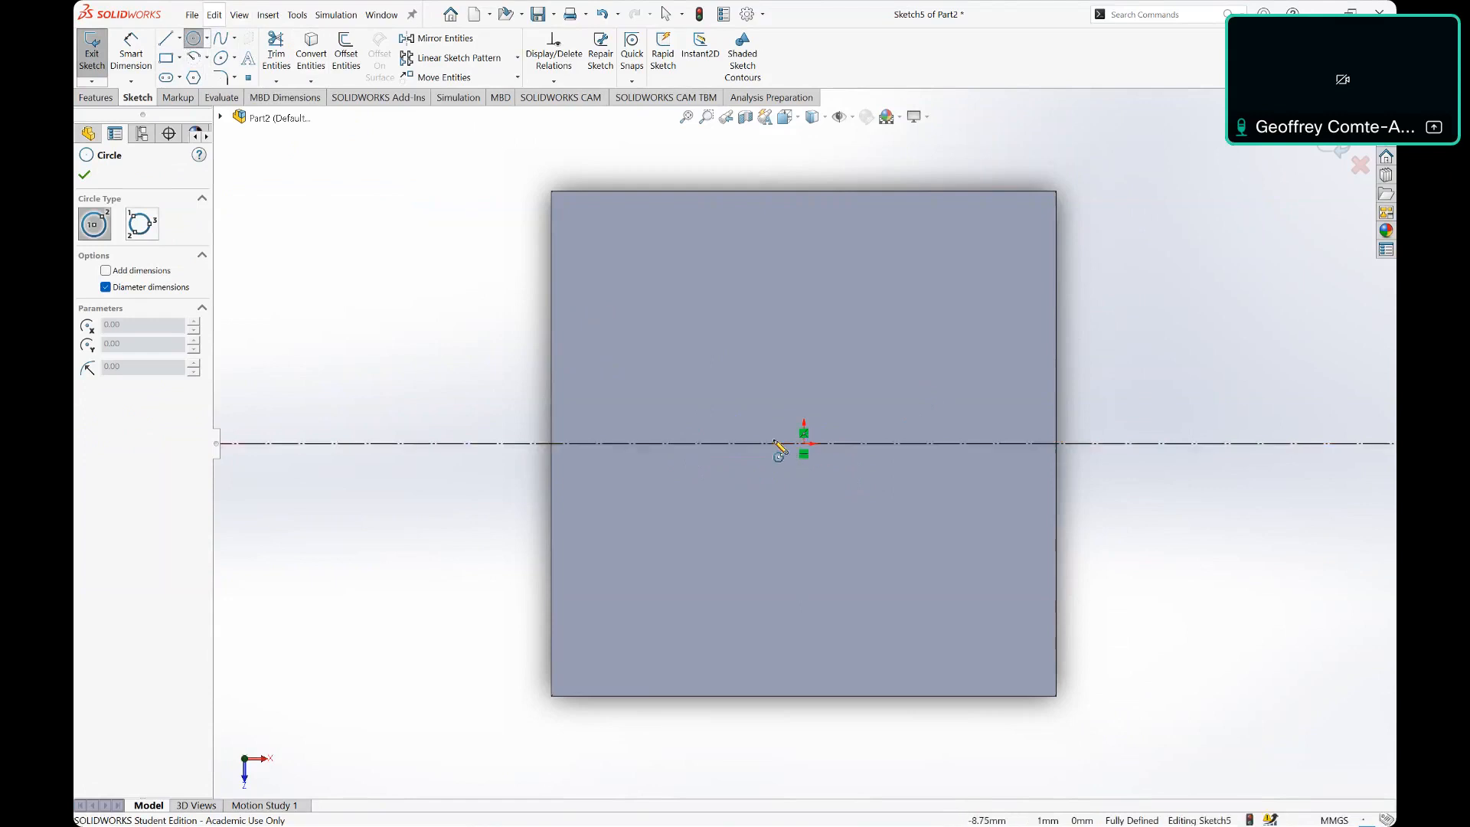
click(686, 444)
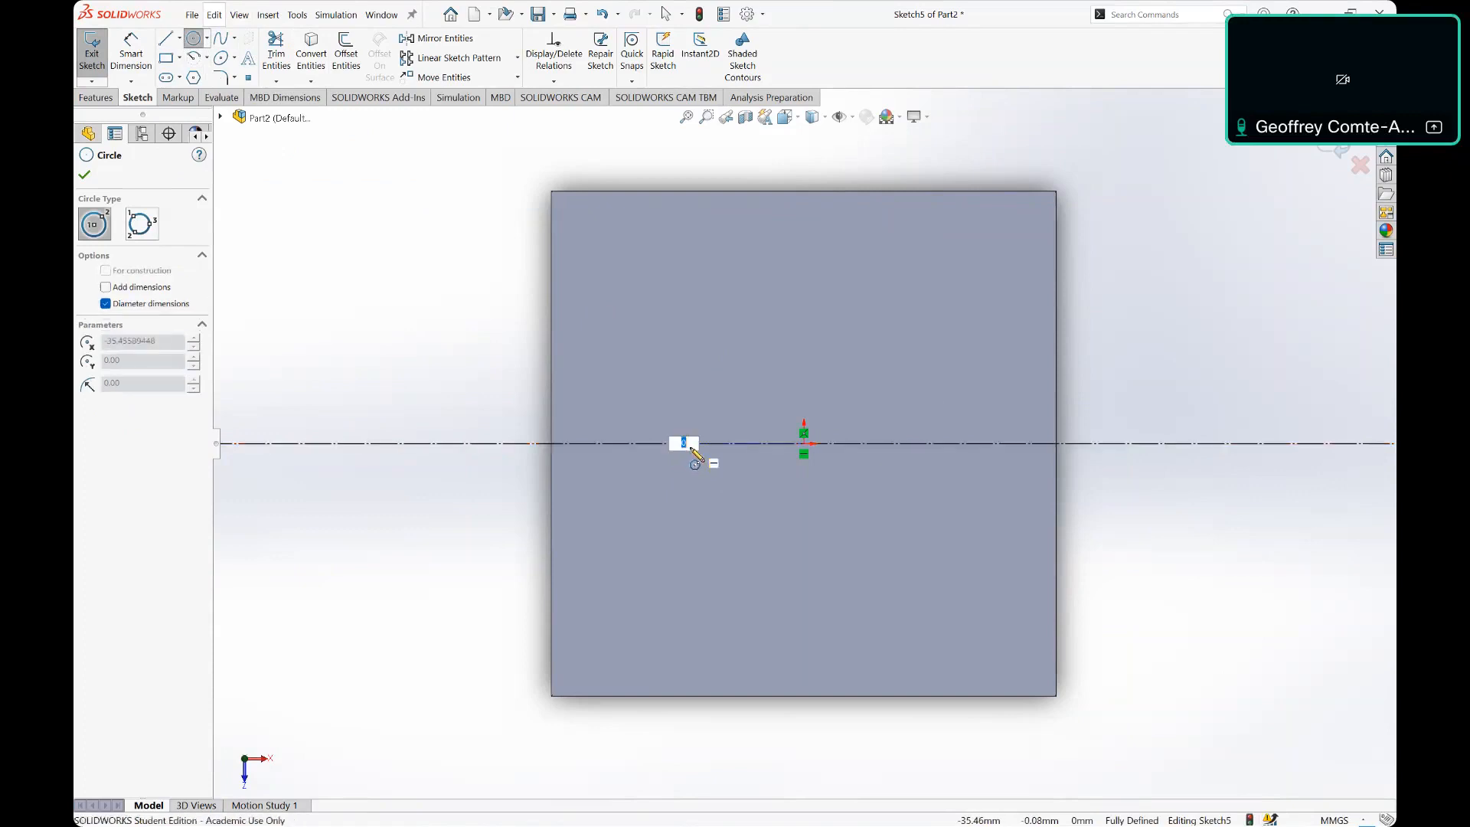
click(728, 479)
key(Escape)
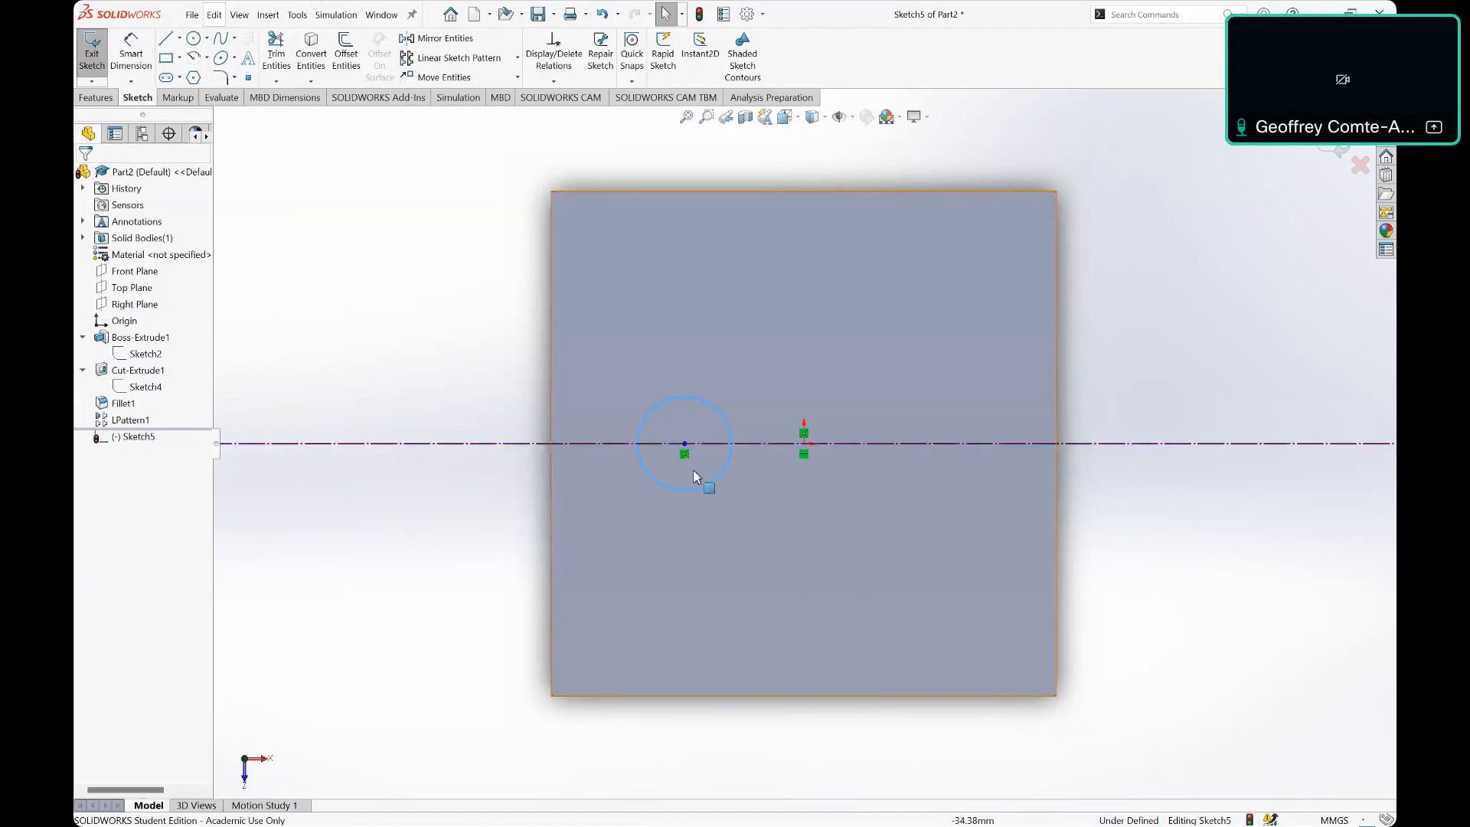
click(410, 318)
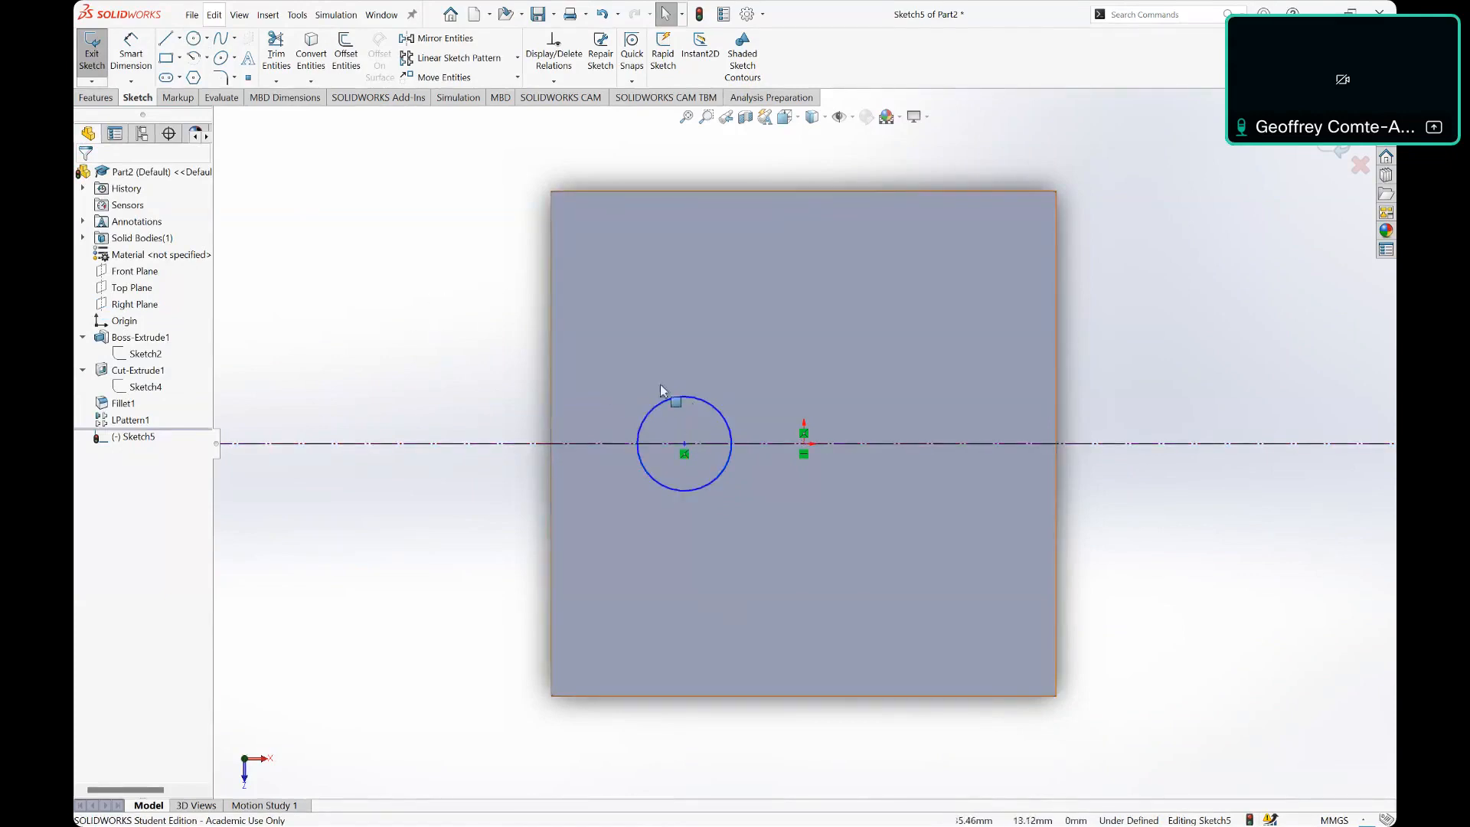
Step: Dimension the circle's diameter as 15 mm
click(130, 54)
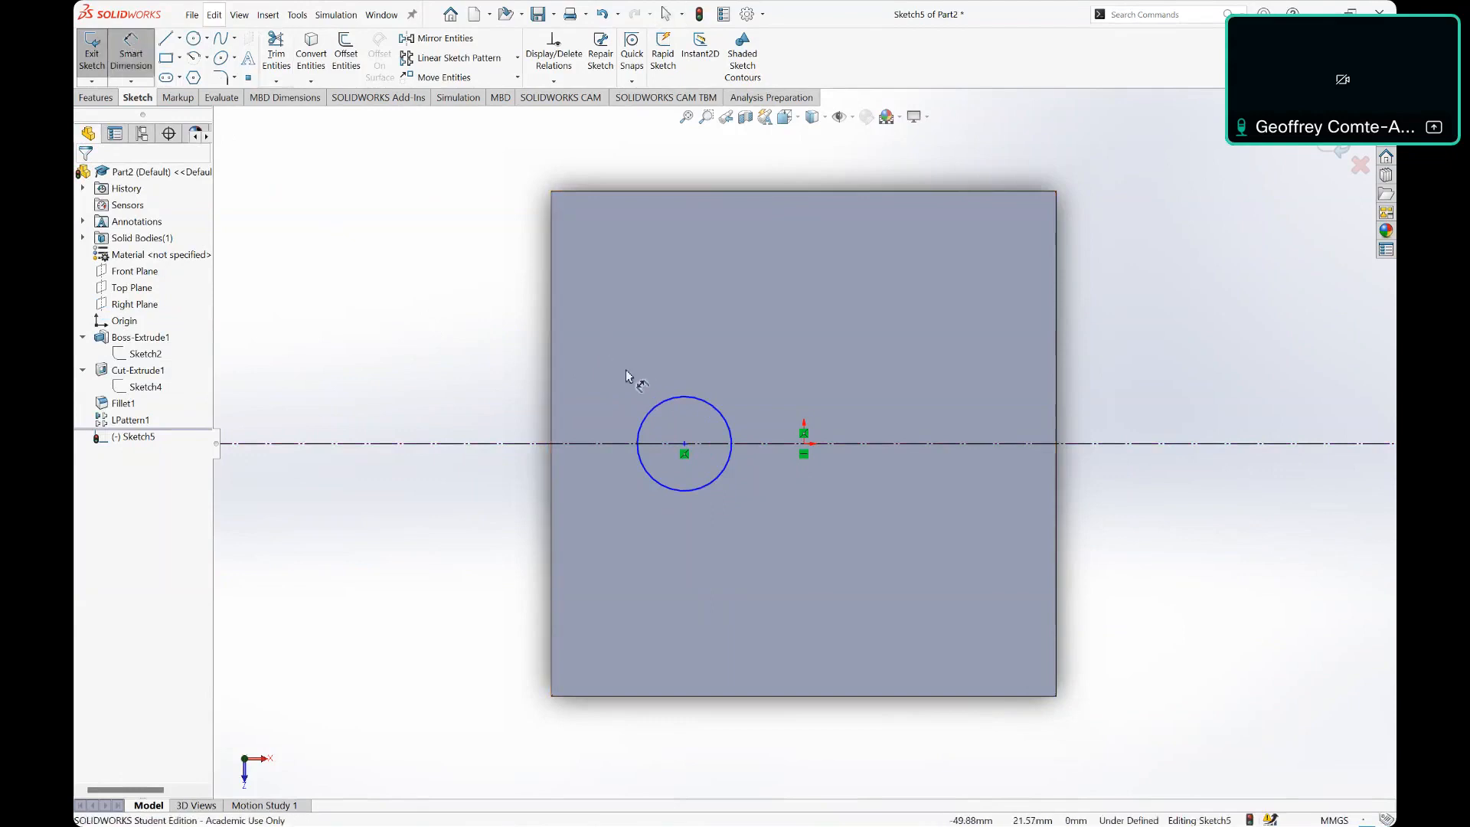
click(654, 411)
click(650, 395)
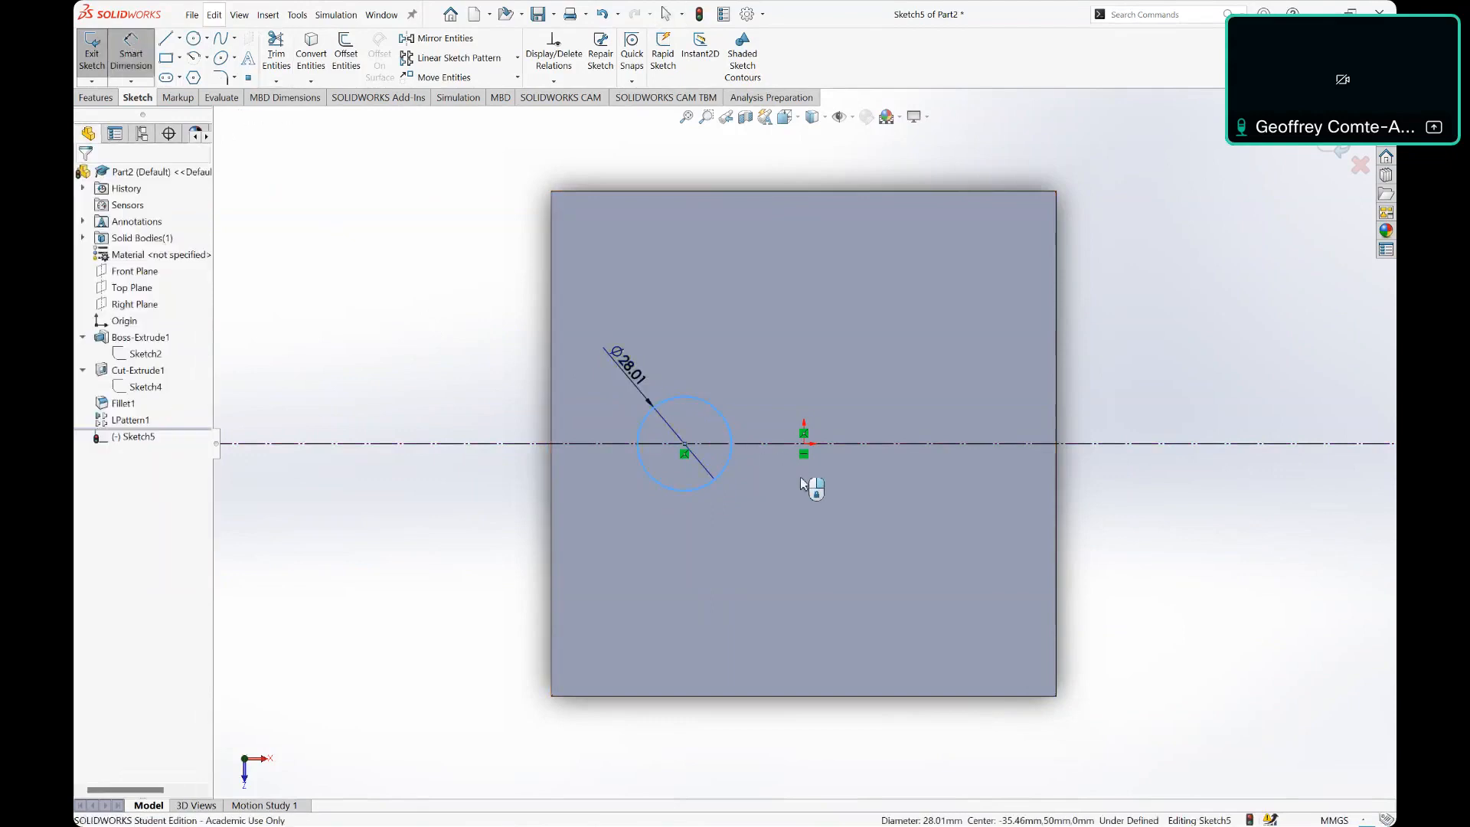
text(15)
key(Return)
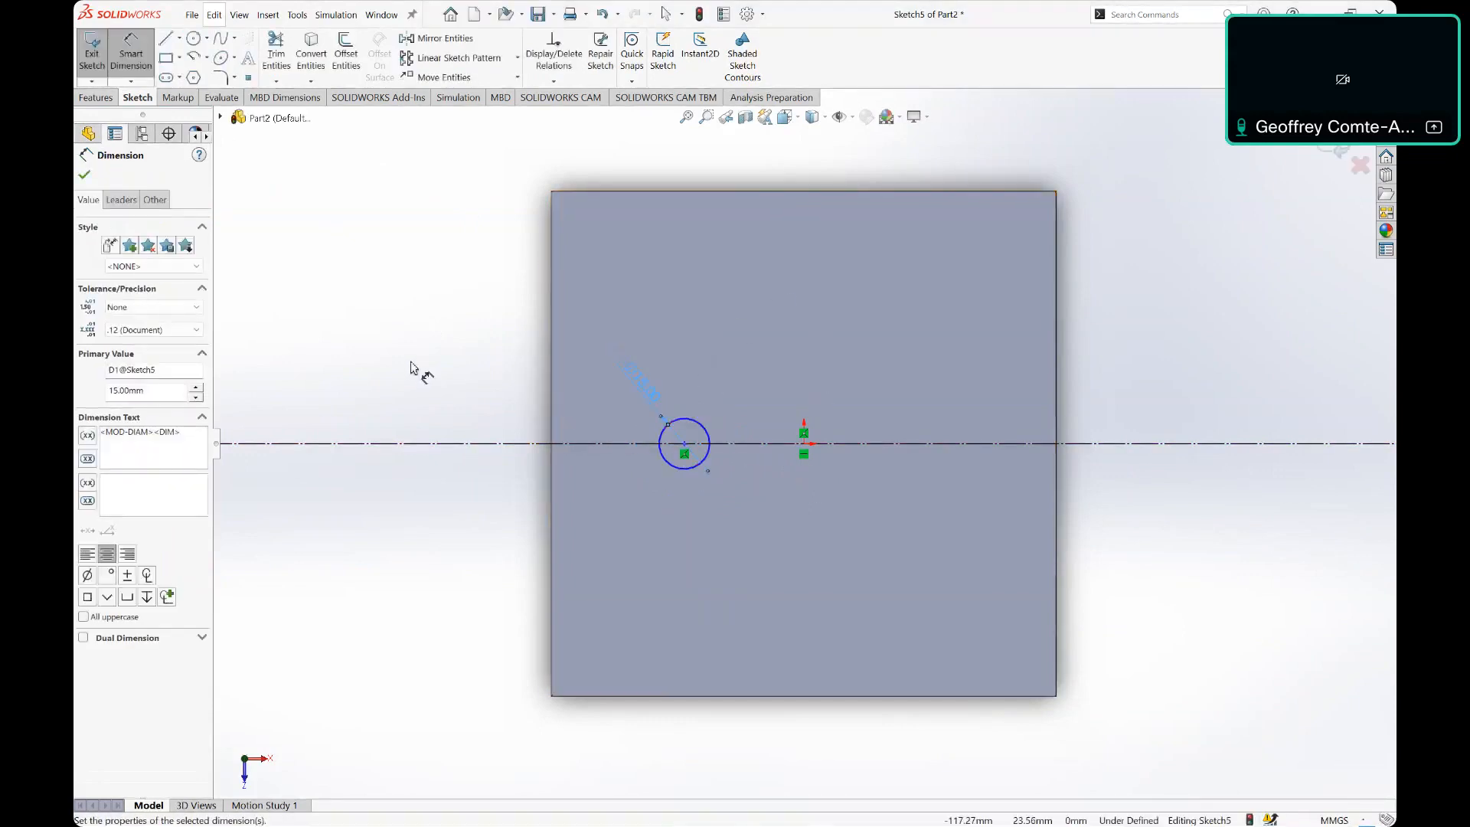
key(Escape)
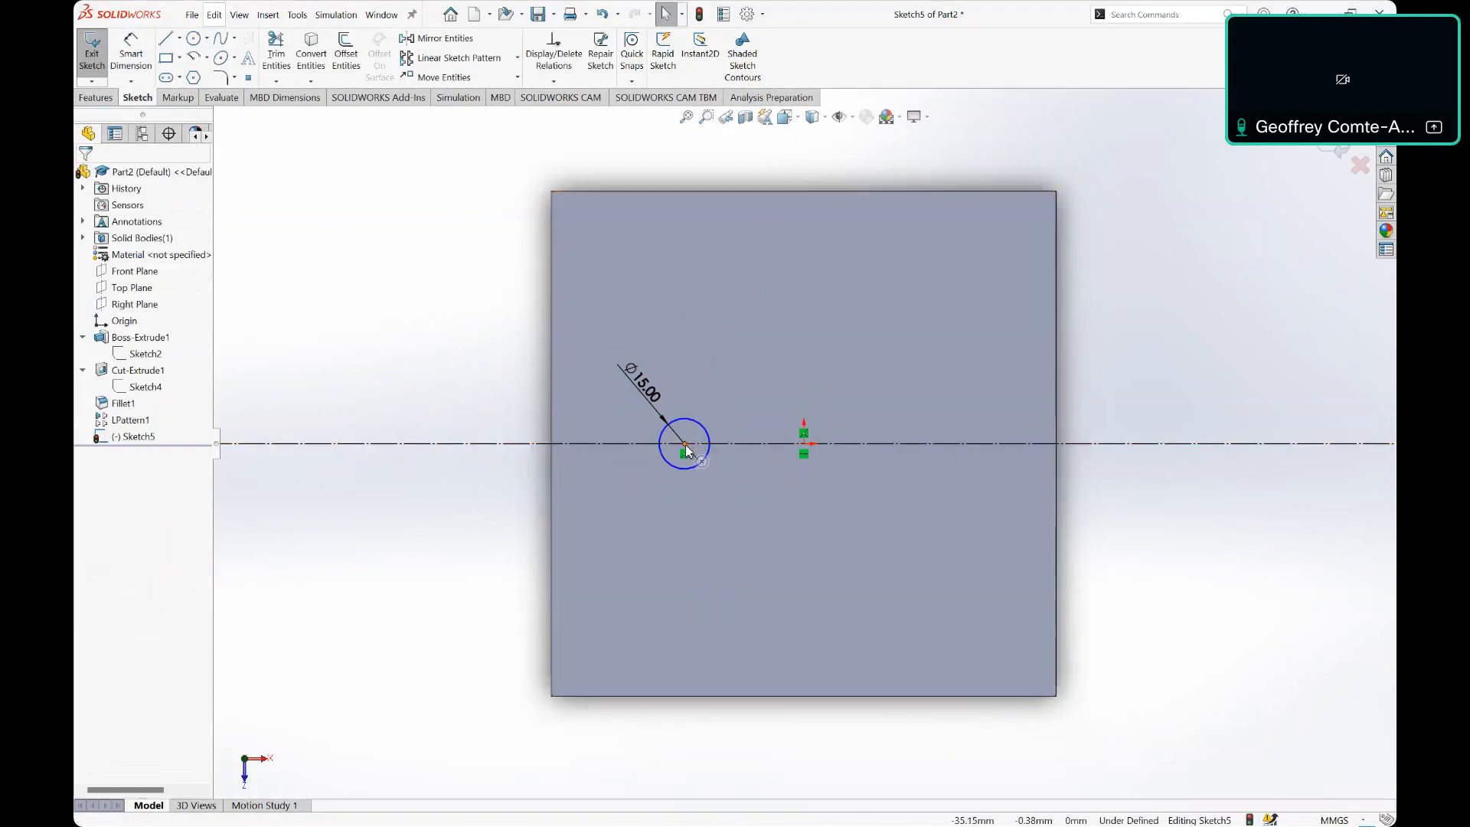
Step: Dimension the distance from the circle's centre to the origin as 40 mm and exit the sketch
click(131, 54)
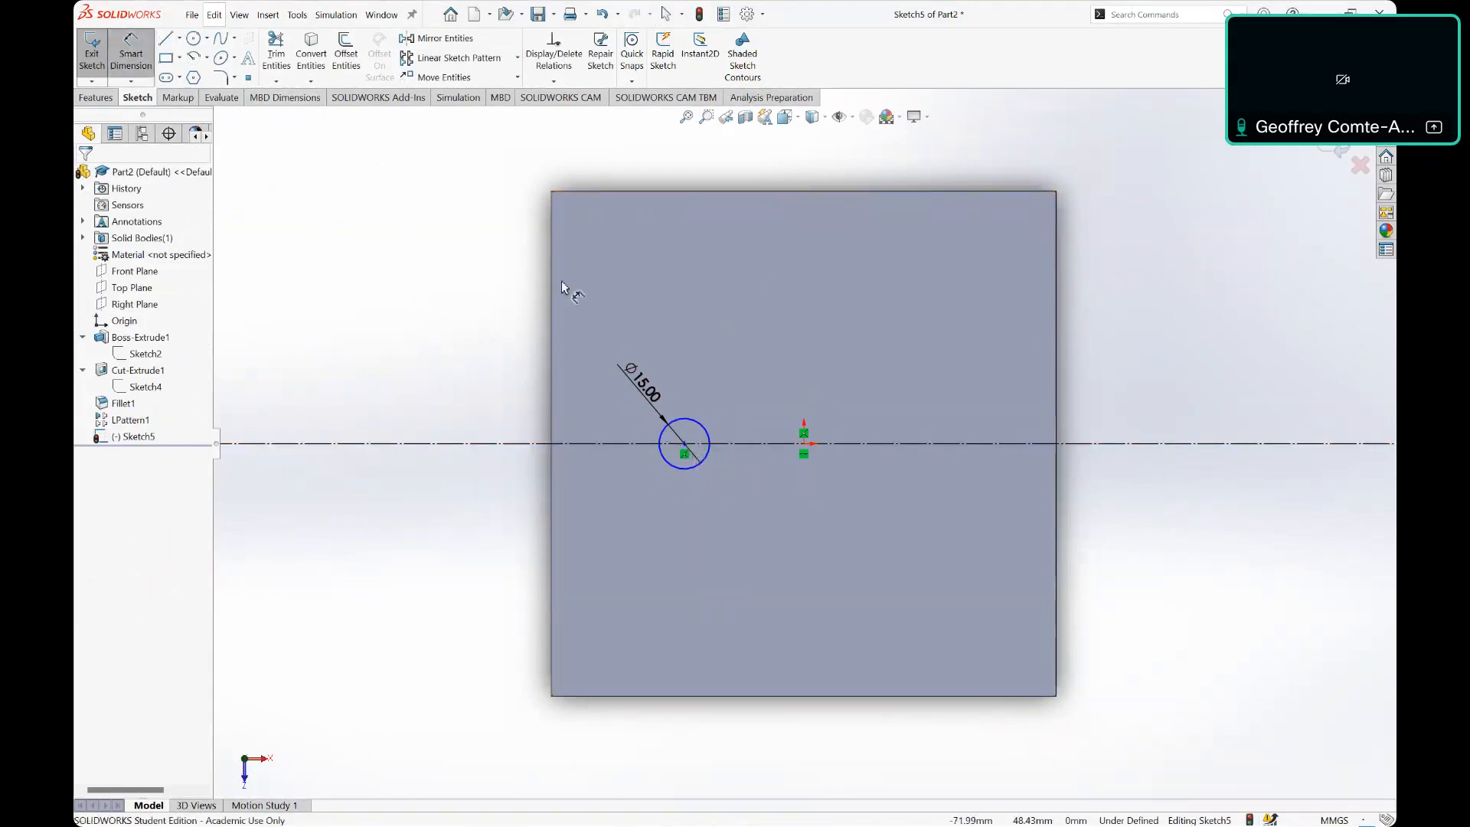
click(685, 447)
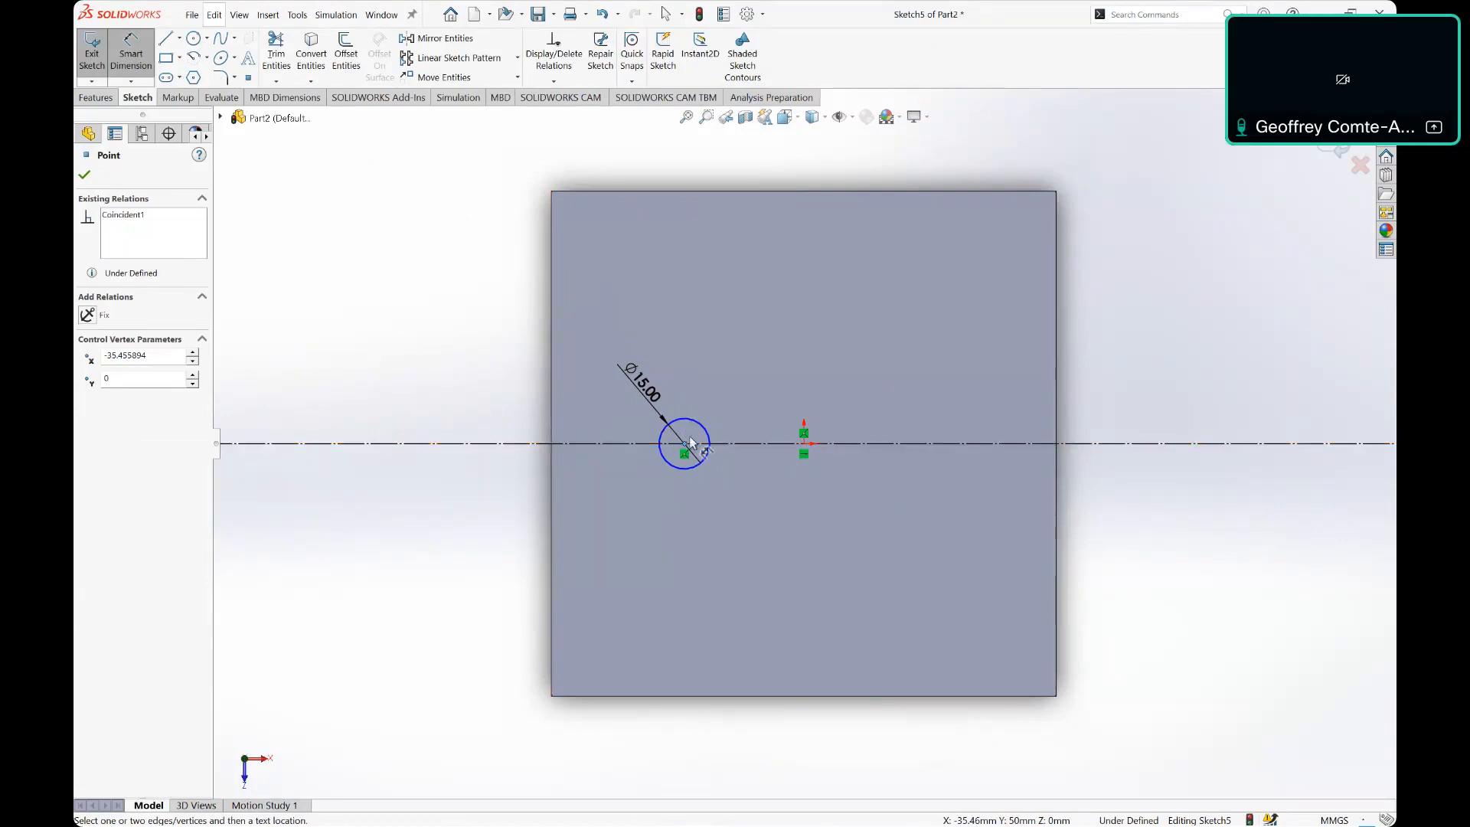
click(804, 442)
click(744, 337)
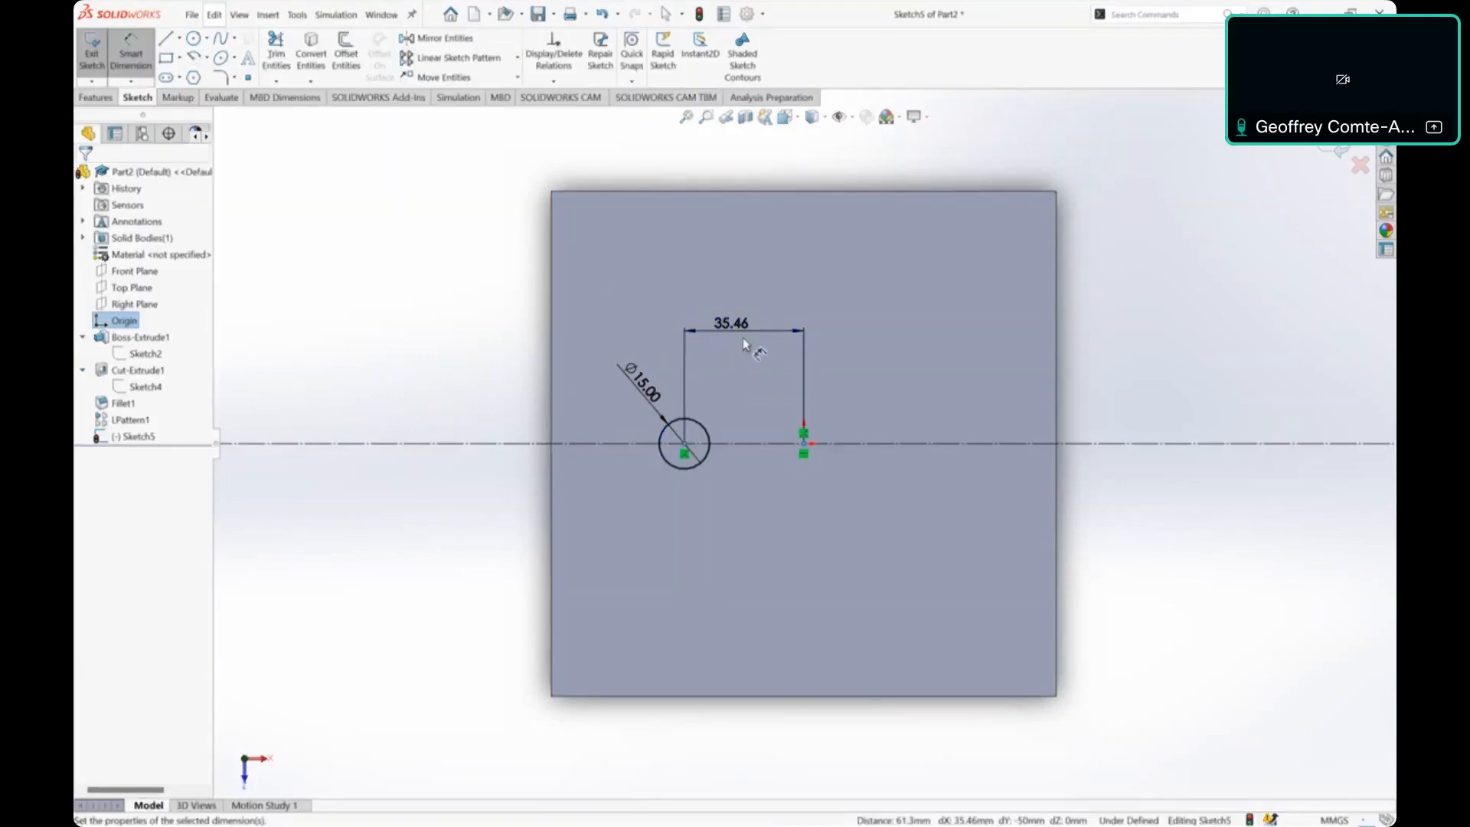
text(40)
key(Return)
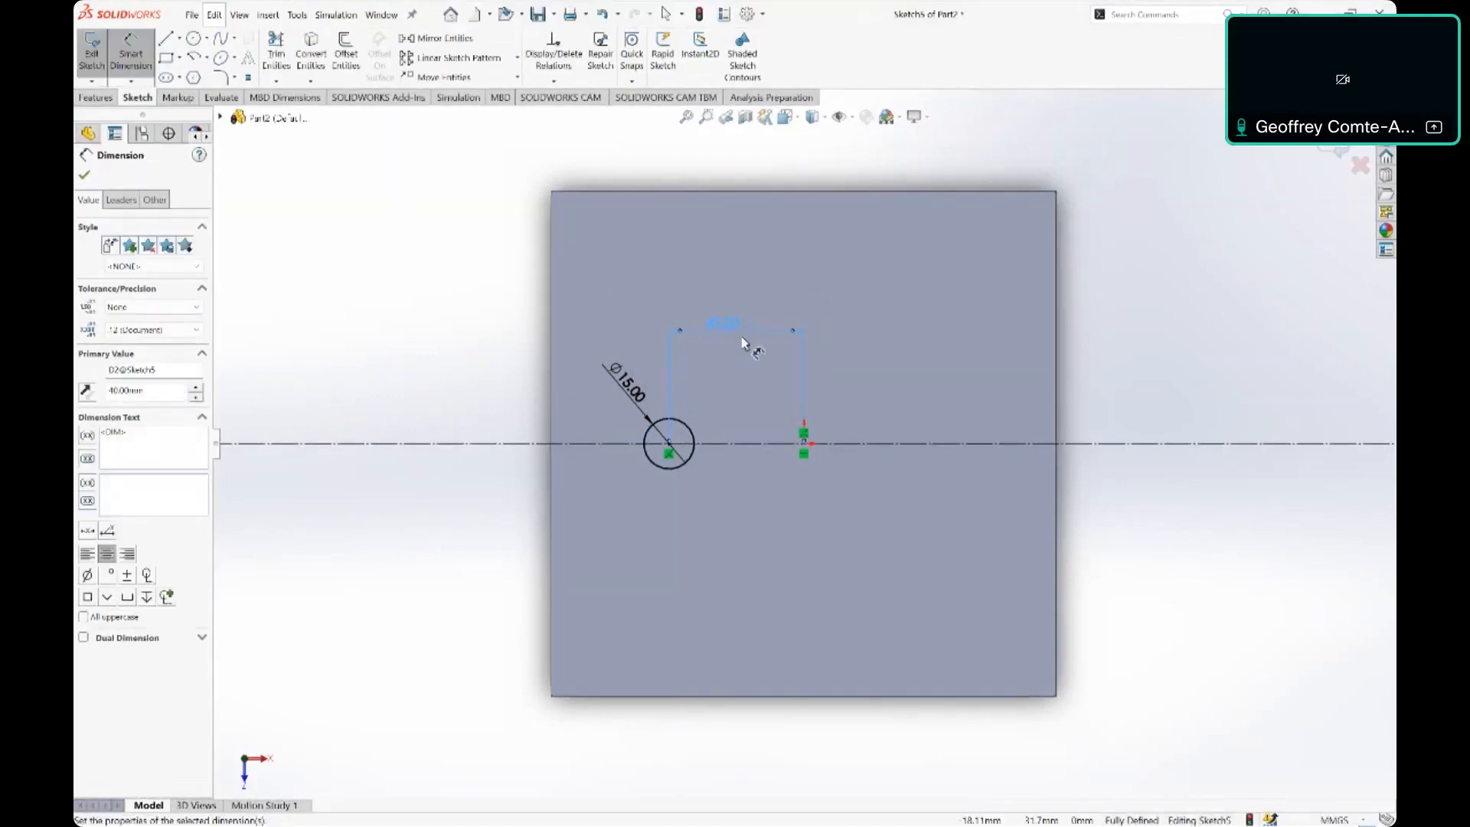
click(395, 296)
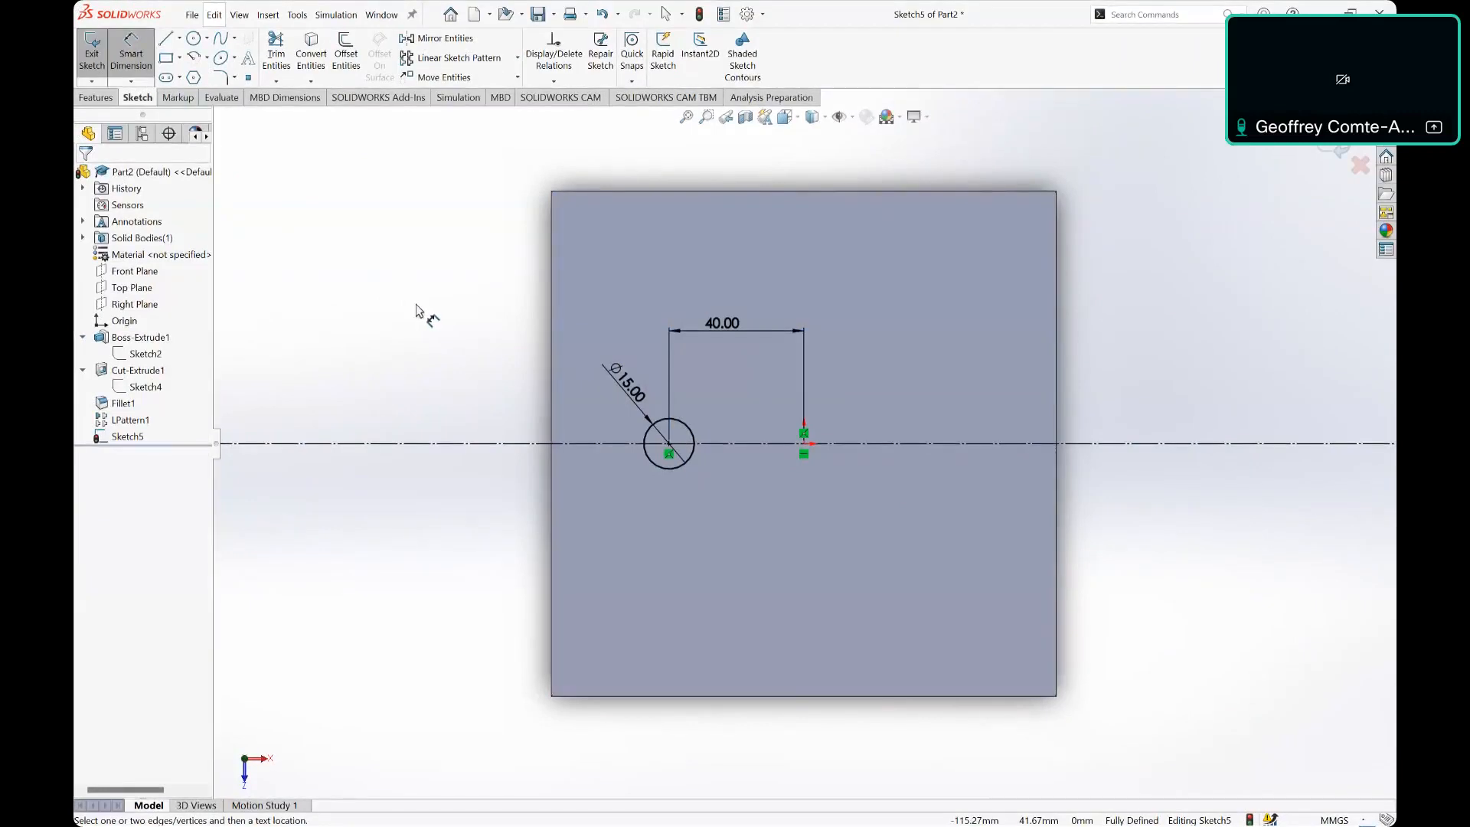
click(93, 54)
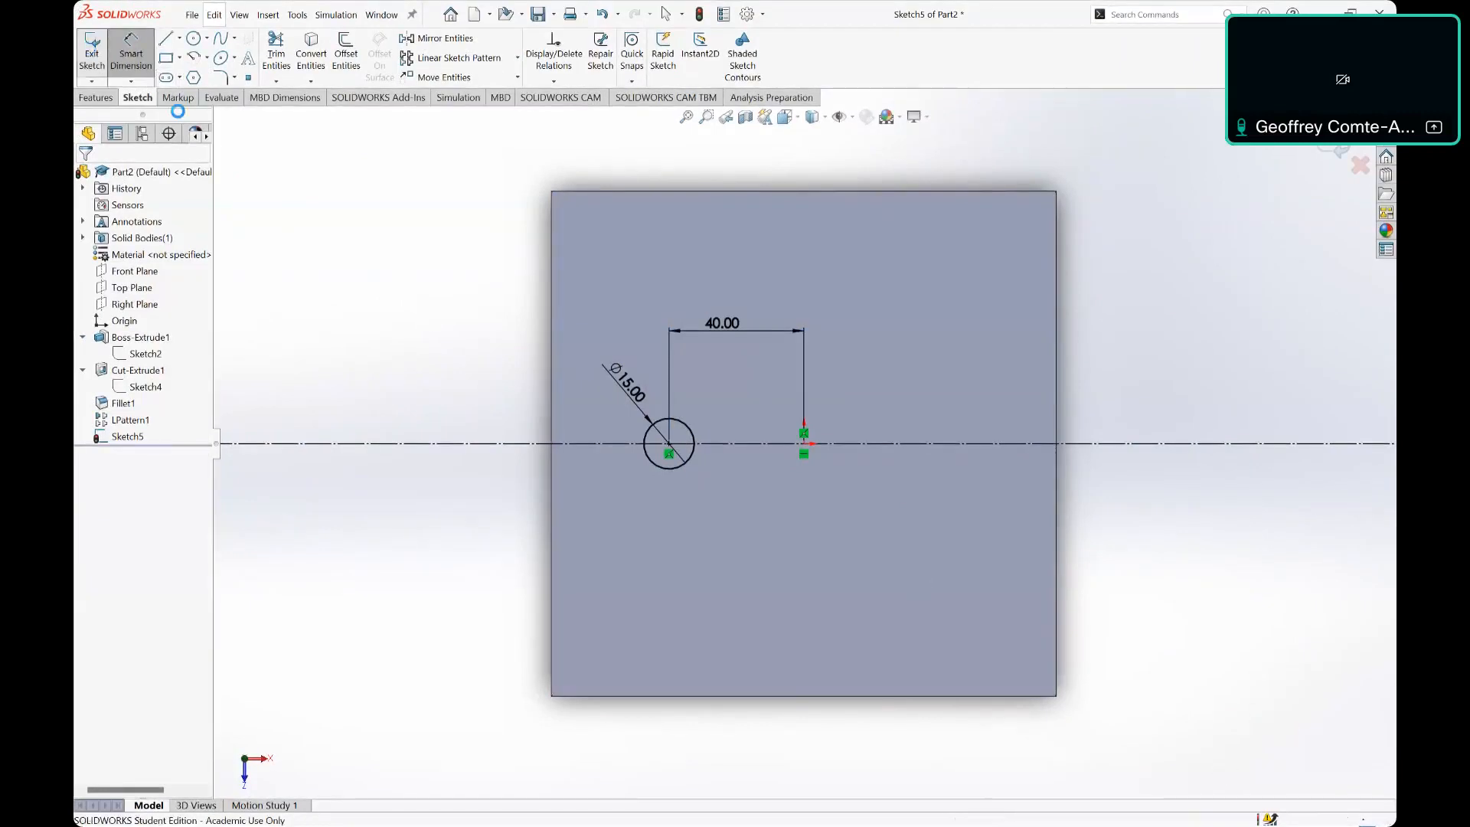
middle_drag(440, 311, 442, 234)
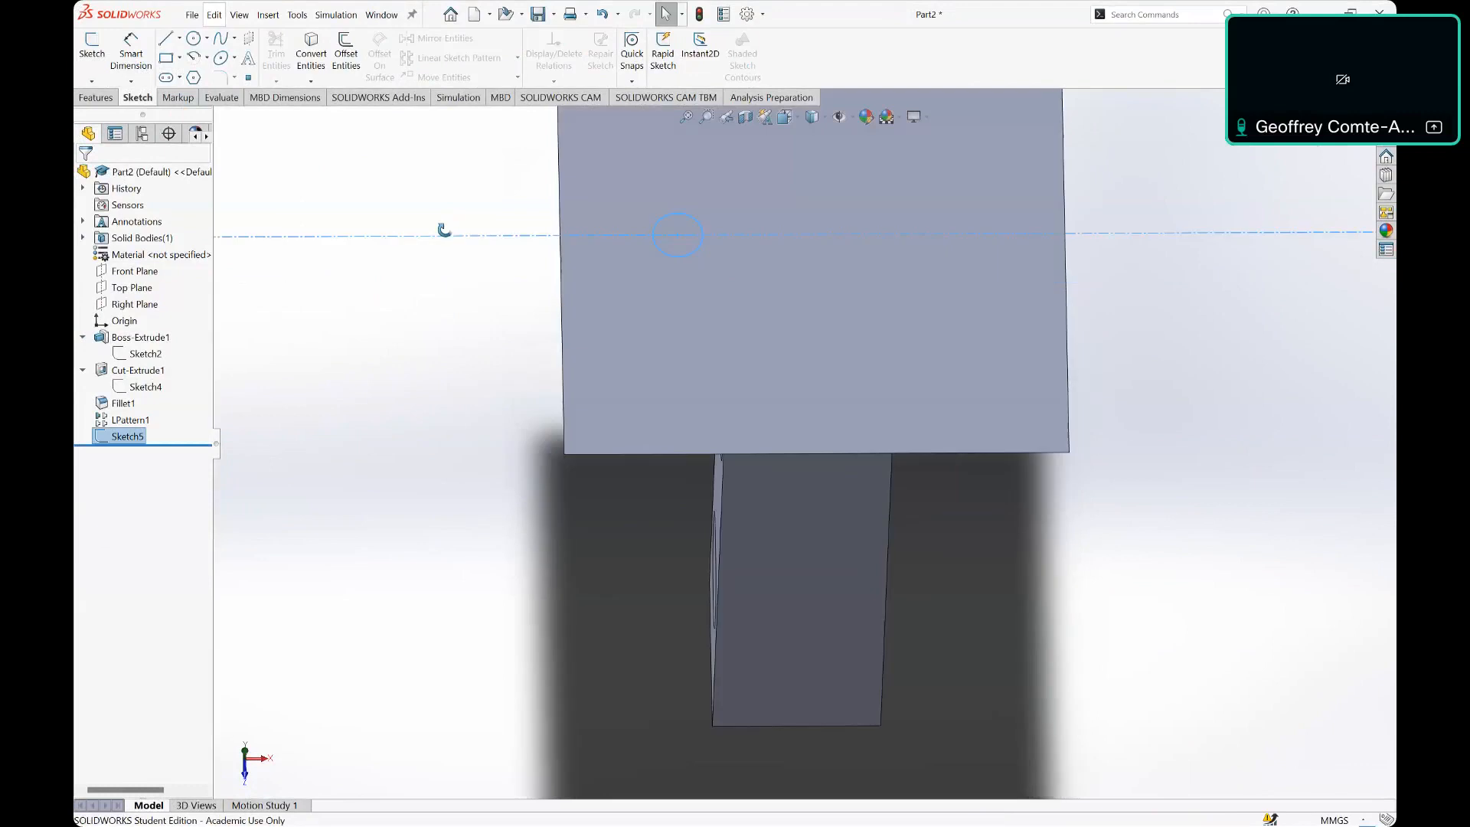
middle_drag(867, 299, 811, 423)
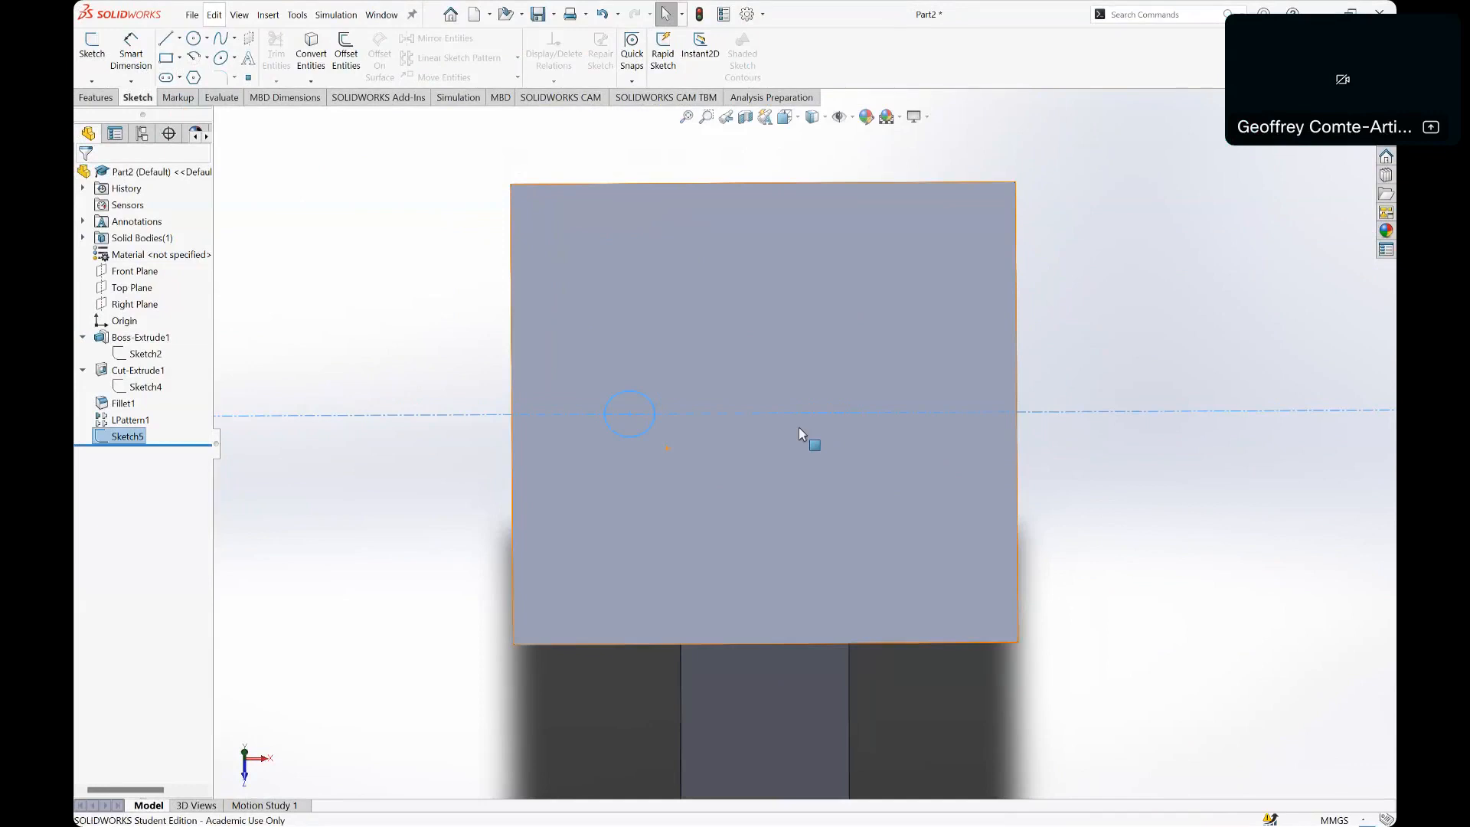
click(110, 99)
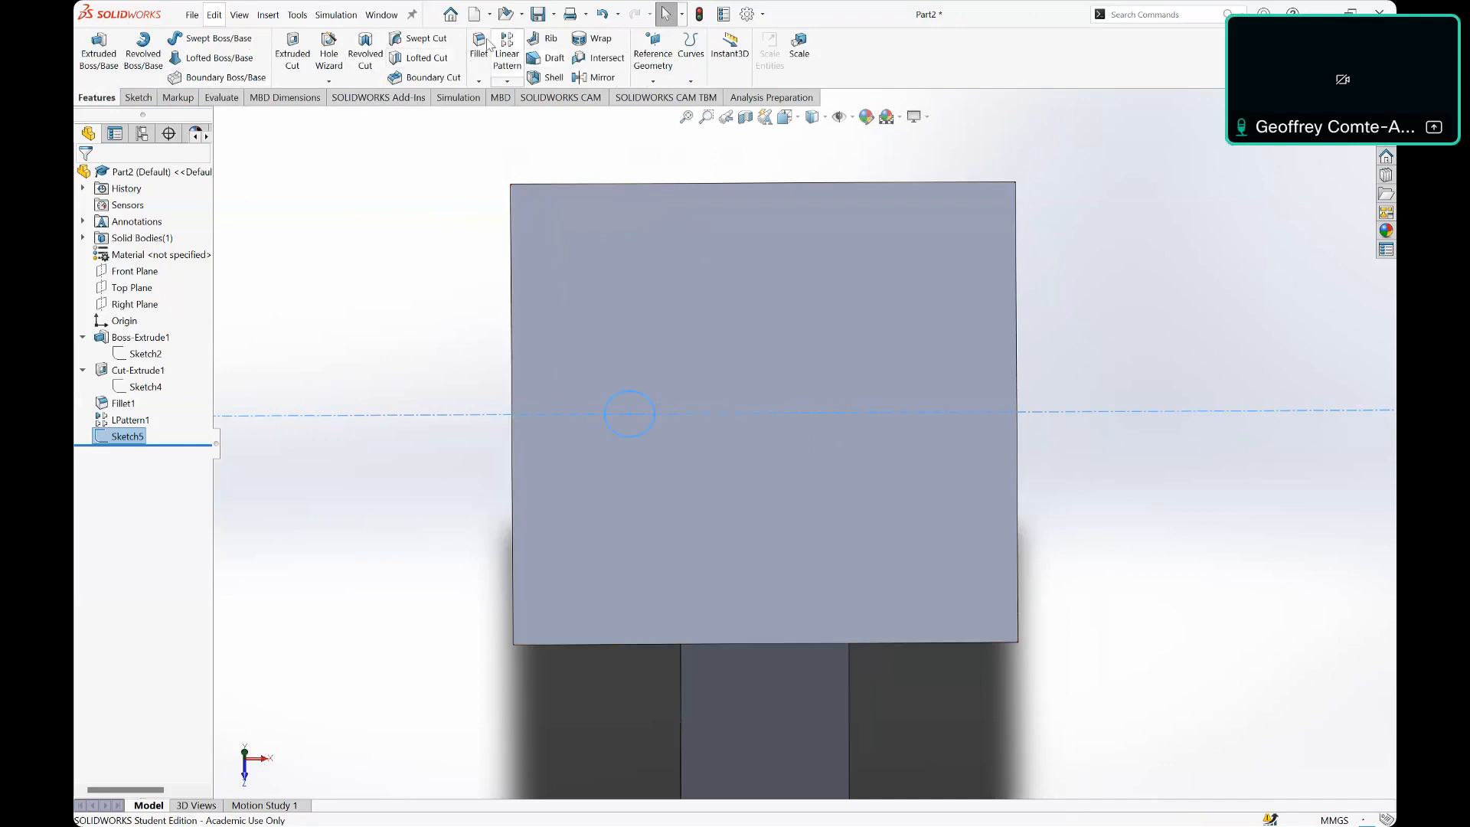
click(143, 53)
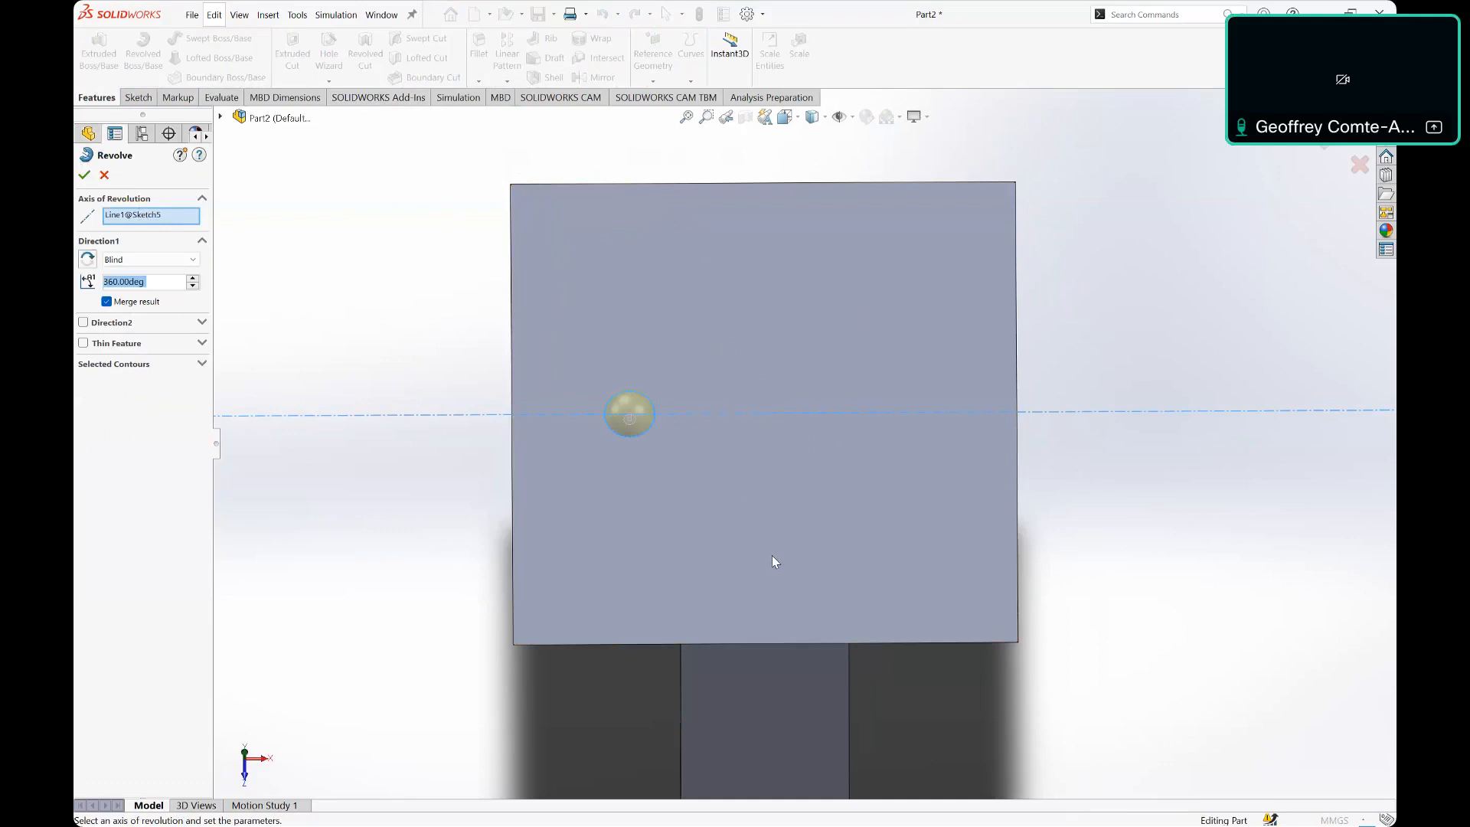
click(104, 175)
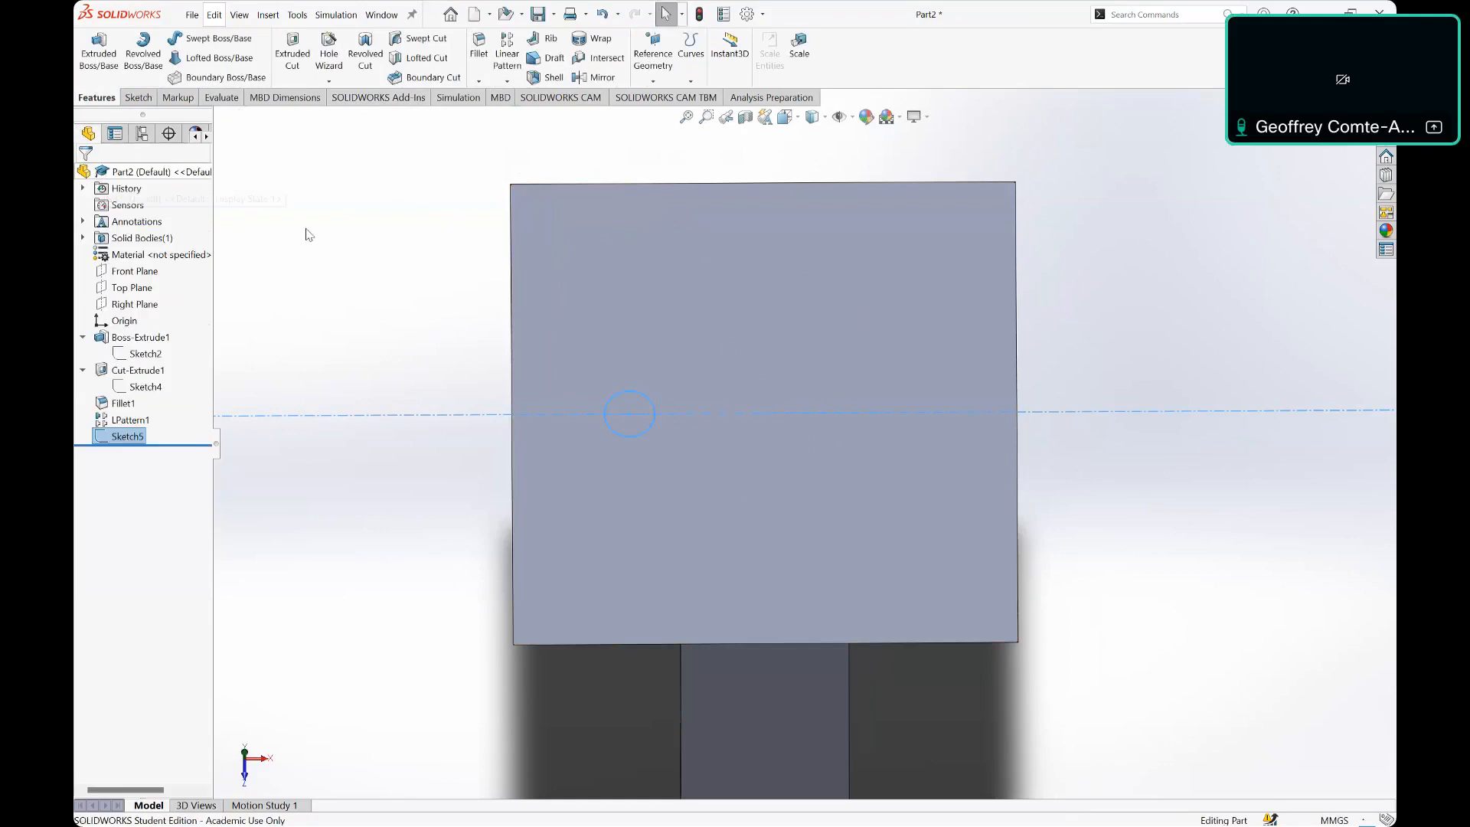
Step: Reopen the circle's sketch on the head's top face for editing
middle_drag(365, 349, 183, 438)
right_click(137, 435)
click(124, 438)
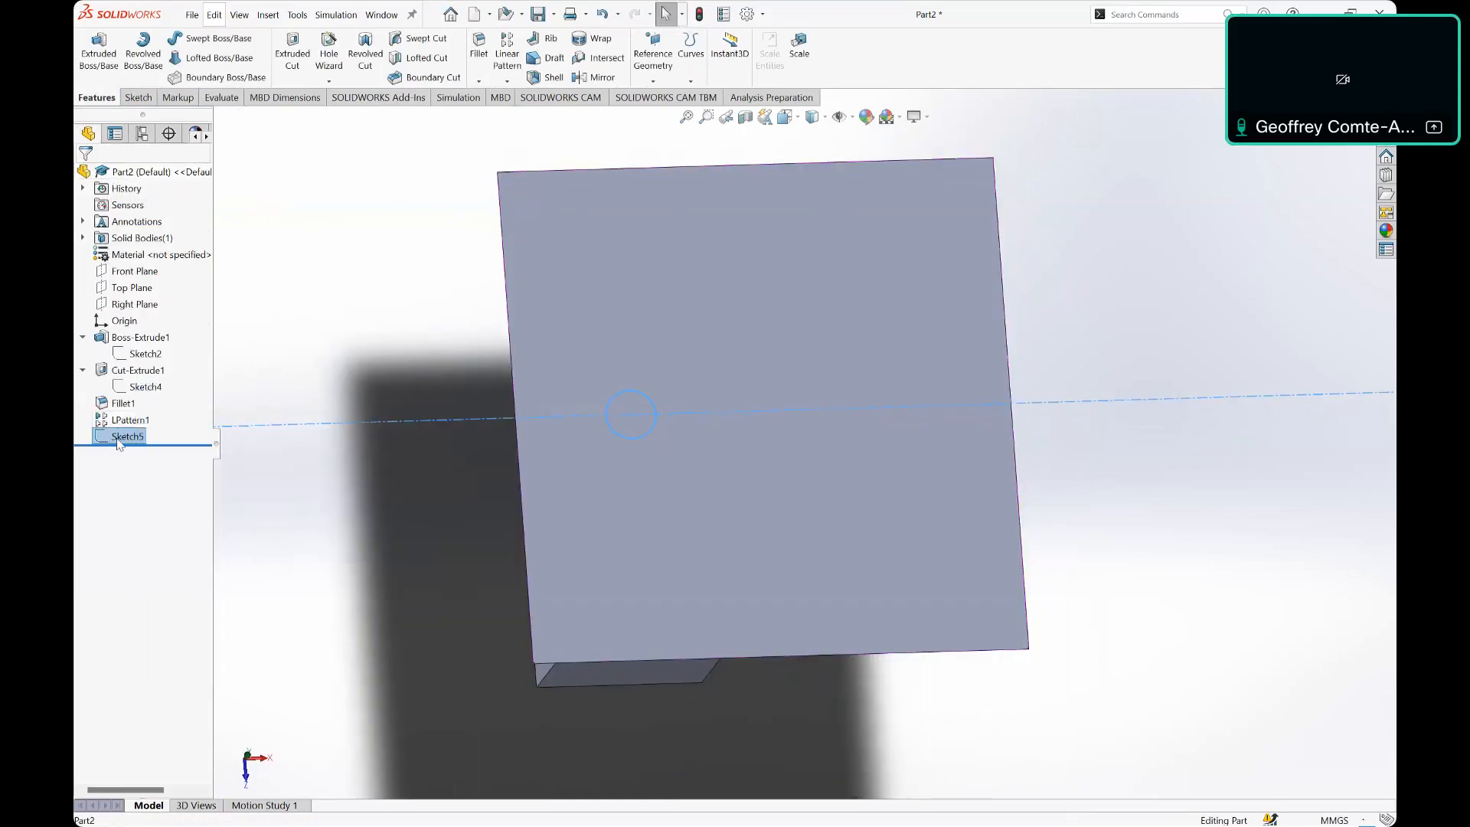
right_click(123, 439)
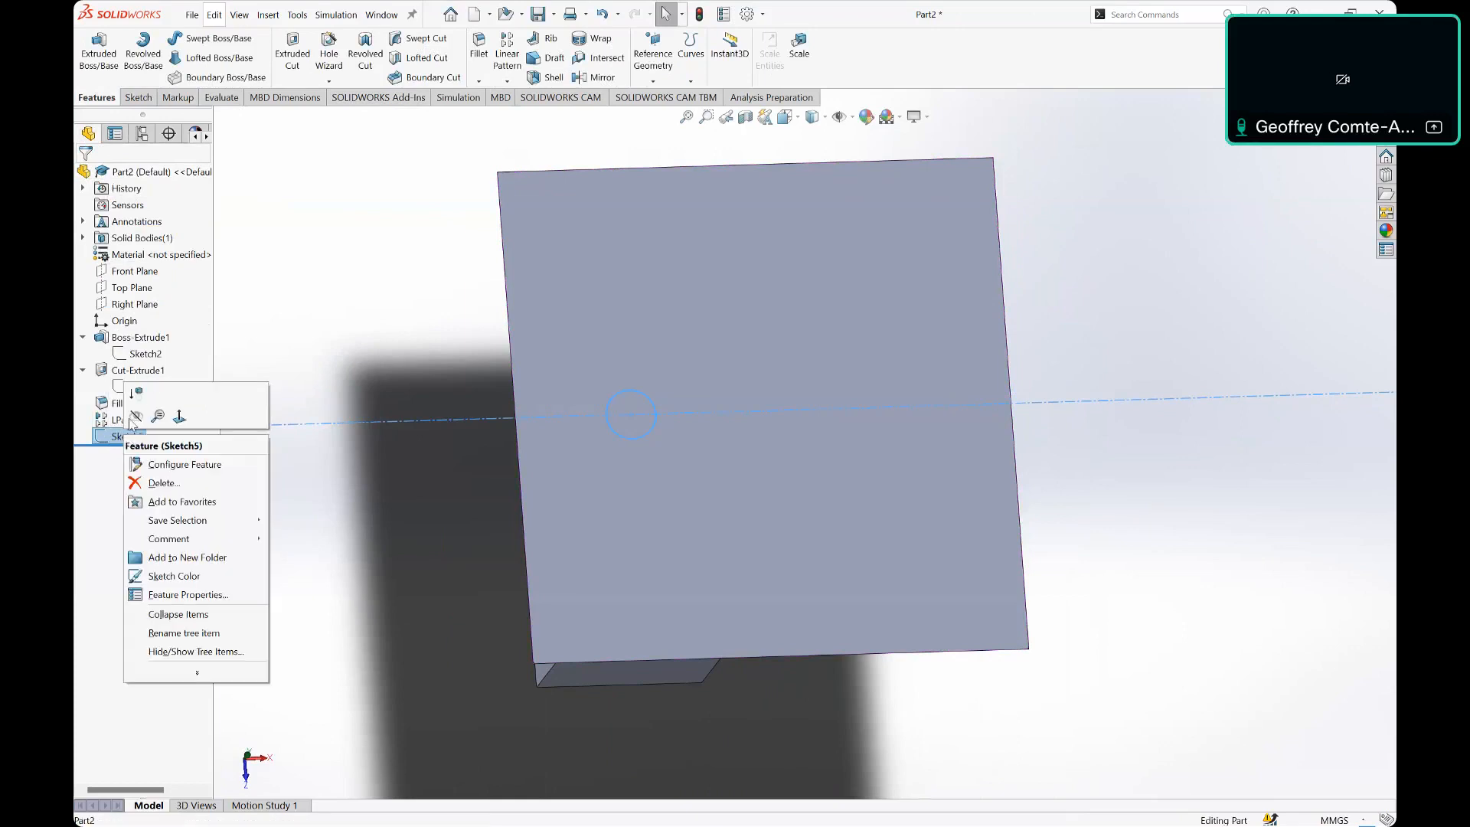
click(124, 438)
click(139, 97)
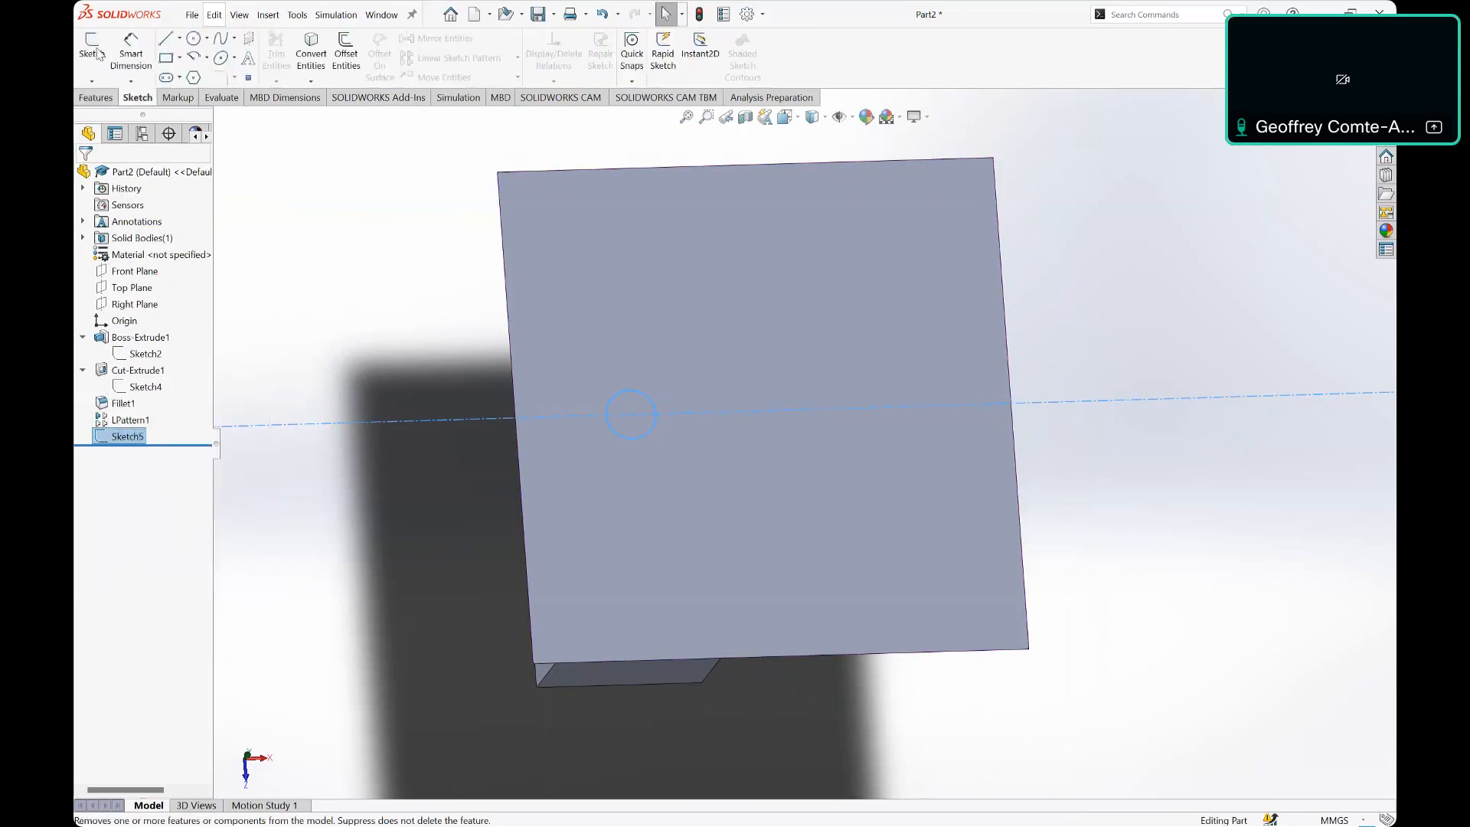
click(92, 46)
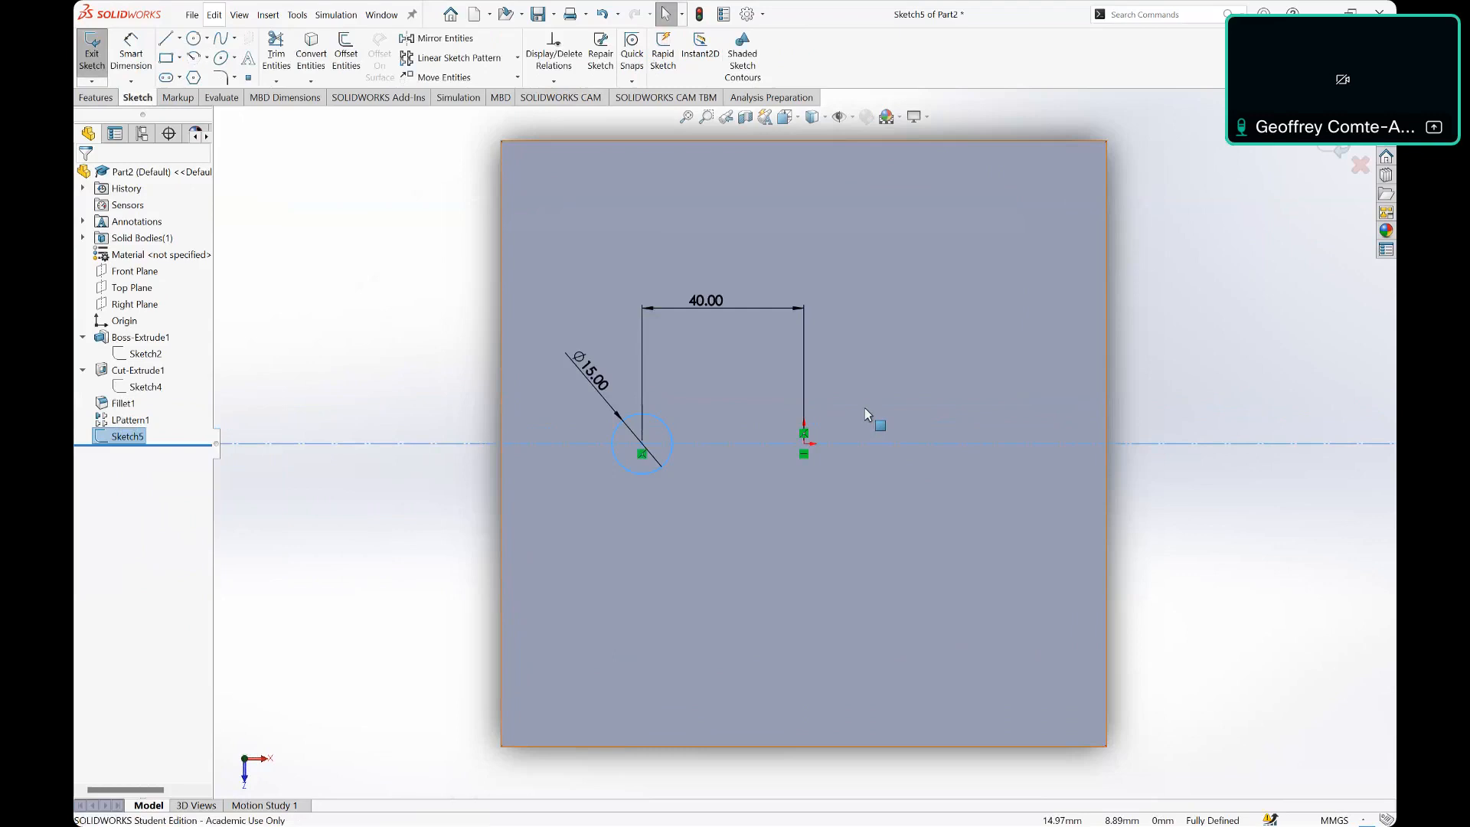
Step: Sketch a vertical line about 160 mm long through the origin, spanning the whole top face
click(165, 38)
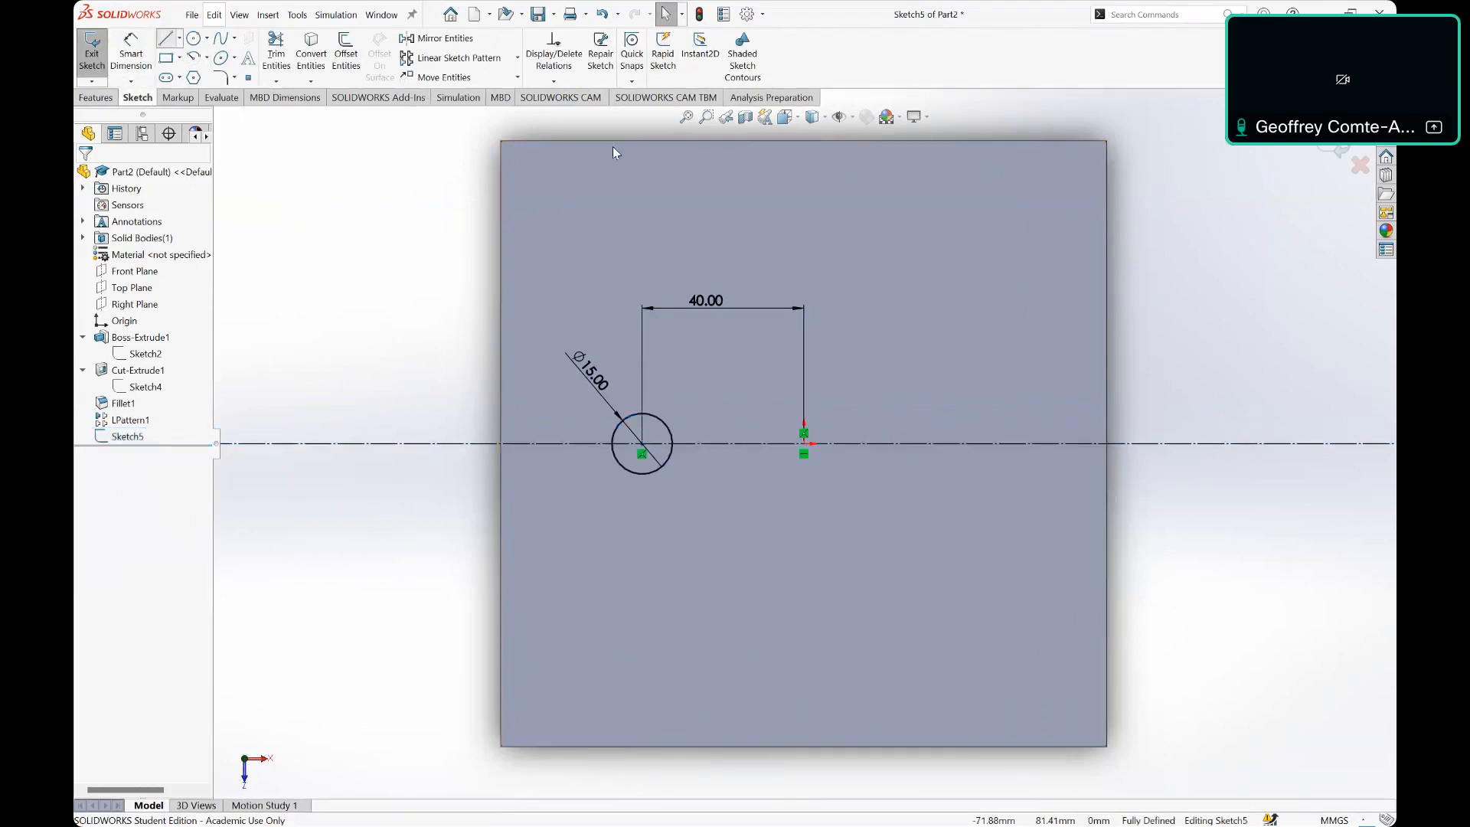
click(803, 131)
click(804, 776)
key(Escape)
key(Escape)
Step: Turn the vertical line into a construction line of infinite length
click(804, 196)
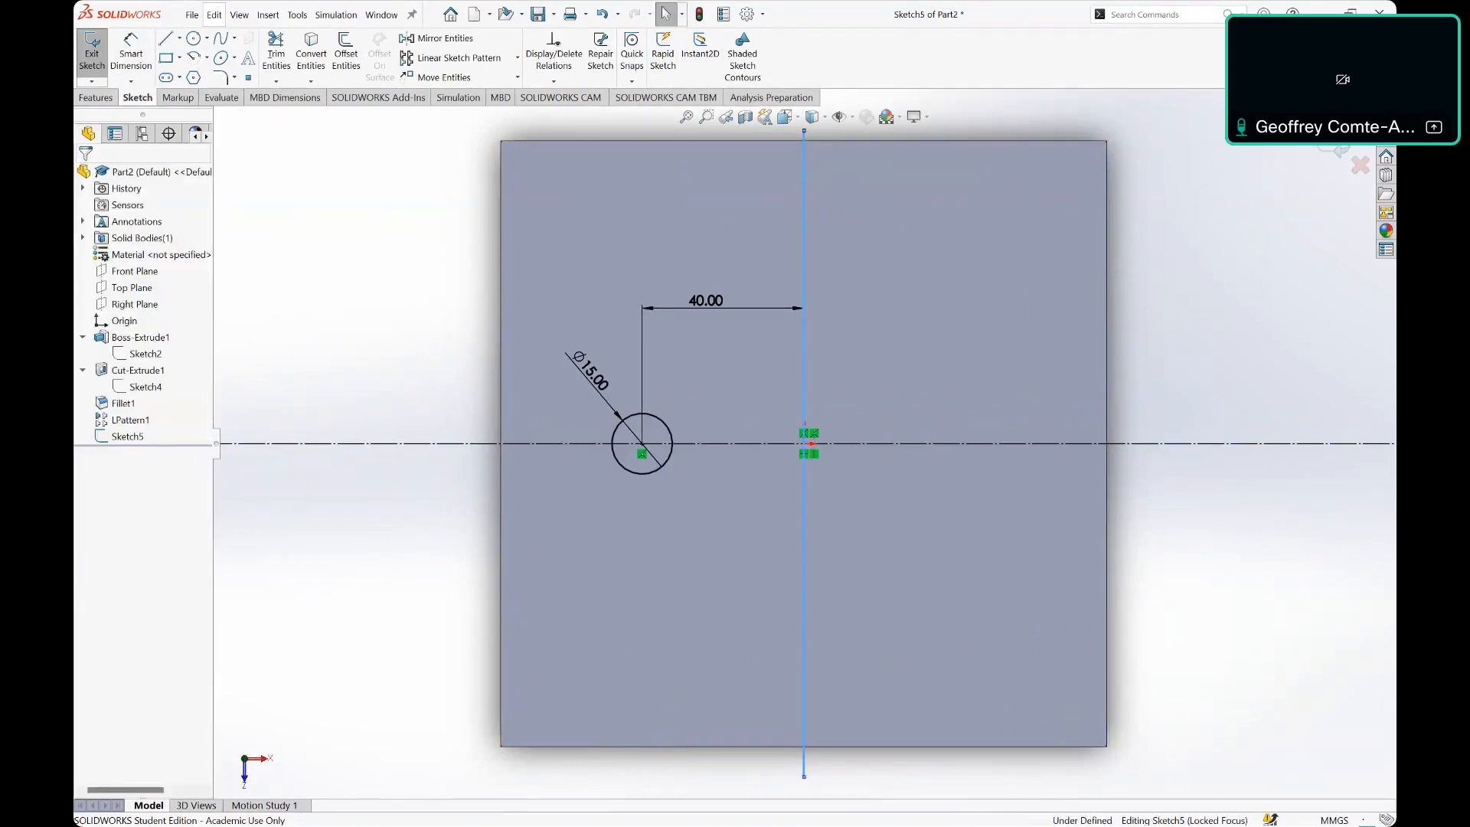
click(135, 393)
click(138, 408)
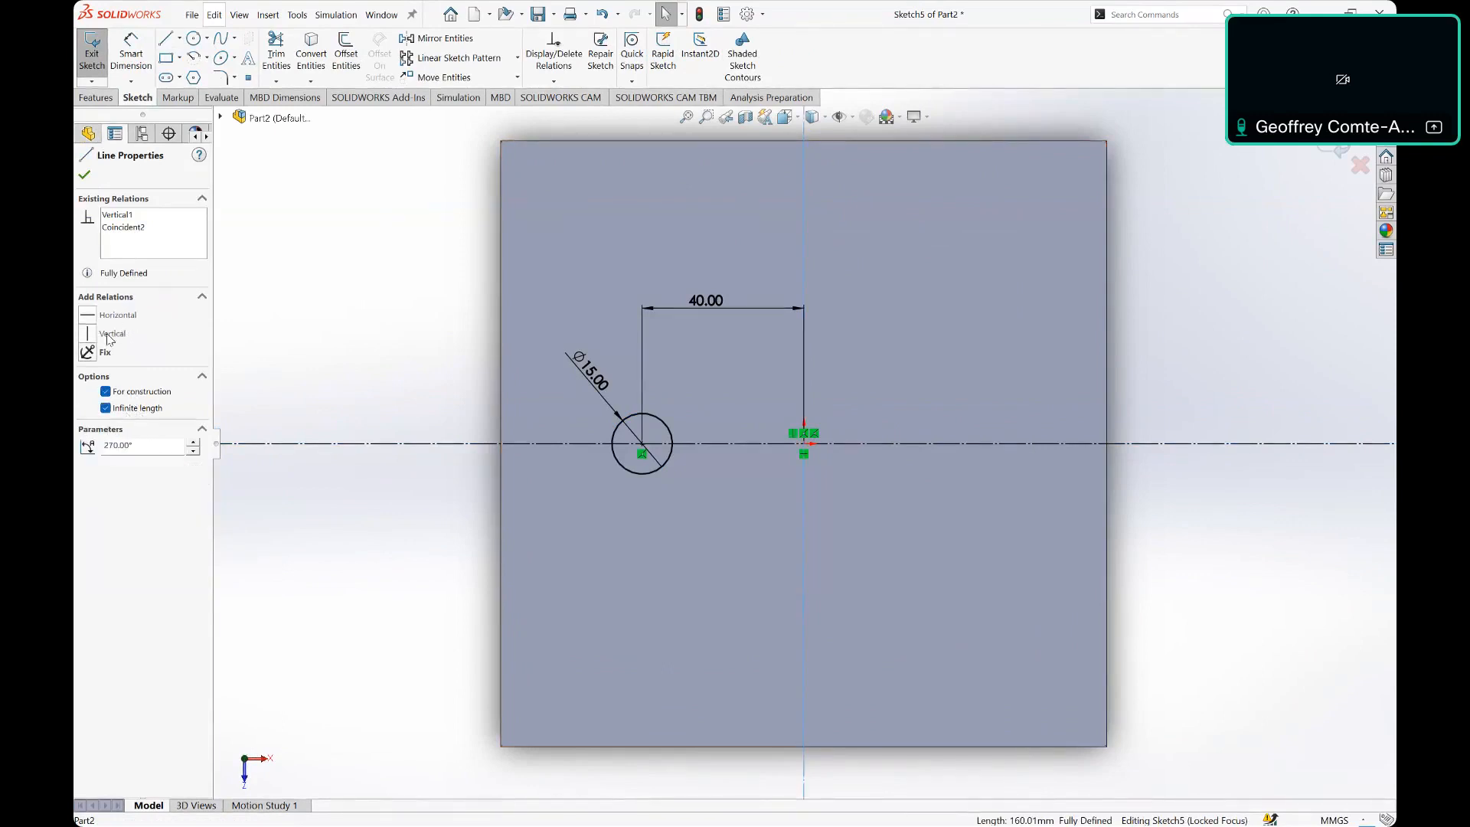
click(1251, 222)
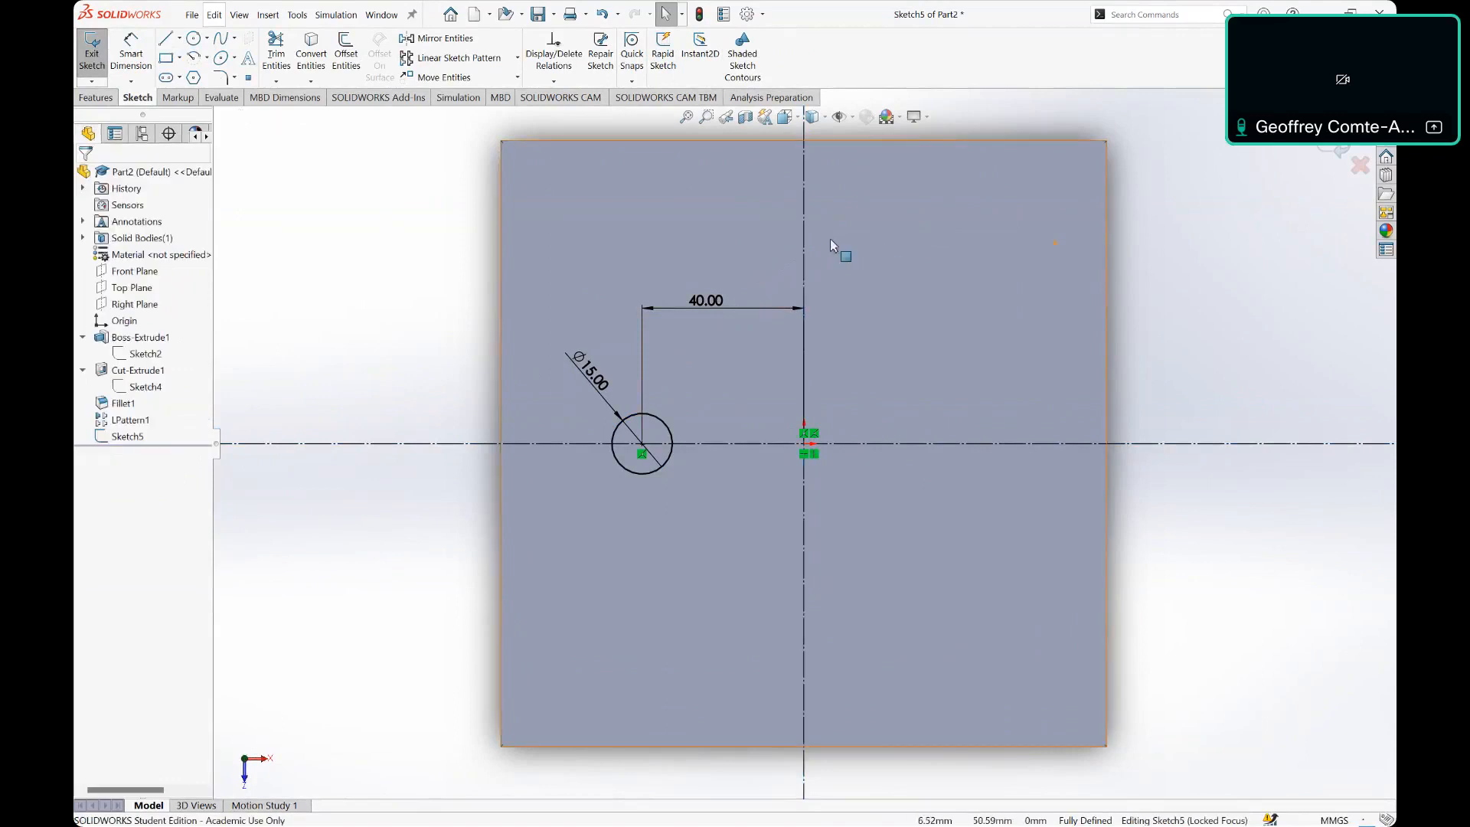
click(806, 249)
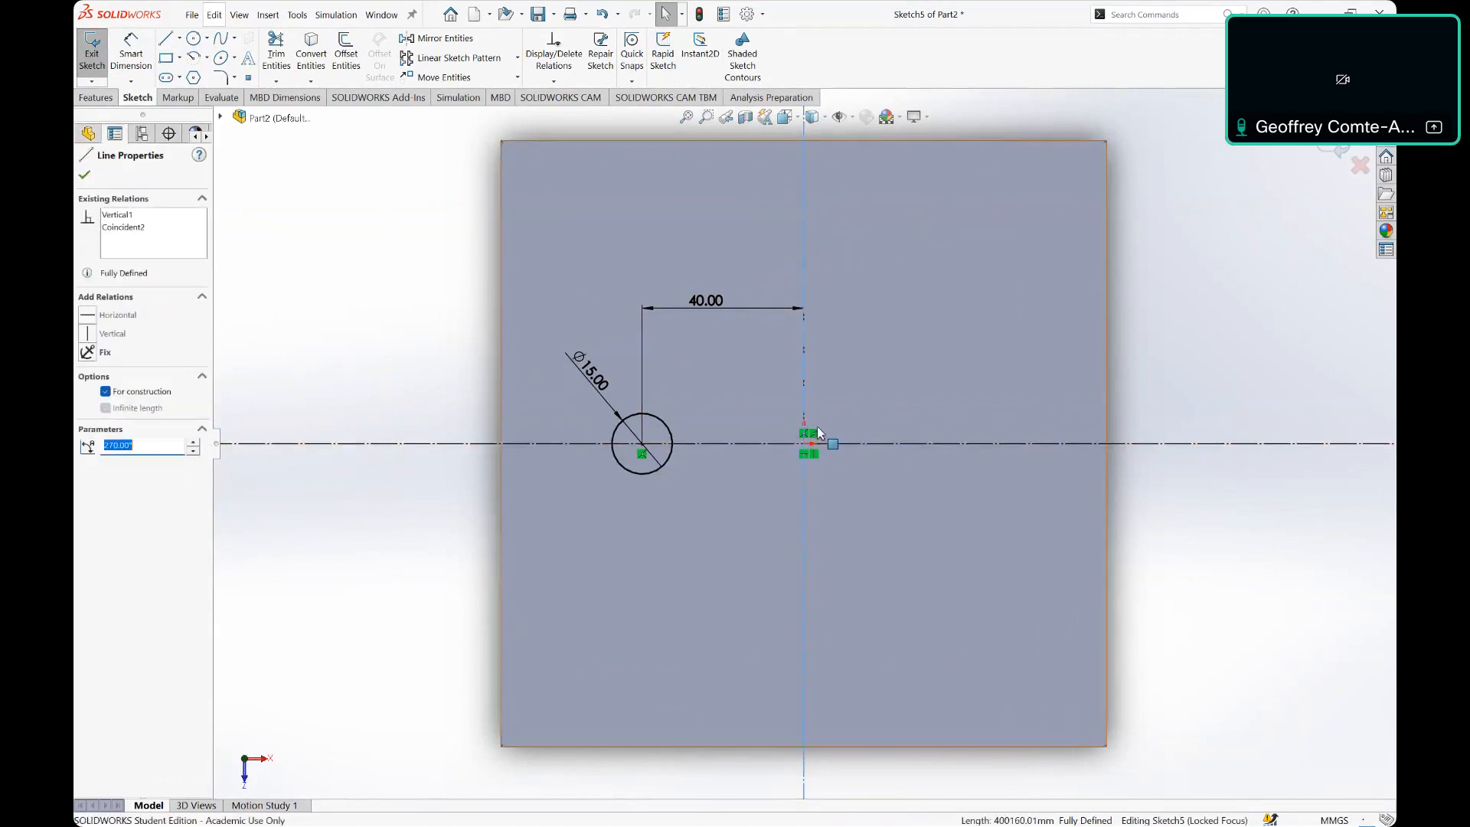
key(Escape)
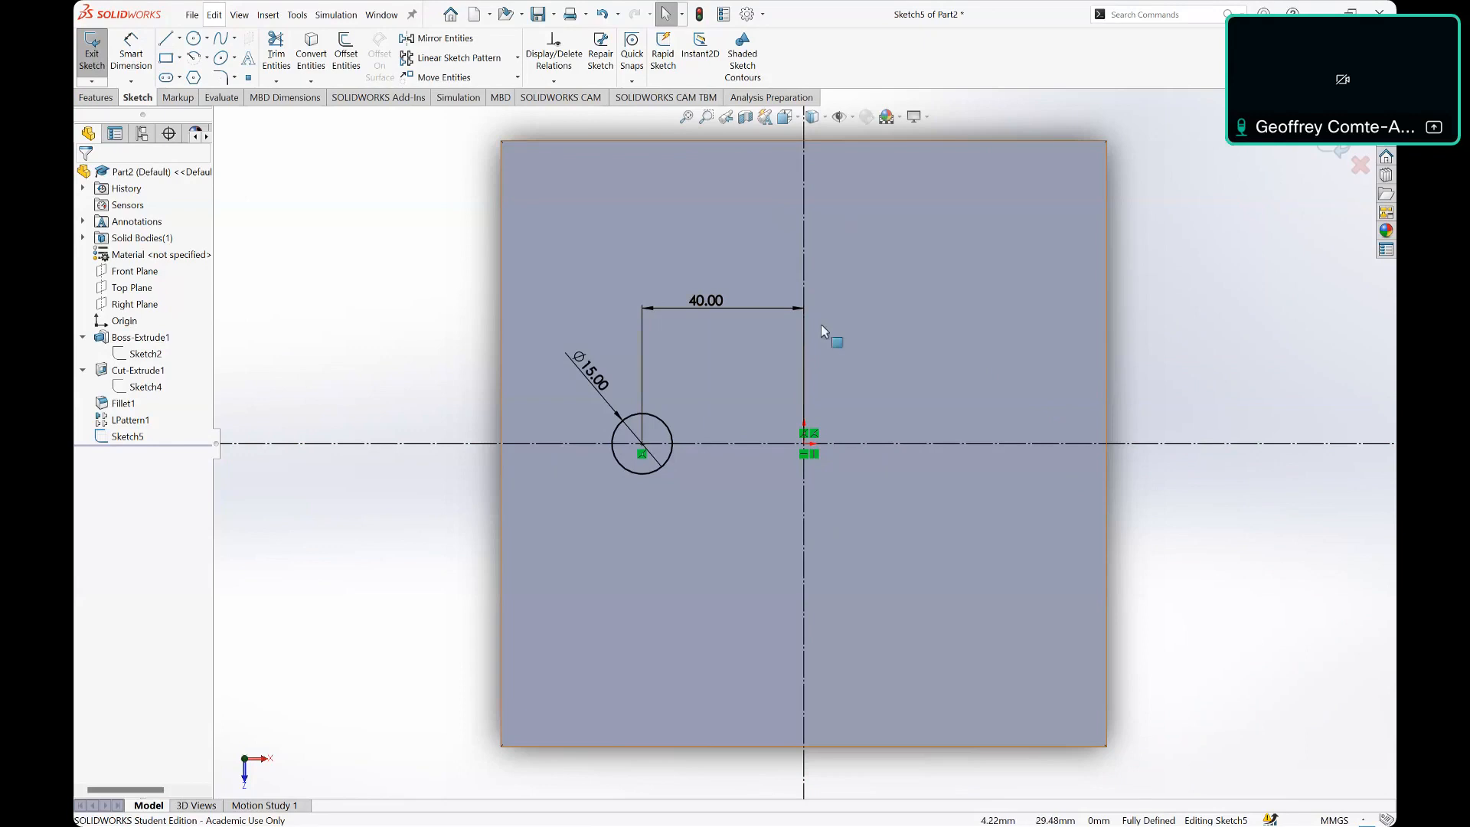
Step: Exit the sketch and start a Revolved Boss of the circle, using the vertical construction line as the axis of revolution
click(91, 57)
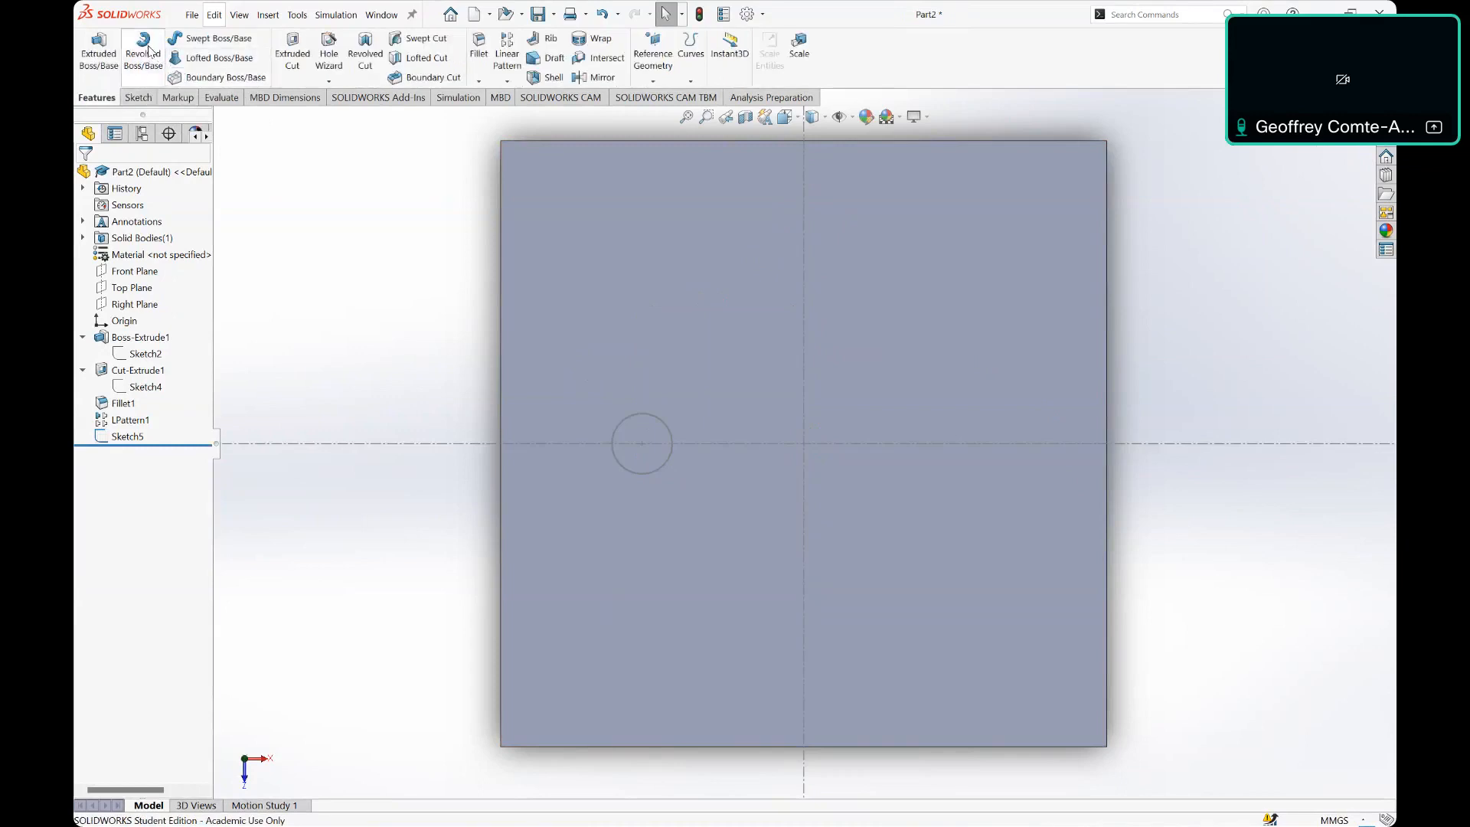
click(144, 51)
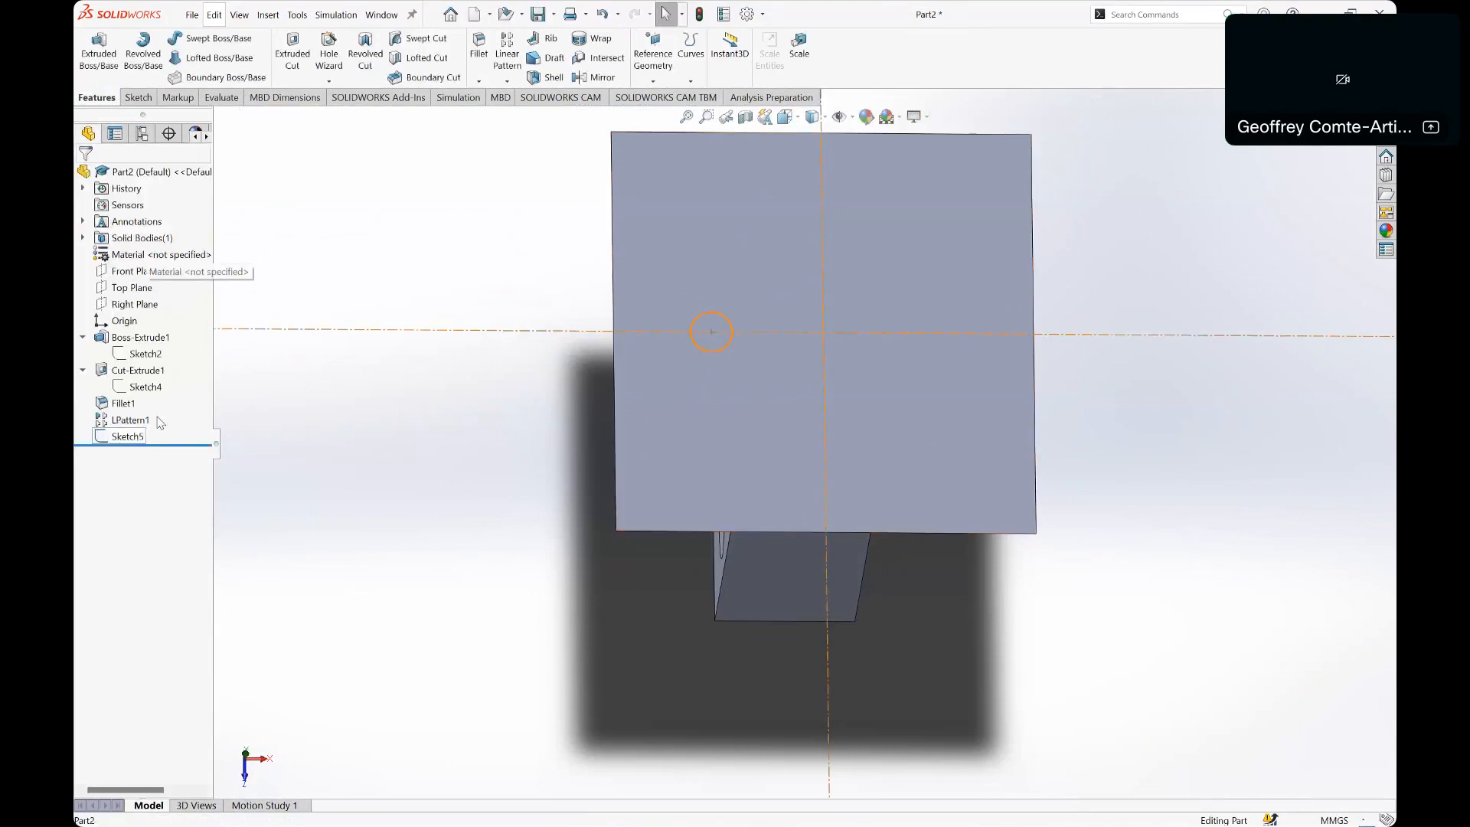
click(131, 436)
click(143, 54)
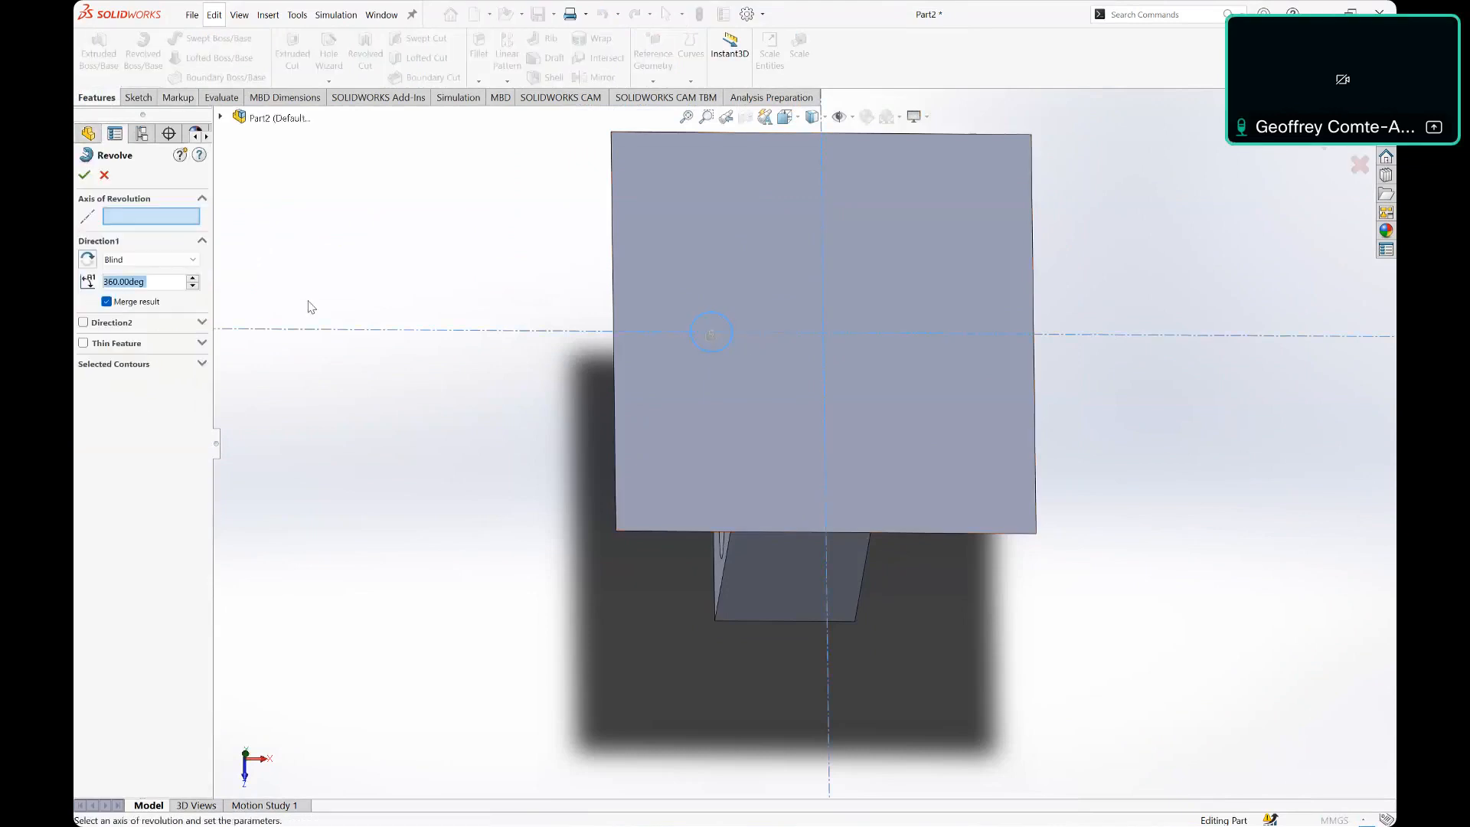
click(822, 281)
mouse_move(1135, 378)
middle_down()
mouse_move(1113, 313)
mouse_move(1098, 314)
middle_up()
scroll(1096, 314, up, 3)
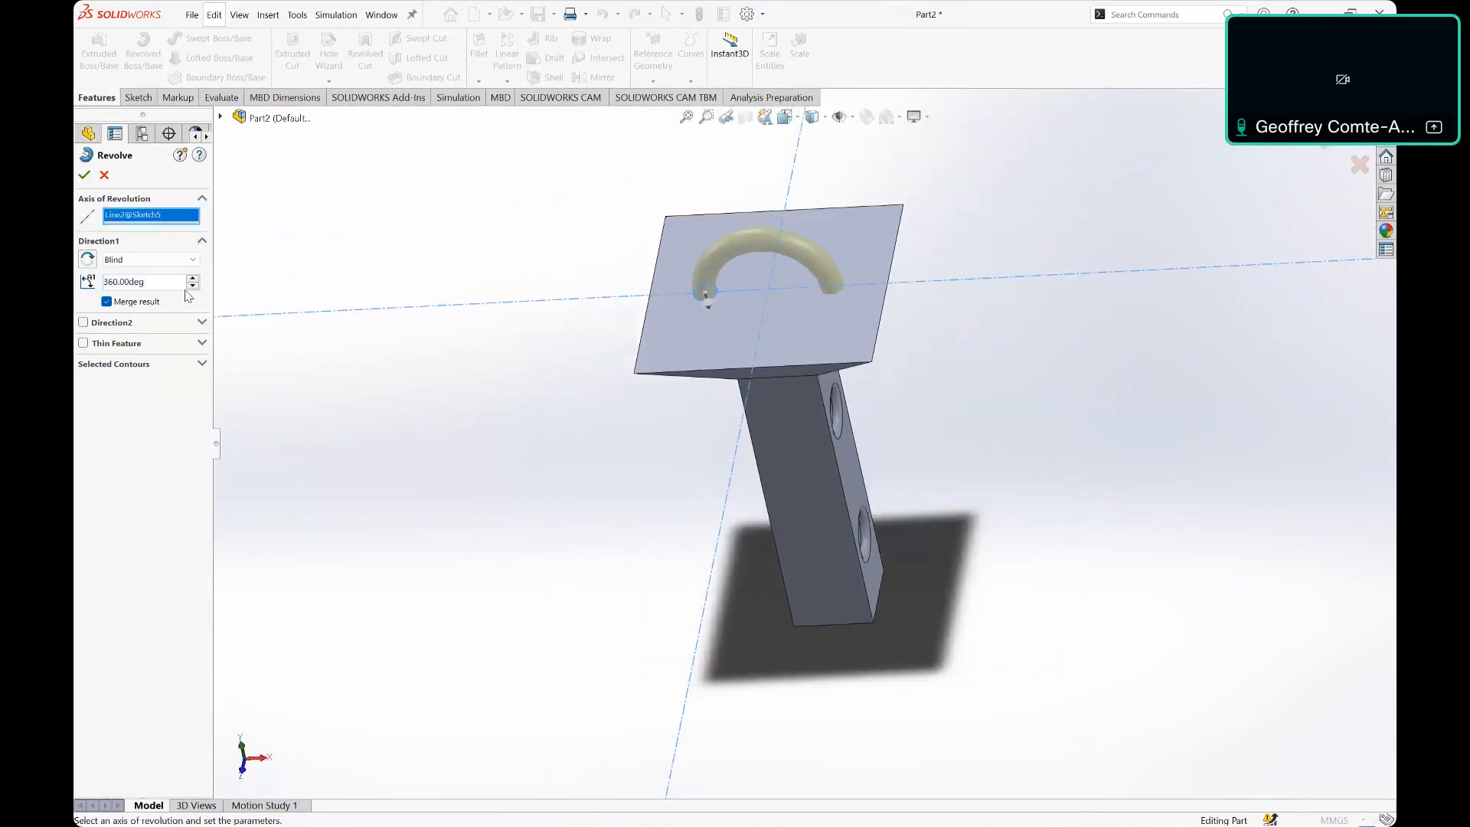
middle_drag(380, 305, 157, 321)
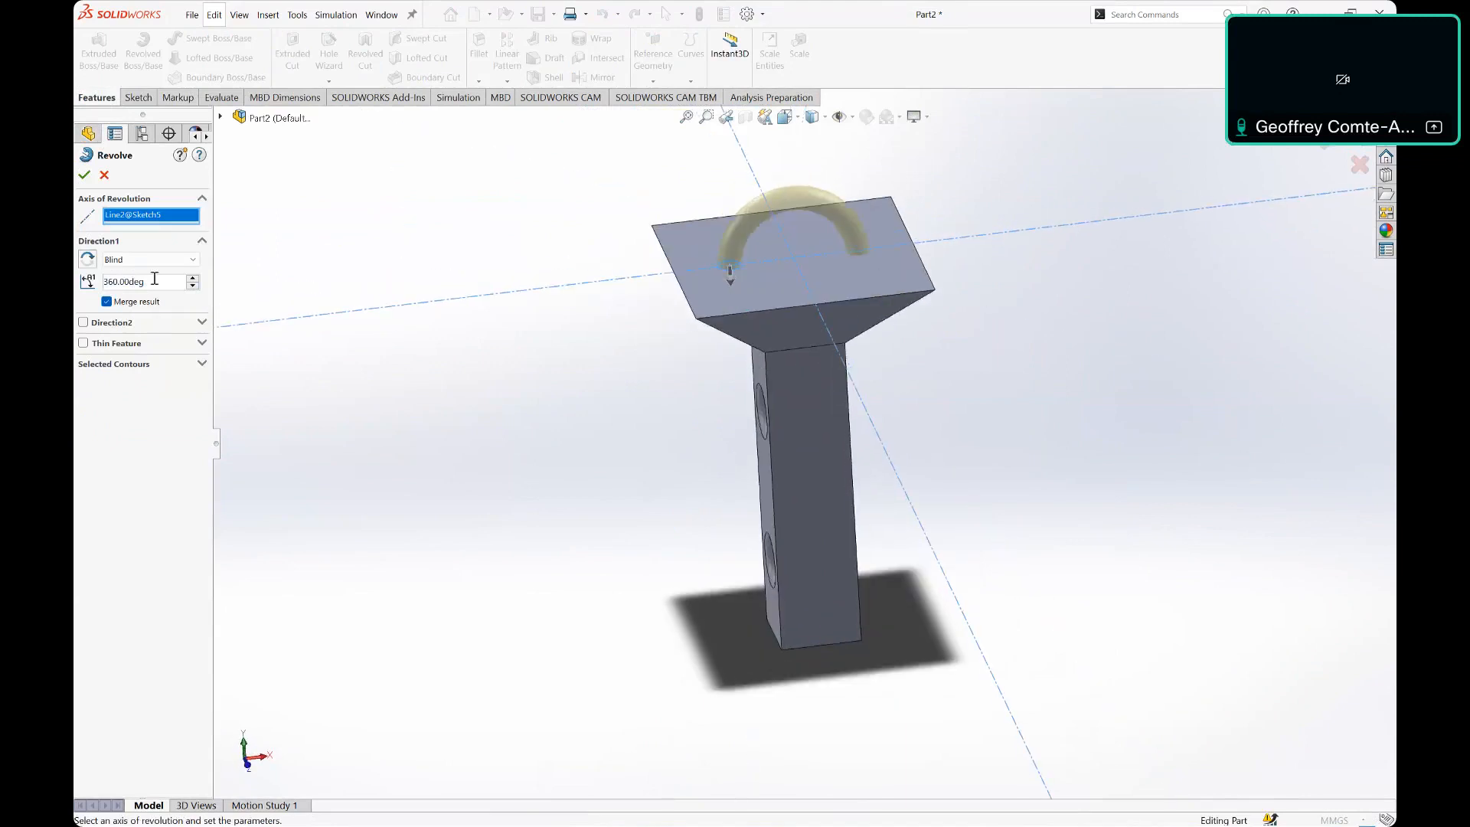
Step: Try the Up To Surface and Up To Vertex end conditions for the revolve, and return to Blind
click(175, 265)
click(153, 274)
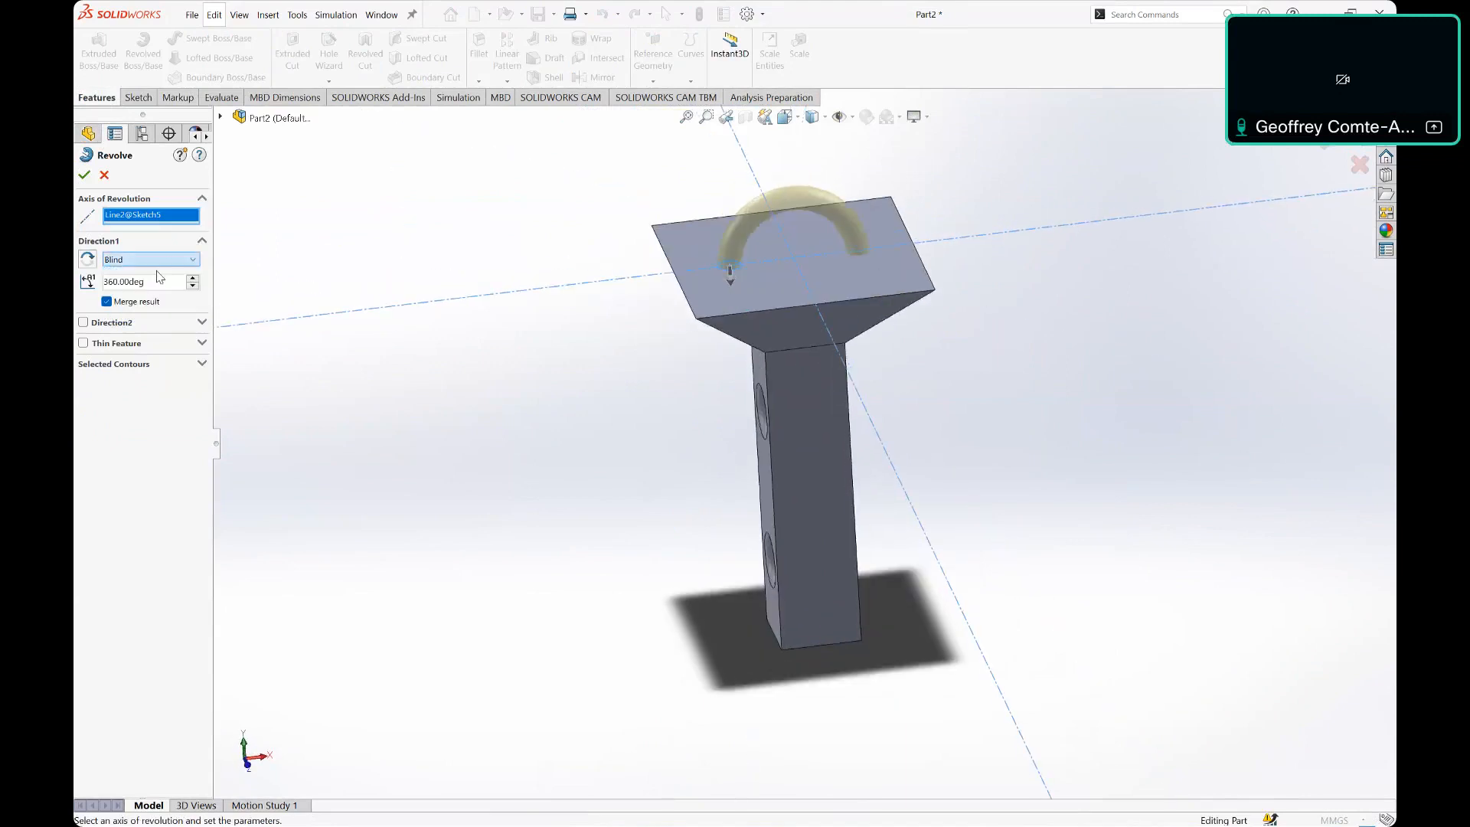
click(113, 287)
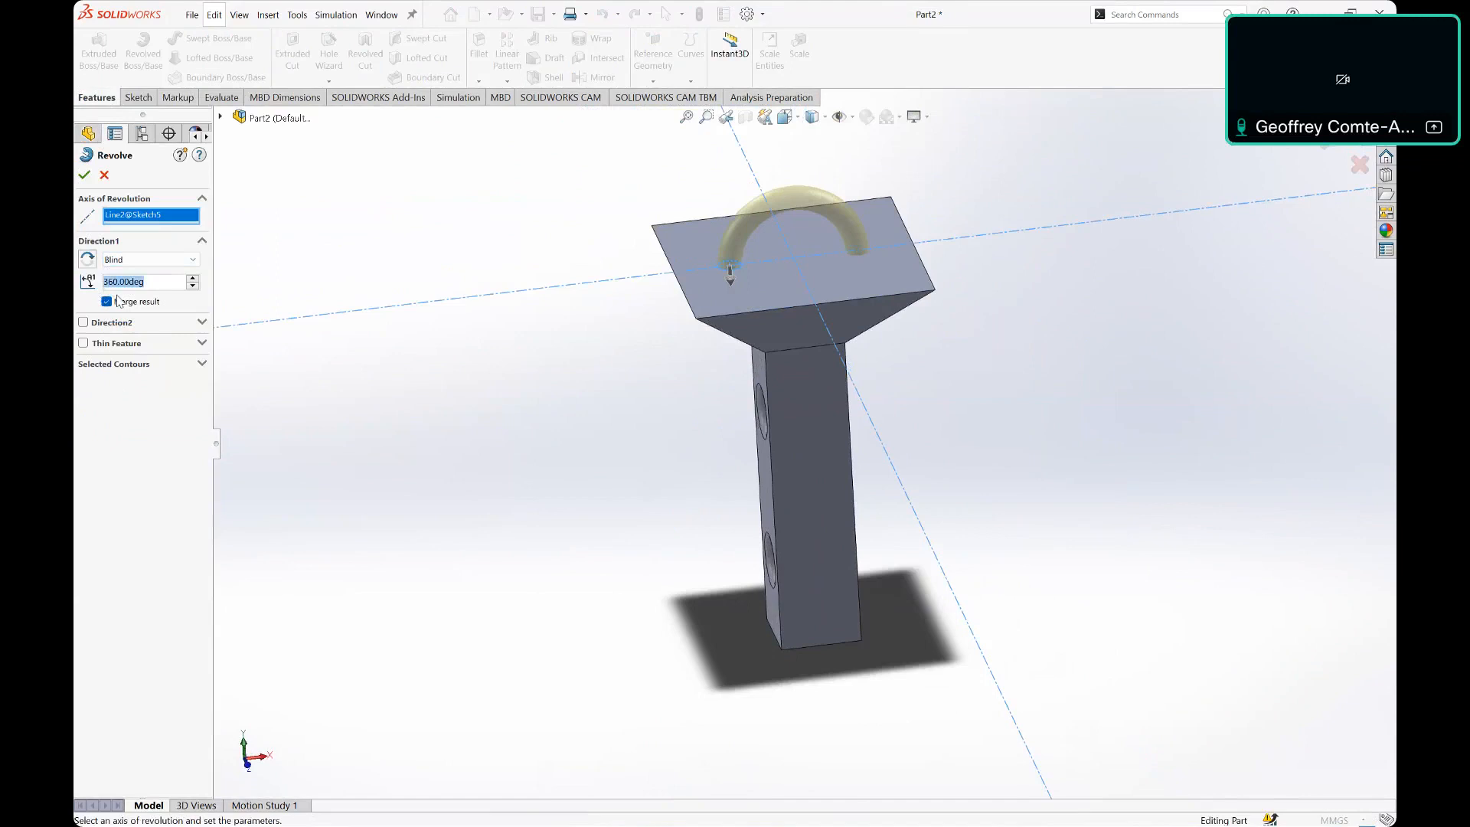
click(140, 261)
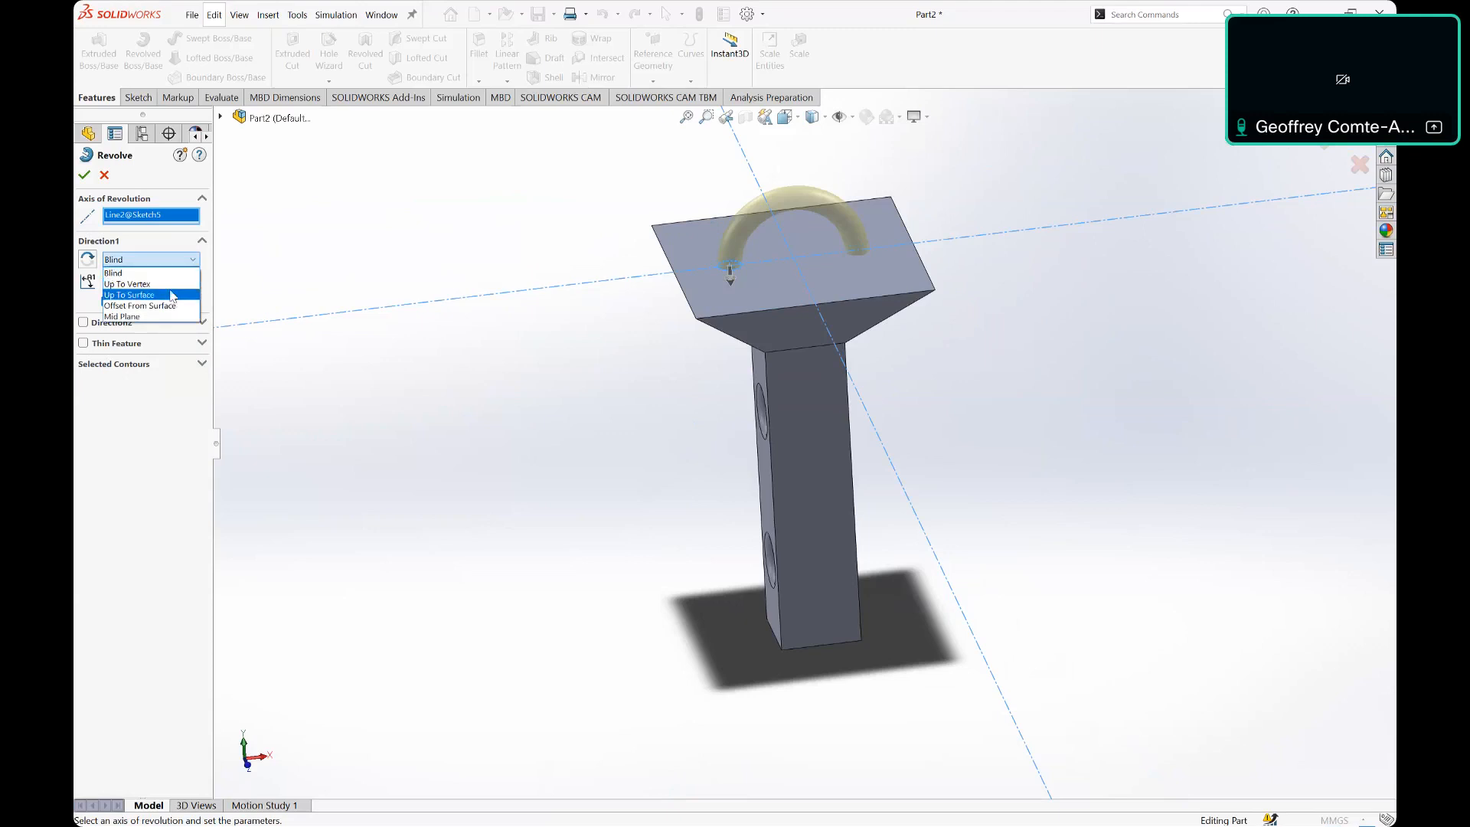
click(171, 296)
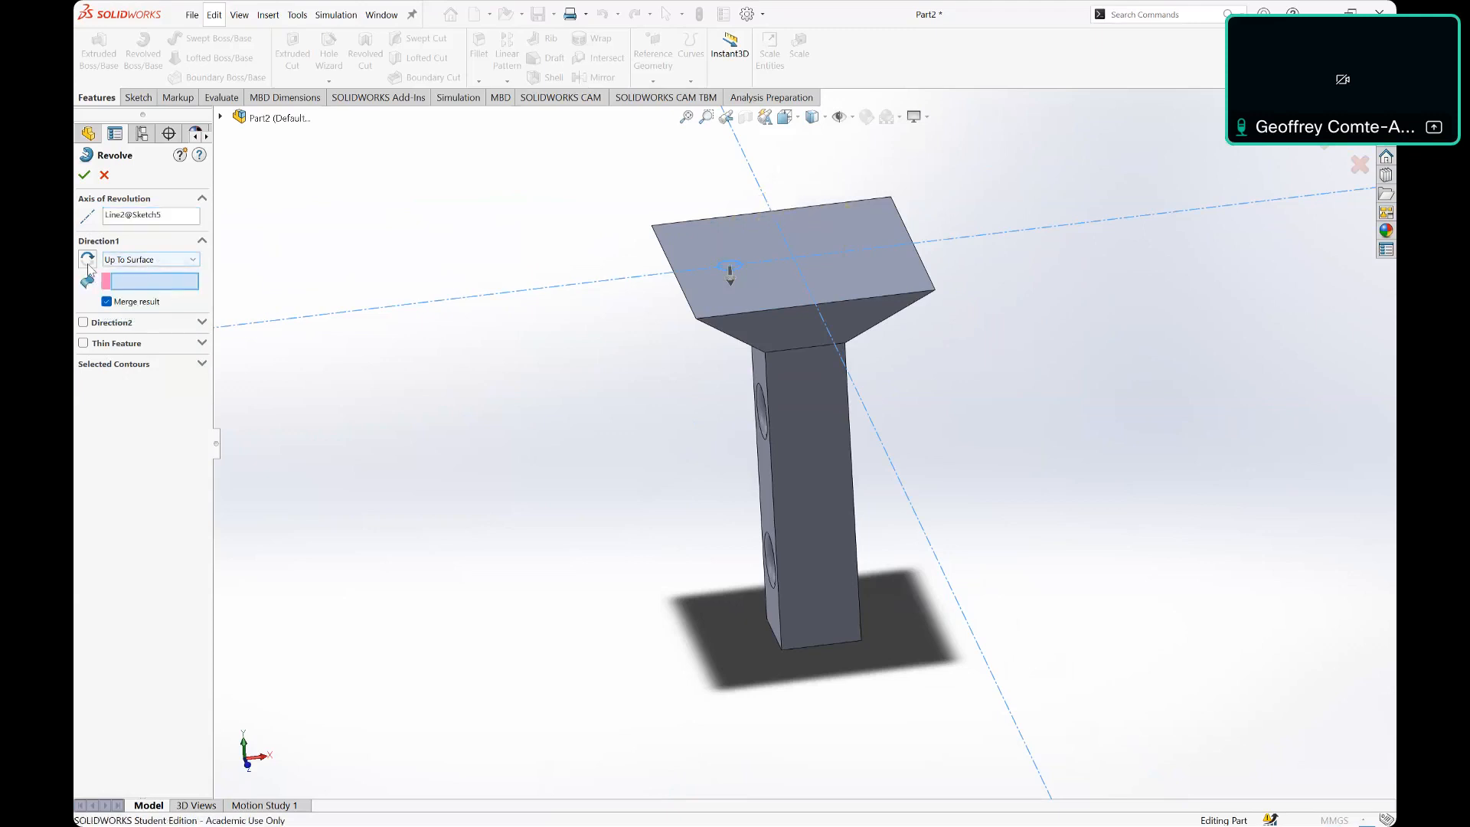
click(165, 259)
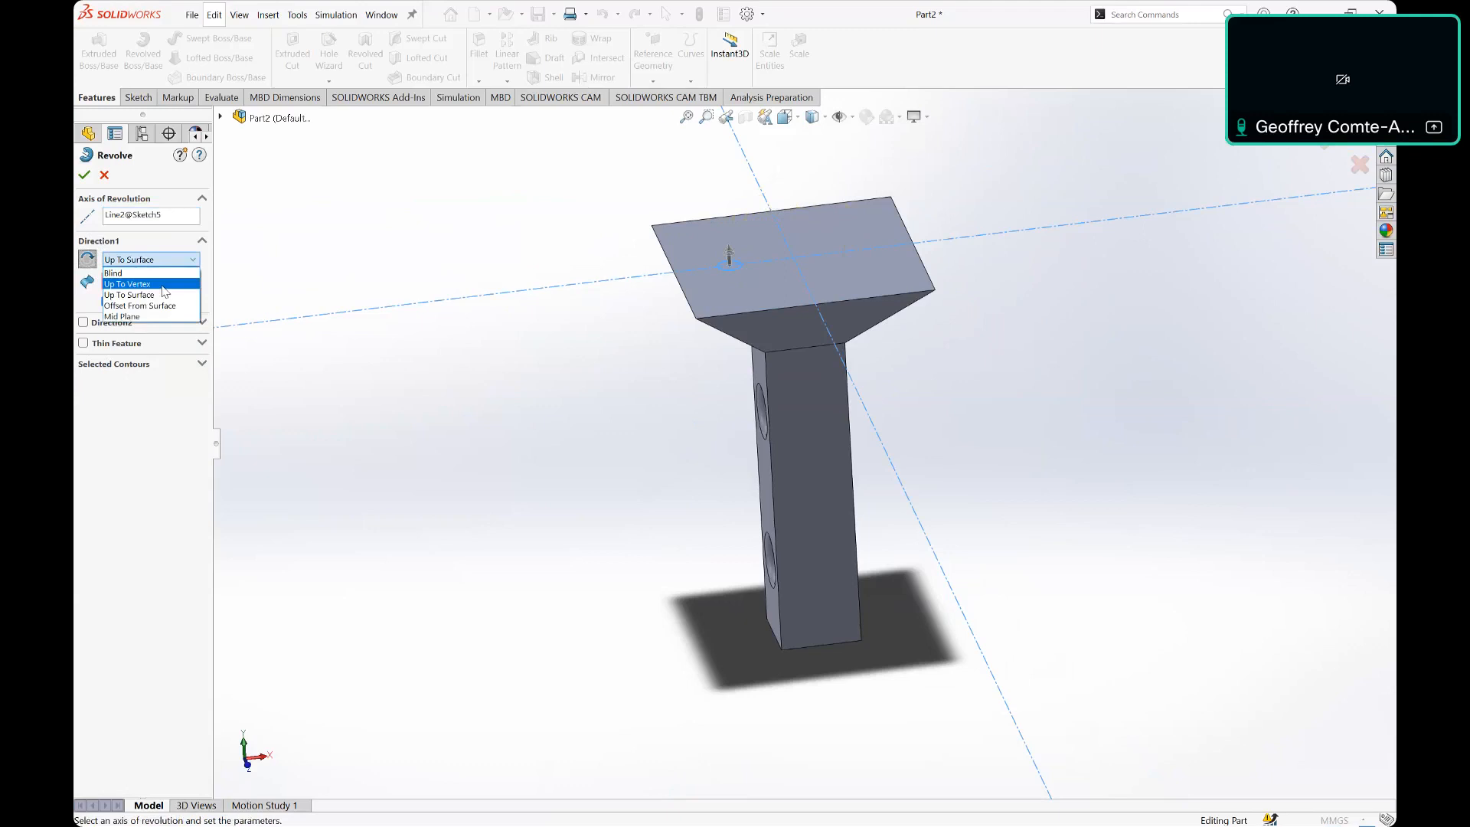
click(162, 285)
click(142, 261)
click(138, 282)
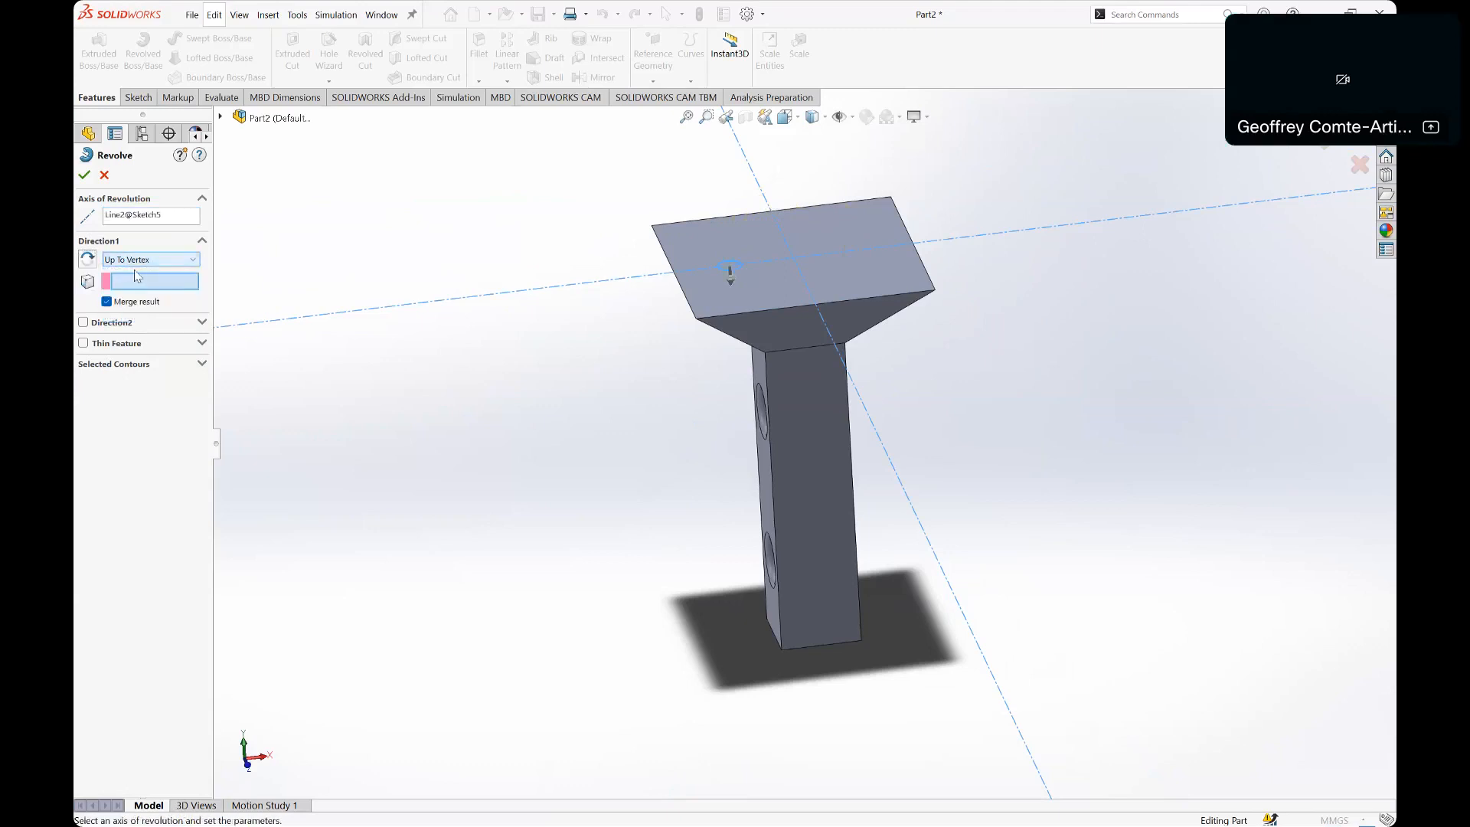
click(145, 260)
click(149, 271)
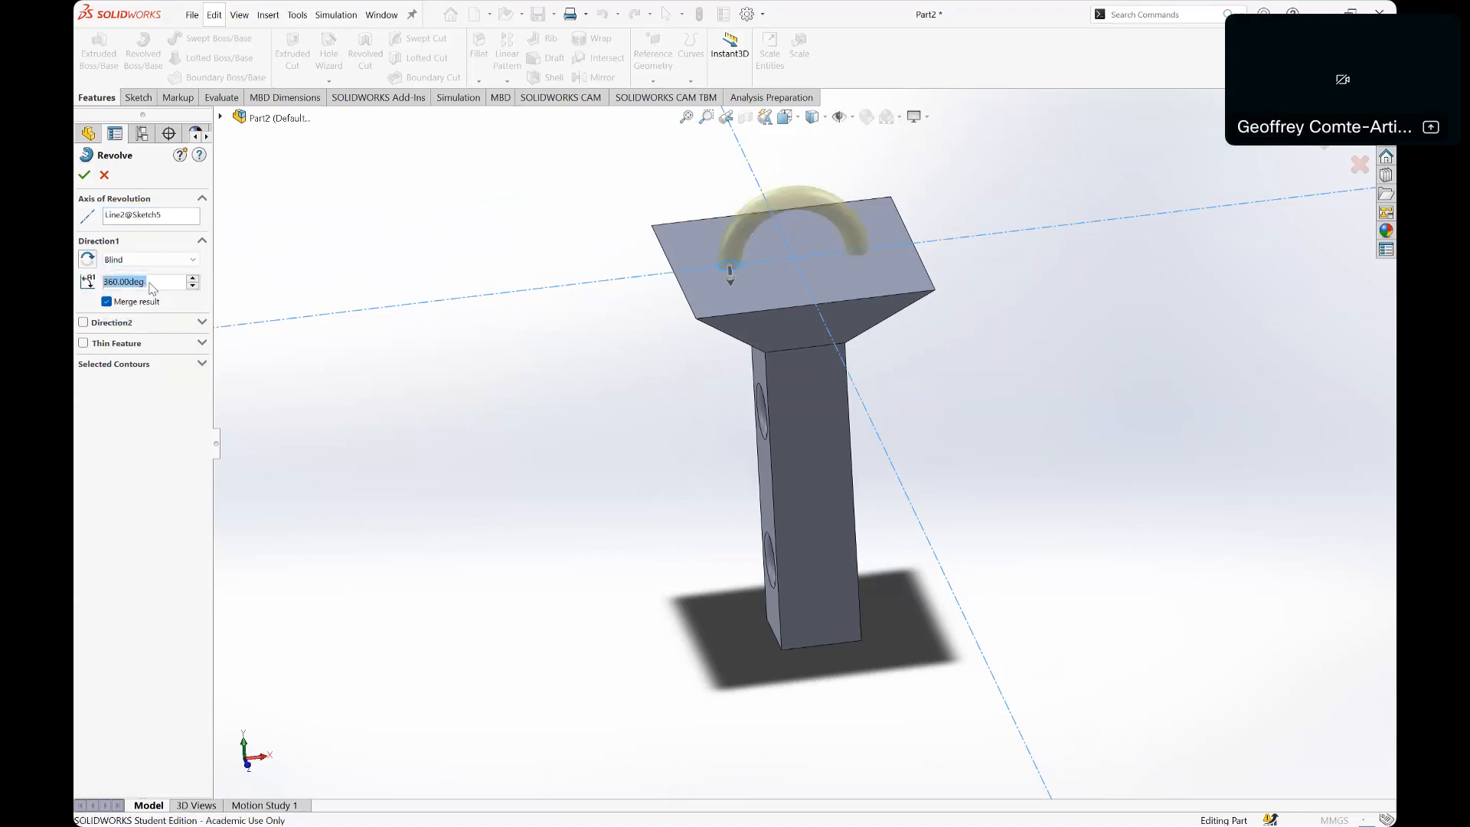
Step: Set the revolve angle to 180°, reverse its direction so the half ring arches above the head, and accept the feature
text(1)
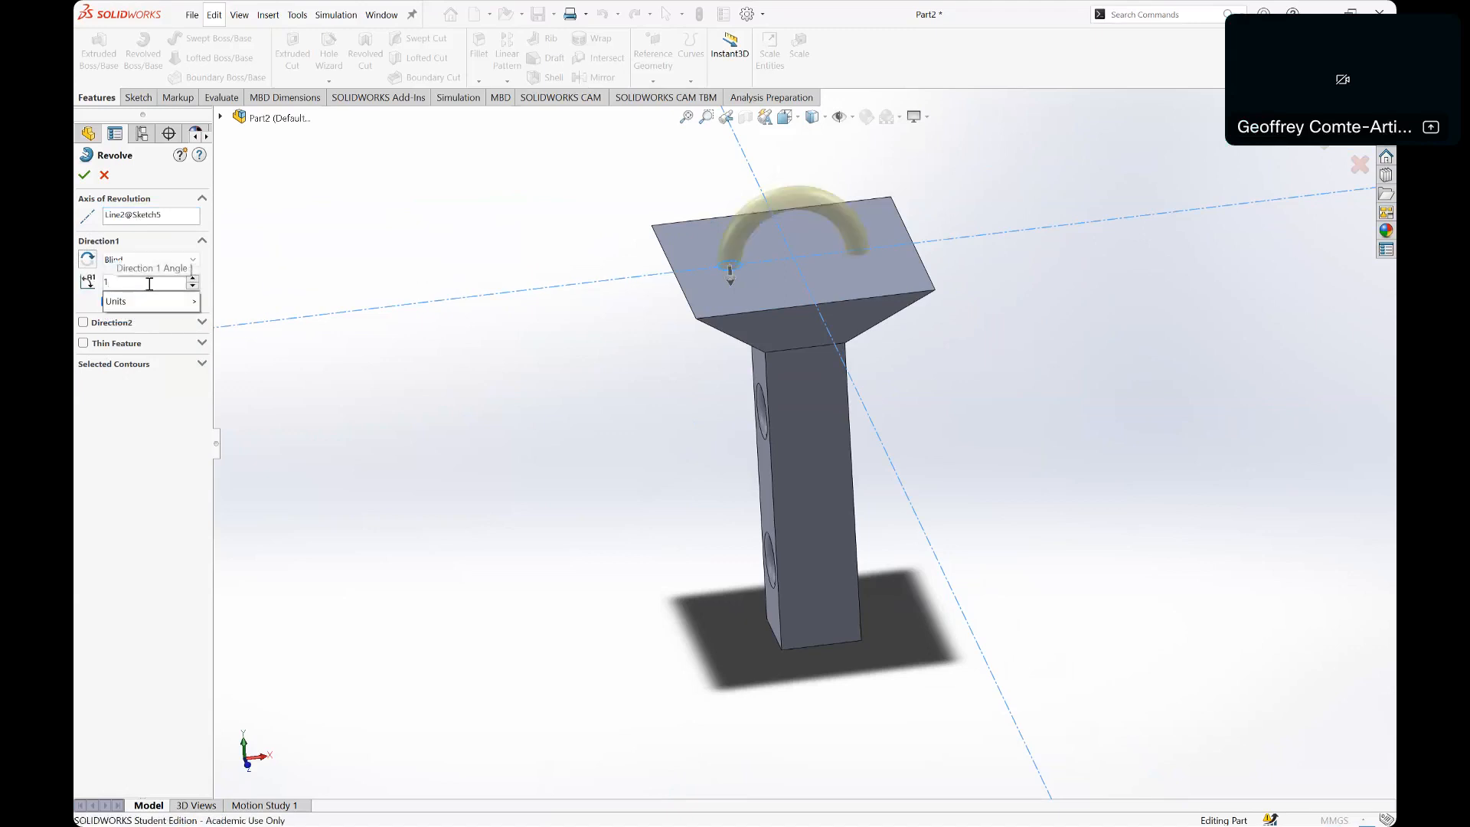
text(80)
key(Return)
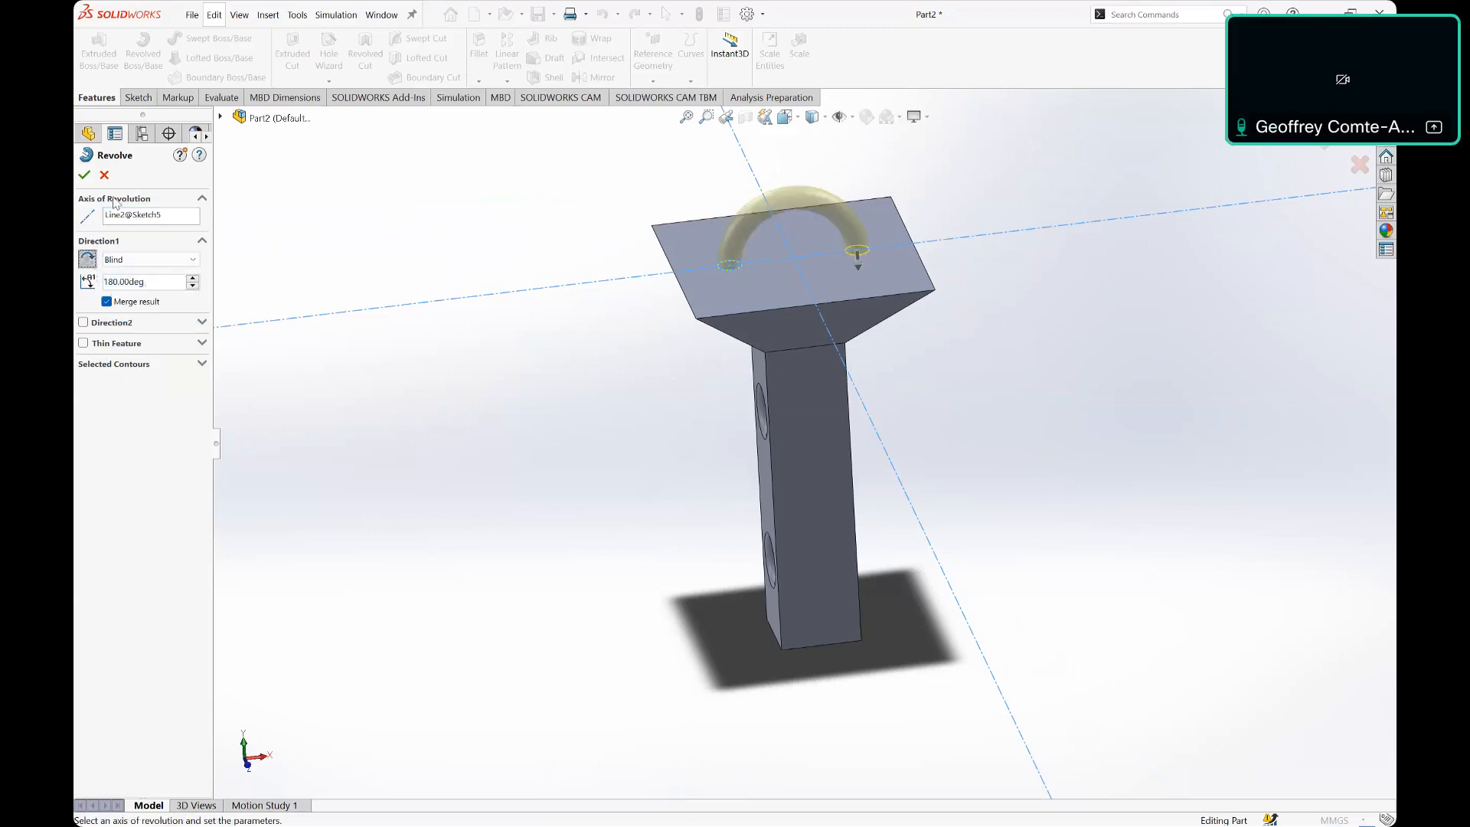
click(84, 175)
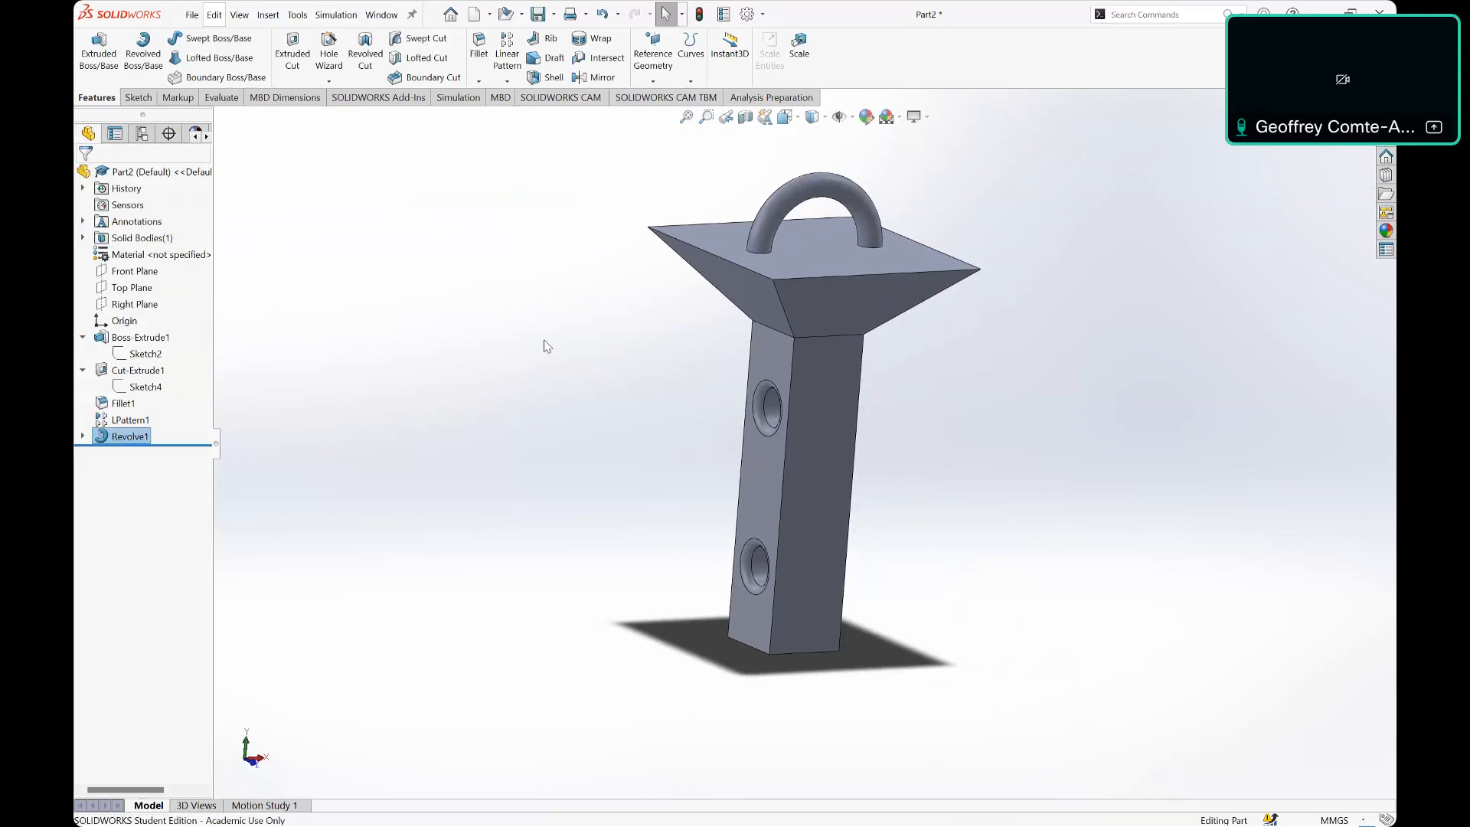
ctrl+middle_drag(1027, 315, 1003, 344)
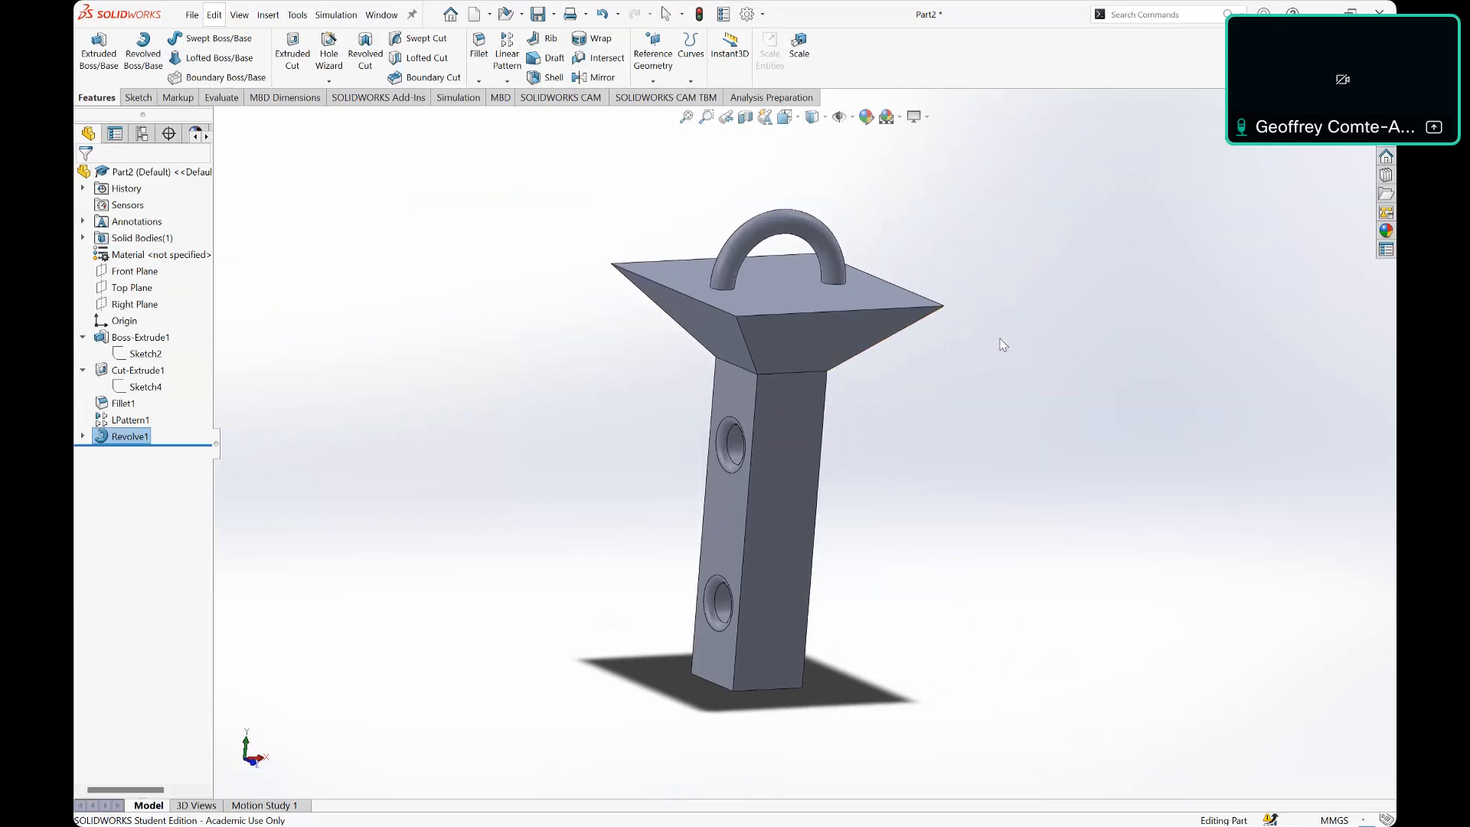
Step: Check the ring's fillets in Part1, and in Part2 start a 5 mm fillet on both edges where the ring meets the top face
key(ctrl+Tab)
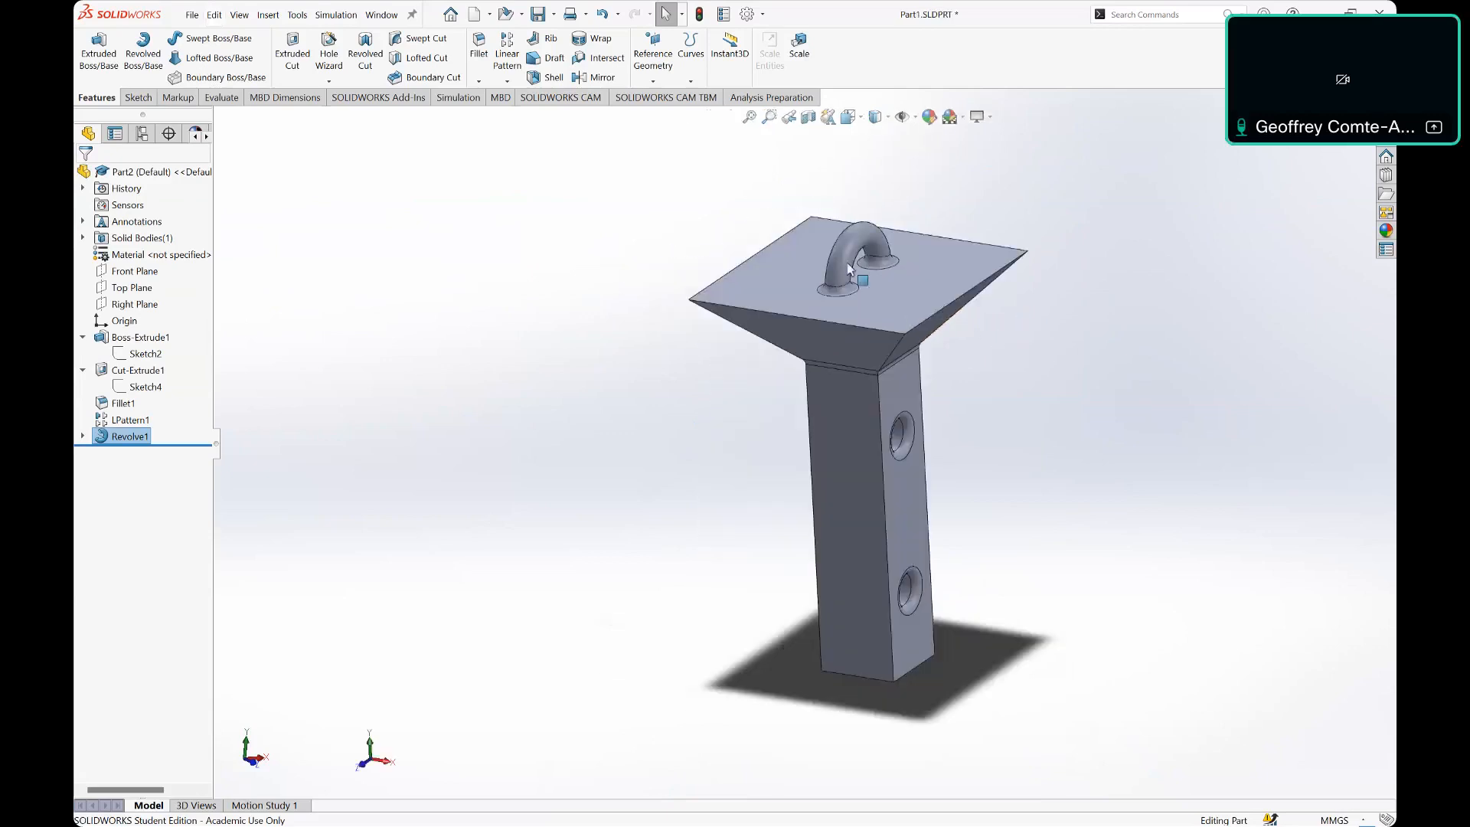
middle_drag(927, 280, 886, 285)
key(ctrl+Tab)
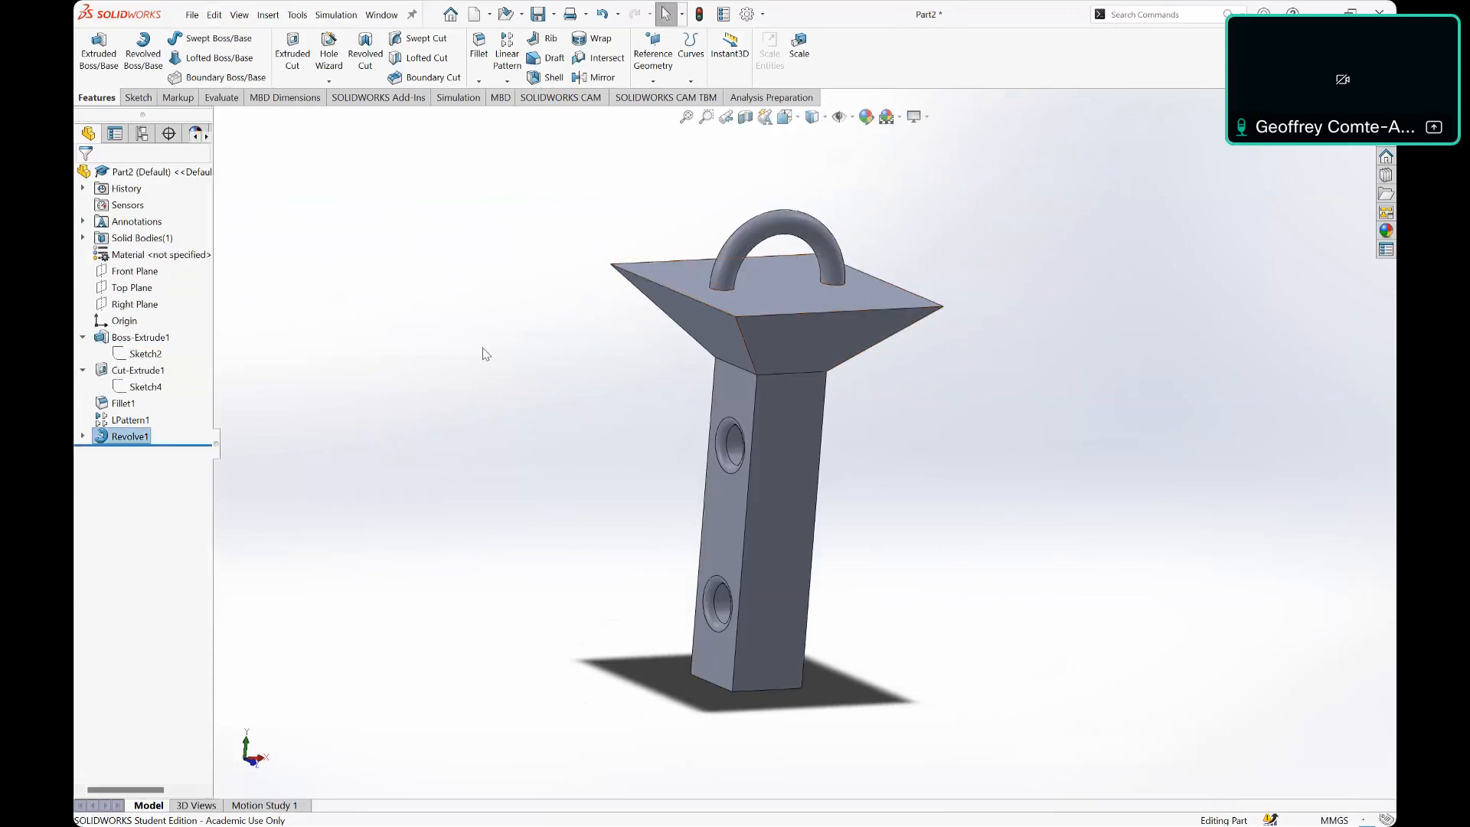
scroll(653, 375, down, 2)
scroll(765, 318, down, 2)
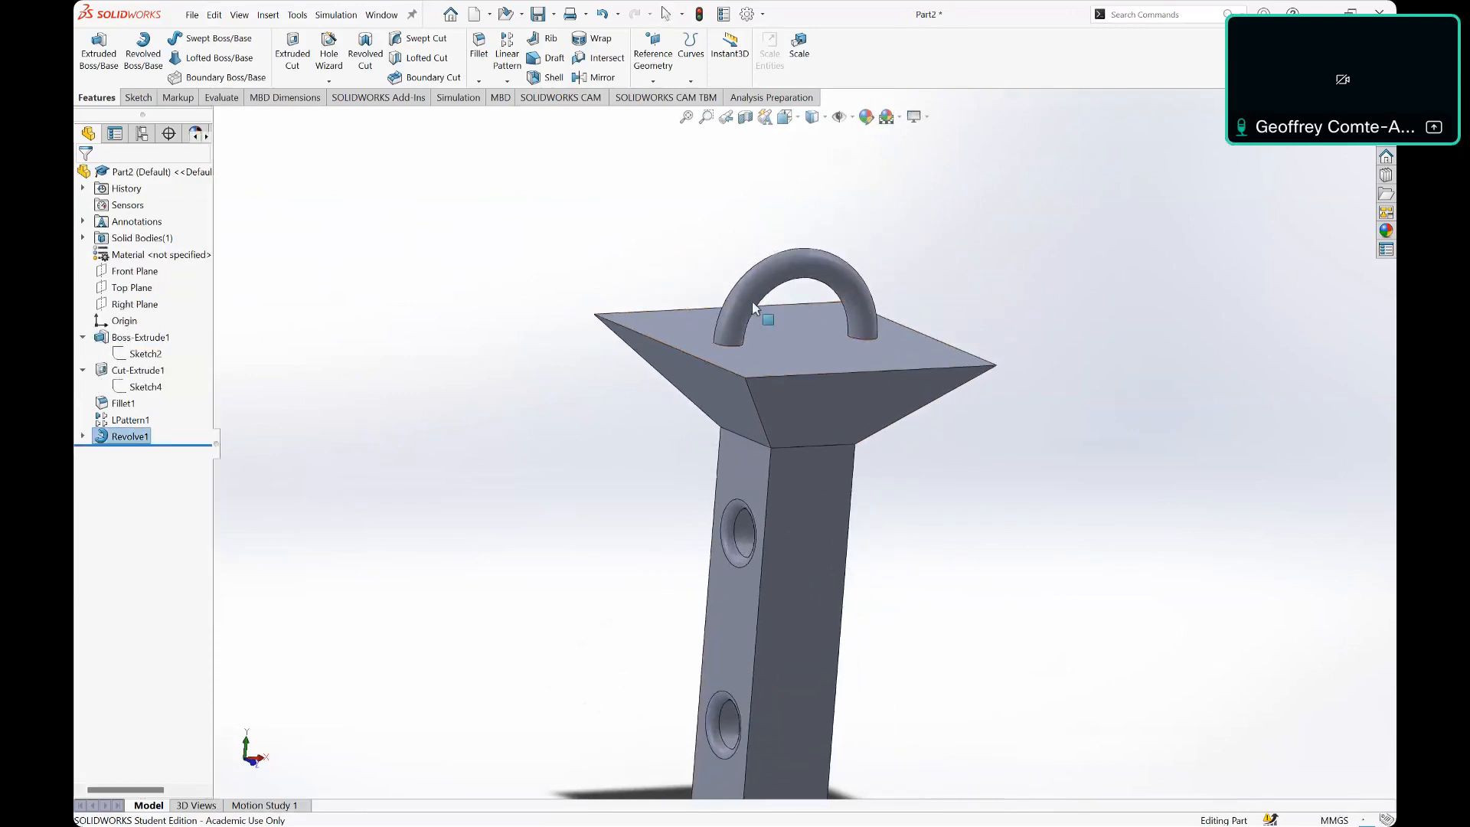
click(478, 46)
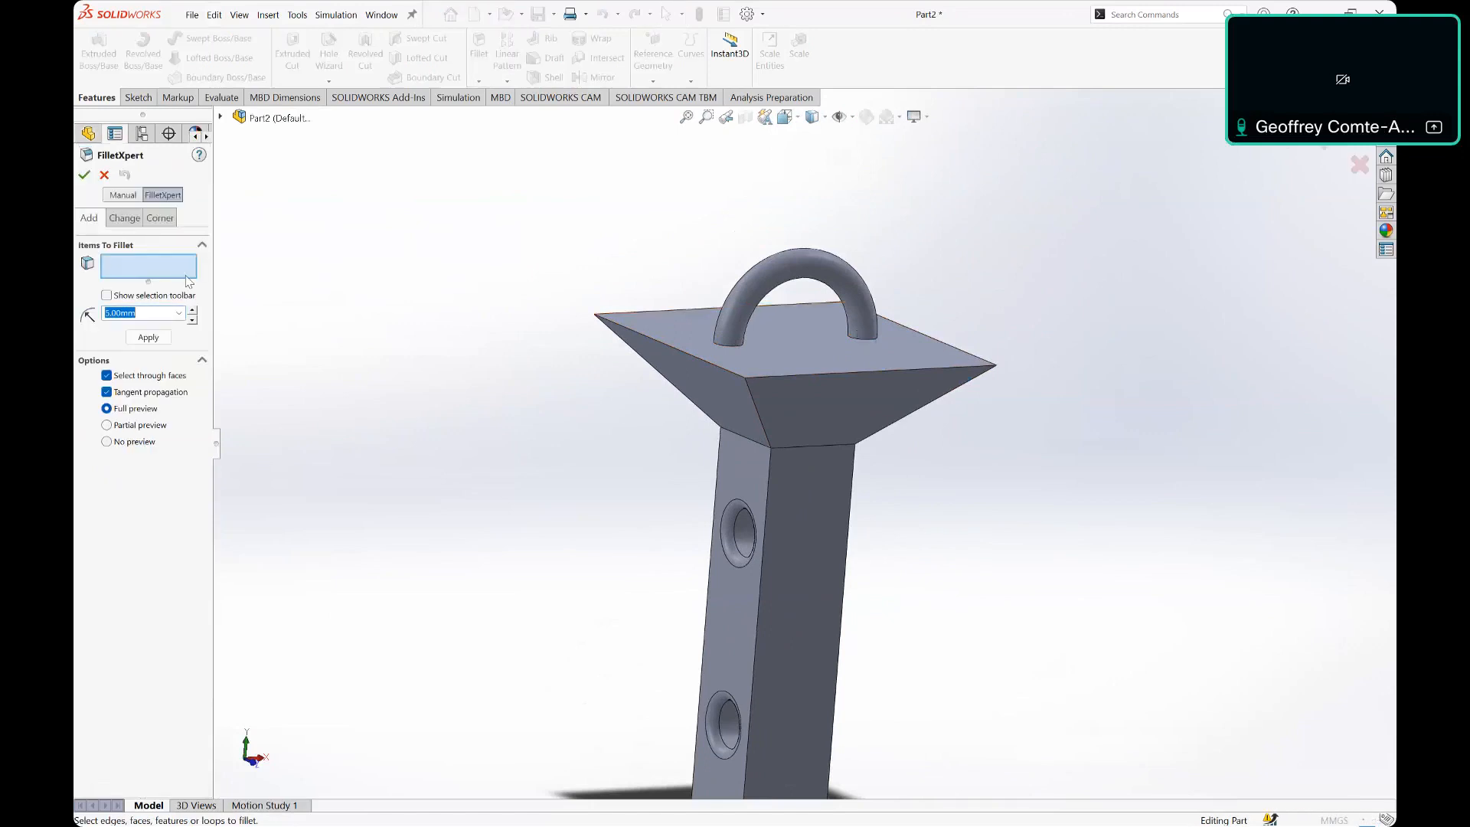
middle_drag(719, 314, 741, 354)
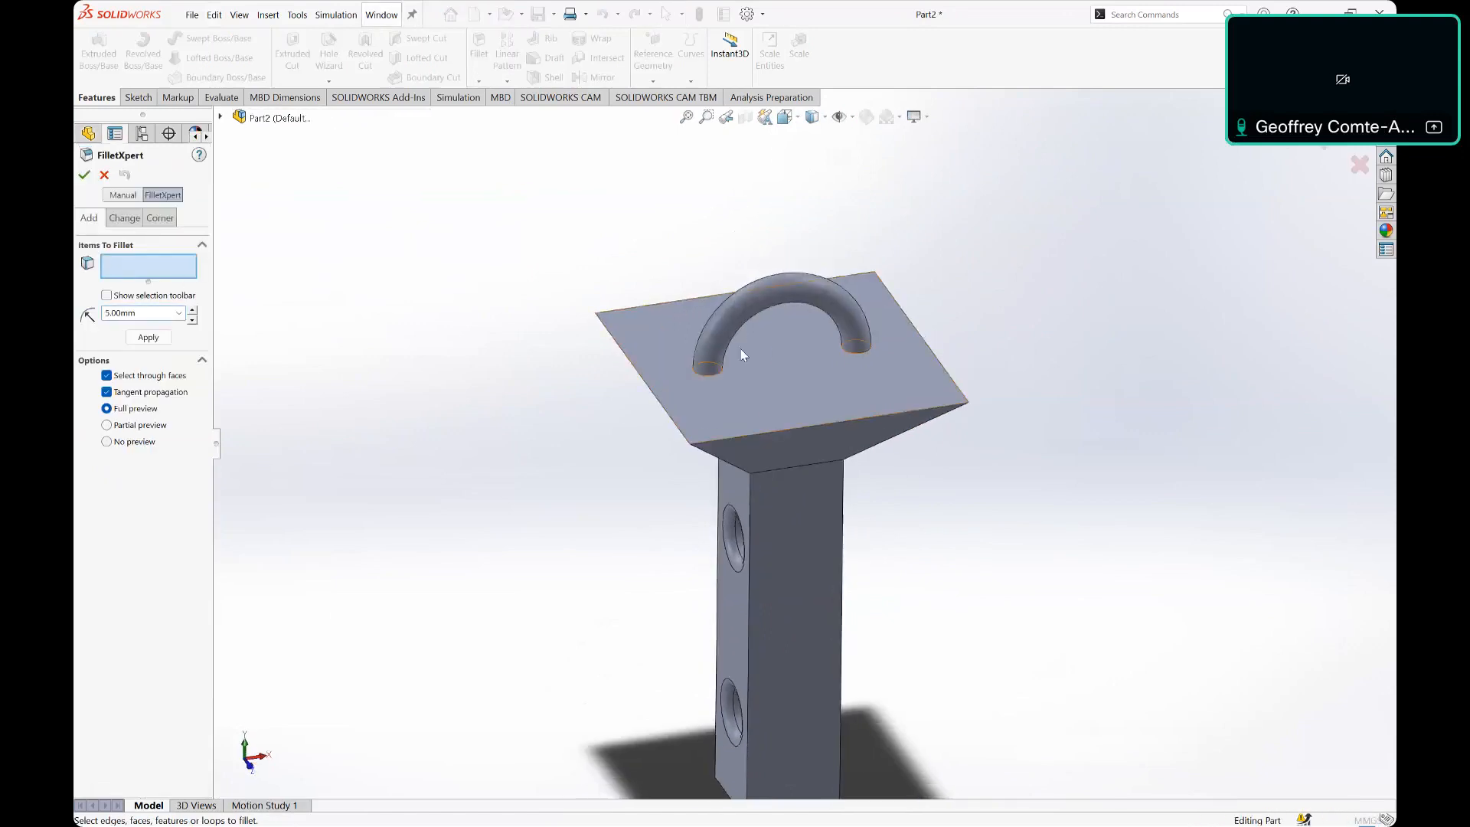
scroll(741, 351, down, 2)
click(770, 453)
click(976, 421)
Step: Add the four edges where the head meets the shaft to the 5 mm fillet and accept it
middle_drag(1063, 462, 1027, 264)
click(890, 603)
middle_drag(758, 572, 829, 616)
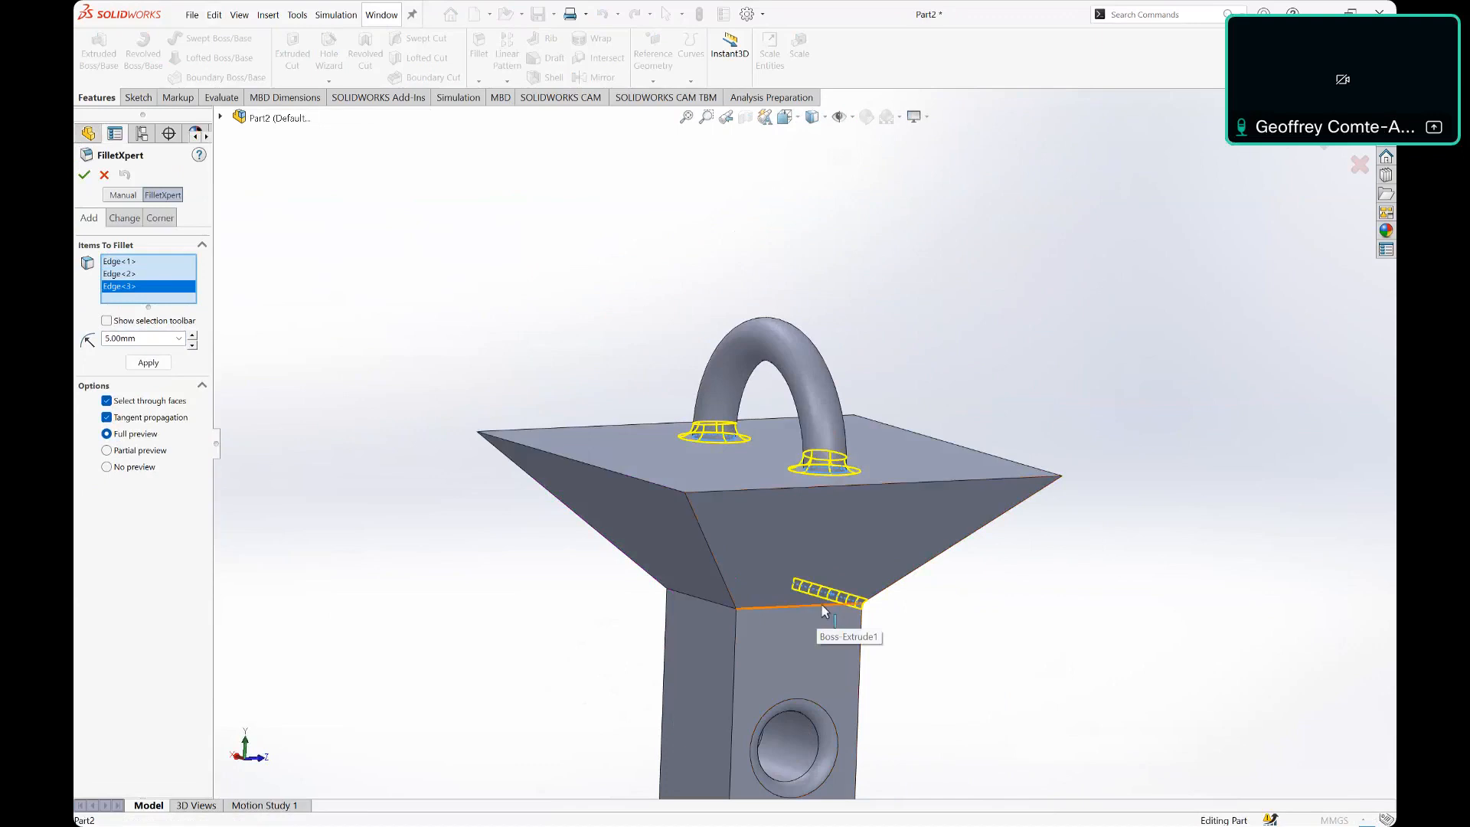
click(824, 610)
middle_drag(502, 584, 736, 577)
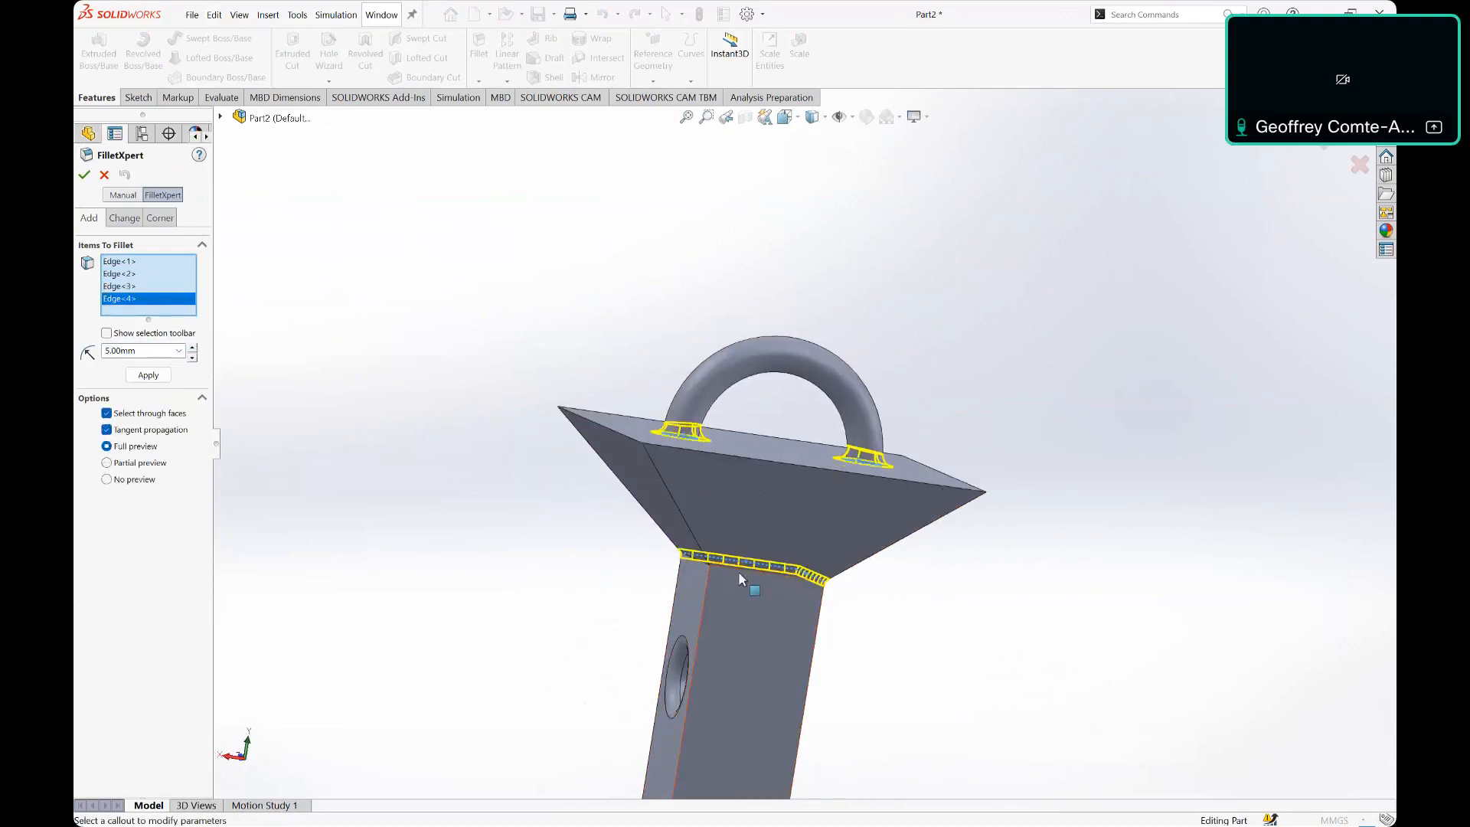
click(741, 568)
middle_drag(623, 564, 617, 535)
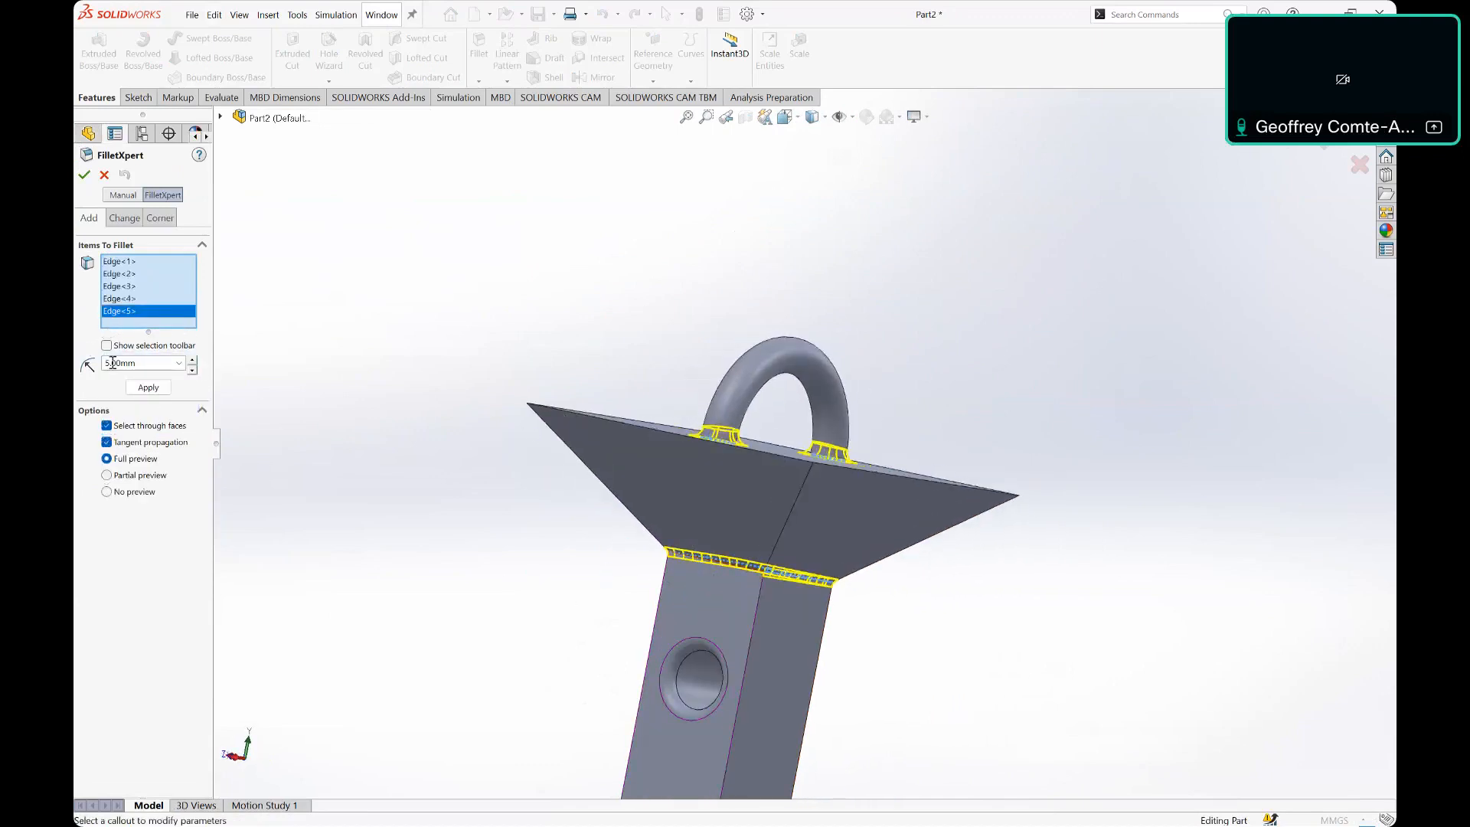
click(739, 573)
middle_drag(492, 274, 778, 492)
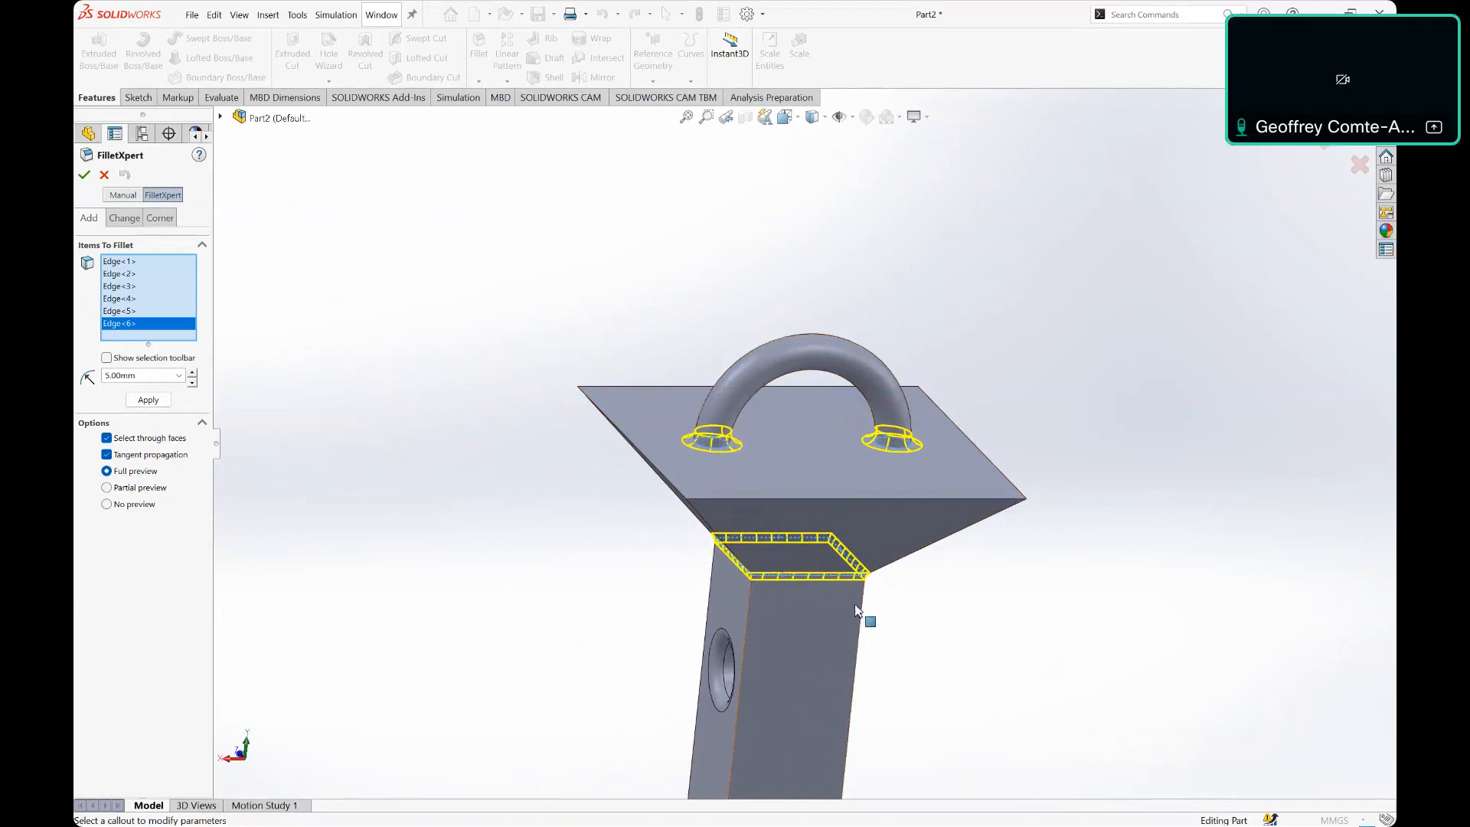
click(84, 174)
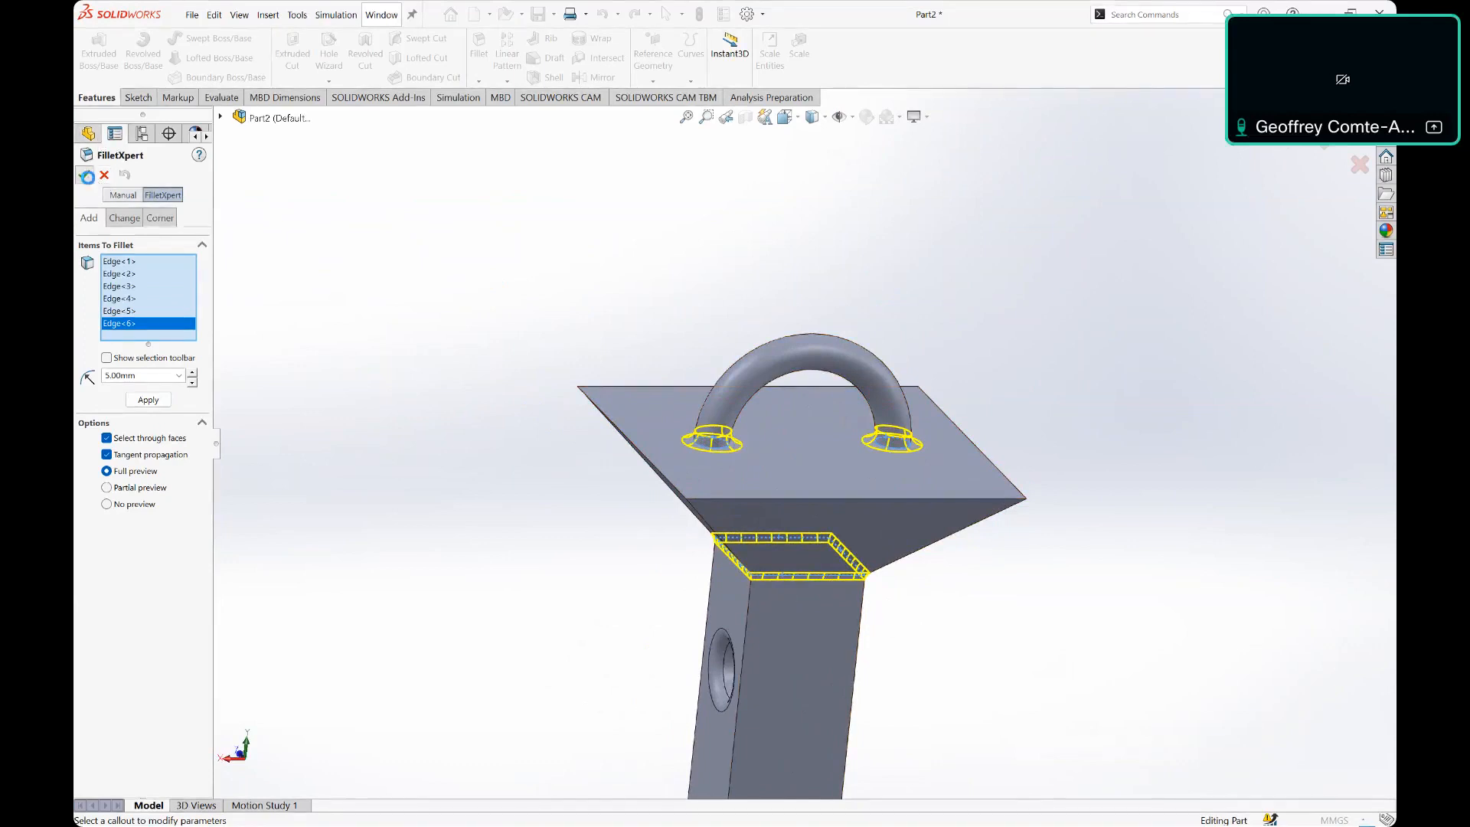
Step: Compare the filleted part in trimetric view with the reference part Part1, and return to Part2
middle_drag(510, 446, 948, 479)
key(ctrl+7)
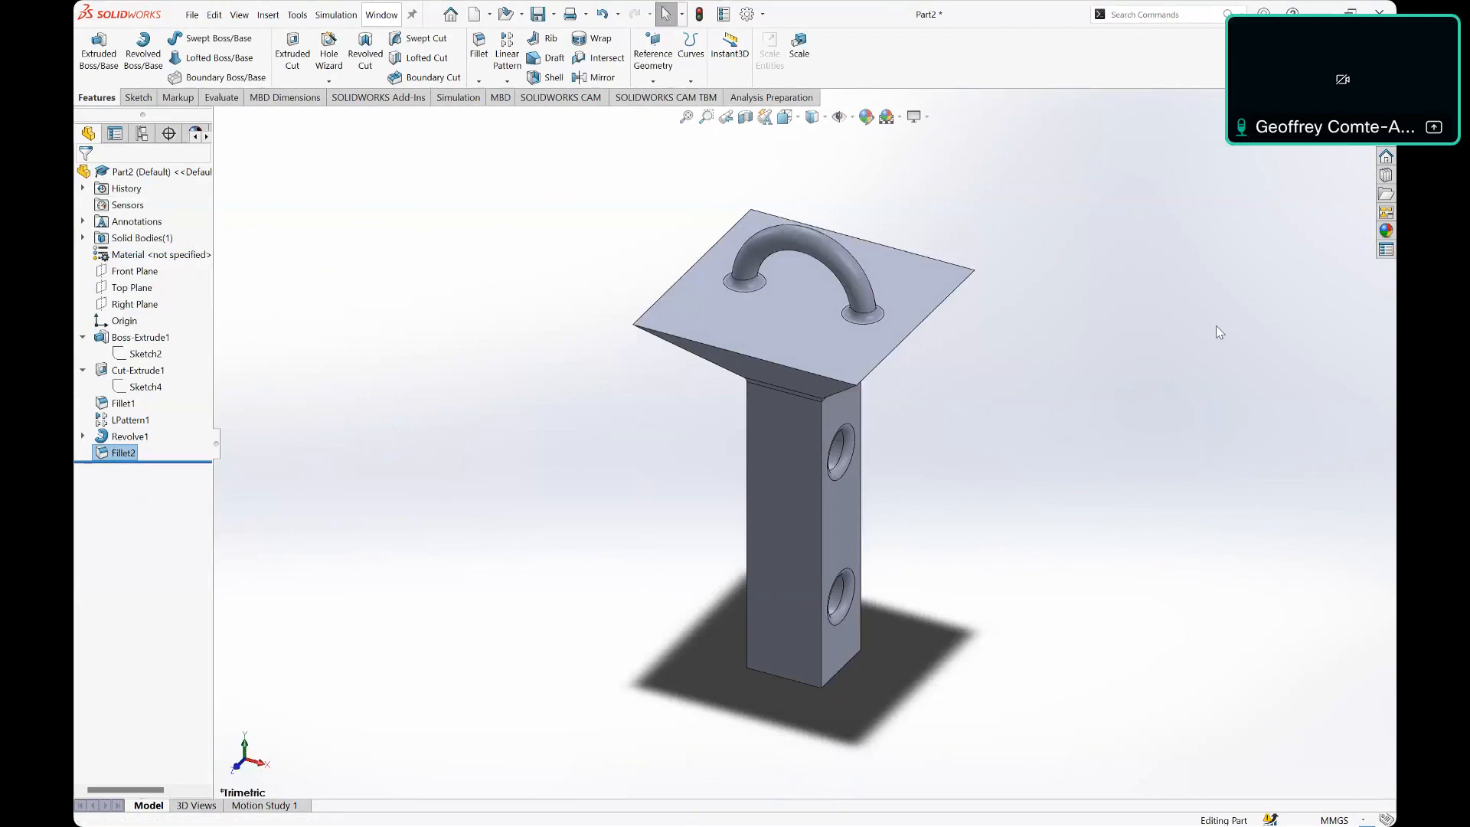
key(ctrl+Tab)
key(ctrl+7)
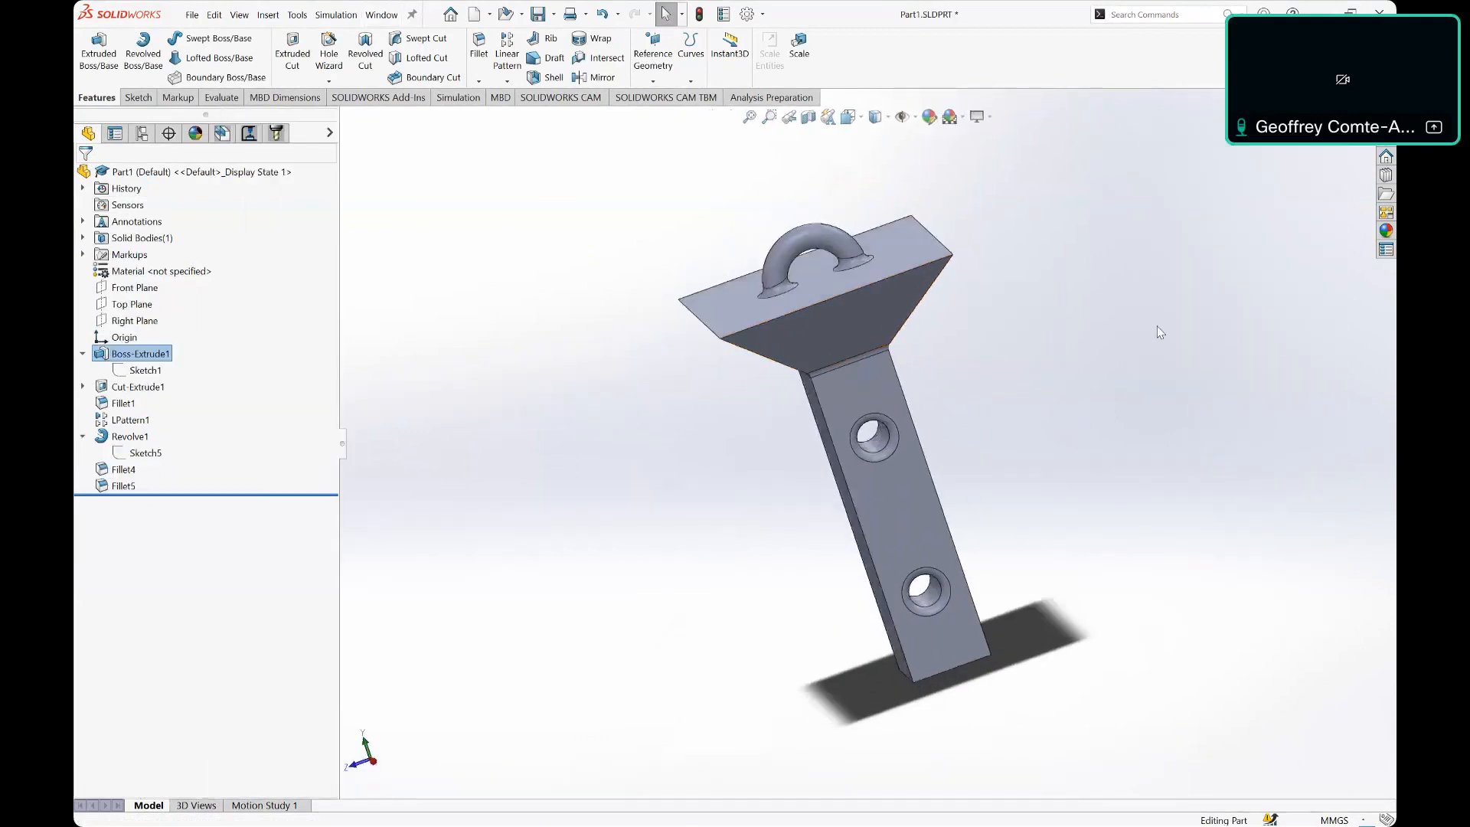
key(ctrl+Tab)
key(ctrl+Tab)
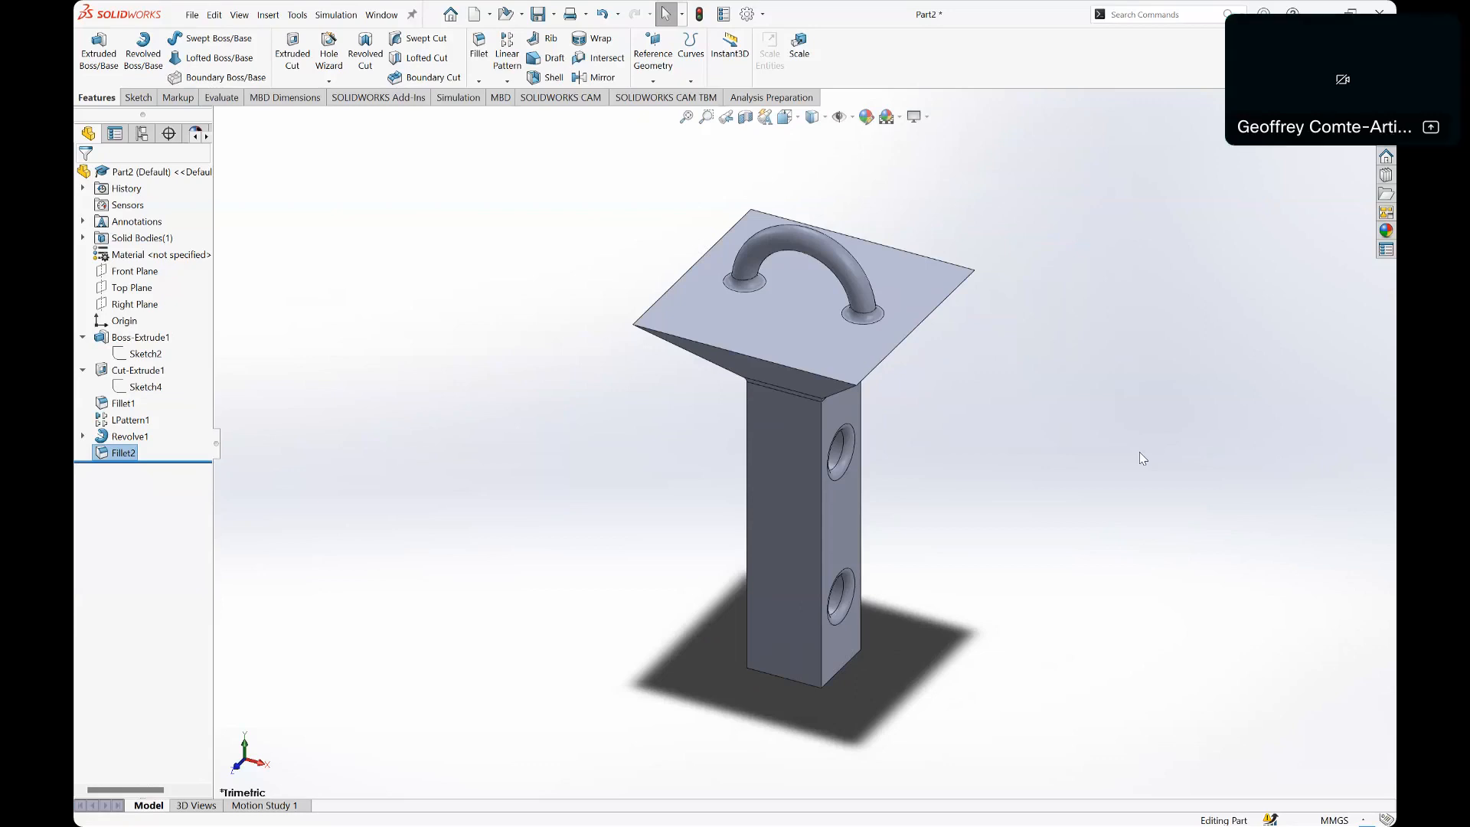
Step: Open the half ring's revolve feature for editing and try its Direction2 option, leaving it disabled
right_click(140, 437)
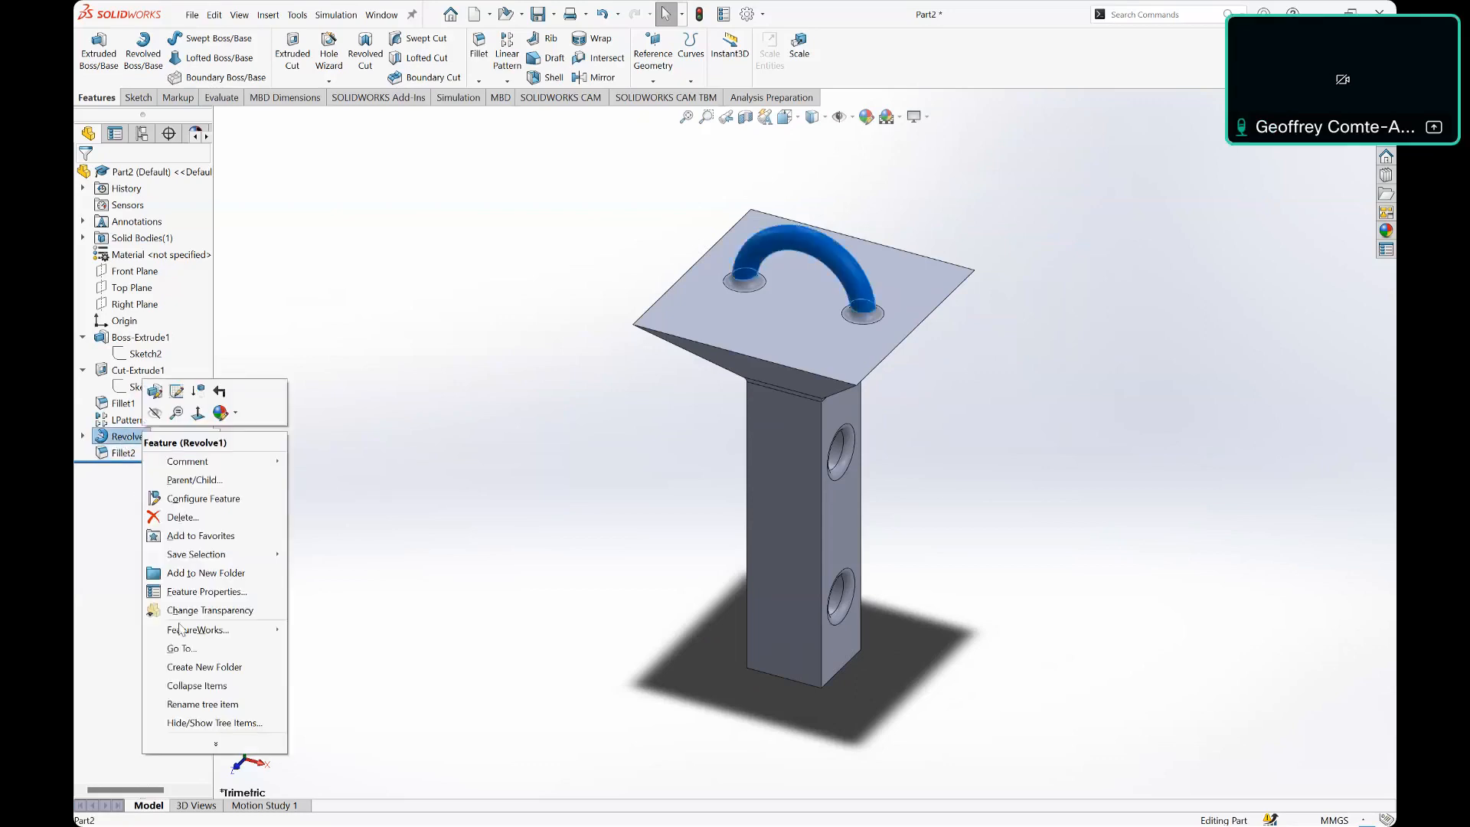
click(176, 392)
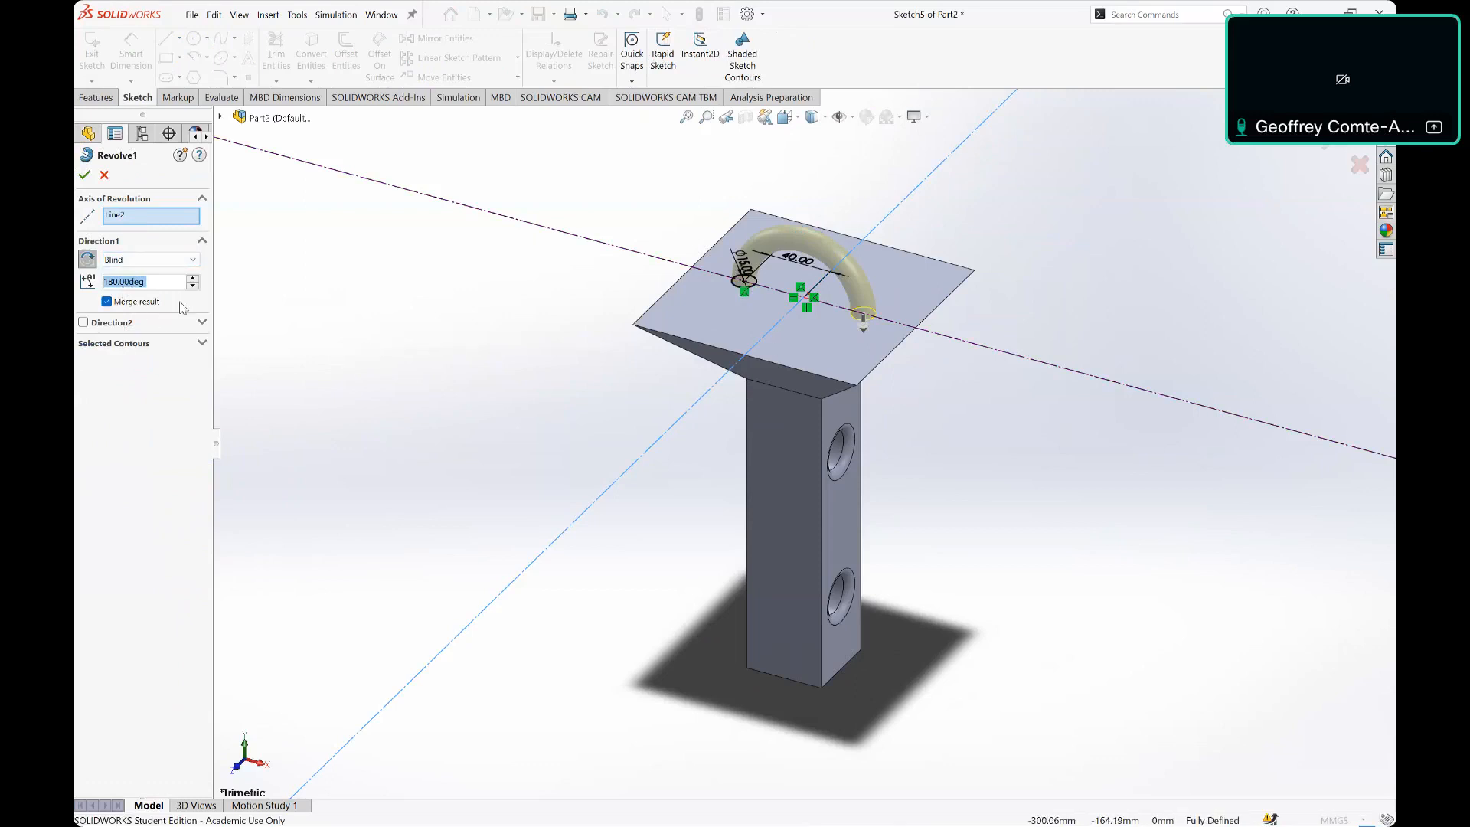
click(84, 322)
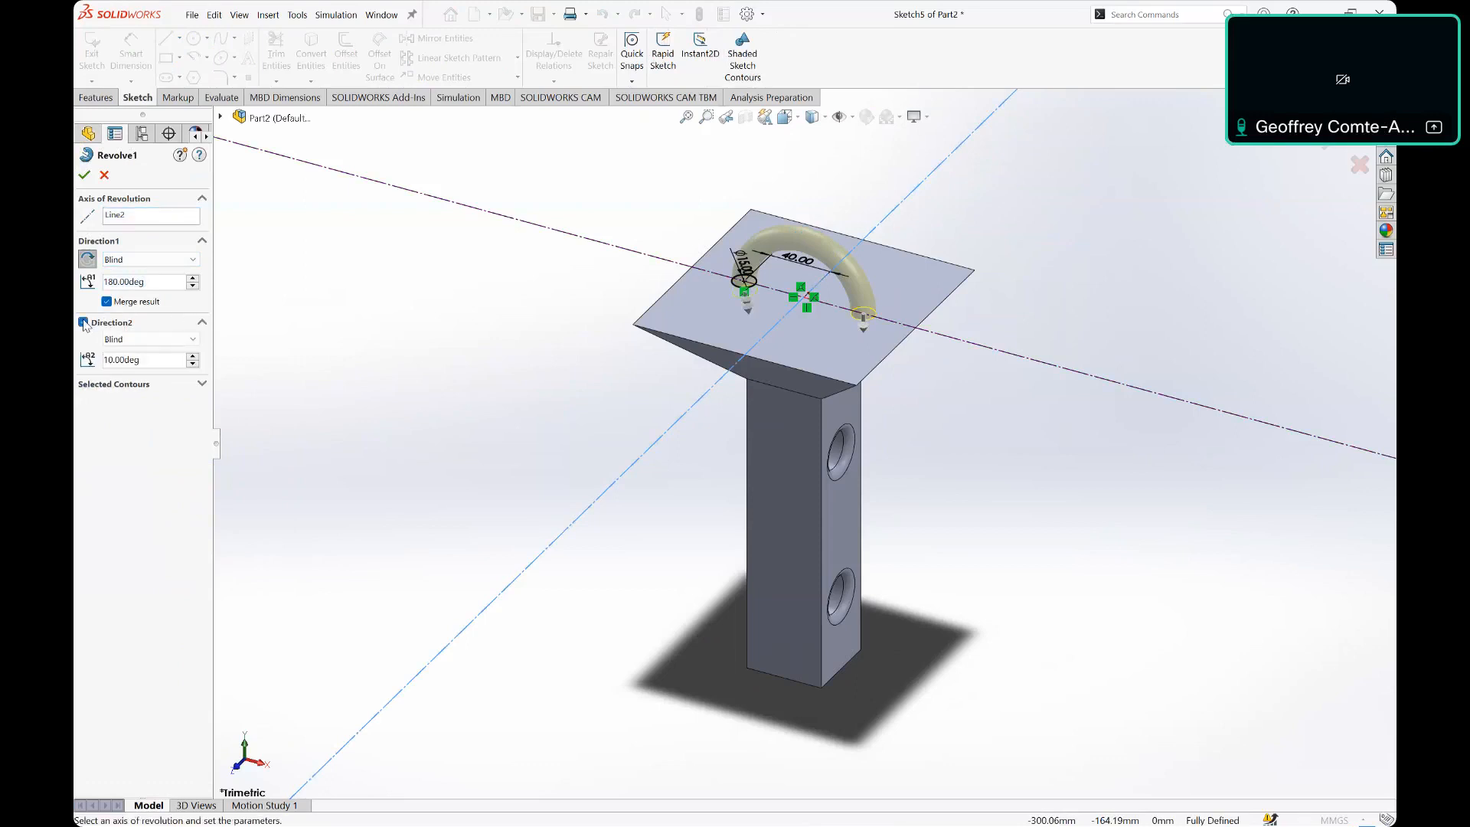
click(84, 322)
click(84, 323)
click(84, 322)
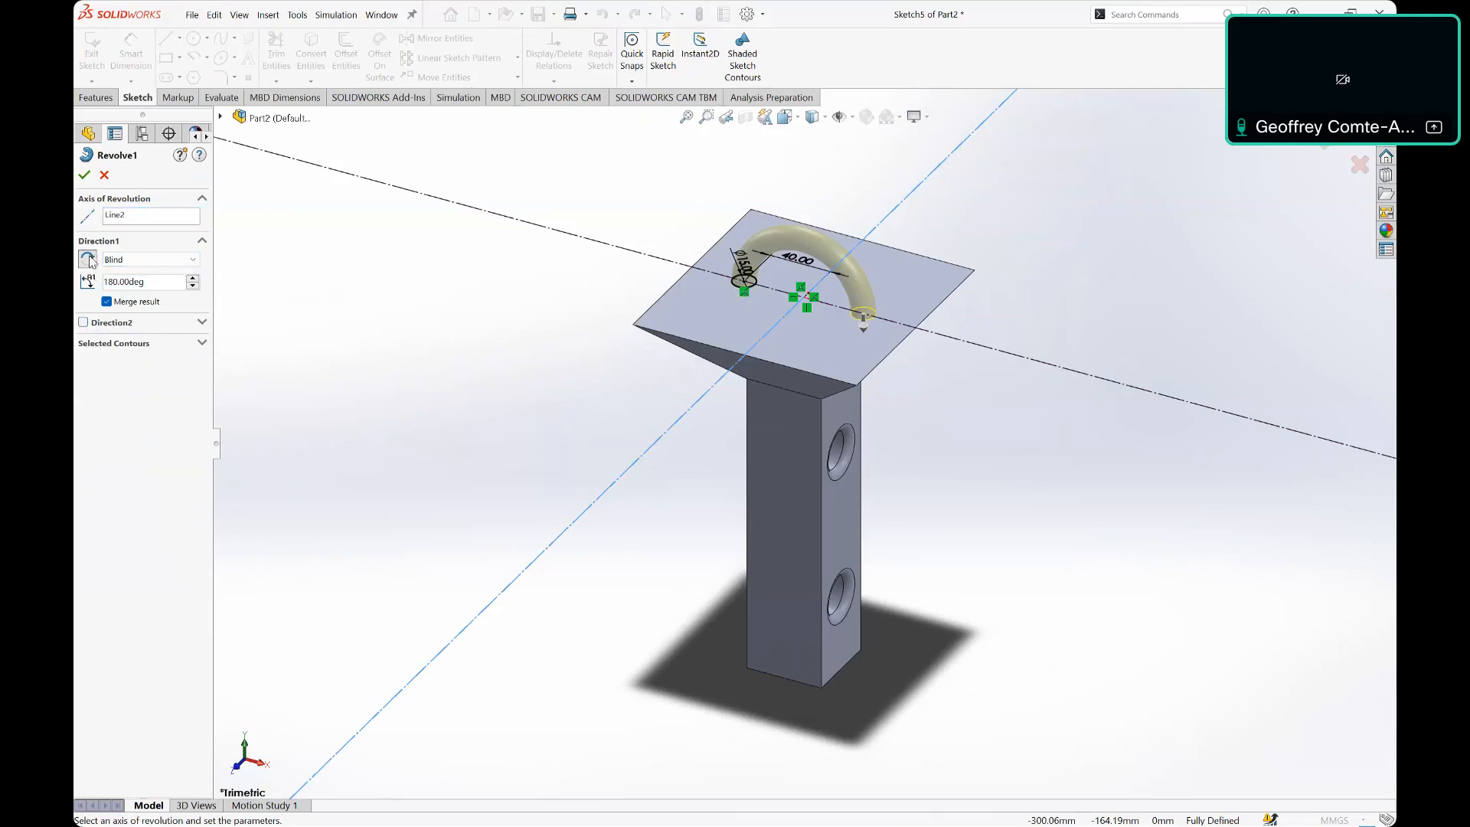
Step: Try flipping the 180° revolve to the opposite side of the top face, and restore the arch above the head
click(89, 261)
click(88, 262)
click(87, 263)
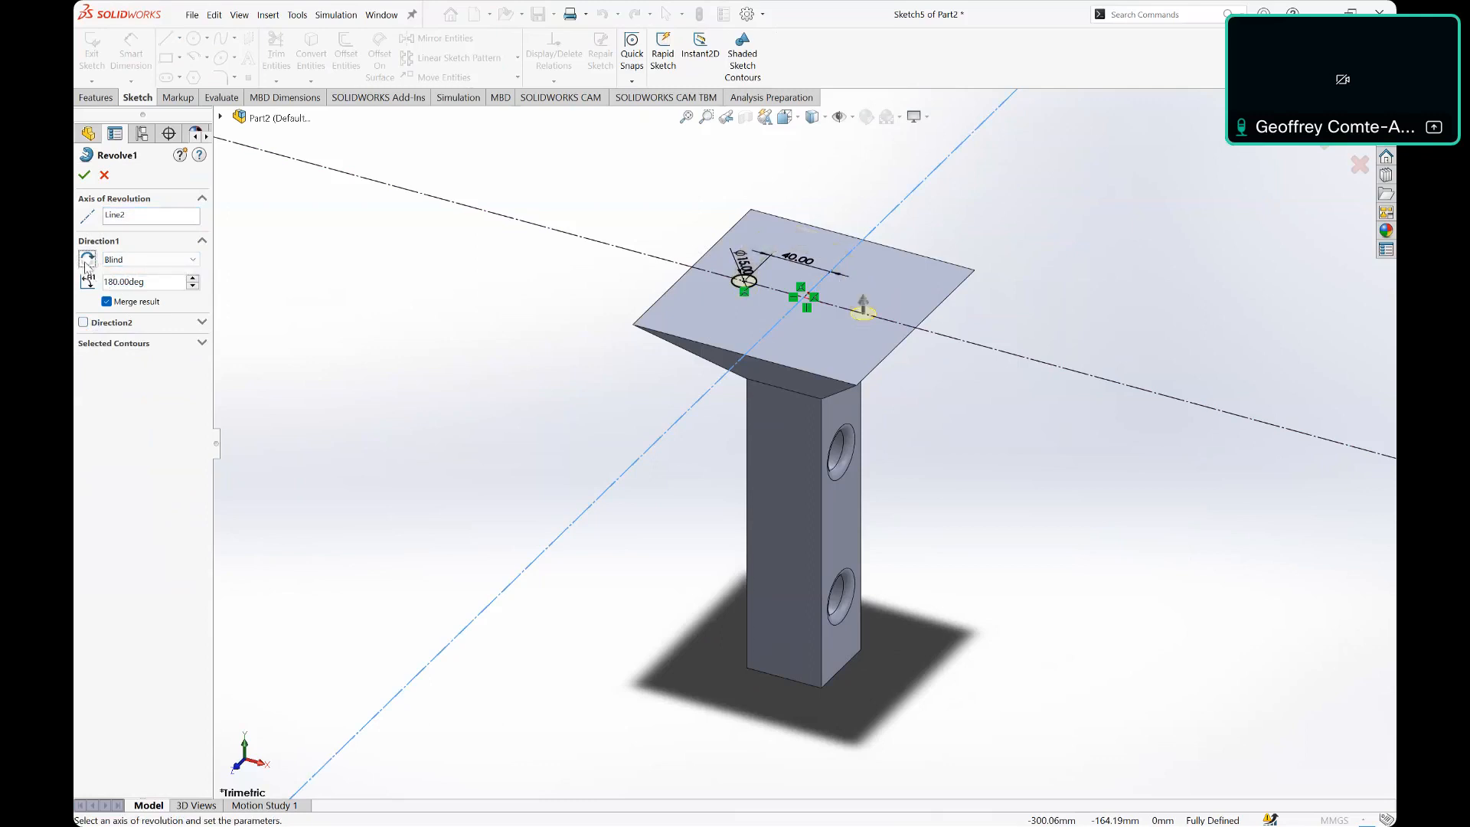
click(88, 264)
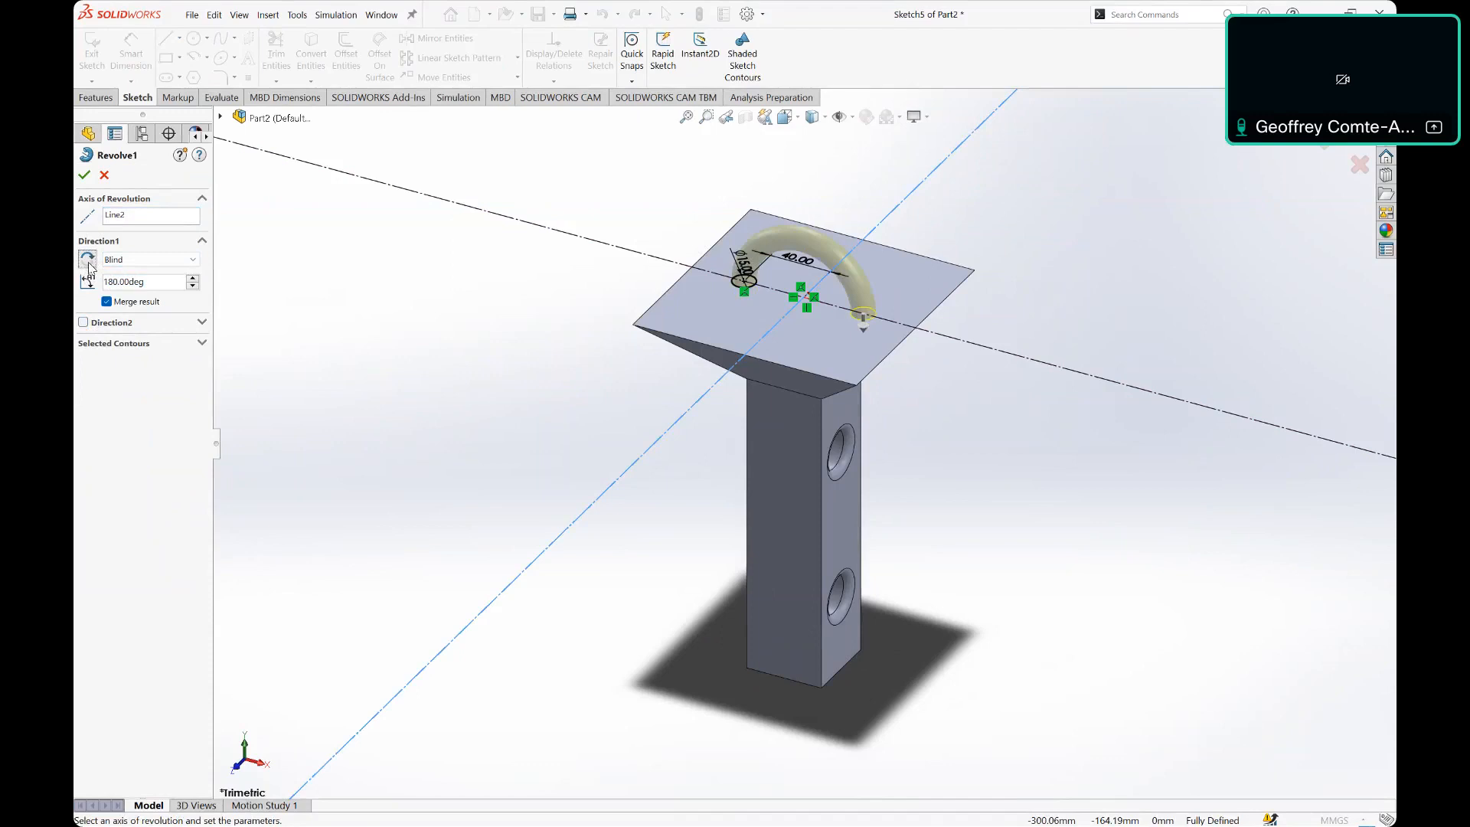
Step: Flip the 180° revolve's direction, flip it back above the head, and accept the half ring's revolve feature
click(89, 265)
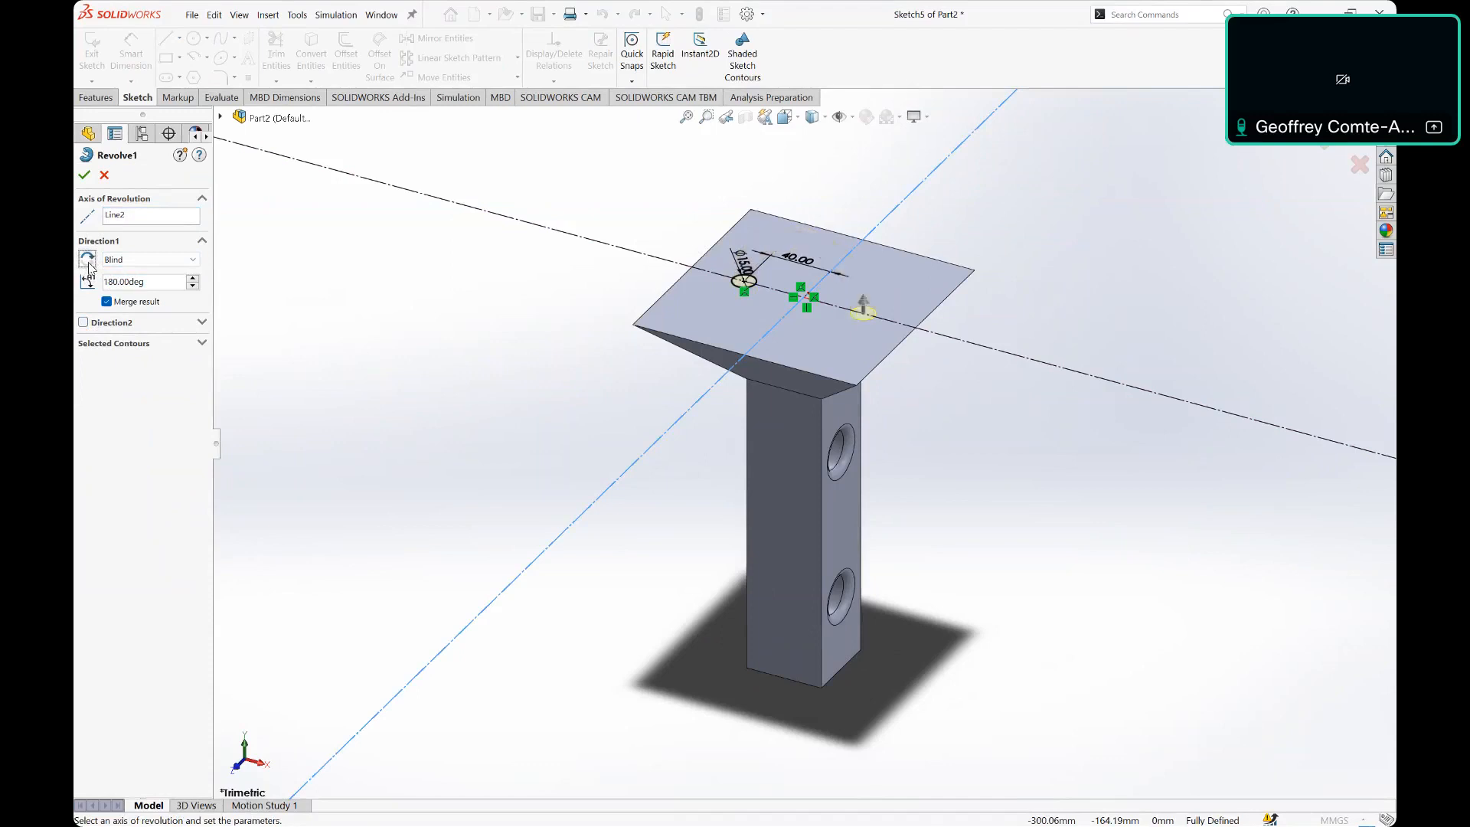
click(90, 265)
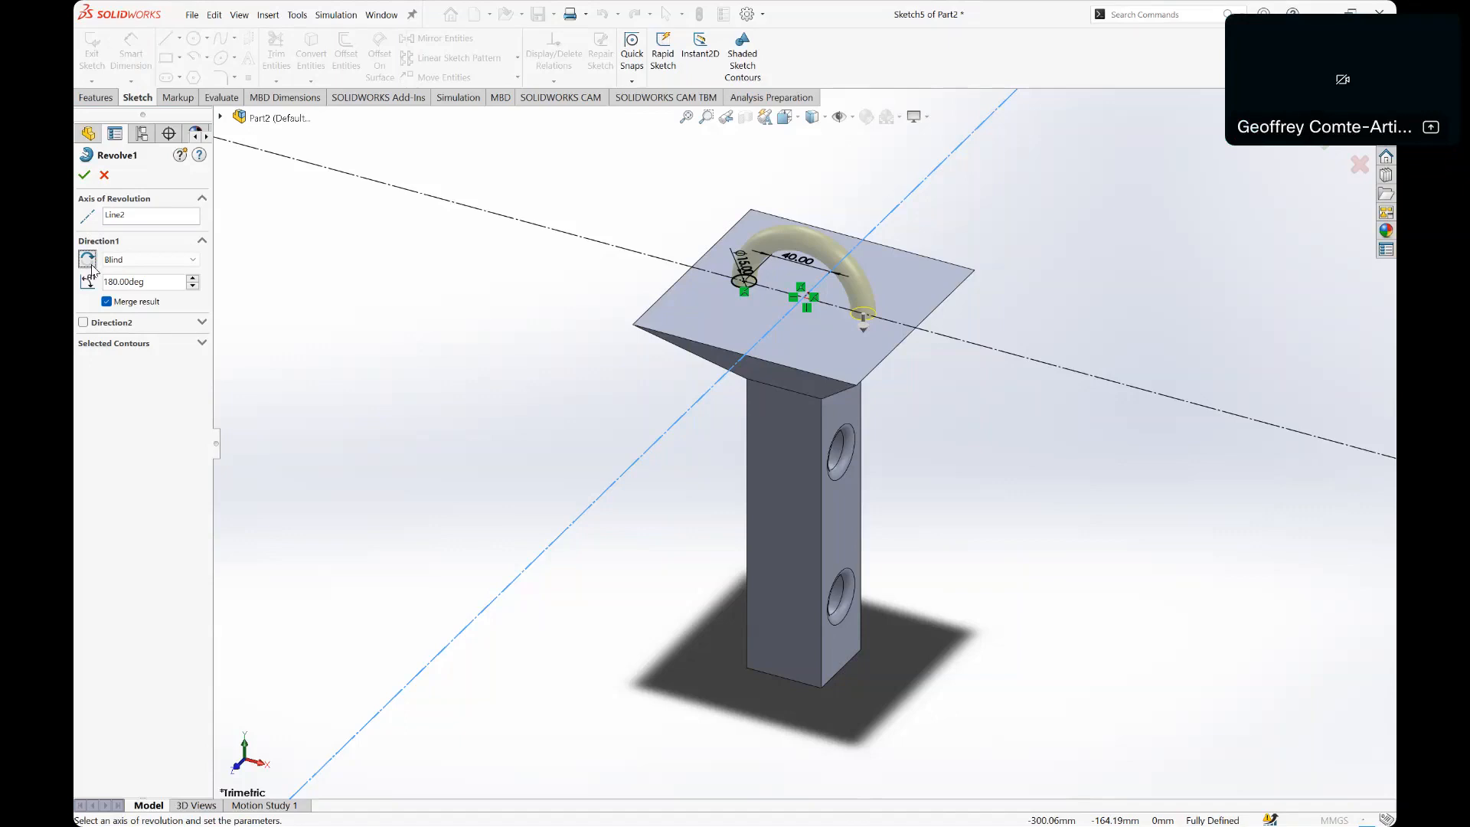
key(Return)
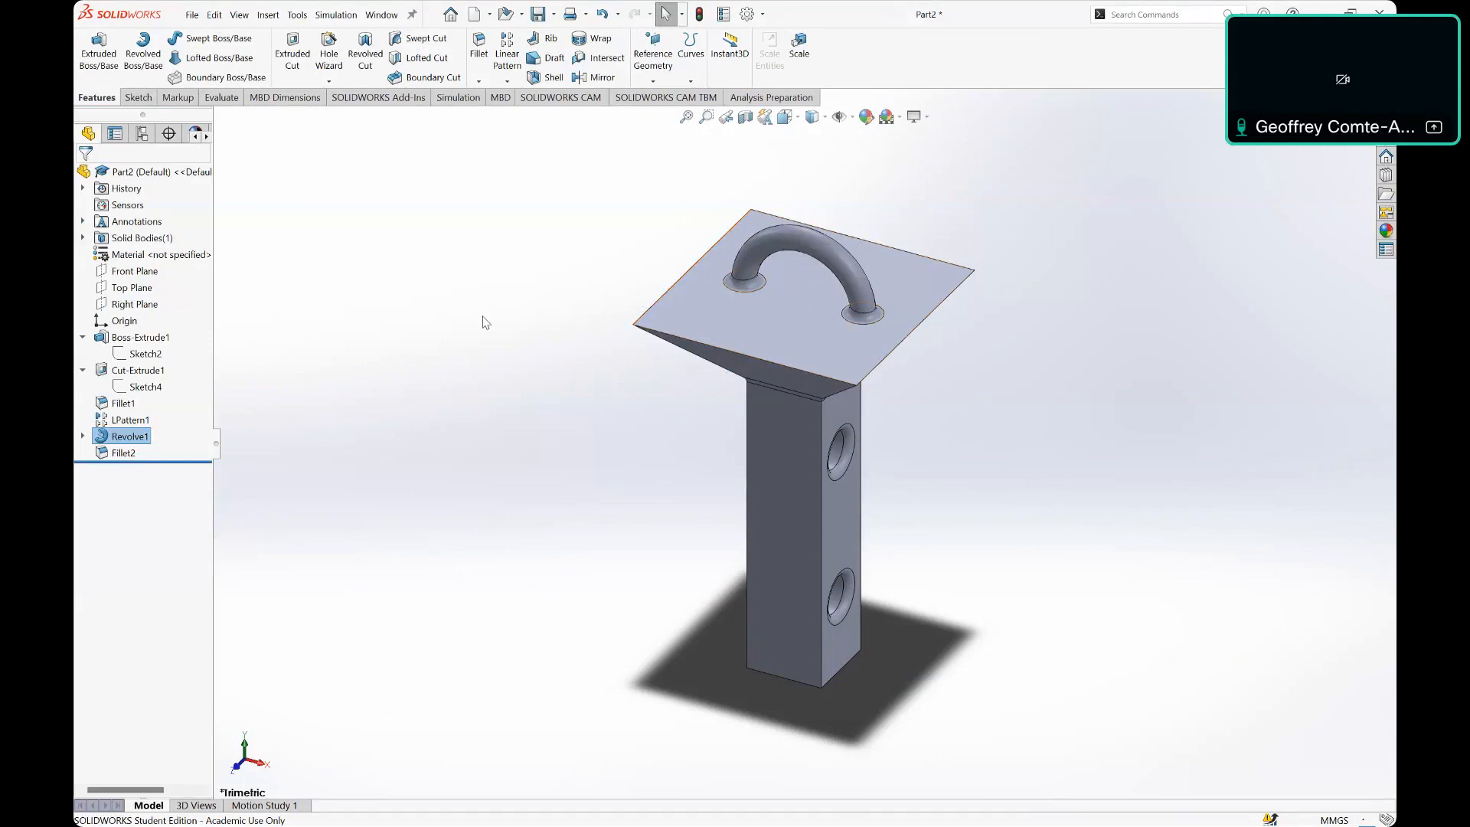
Step: Select Part1.SLDPRT in the SolidWorks training folder in File Explorer and switch to the rover channel in Mattermost
key(alt+Tab)
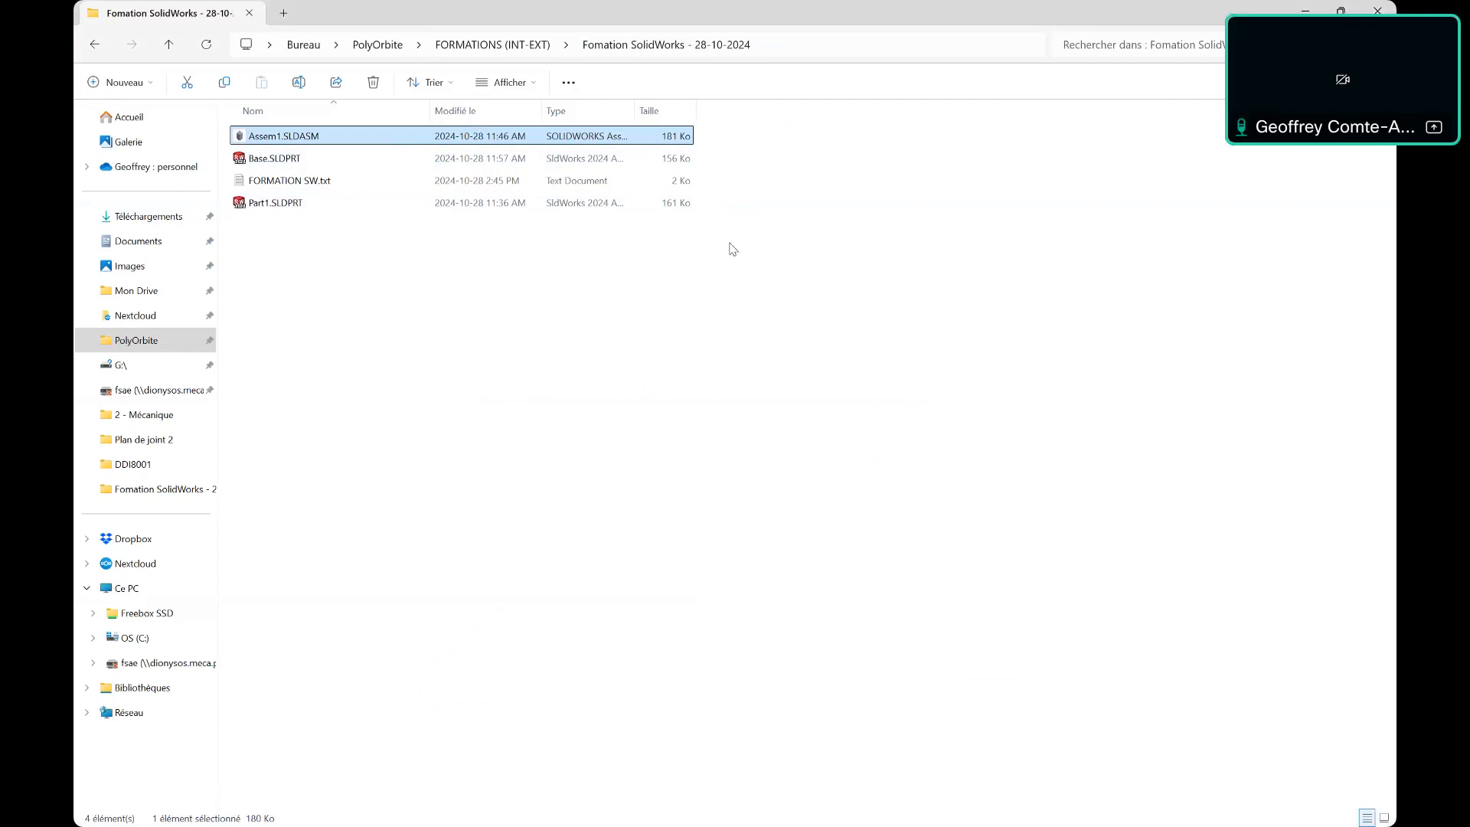
key(alt+Tab)
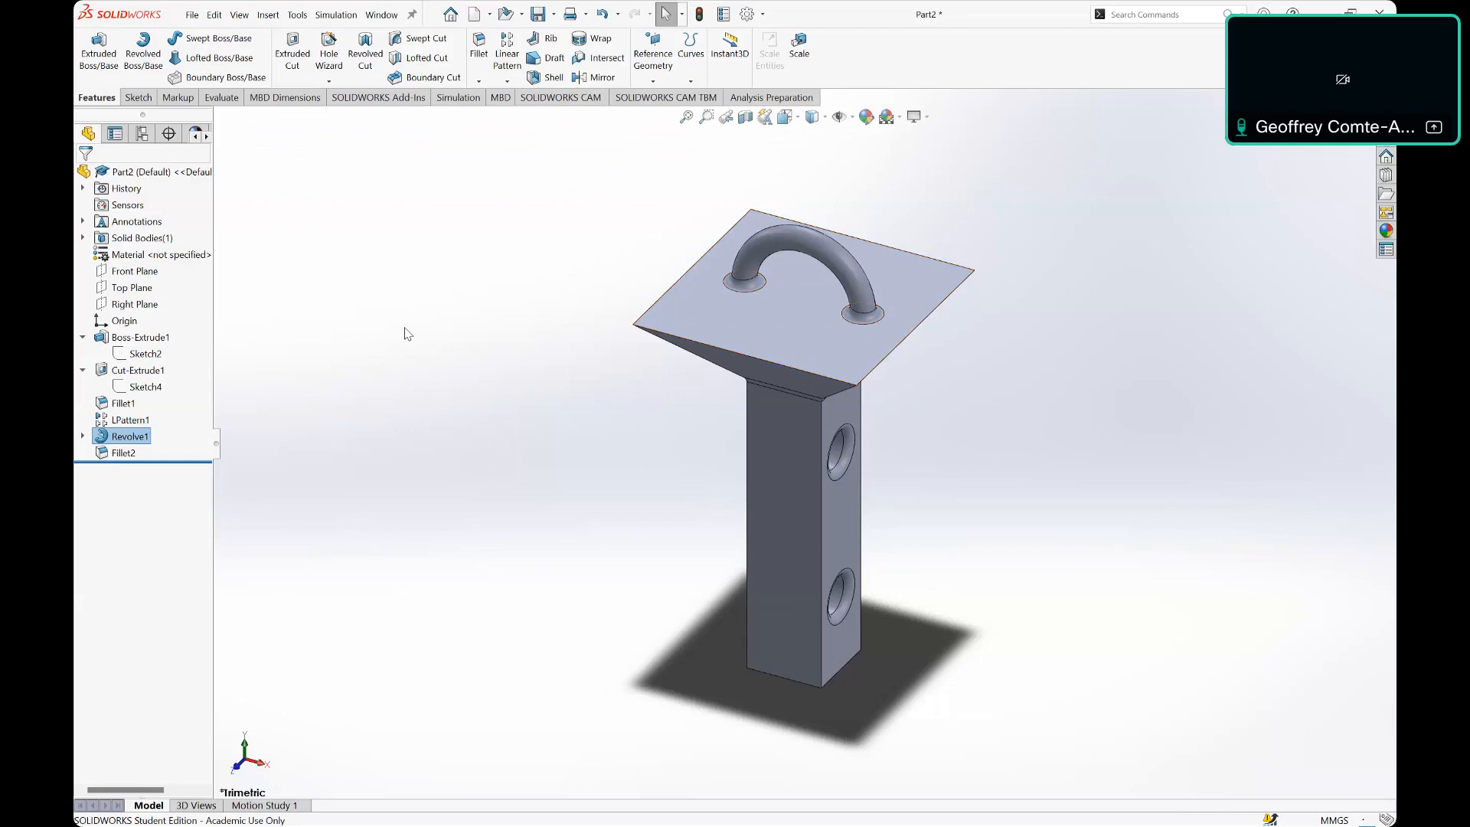
key(alt+Tab)
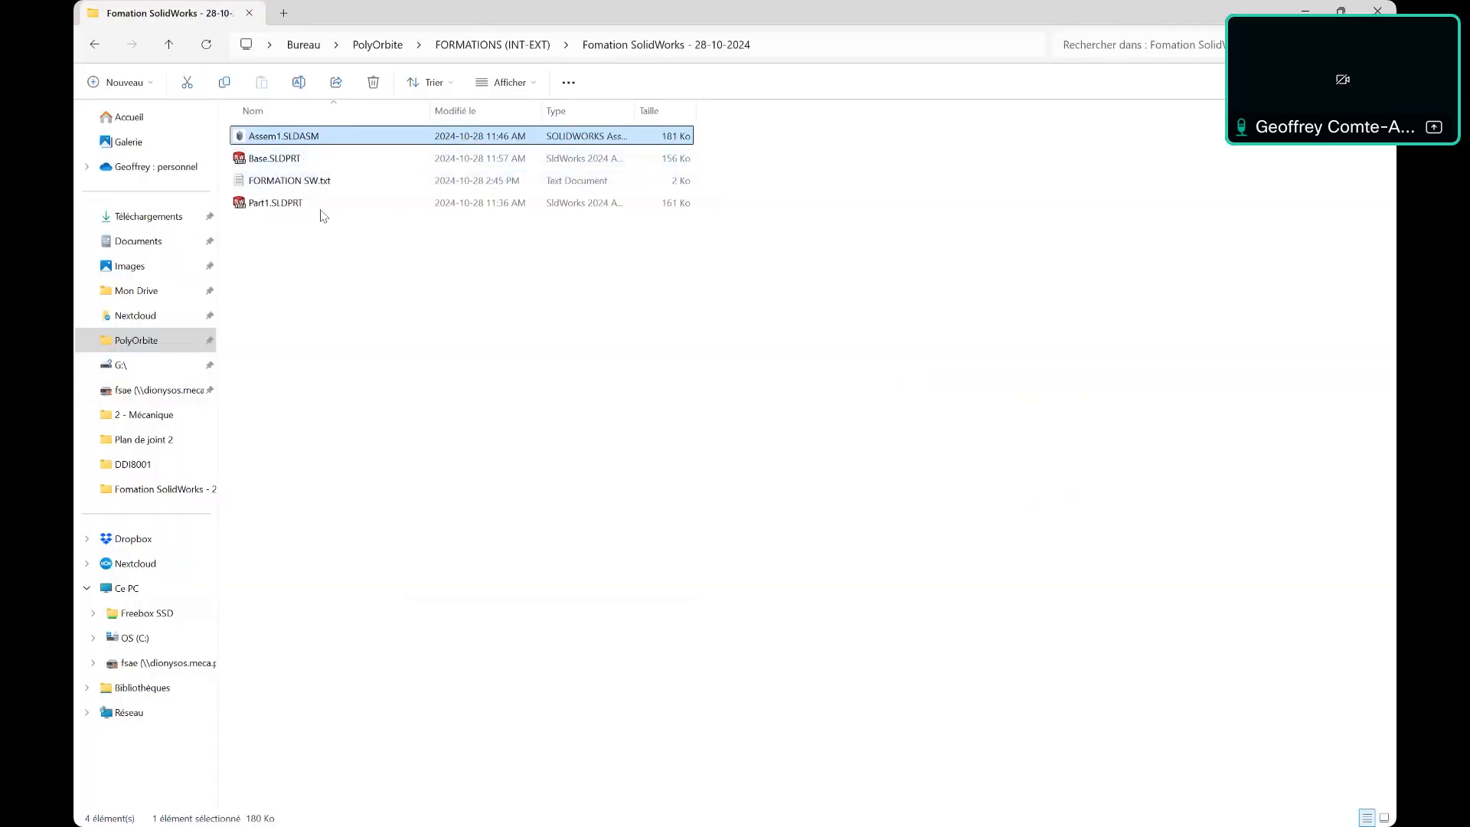
click(396, 207)
key(alt+Tab)
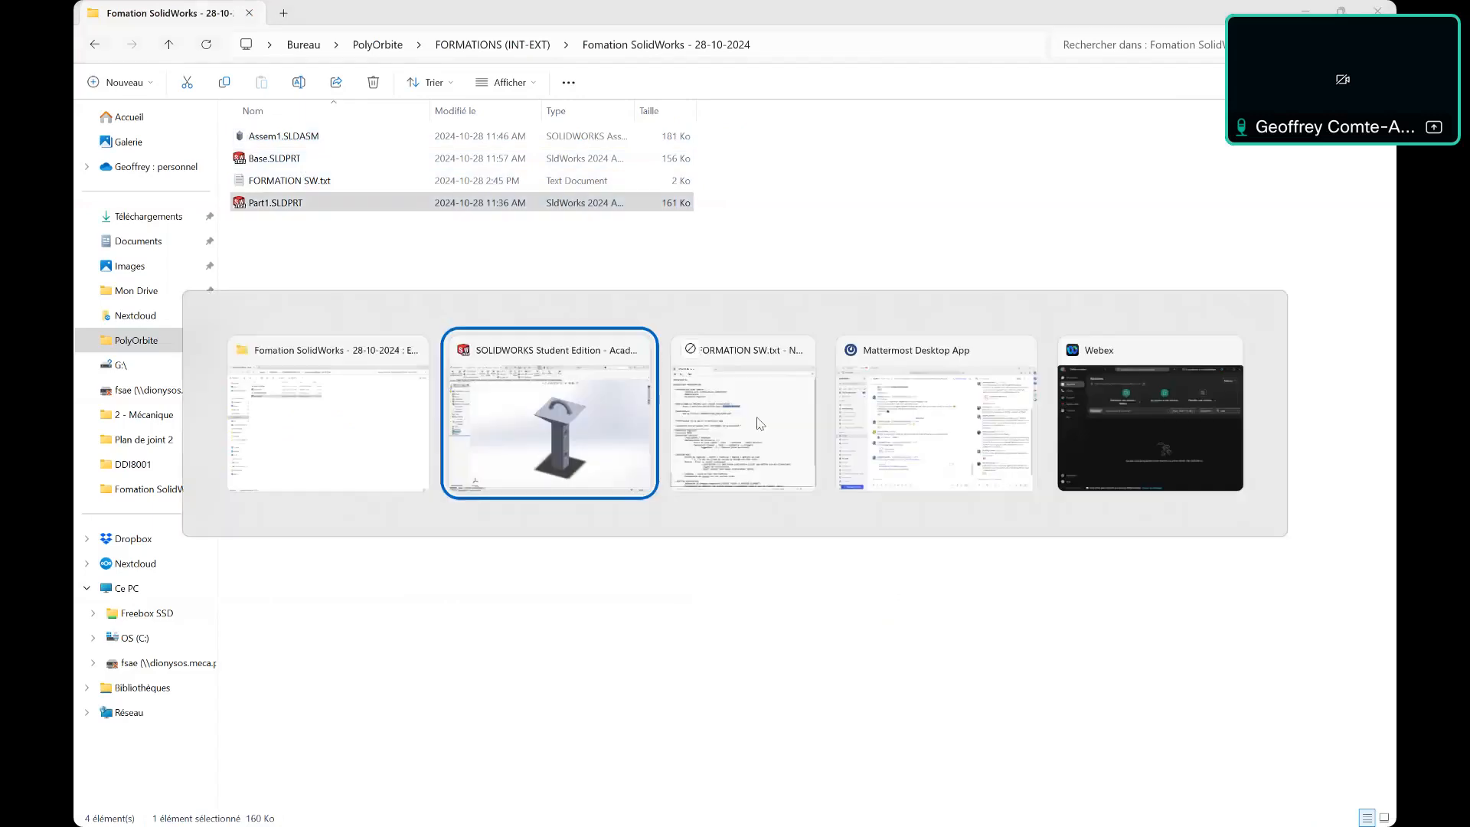
key(alt+Tab)
drag(791, 447, 460, 754)
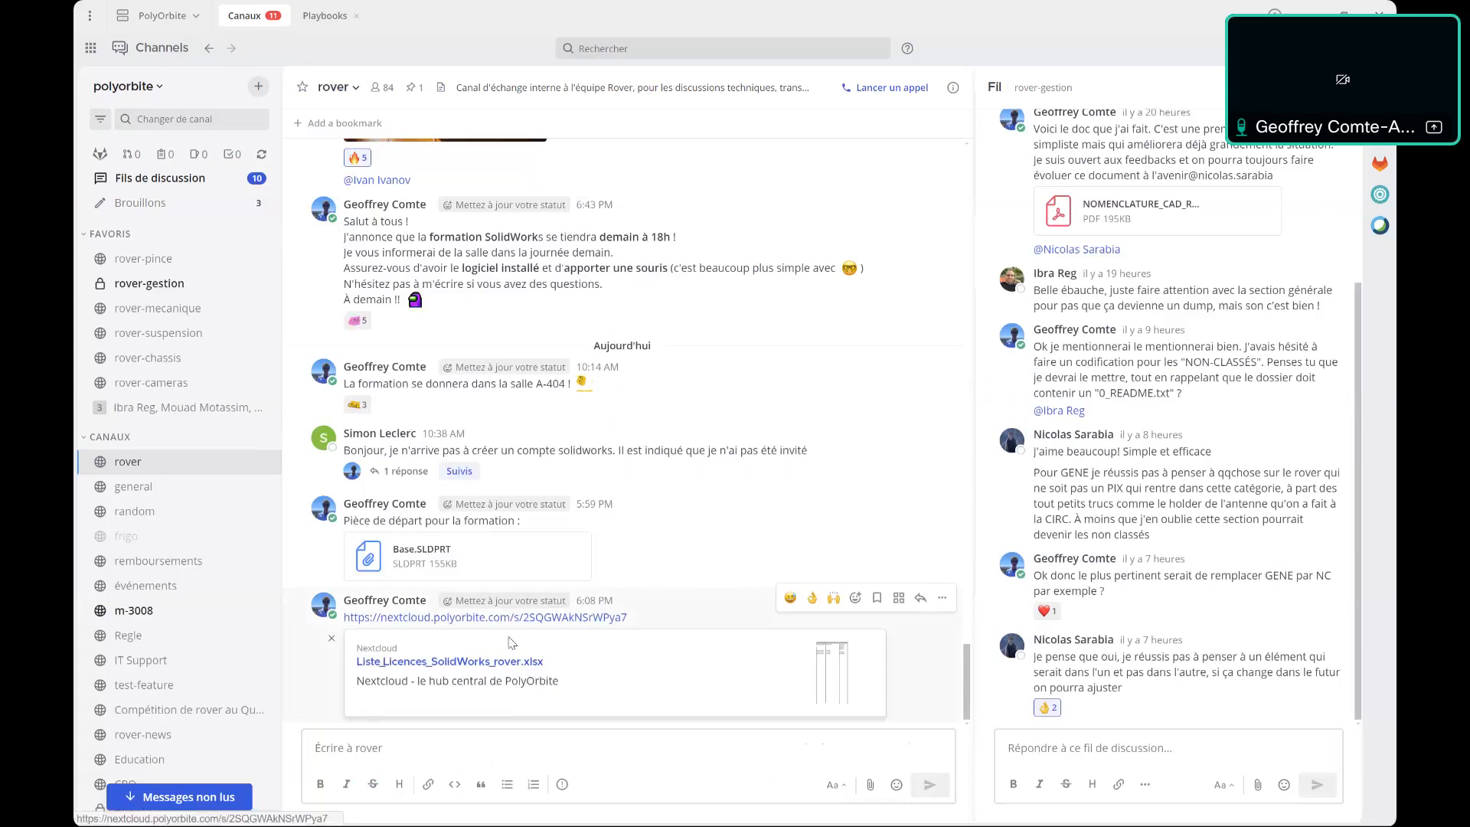
key(alt+Tab)
drag(318, 207, 477, 705)
key(alt+Tab)
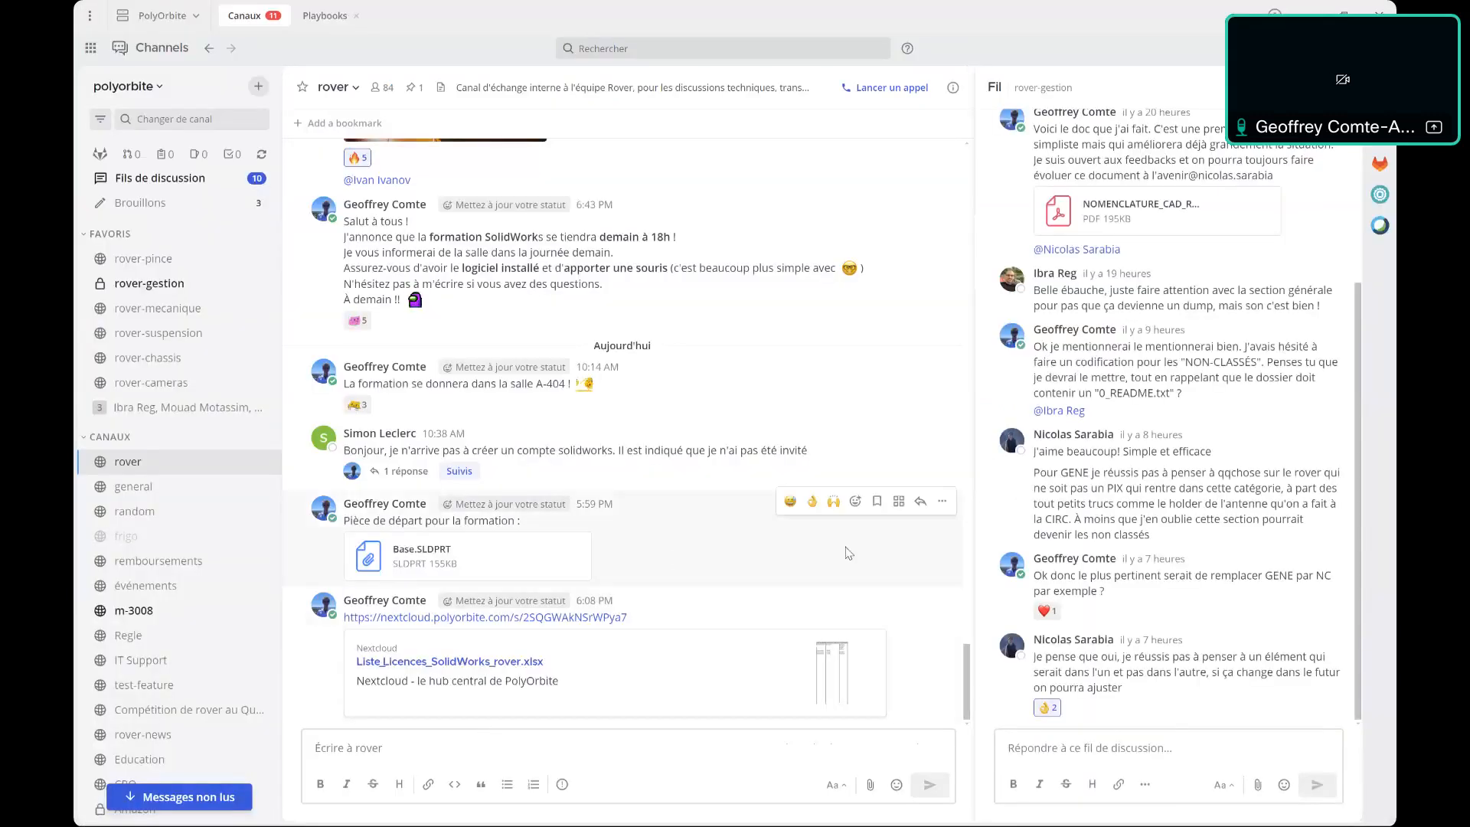
Step: Reply to the rover channel message containing Base.SLDPRT with Part1.SLDPRT from the training folder attached, and send it
click(920, 500)
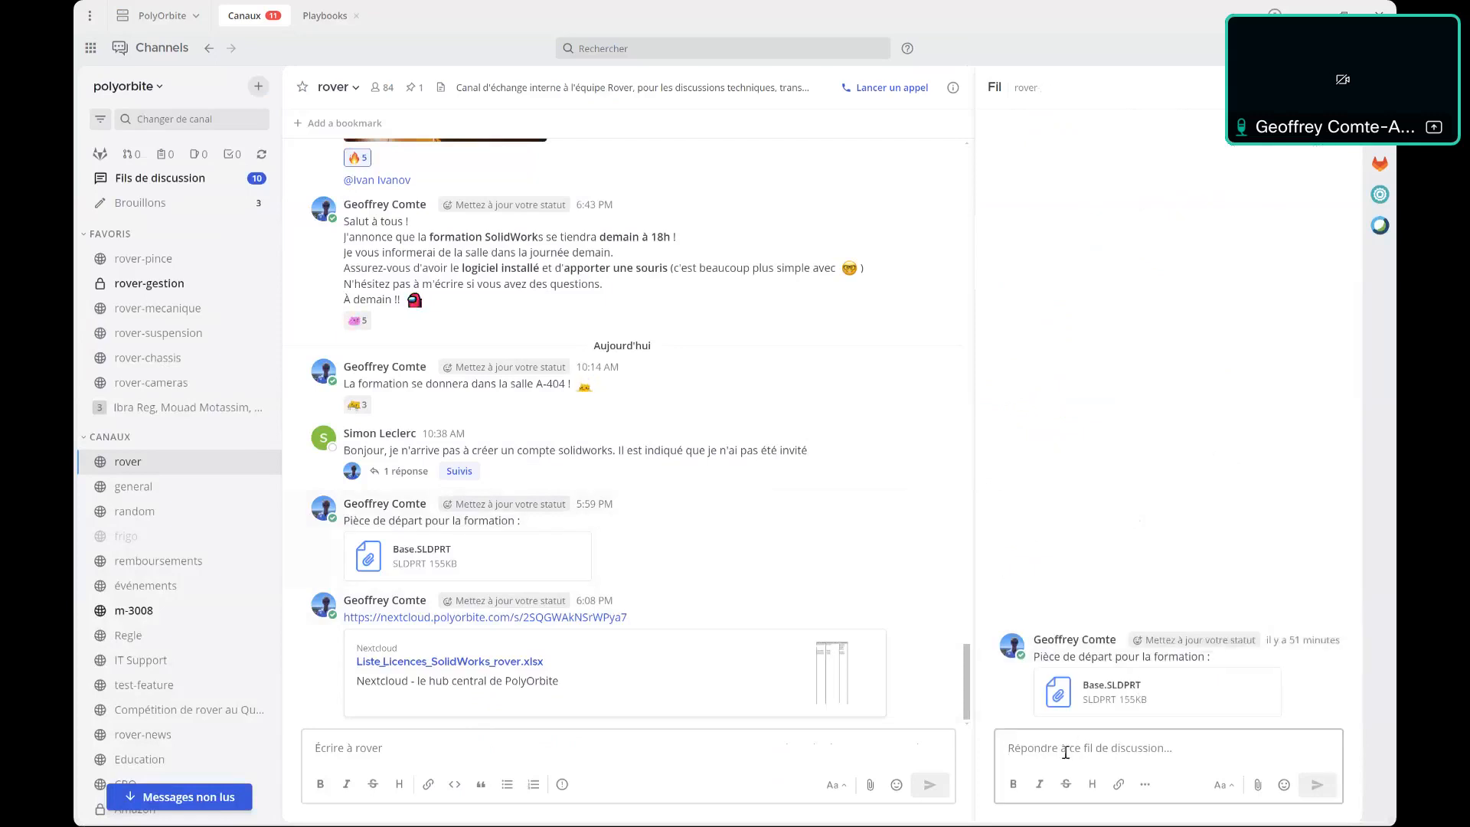
key(alt+Tab)
drag(276, 203, 1125, 741)
key(alt+Tab)
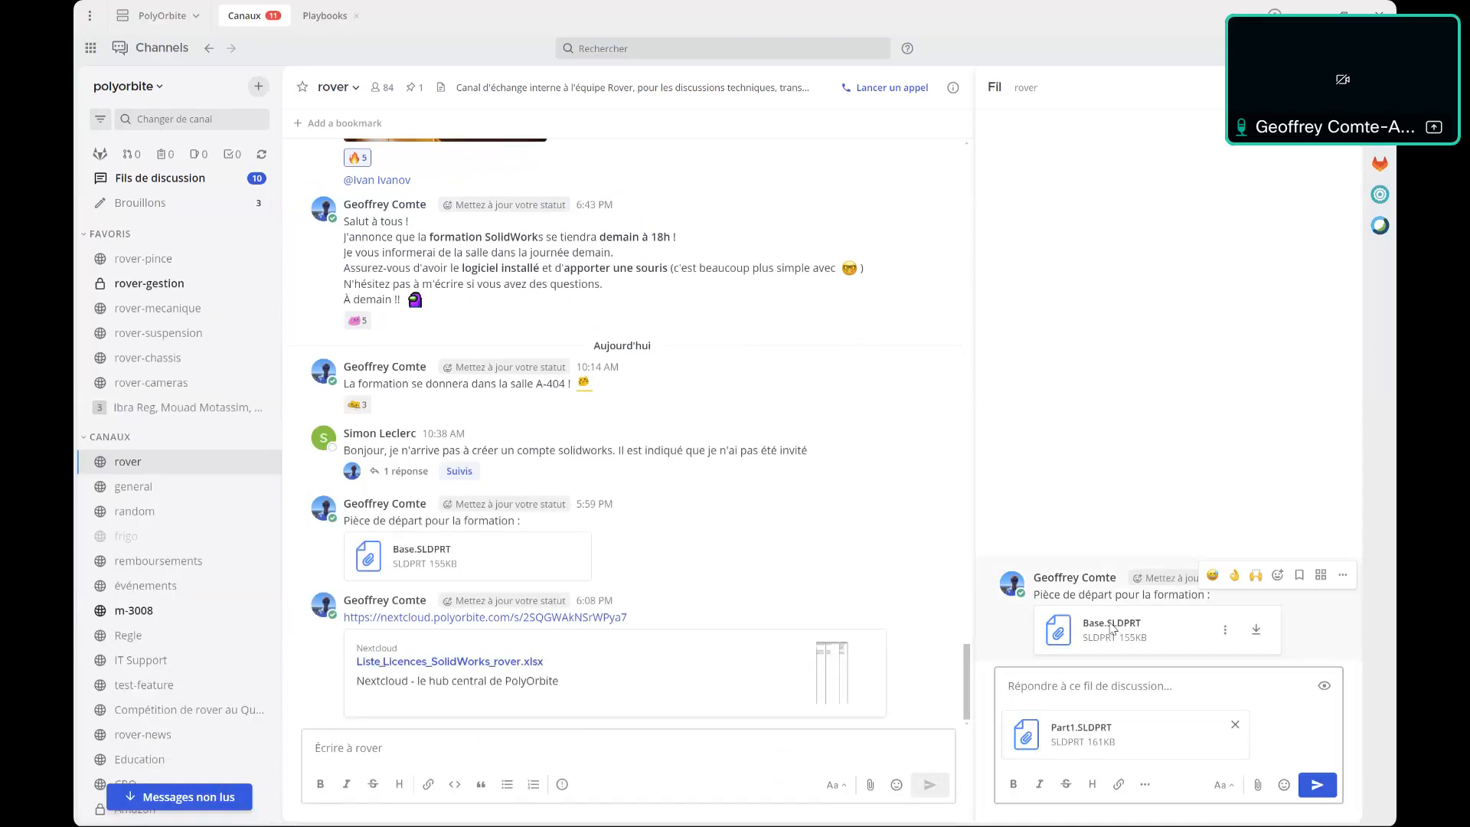
key(Return)
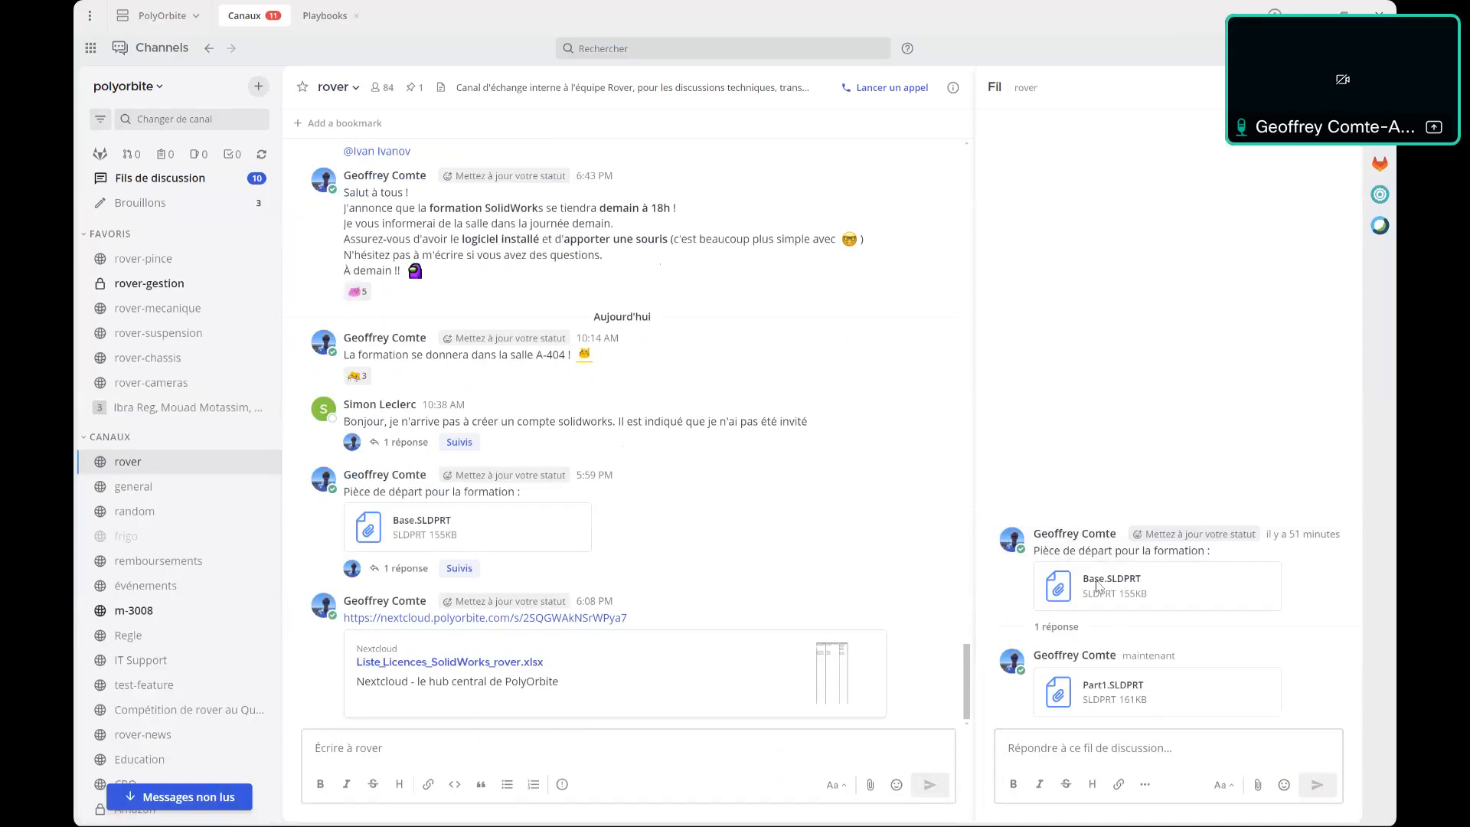
Step: Return to SOLIDWORKS and create a new assembly document
key(alt+Tab)
key(alt+Tab)
key(Tab)
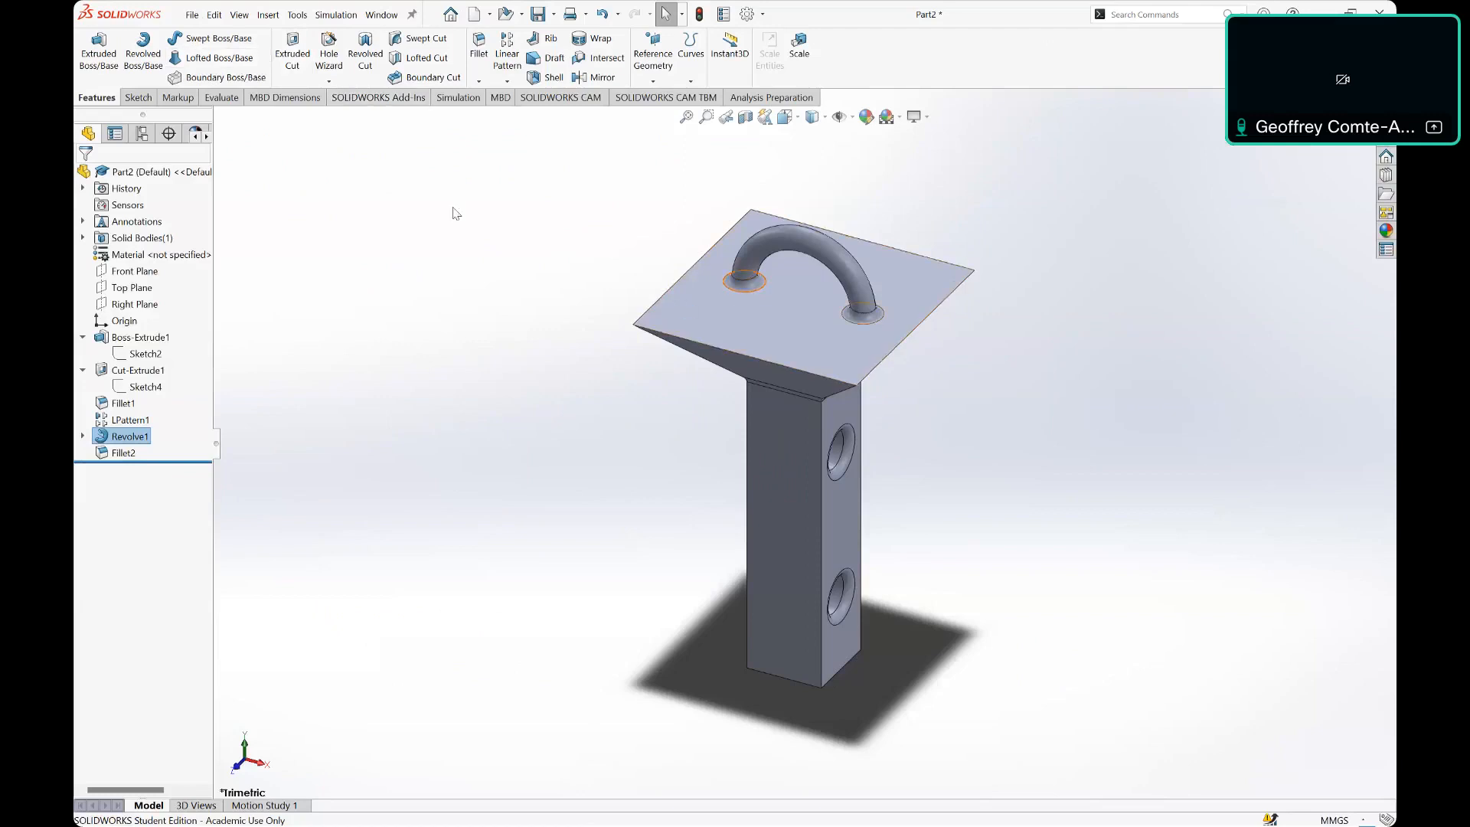
click(476, 15)
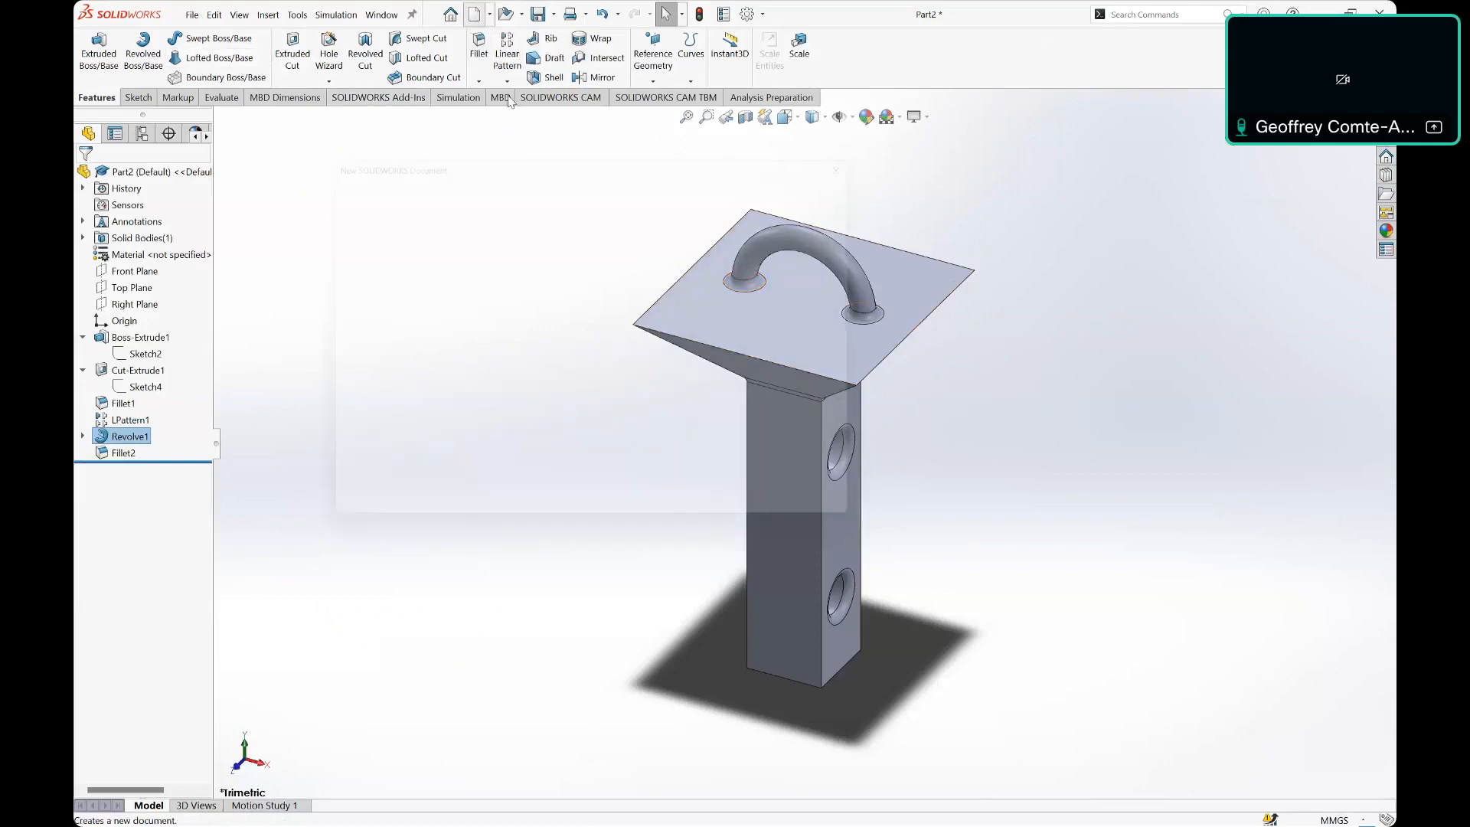
click(617, 277)
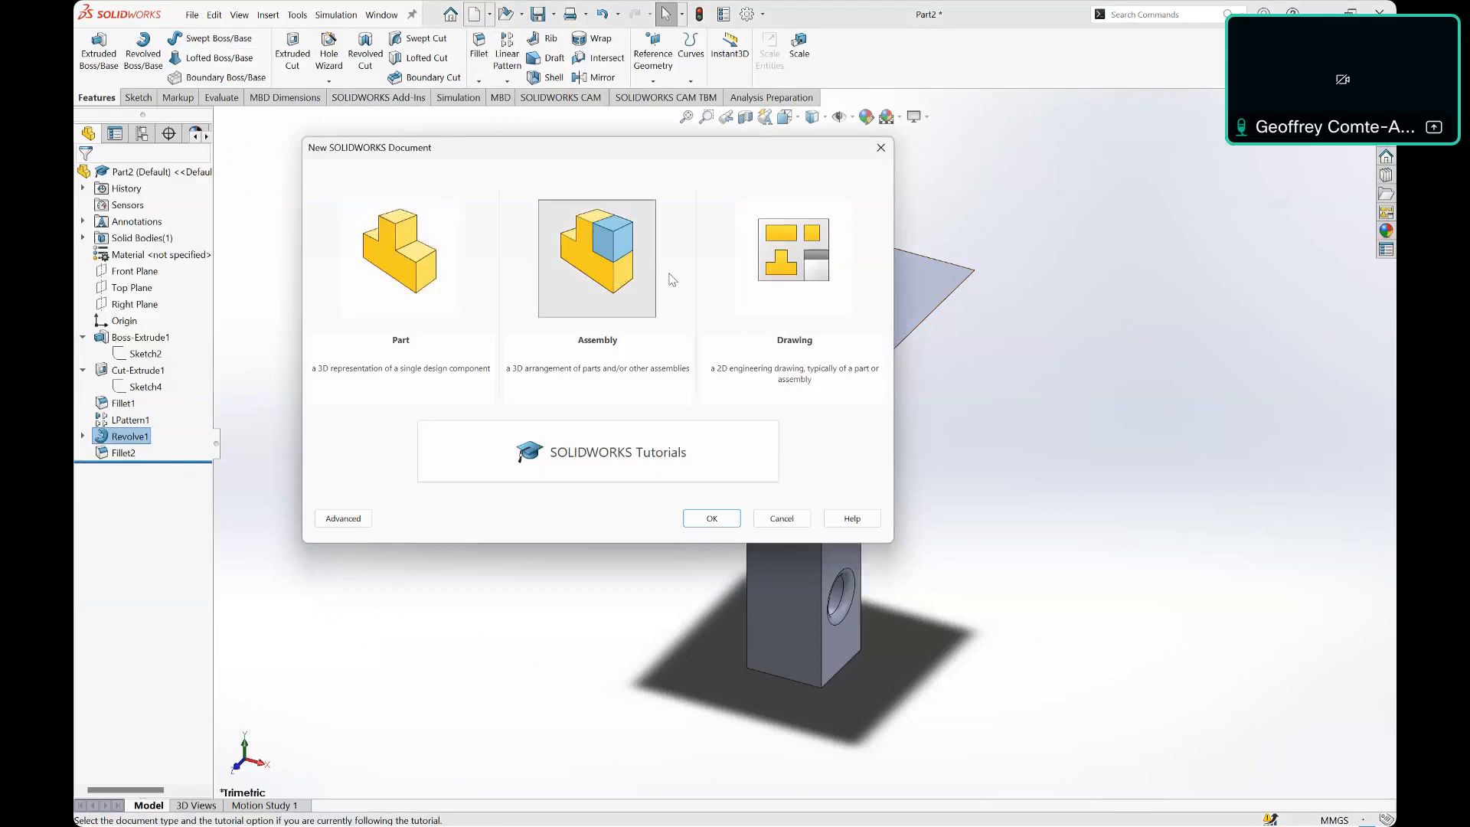
click(712, 518)
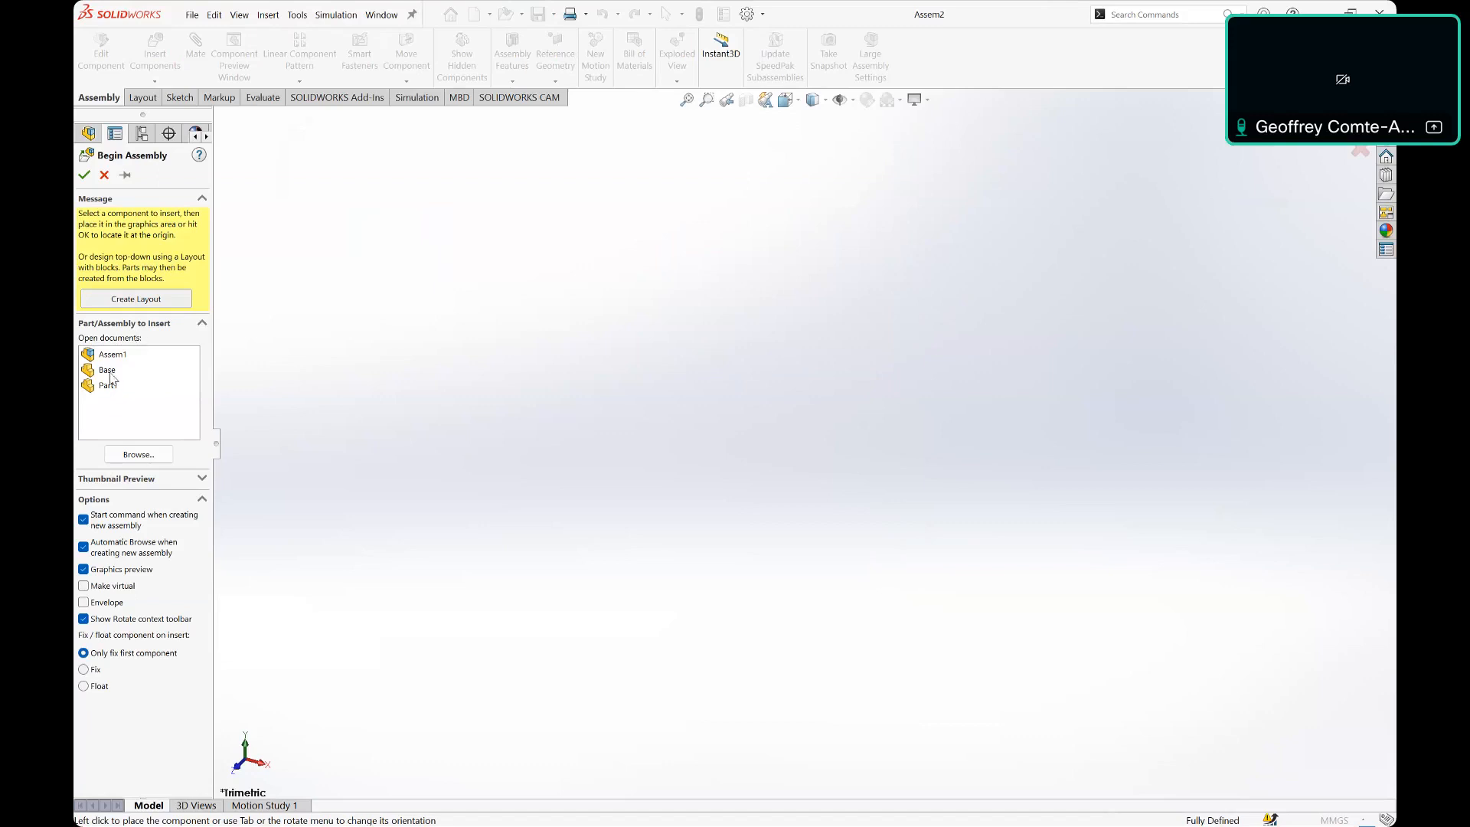
Step: Insert the open Base part as the assembly's first, fixed component, placing it in the middle of the graphics area
click(134, 372)
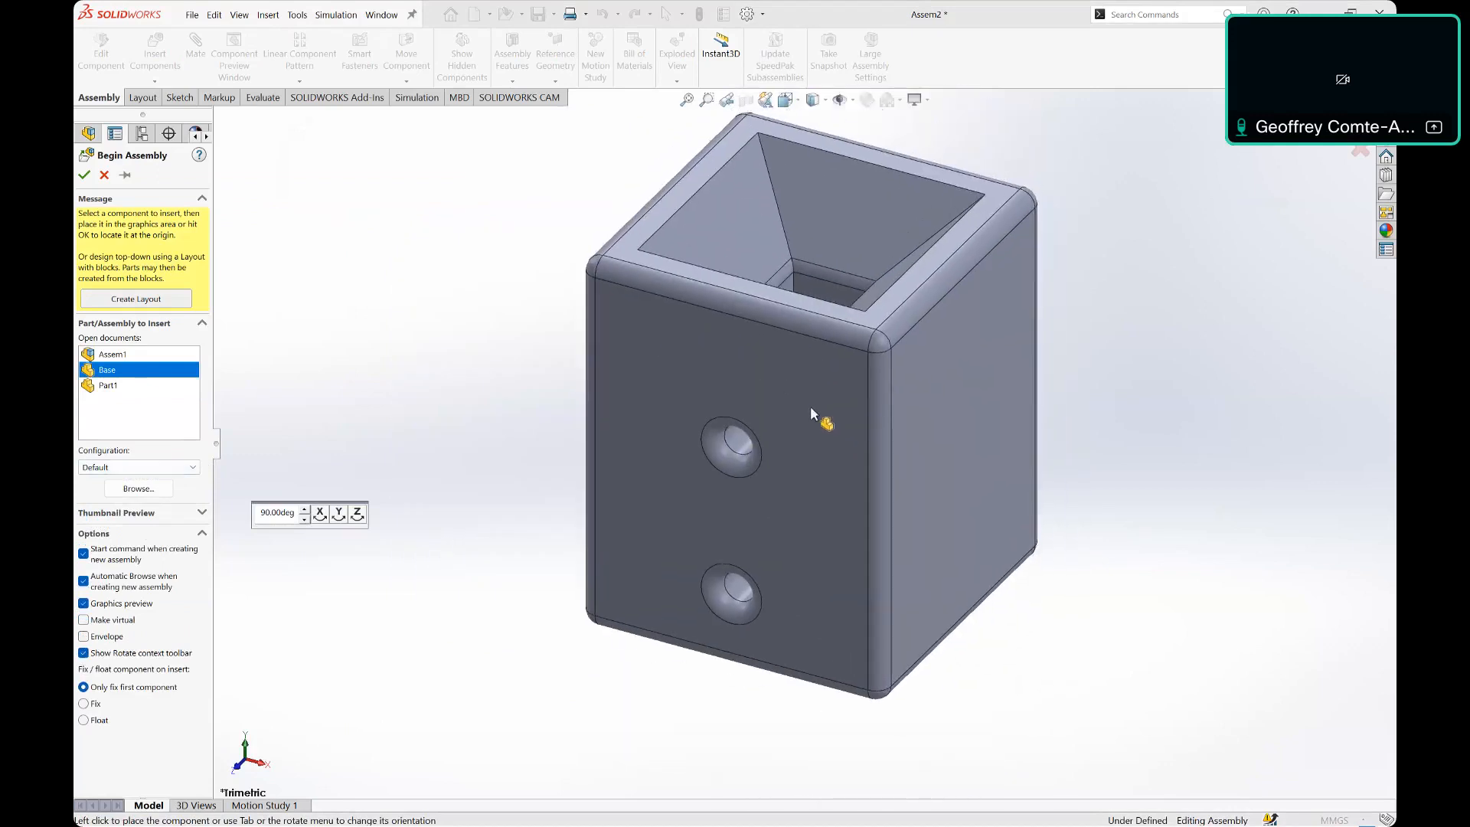
click(816, 399)
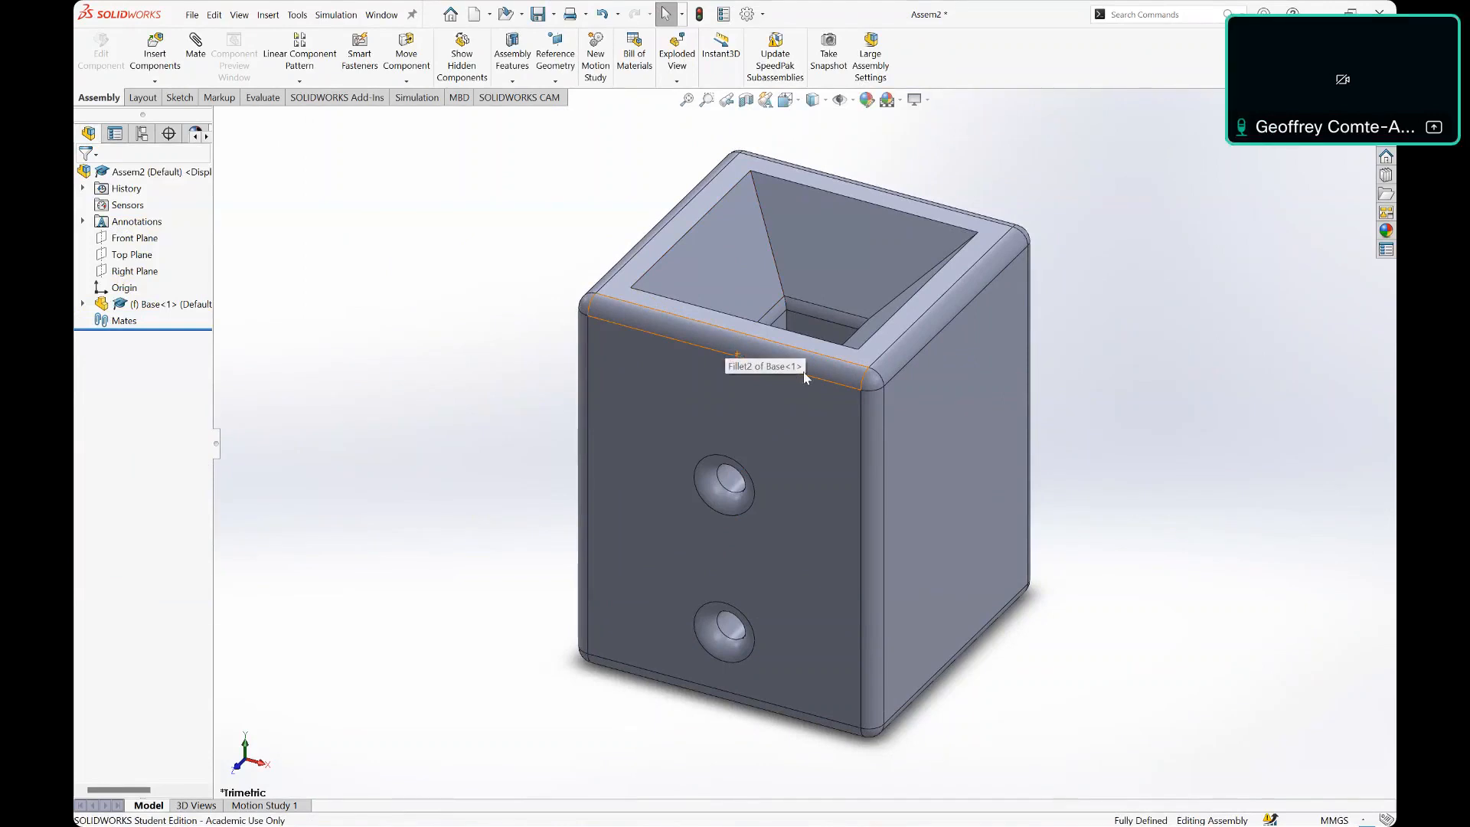
right_drag(1110, 343, 1112, 274)
right_drag(1150, 321, 1201, 309)
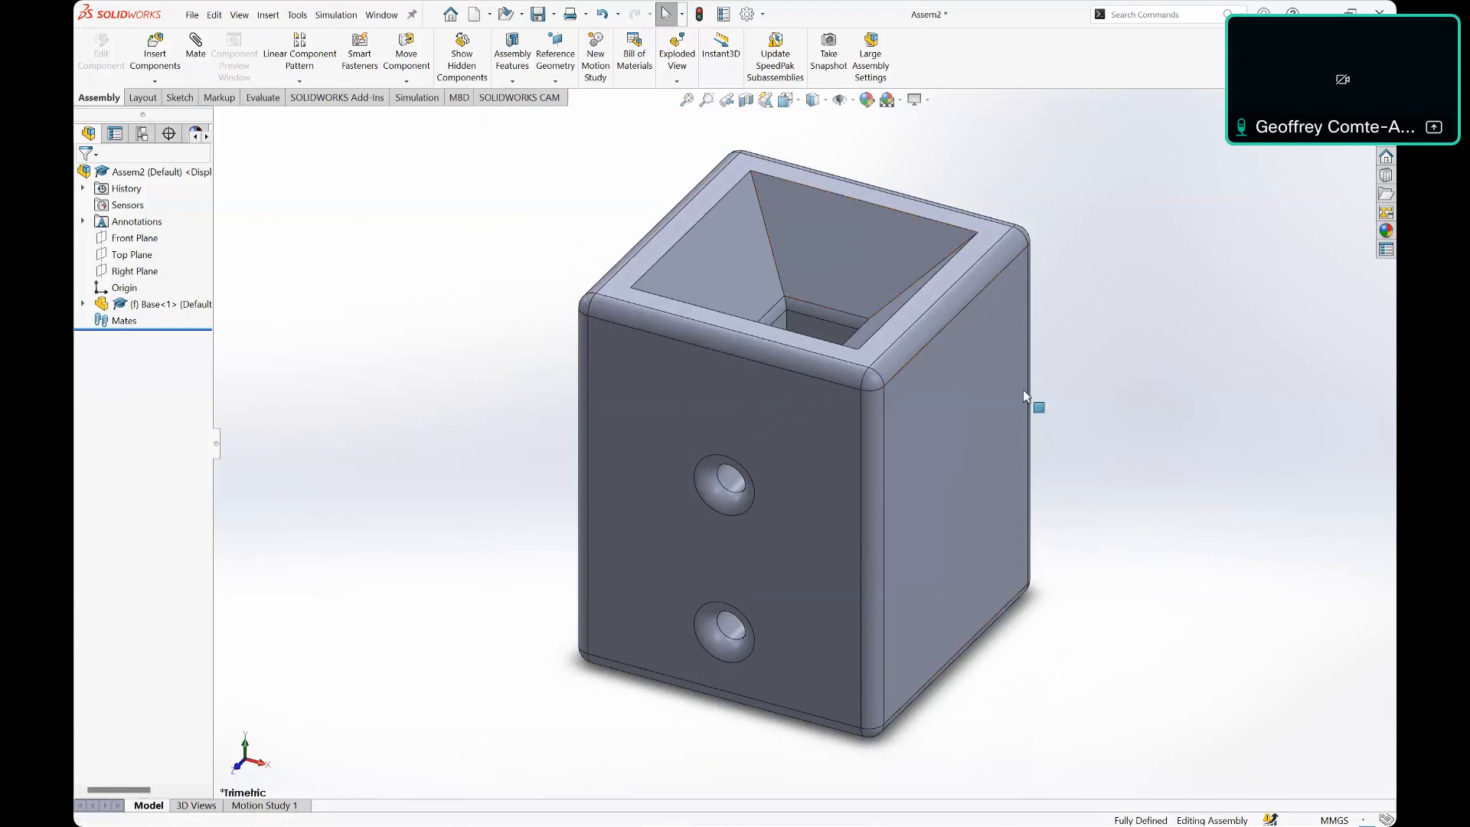
Step: Try to move the fixed Base component by its side and front faces, and clear the selection
click(958, 417)
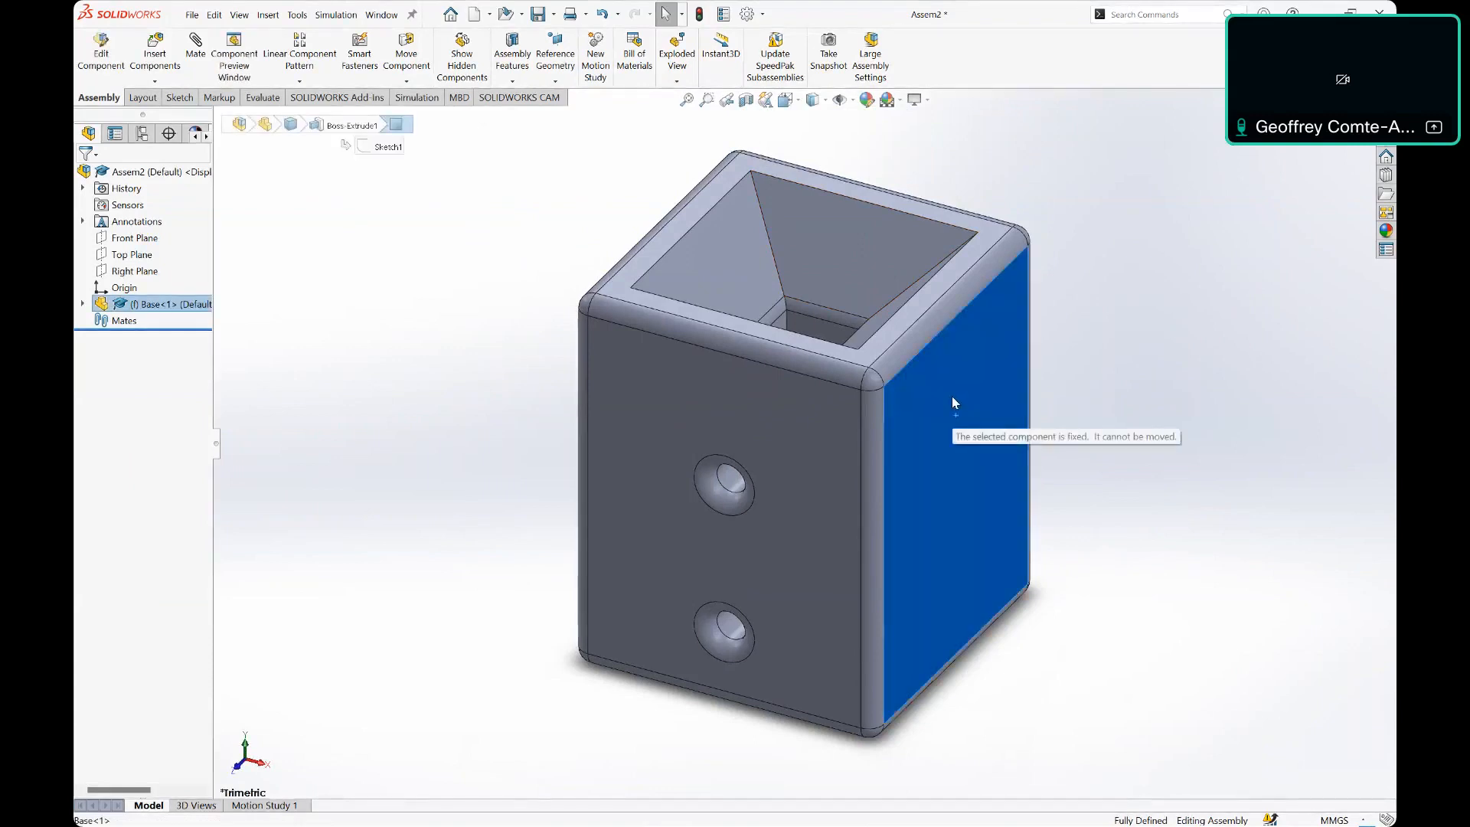
middle_drag(945, 400, 903, 337)
key(ctrl+7)
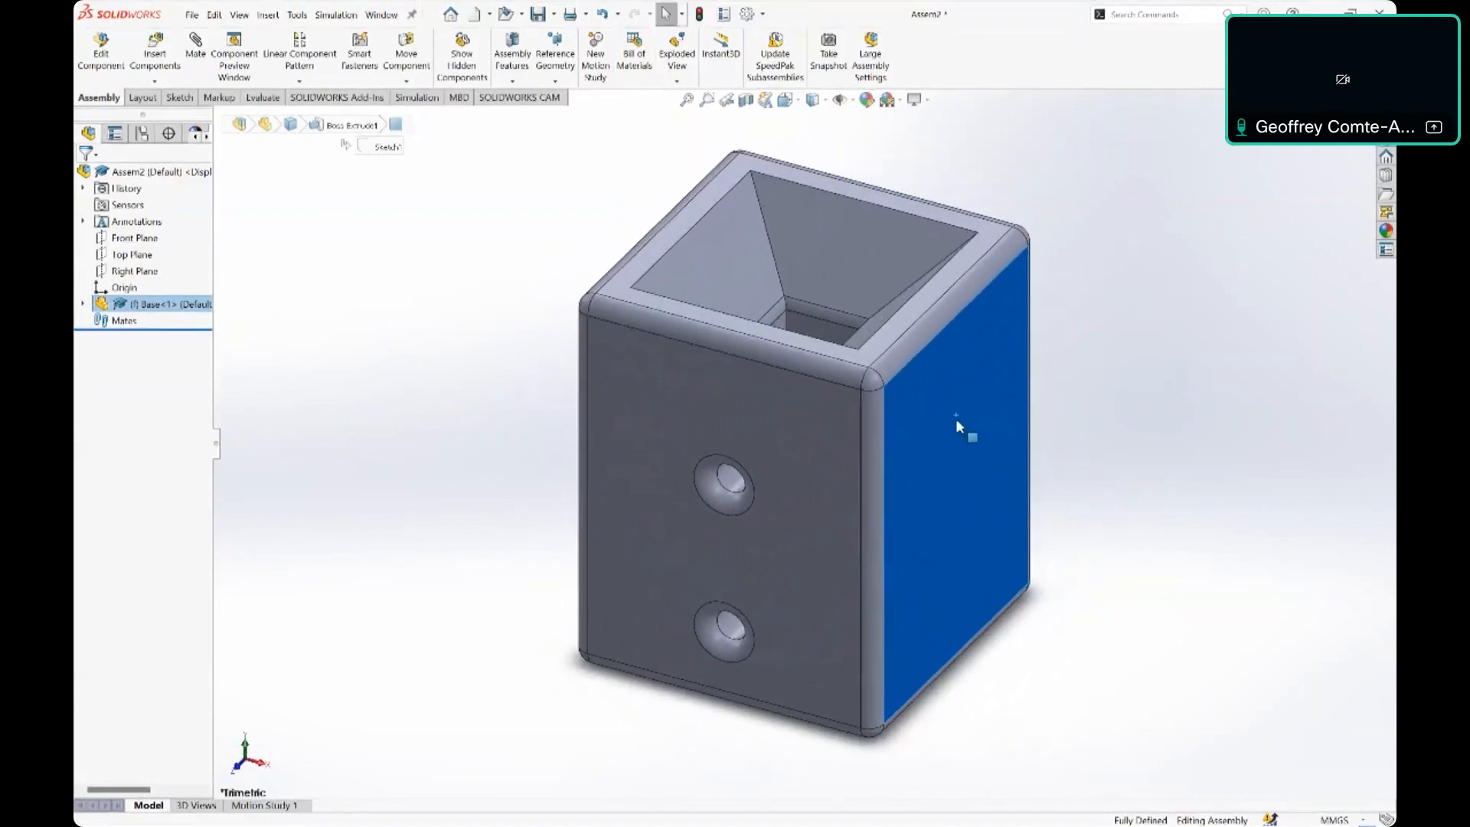
mouse_move(933, 453)
mouse_down()
mouse_move(961, 432)
mouse_move(950, 442)
mouse_up()
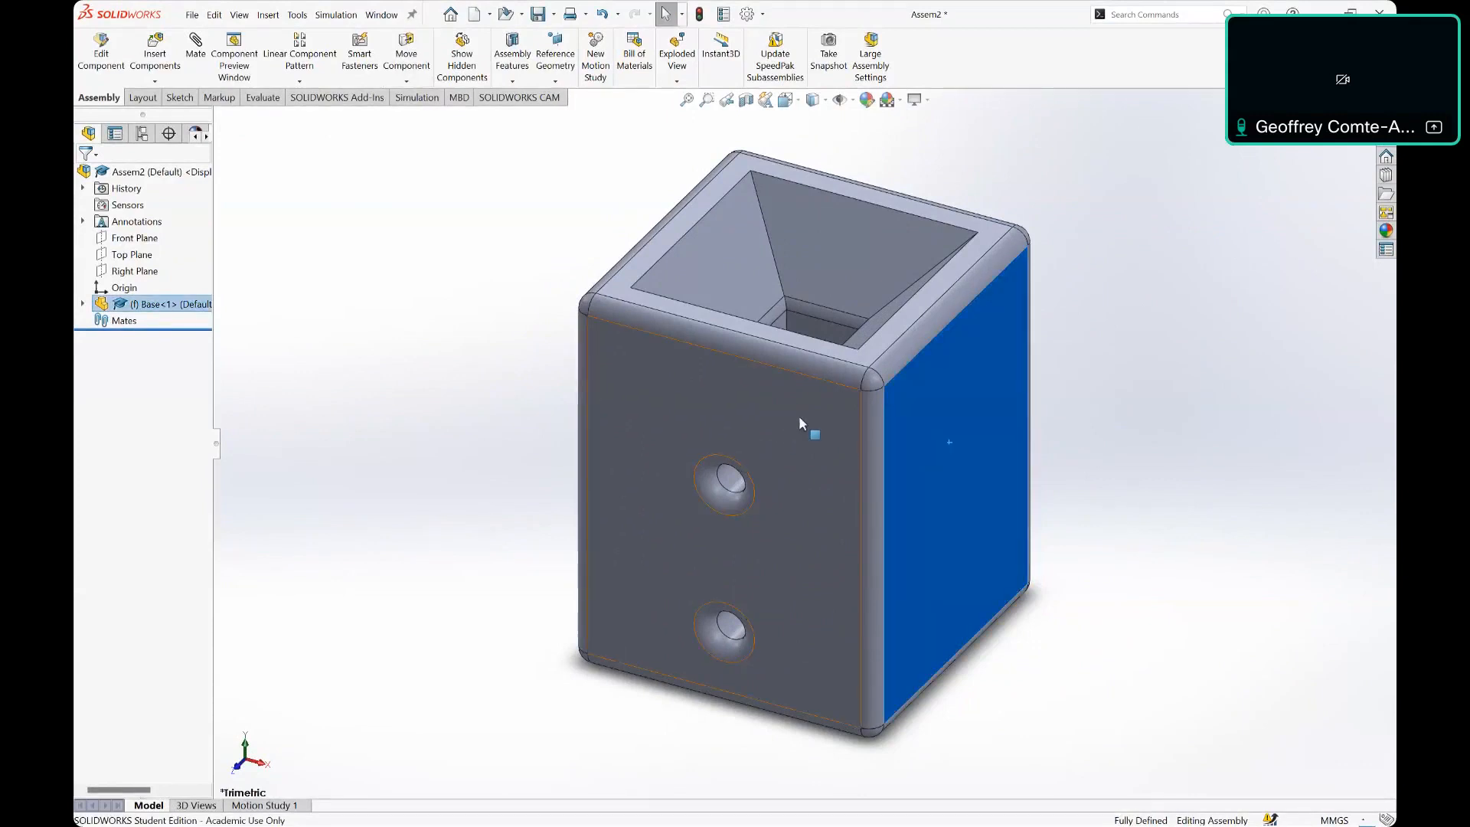
drag(789, 423, 1053, 410)
click(1146, 423)
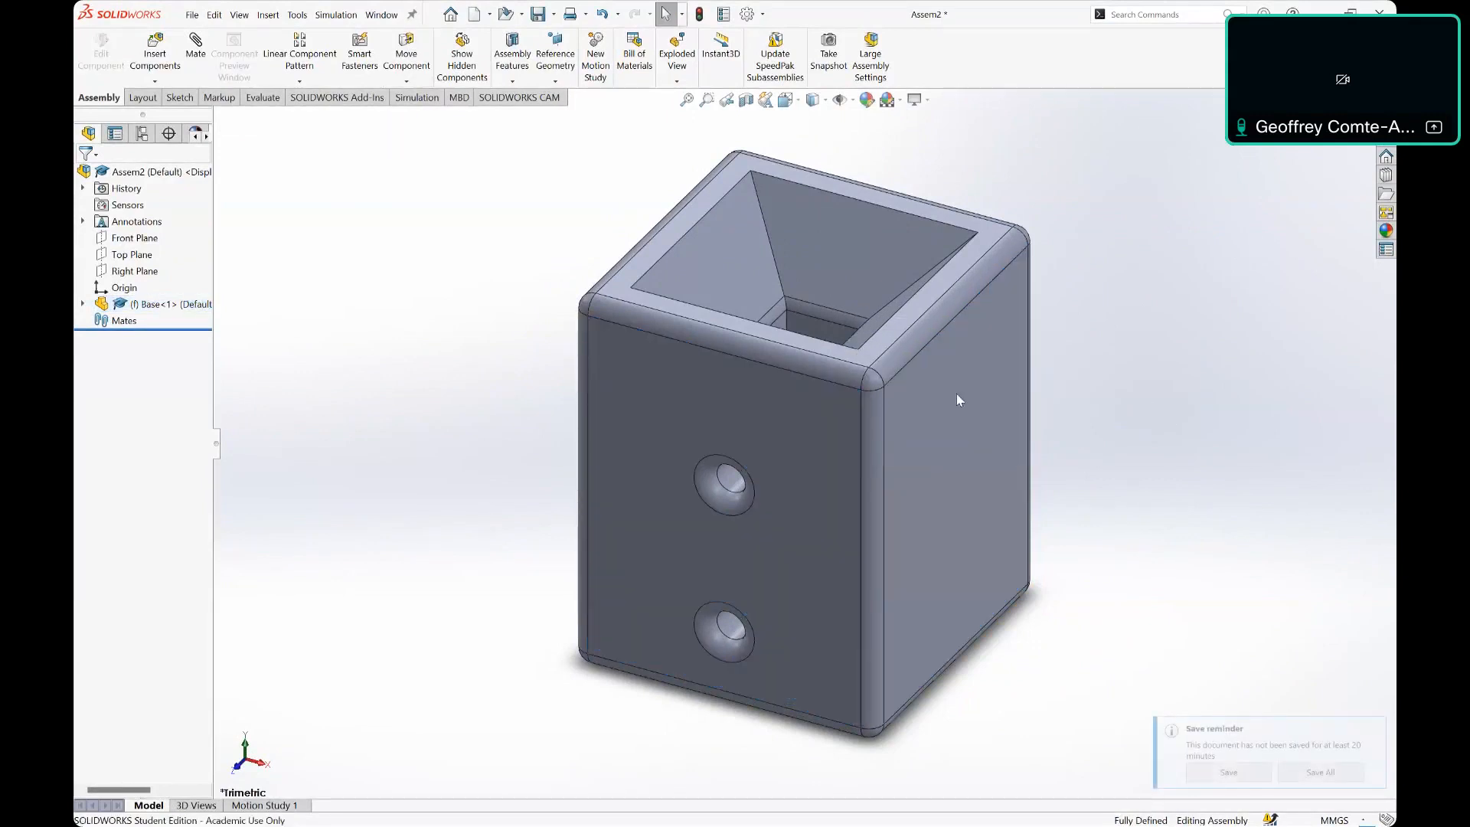
Step: Insert the open Part1 part as a second component, placing it in free space beside Base
click(161, 68)
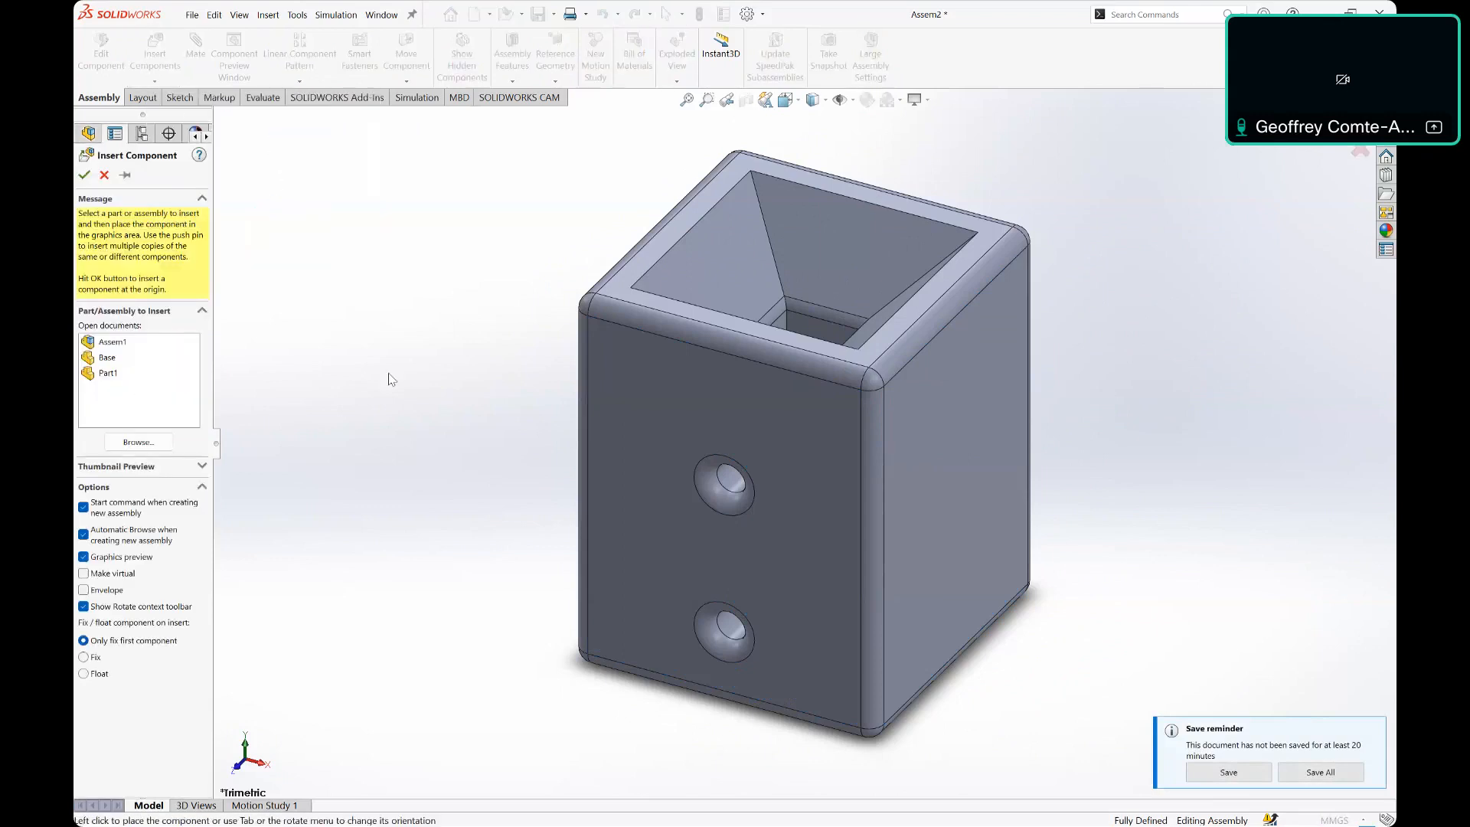
scroll(425, 348, up, 3)
ctrl+middle_drag(1077, 437, 960, 439)
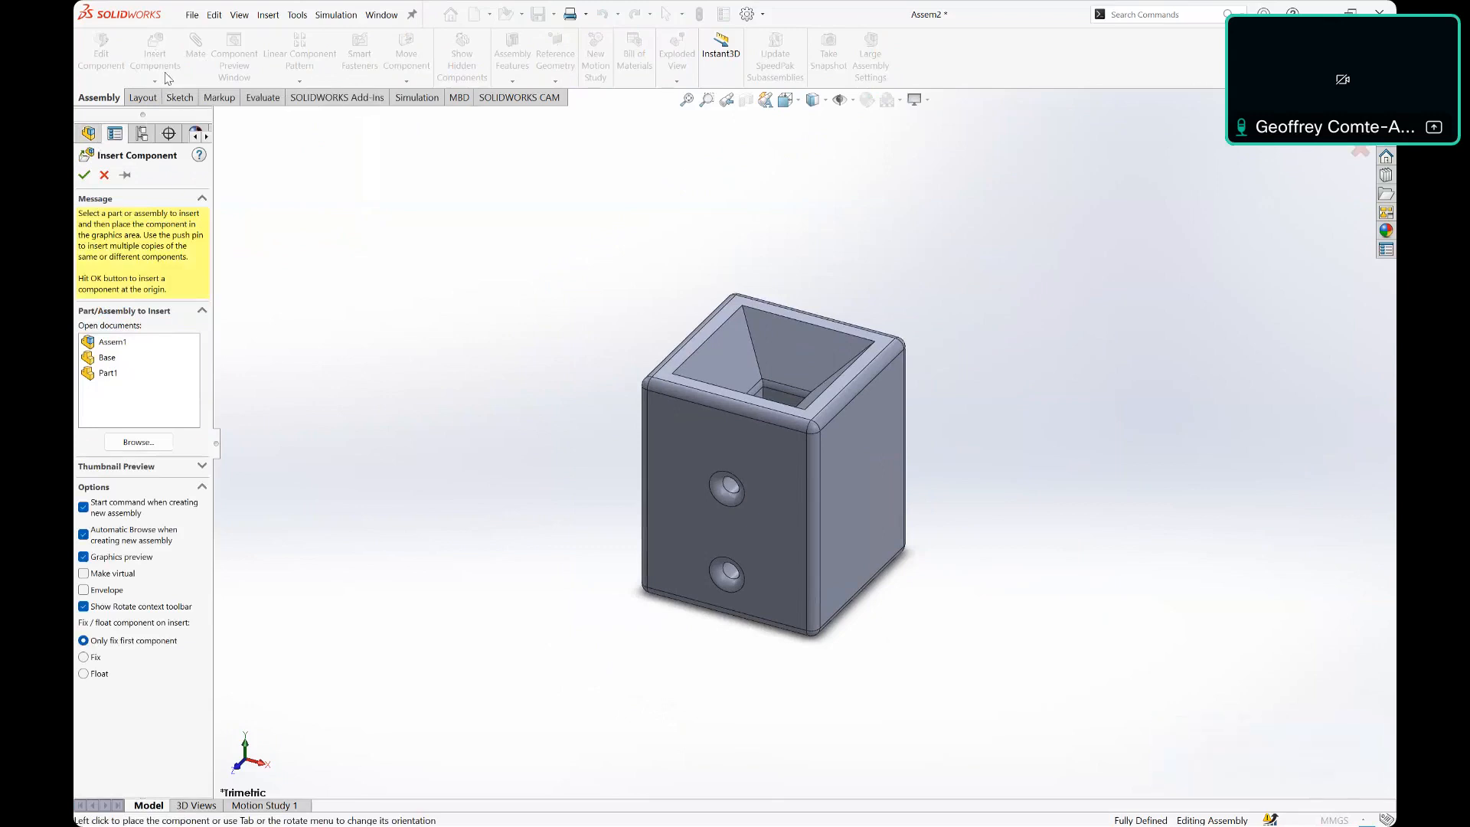
click(127, 375)
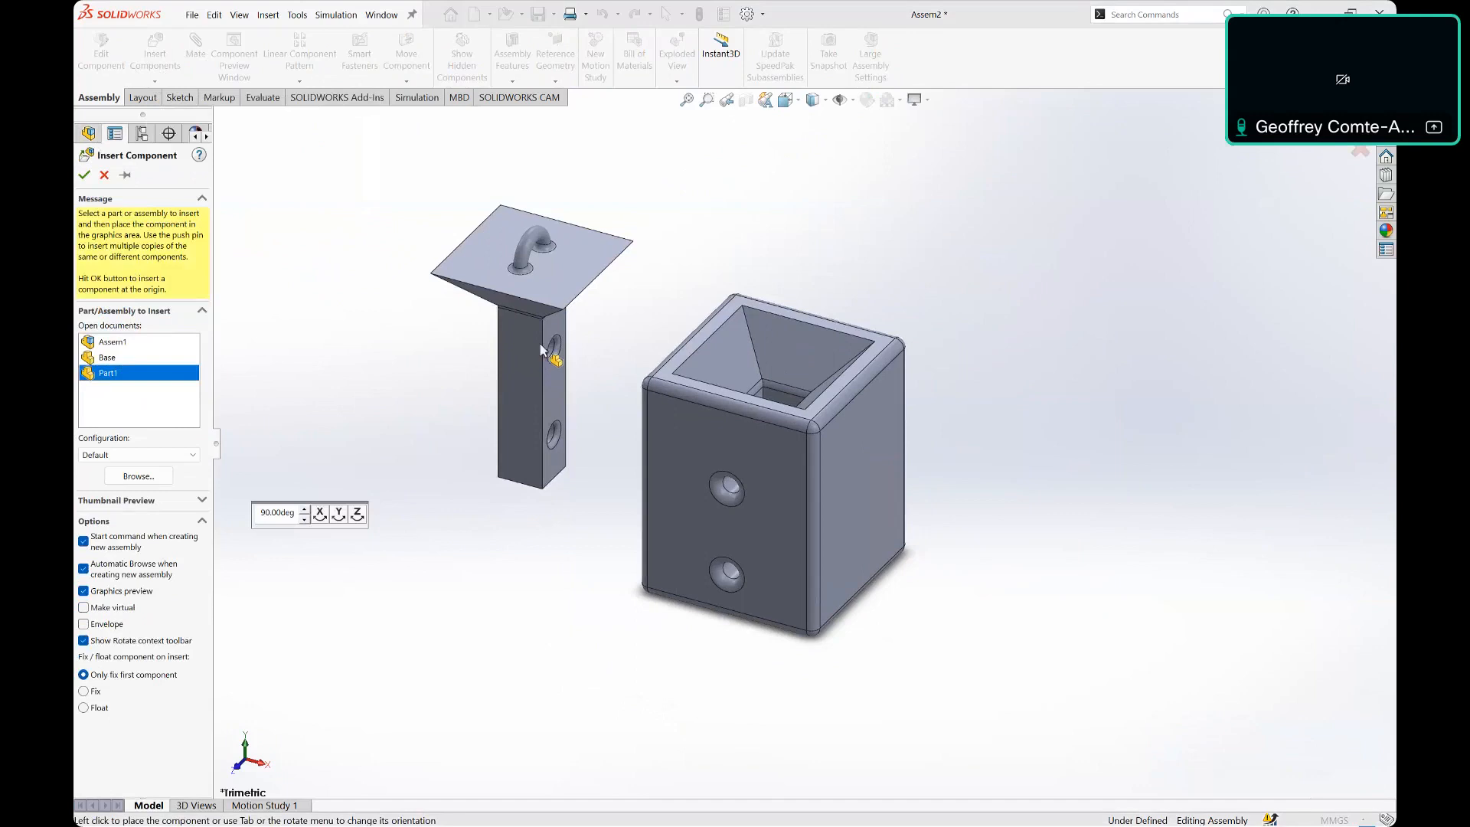
click(539, 322)
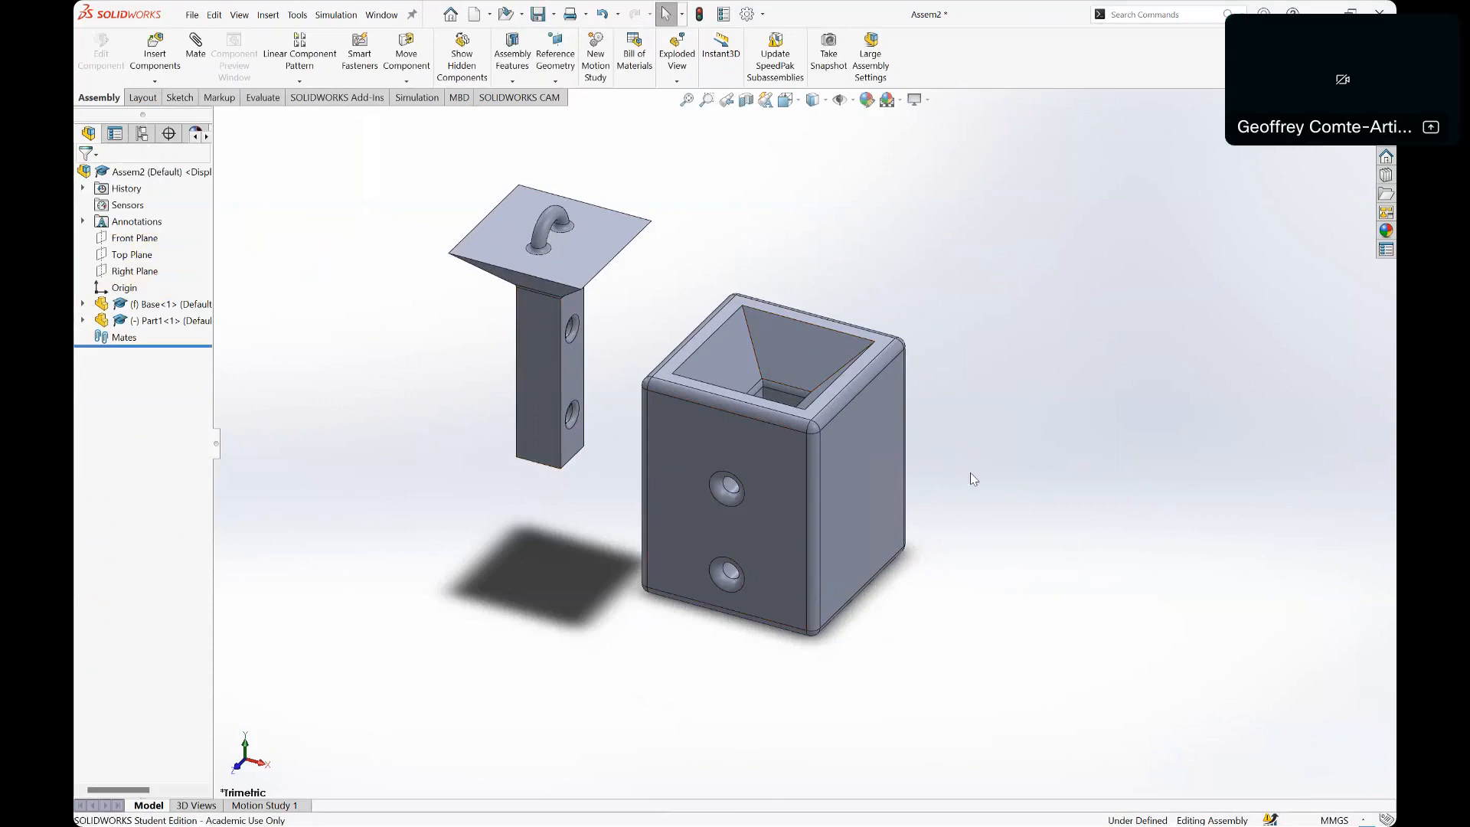
Step: Rotate the free Part1 component beside Base so its shaft points obliquely upward and its head faces down
scroll(380, 446, down, 2)
scroll(430, 436, up, 2)
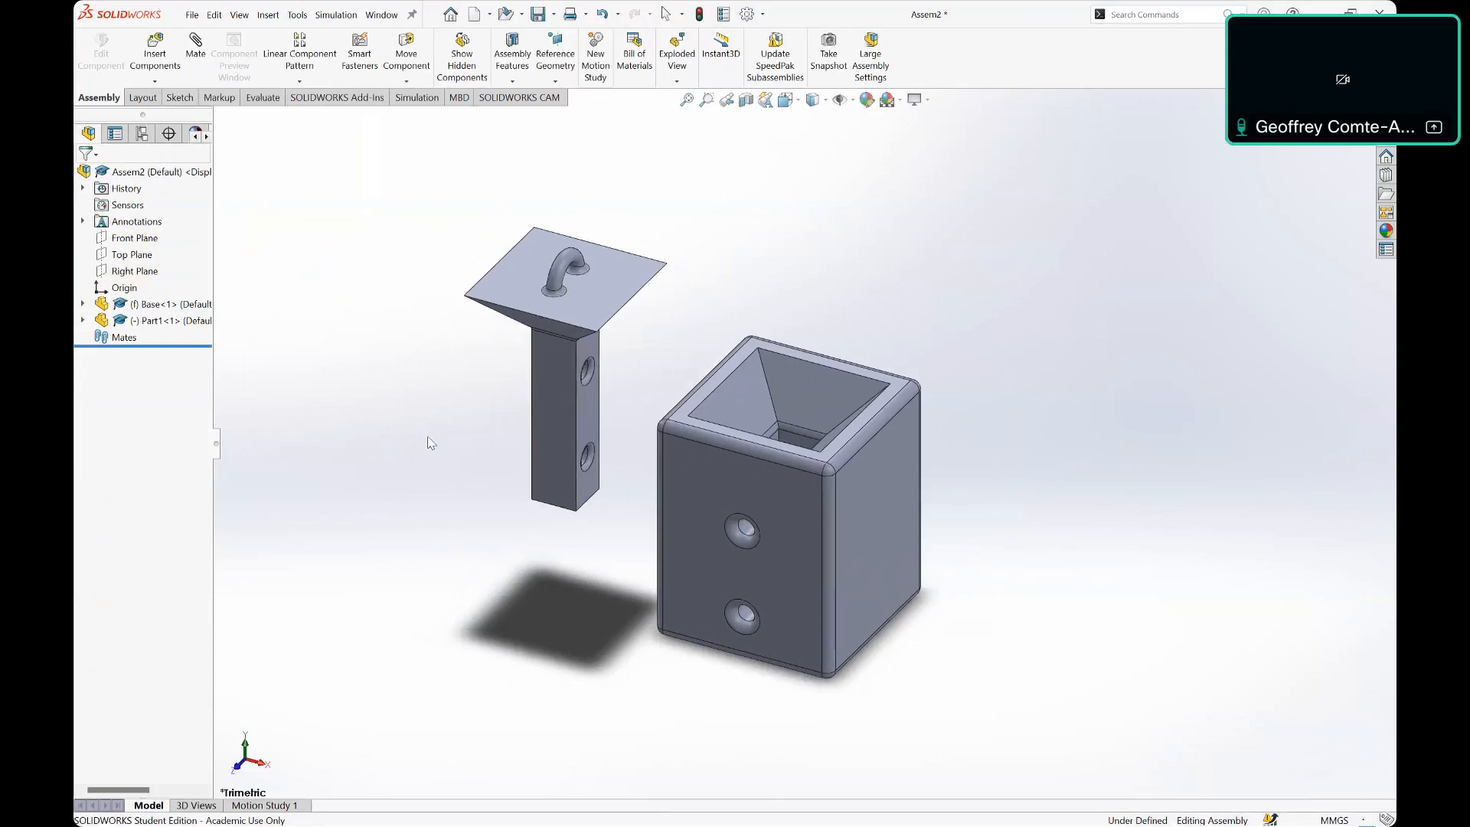
click(567, 393)
mouse_move(567, 393)
mouse_down()
mouse_move(699, 319)
mouse_move(535, 291)
mouse_move(329, 319)
mouse_move(527, 553)
mouse_move(765, 187)
mouse_move(577, 370)
mouse_up()
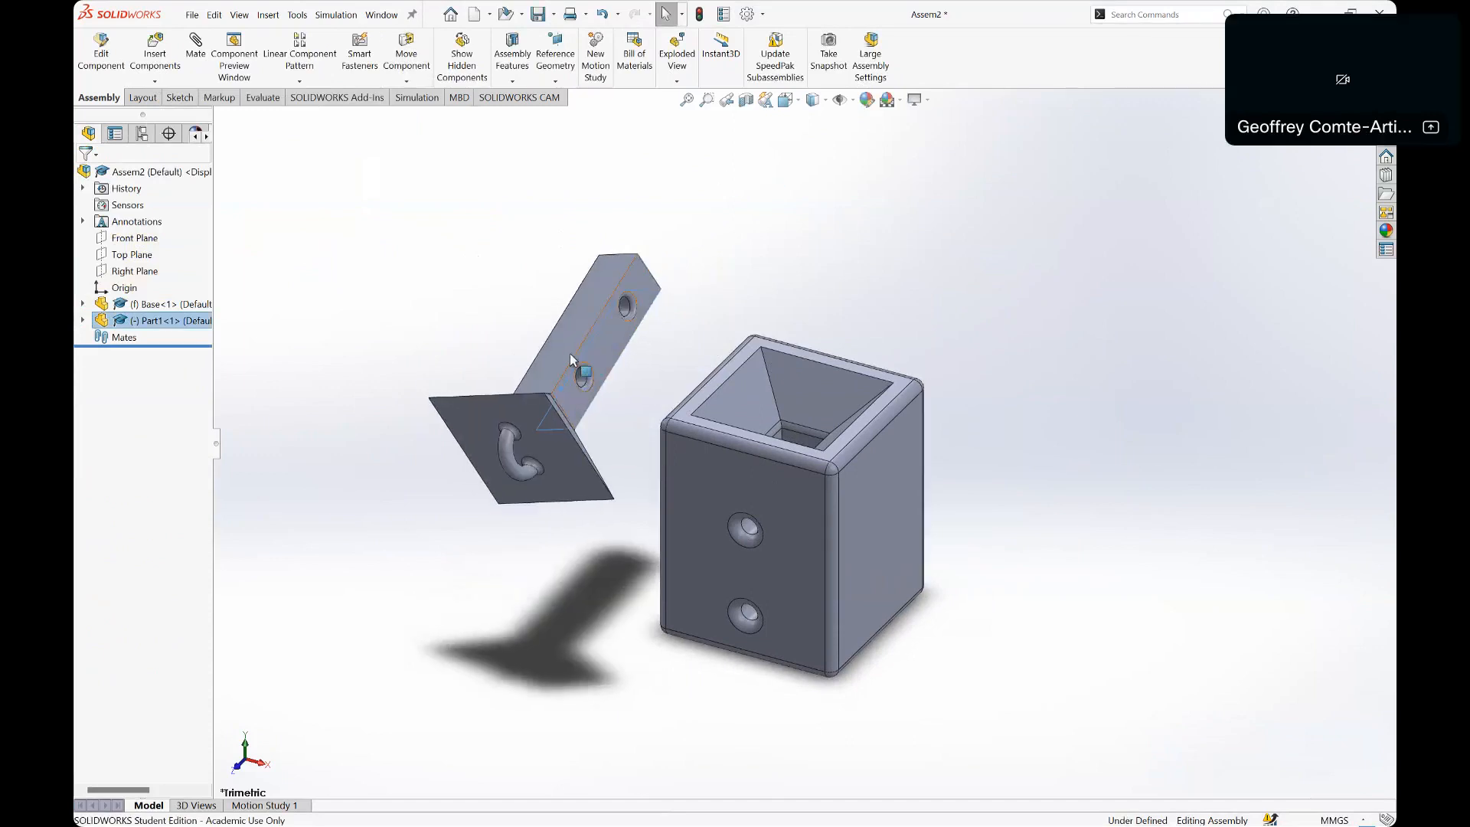
Step: Try placing a second copy of the tilted Part1 on the other side of Base, and undo the copy
click(600, 346)
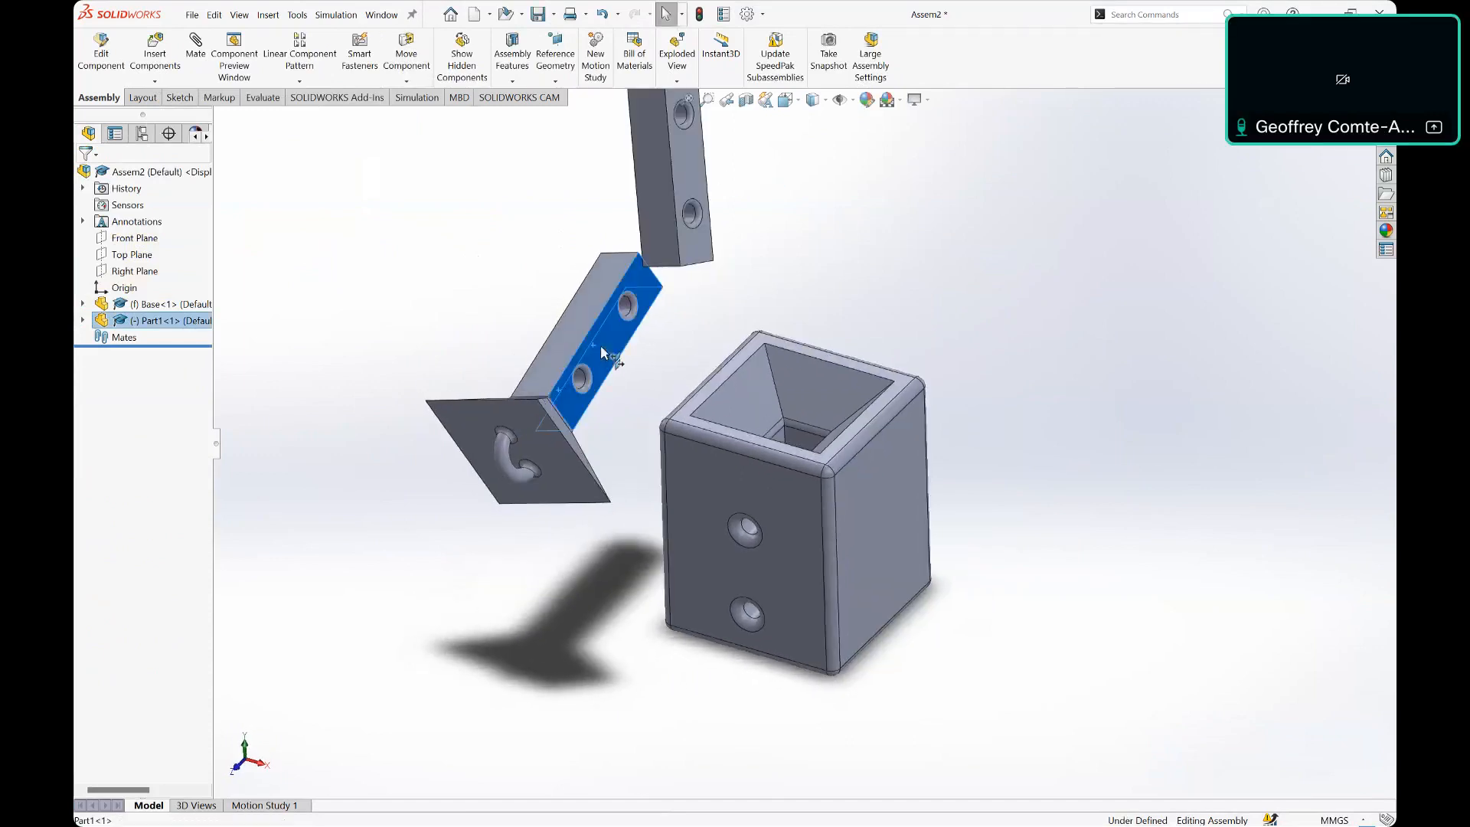
click(983, 345)
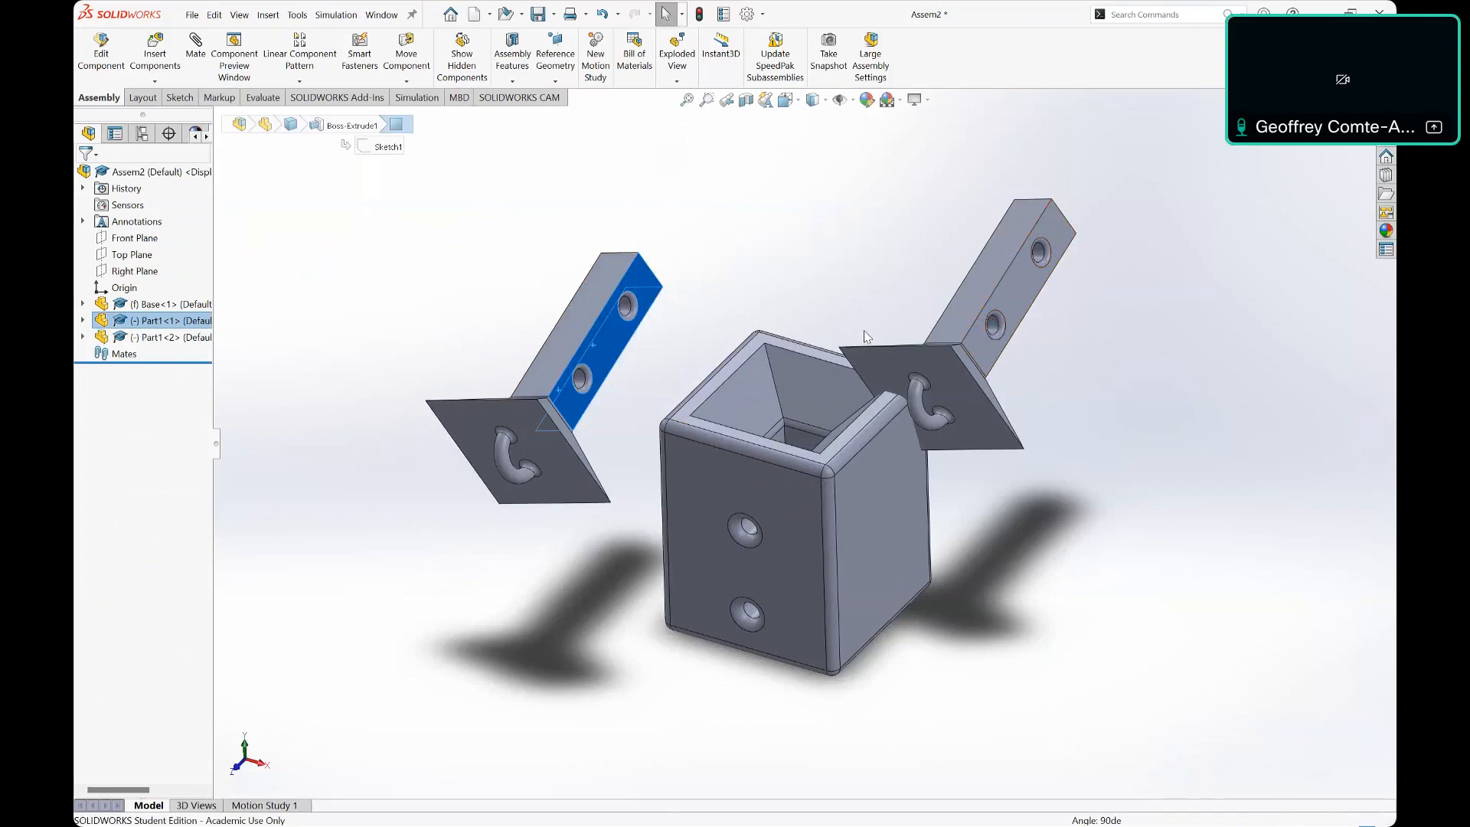
key(ctrl+z)
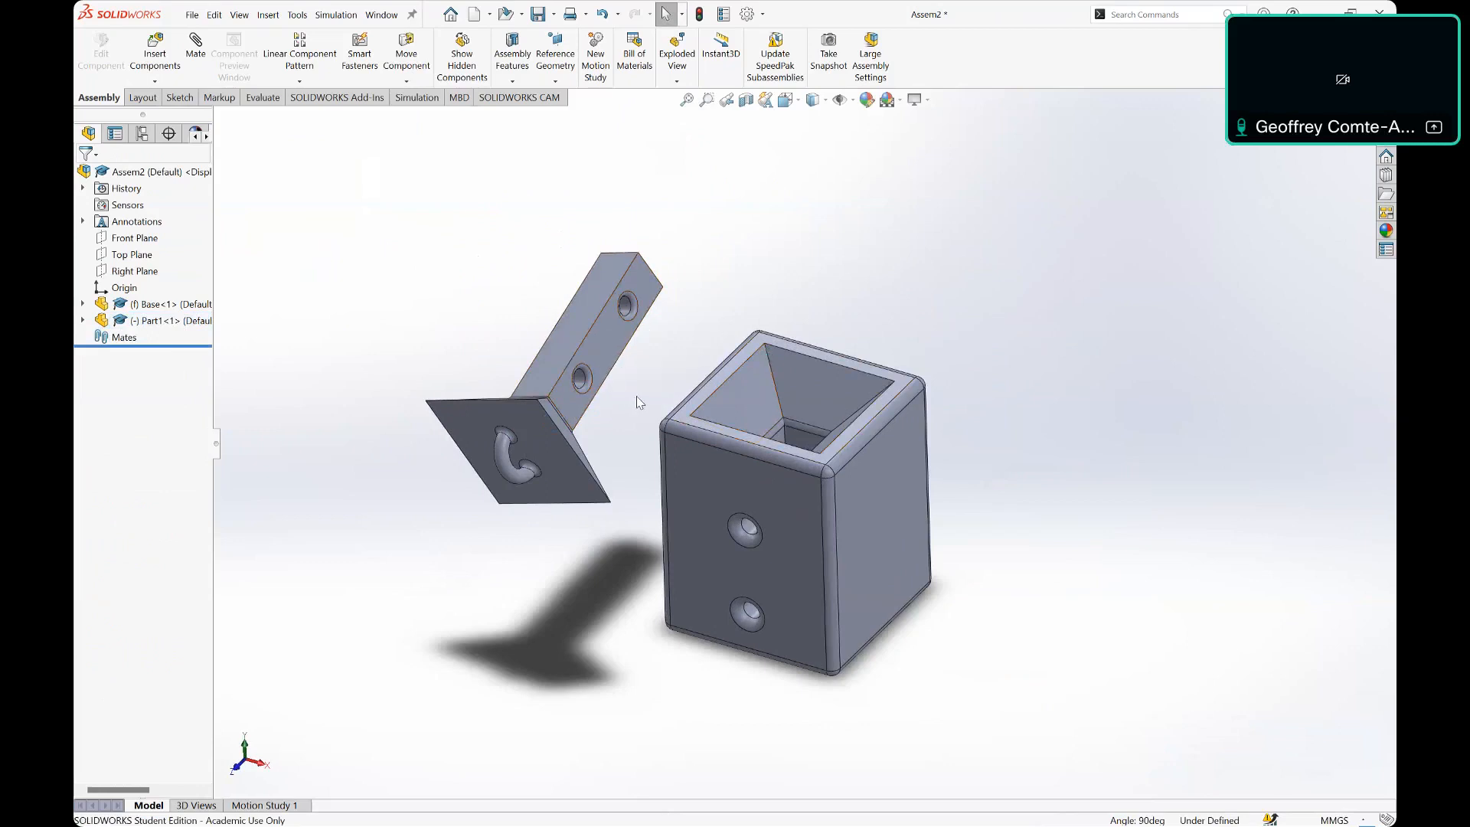
Step: Switch to the reference assembly Assem1 to view Part1 mated inside Base, declining the rebuild
key(ctrl+Tab)
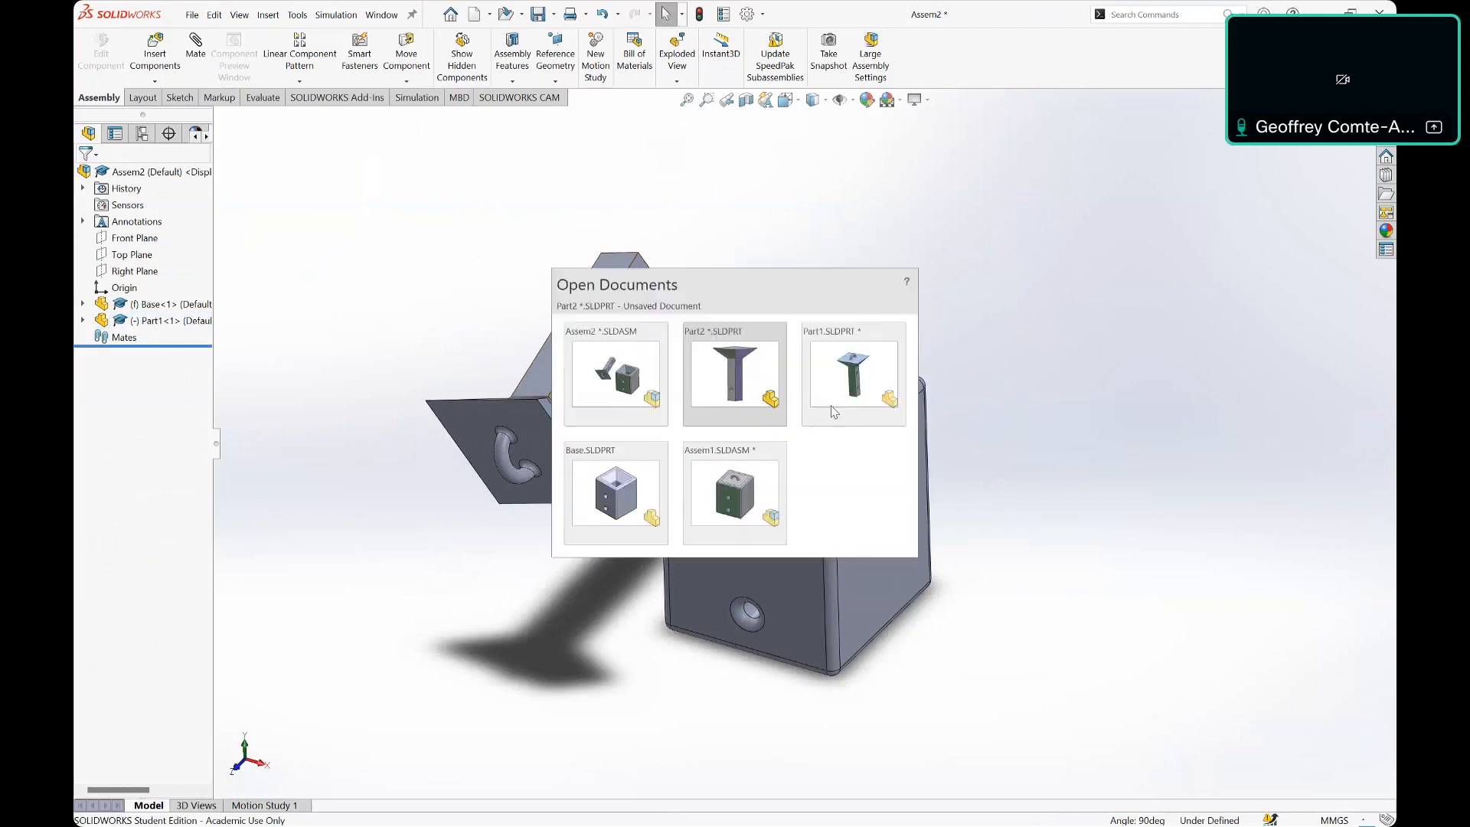
click(739, 503)
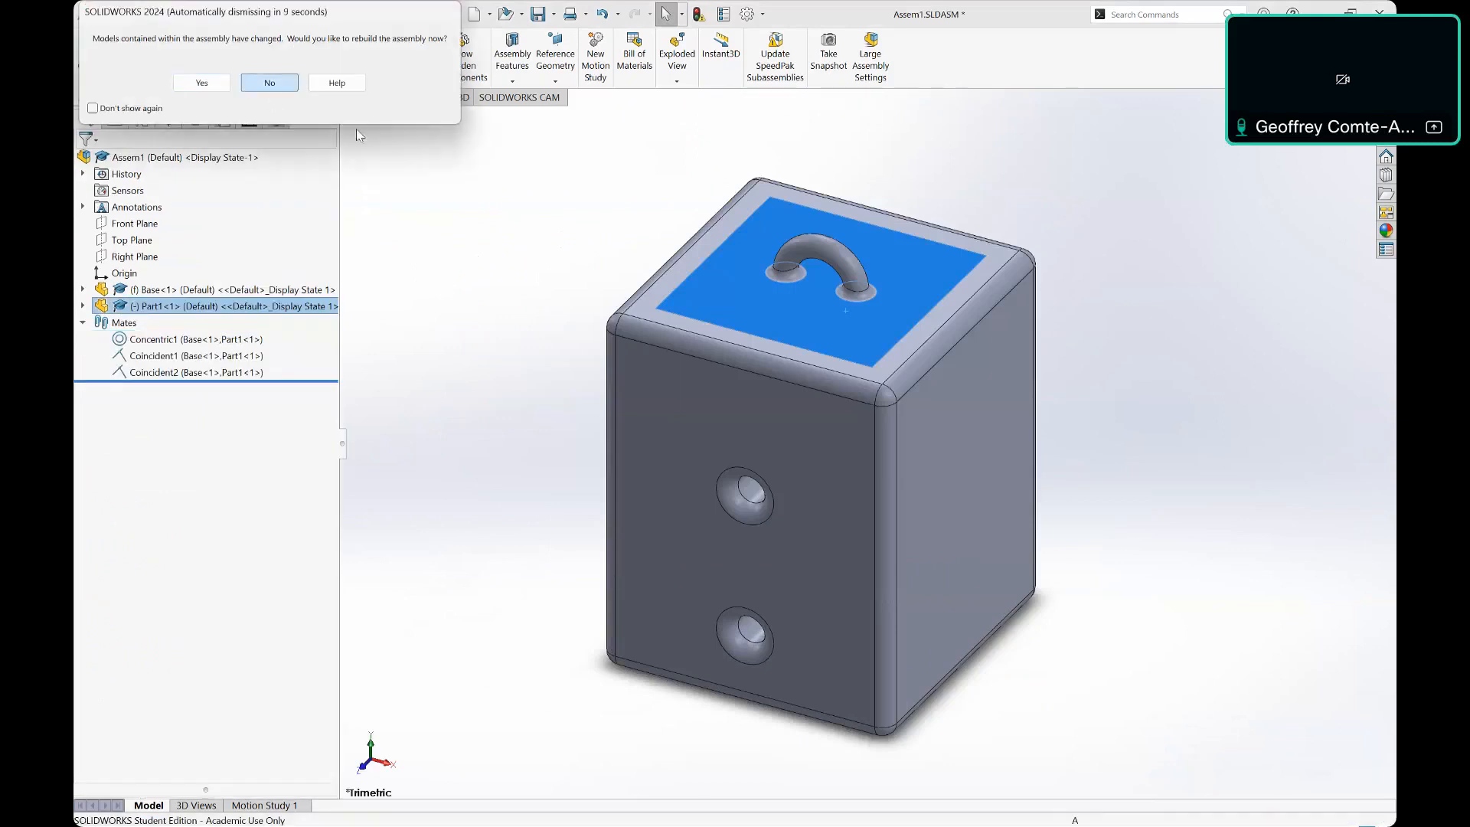
key(Return)
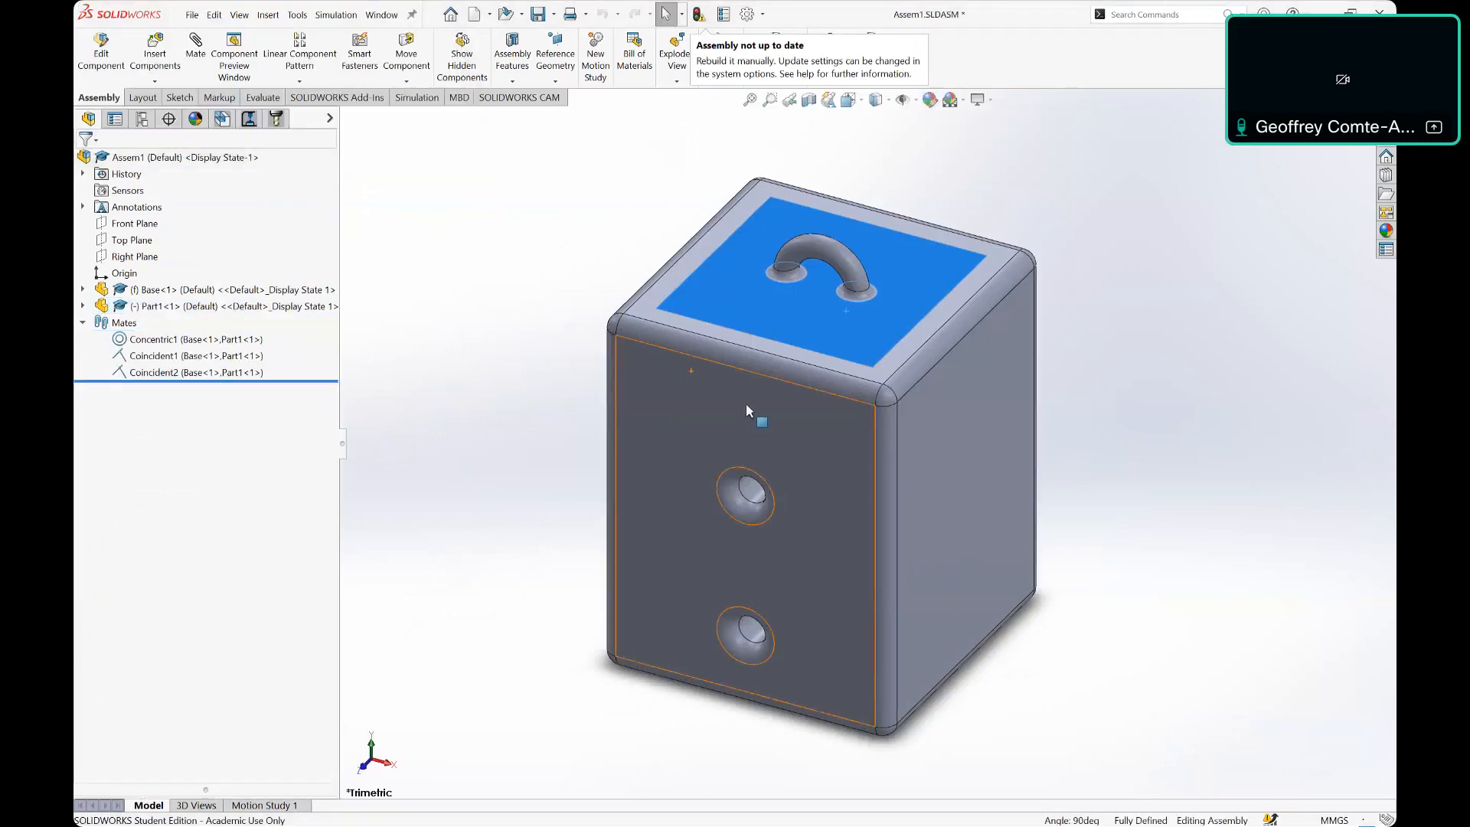
Step: Switch back to Assem2 and add a concentric mate between the hole nearest Part1's shaft end and Base's lower front hole
key(ctrl+Tab)
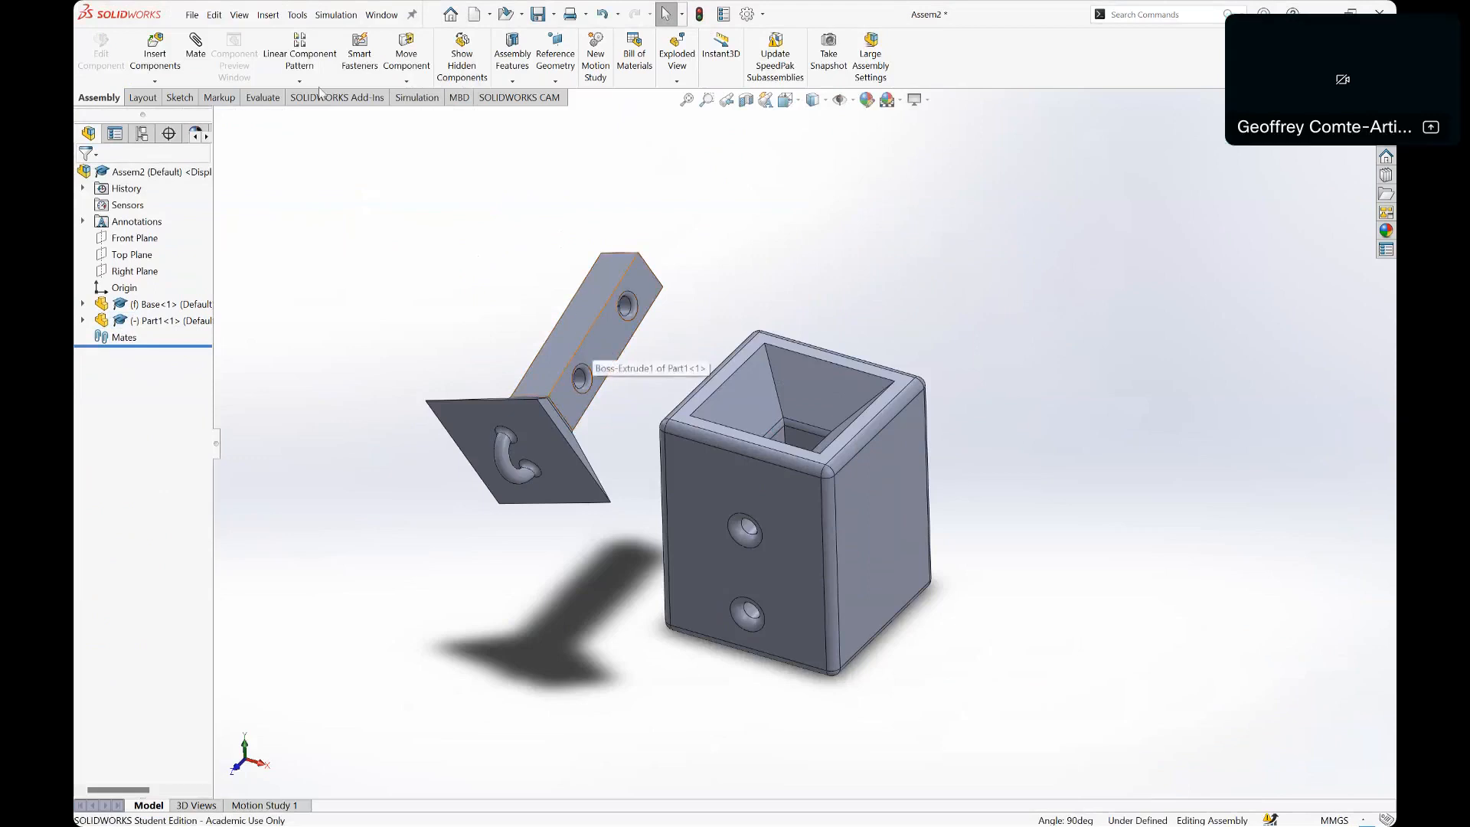
click(205, 73)
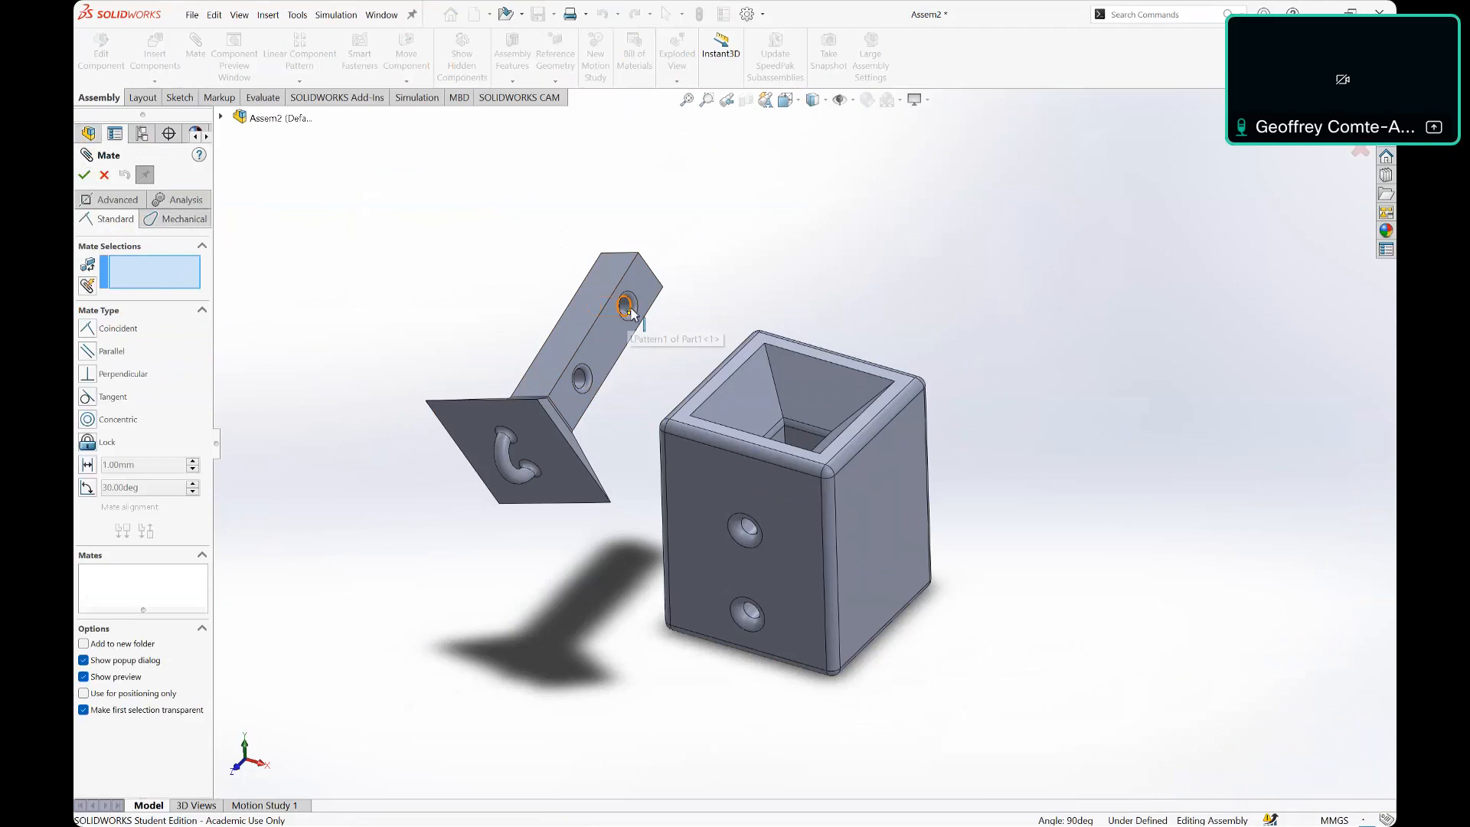
scroll(630, 310, up, 1)
scroll(733, 371, down, 3)
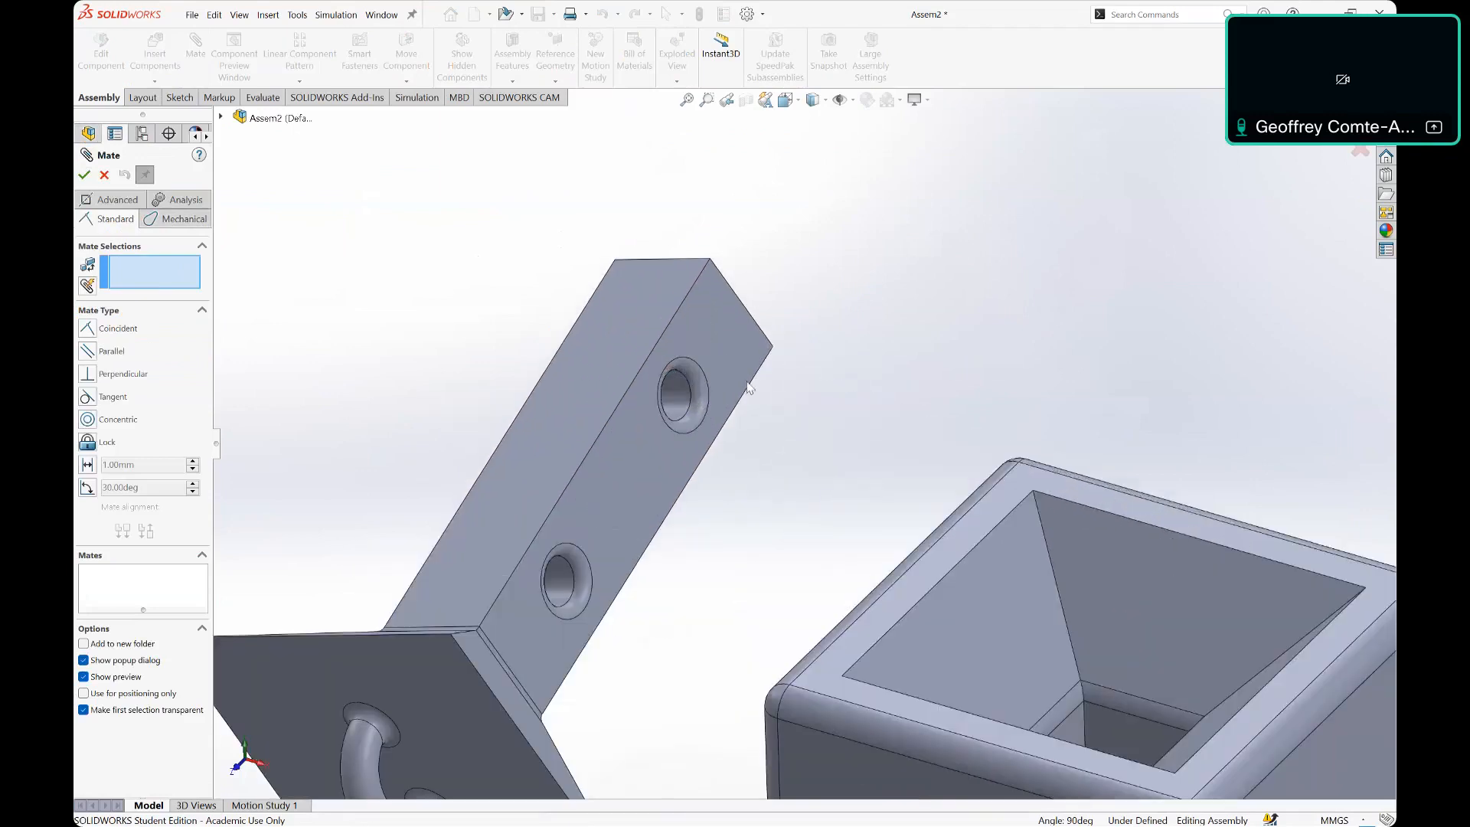
scroll(833, 510, up, 3)
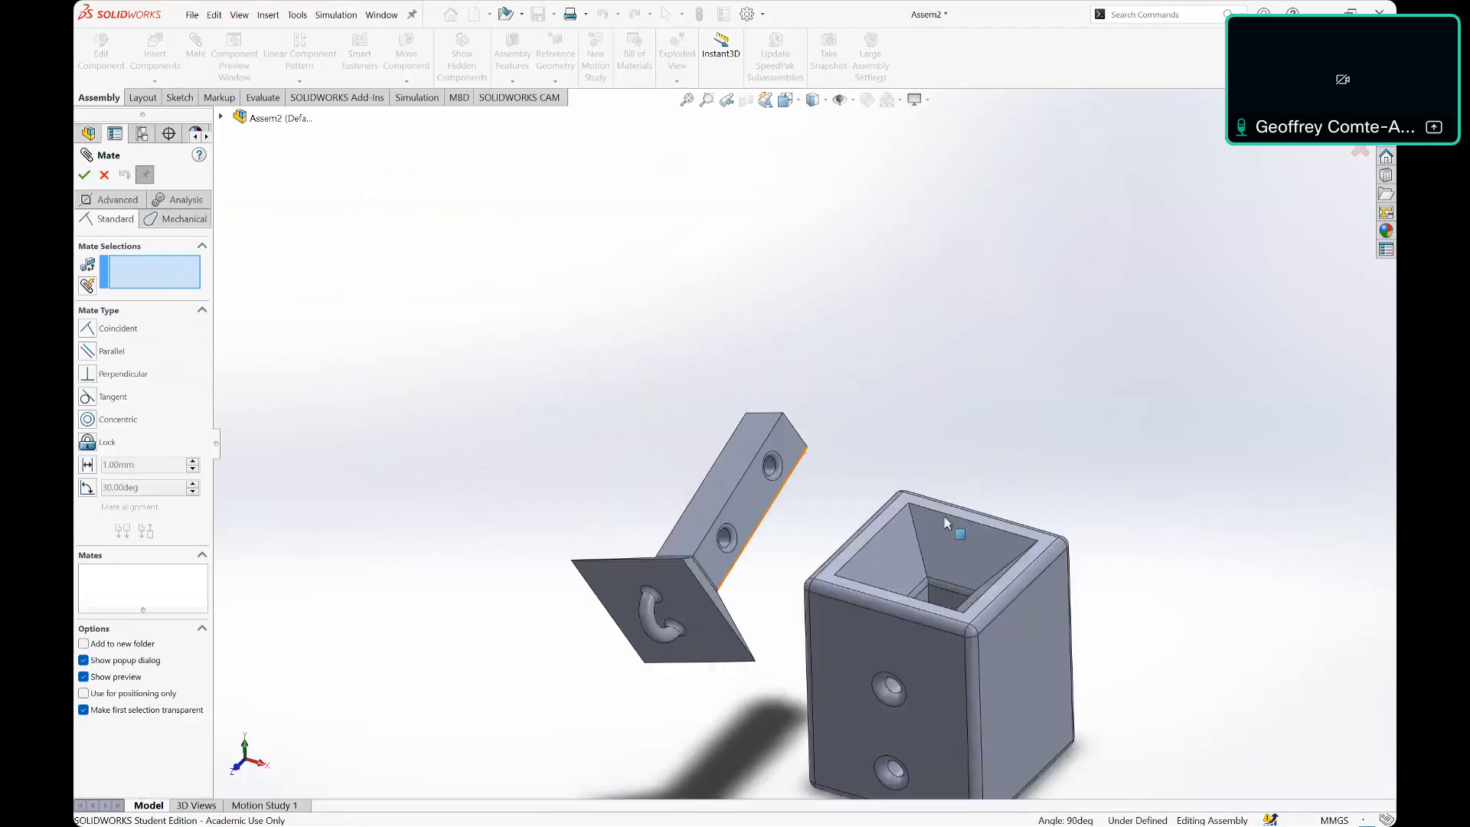
scroll(827, 493, down, 2)
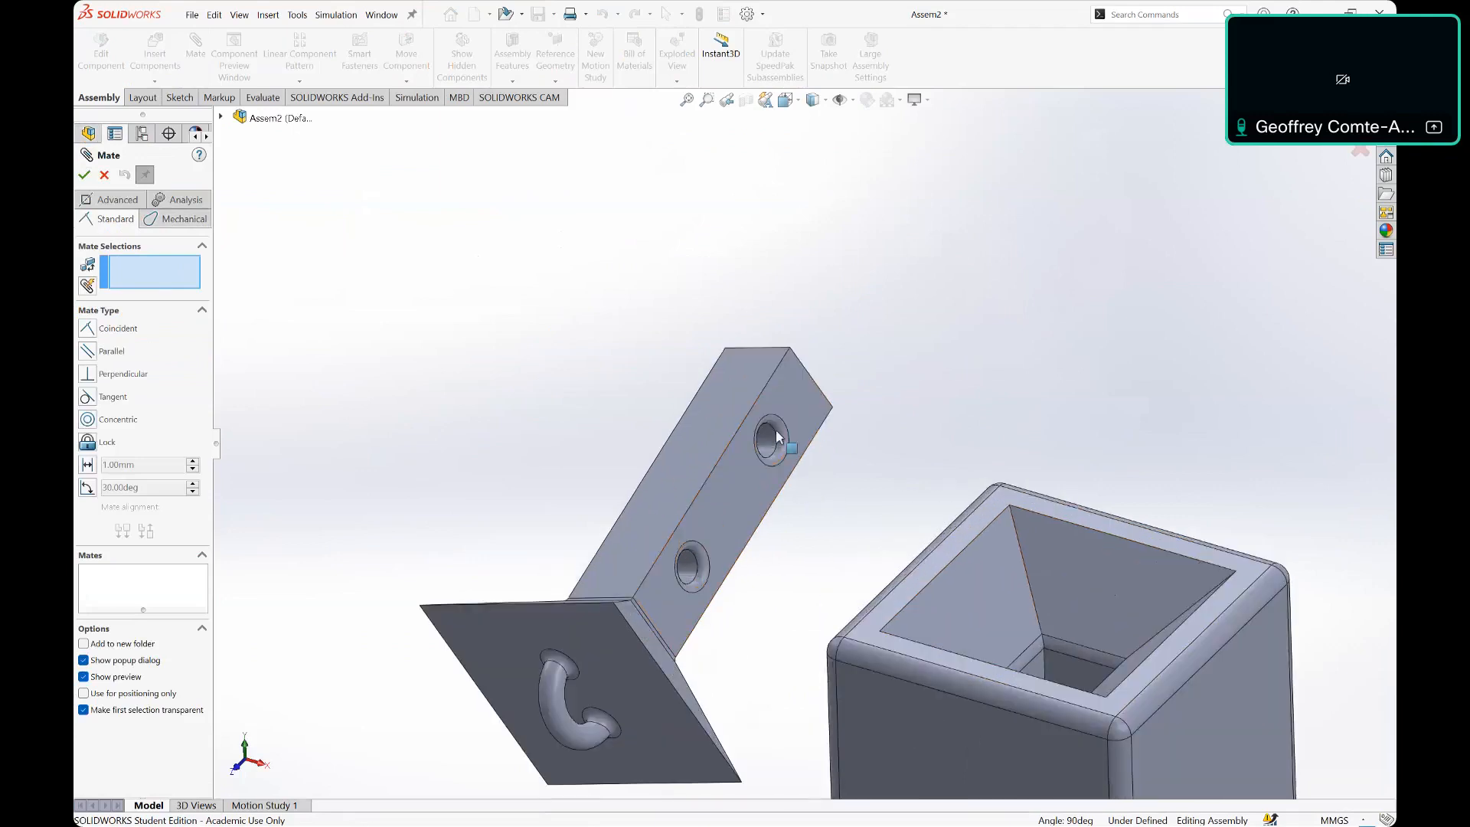
scroll(777, 437, down, 3)
click(768, 448)
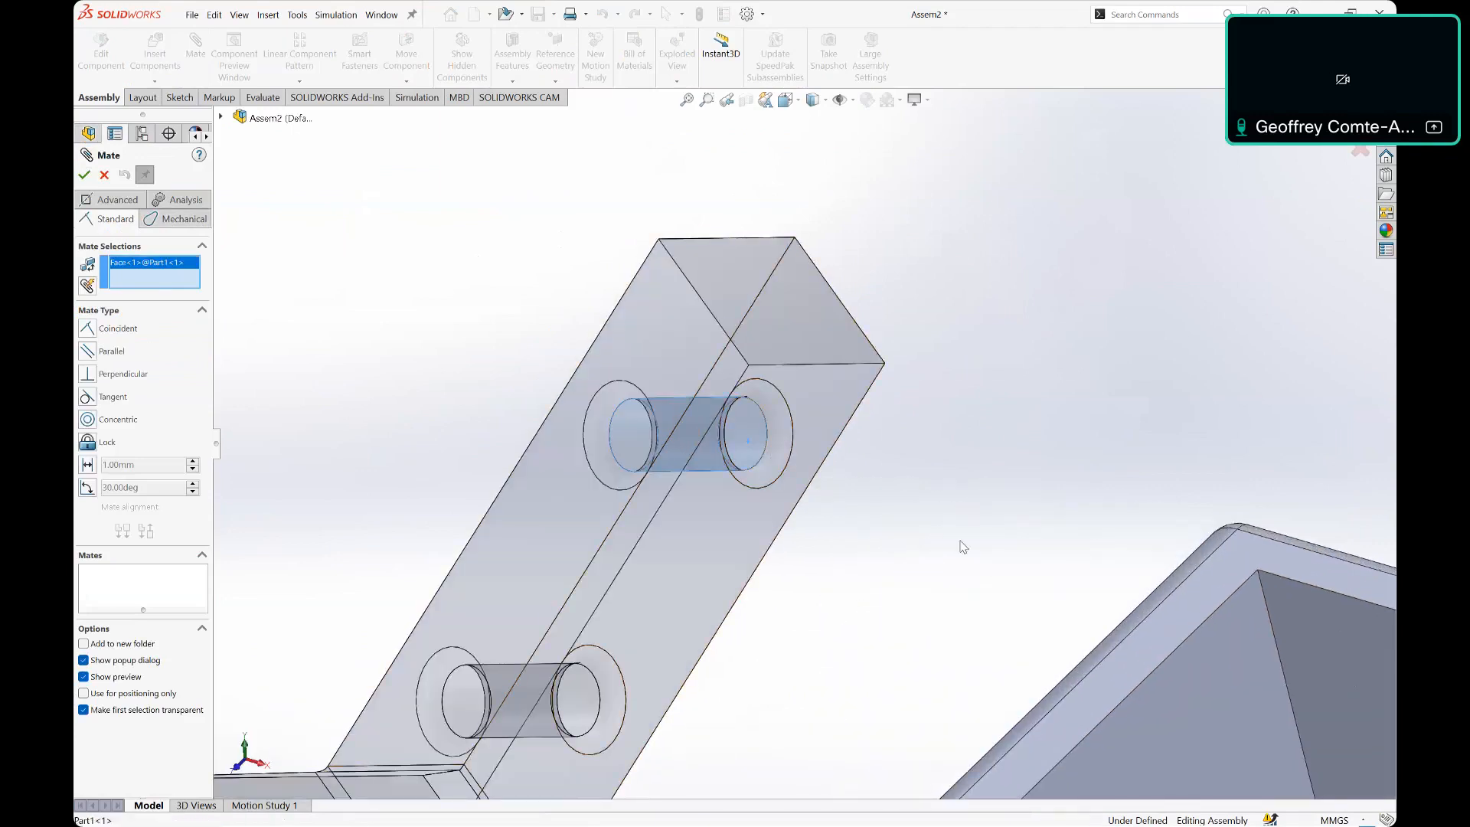
scroll(995, 582, up, 6)
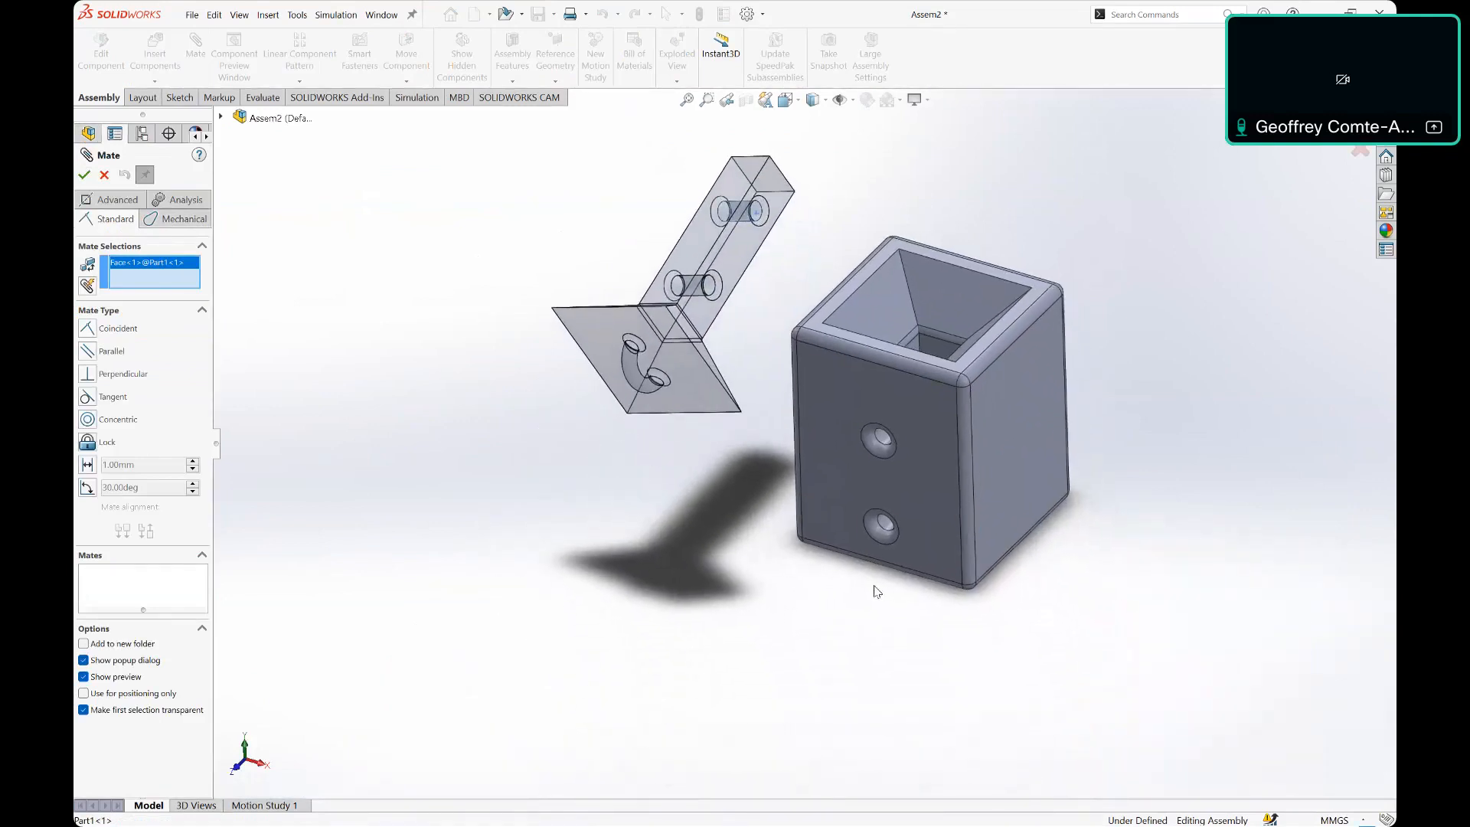
scroll(881, 527, down, 4)
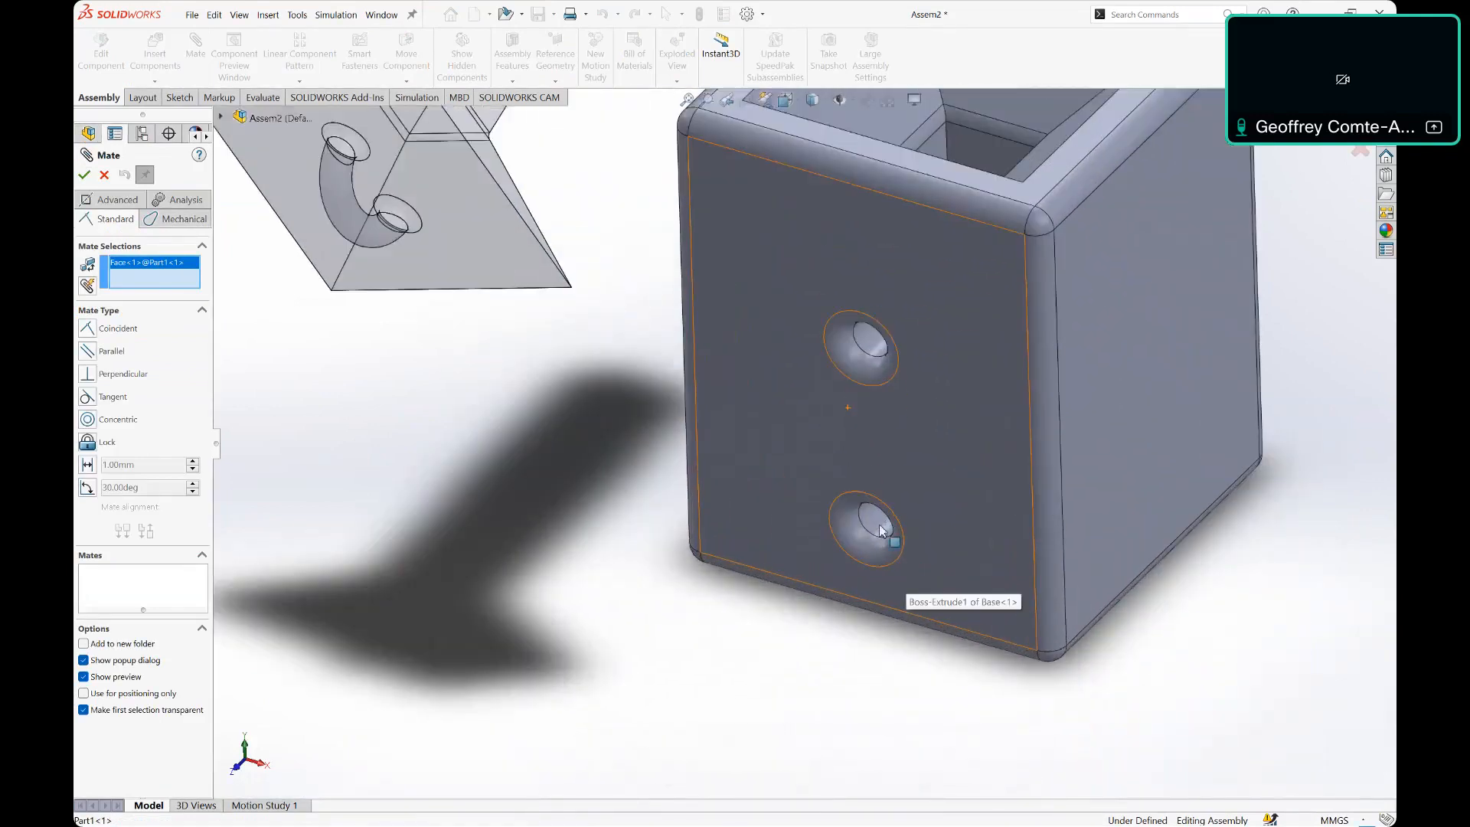
click(879, 527)
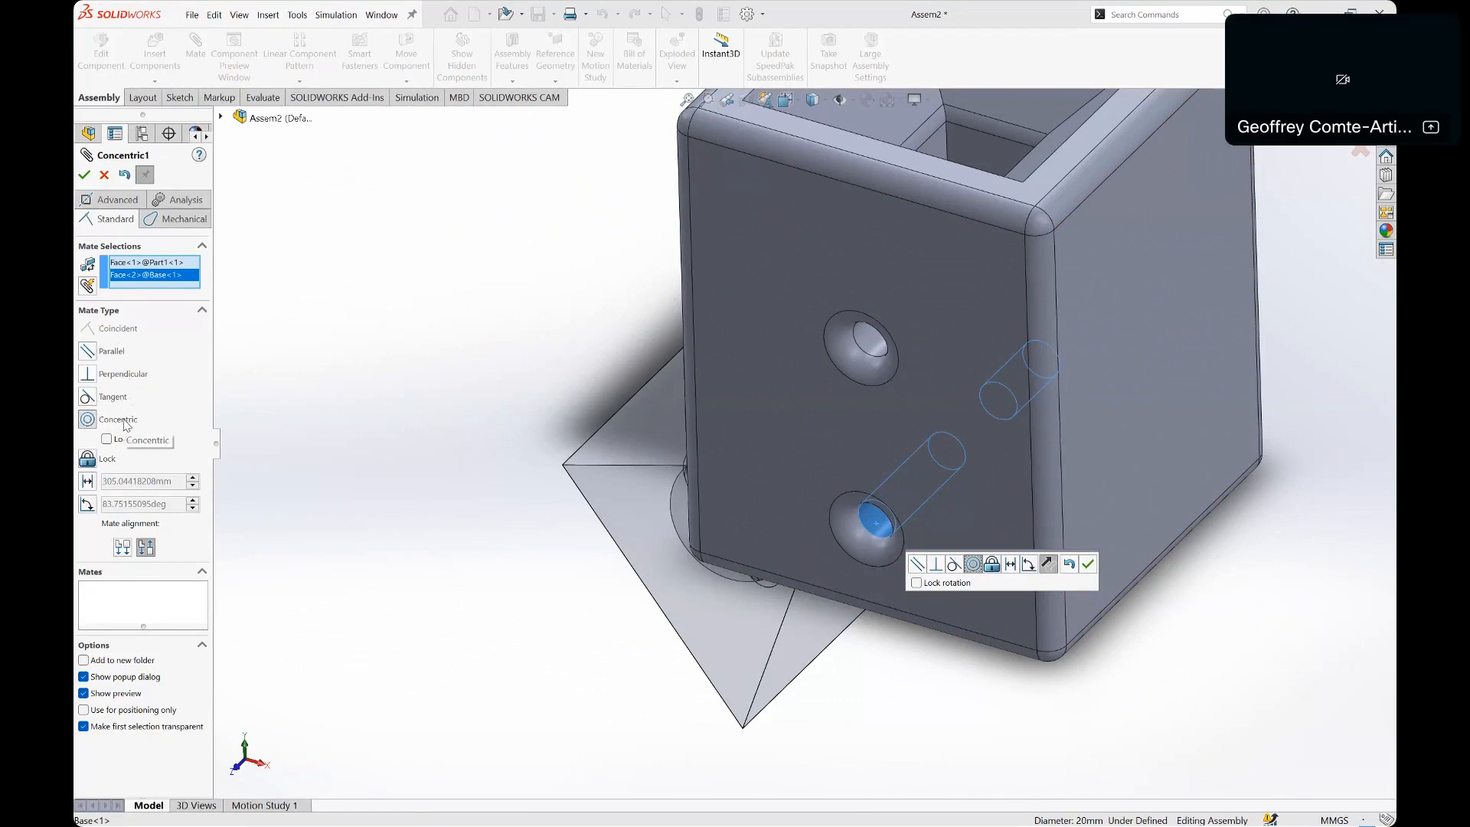
click(84, 175)
Step: Swing Part1 about its concentric mate and pull it behind Base until its head faces up and its shaft points down
scroll(704, 490, up, 5)
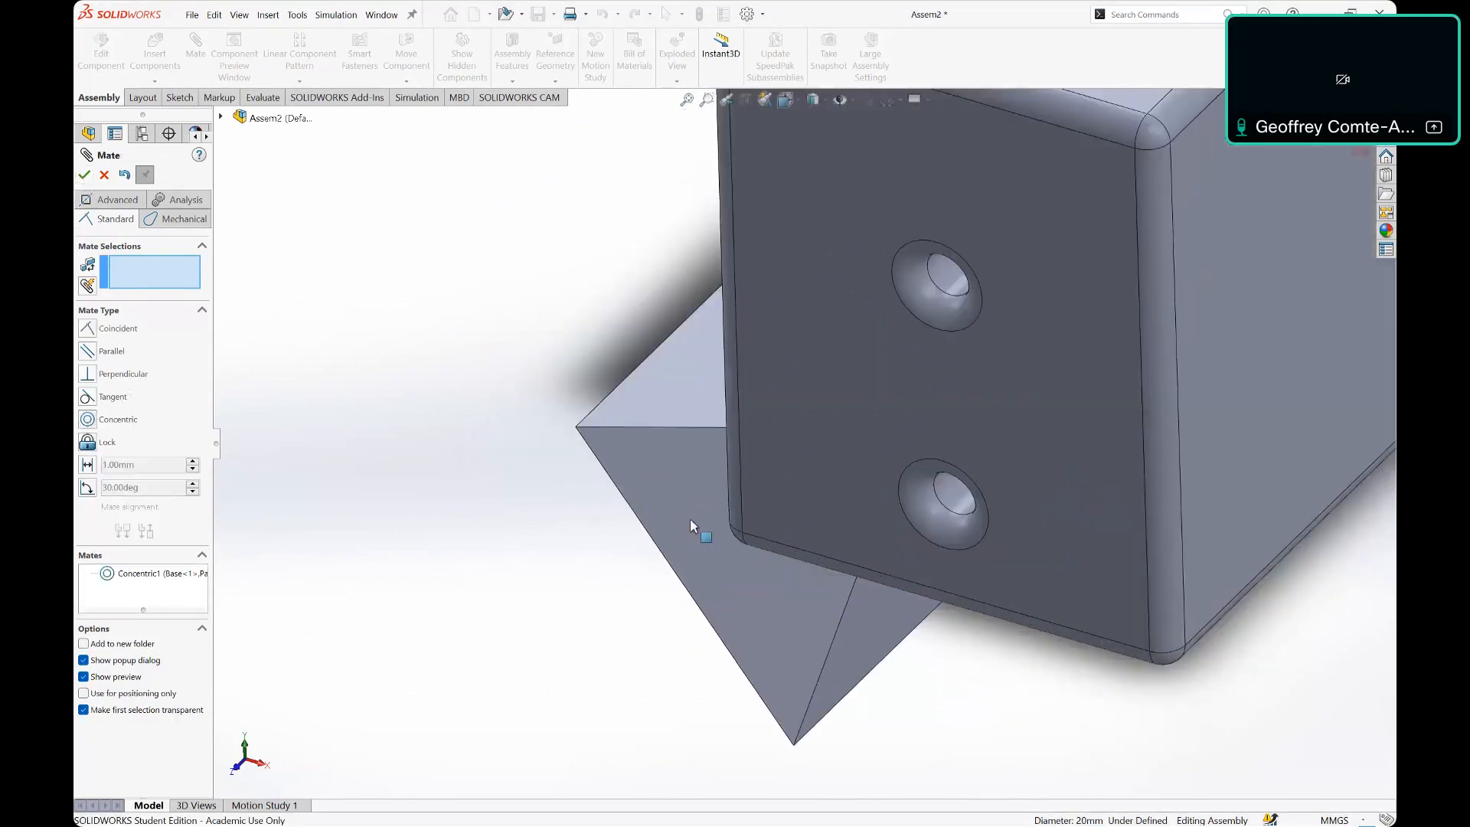
middle_drag(731, 450, 916, 216)
drag(1125, 264, 1224, 449)
ctrl+middle_drag(1158, 360, 1052, 398)
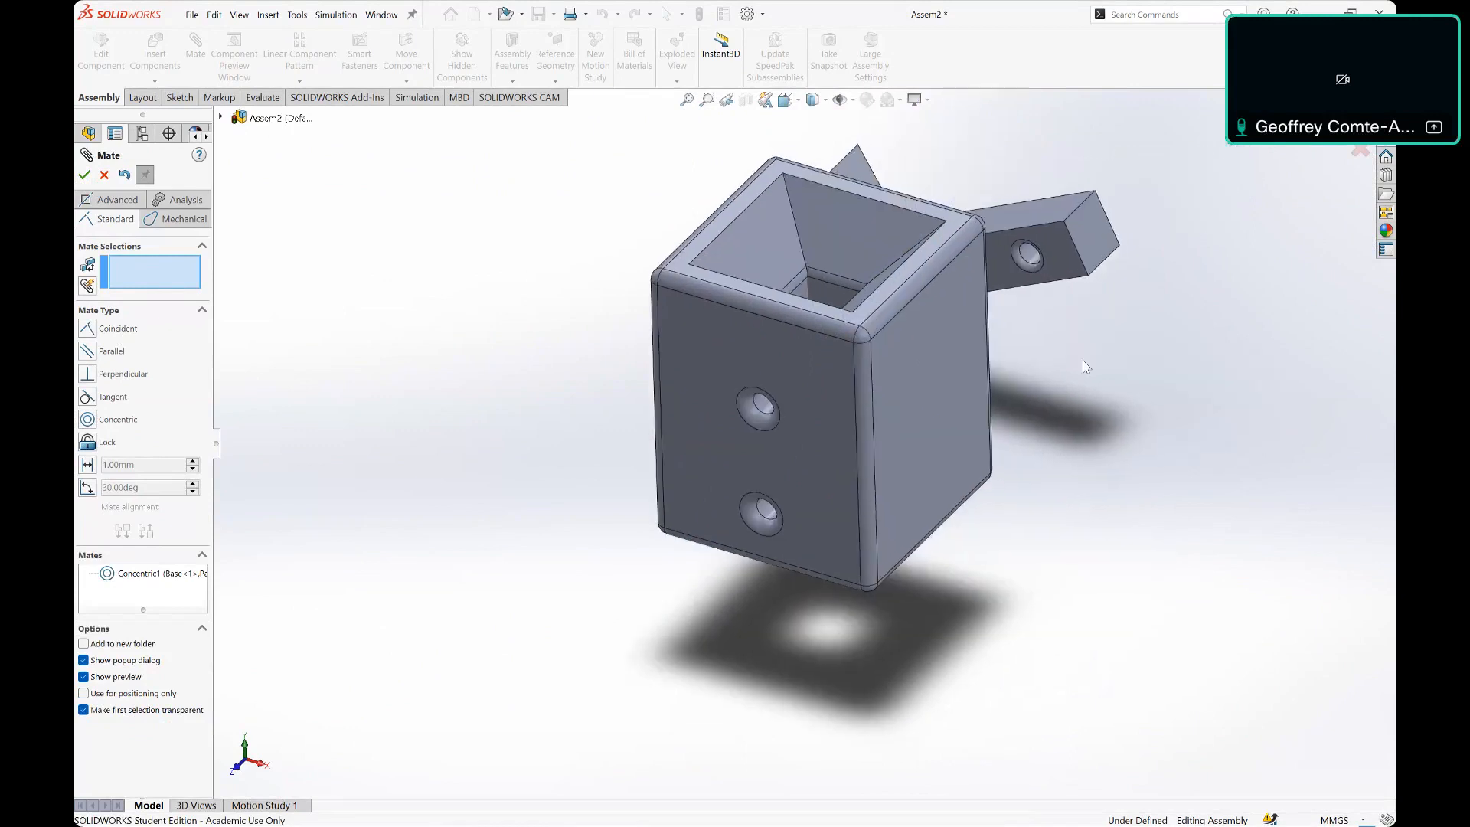
scroll(1083, 360, down, 1)
drag(1026, 265, 1072, 315)
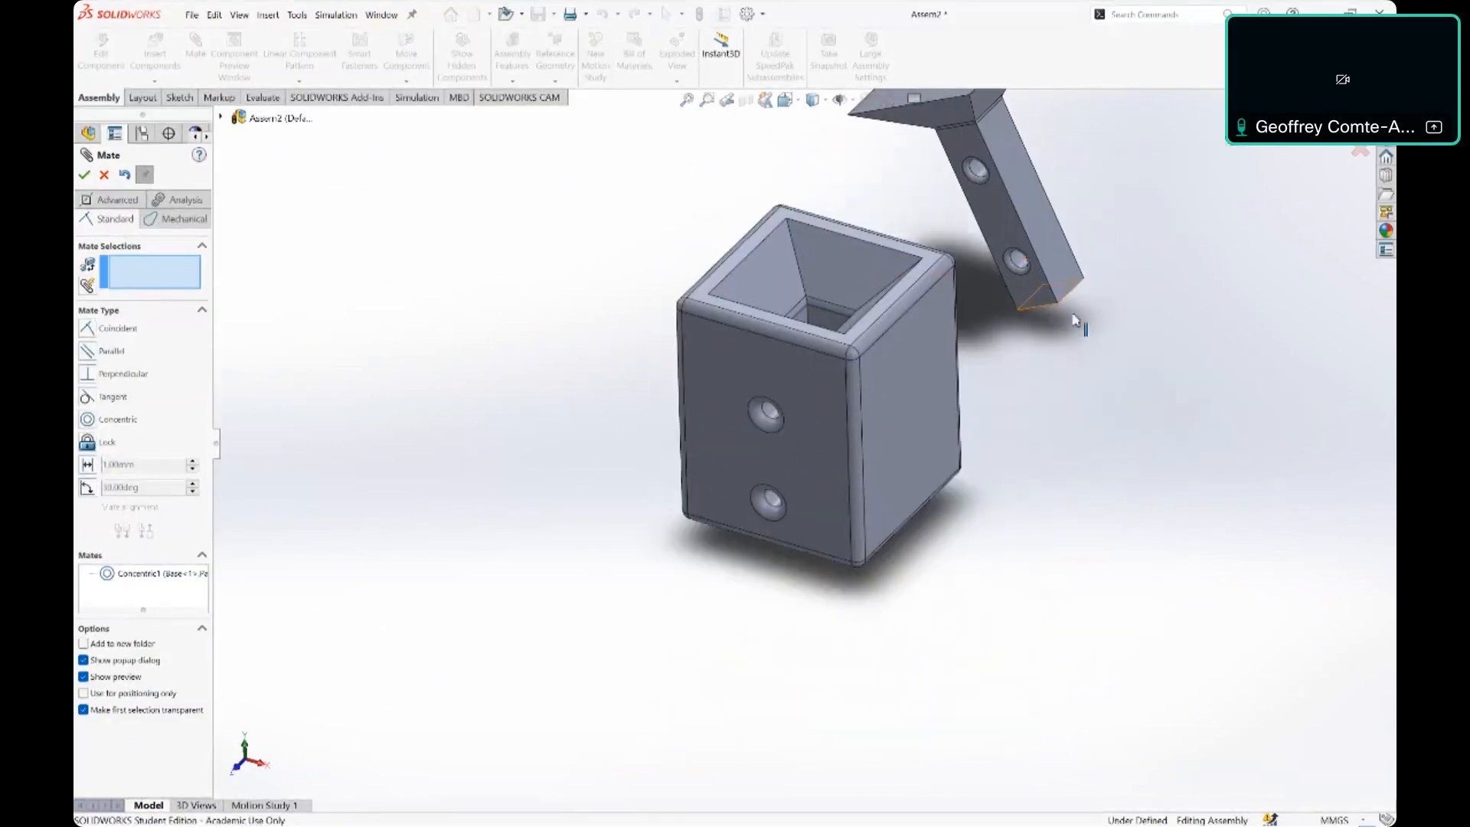
ctrl+middle_drag(1193, 448, 1128, 497)
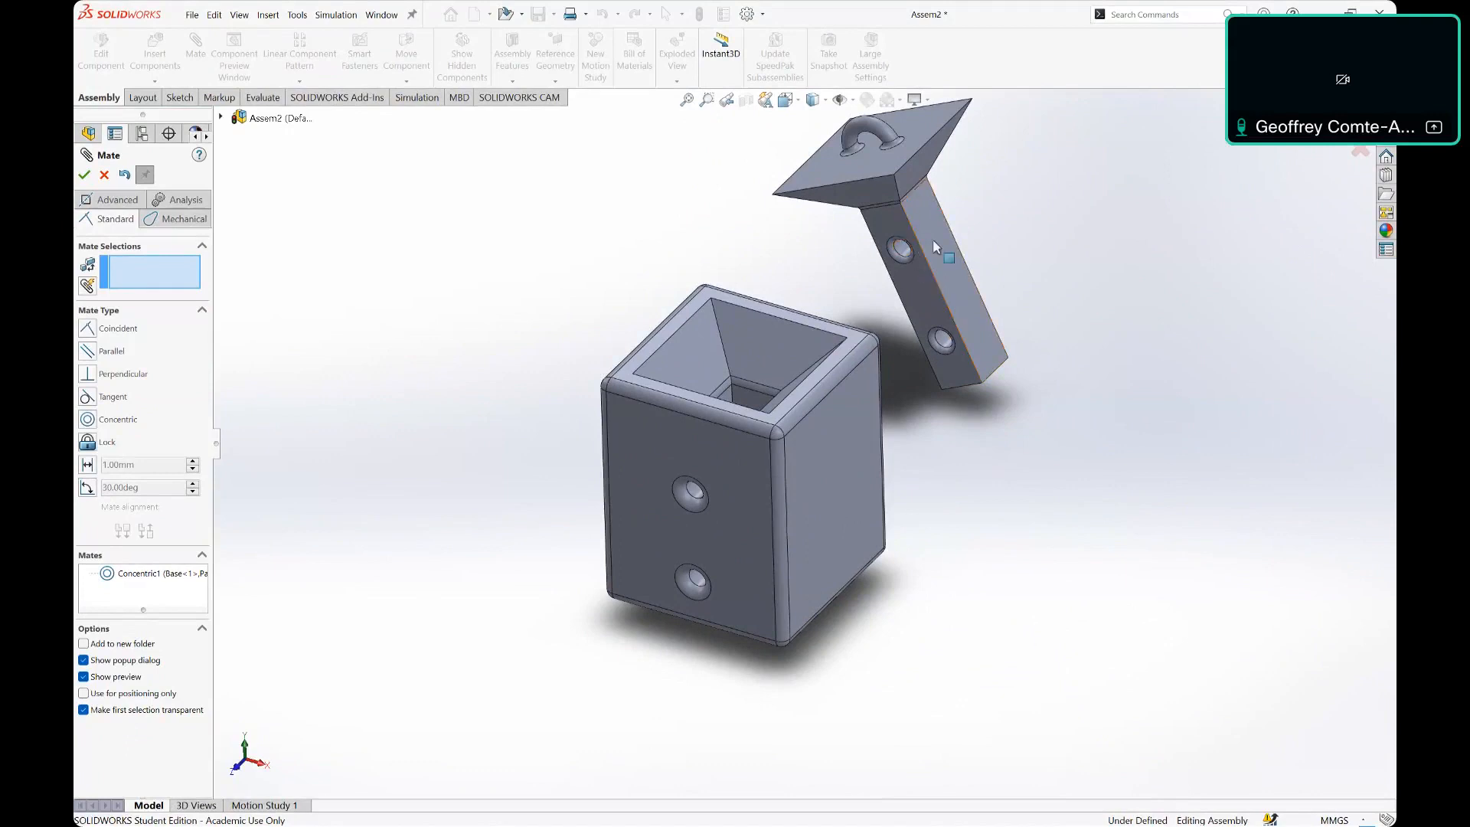
Step: Add a coincident mate between the side face of Part1's shaft and the matching inner side wall of Base's square pocket
middle_drag(909, 294, 893, 452)
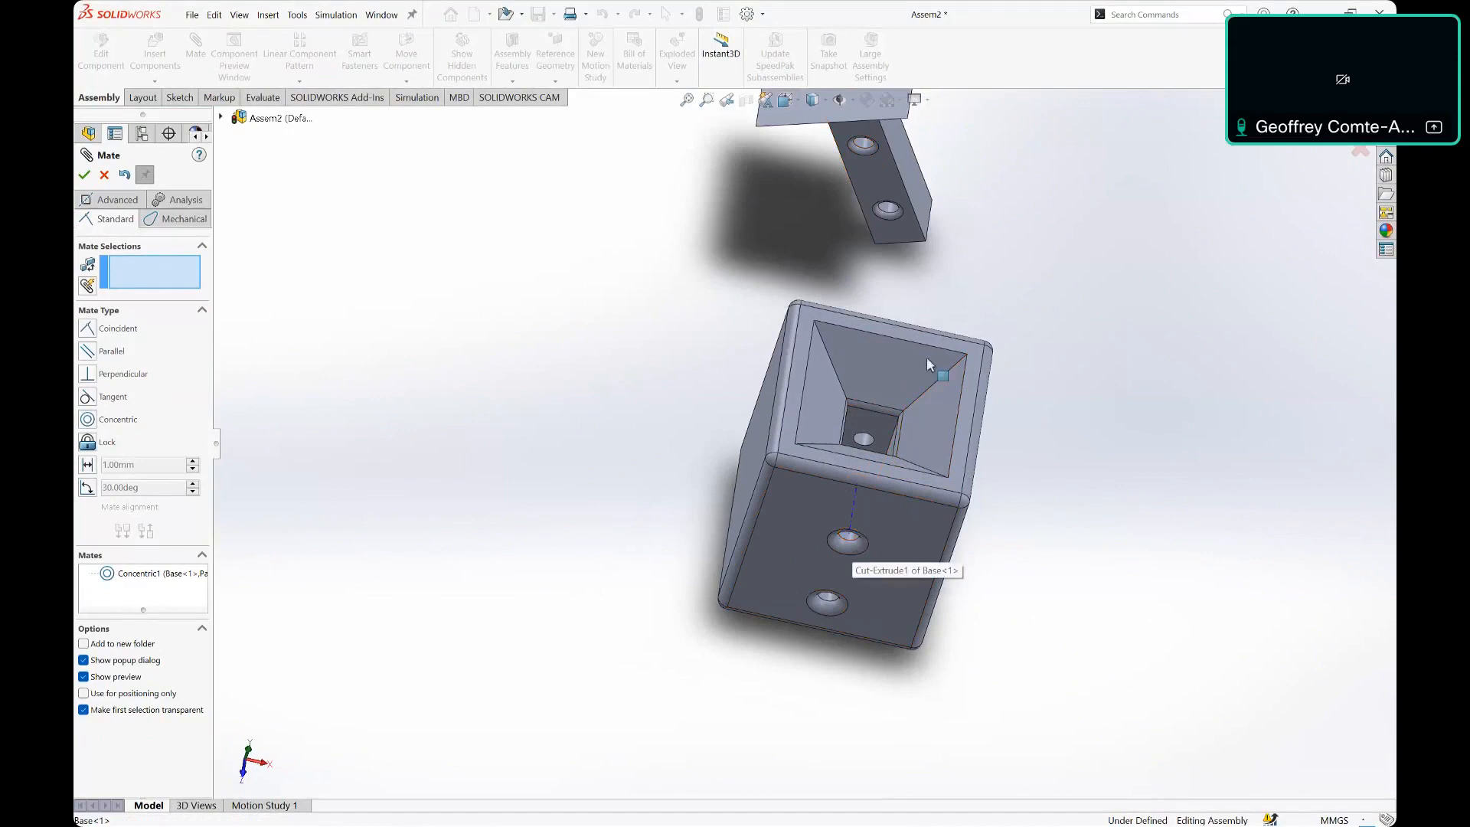
click(909, 175)
middle_drag(1049, 321, 942, 257)
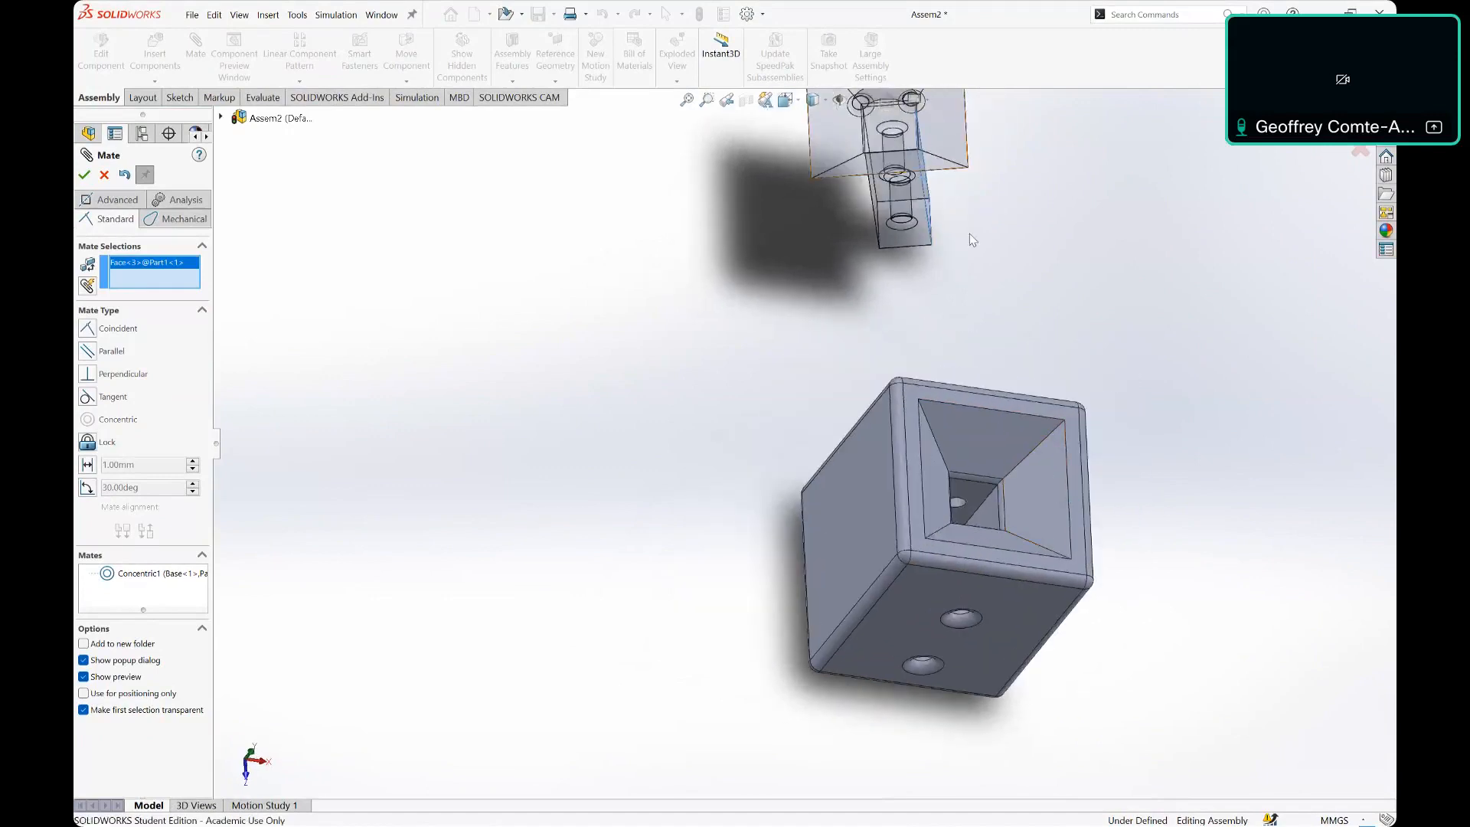
middle_drag(1054, 490, 1036, 536)
scroll(1036, 536, down, 5)
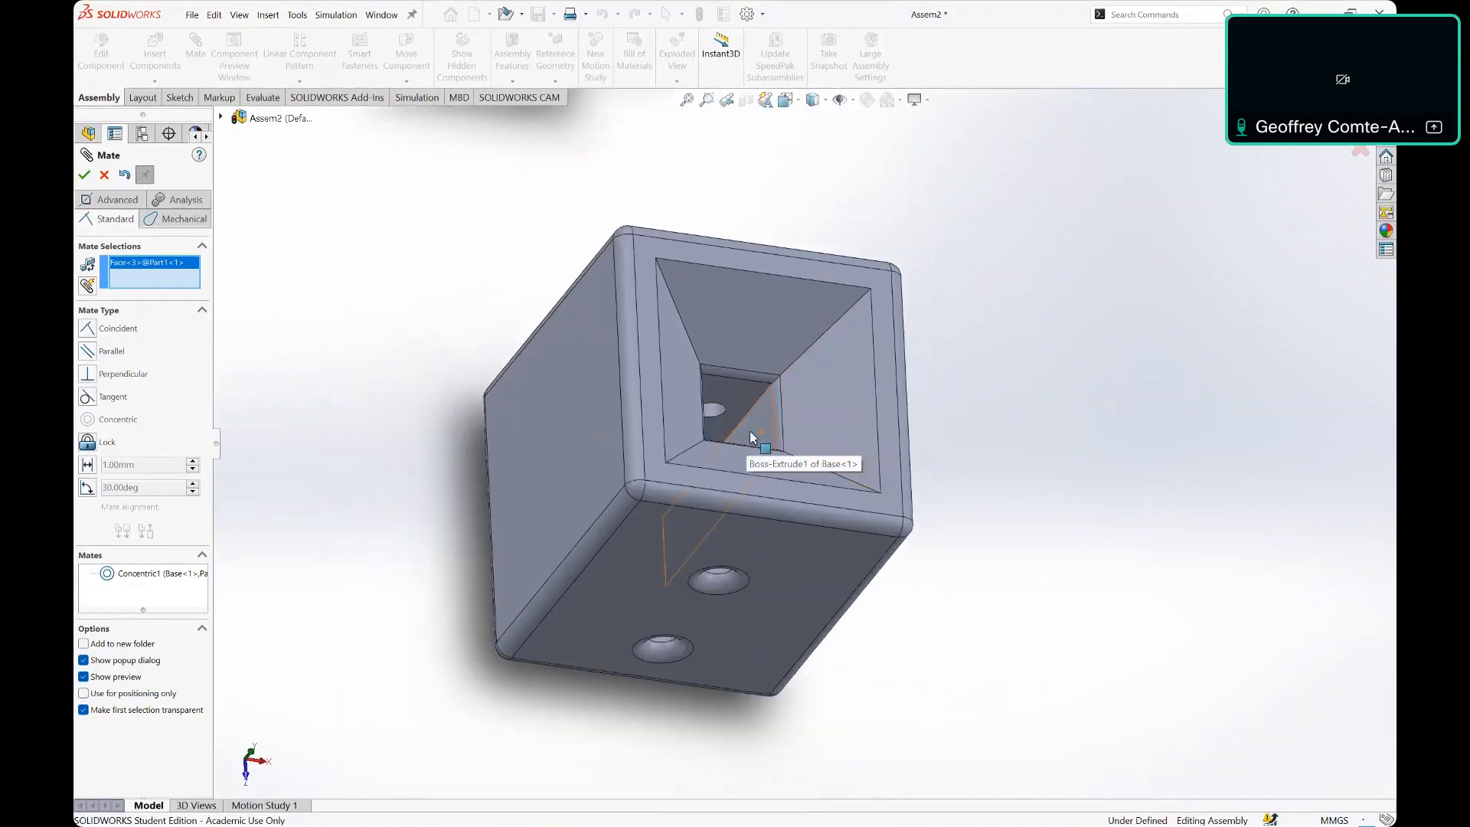
scroll(751, 430, down, 3)
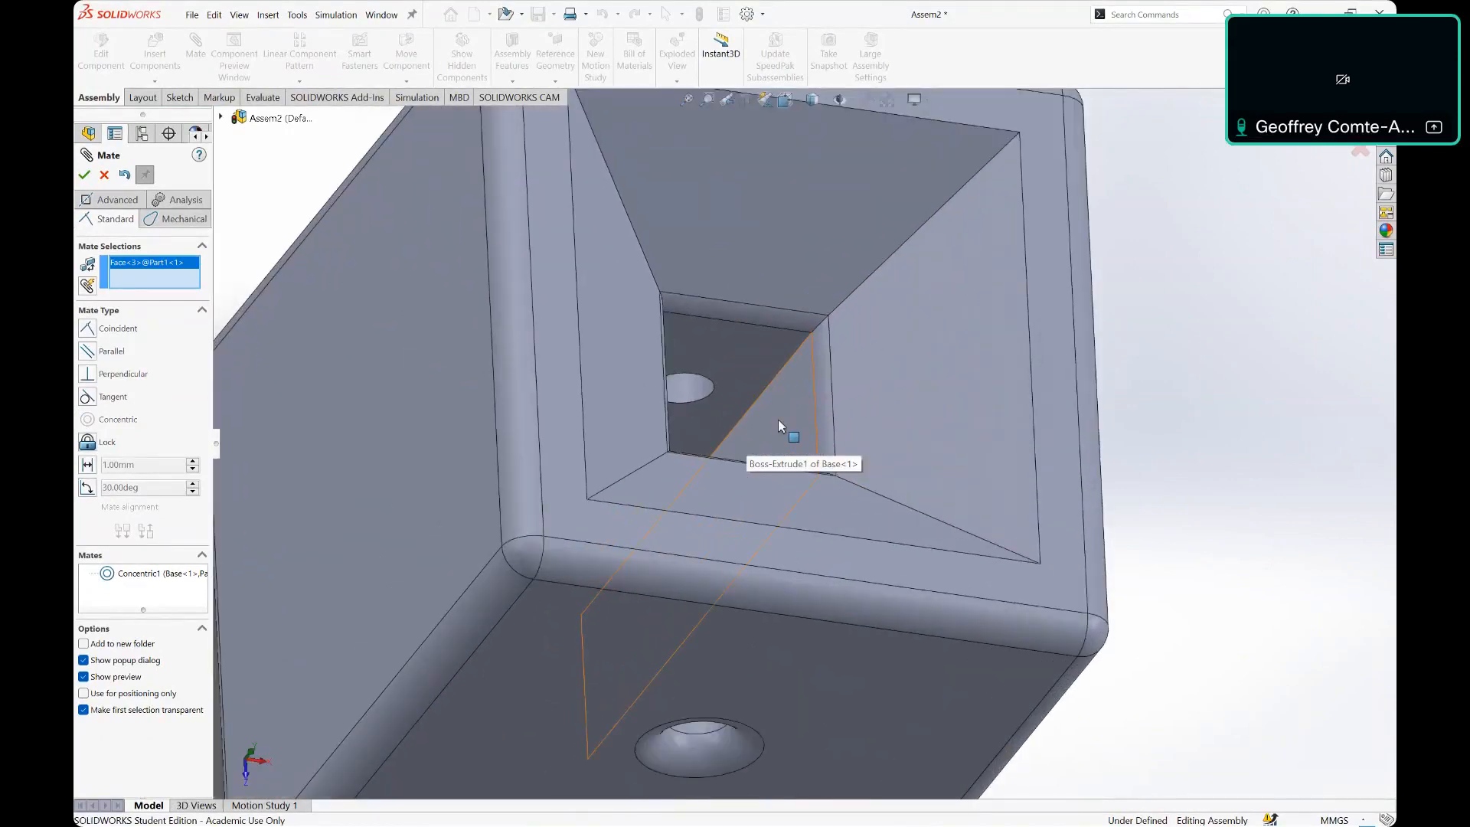
click(778, 421)
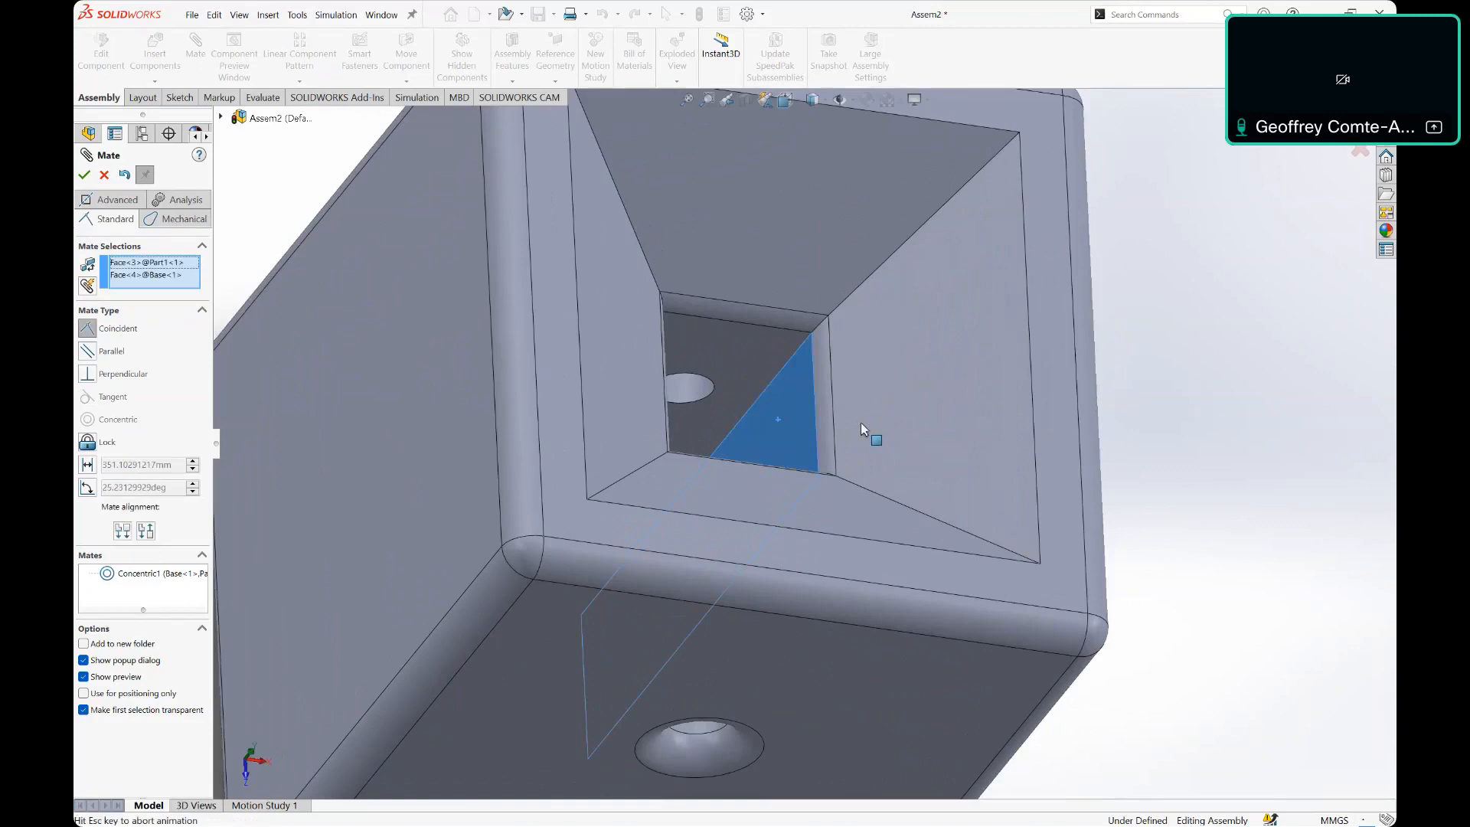
scroll(860, 421, up, 5)
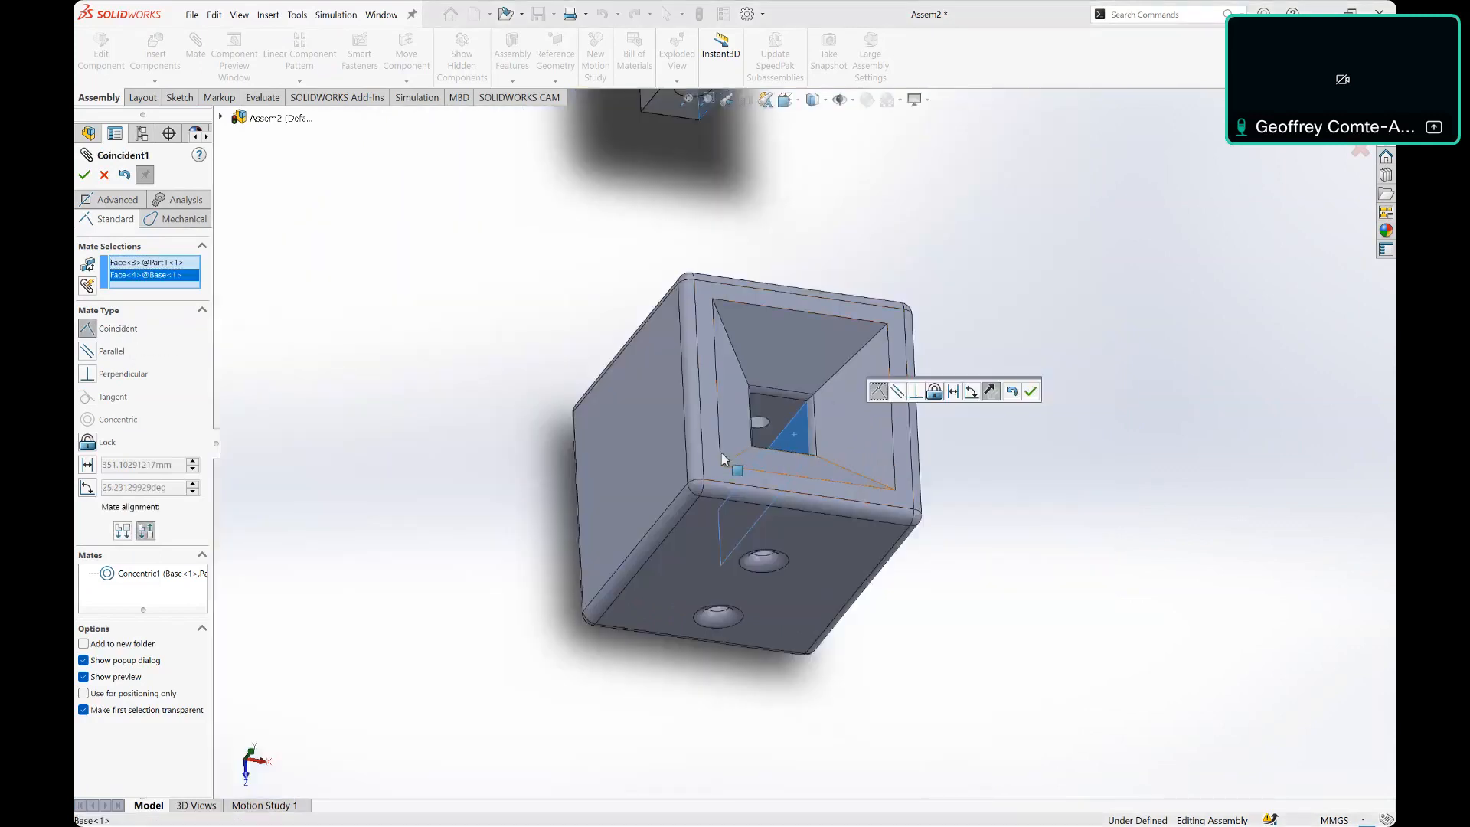
click(1030, 391)
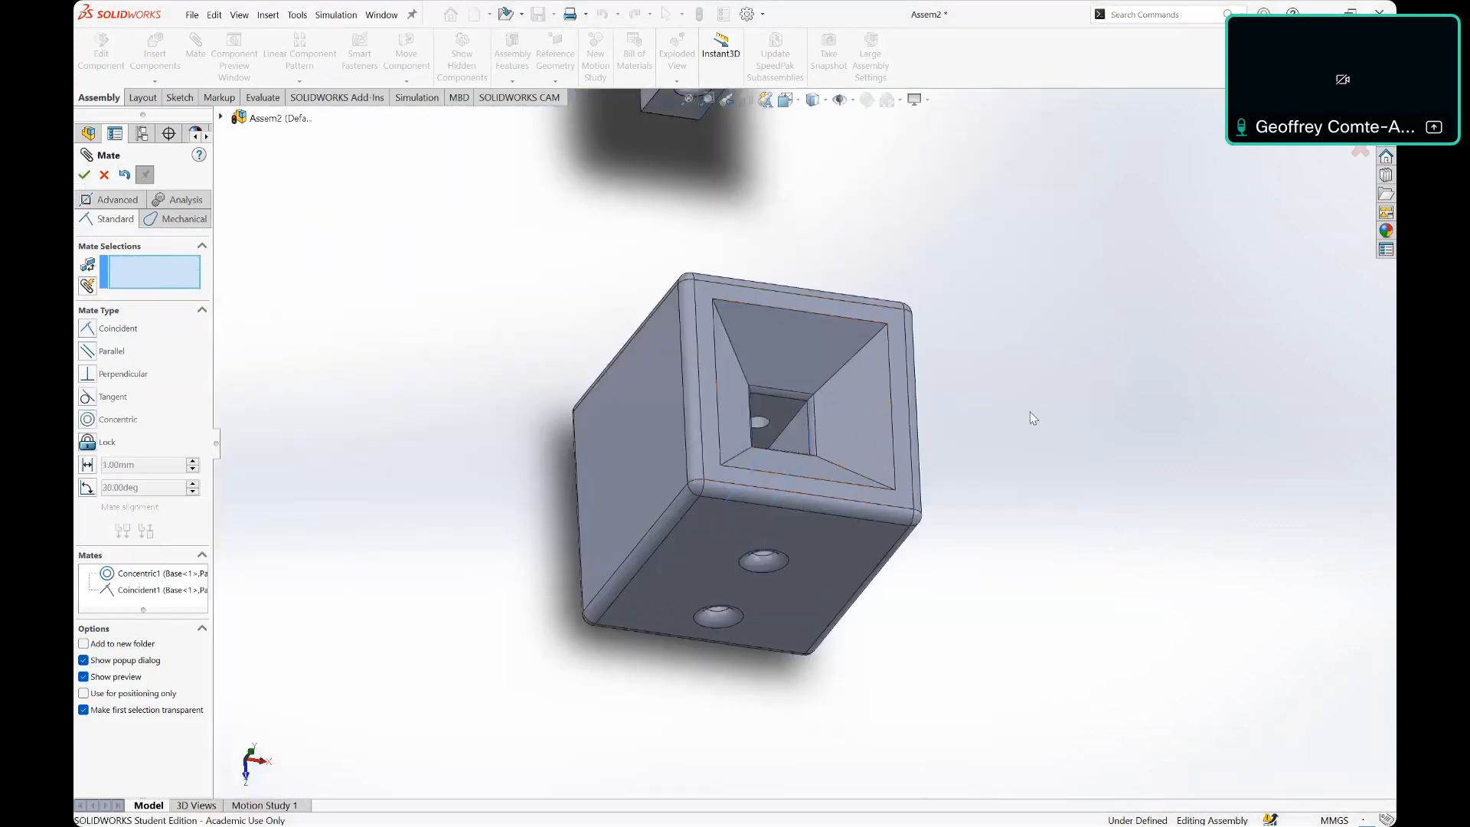
Step: Try deleting the concentric mate and moving Part1 without it, and undo these changes
middle_drag(942, 358, 980, 226)
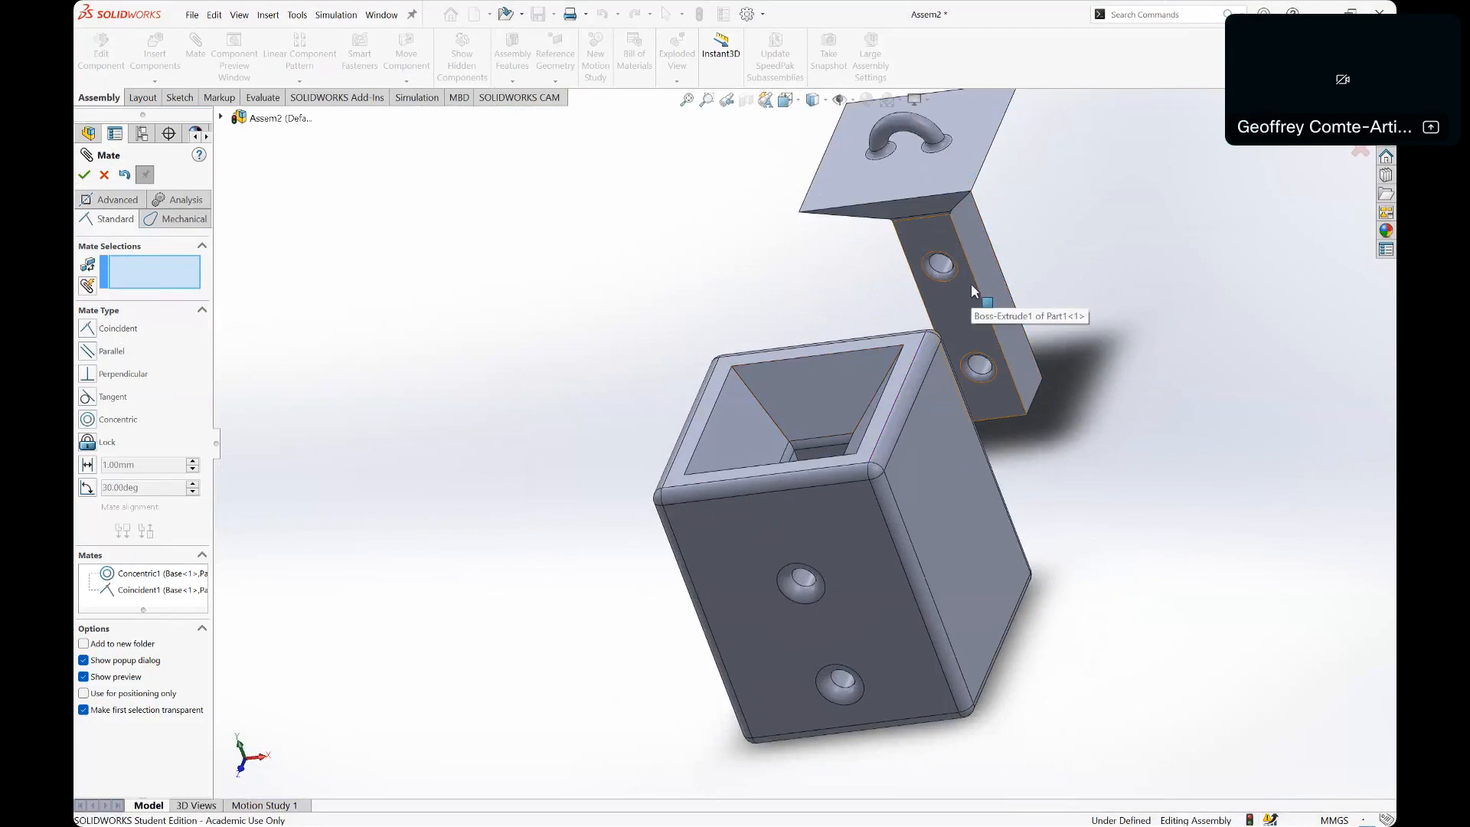
click(104, 175)
click(82, 336)
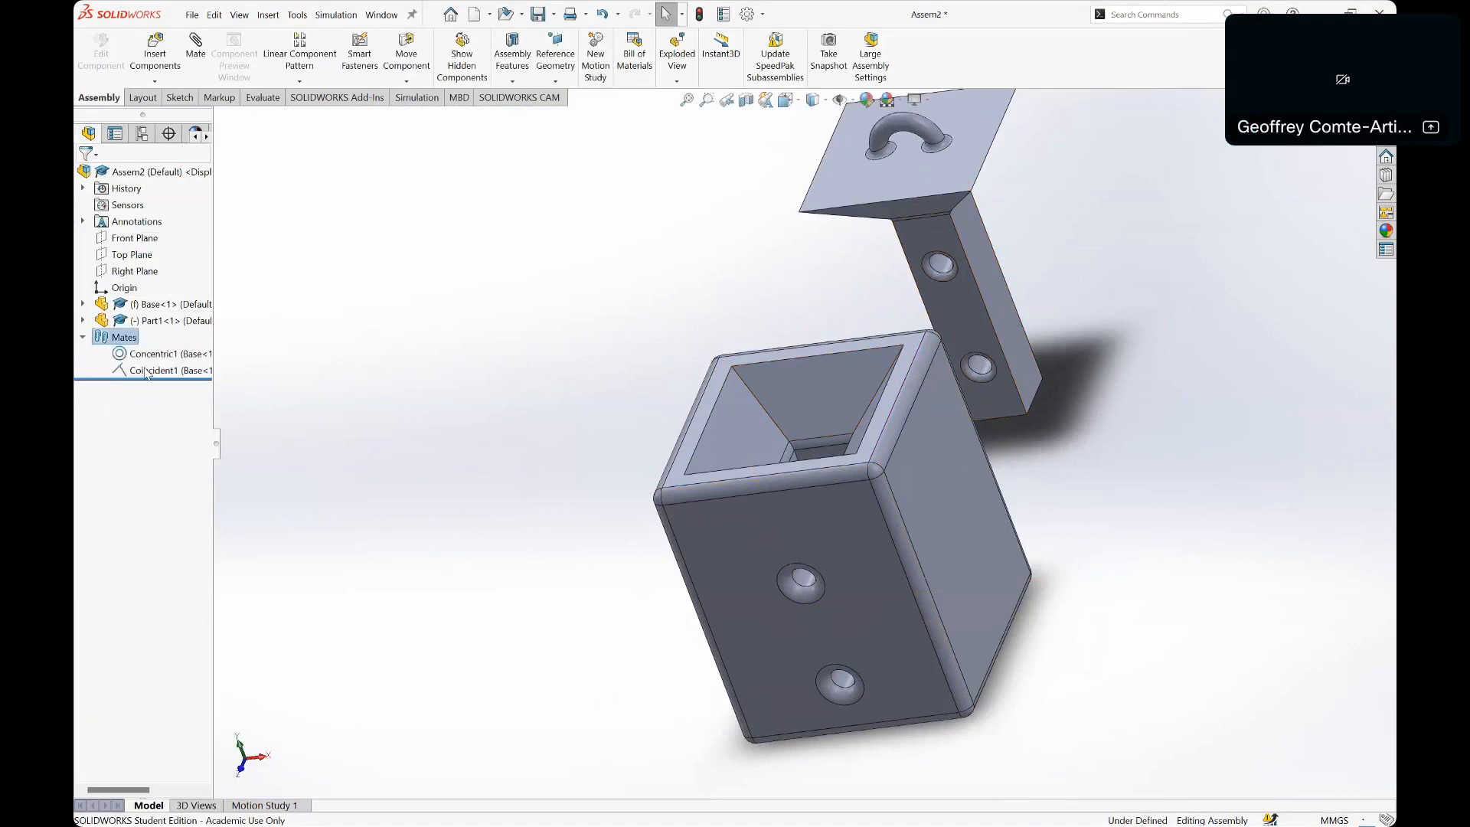
click(154, 354)
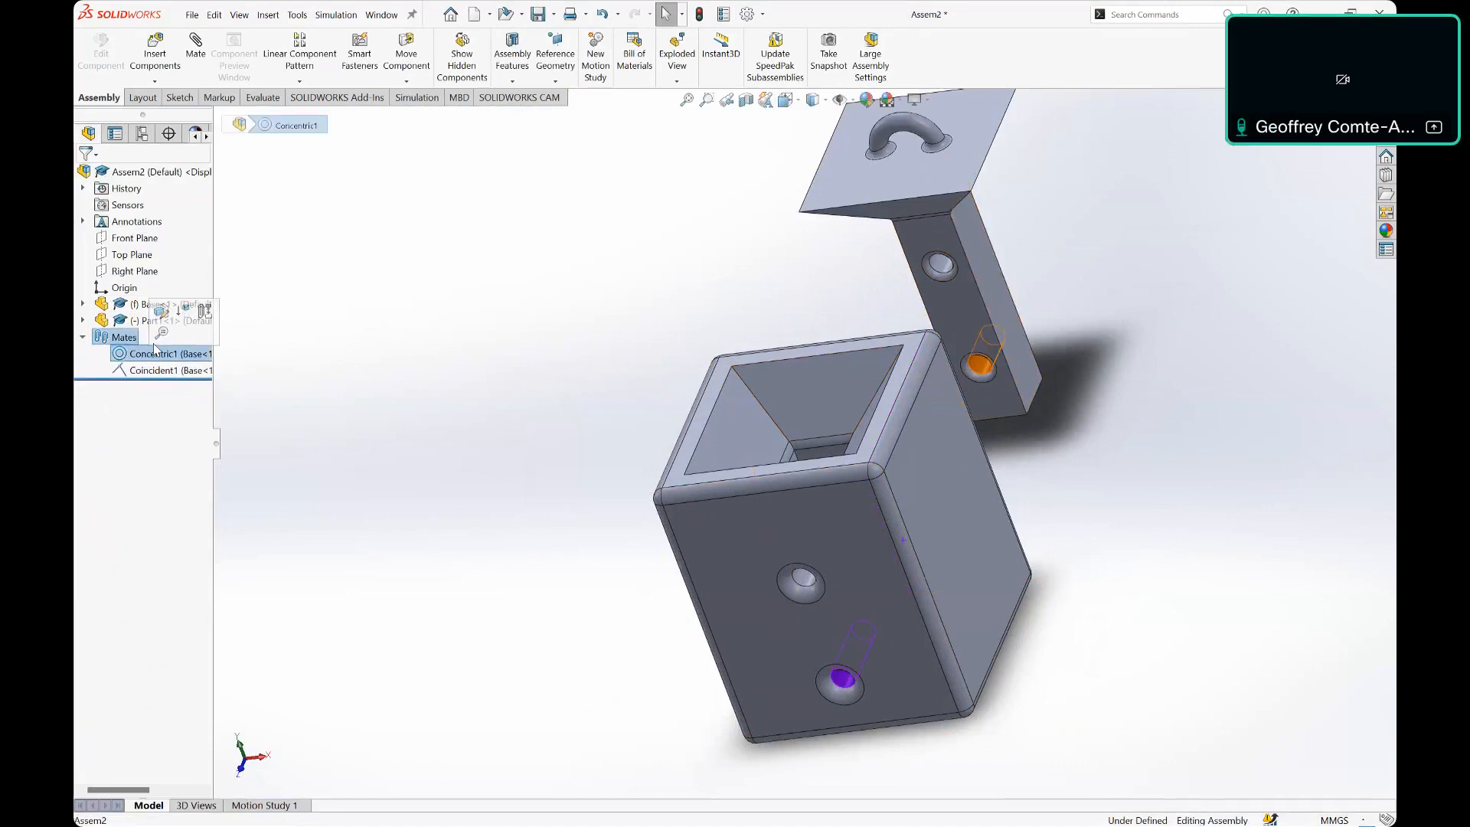
key(Delete)
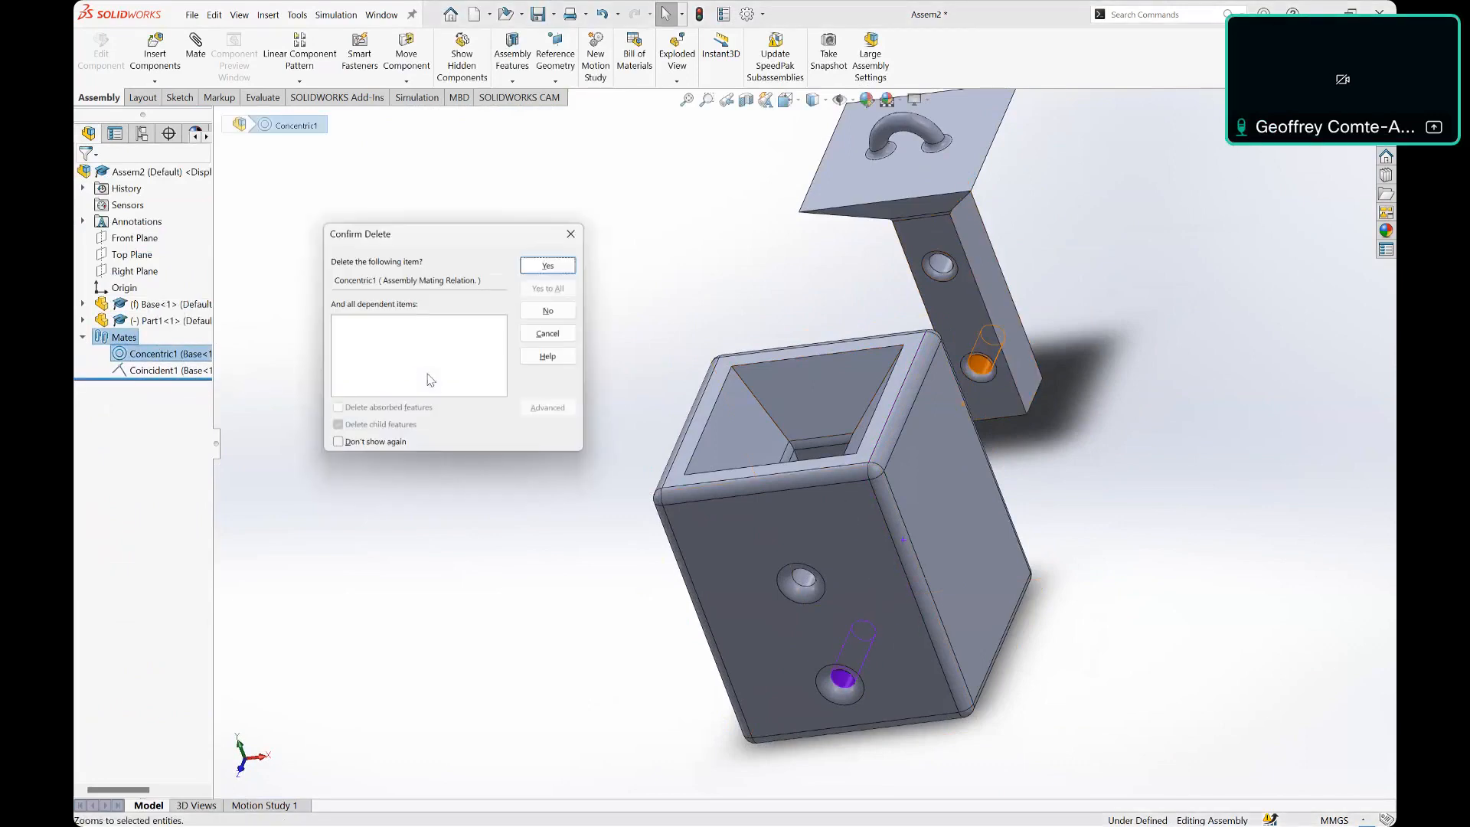
click(552, 264)
drag(976, 246, 1007, 244)
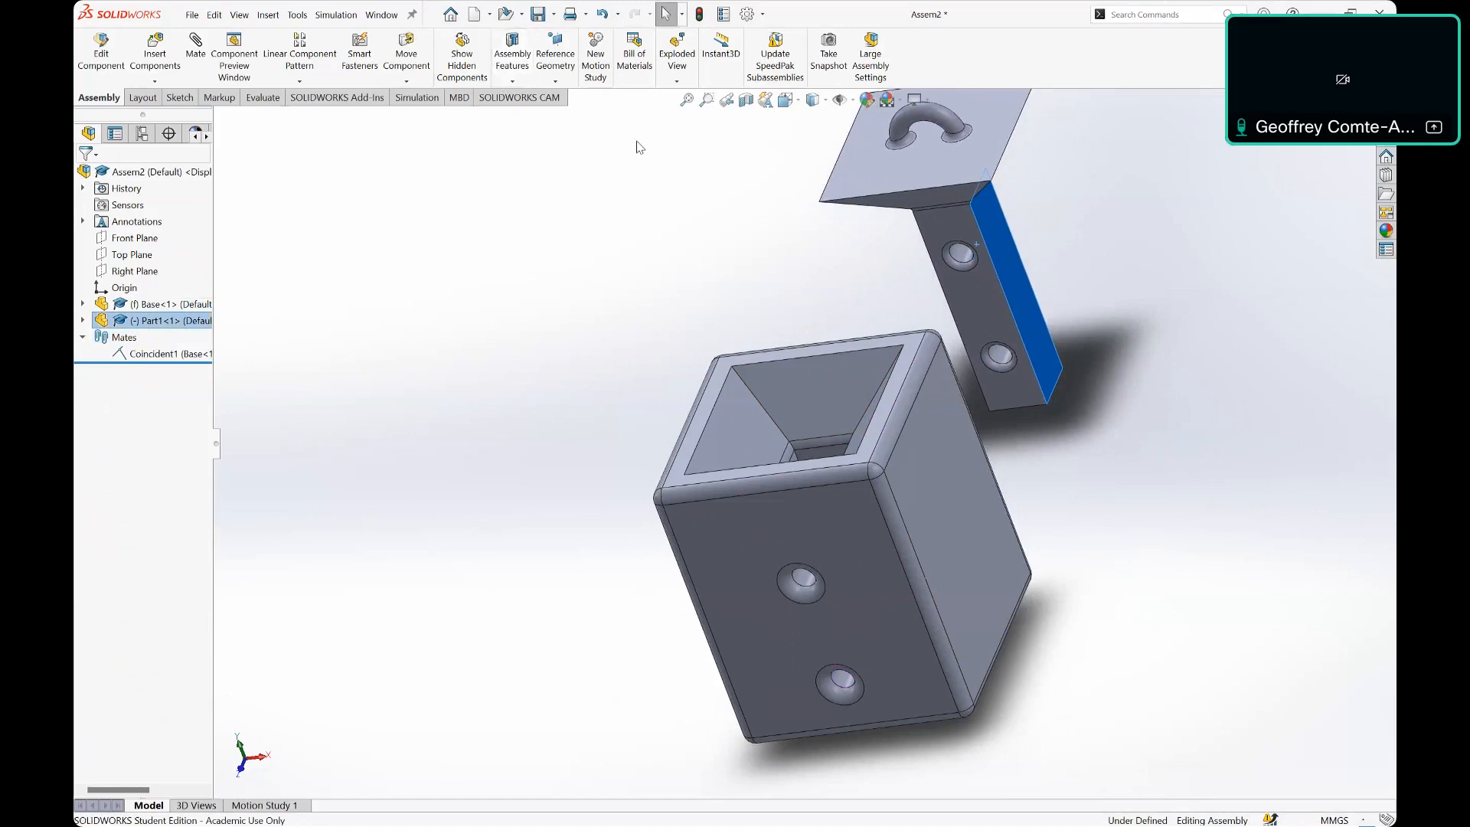
key(ctrl+z)
key(ctrl+z)
Step: Move Part1 around within its concentric and coincident mates to test its remaining freedom
drag(980, 257, 1184, 295)
middle_drag(1094, 378, 970, 277)
drag(959, 330, 1025, 290)
click(1135, 432)
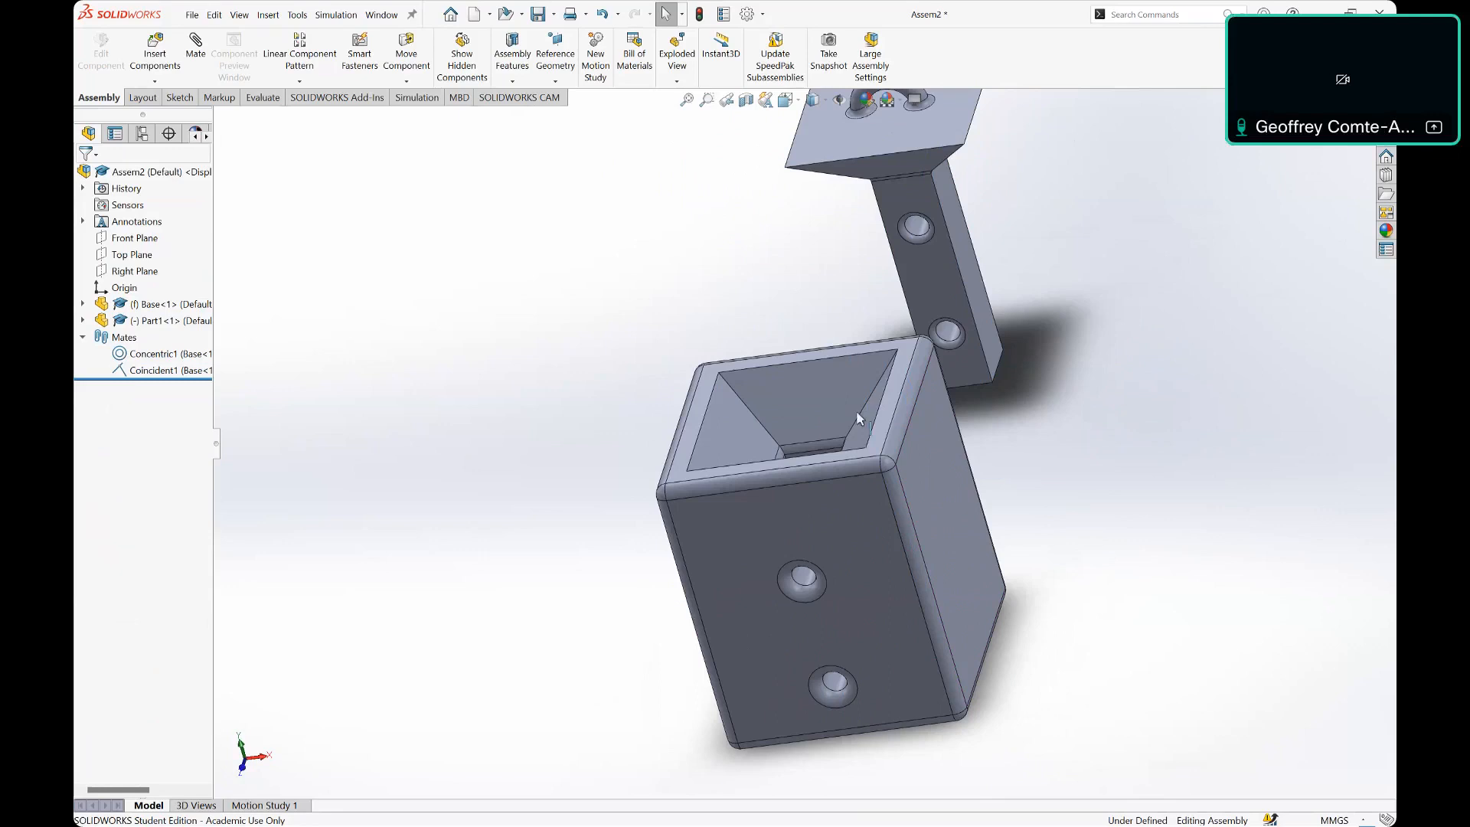
Step: Add a parallel mate between the side face of Part1's shaft and the outer side face of Base
middle_drag(1054, 342, 948, 284)
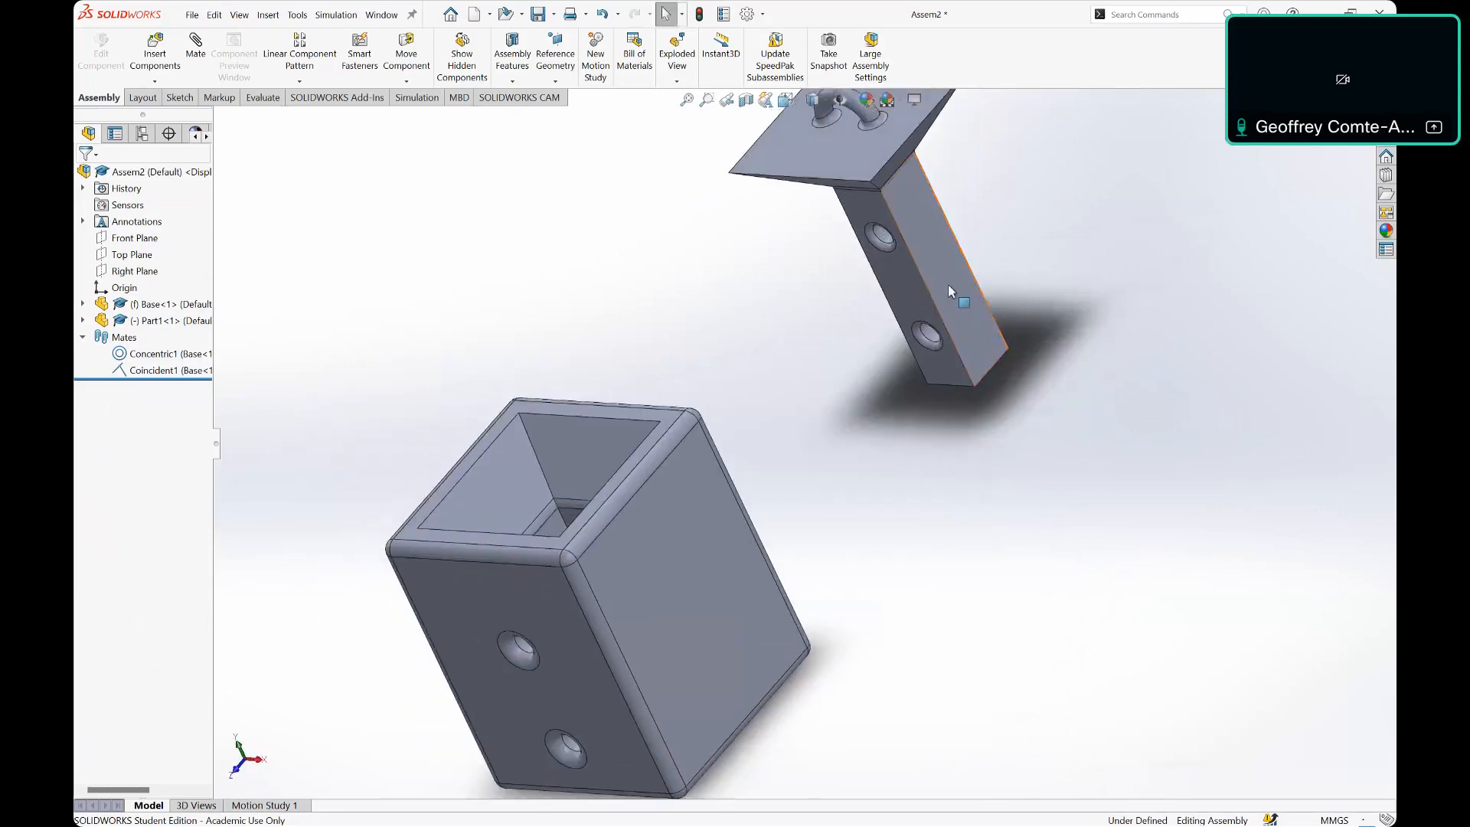
click(947, 283)
ctrl+click(678, 564)
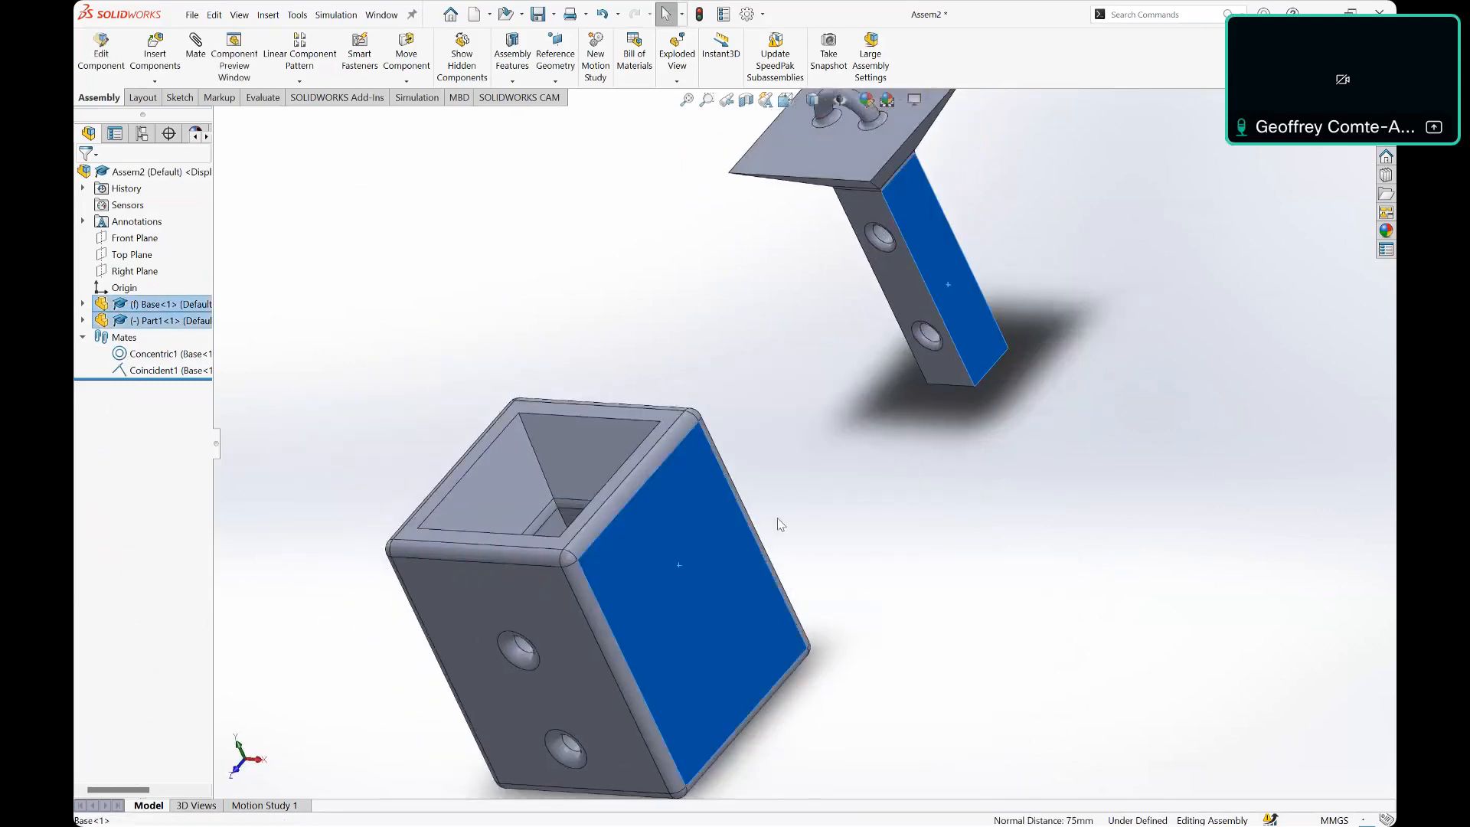
click(196, 48)
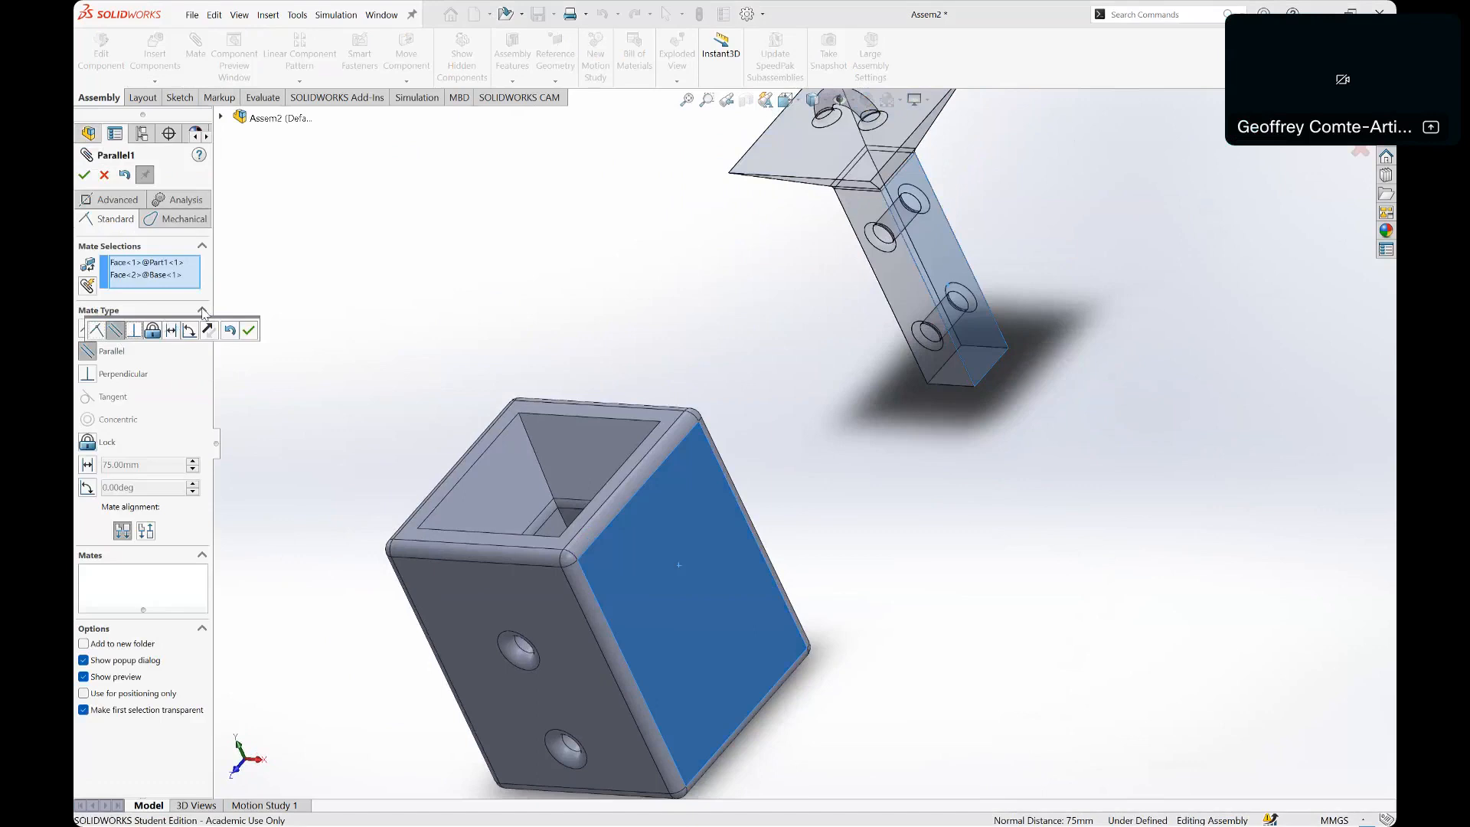
click(249, 331)
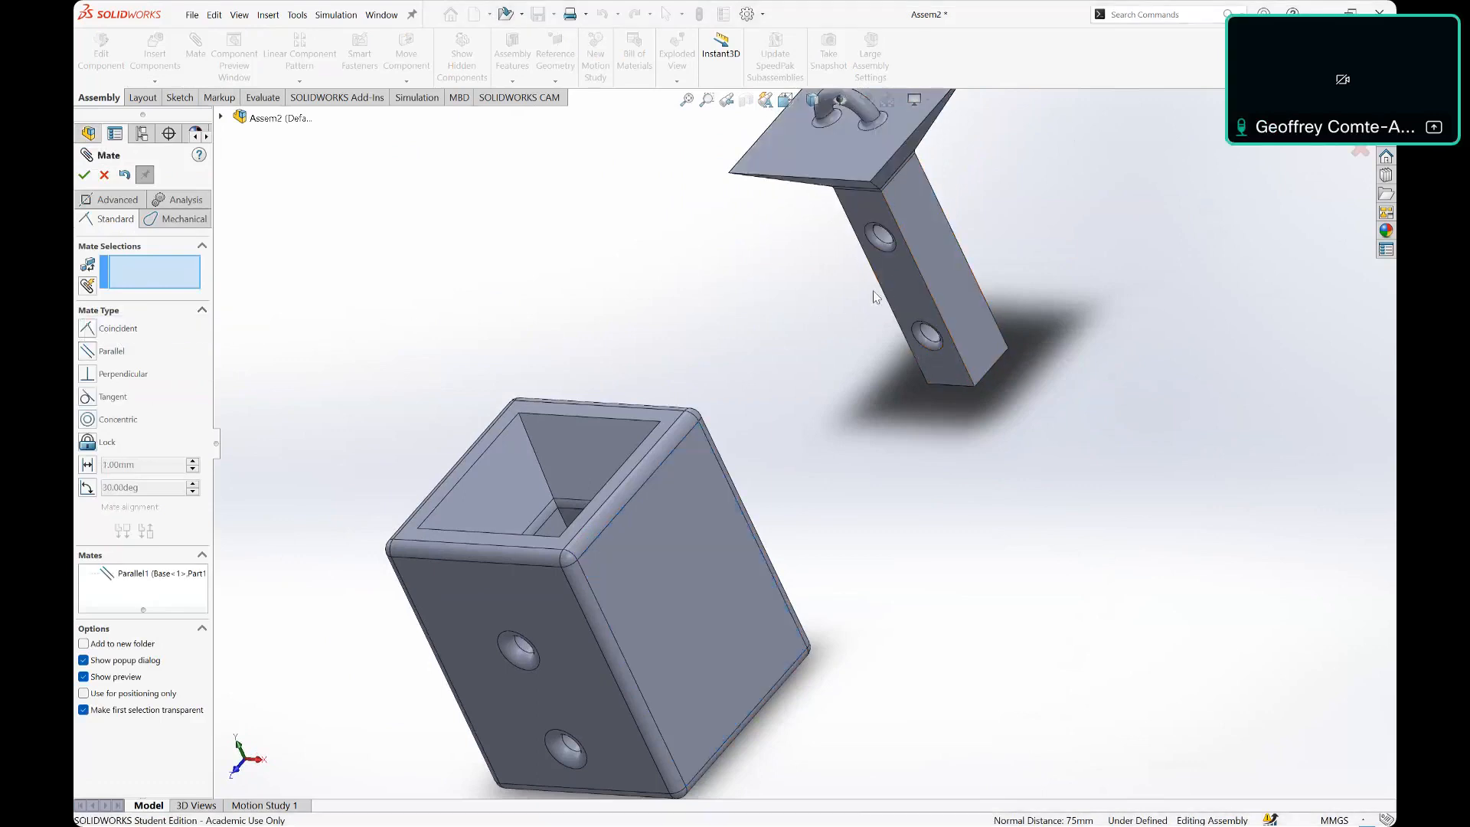
Step: Try to add a concentric mate between Part1's upper shaft hole and Base's lower front hole
middle_drag(873, 291, 773, 255)
click(777, 253)
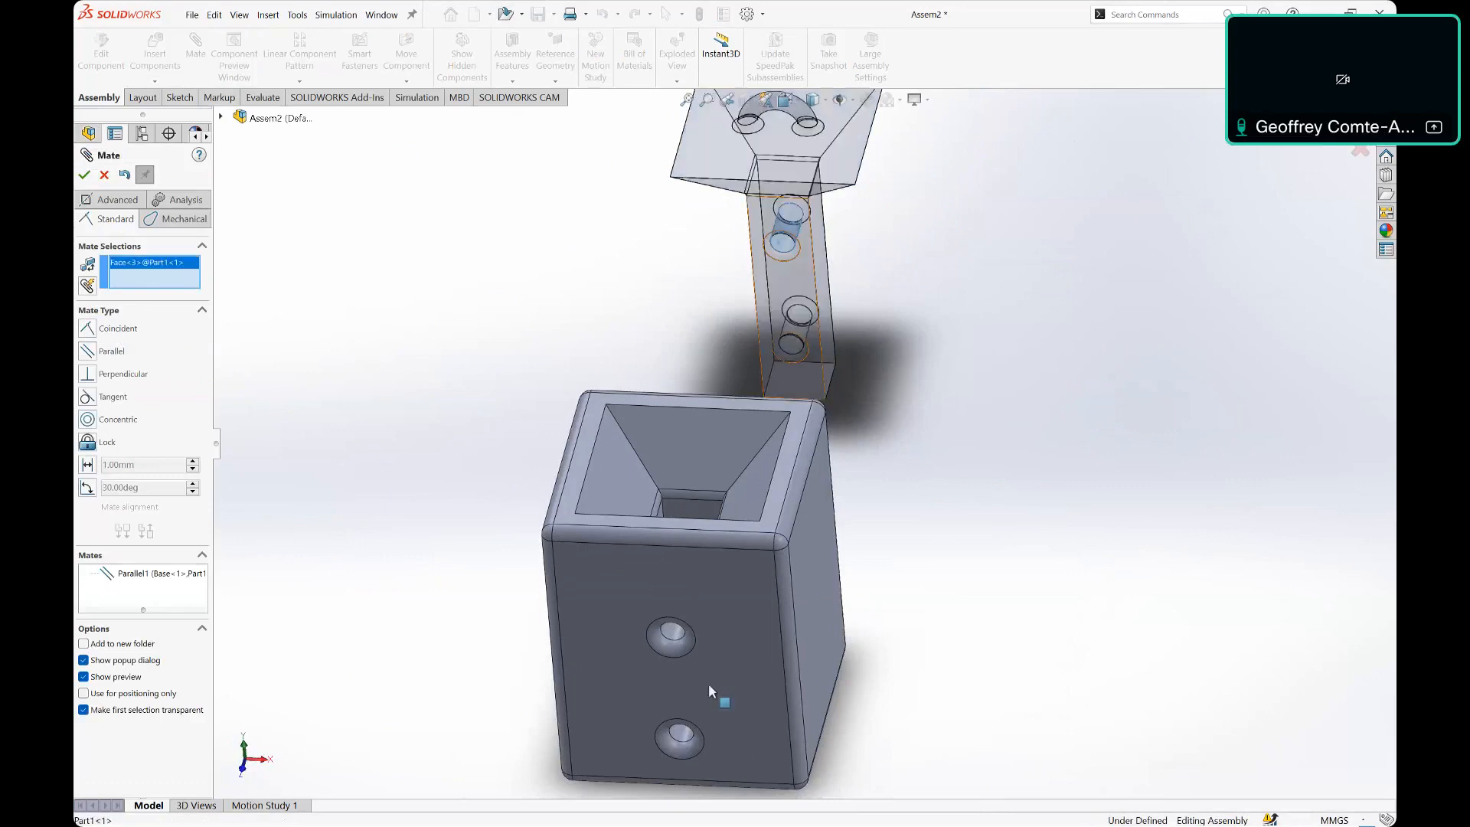
click(679, 733)
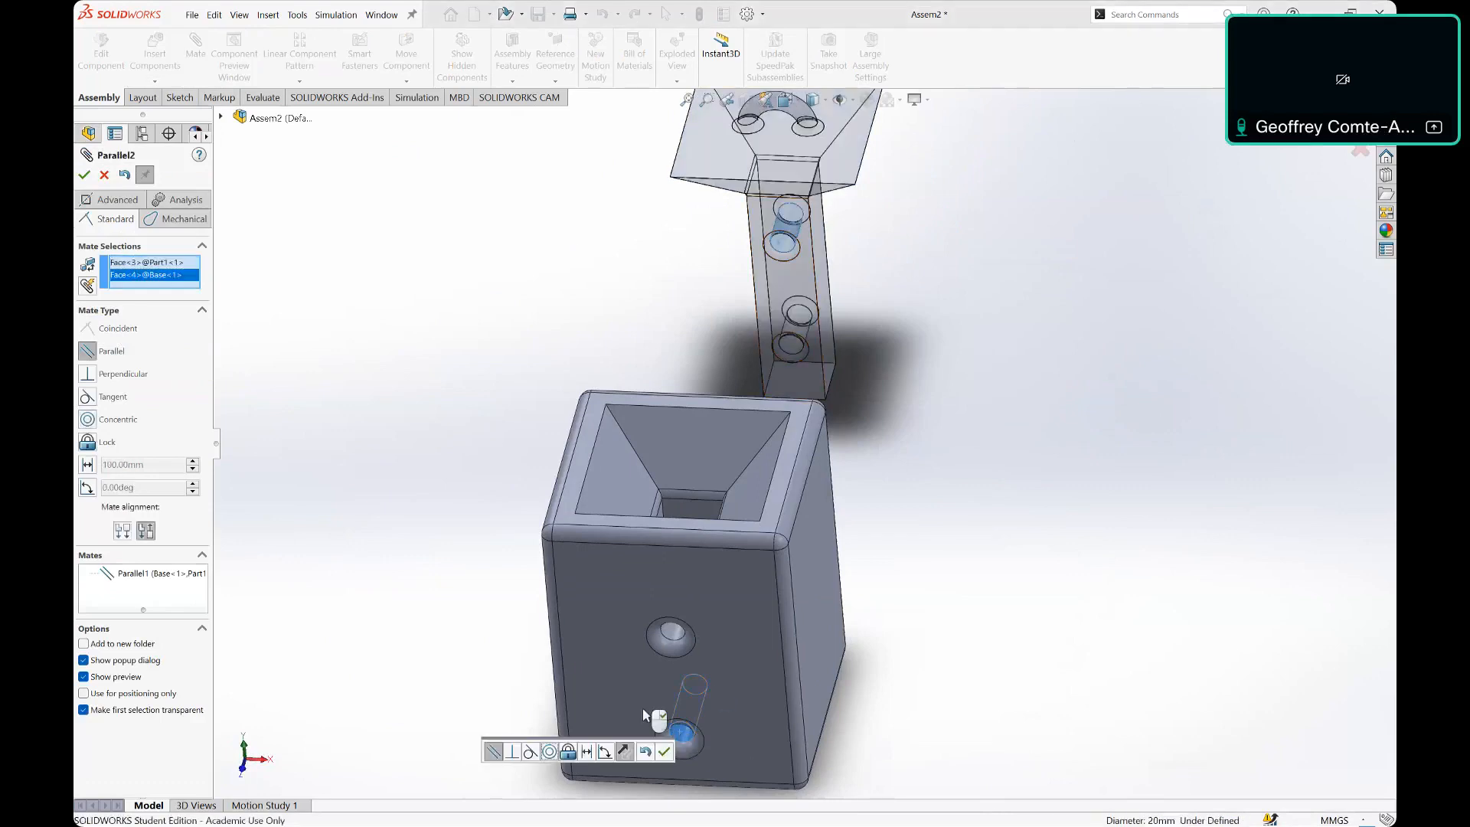
click(117, 419)
click(85, 175)
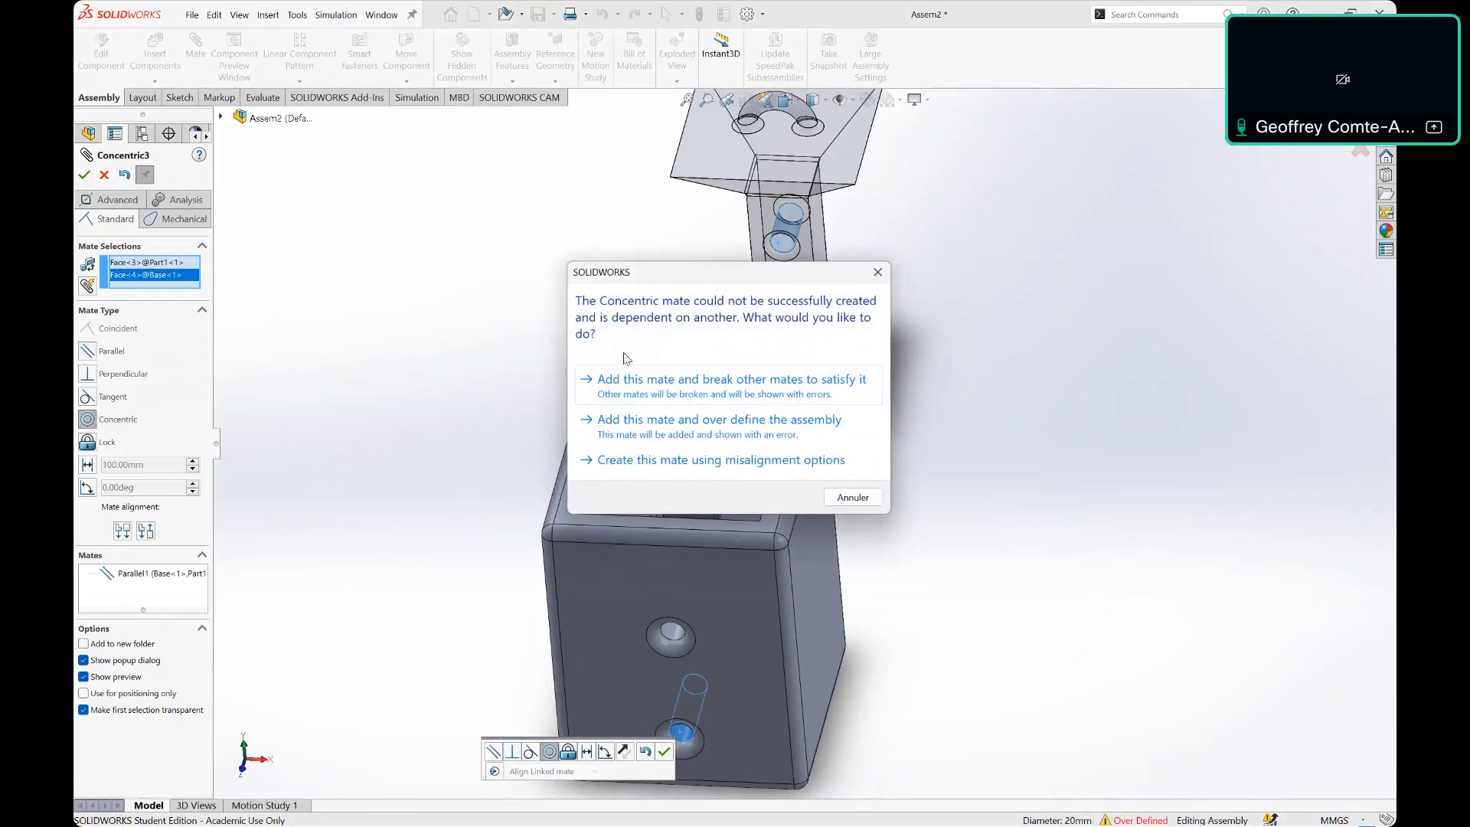
click(861, 279)
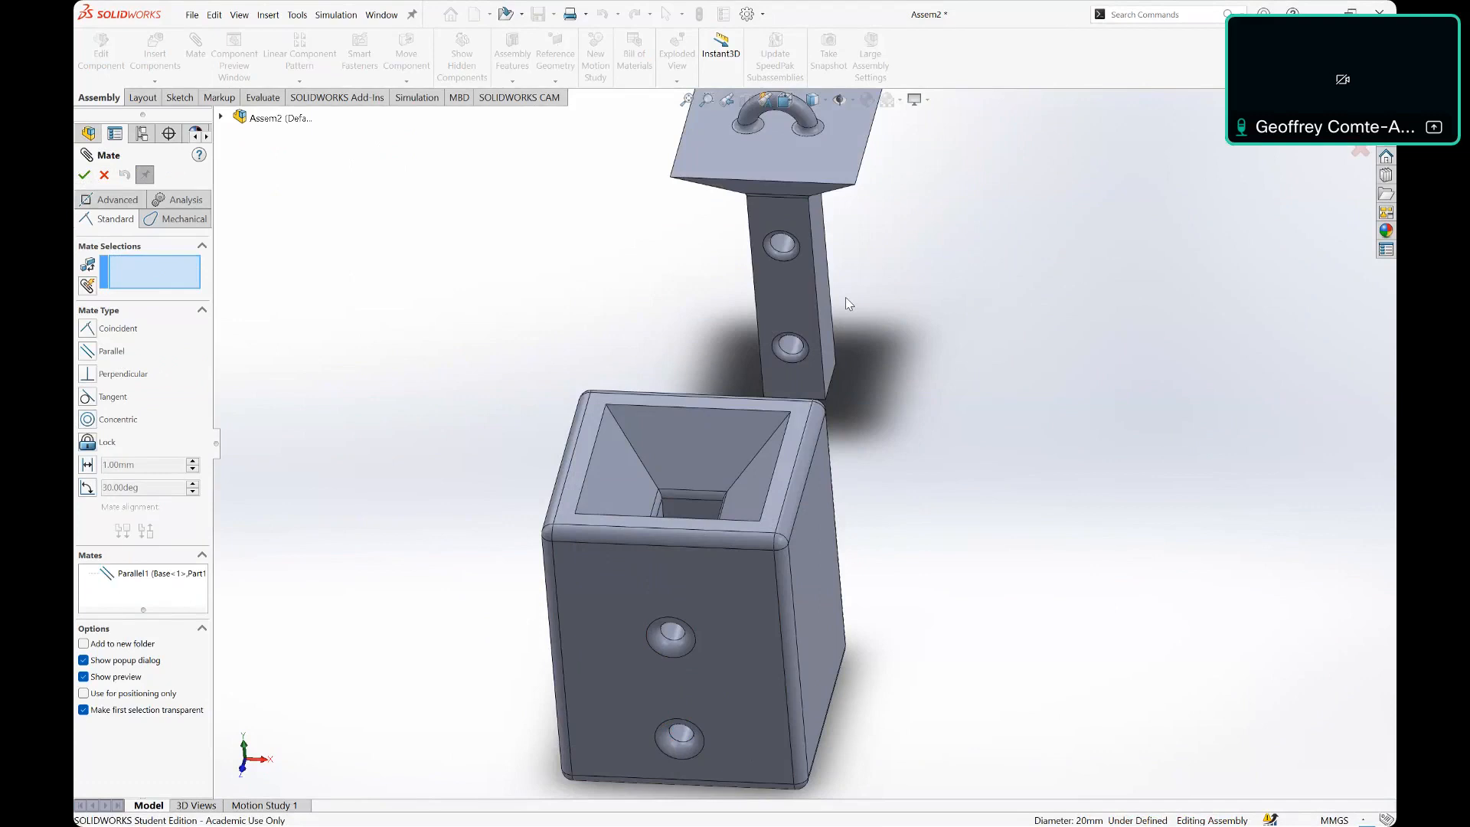
key(Escape)
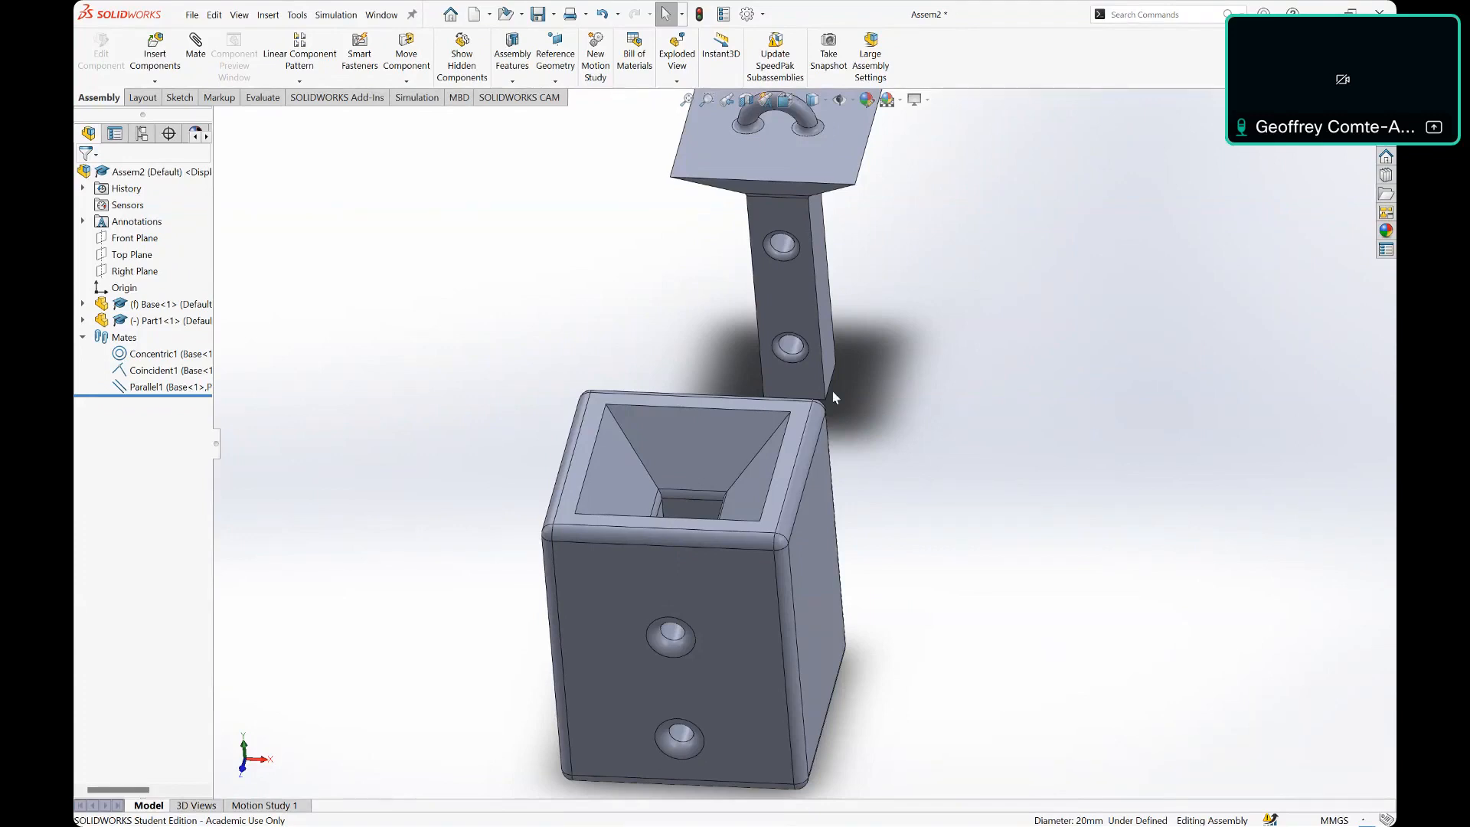
middle_drag(848, 296, 832, 290)
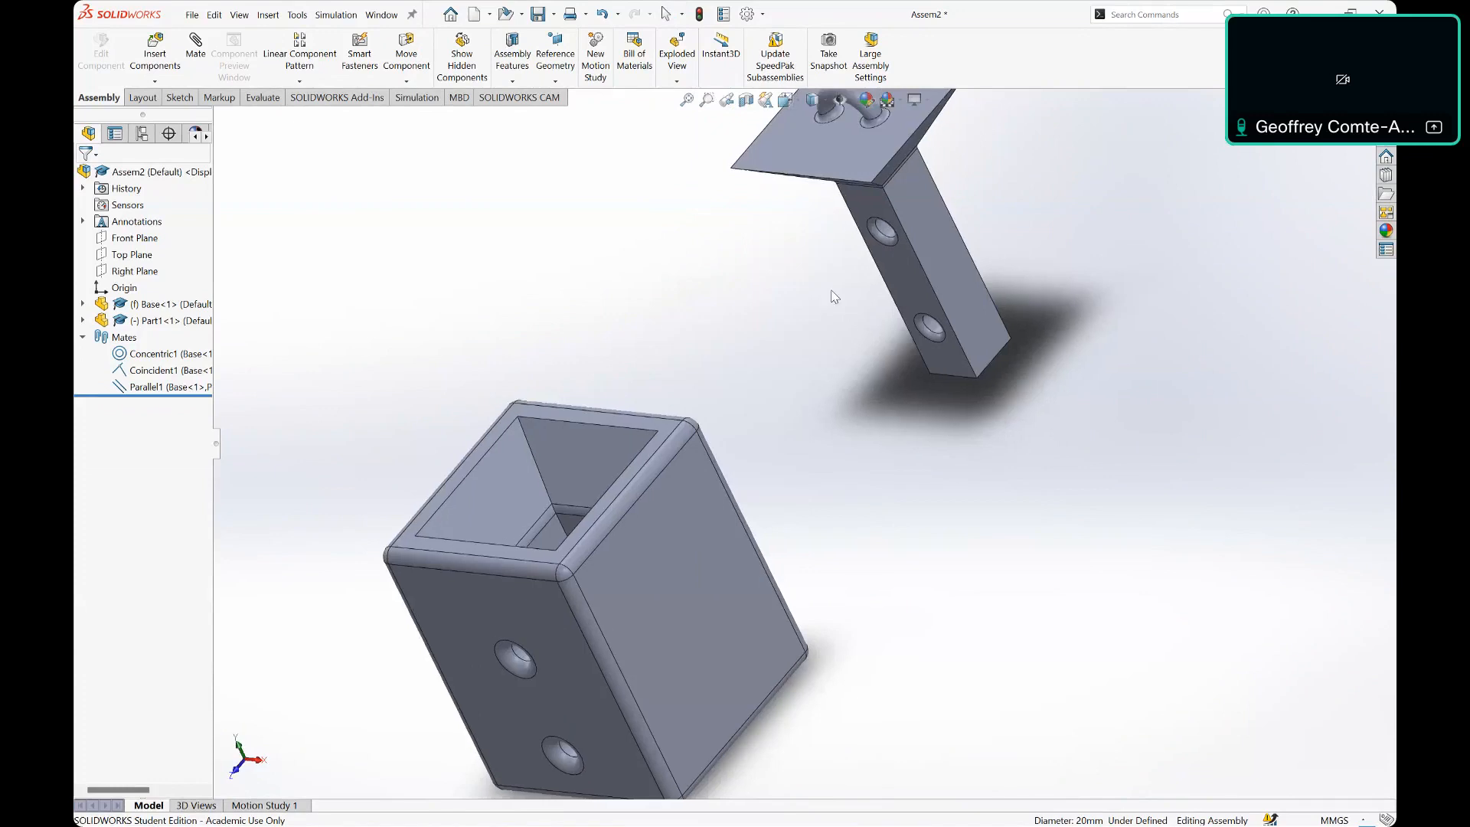
click(899, 285)
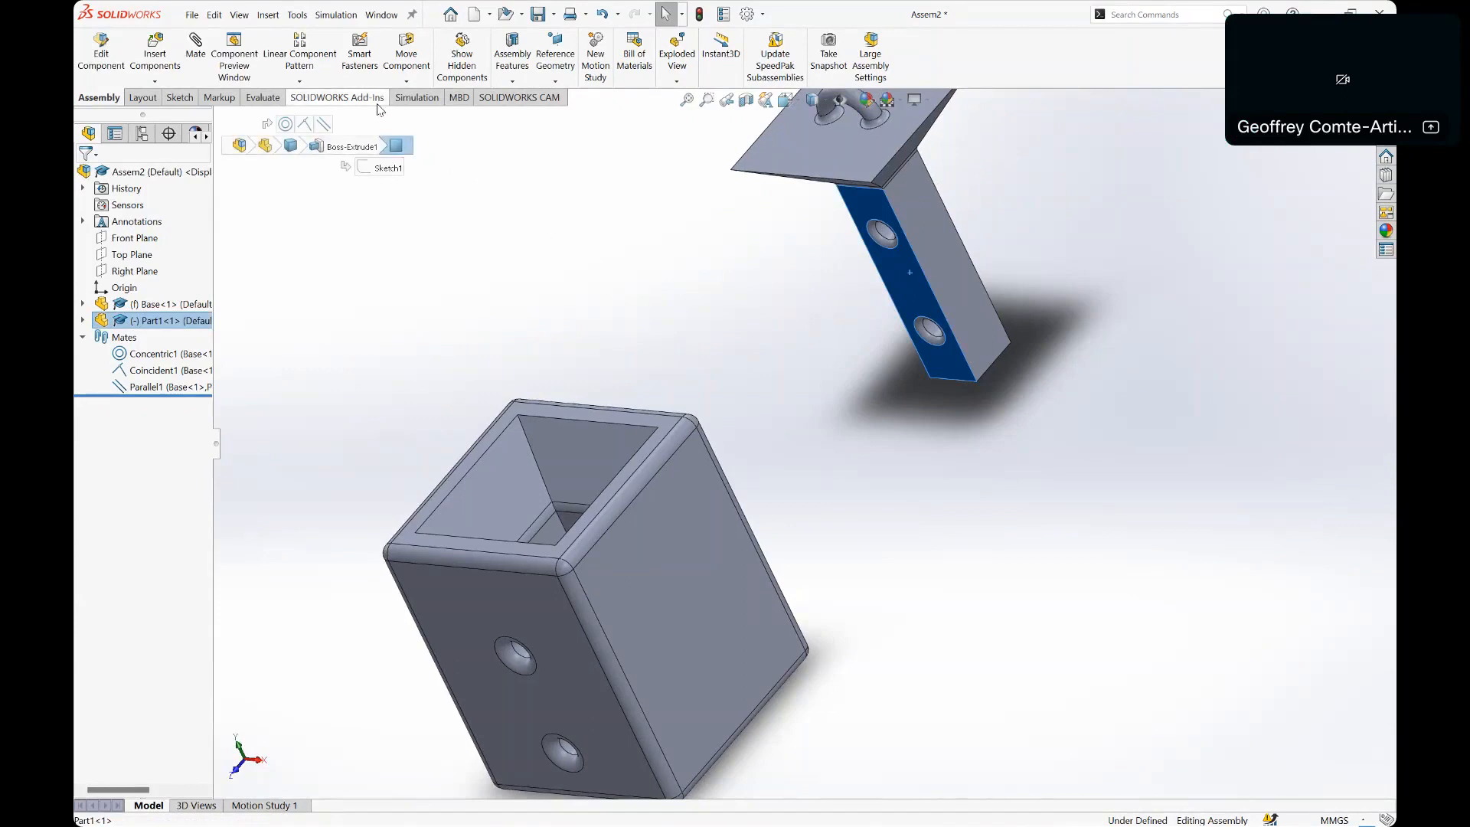
click(536, 241)
click(261, 98)
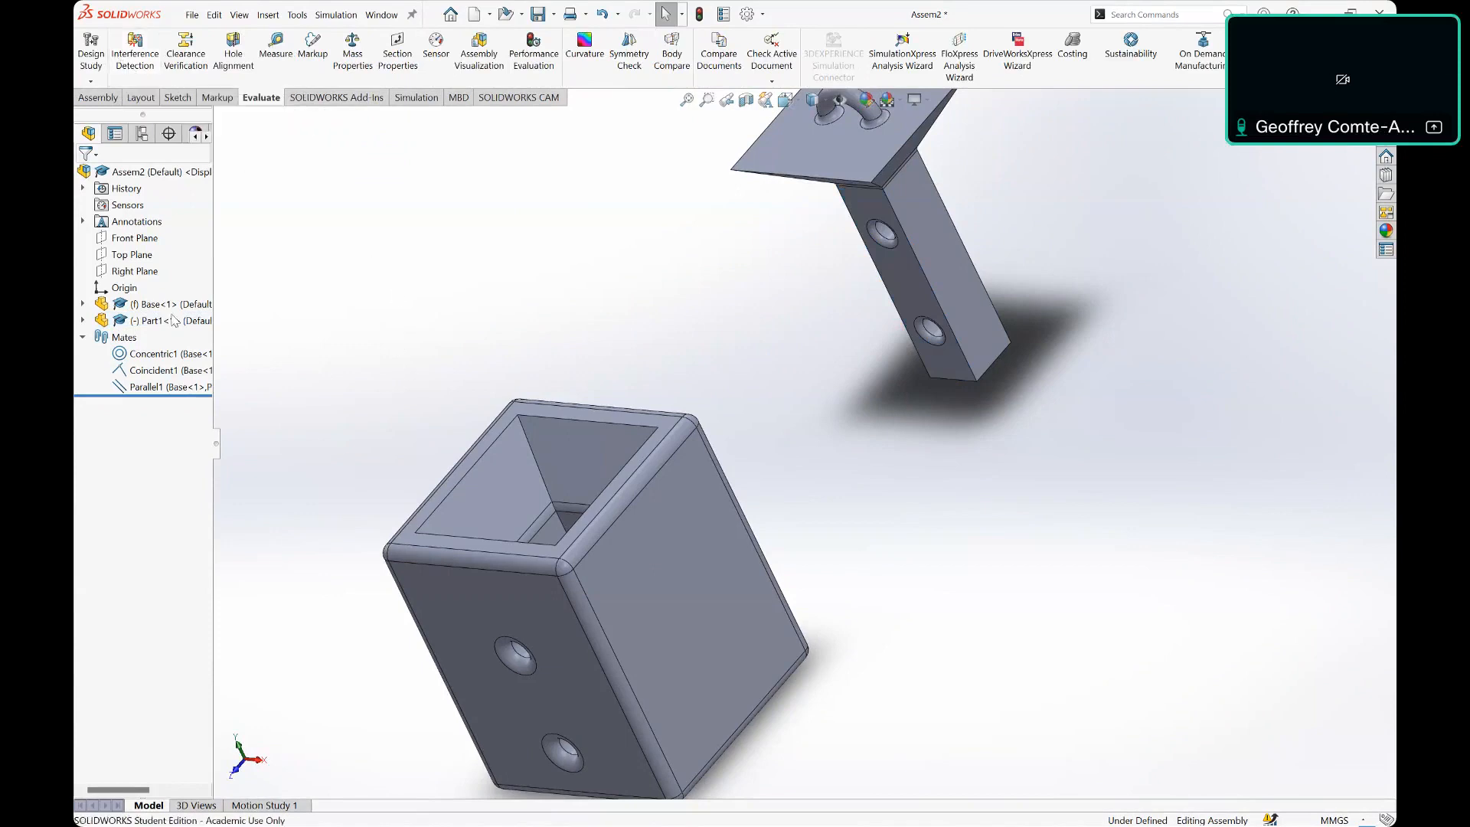
click(98, 97)
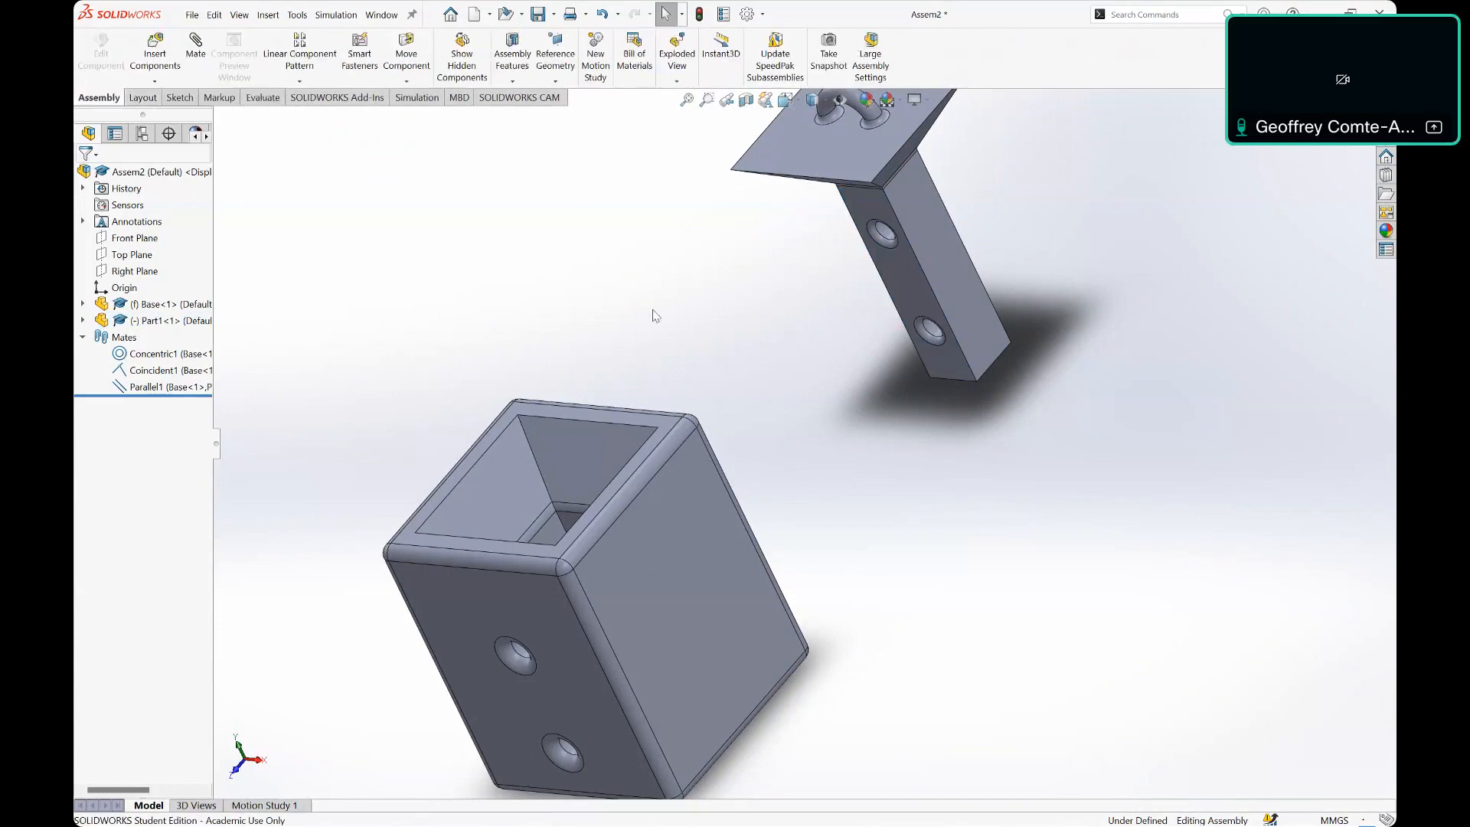
Step: Add a coincident mate between the front face of Part1's shaft and the inner front wall of Base's square pocket
middle_drag(685, 281, 721, 269)
click(197, 51)
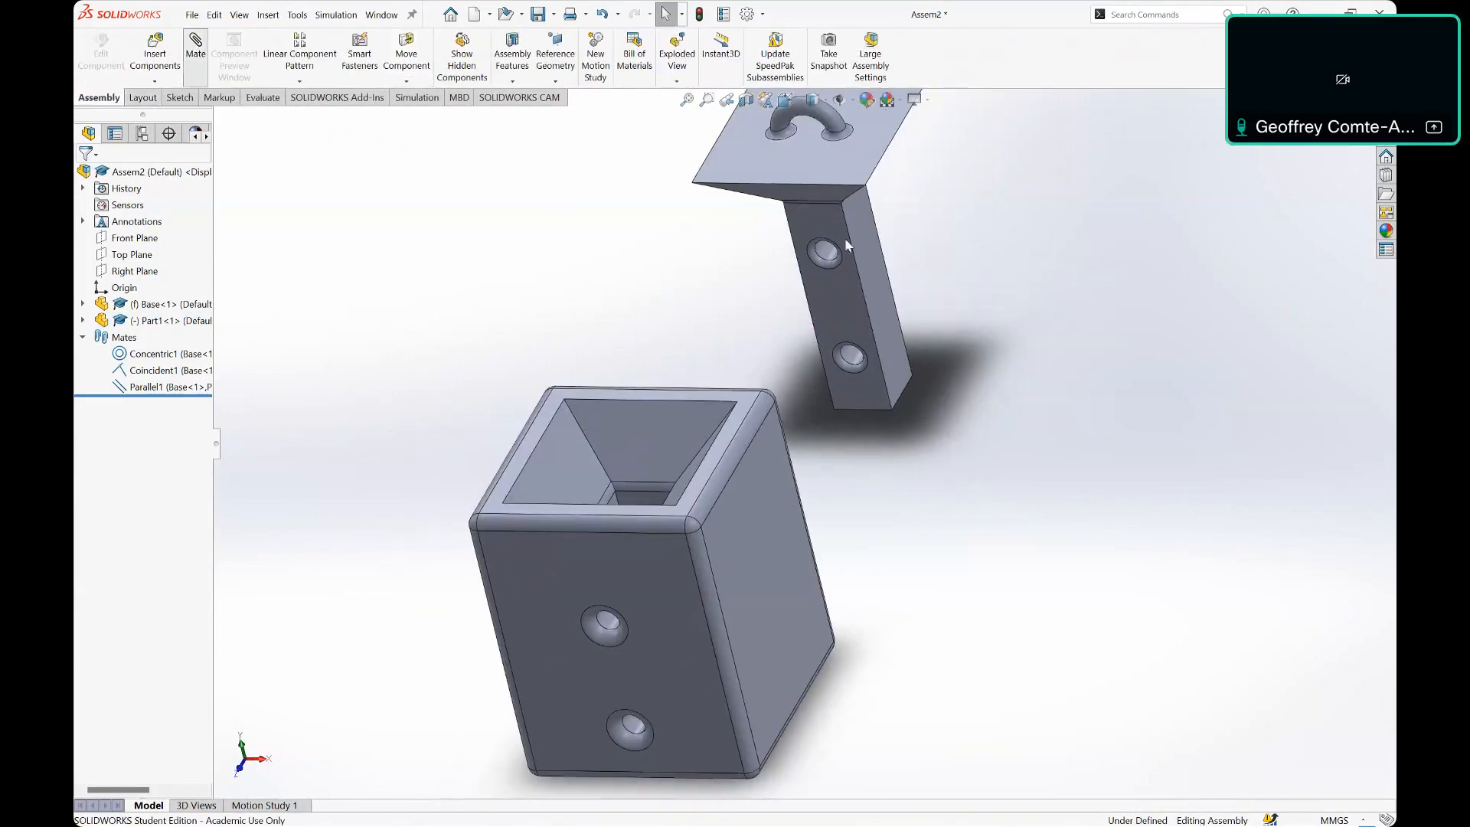
click(834, 292)
middle_drag(671, 281, 663, 682)
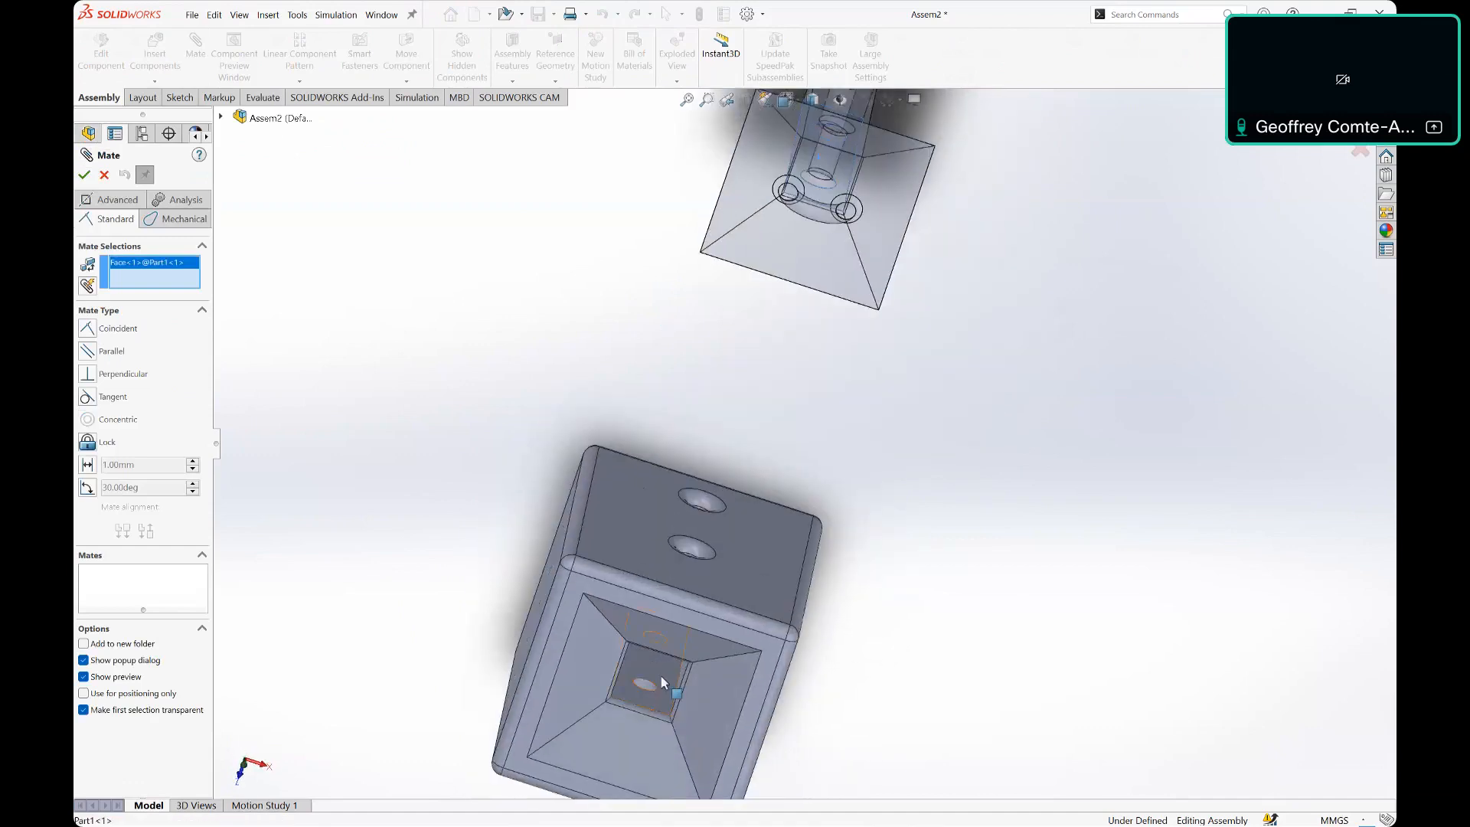
click(663, 682)
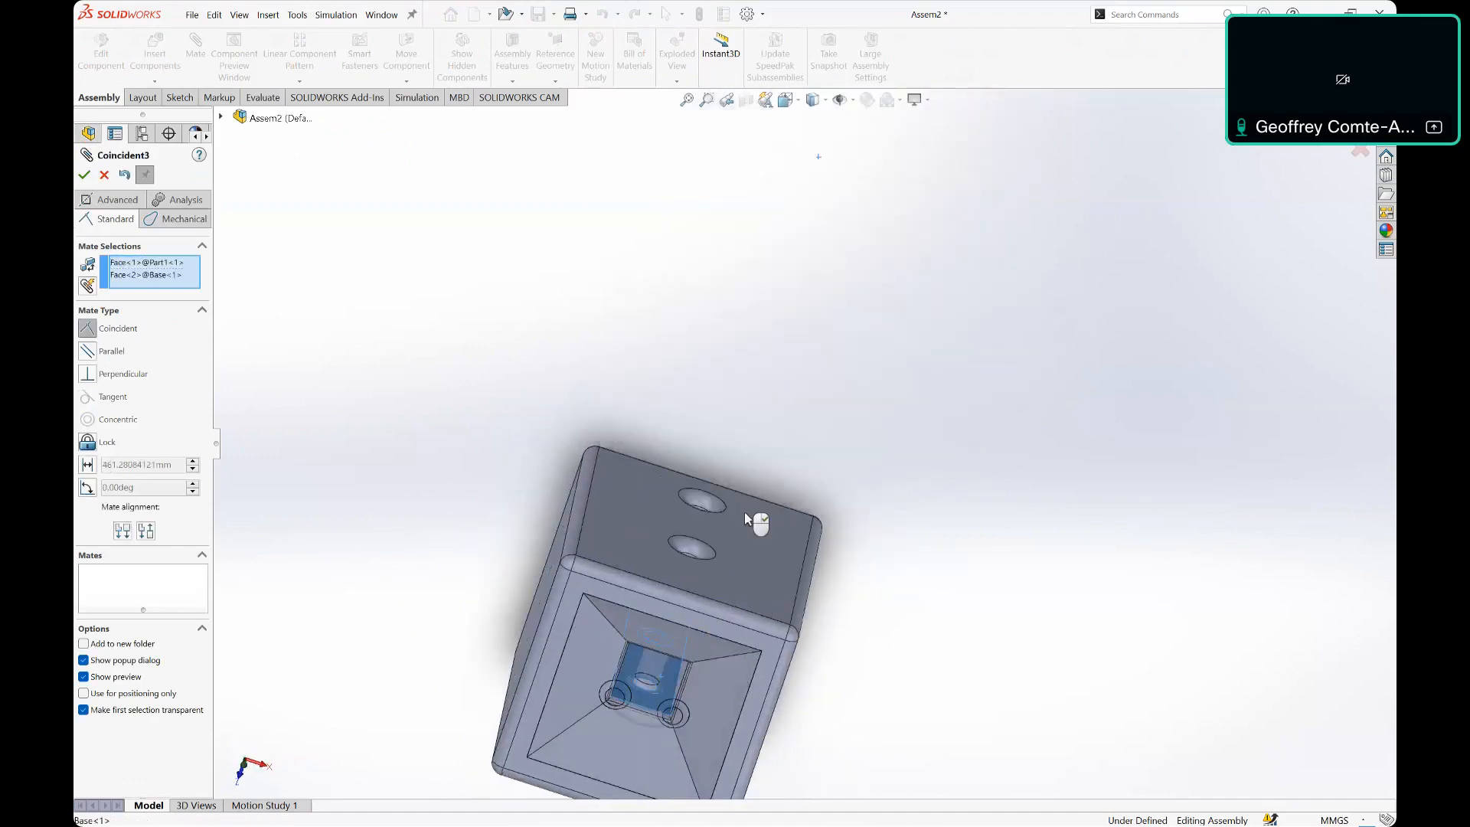
middle_drag(742, 433, 651, 310)
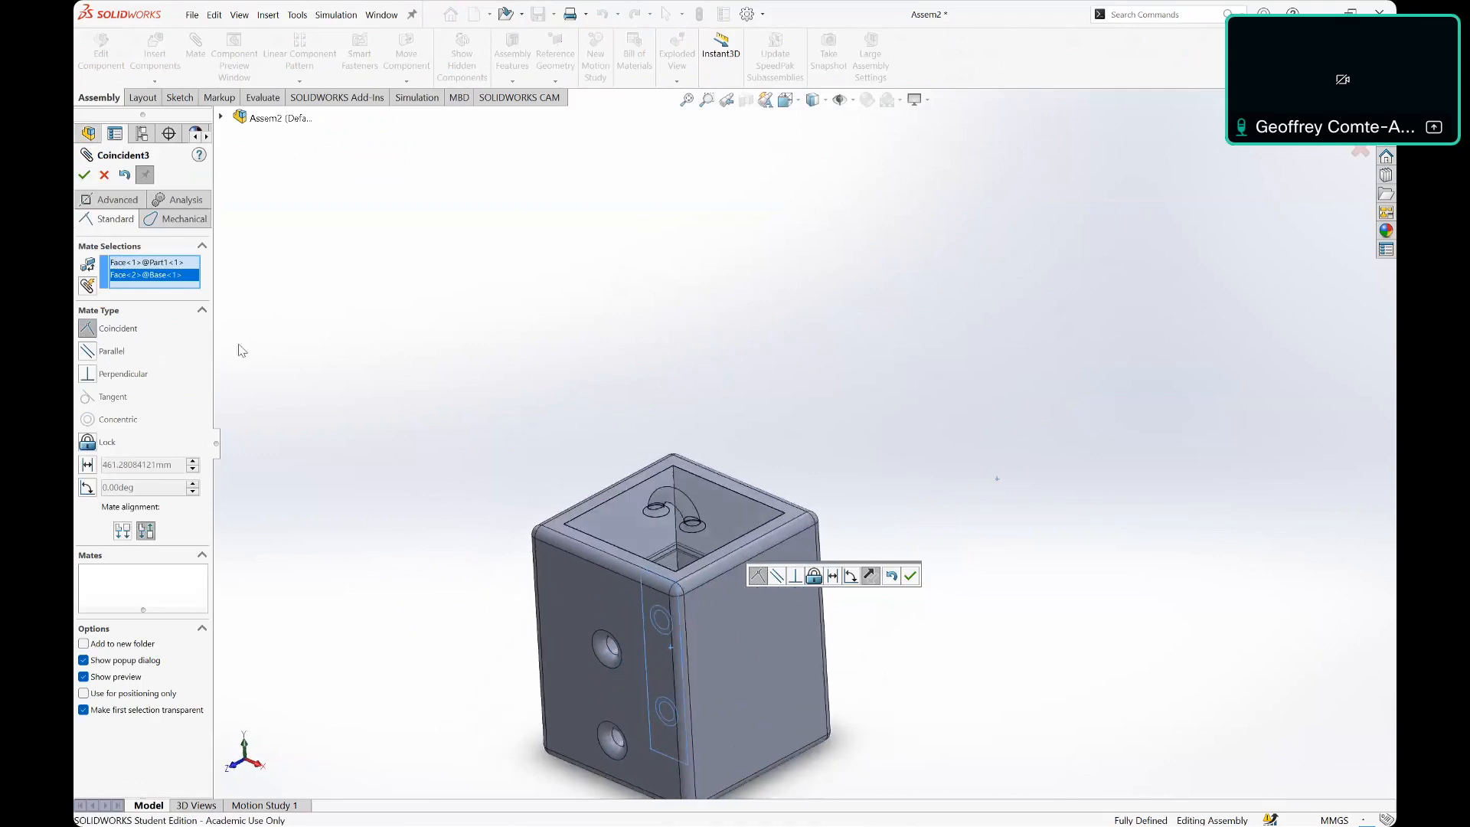
click(85, 180)
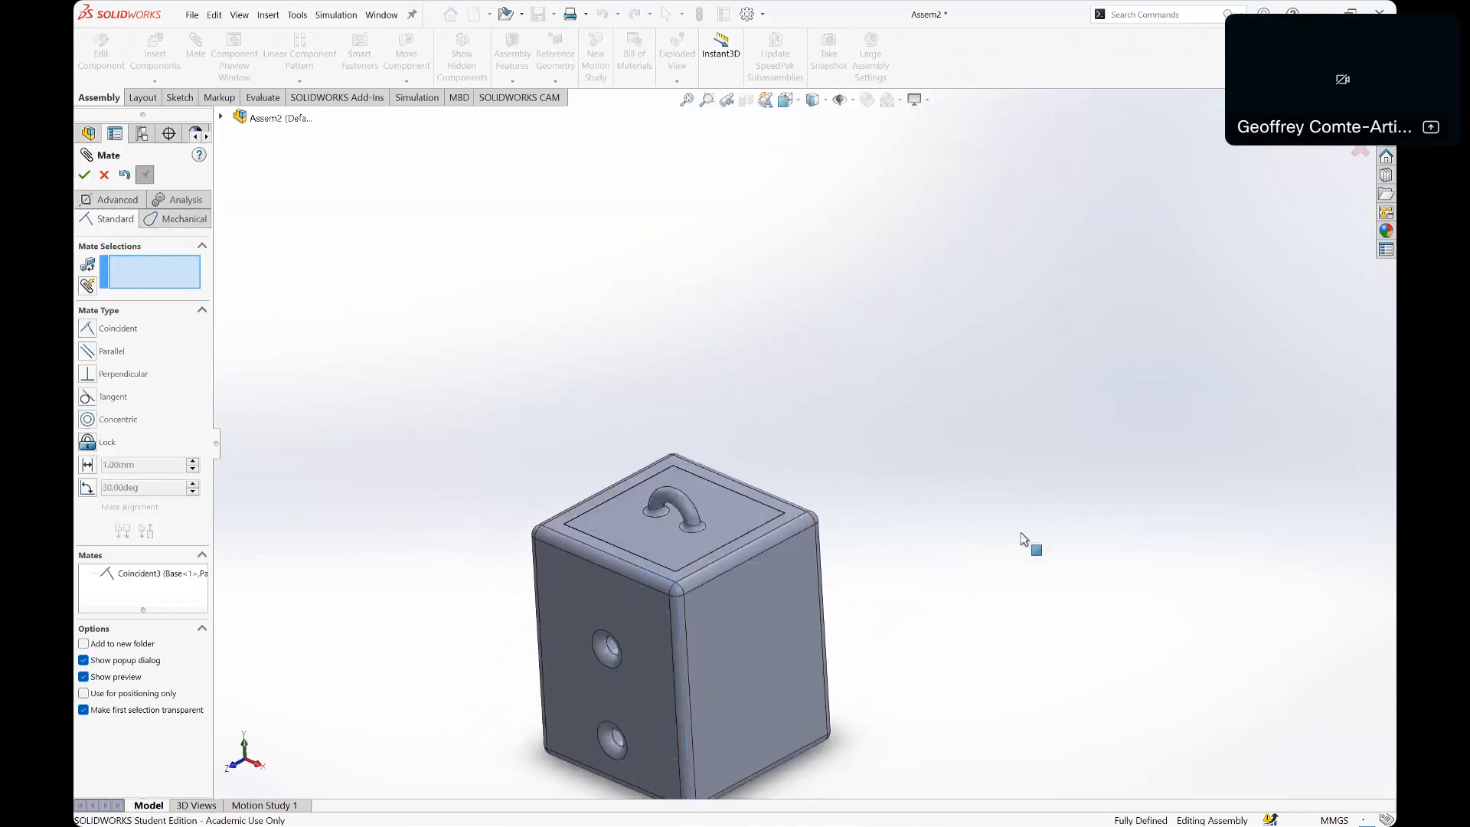
Step: Leave the Mate command, inspect the assembly in Front and Trimetric views, and widen the feature tree to show the full mate names
key(ctrl+7)
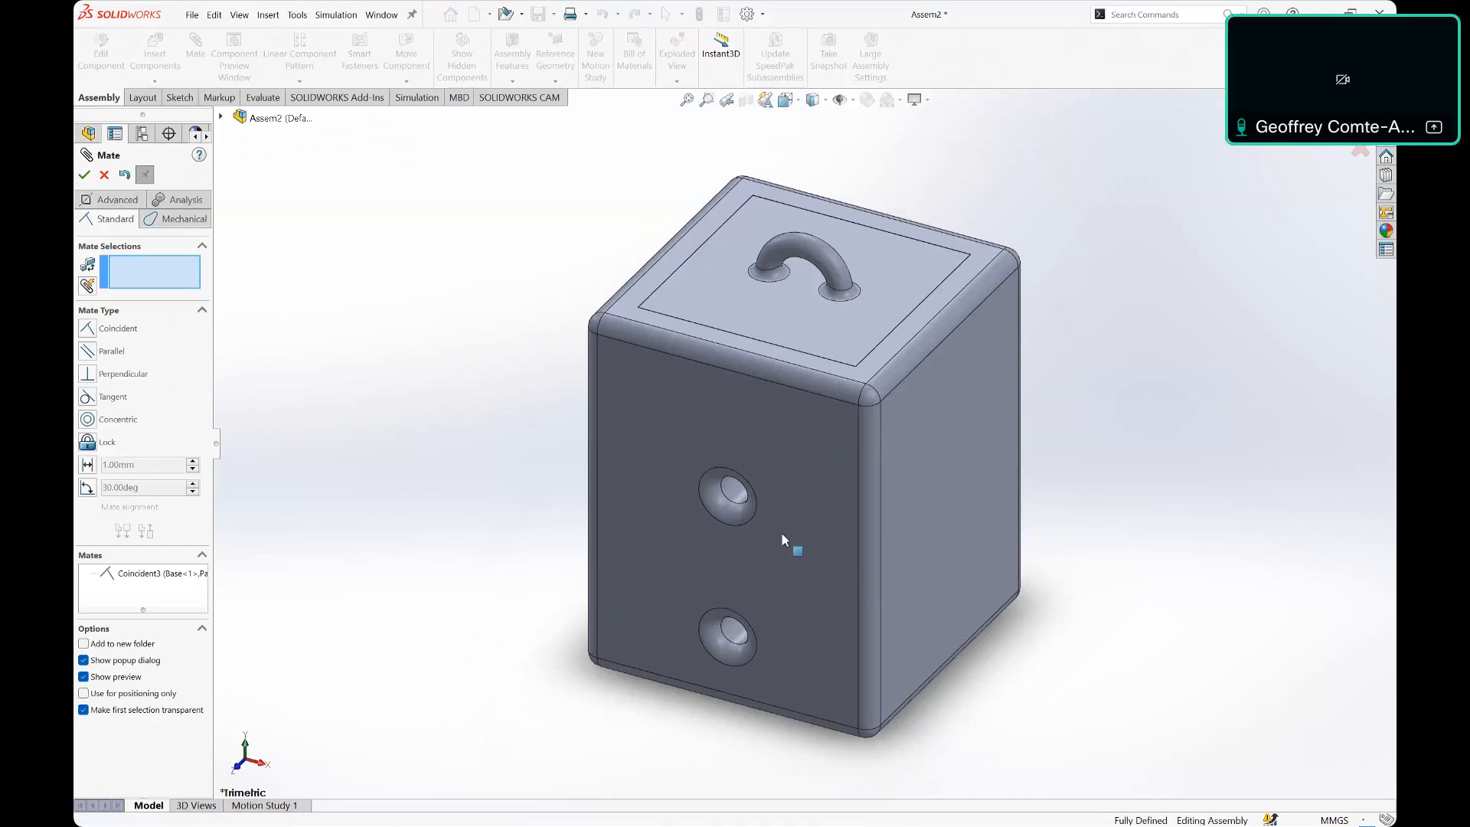
right_drag(1179, 395, 1105, 369)
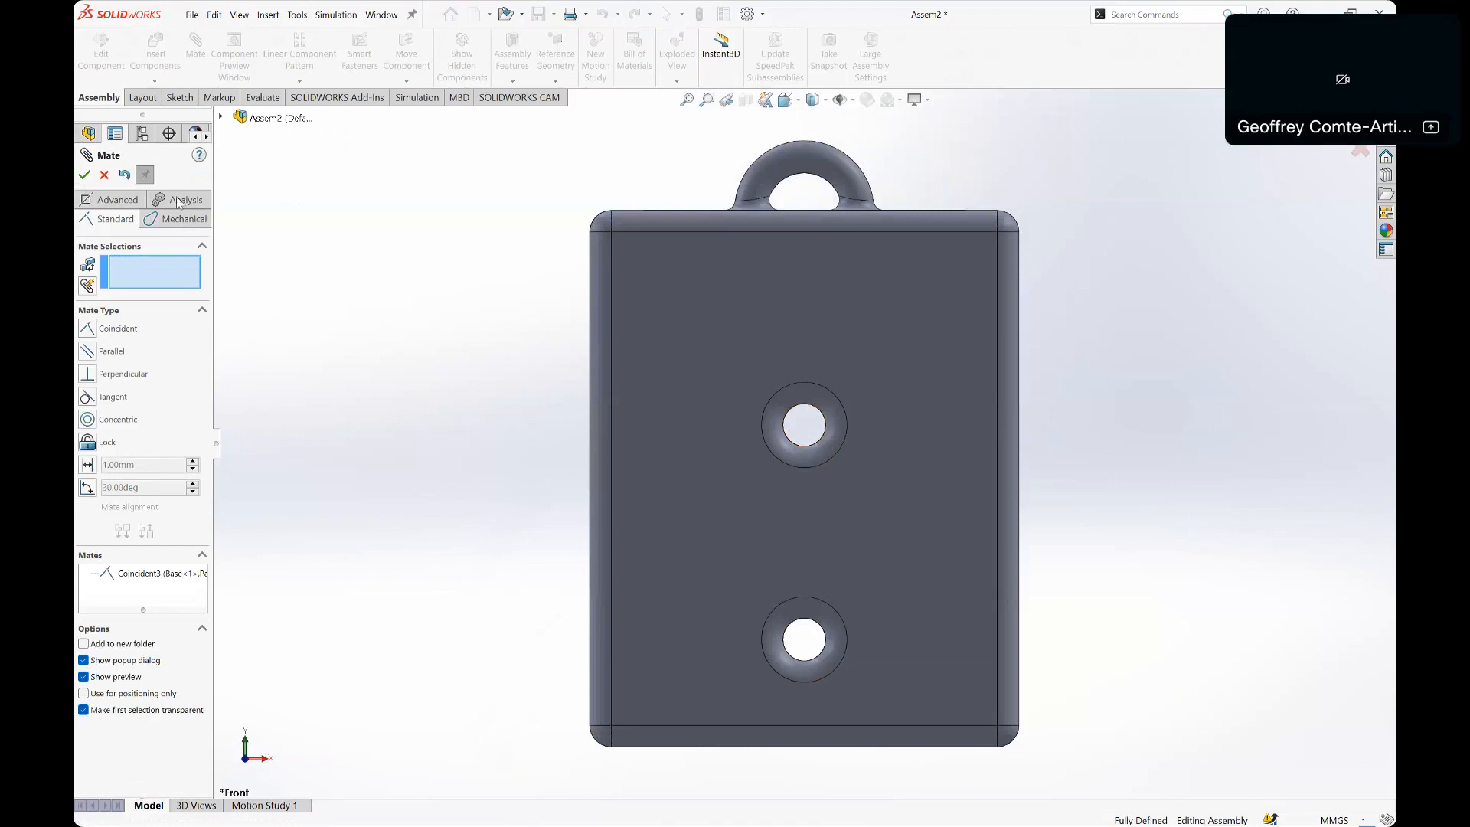
key(Escape)
key(ctrl+7)
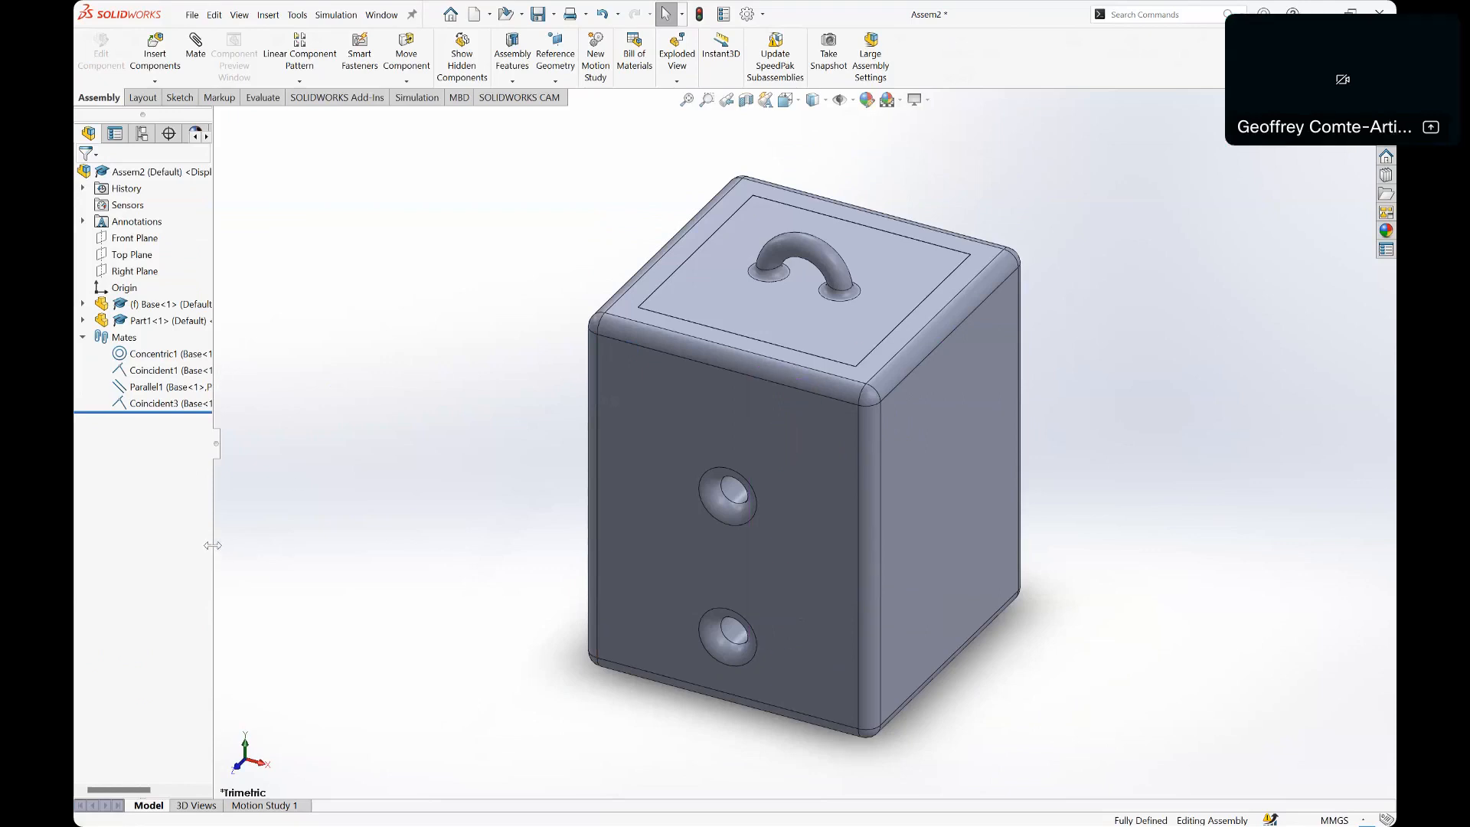
drag(212, 545, 327, 545)
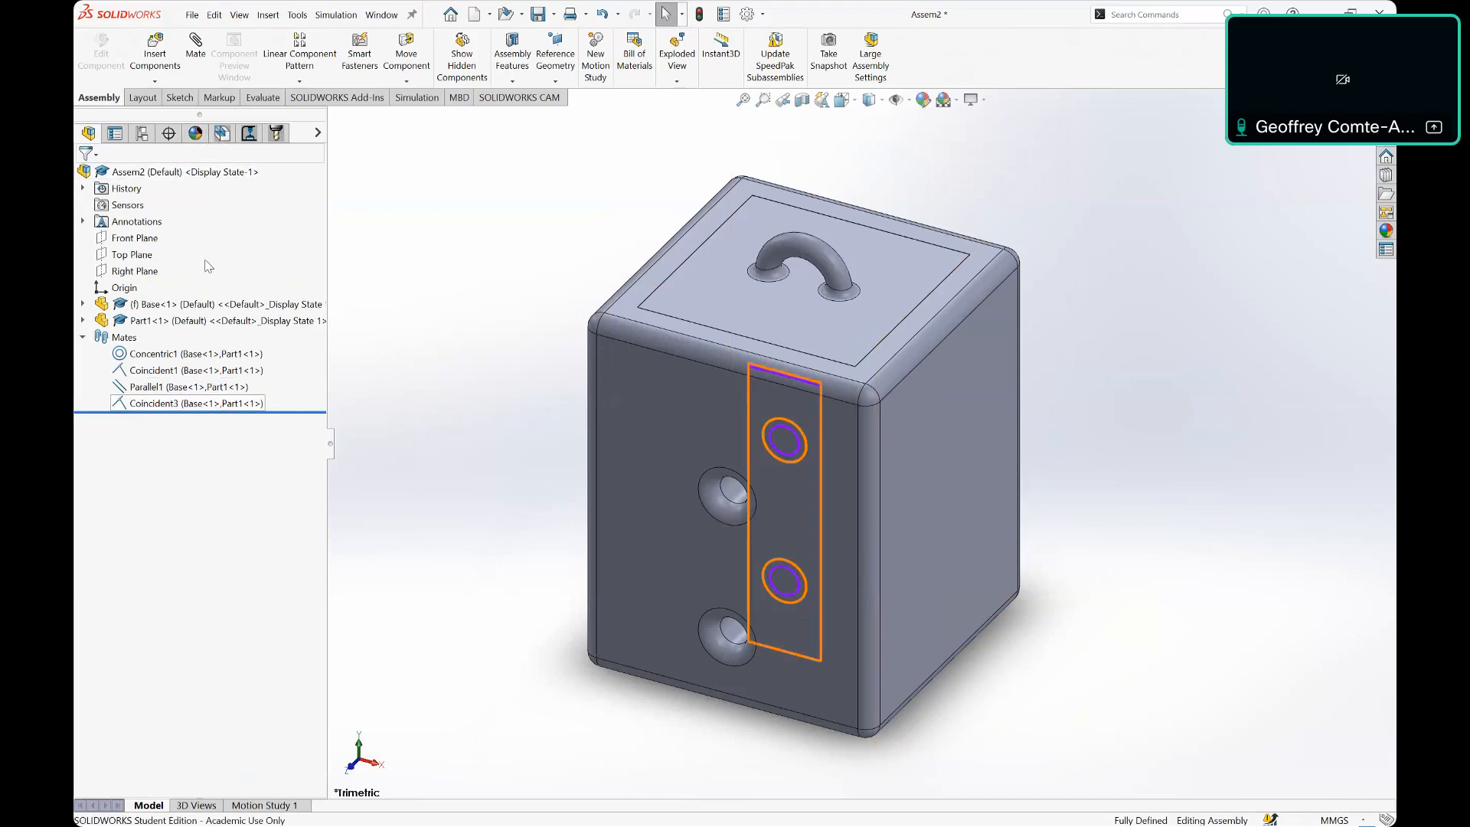
Step: Switch to the Base part and browse the Metal category of the appearance library
click(196, 133)
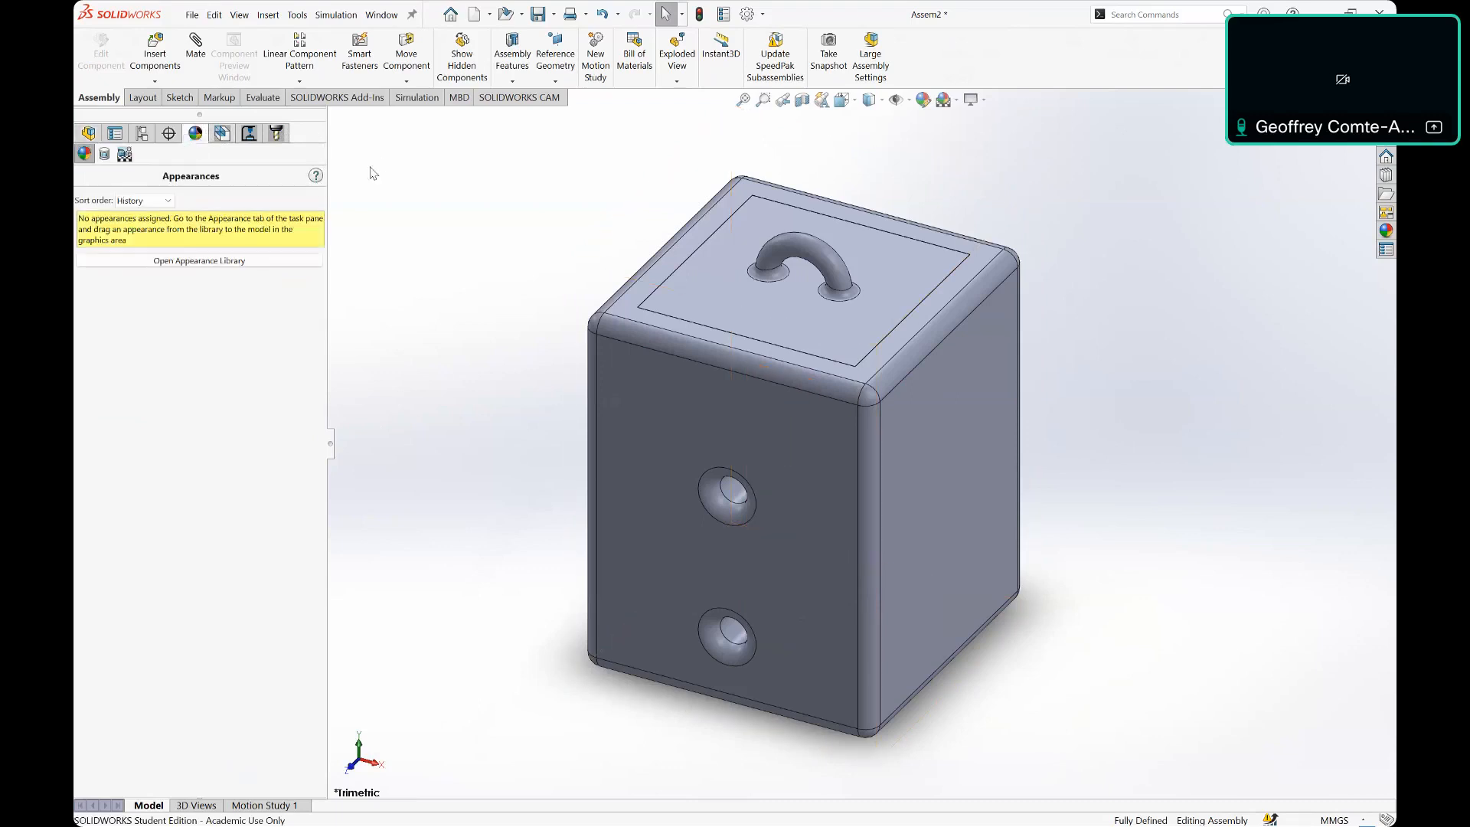
key(ctrl+Tab)
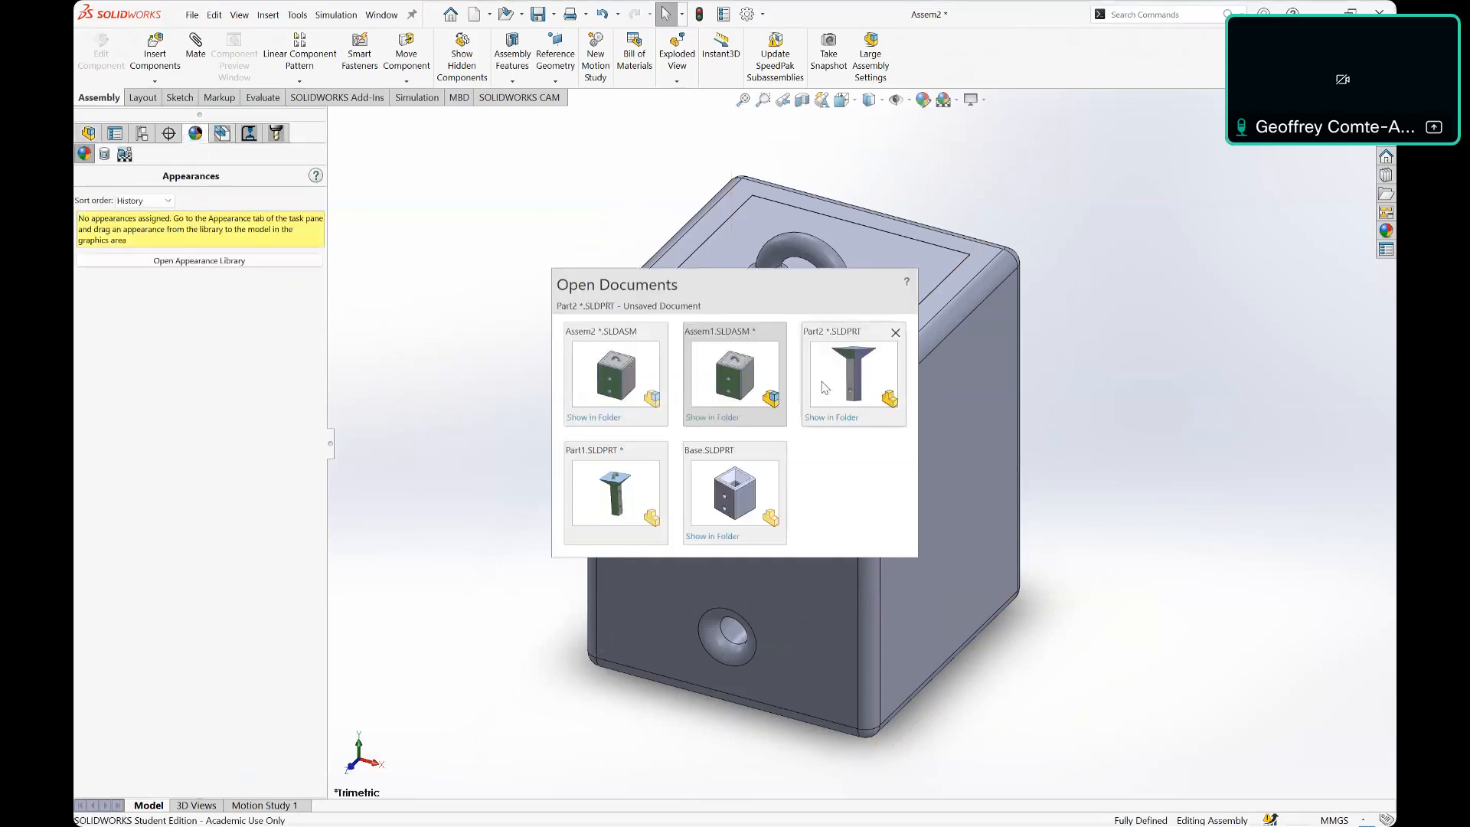
click(758, 467)
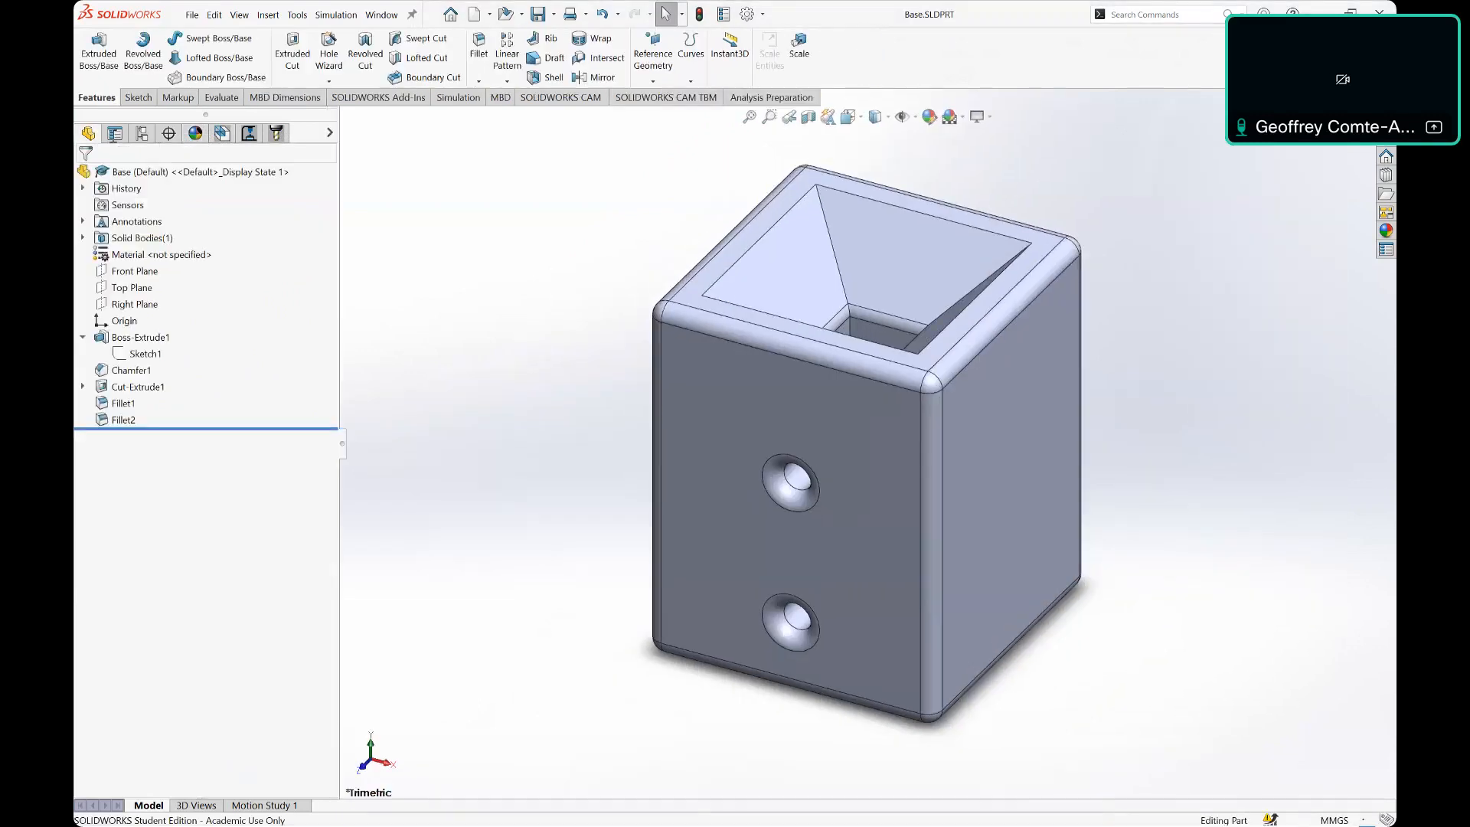
click(195, 133)
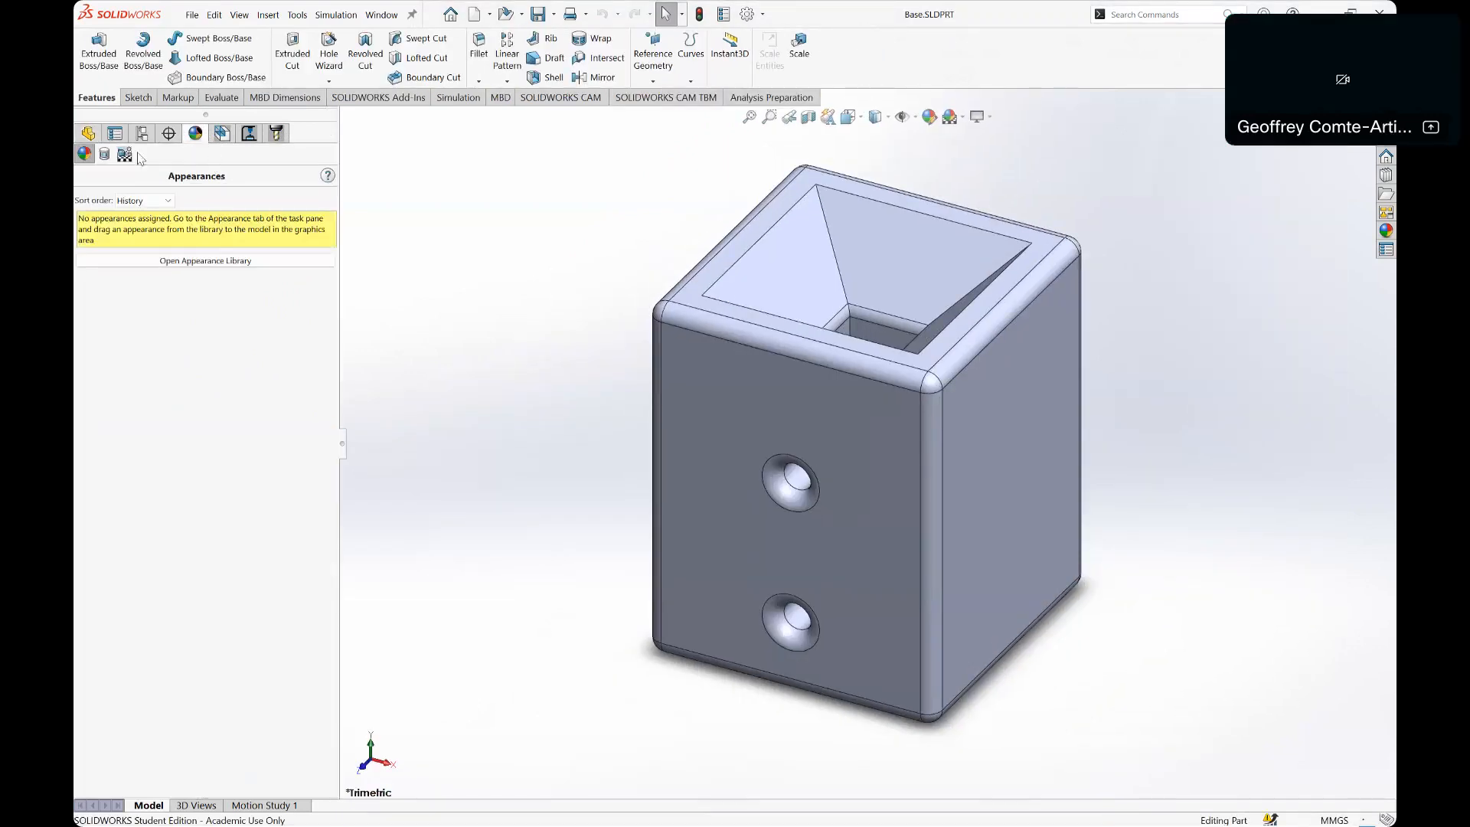
click(1386, 232)
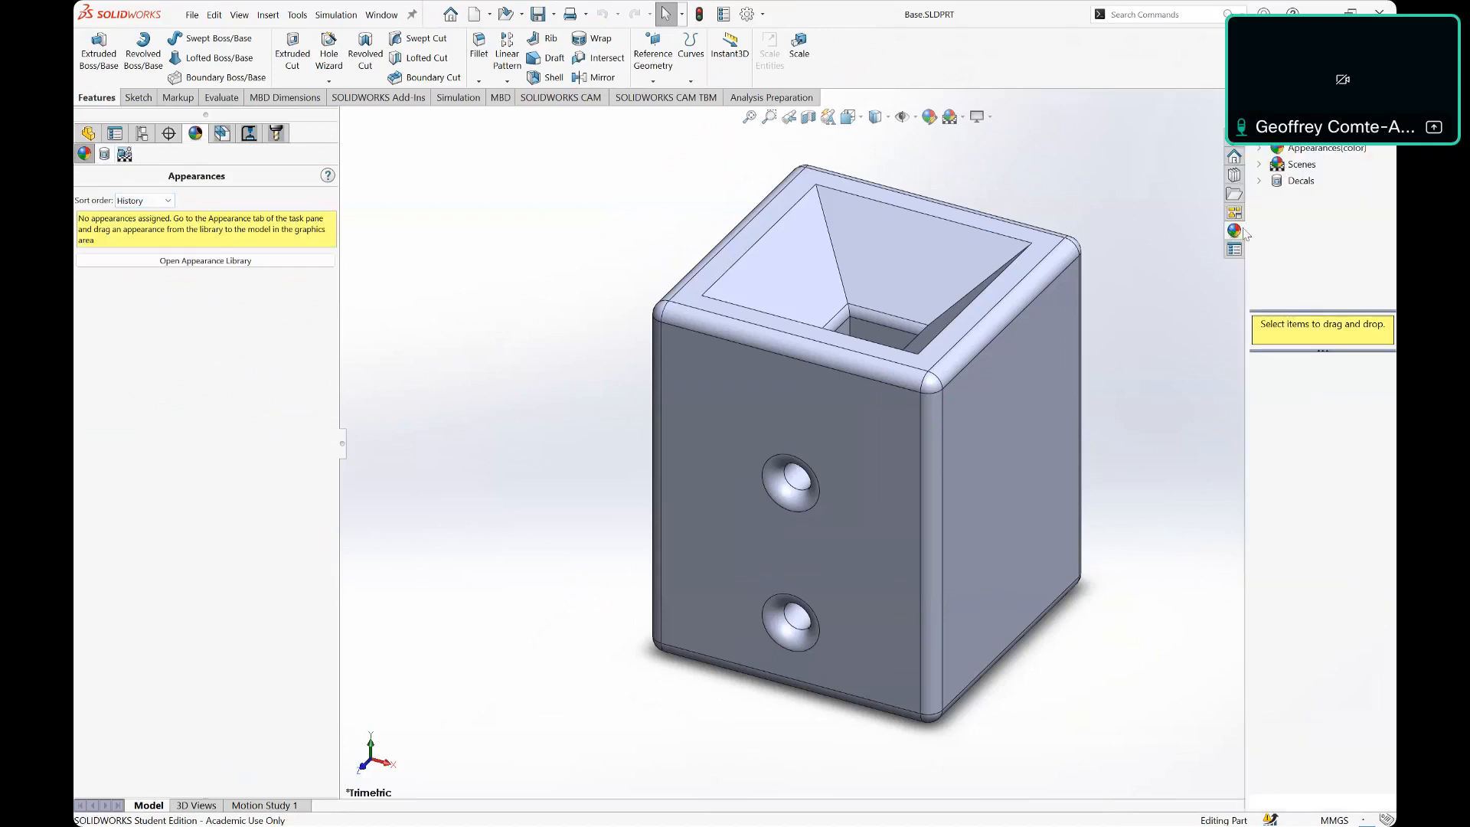
click(1259, 148)
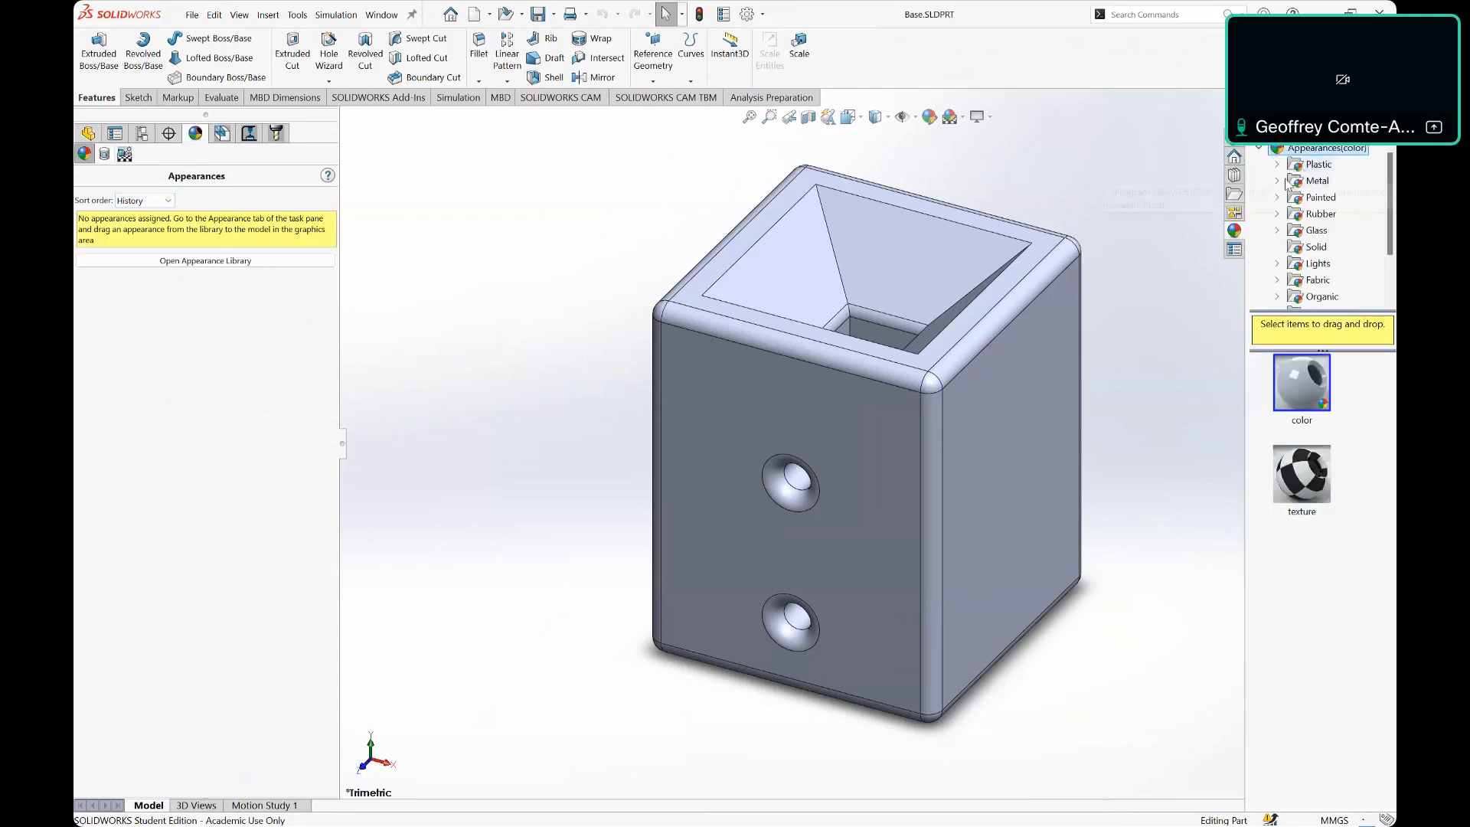
click(1276, 180)
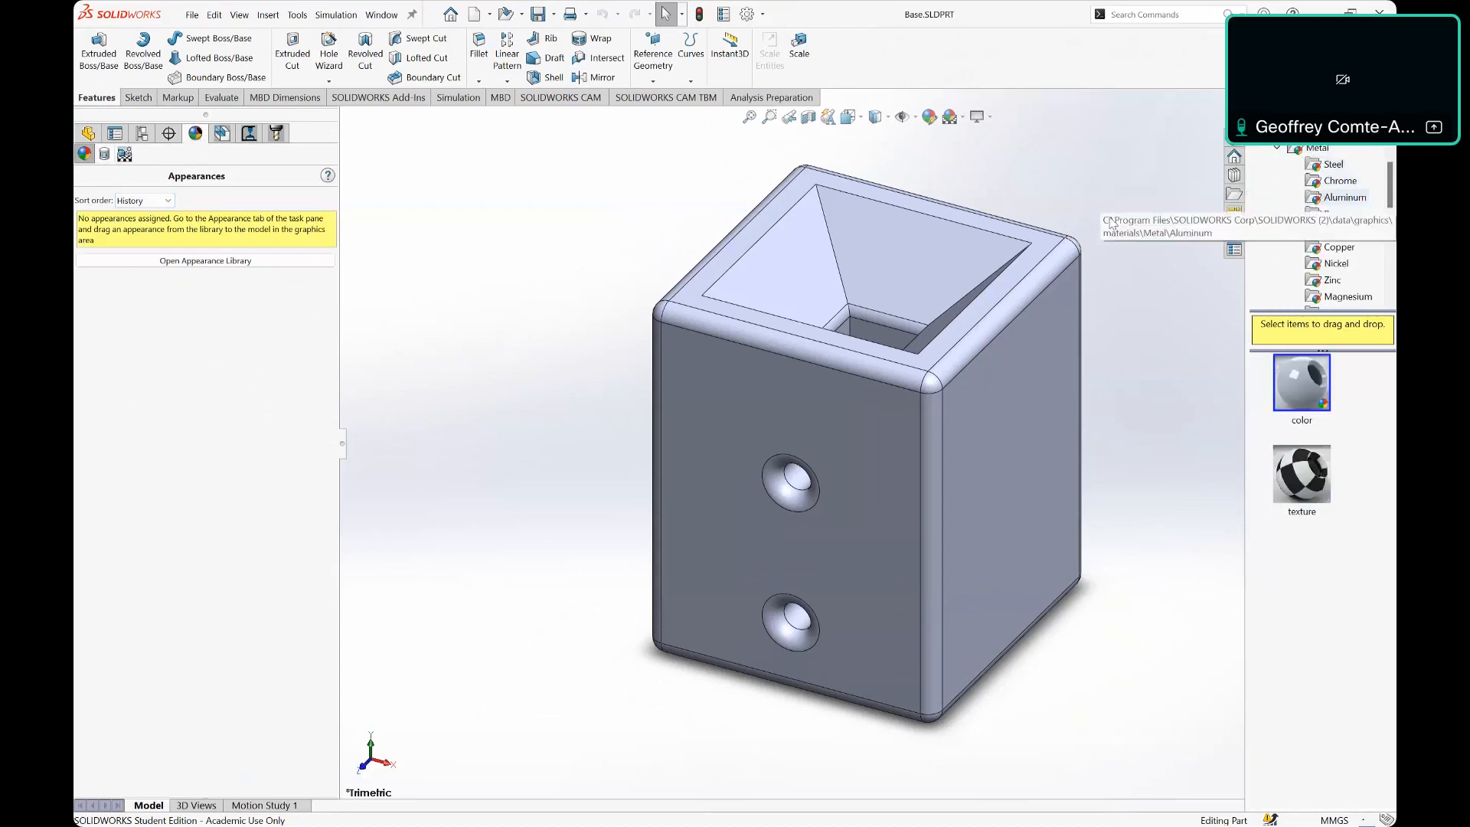
Step: Open the material editor for Base, browse the available material categories, and close it without applying a material
click(90, 135)
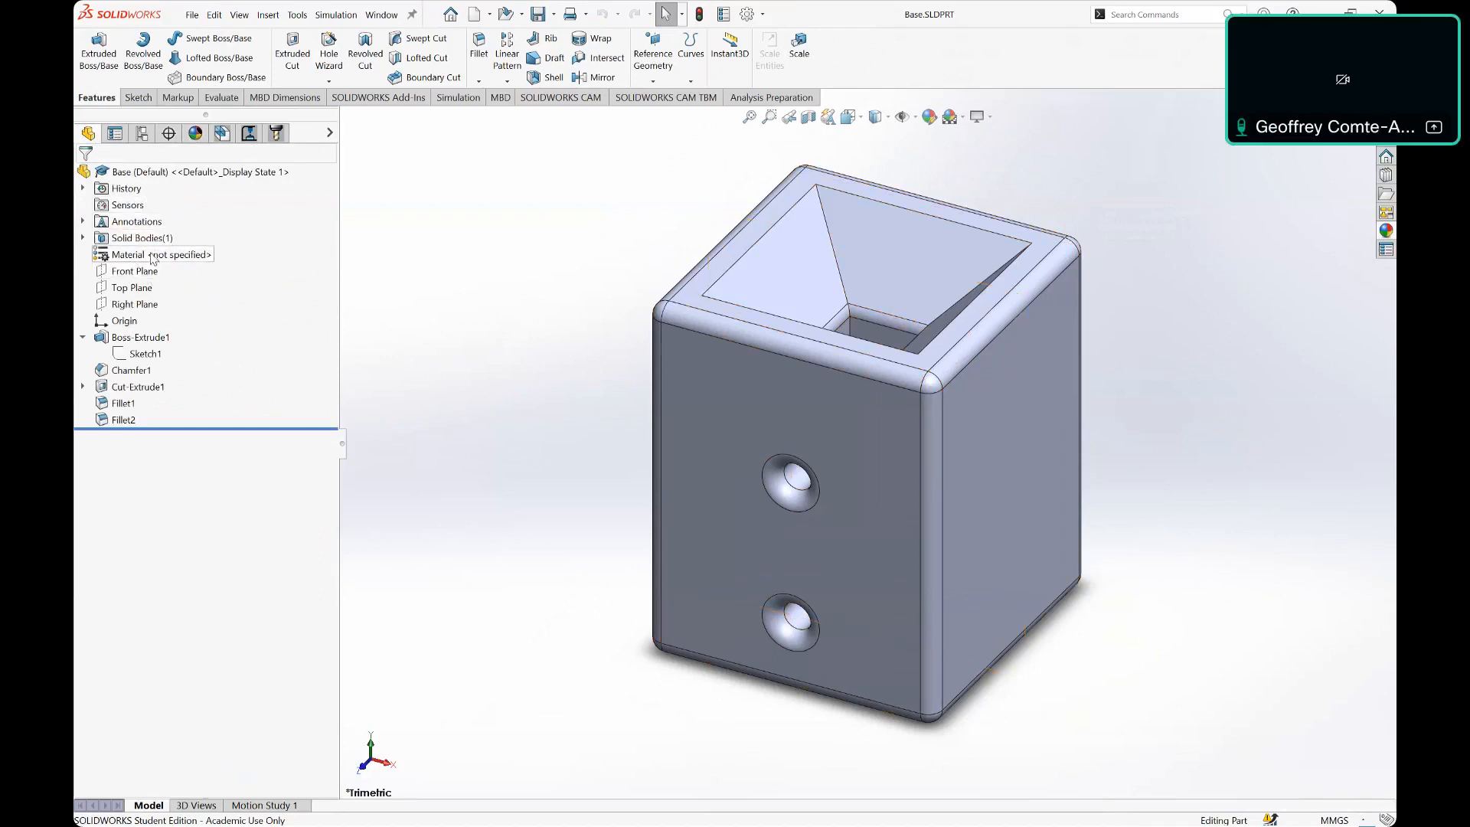
right_click(151, 257)
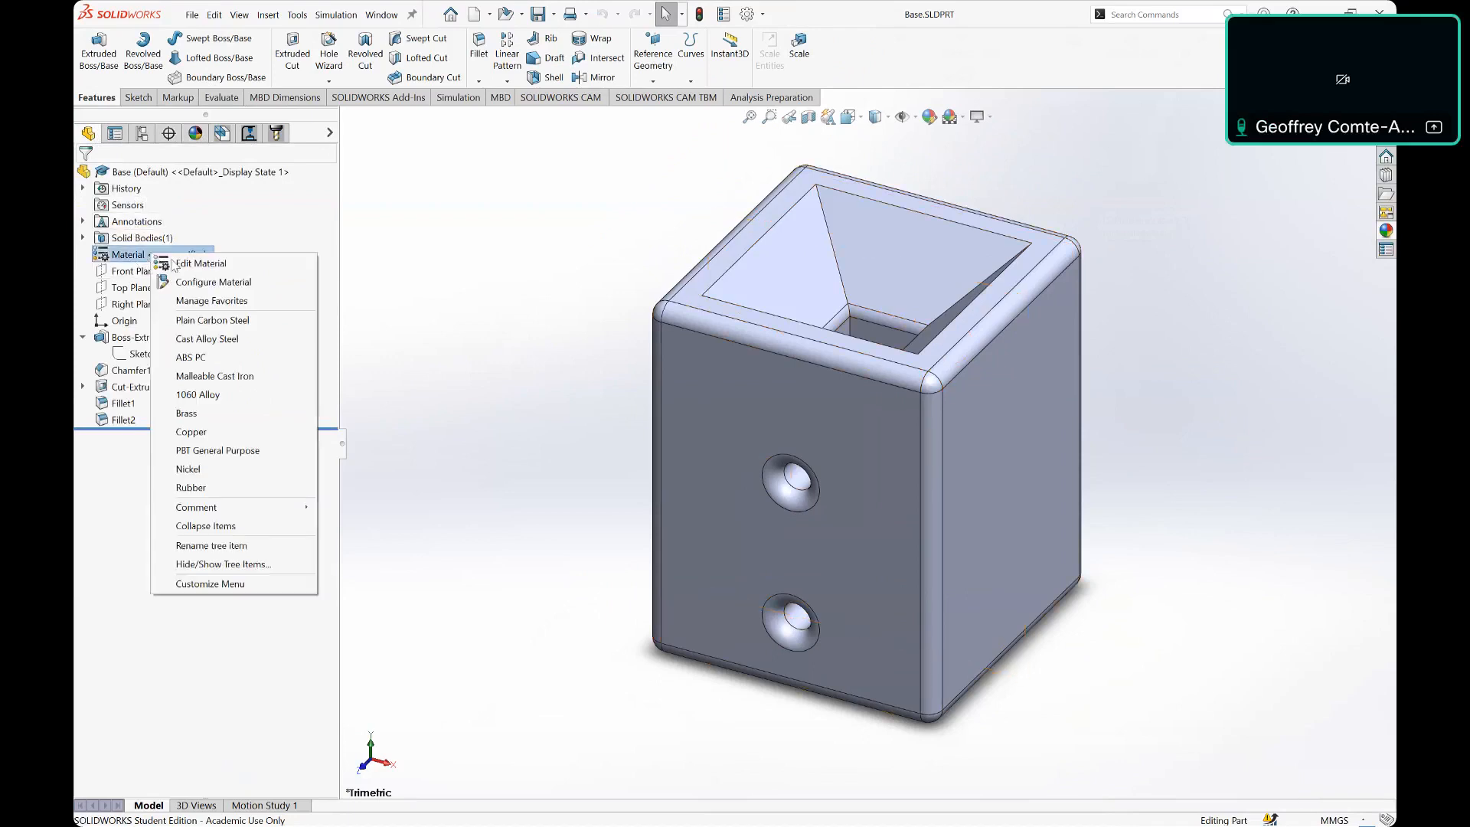
click(181, 265)
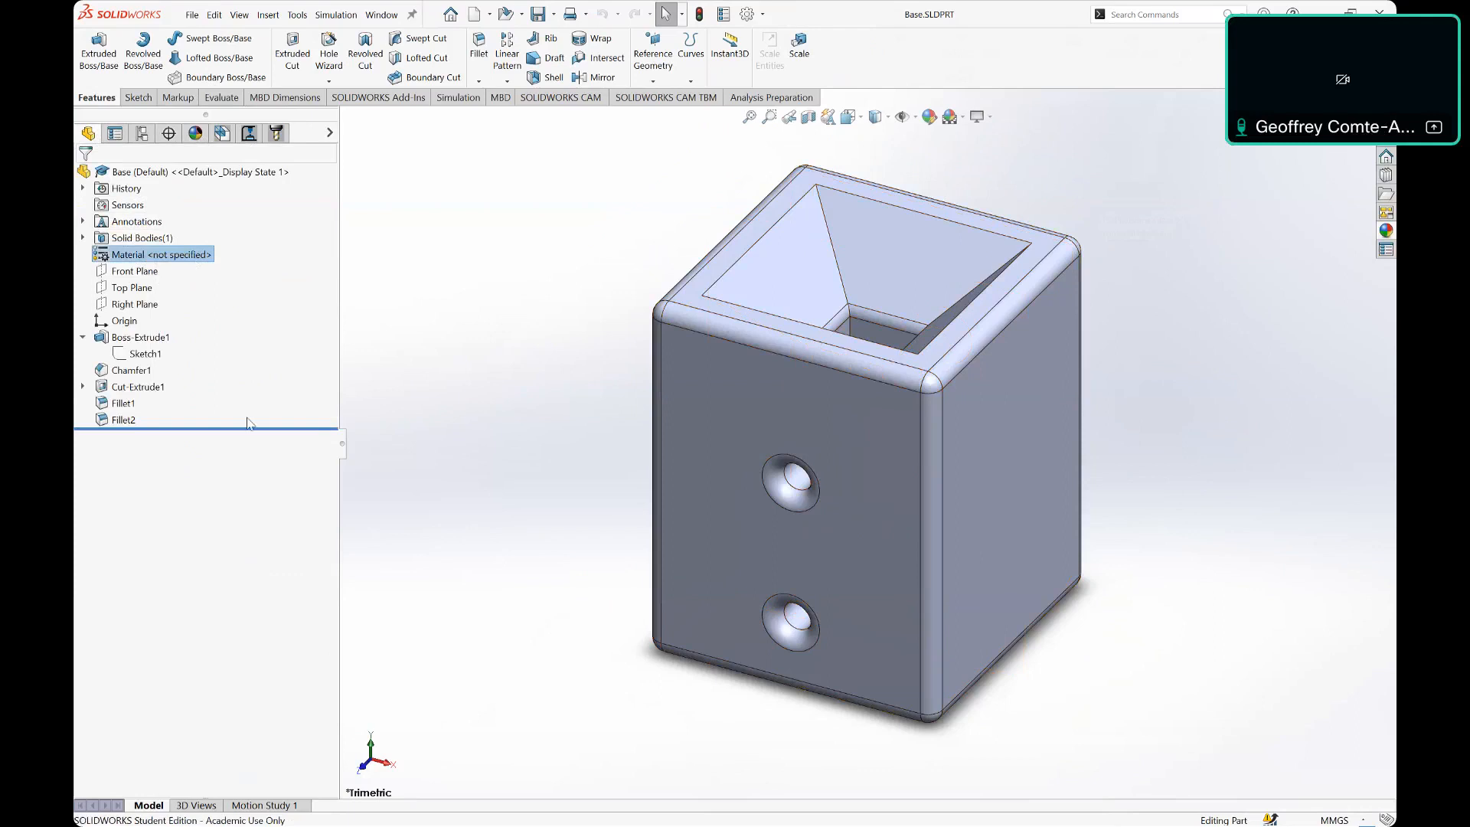
scroll(545, 418, down, 10)
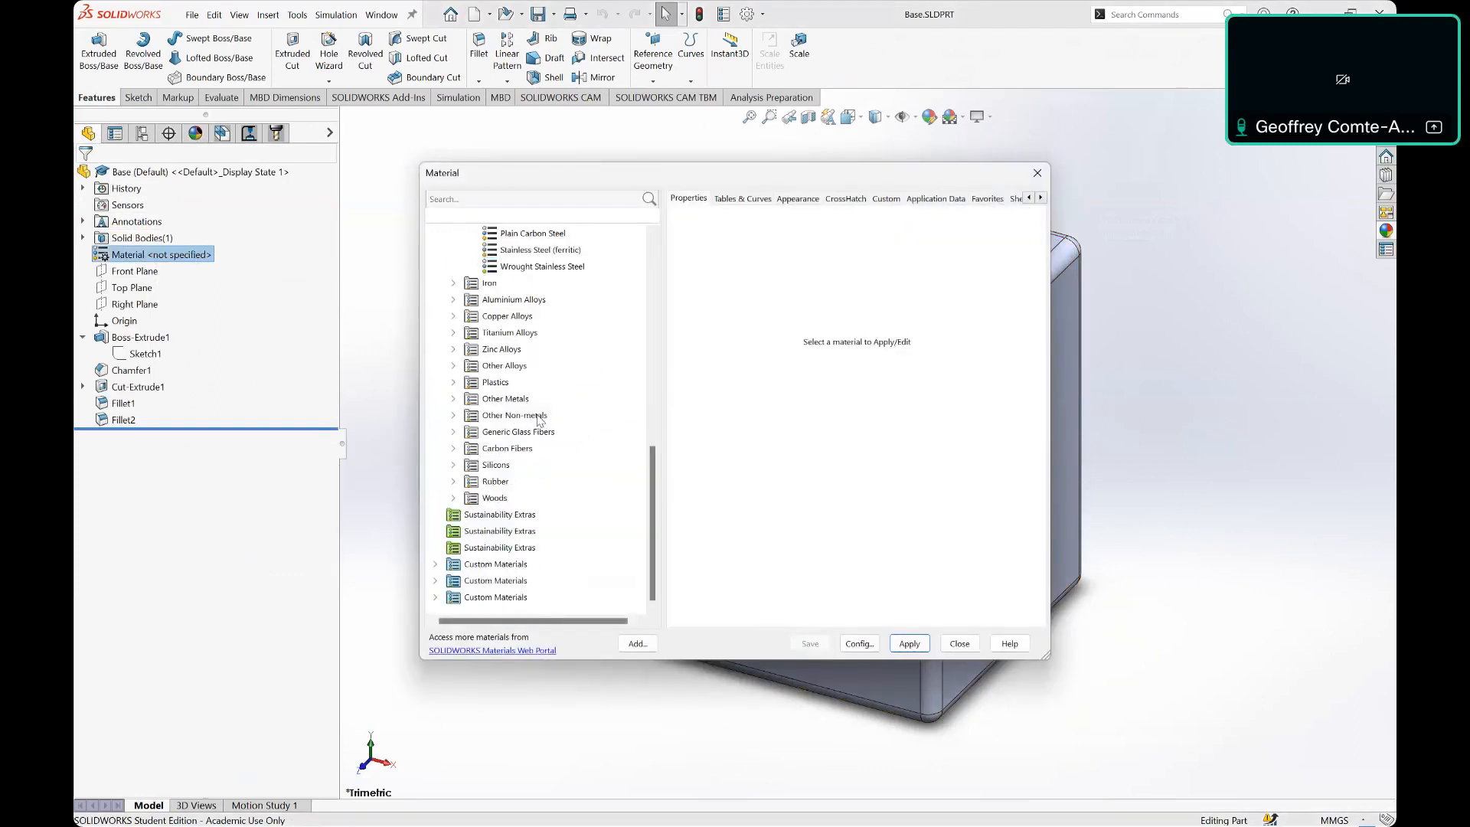
click(1037, 173)
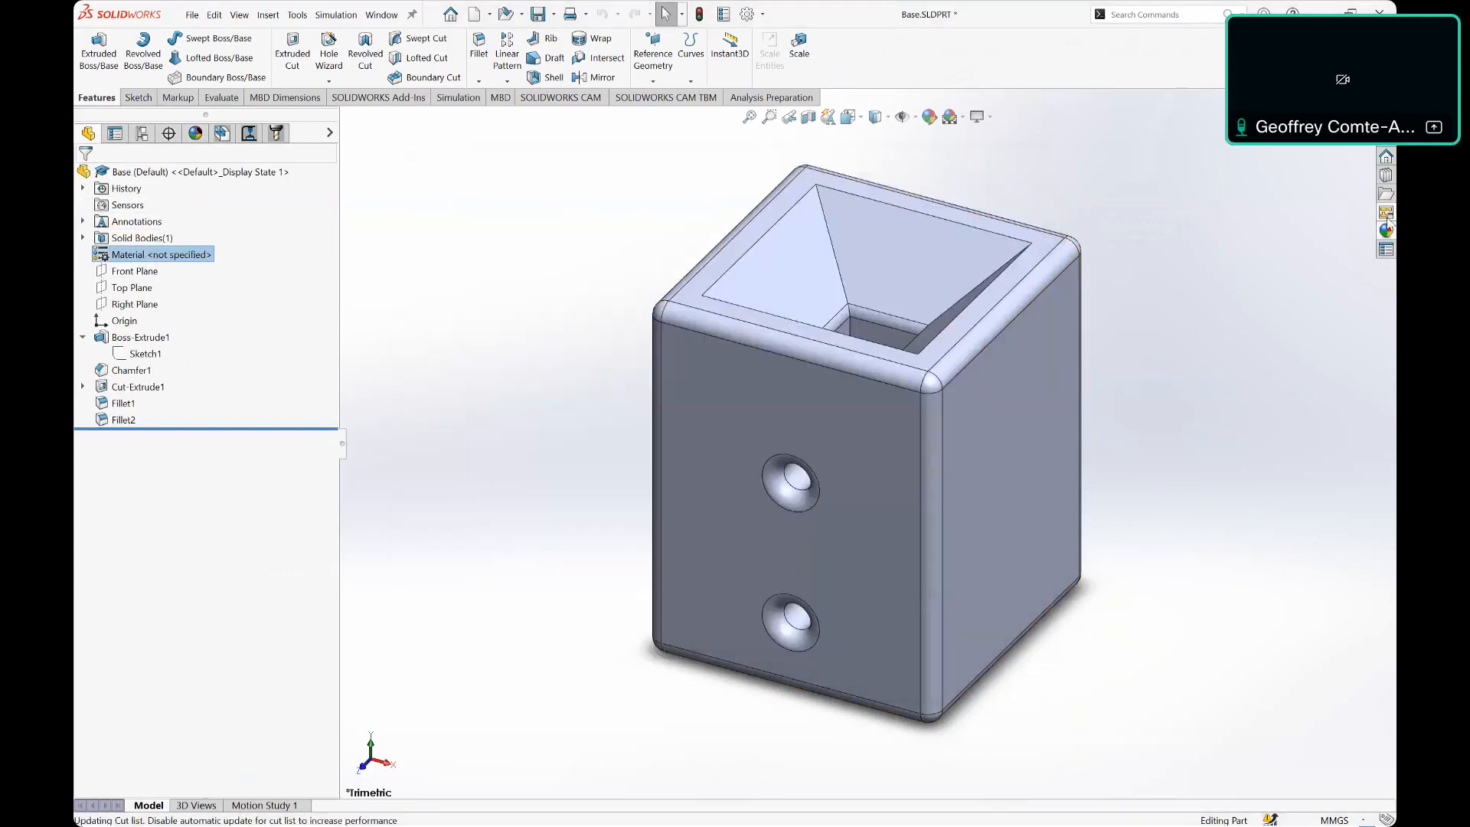
click(1386, 231)
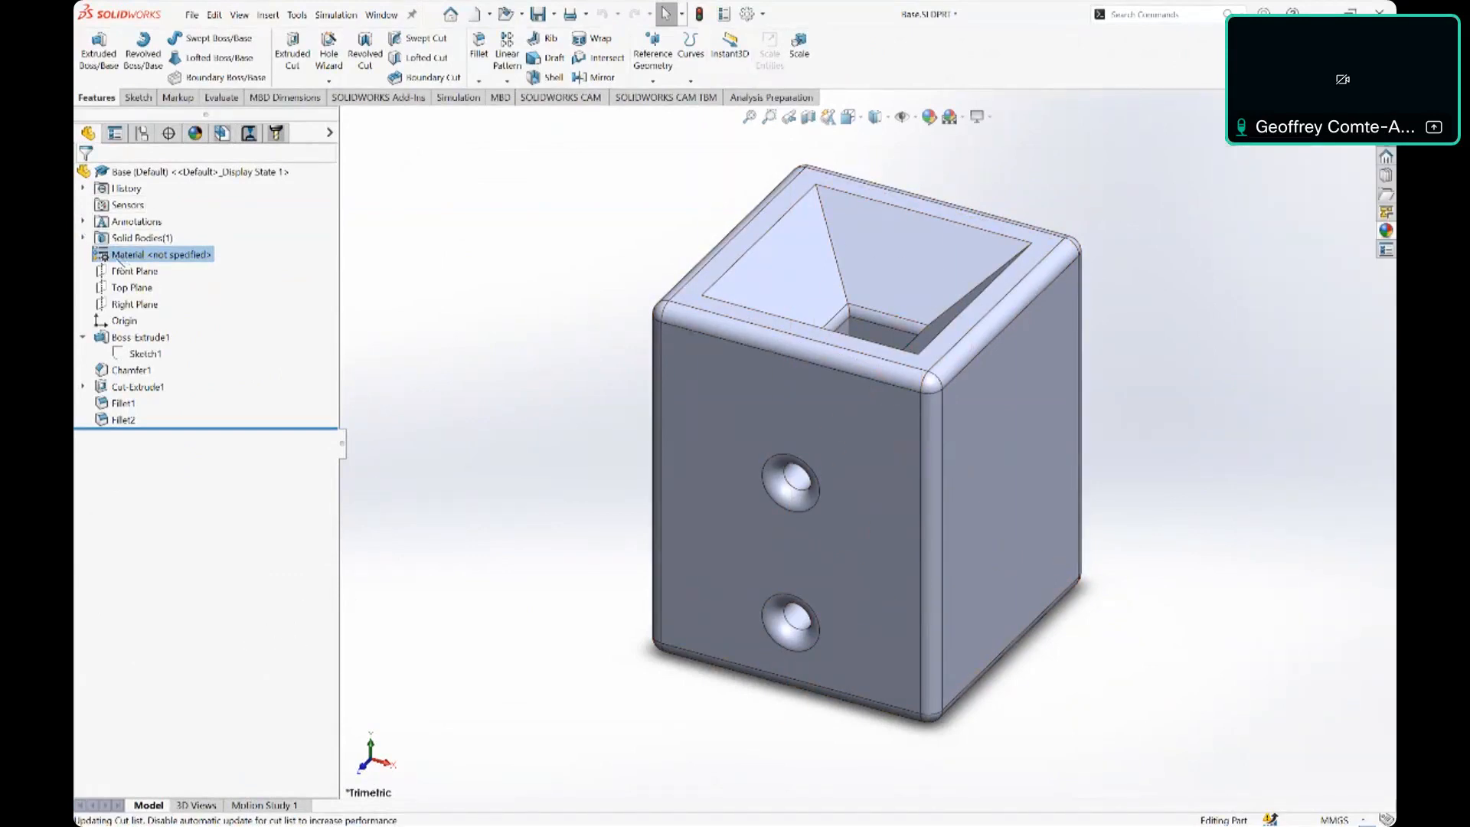
click(116, 136)
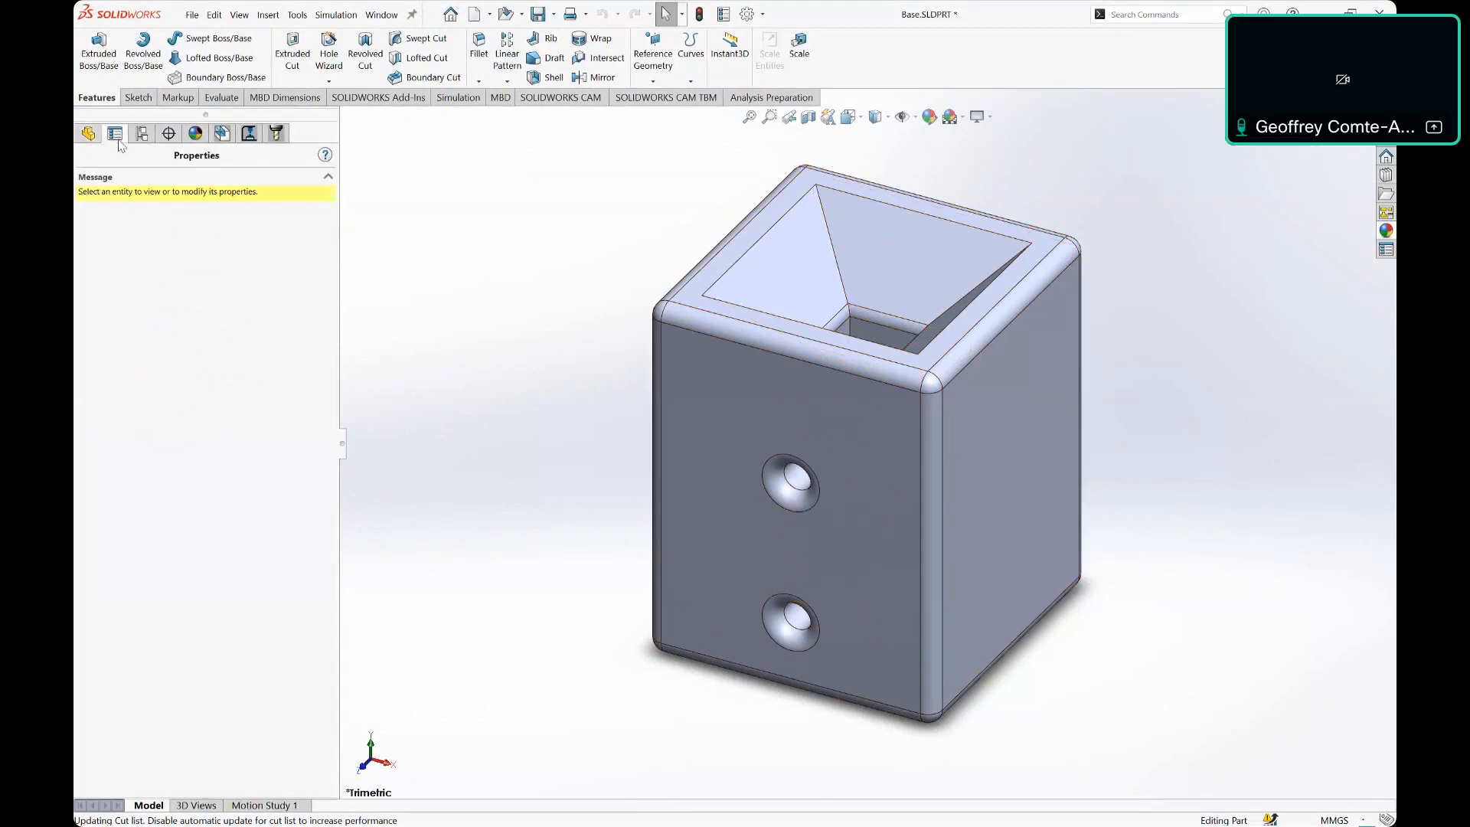
click(89, 135)
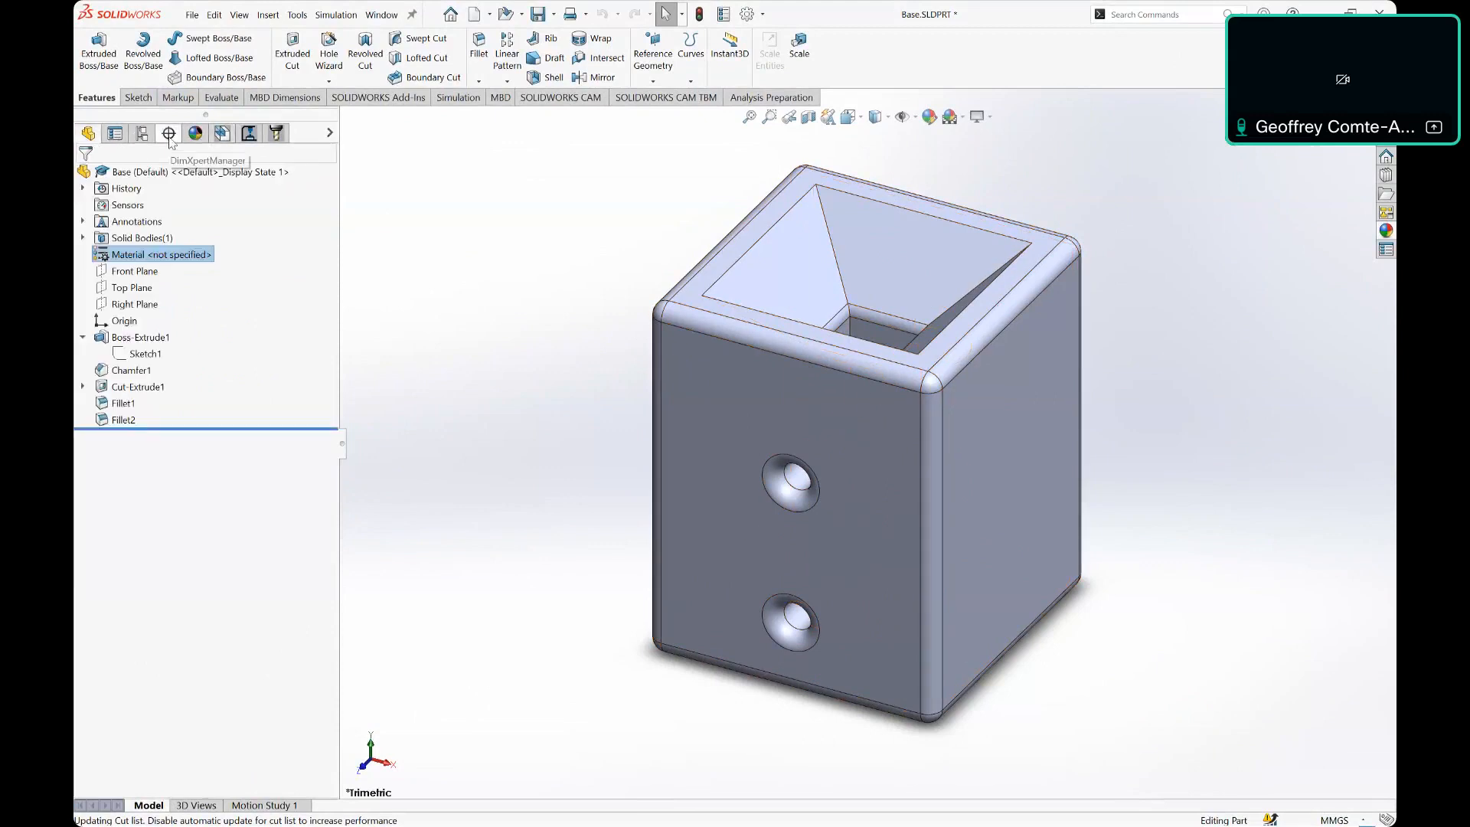
click(169, 135)
click(143, 137)
click(116, 136)
click(90, 136)
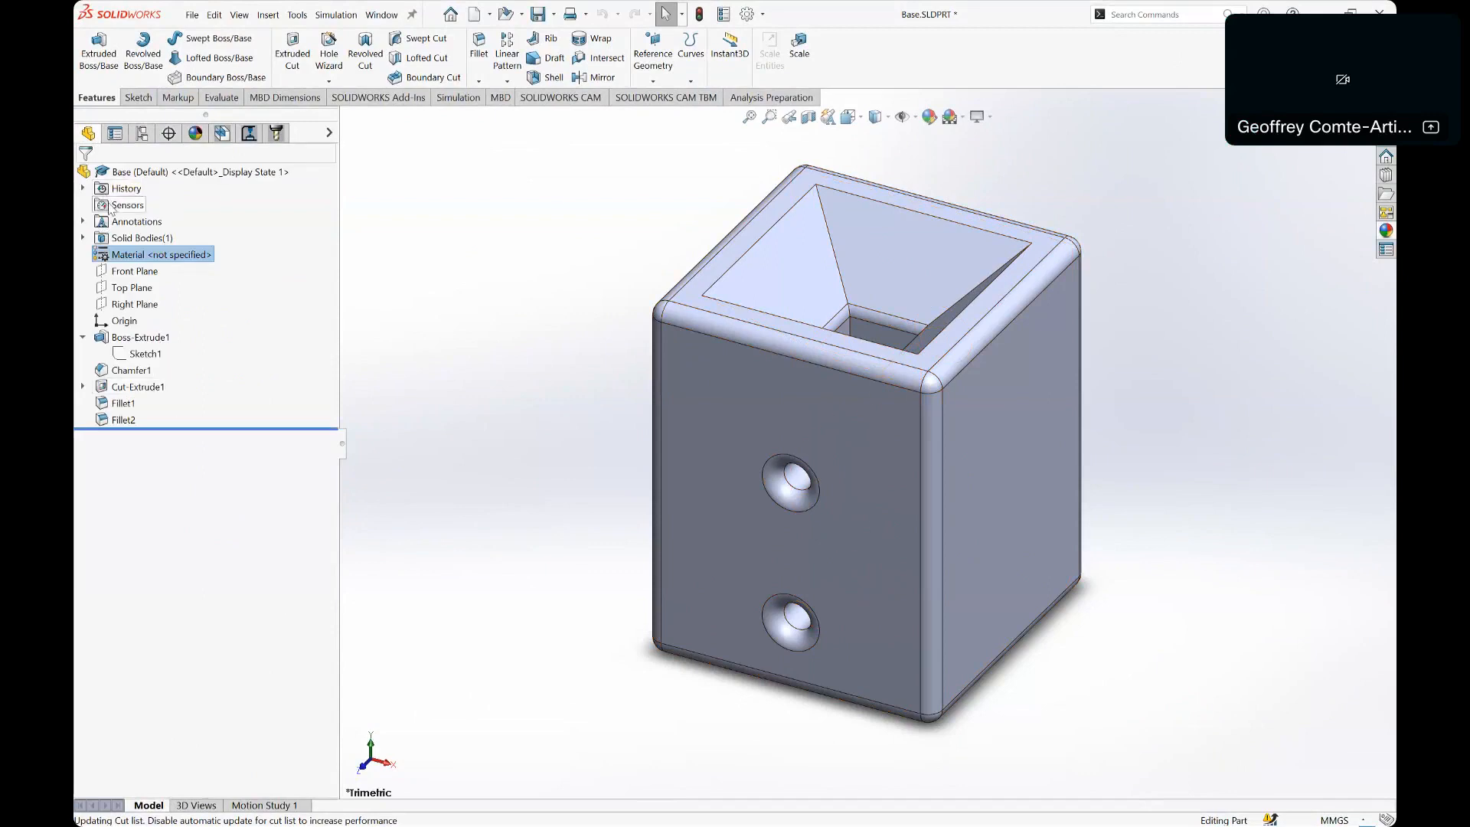
Step: Expand Base's Solid Bodies folder, look through the options for the Fillet2 body, and dismiss them without choosing one
click(111, 205)
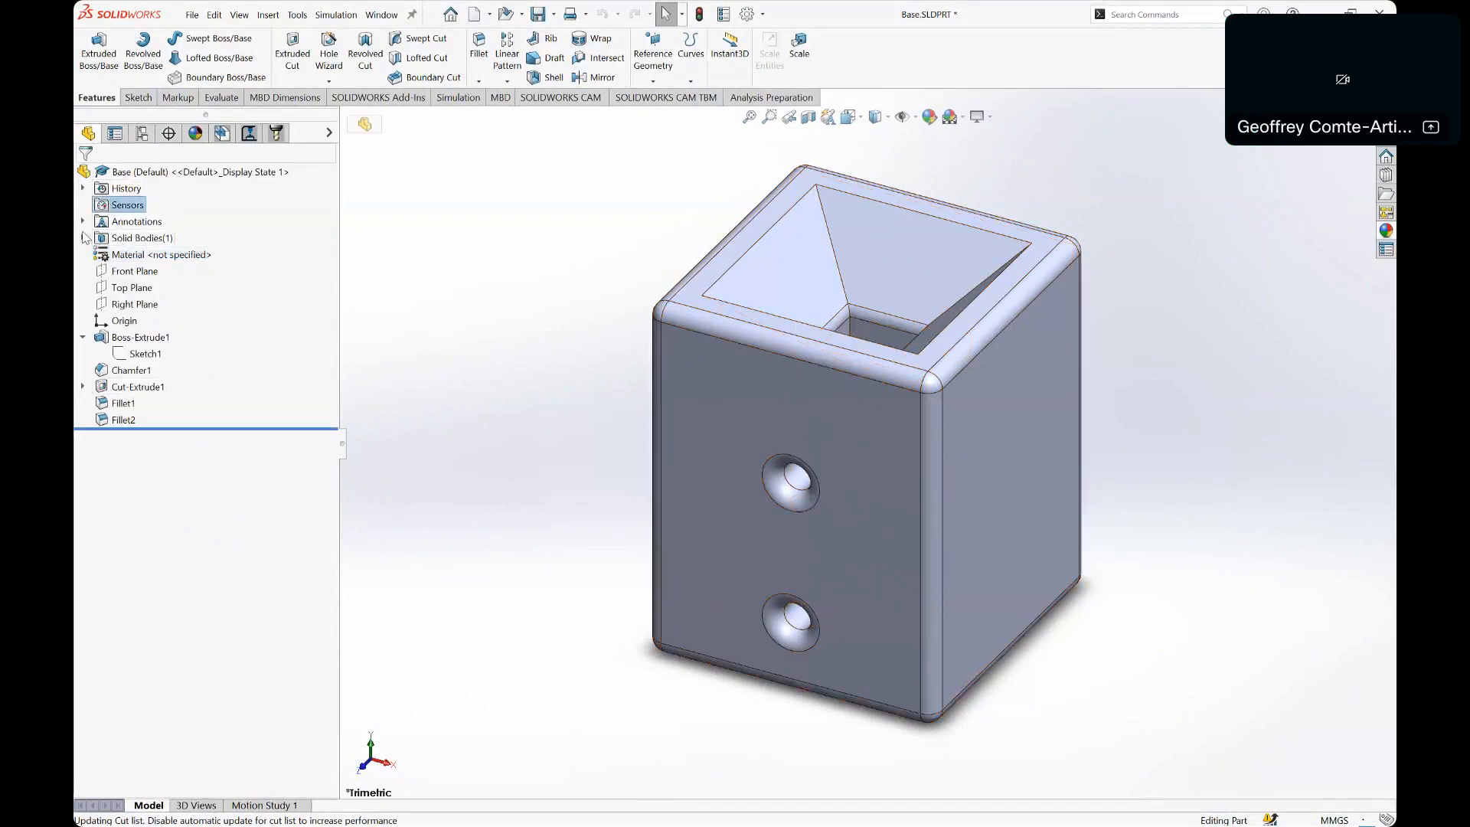
double_click(115, 239)
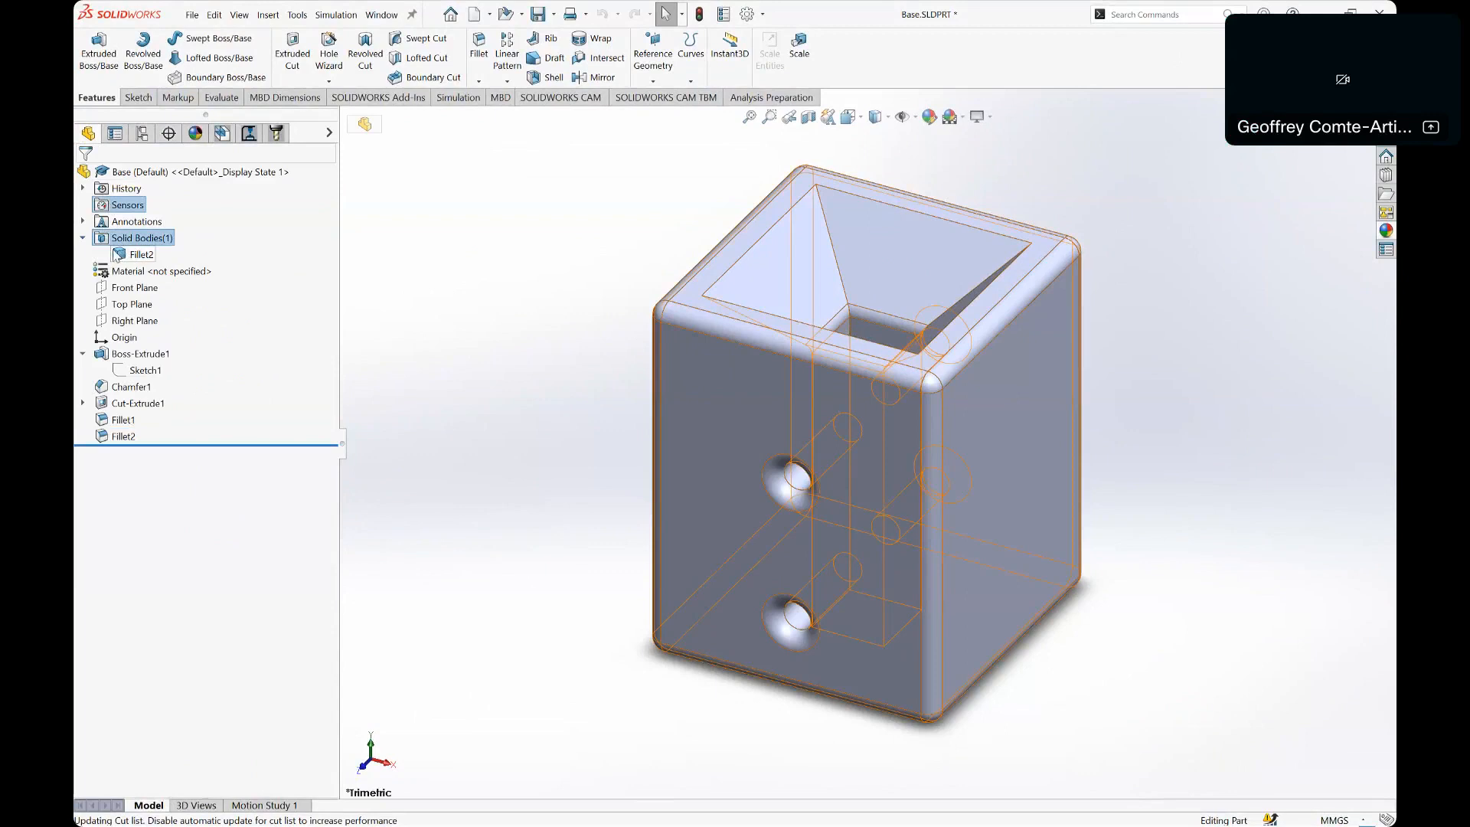
click(127, 258)
right_click(127, 257)
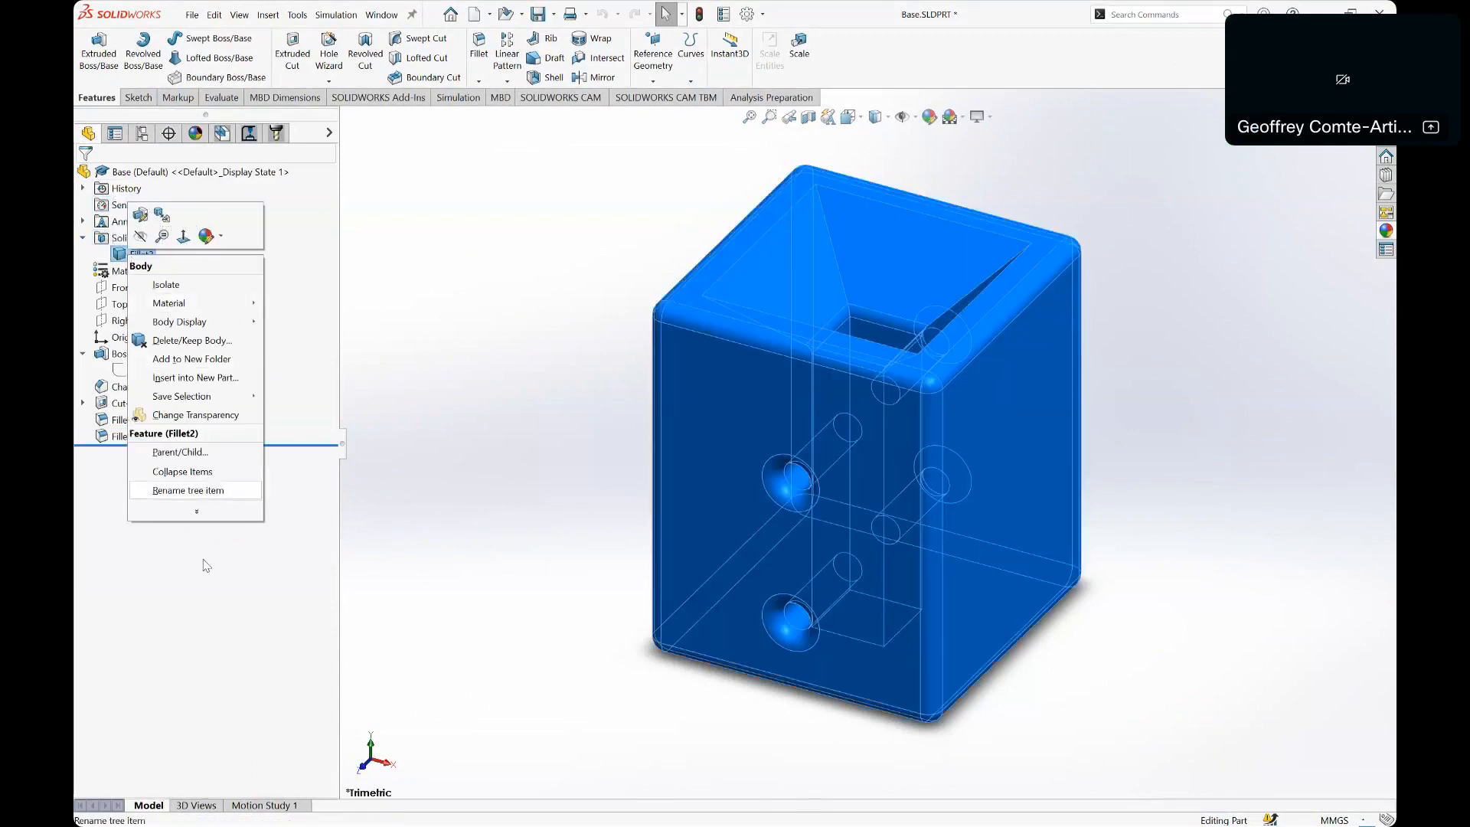
click(222, 624)
click(502, 461)
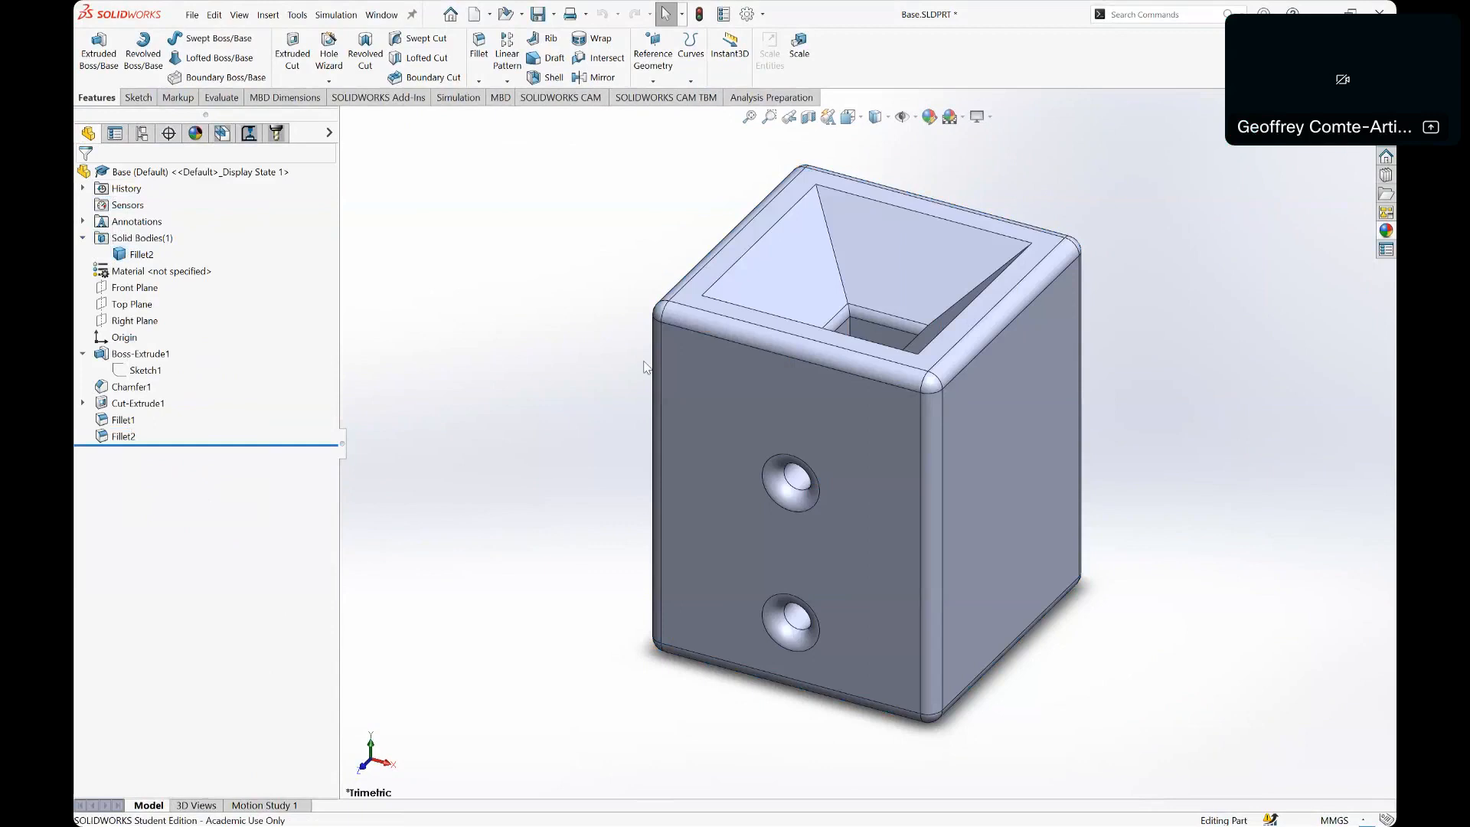
ctrl+middle_drag(1056, 196, 975, 200)
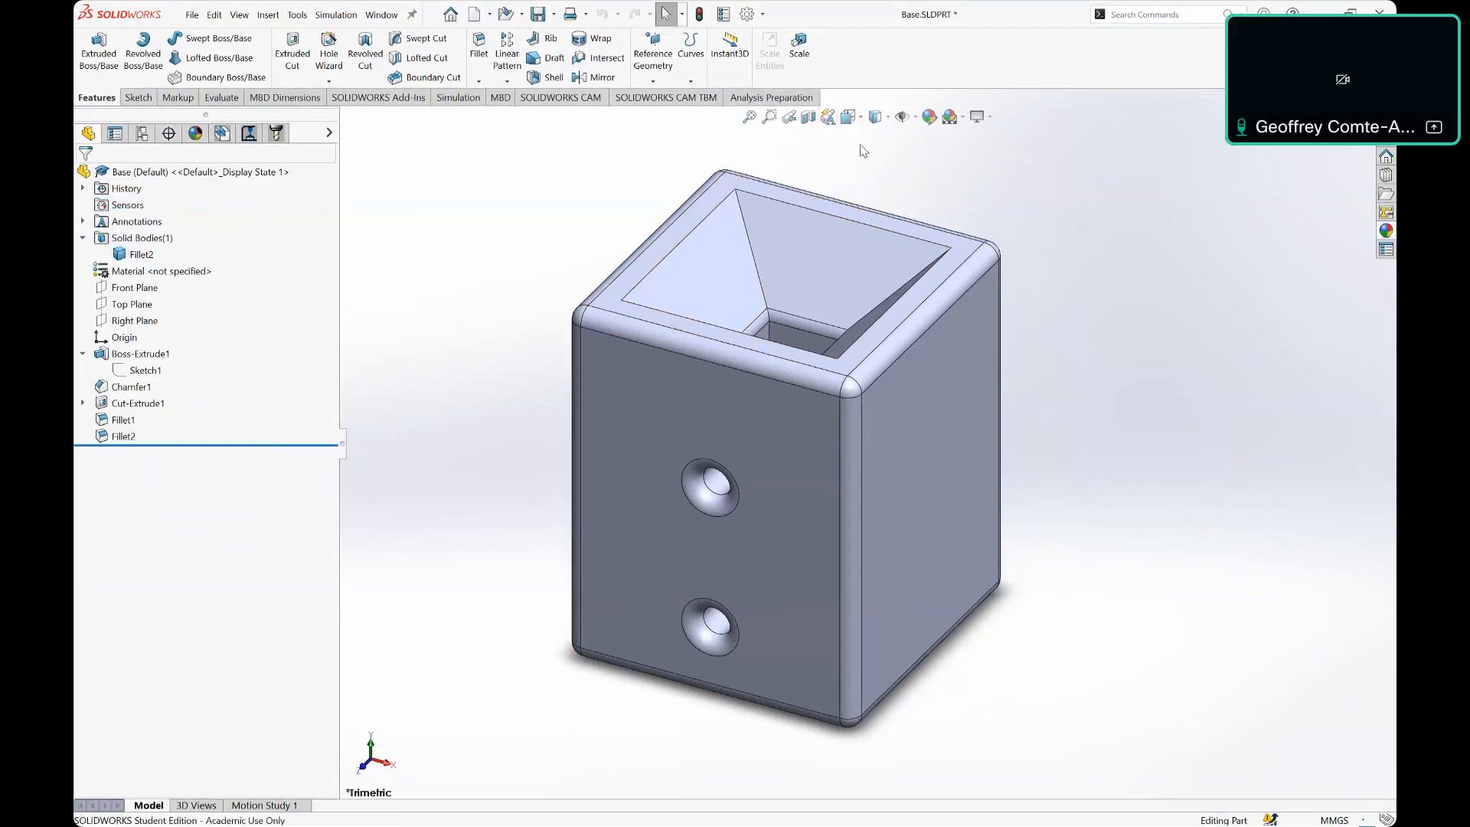
drag(516, 169, 1140, 790)
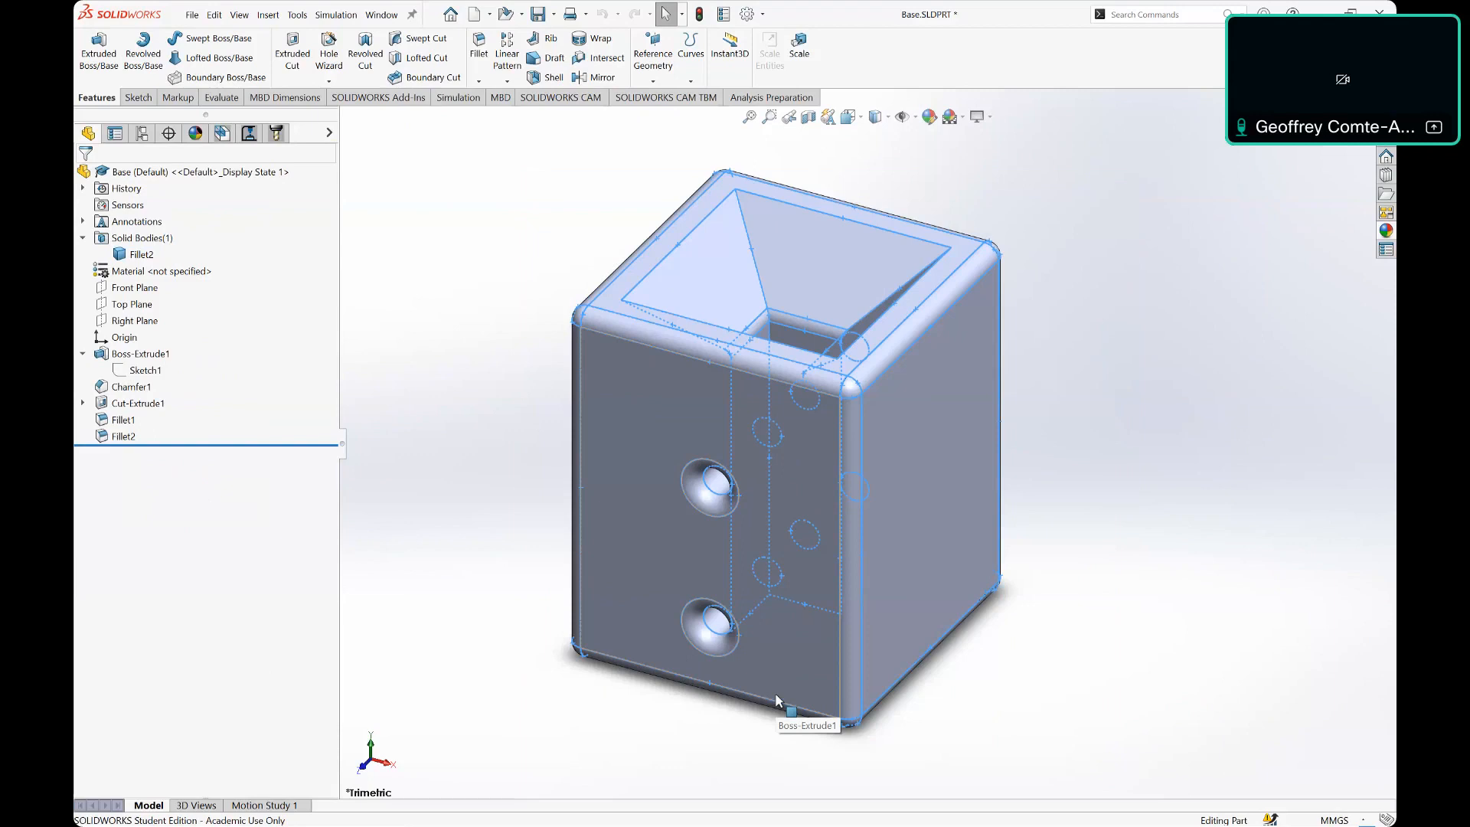
click(1348, 262)
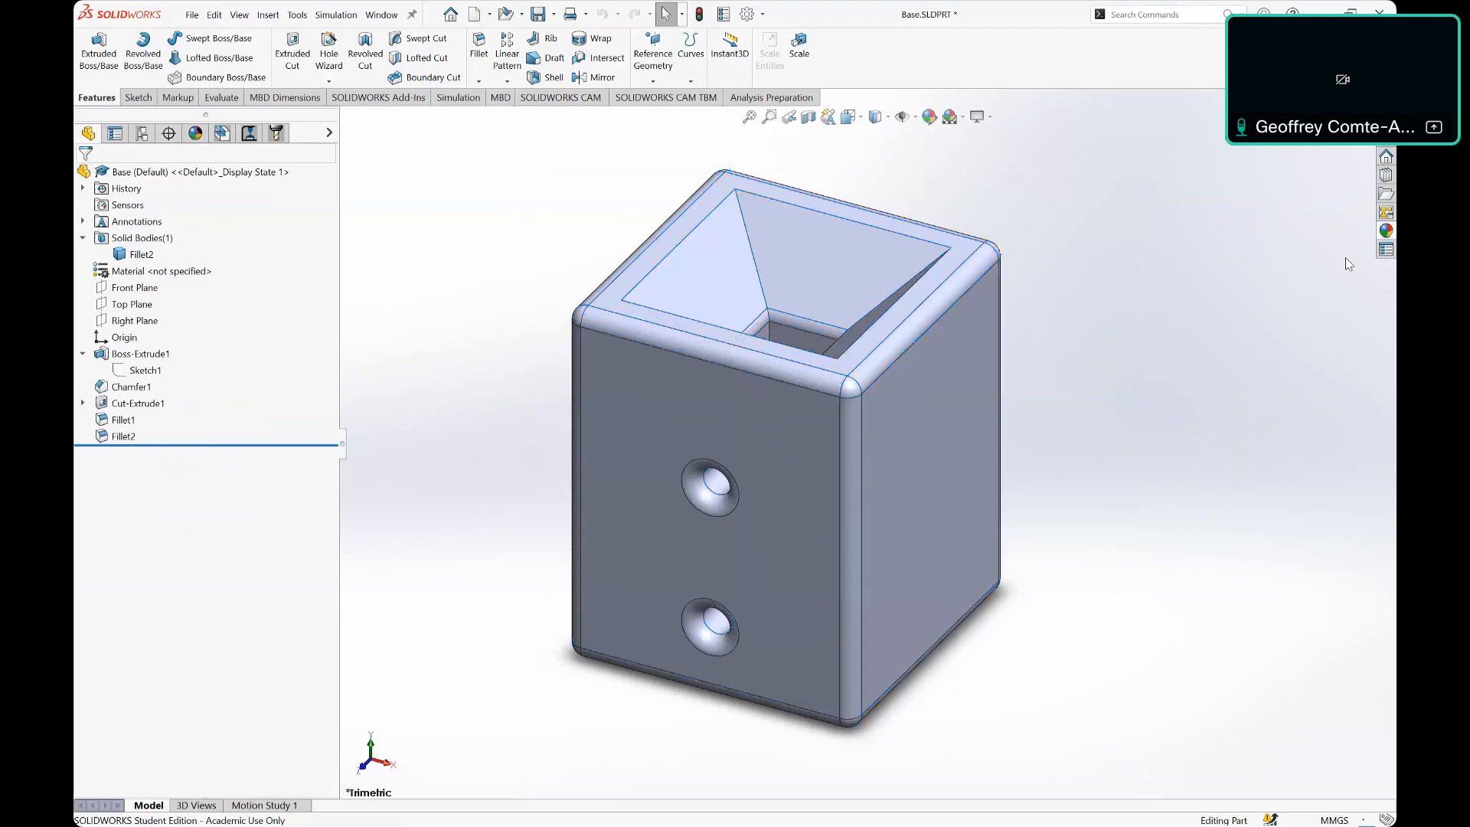
Step: Apply the yellow high gloss plastic appearance from the Plastic High Gloss category to the Base part
click(1385, 231)
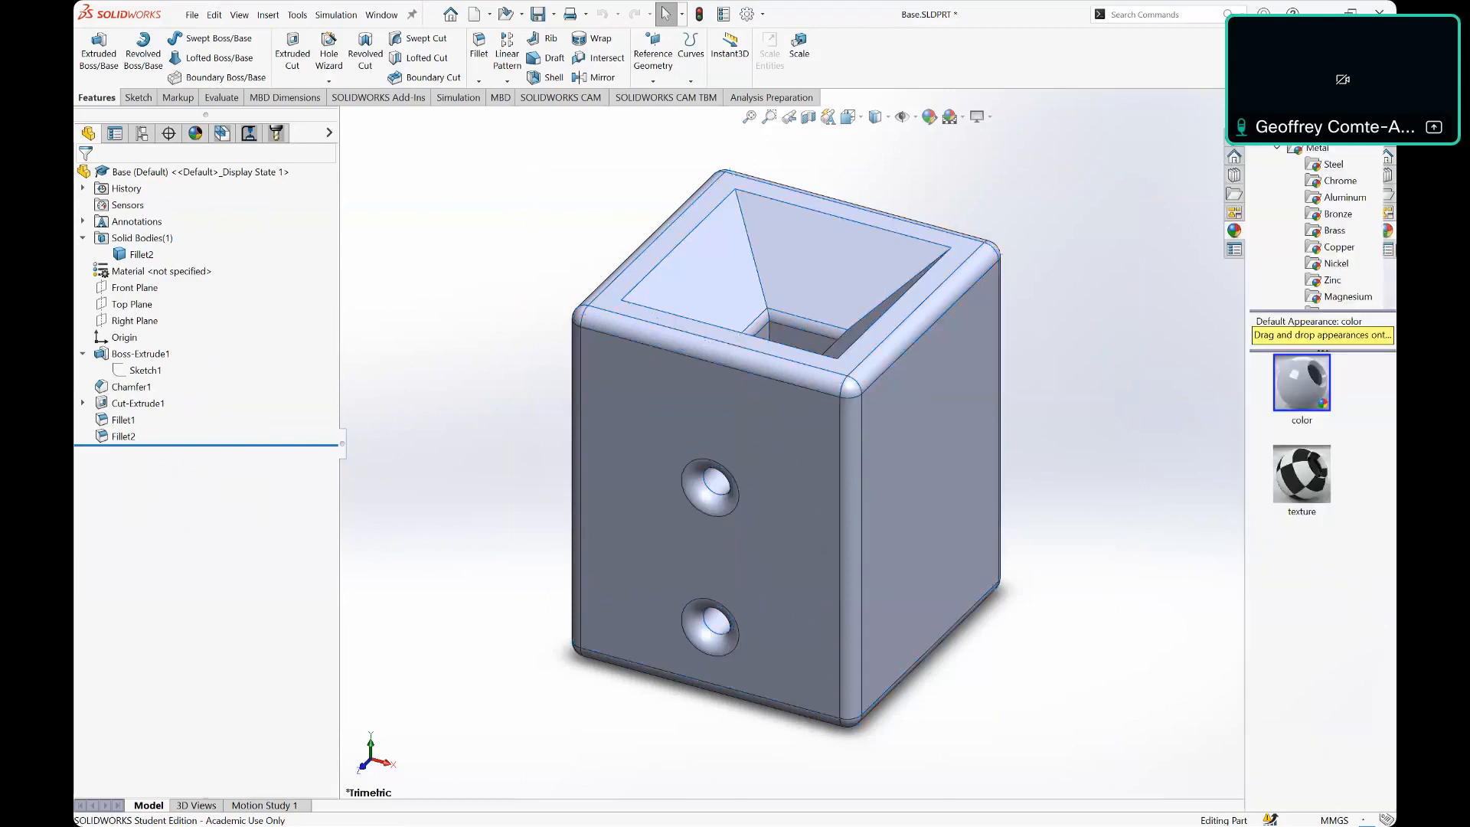
click(1308, 384)
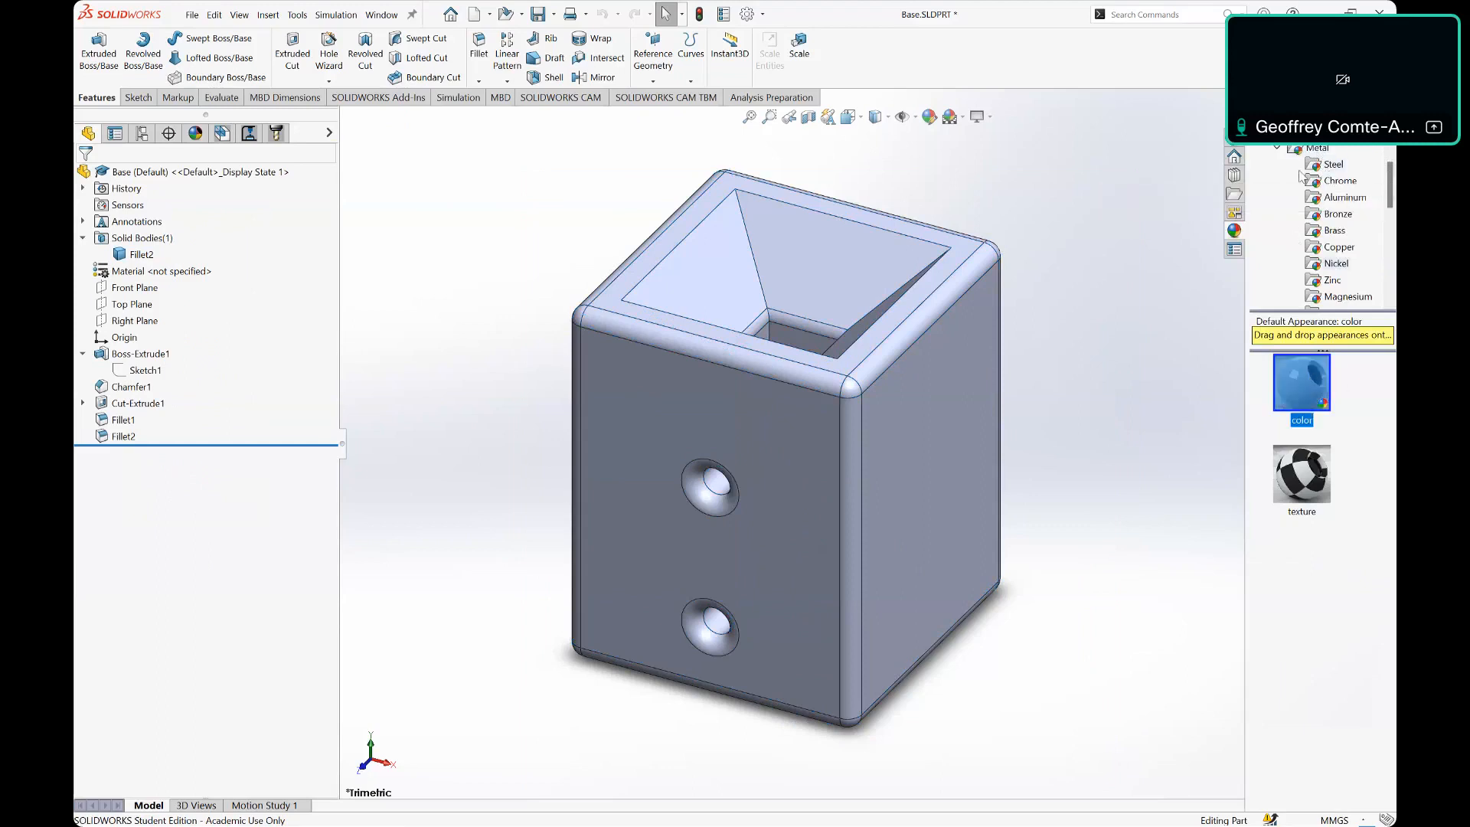
scroll(1317, 190, up, 5)
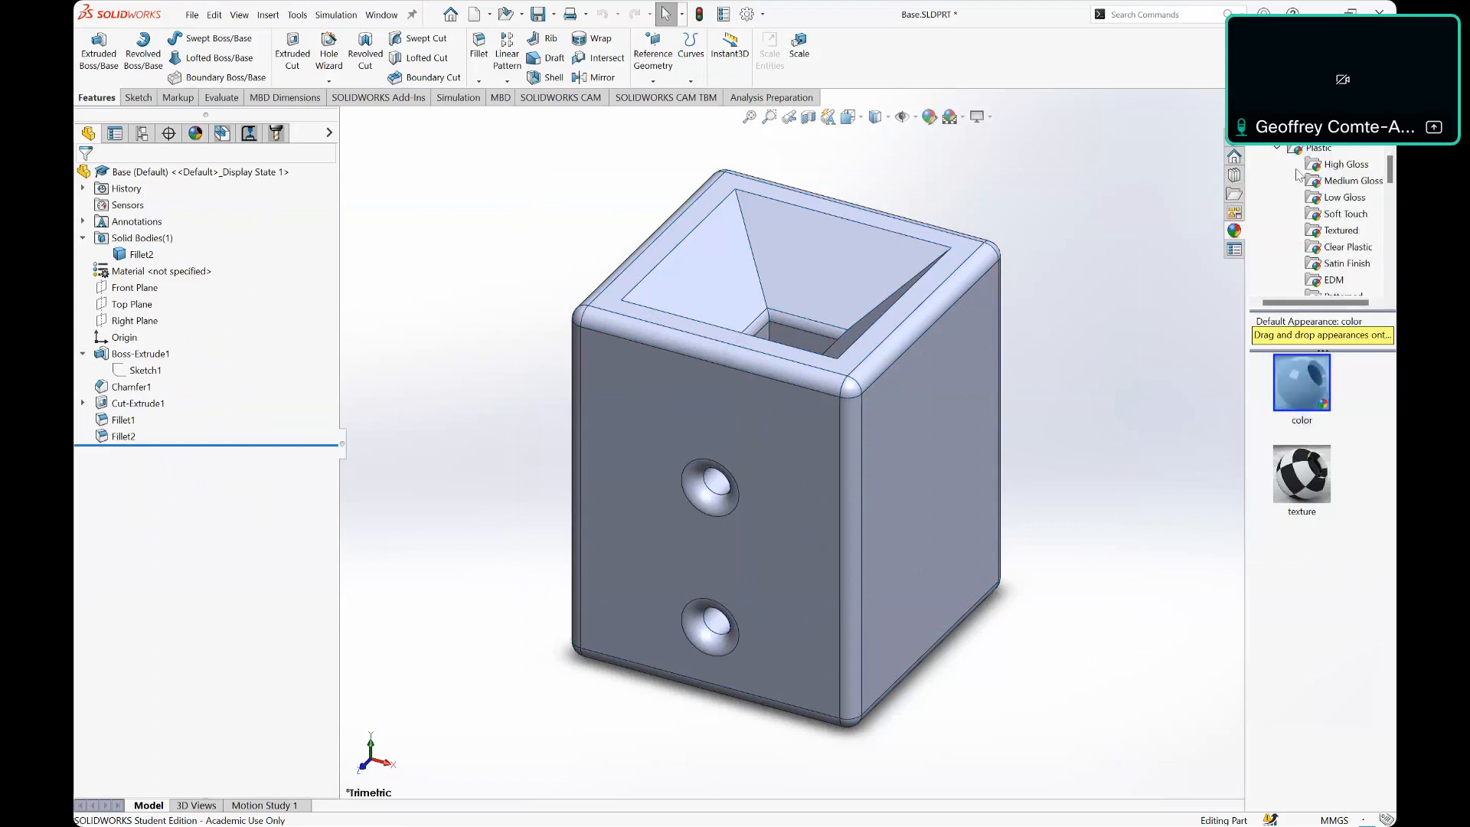
click(1340, 165)
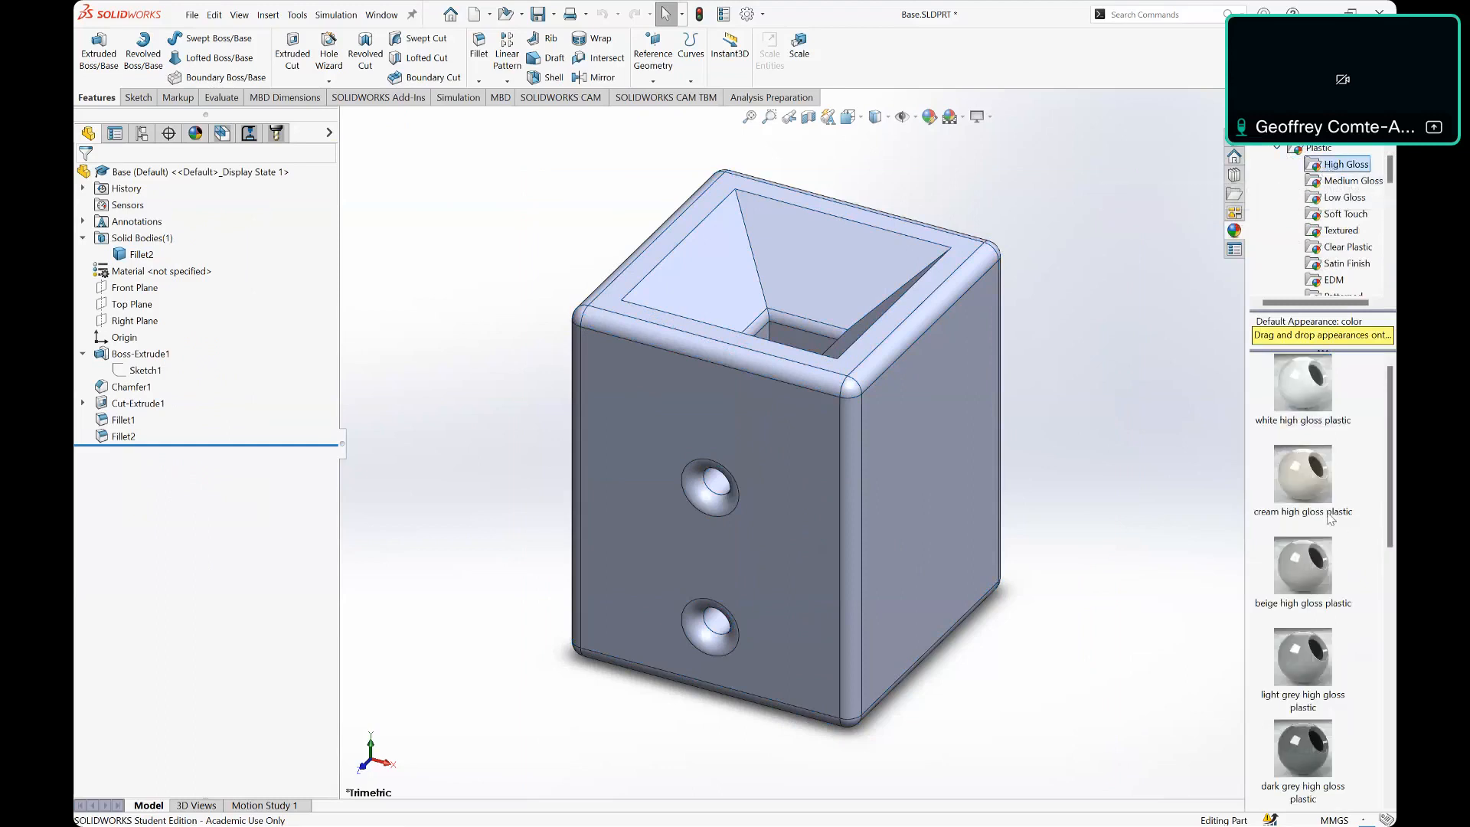
scroll(1338, 532, down, 5)
drag(1302, 580, 833, 279)
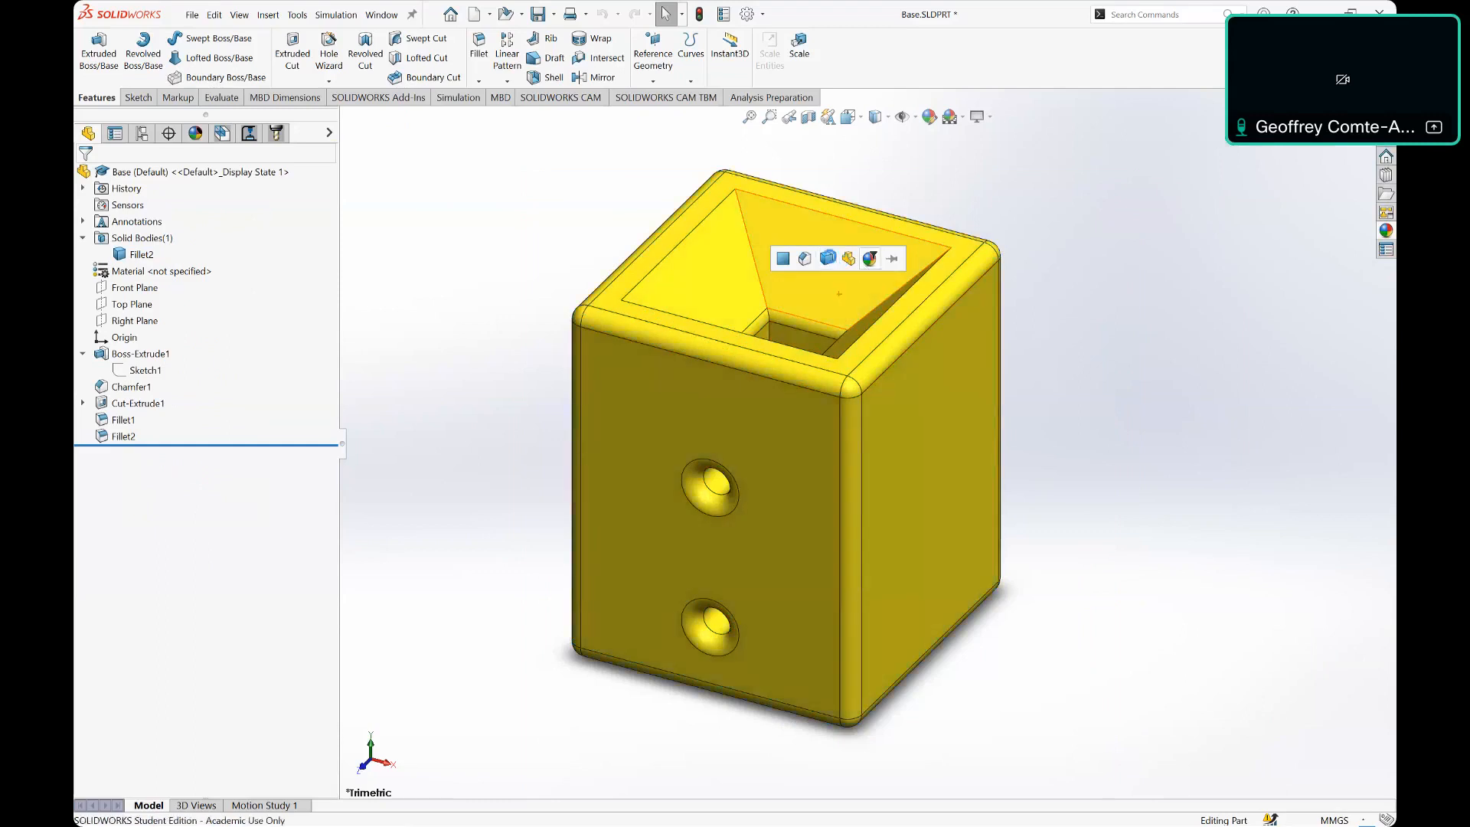
click(869, 258)
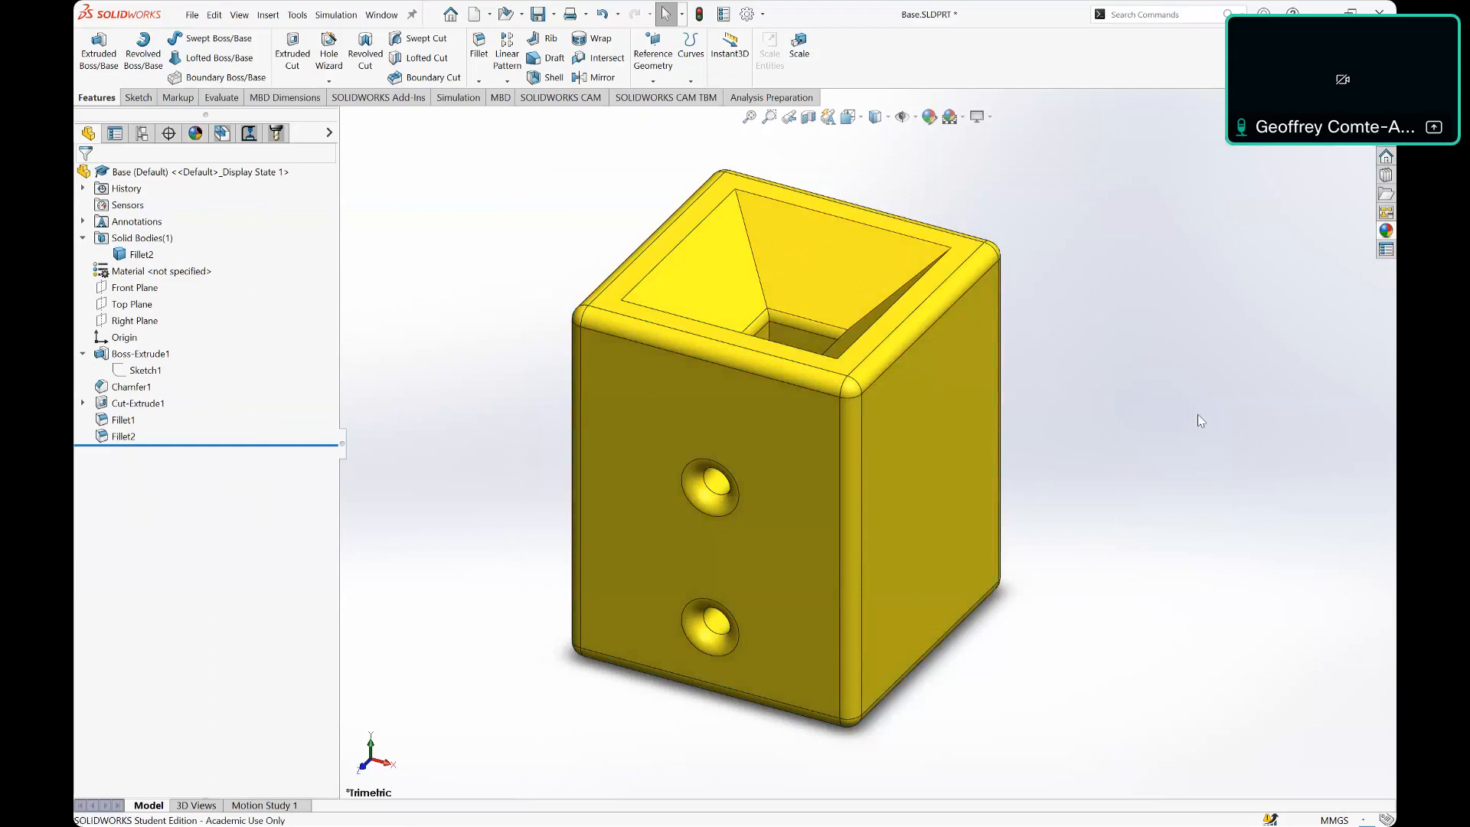
Step: Switch to the Assem2 assembly, rebuild it with the changed Base part, and check the result beside Part1
key(alt+Tab)
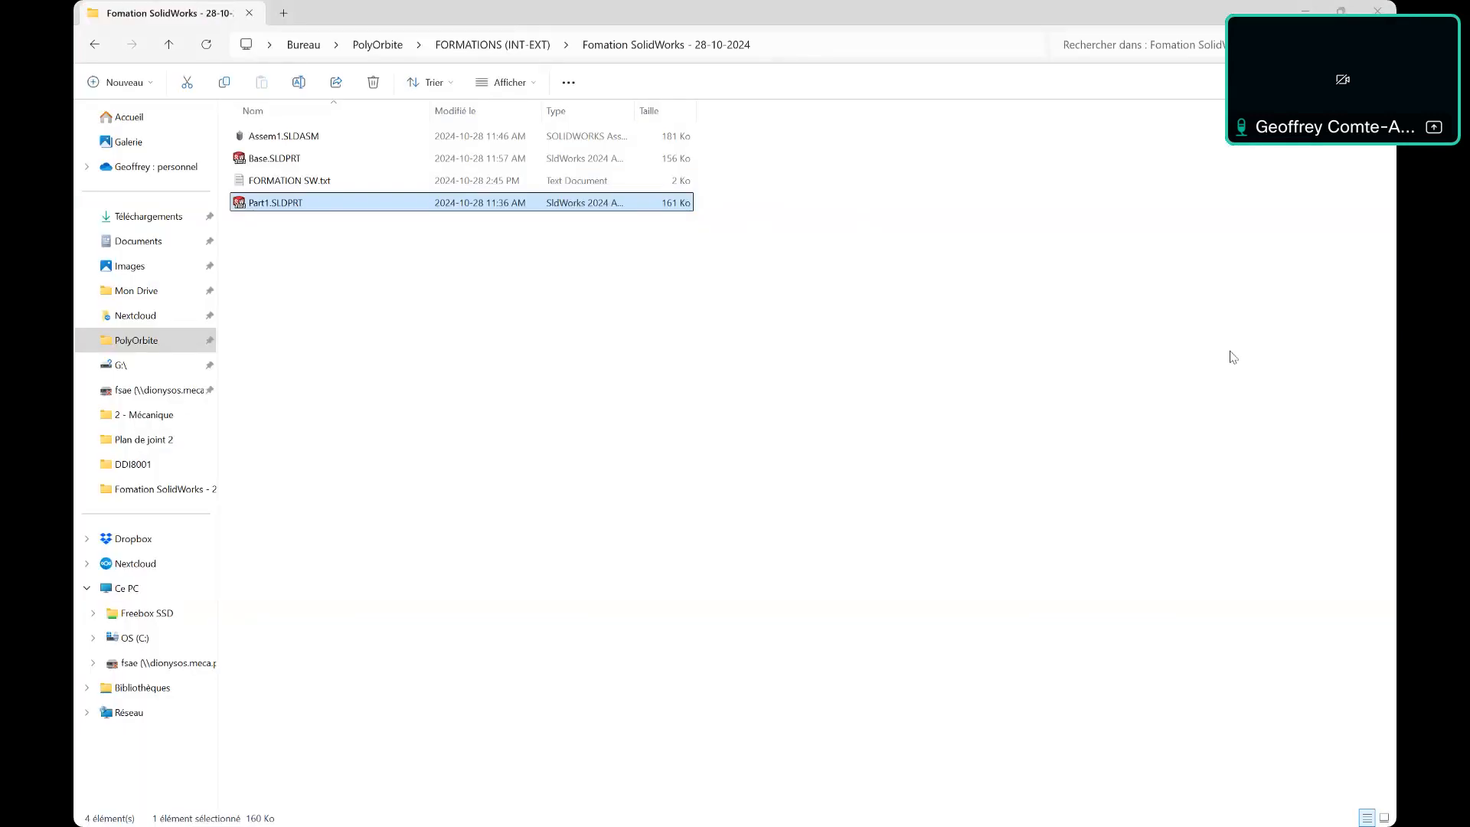
key(alt+Tab)
key(alt+Tab)
click(559, 430)
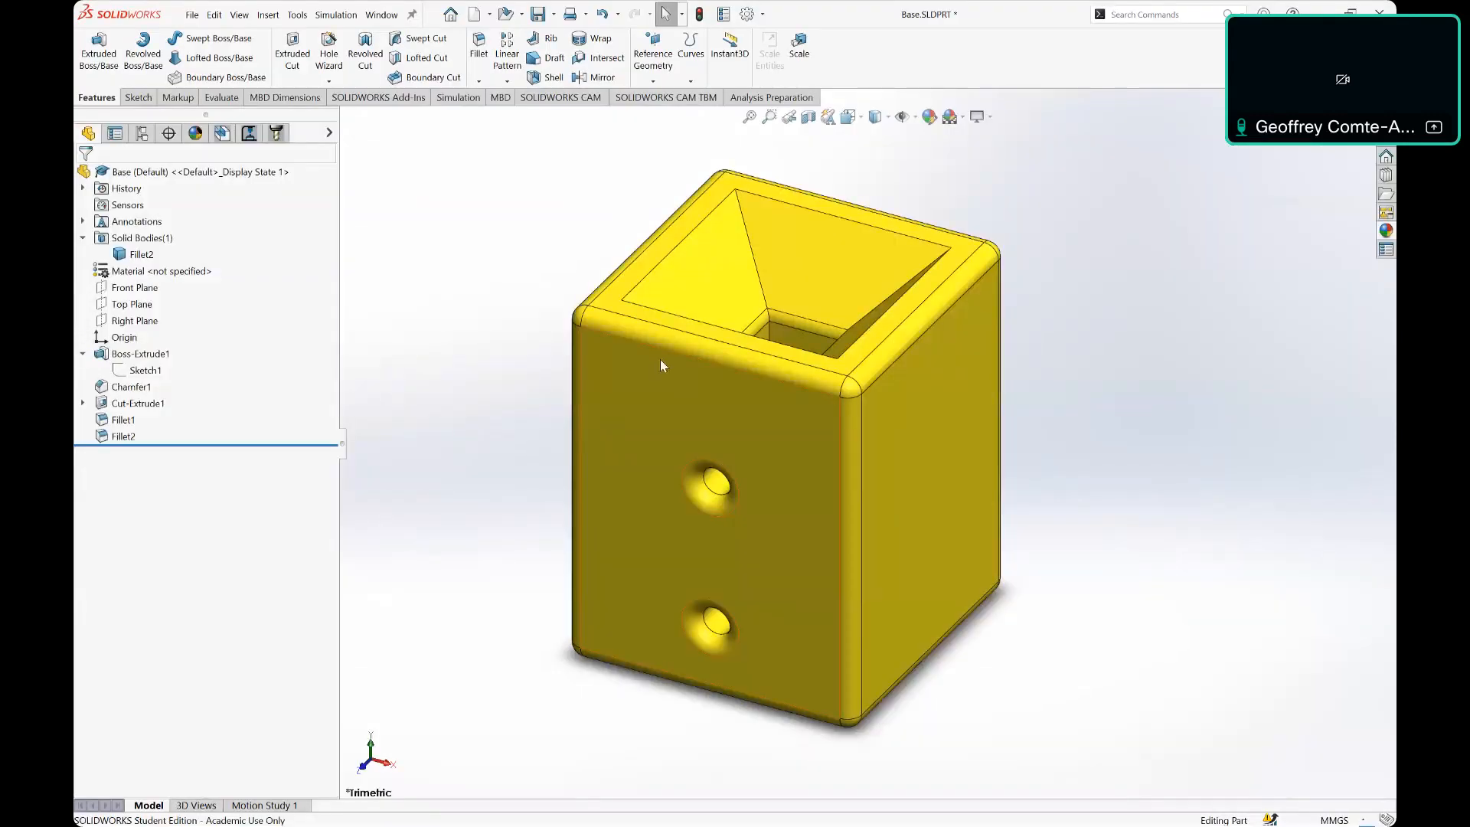
key(ctrl+Tab)
key(ctrl+Tab)
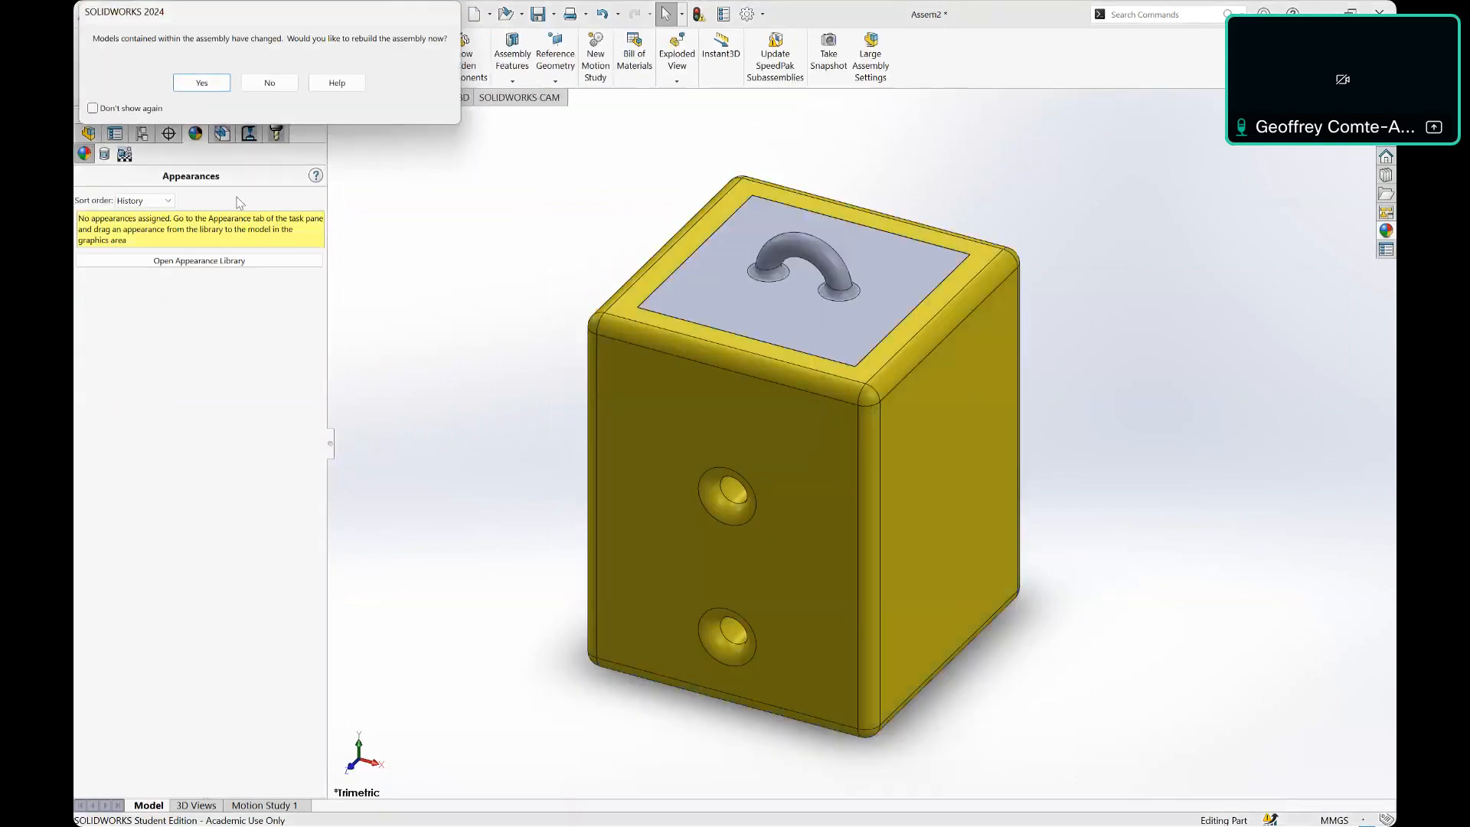
click(202, 82)
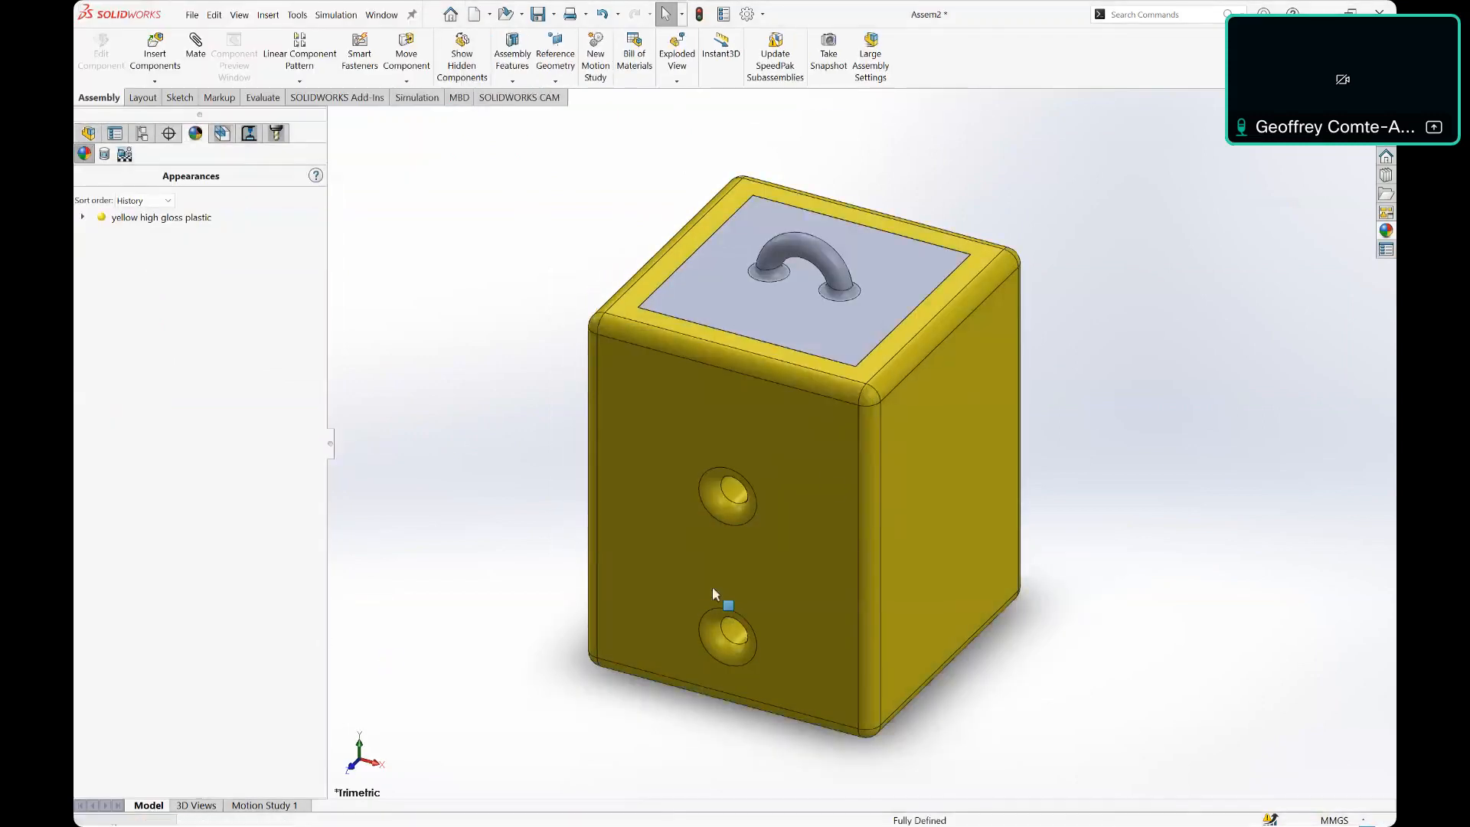
click(791, 274)
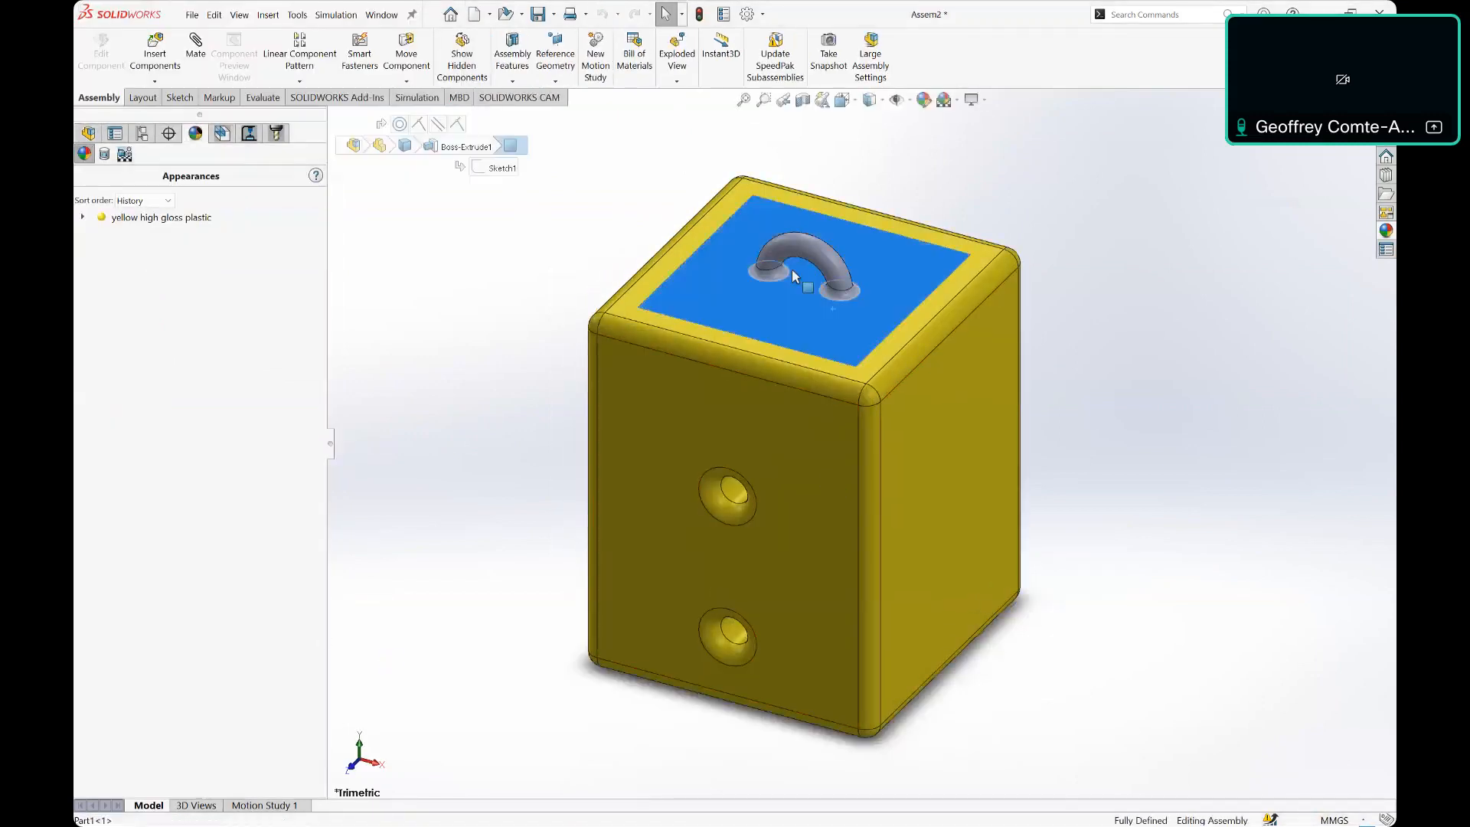
click(1141, 498)
Step: Return to the Base part, widen the appearance library pane, and look through the High Gloss plastic appearances
key(ctrl+Tab)
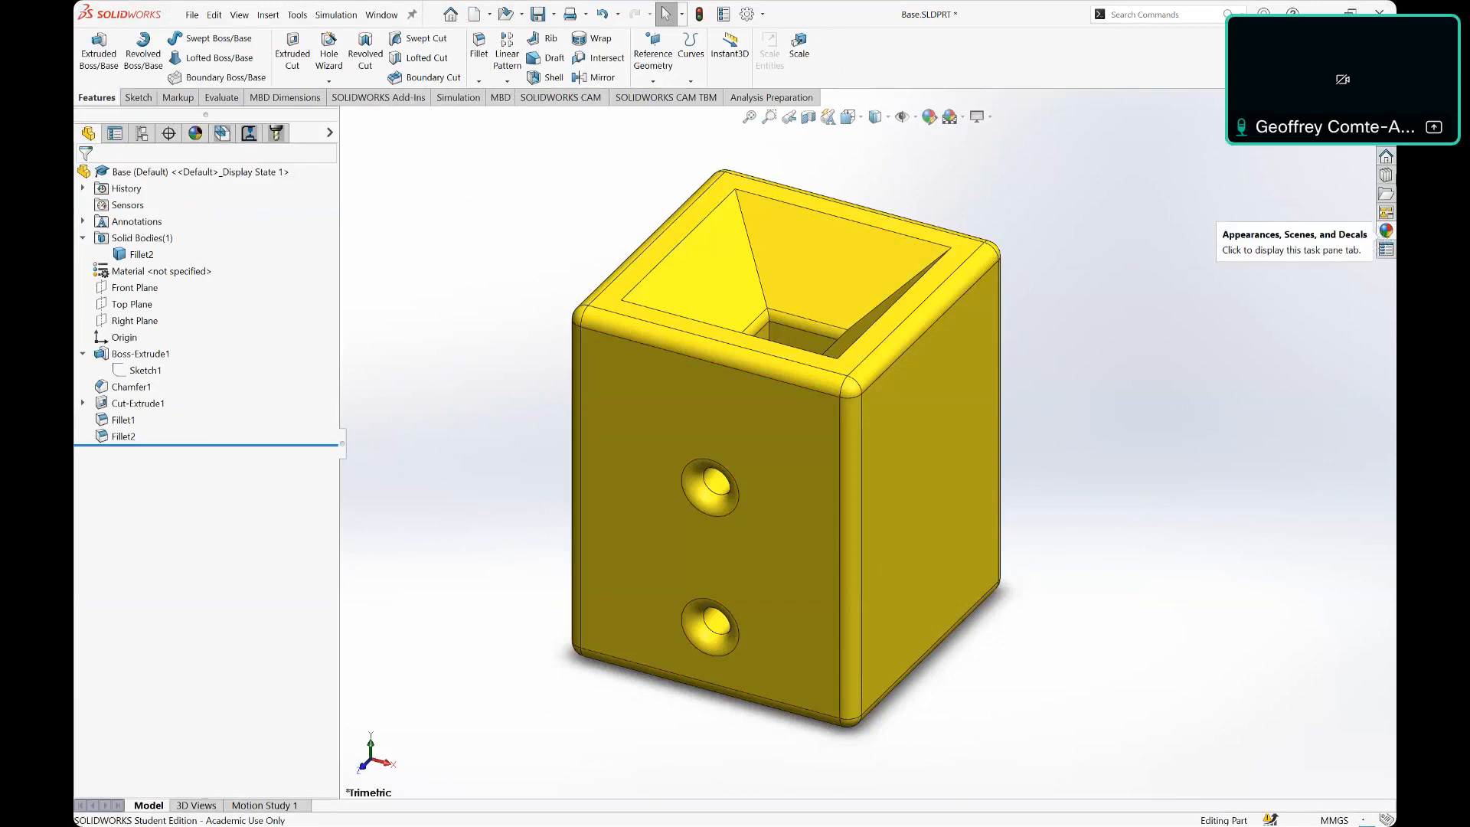
click(1385, 234)
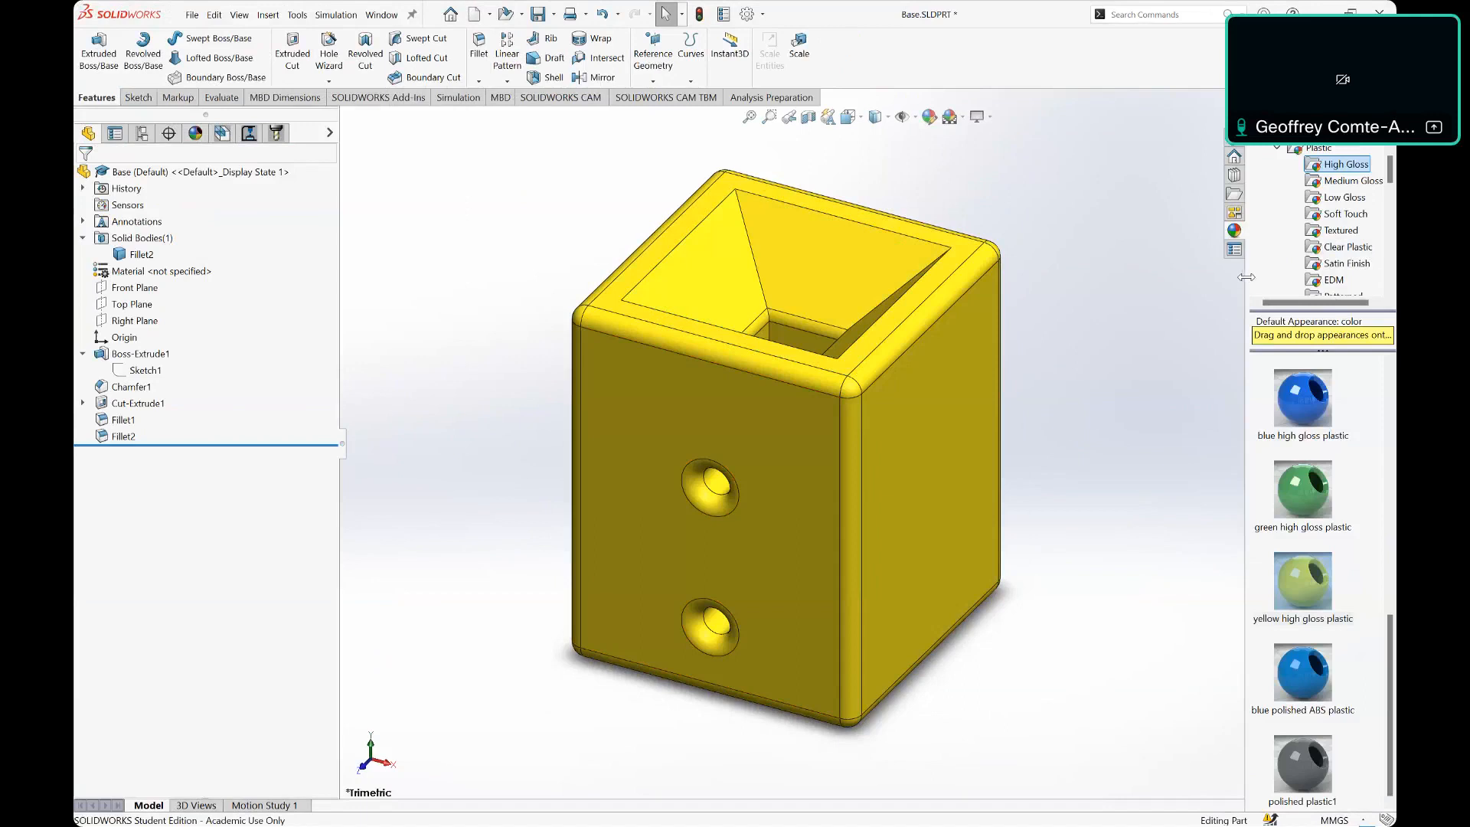
drag(1246, 277, 1141, 276)
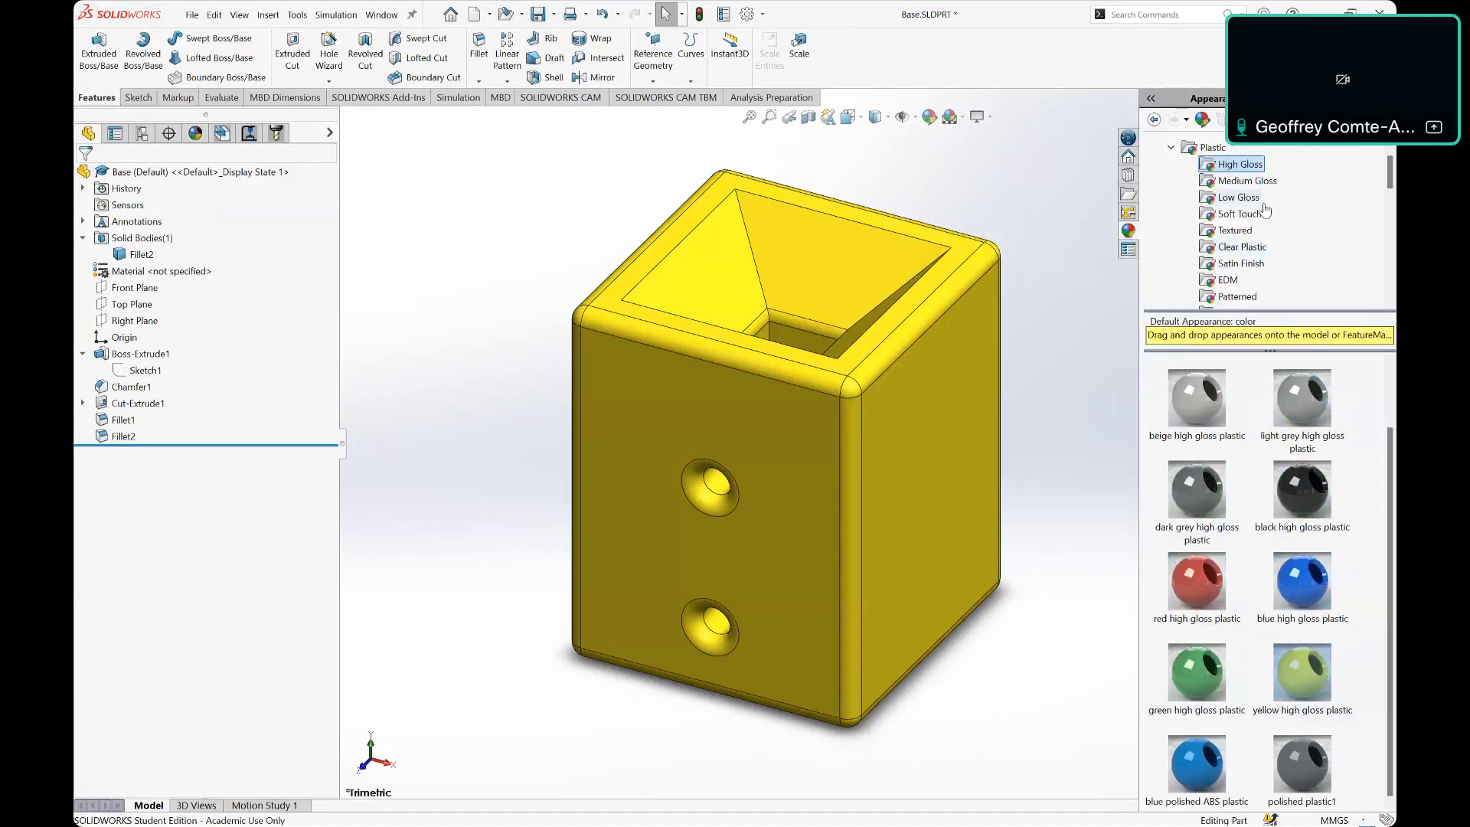
scroll(1248, 208, up, 1)
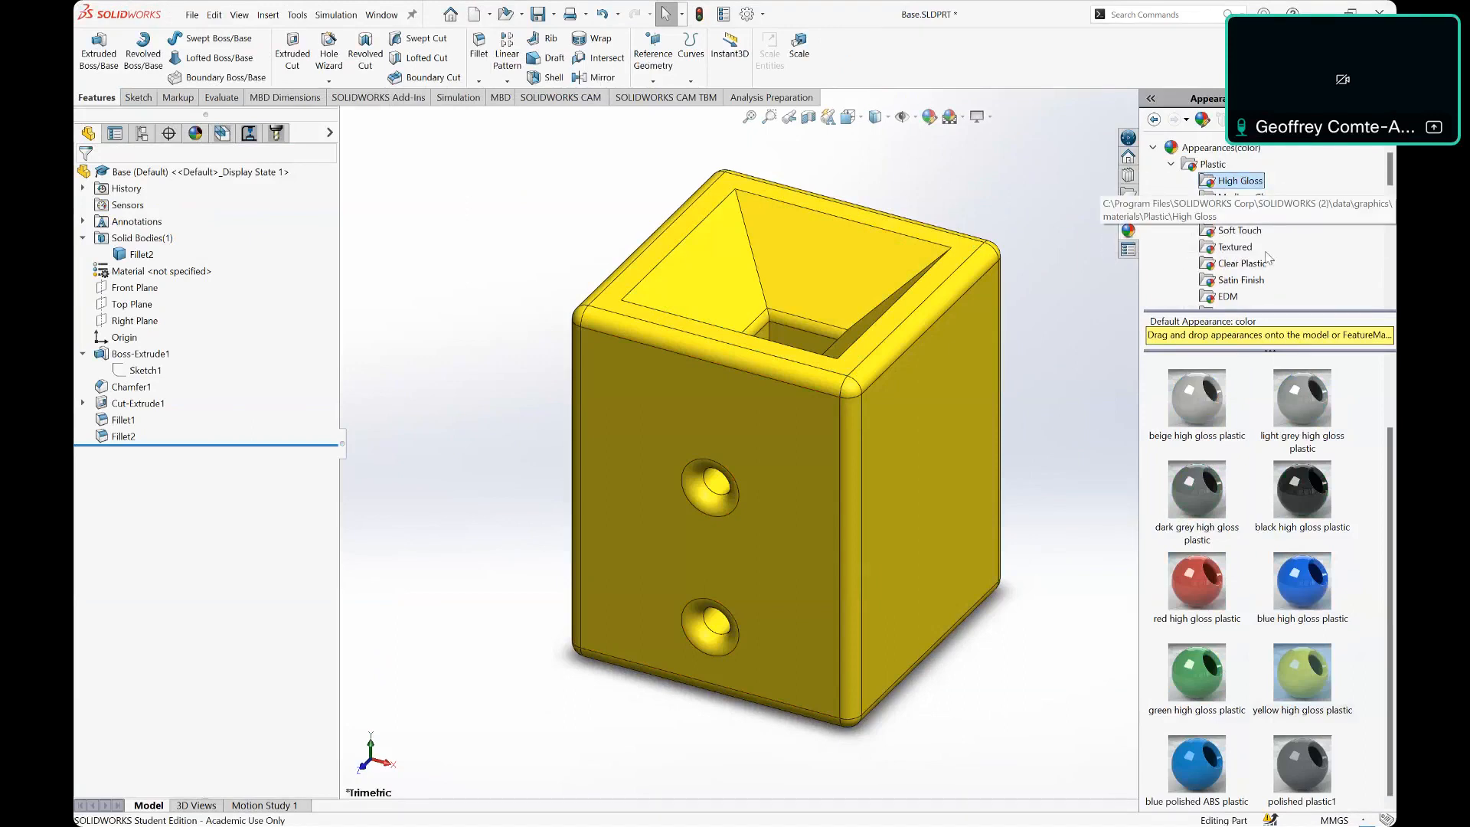
scroll(1263, 547, up, 1)
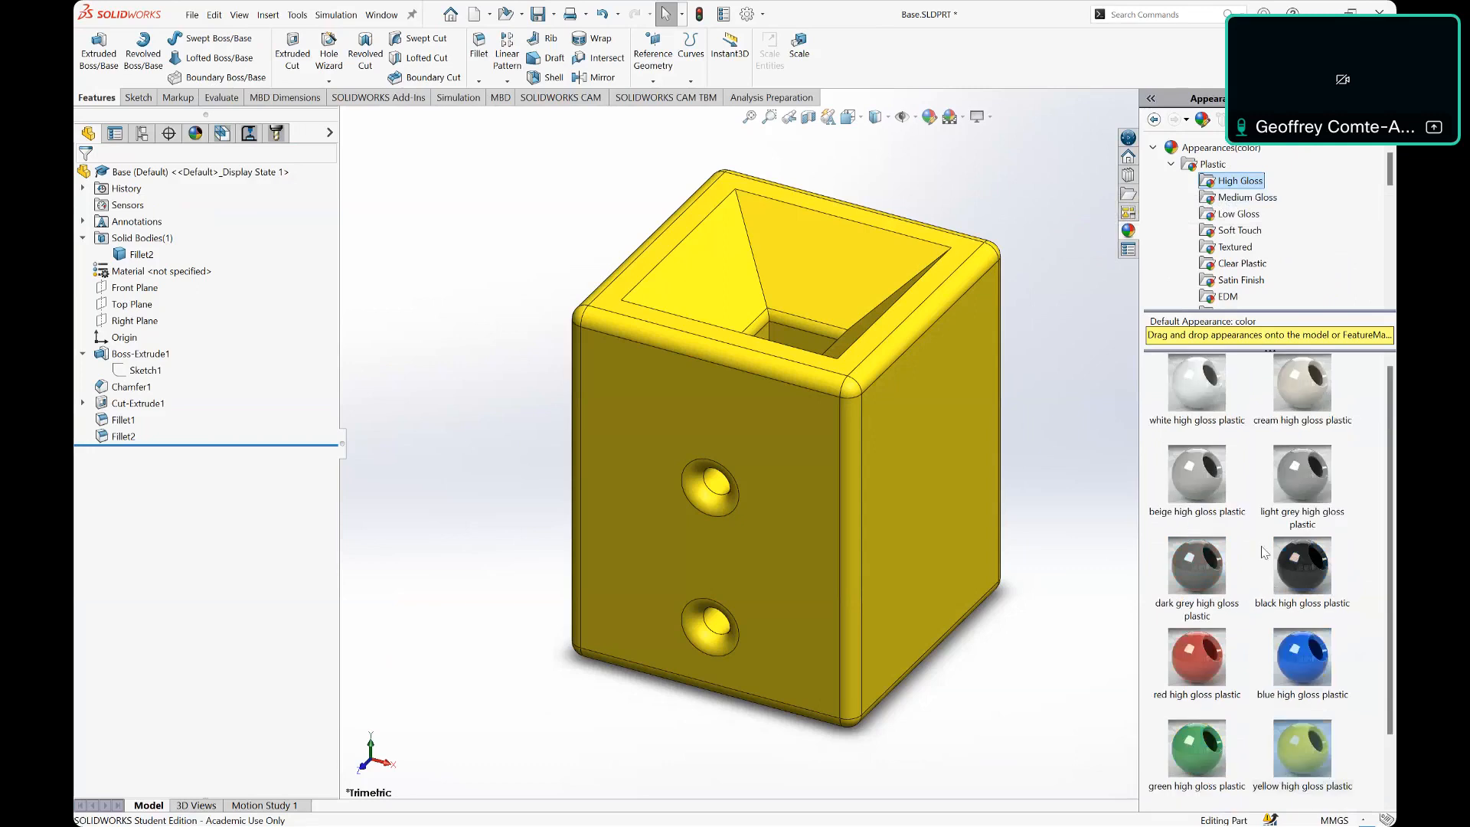
scroll(1256, 438, down, 1)
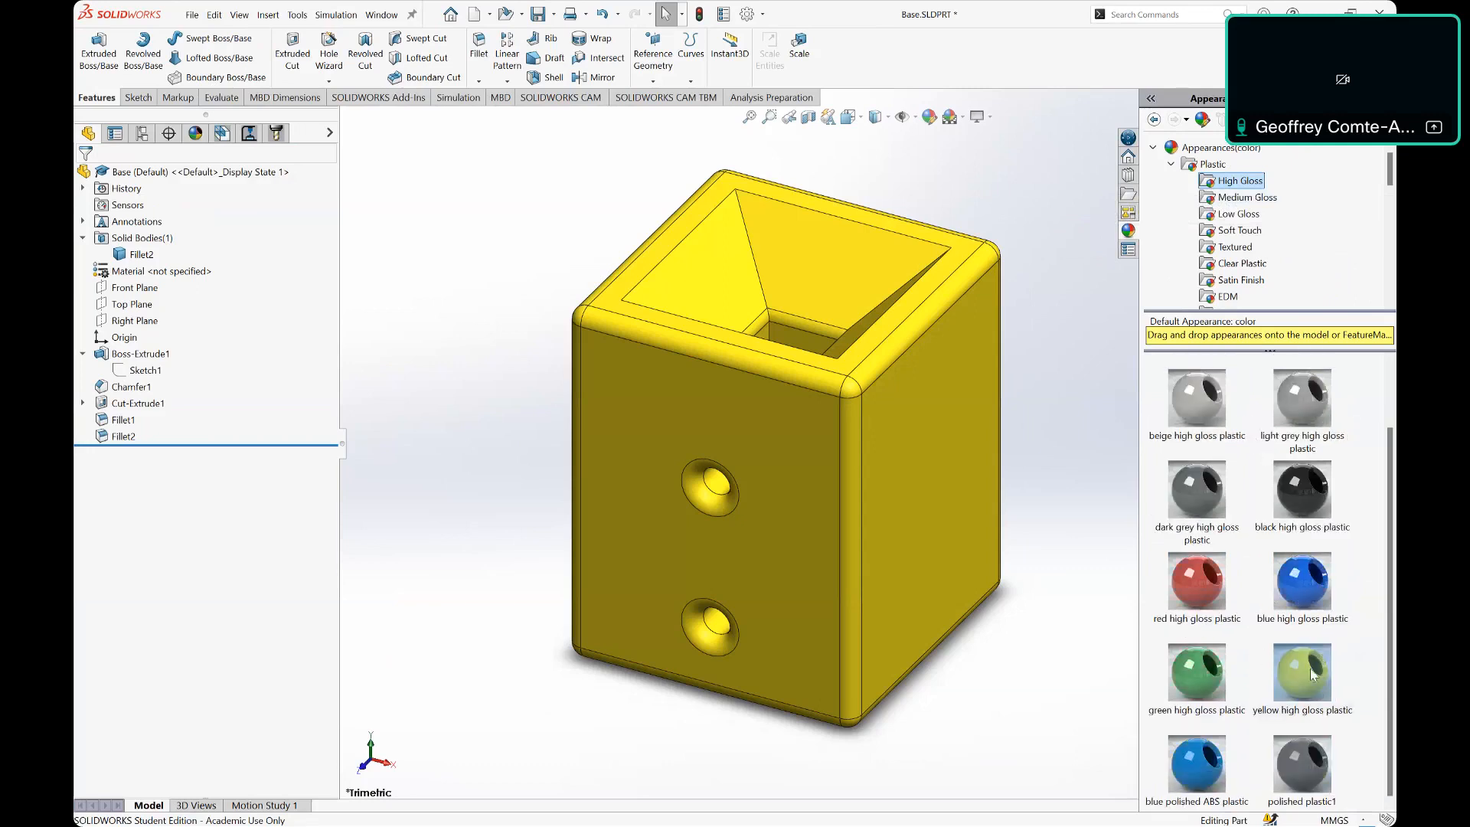
Step: Try the blue high gloss plastic appearance on the body of the Base part, and undo it
mouse_move(1312, 676)
drag(1300, 637, 785, 264)
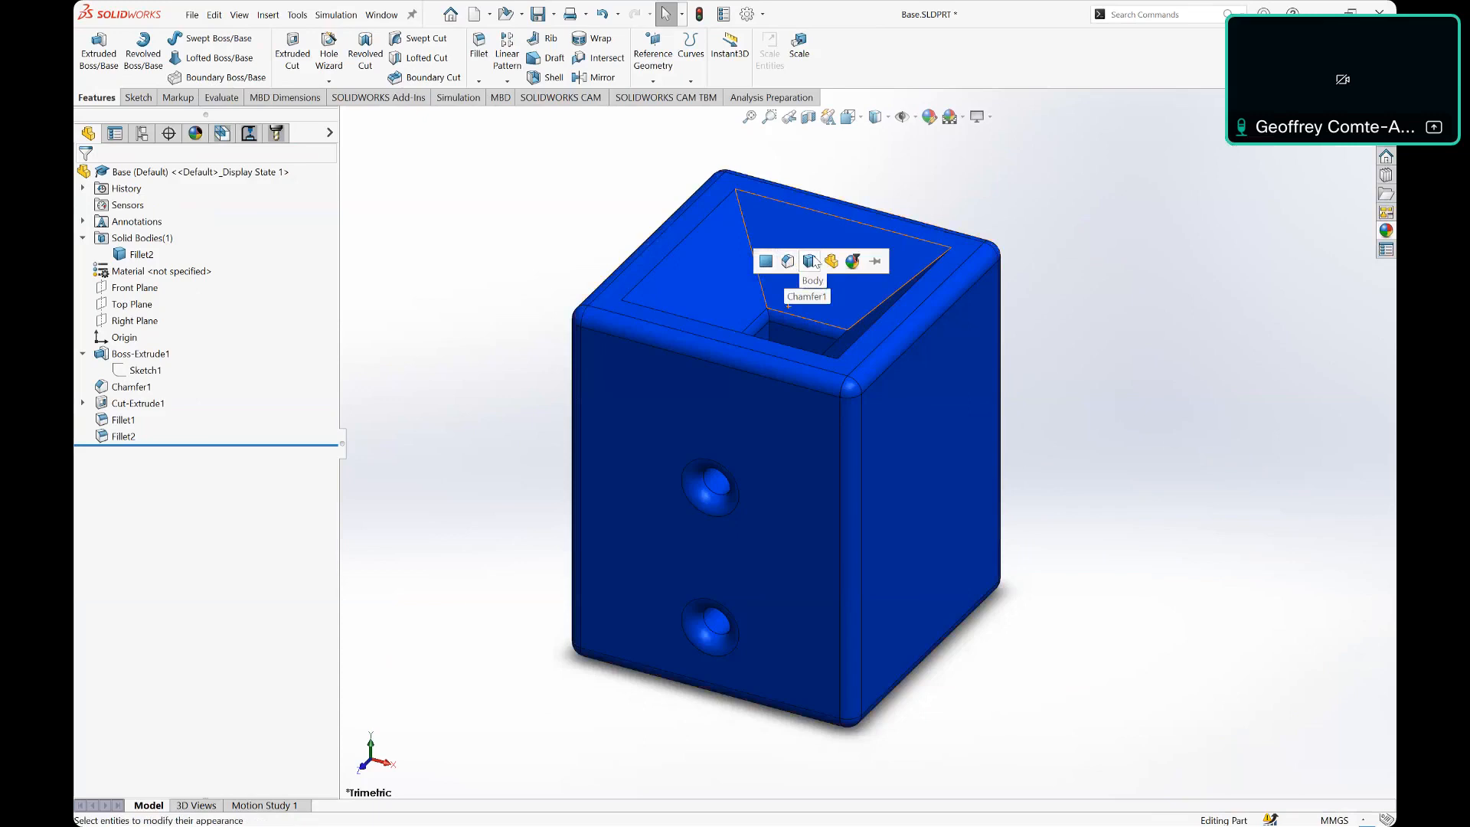
click(813, 261)
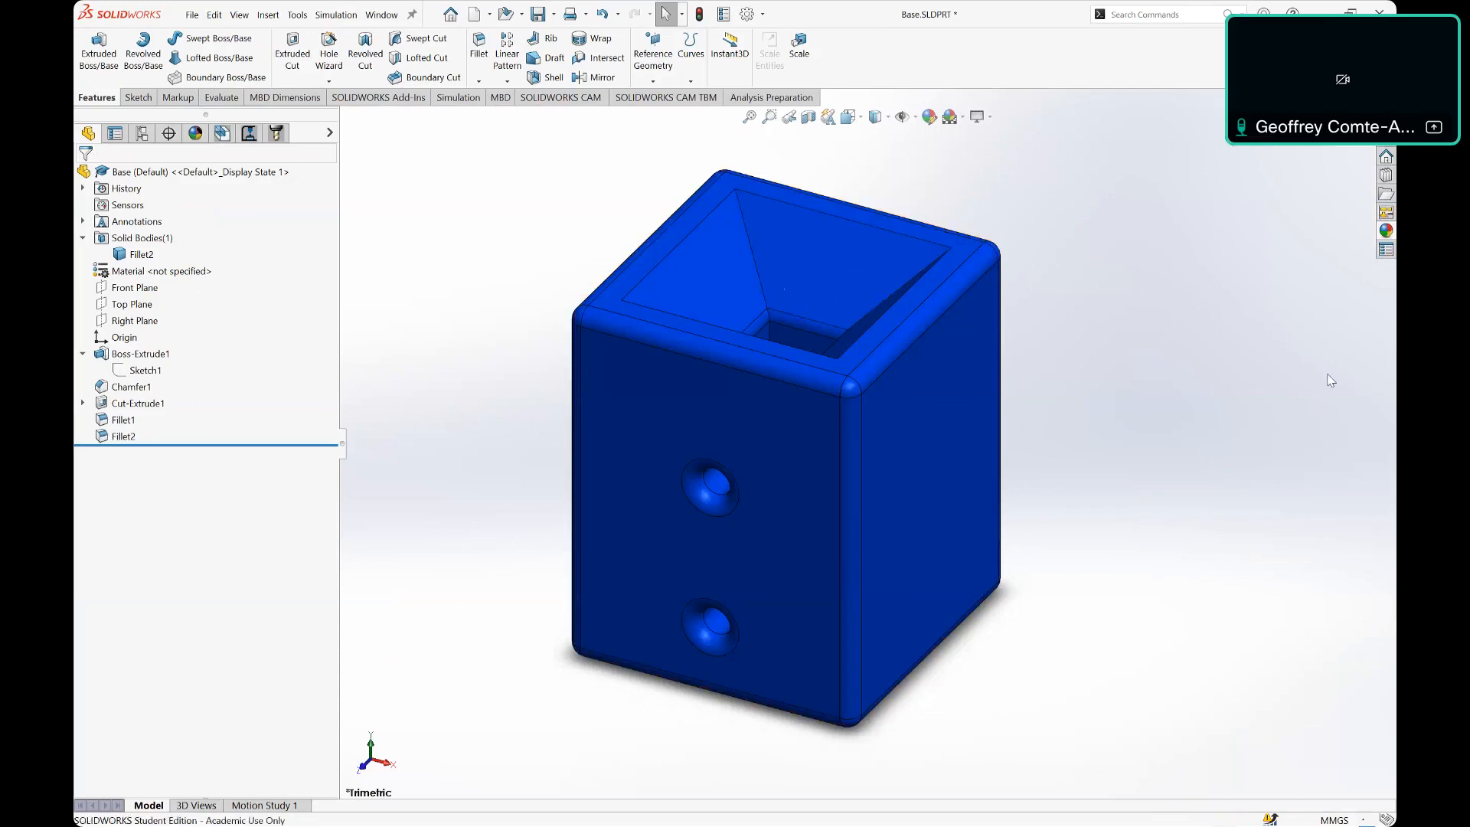
key(ctrl+z)
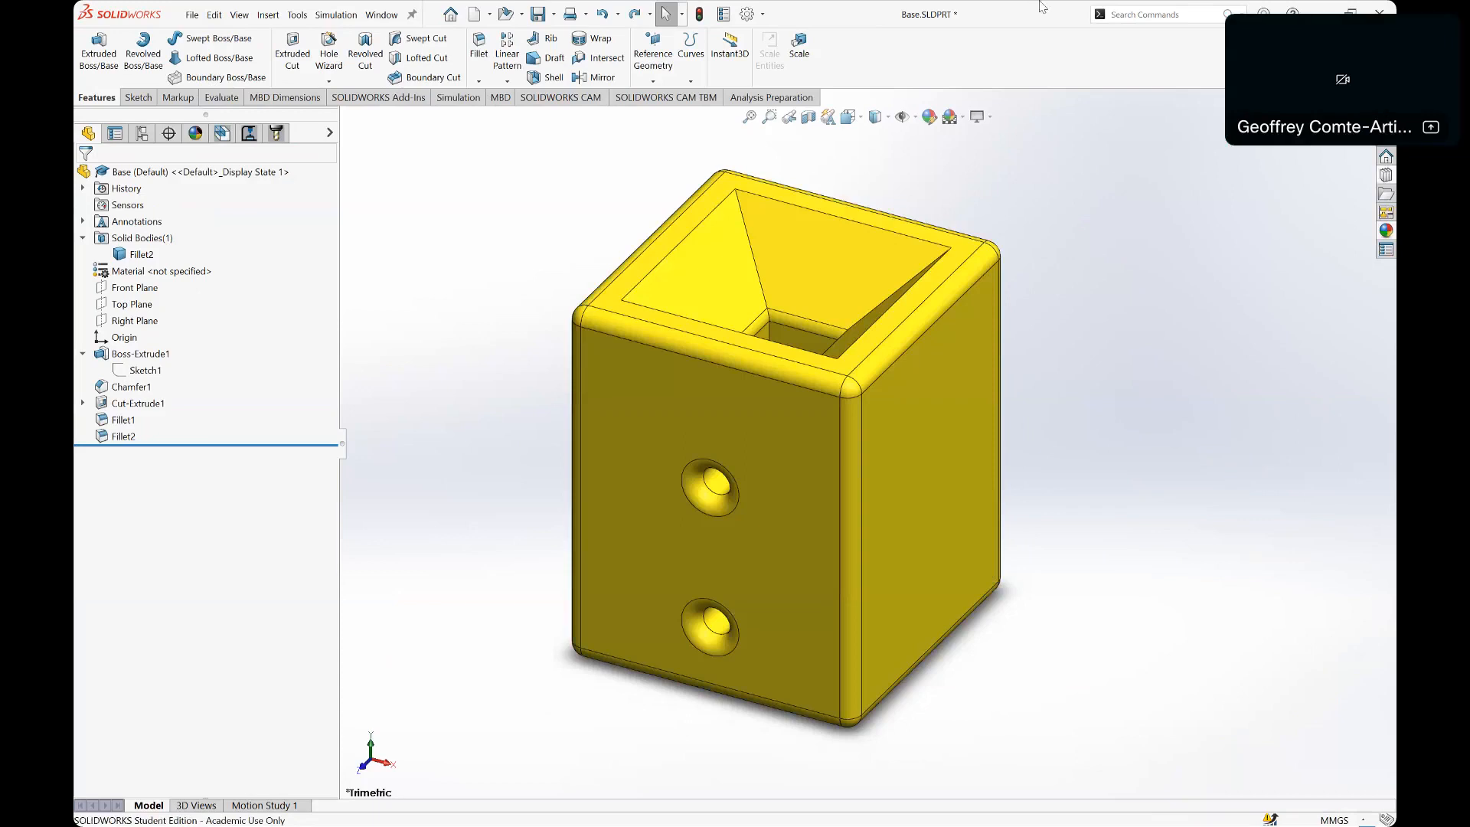
Step: Browse the appearance library's categories from Plastic down to Miscellaneous and back up
click(1386, 231)
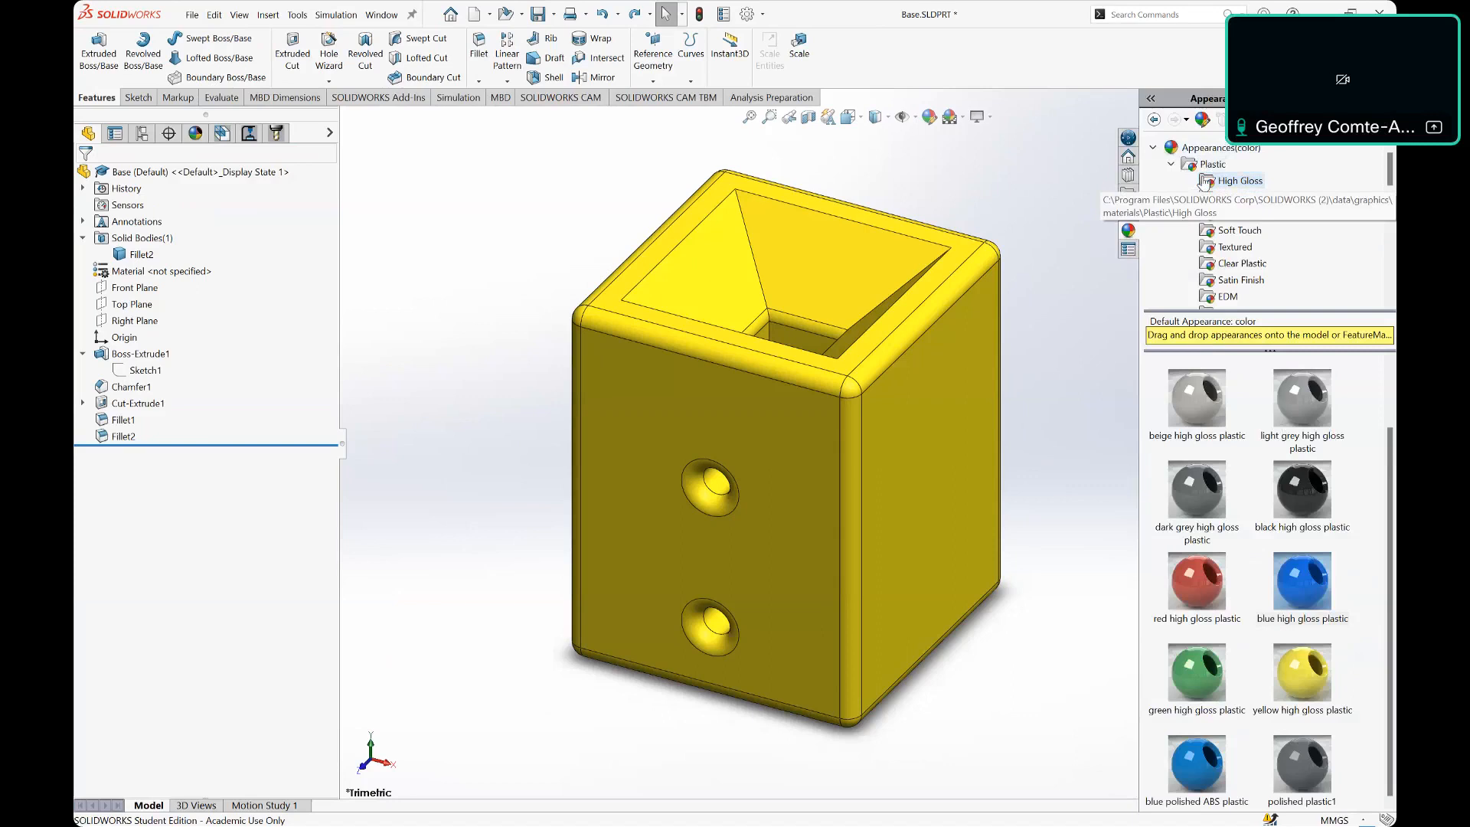
scroll(1225, 233, down, 4)
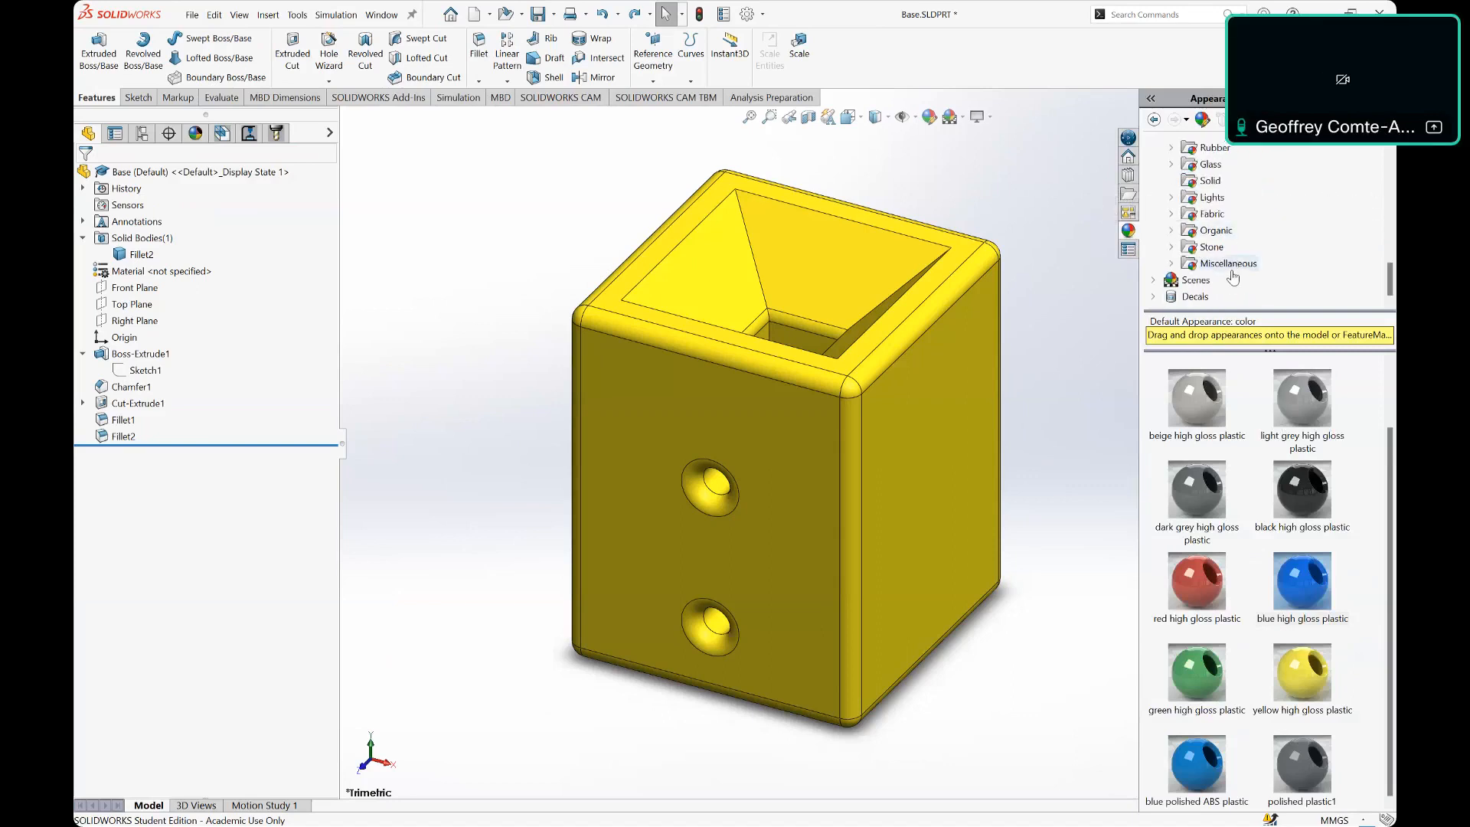
scroll(1230, 261, up, 4)
scroll(1230, 244, up, 1)
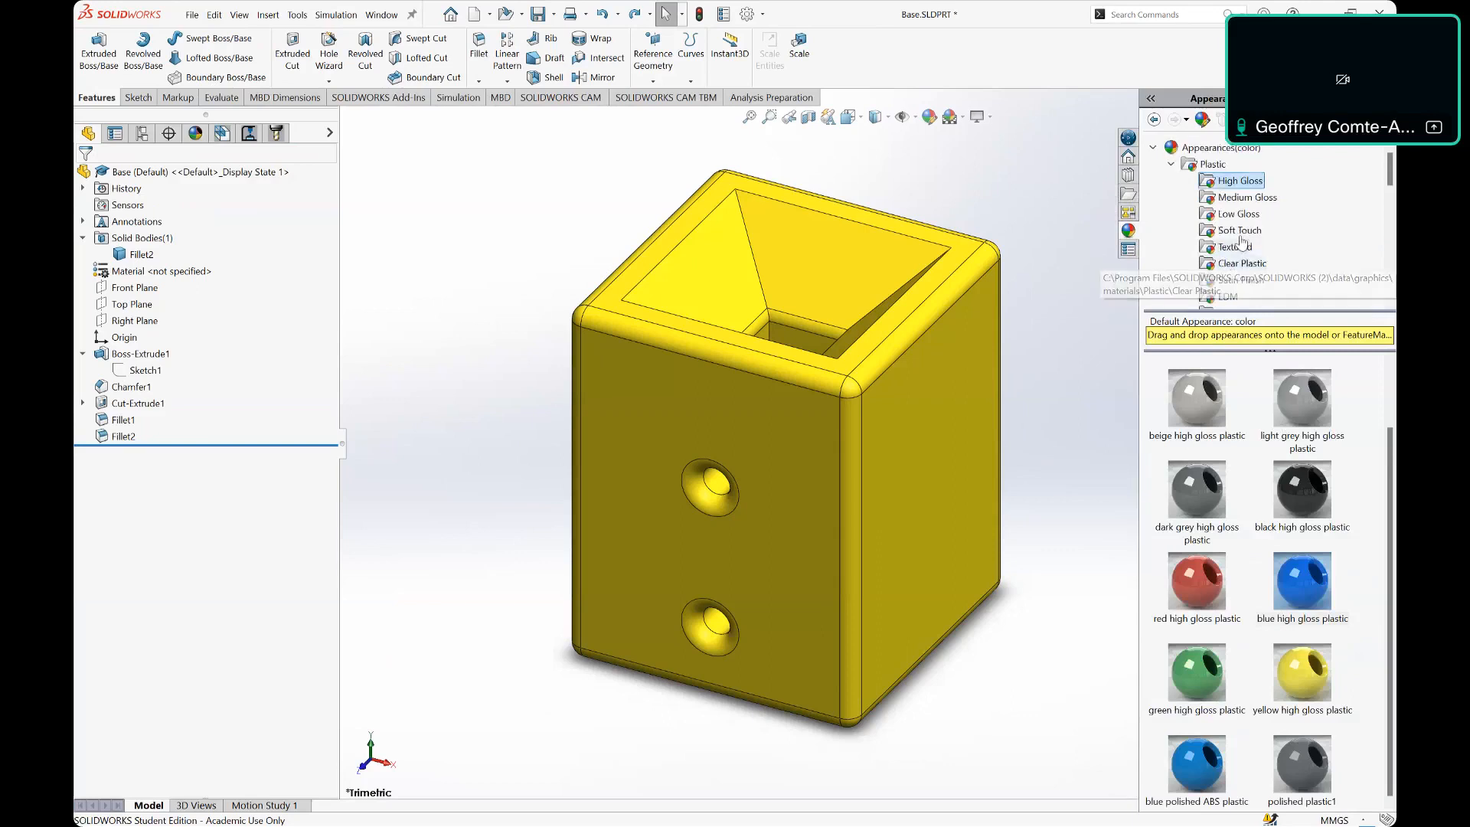